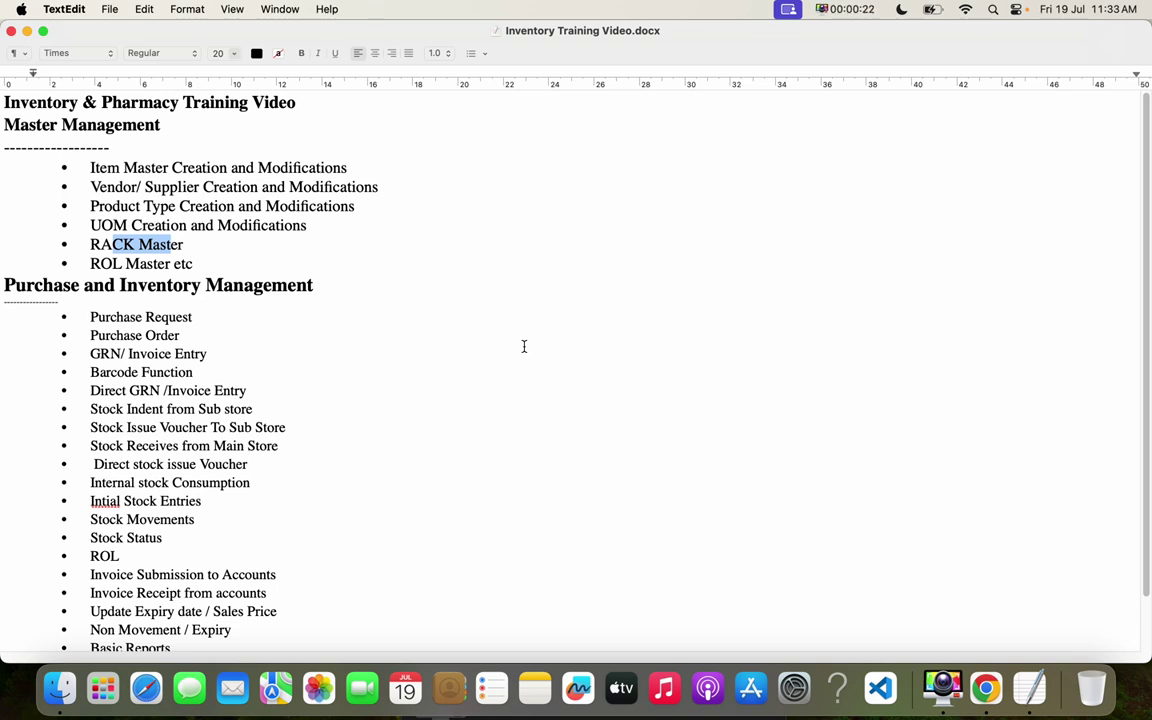
- Point out the Item Master, Vendor/Supplier, Product Type, UOM, RACK and ROL Master topics
{"action": "left_click_drag", "start_coordinate": [90, 167], "coordinate": [153, 167]}
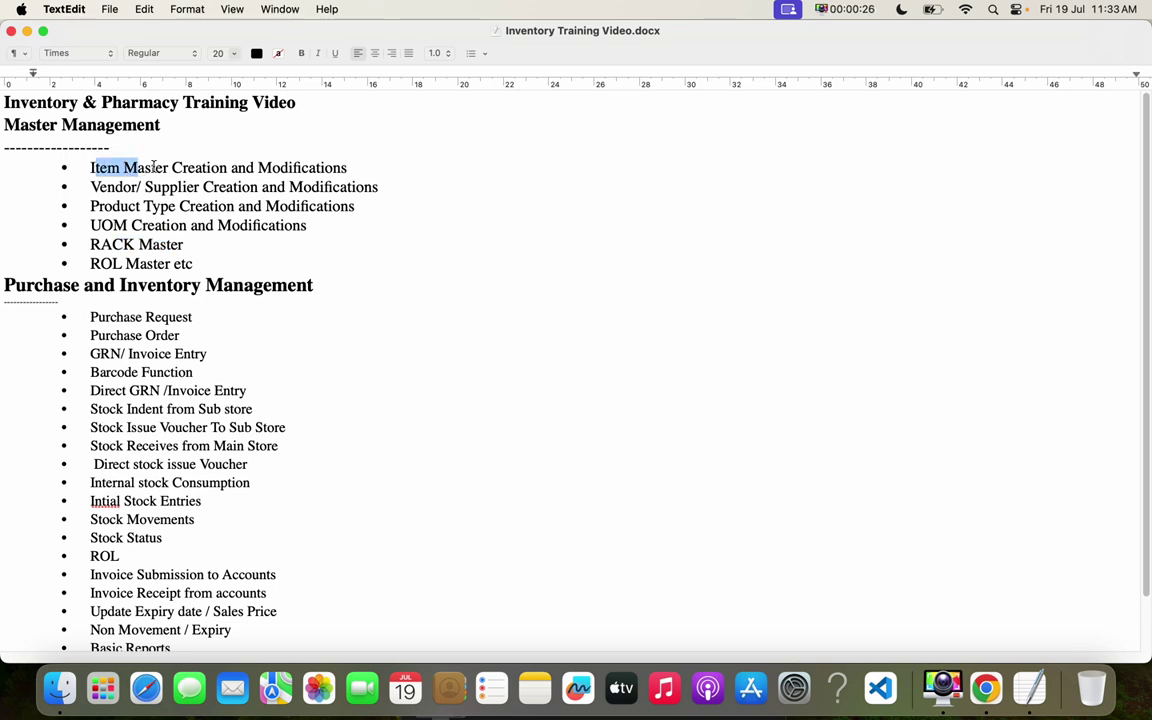
{"action": "left_click_drag", "start_coordinate": [91, 187], "coordinate": [203, 187]}
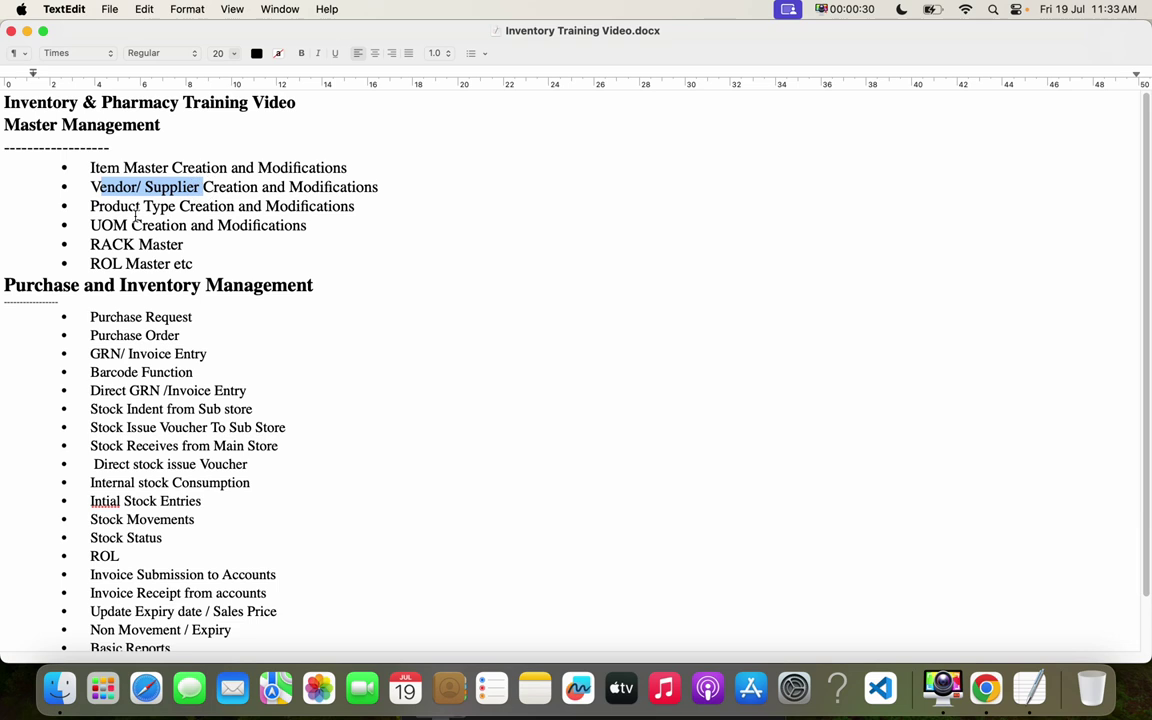
{"action": "left_click", "coordinate": [102, 206]}
{"action": "left_click_drag", "start_coordinate": [102, 206], "coordinate": [196, 205]}
{"action": "left_click_drag", "start_coordinate": [96, 225], "coordinate": [173, 244]}
{"action": "left_click_drag", "start_coordinate": [99, 263], "coordinate": [184, 263]}
{"action": "left_click", "coordinate": [235, 206]}
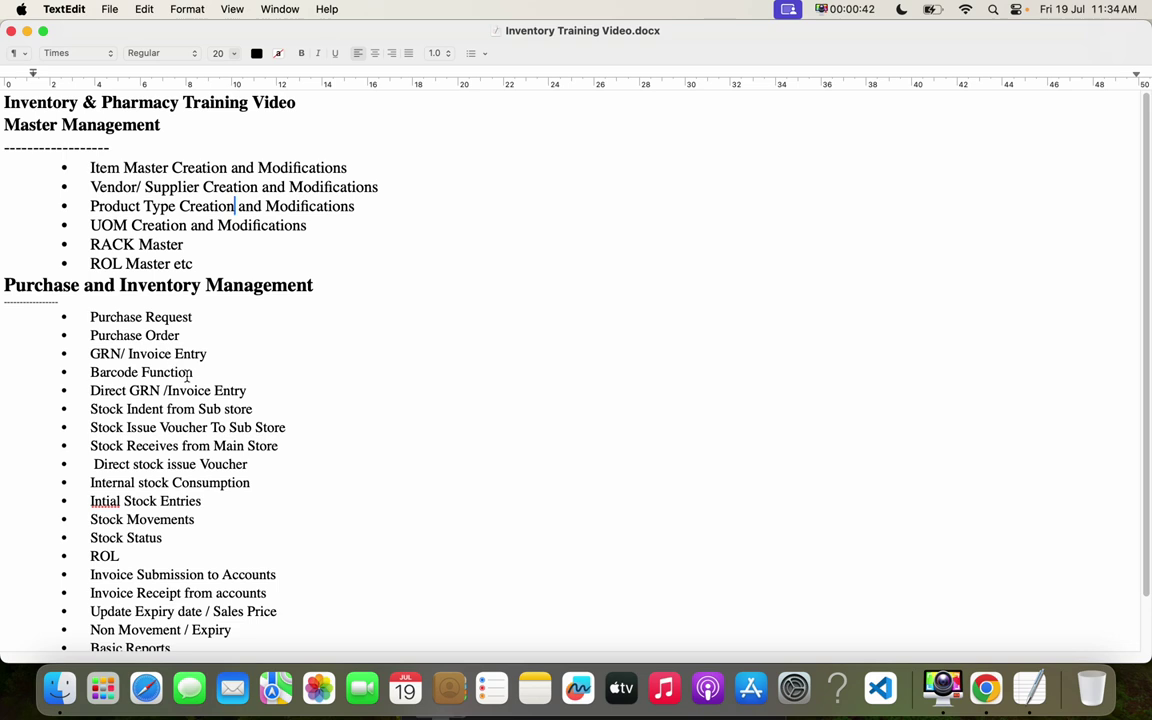
- Sign in to DrHMS in Chrome with the pharmacy user's username and password
{"action": "left_click", "coordinate": [985, 688]}
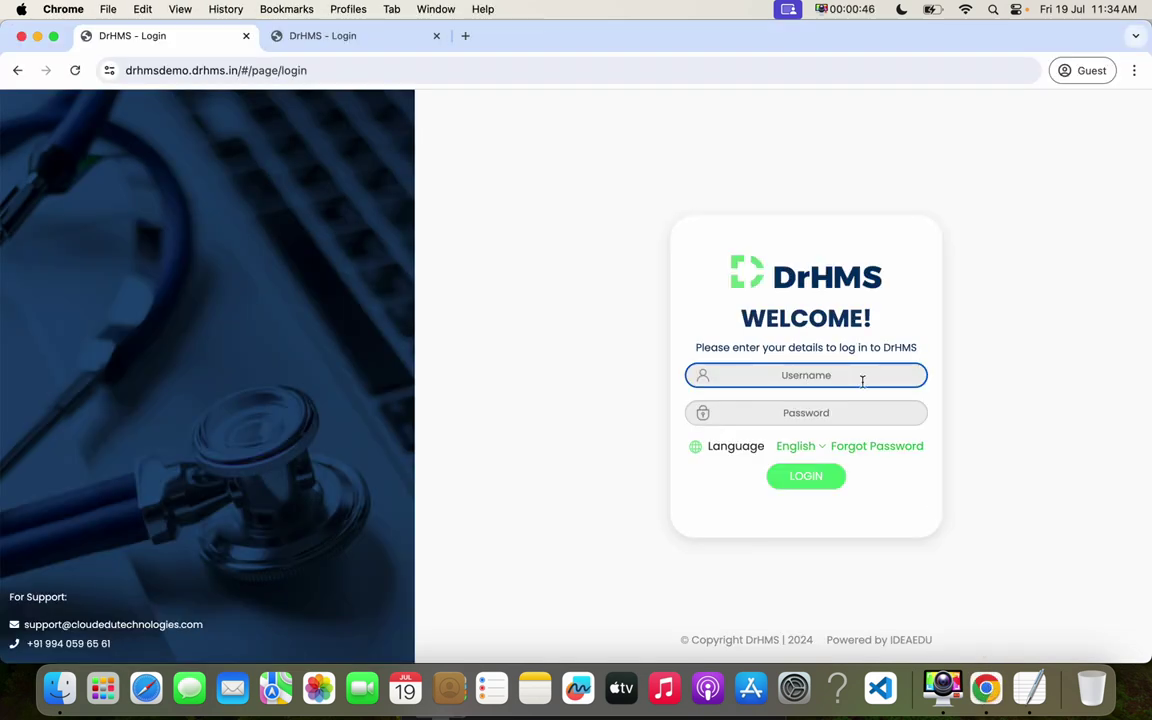
{"action": "type", "text": "pharmacy1"}
{"action": "key", "text": "Tab"}
{"action": "type", "text": "••"}
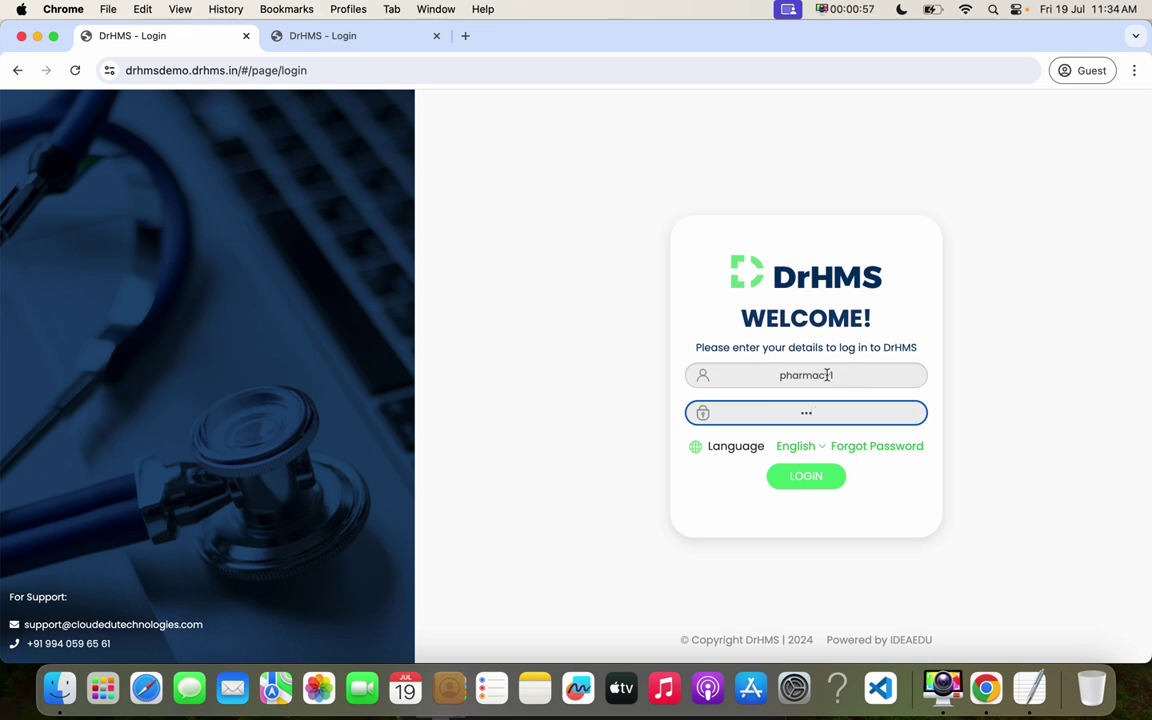
{"action": "key", "text": "Return"}
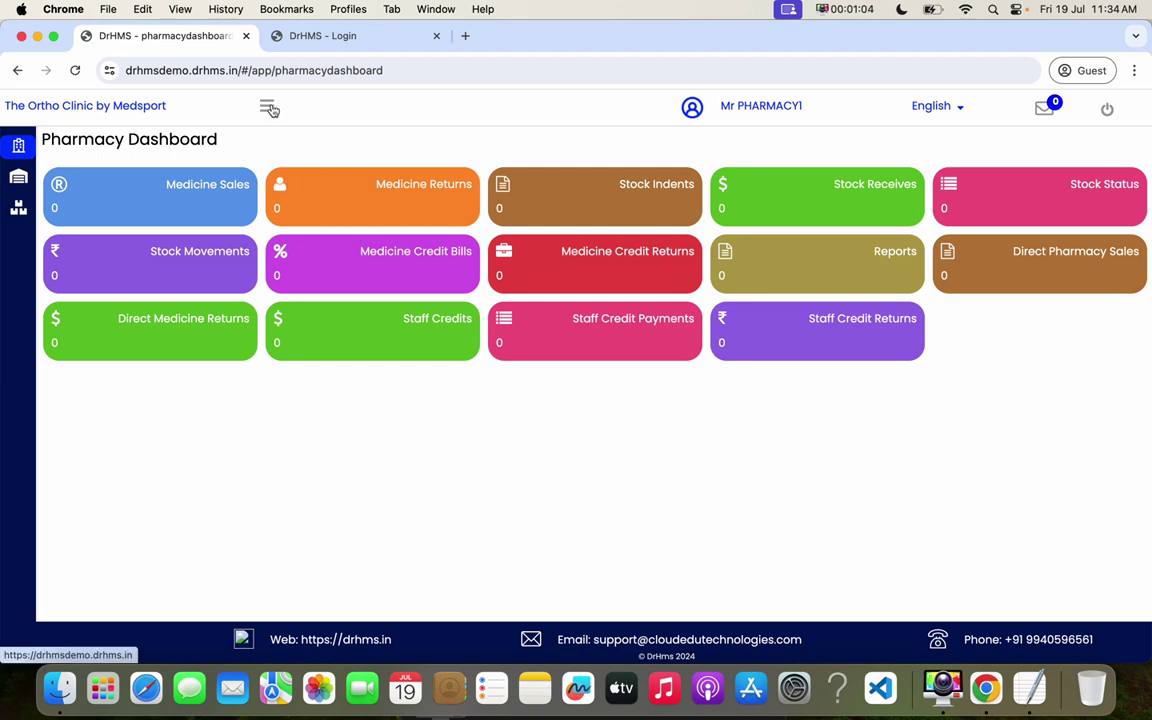
- Go to Inventory Masters > Inventory Items from the side menu, collapsing the Pharmacy section
{"action": "left_click", "coordinate": [268, 107]}
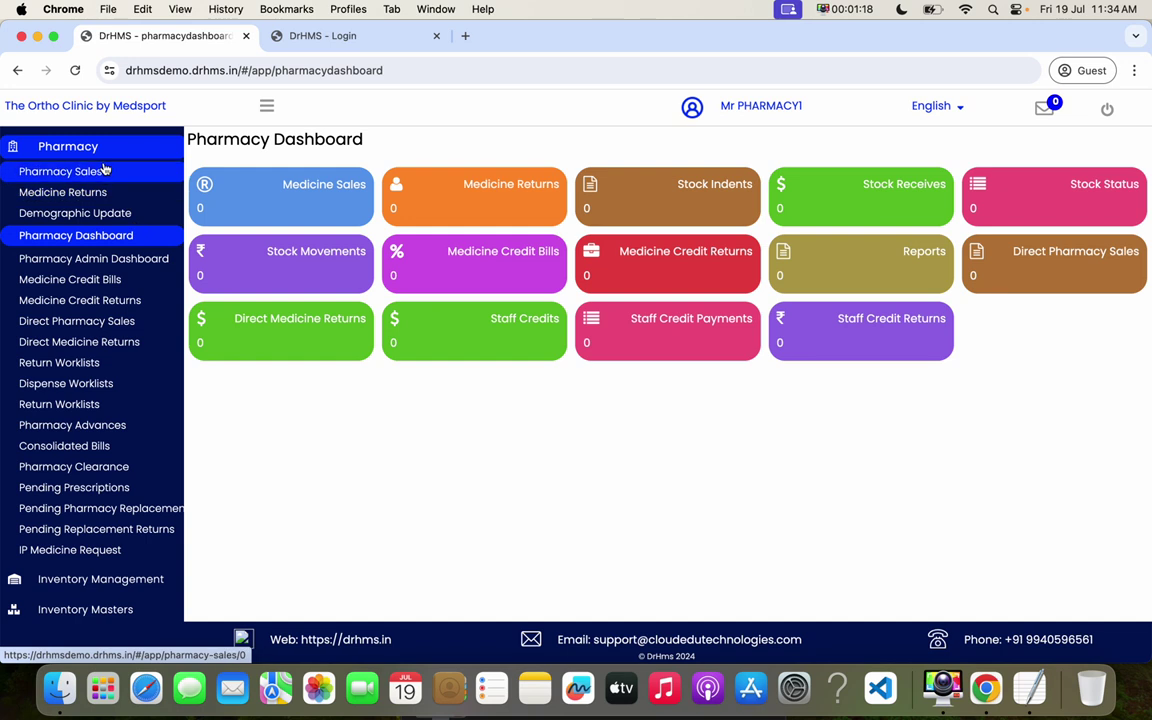
{"action": "left_click", "coordinate": [95, 147]}
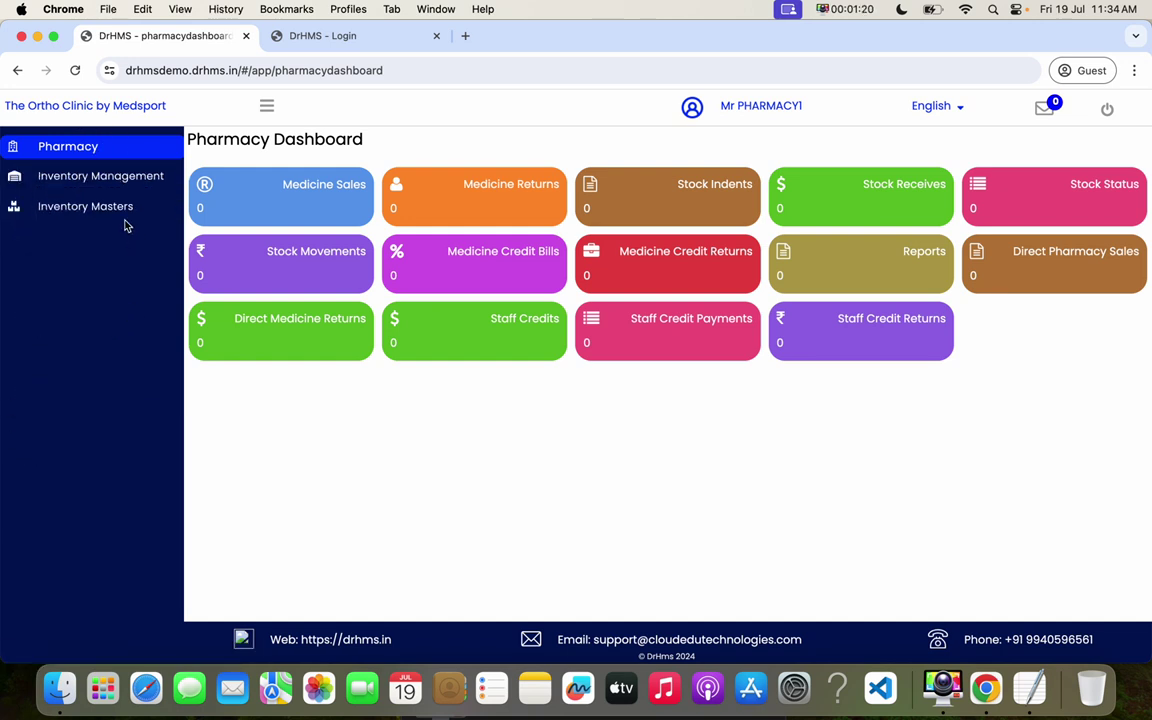
{"action": "left_click", "coordinate": [110, 204]}
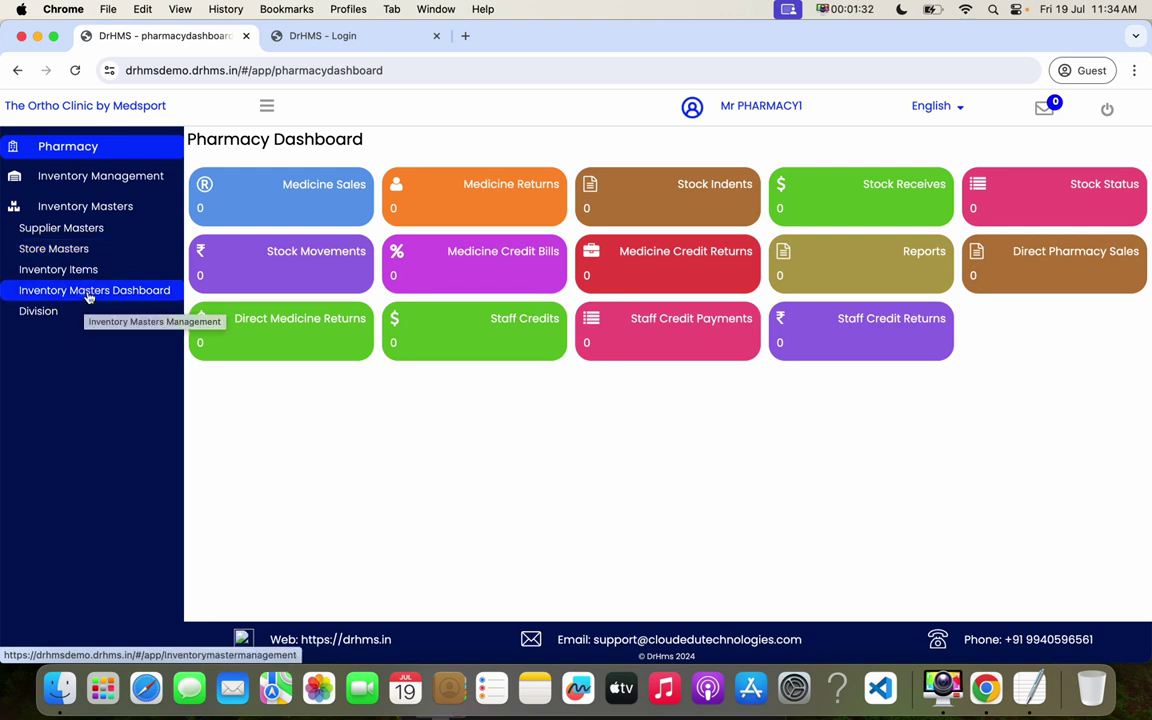
{"action": "left_click", "coordinate": [84, 276]}
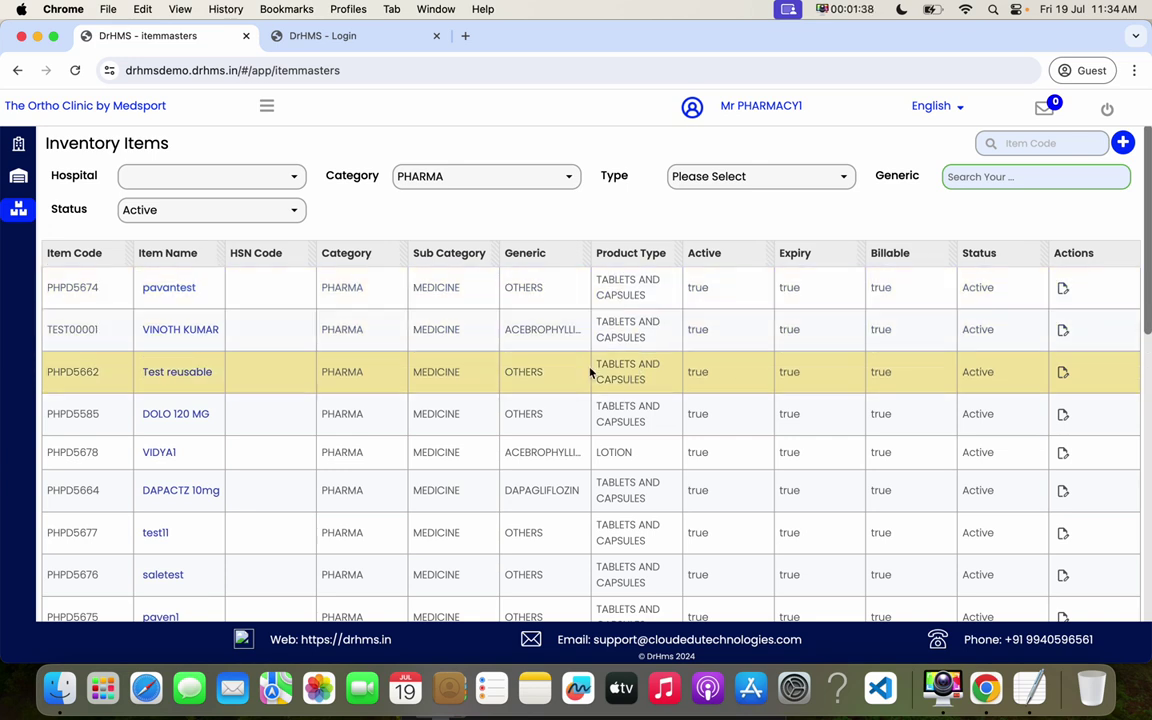
- Filter the items to the PHARMA category, trying CREAMS as product type then clearing it
{"action": "left_click", "coordinate": [458, 178]}
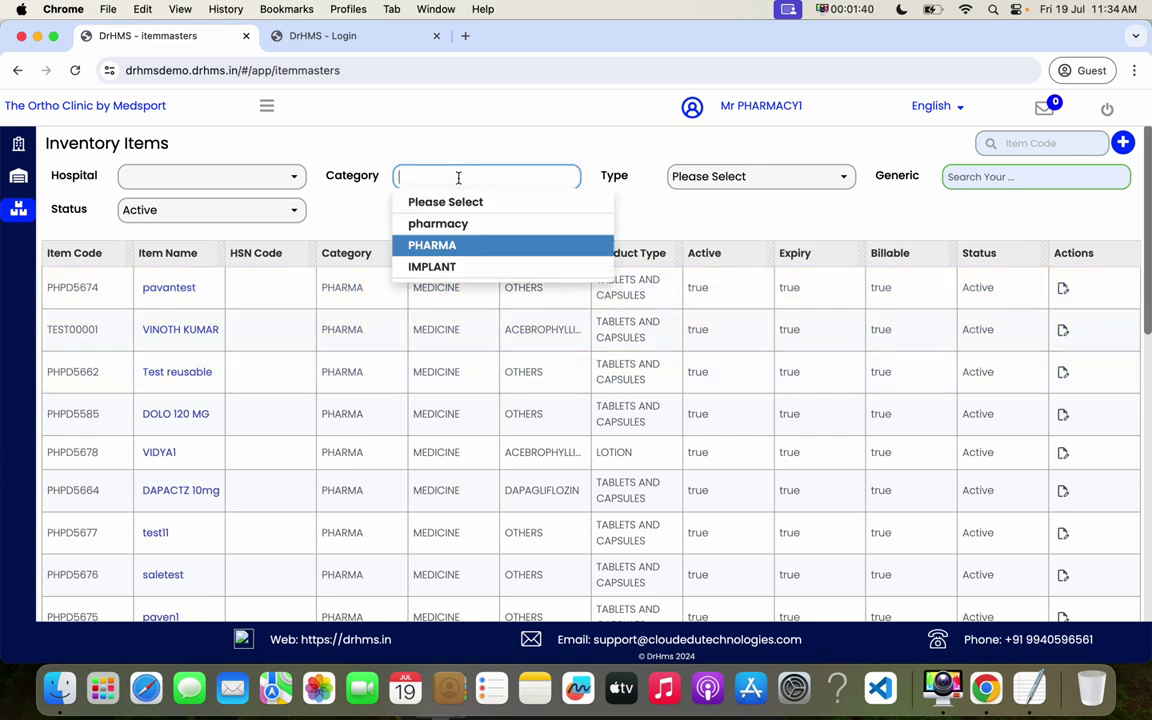
{"action": "key", "text": "Return"}
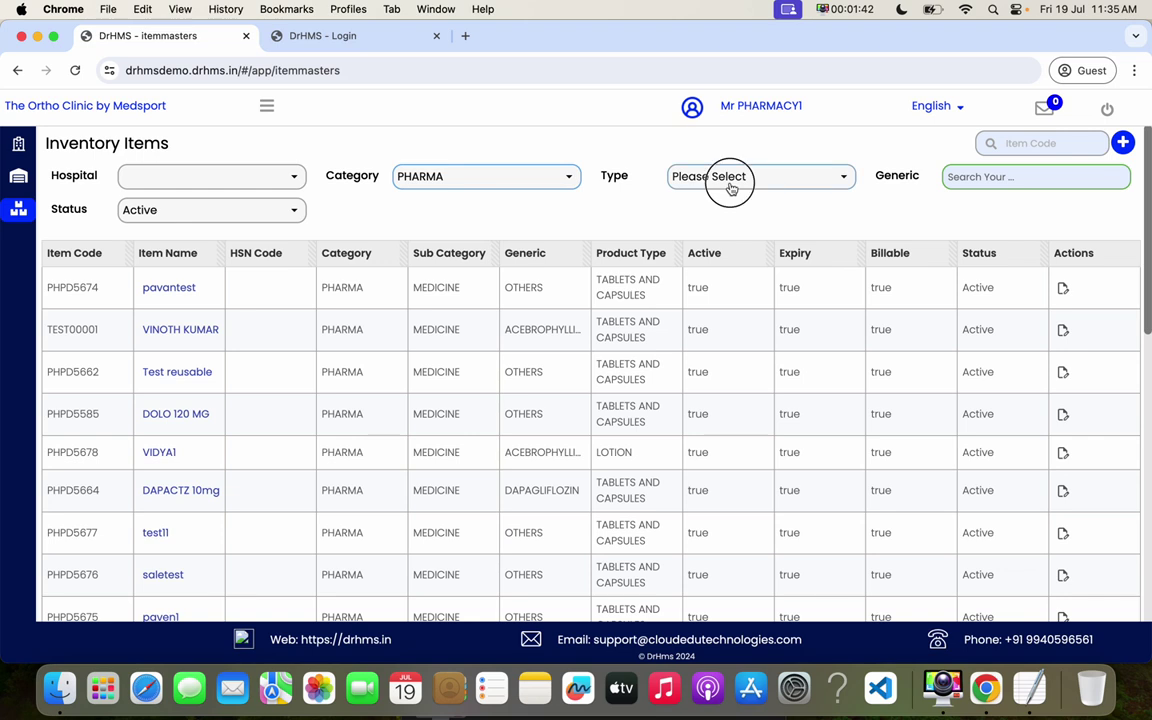
{"action": "left_click", "coordinate": [731, 188]}
{"action": "left_click", "coordinate": [694, 264]}
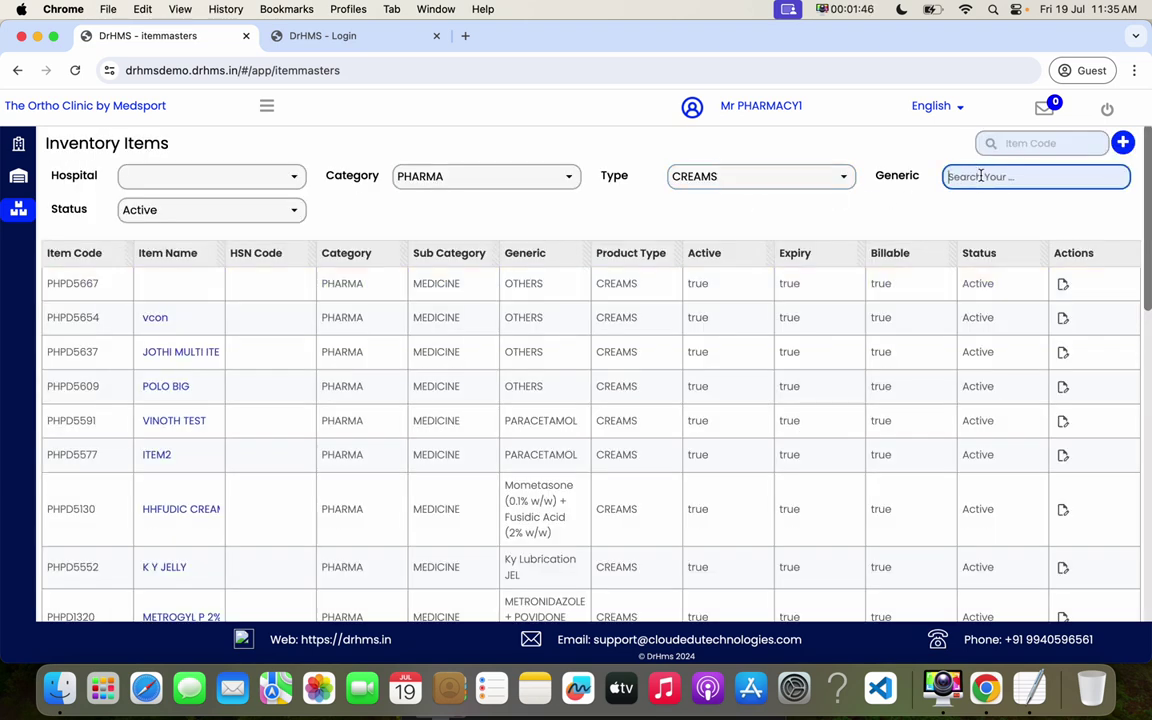
{"action": "left_click", "coordinate": [798, 186]}
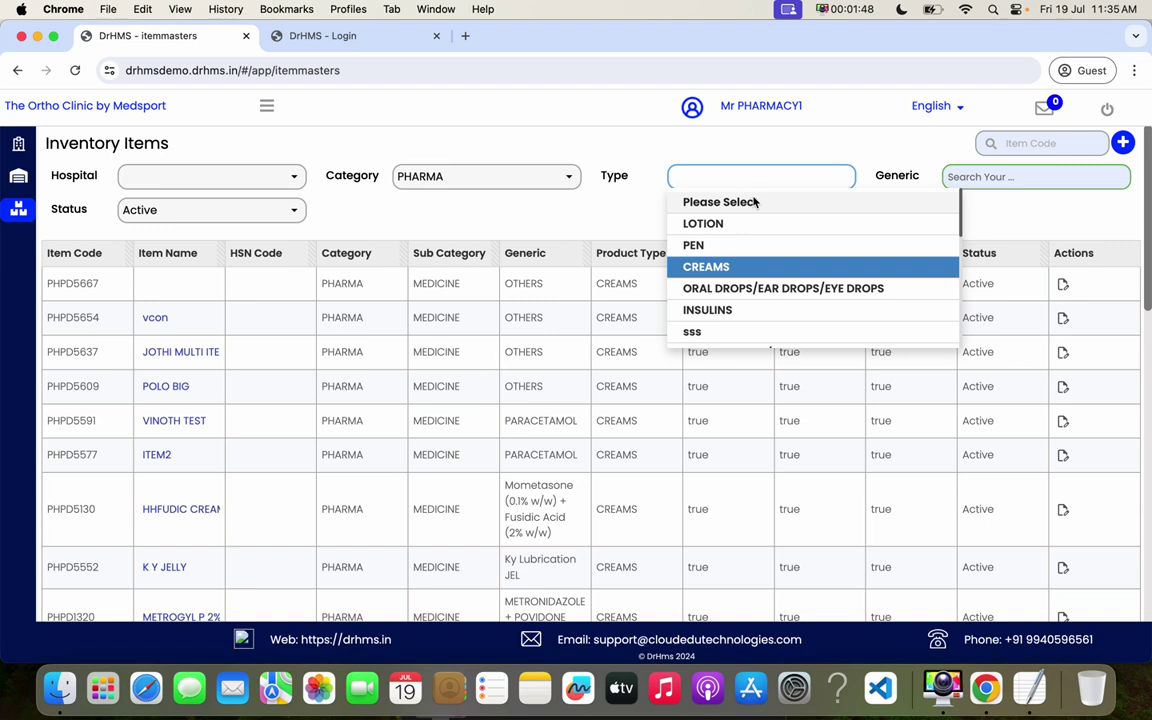
{"action": "left_click", "coordinate": [755, 201]}
- Filter by generic PARACETAMOL(GEN145) with Active status and open DOLO 650 for editing
{"action": "left_click", "coordinate": [976, 178]}
{"action": "type", "text": "par"}
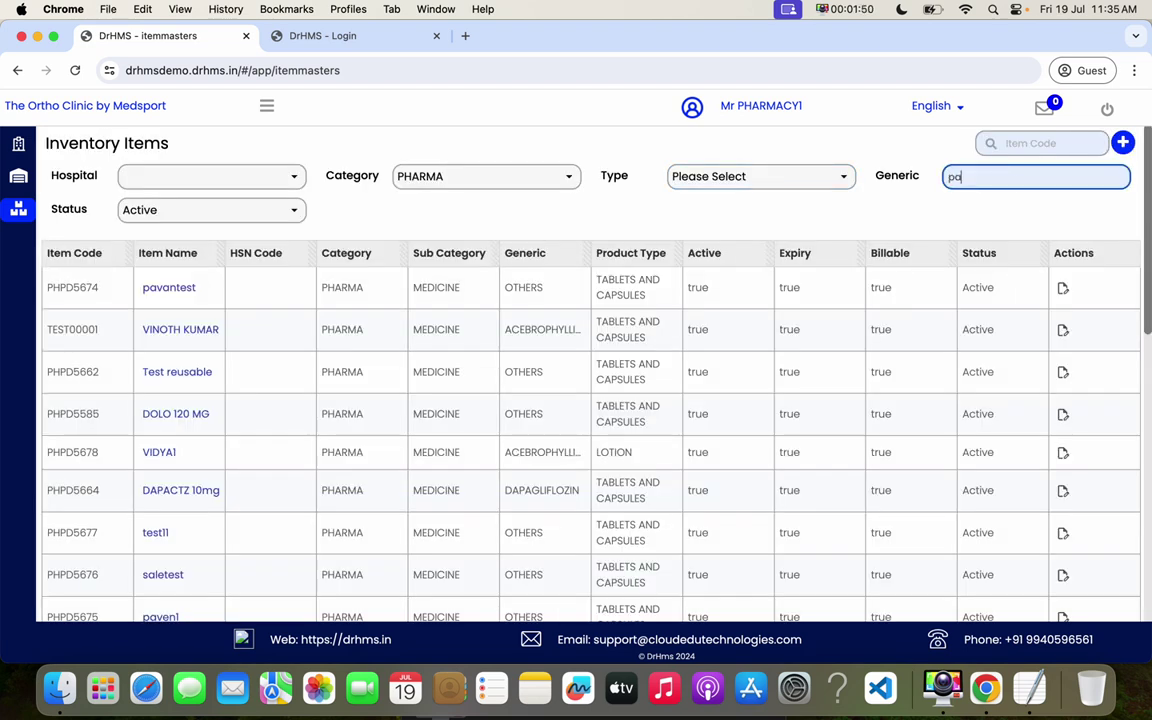
{"action": "left_click", "coordinate": [1036, 231]}
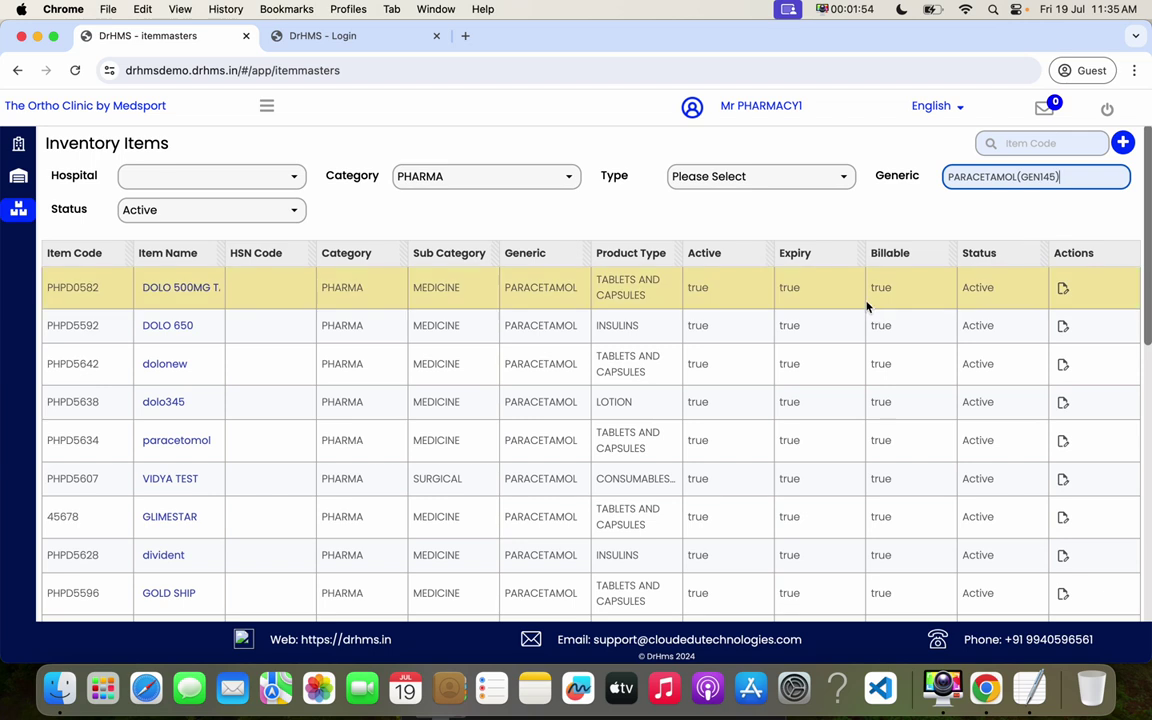
{"action": "left_click", "coordinate": [184, 207]}
{"action": "key", "text": "Return"}
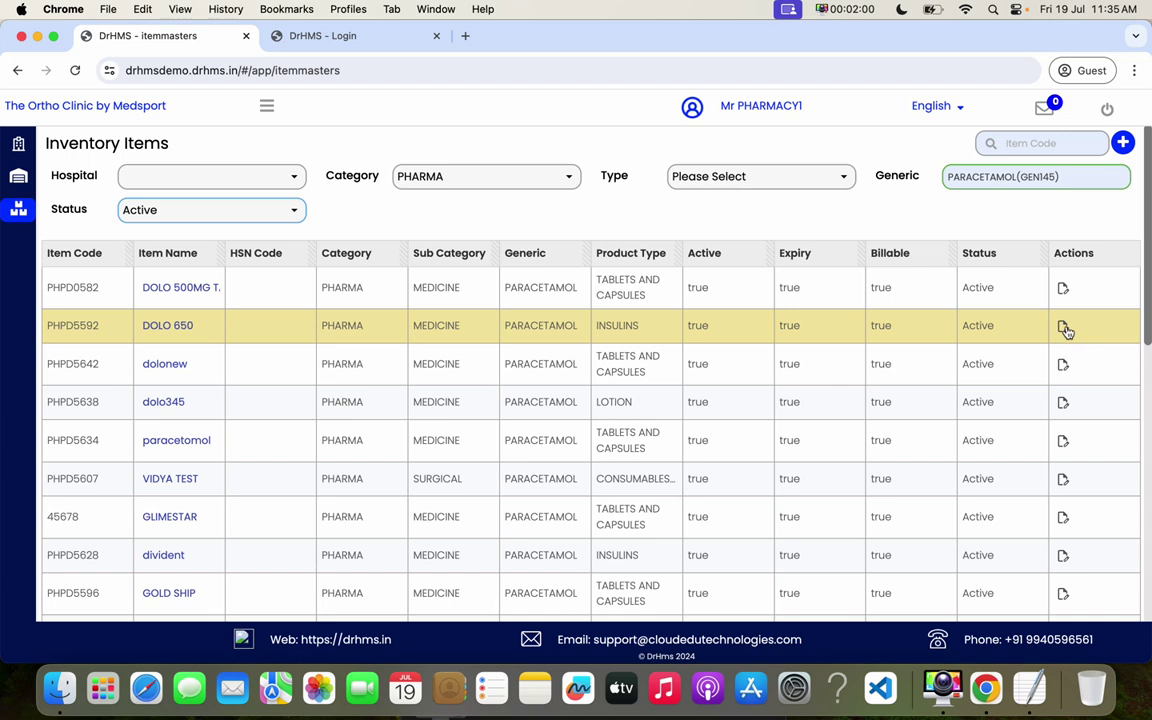
{"action": "left_click", "coordinate": [1064, 328]}
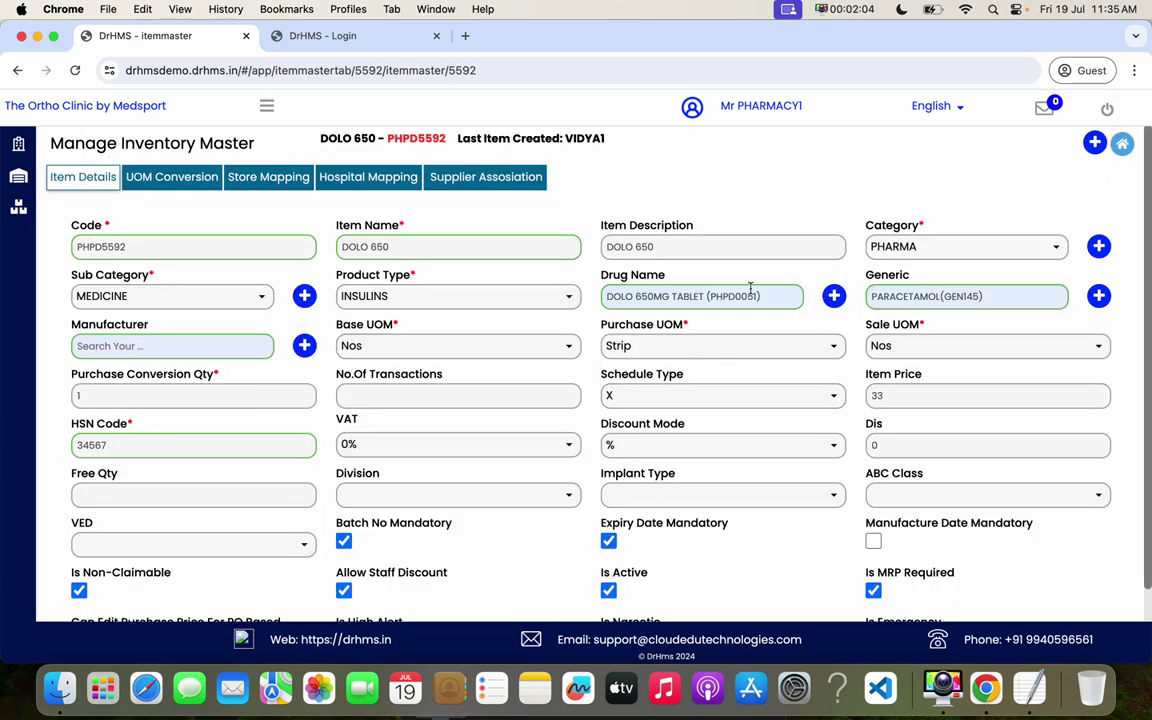
- Start a blank new item form with auto-generated code PHPD5679
{"action": "double_click", "coordinate": [868, 46]}
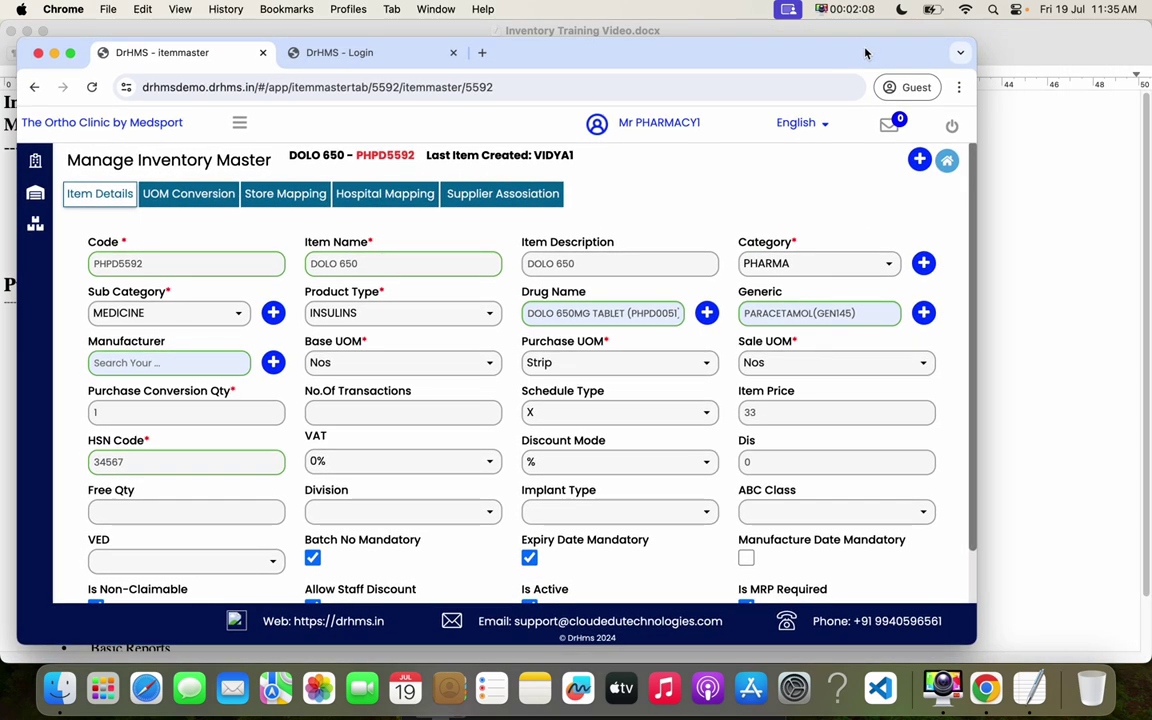
{"action": "double_click", "coordinate": [866, 53]}
{"action": "left_click", "coordinate": [1093, 148]}
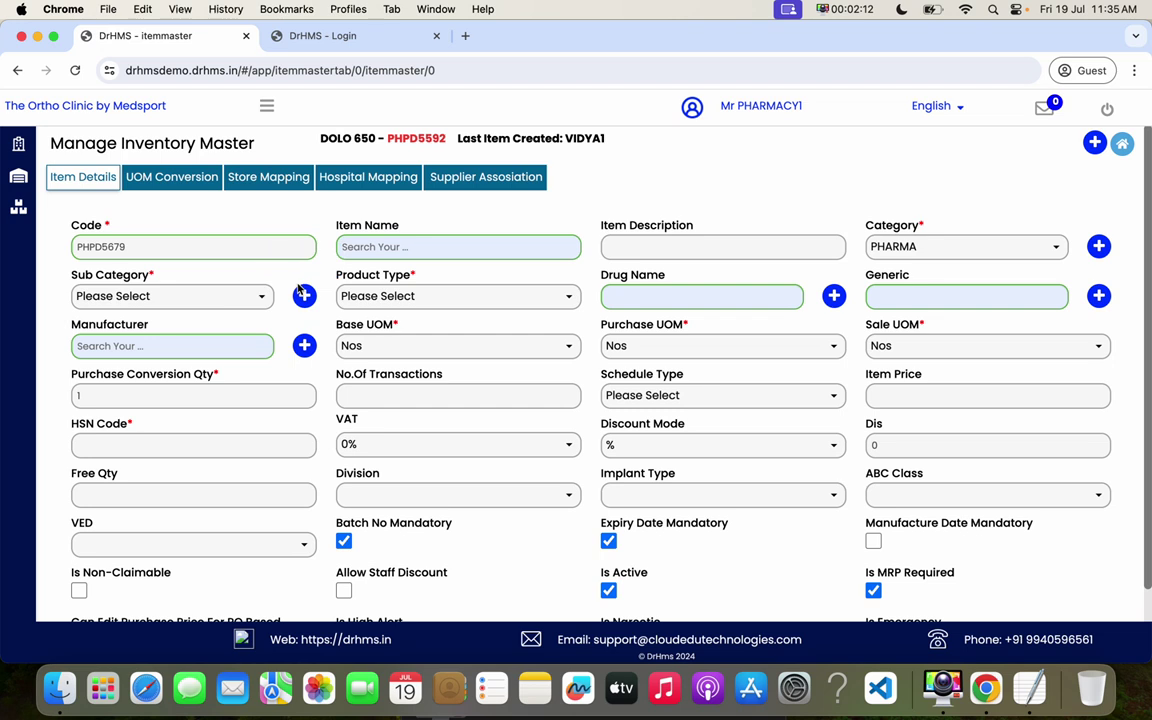
{"action": "double_click", "coordinate": [144, 252]}
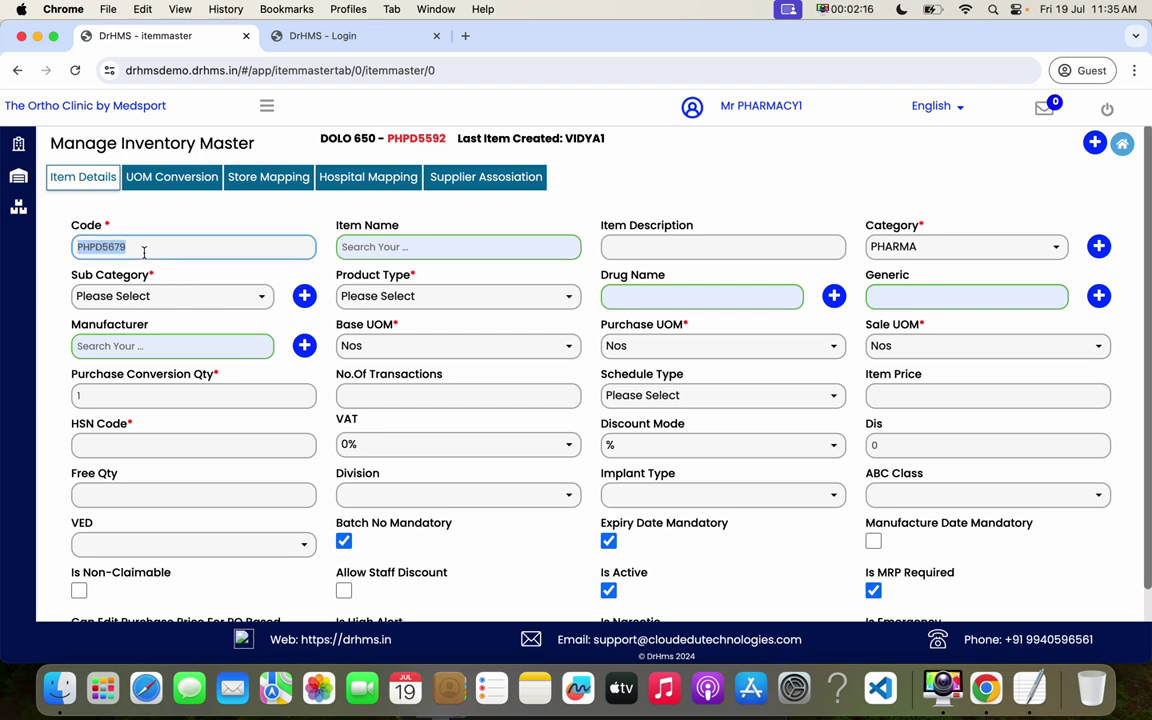
- Enter the item name Calpol 1000 MG, correcting typos along the way
{"action": "left_click", "coordinate": [360, 249]}
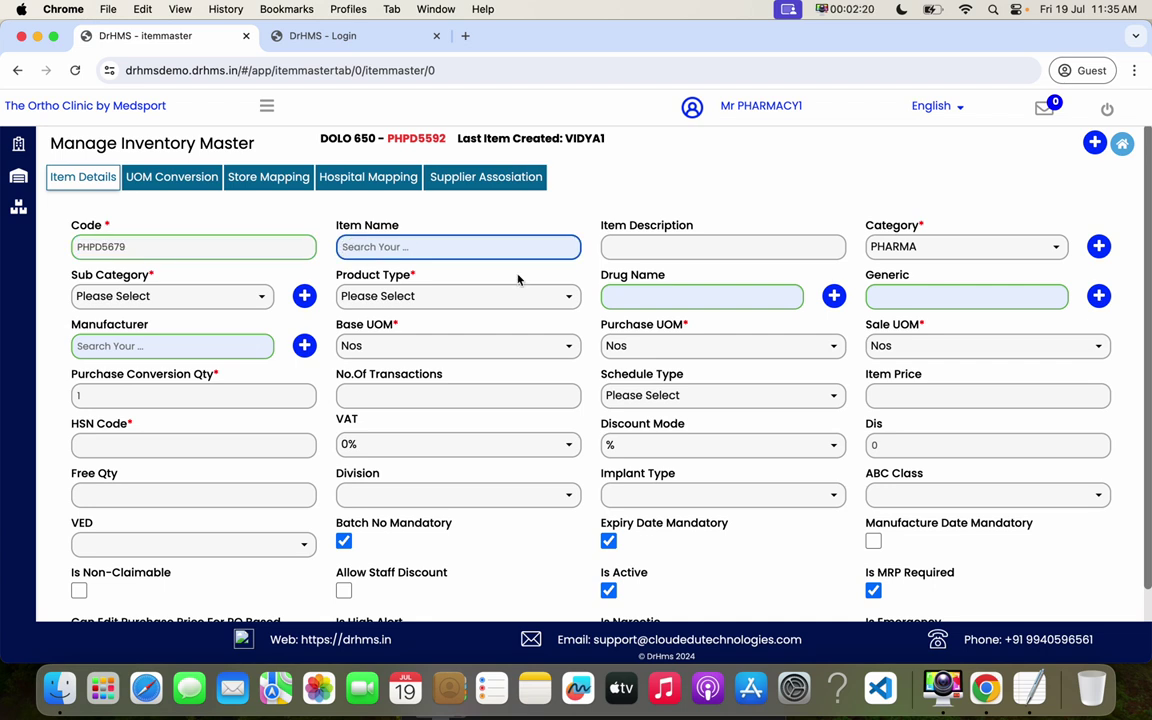
{"action": "type", "text": "calpol"}
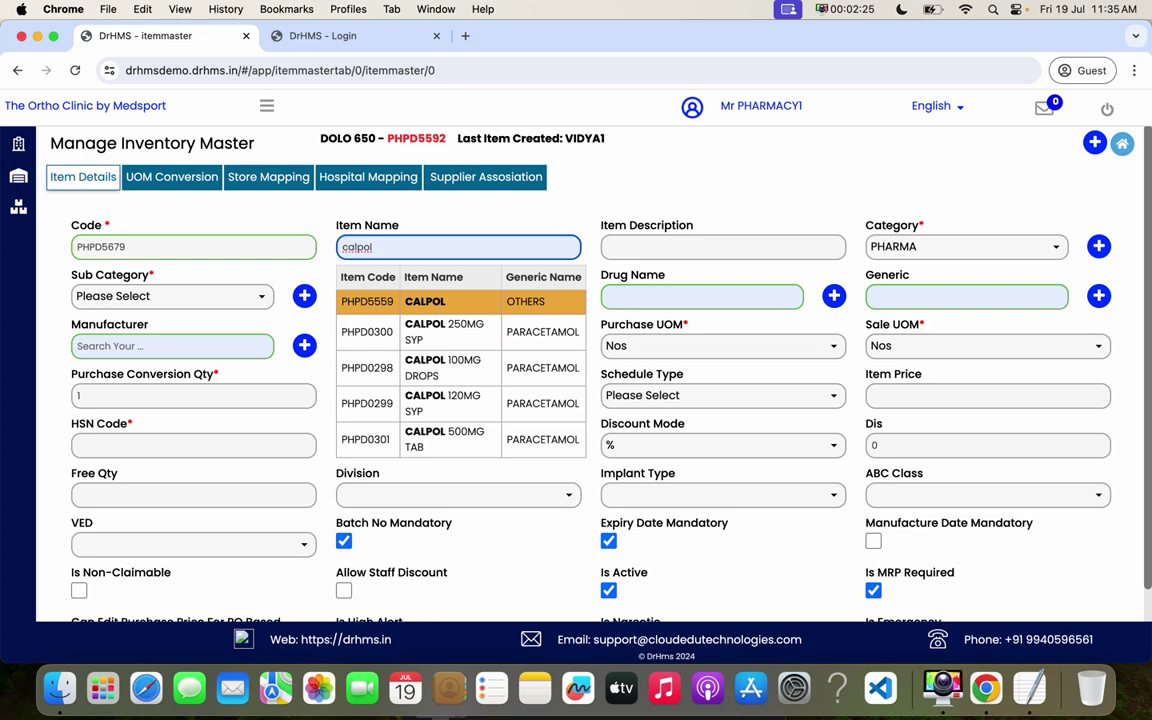
{"action": "type", "text": " 5"}
{"action": "key", "text": "BackSpace"}
{"action": "type", "text": "100"}
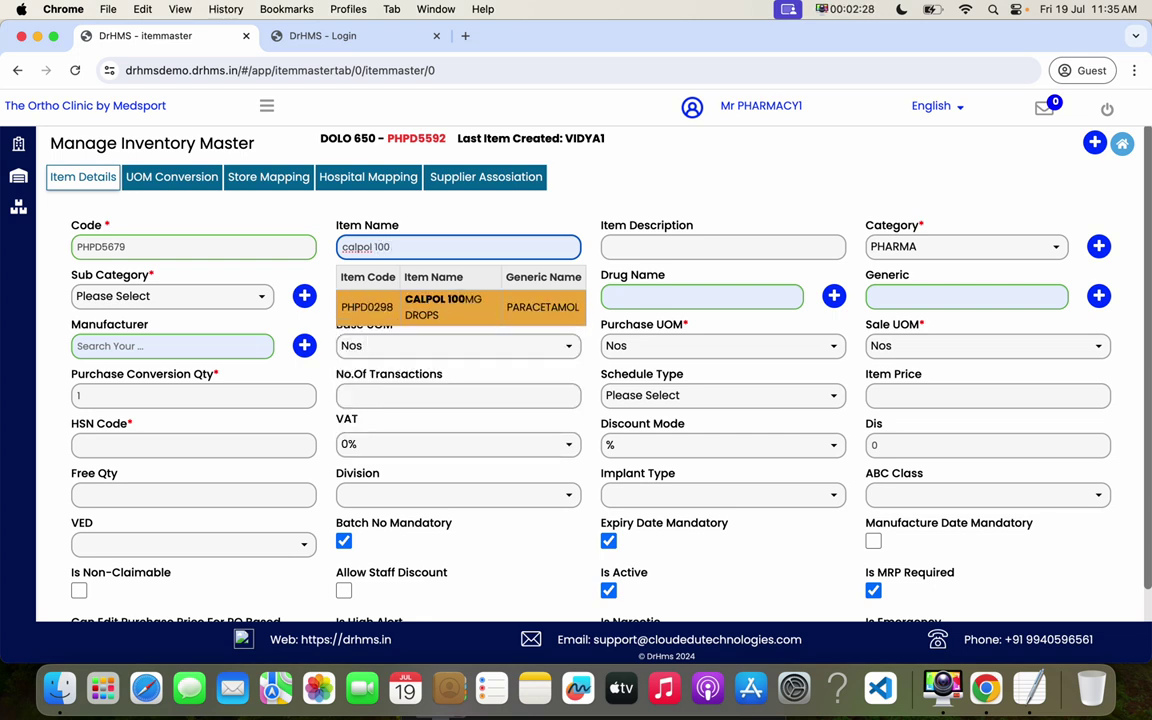
{"action": "type", "text": " mg"}
{"action": "key", "text": "BackSpace"}
{"action": "key", "text": "BackSpace"}
{"action": "type", "text": "MG"}
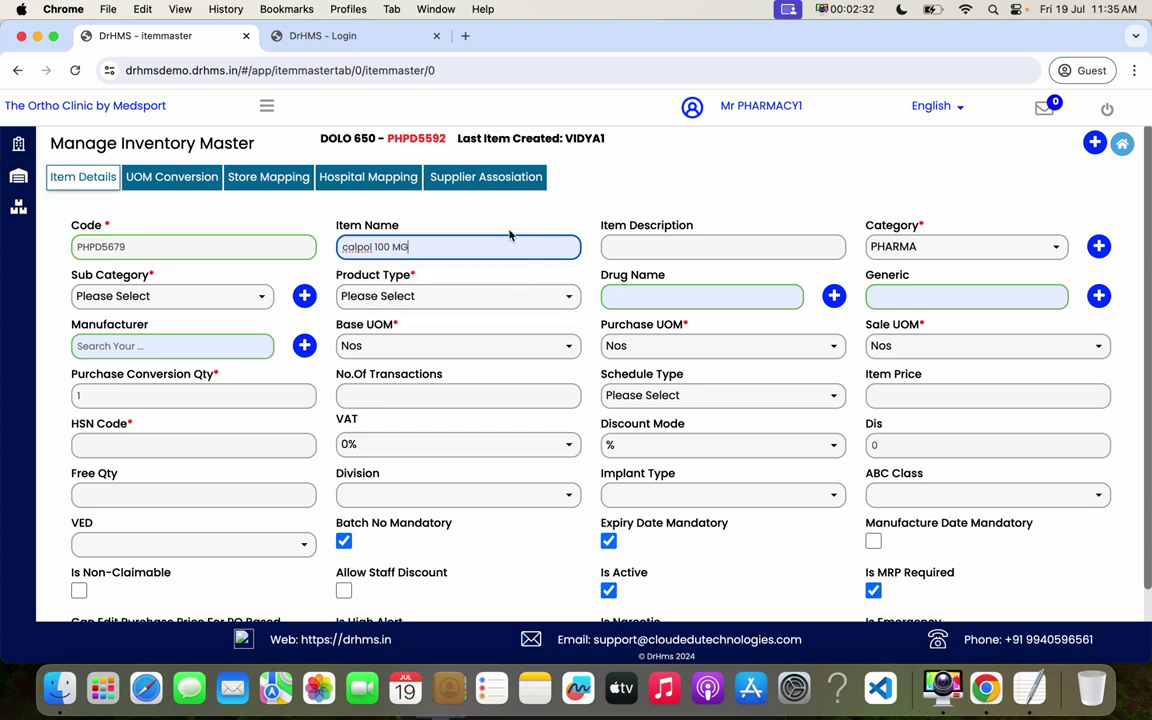
{"action": "key", "text": "BackSpace"}
{"action": "type", "text": "C"}
{"action": "left_click", "coordinate": [465, 254]}
- Enter the item description CALPOL 1000 MG
{"action": "left_click", "coordinate": [639, 250]}
{"action": "type", "text": "CALPOL"}
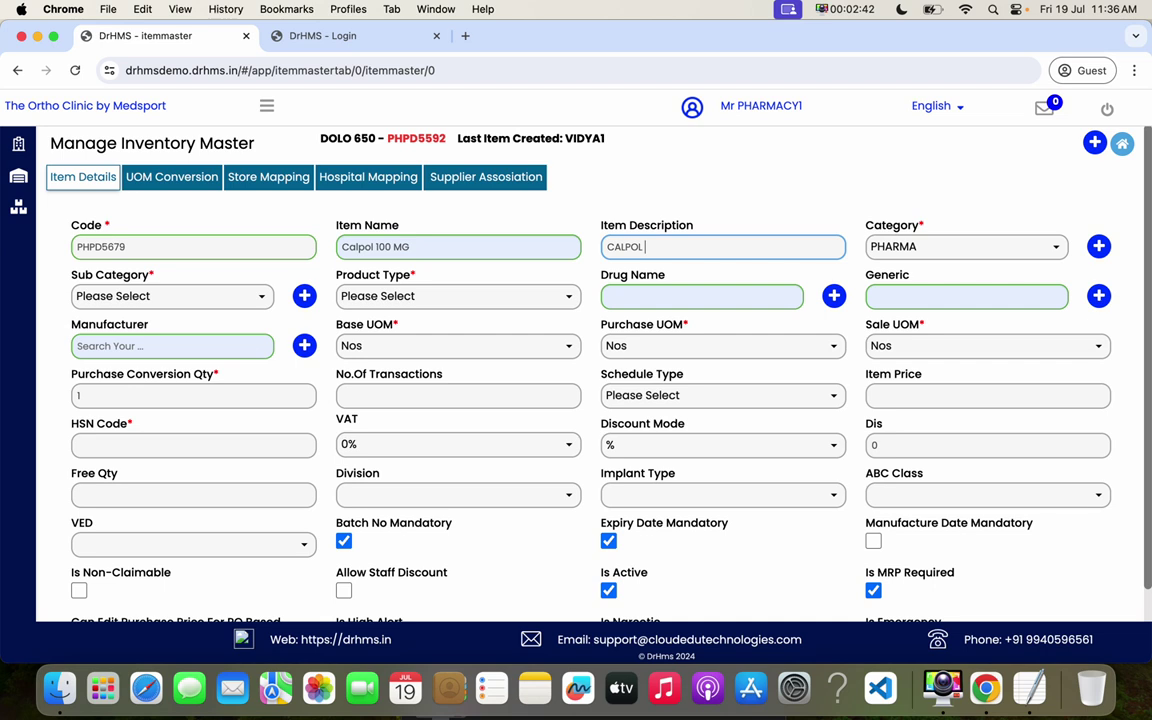
{"action": "type", "text": " 1000 MG"}
{"action": "left_click", "coordinate": [393, 247]}
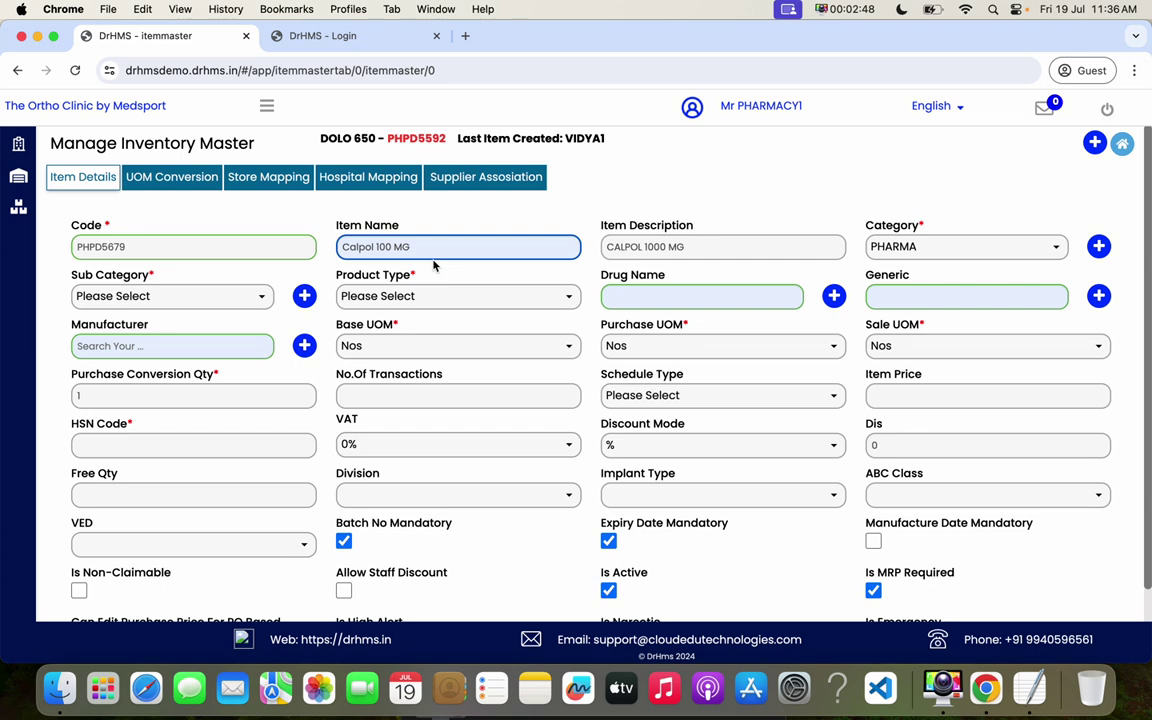
- Classify the item as PHARMA, sub category MEDICINE, product type TABLETS AND CAPSULES
{"action": "type", "text": "0"}
{"action": "left_click", "coordinate": [901, 251]}
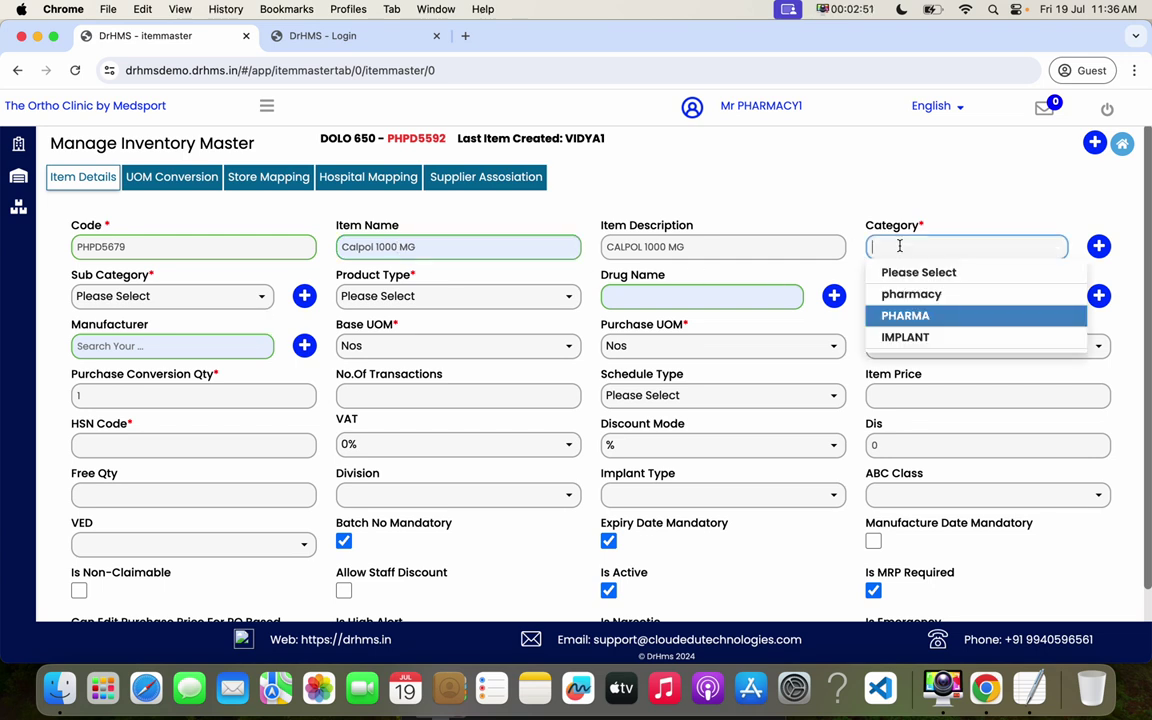
{"action": "left_click", "coordinate": [910, 315]}
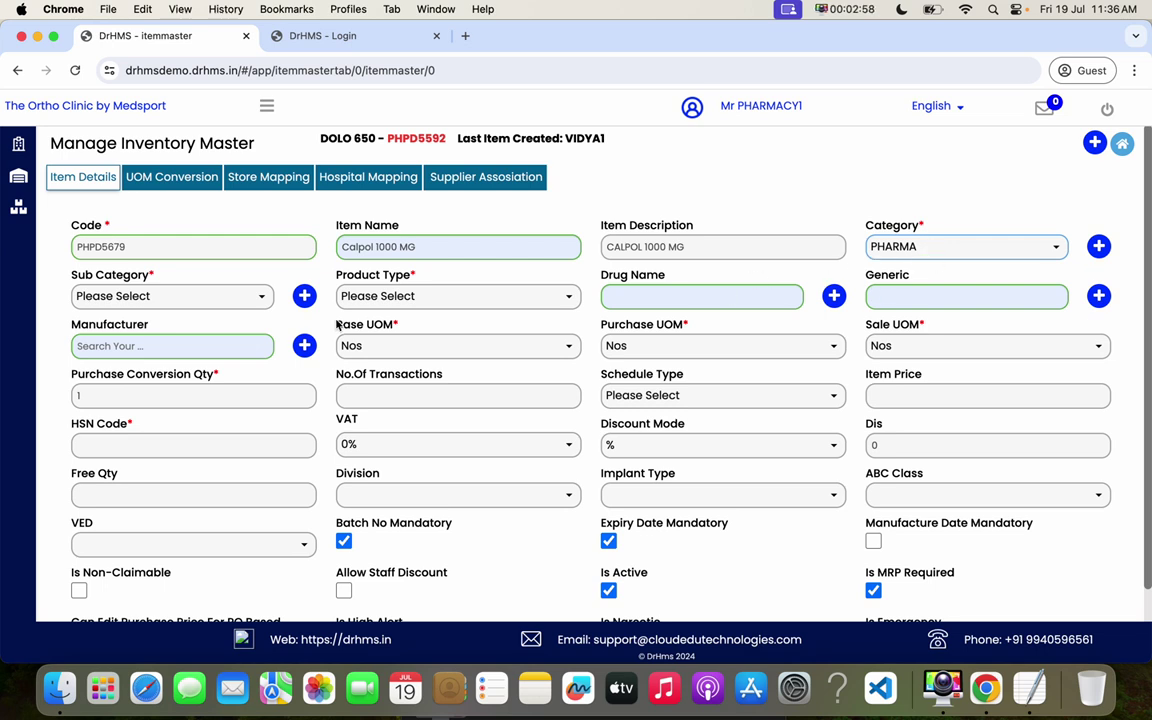
{"action": "left_click", "coordinate": [221, 298]}
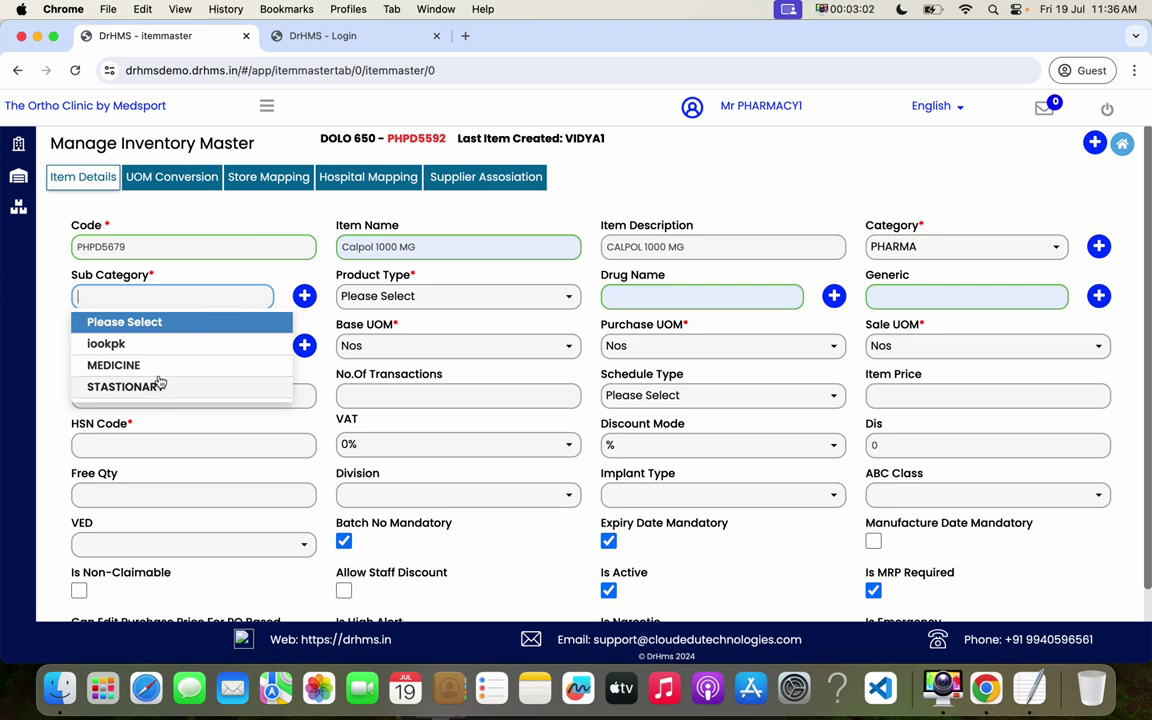
{"action": "left_click", "coordinate": [145, 365]}
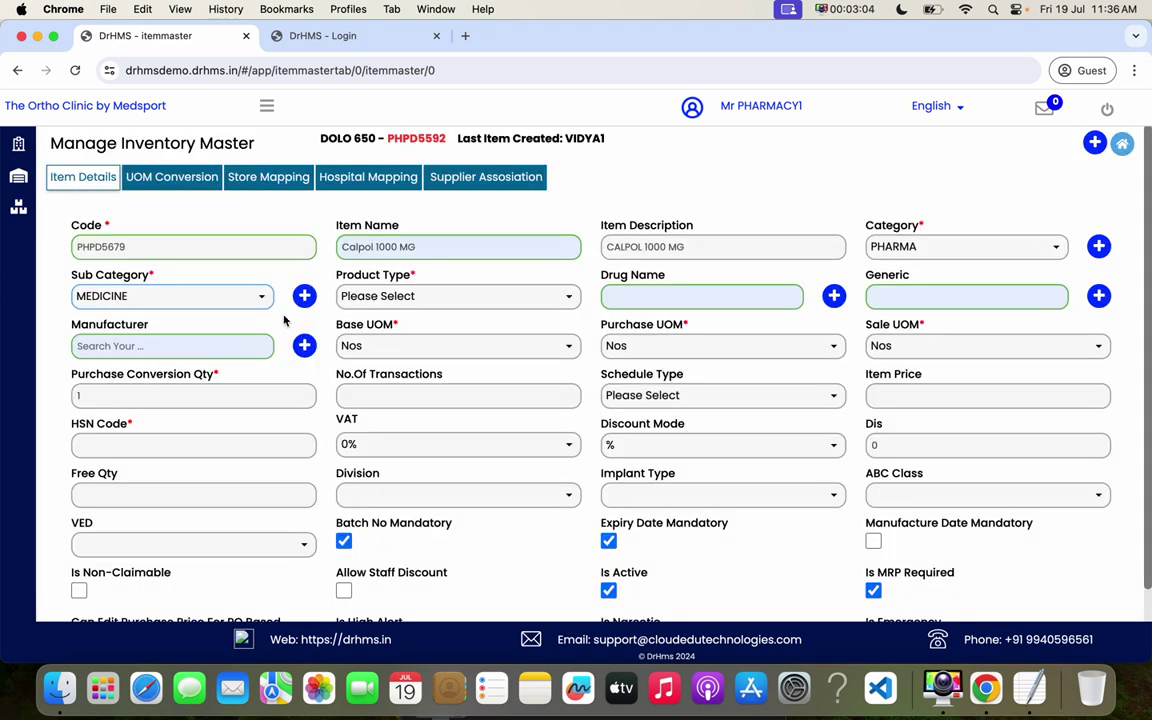
{"action": "left_click", "coordinate": [434, 296]}
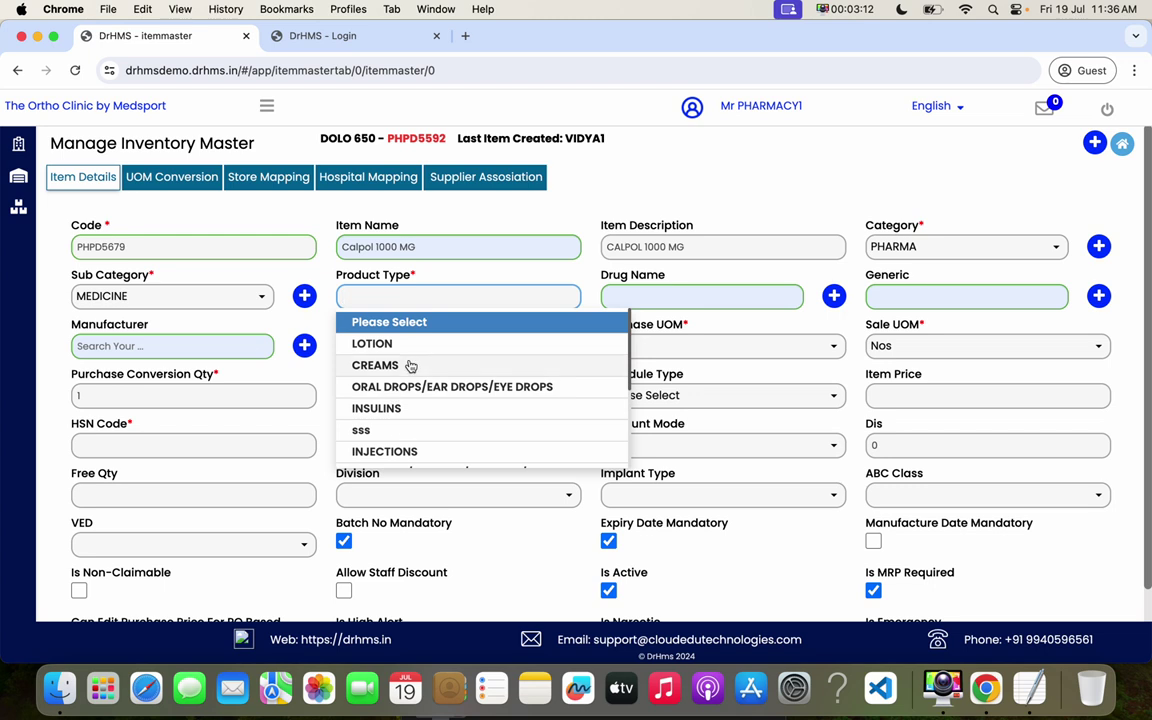
{"action": "type", "text": "ta"}
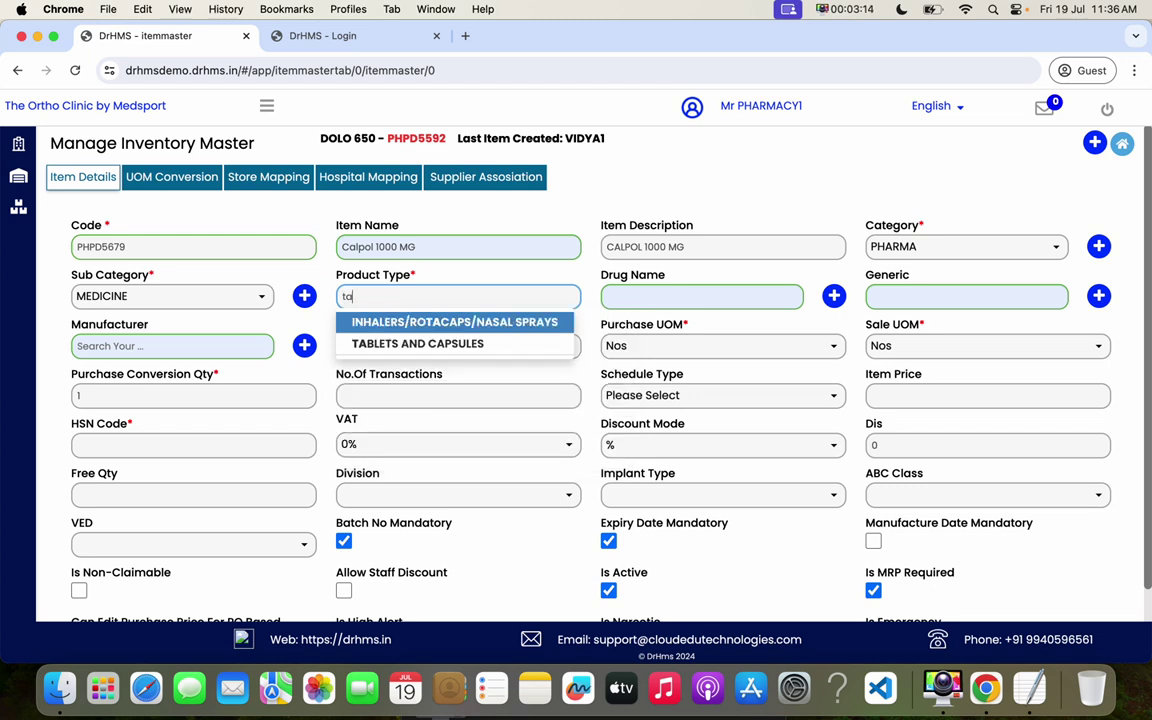
{"action": "left_click", "coordinate": [451, 344]}
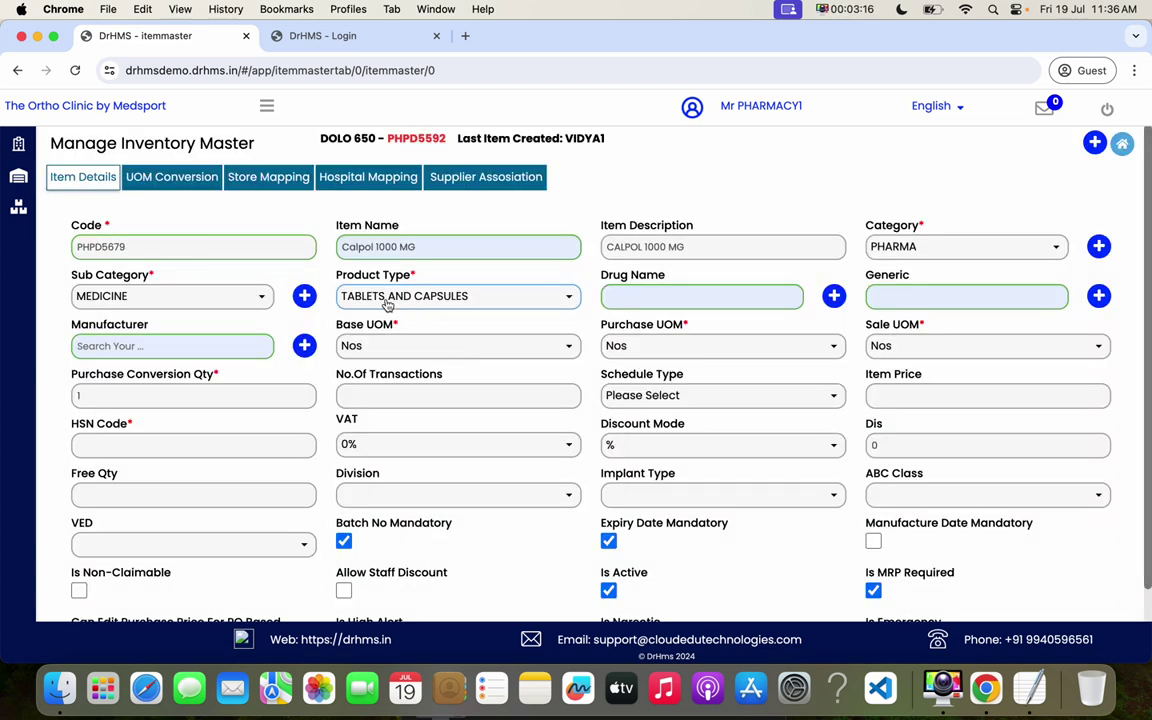
{"action": "left_click_drag", "start_coordinate": [362, 274], "coordinate": [406, 274]}
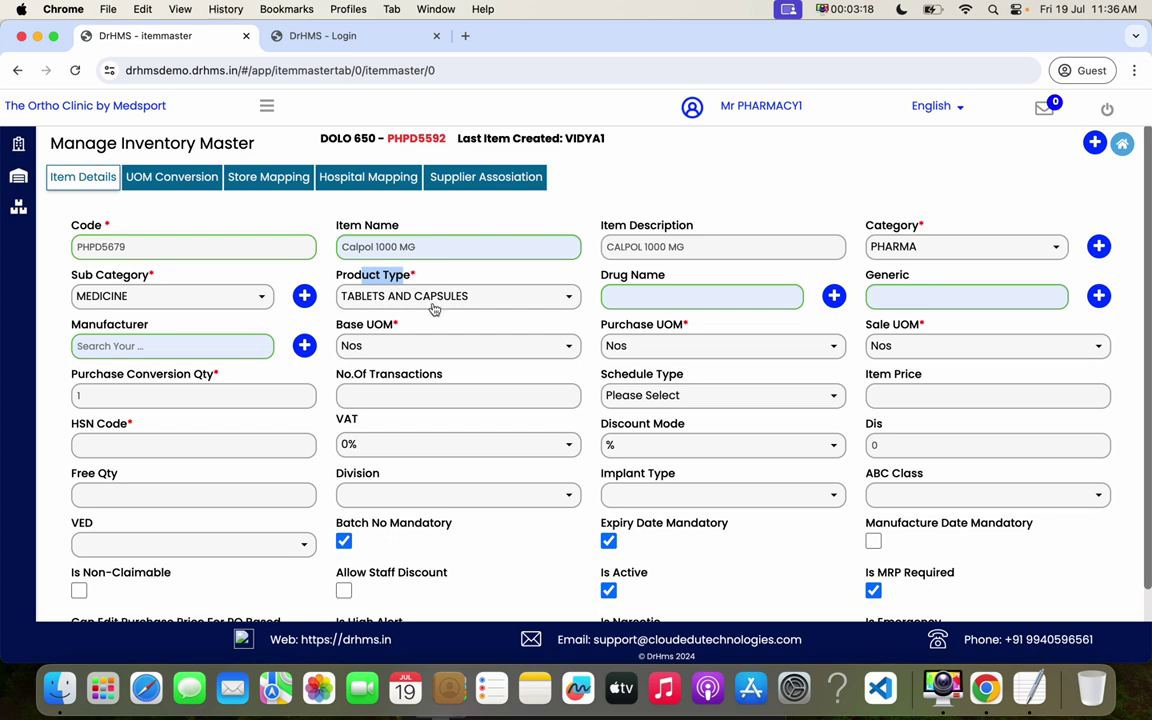
- Link the item to drug CALPOL 500MG TAB and generic PARACETAMOL
{"action": "left_click", "coordinate": [647, 298]}
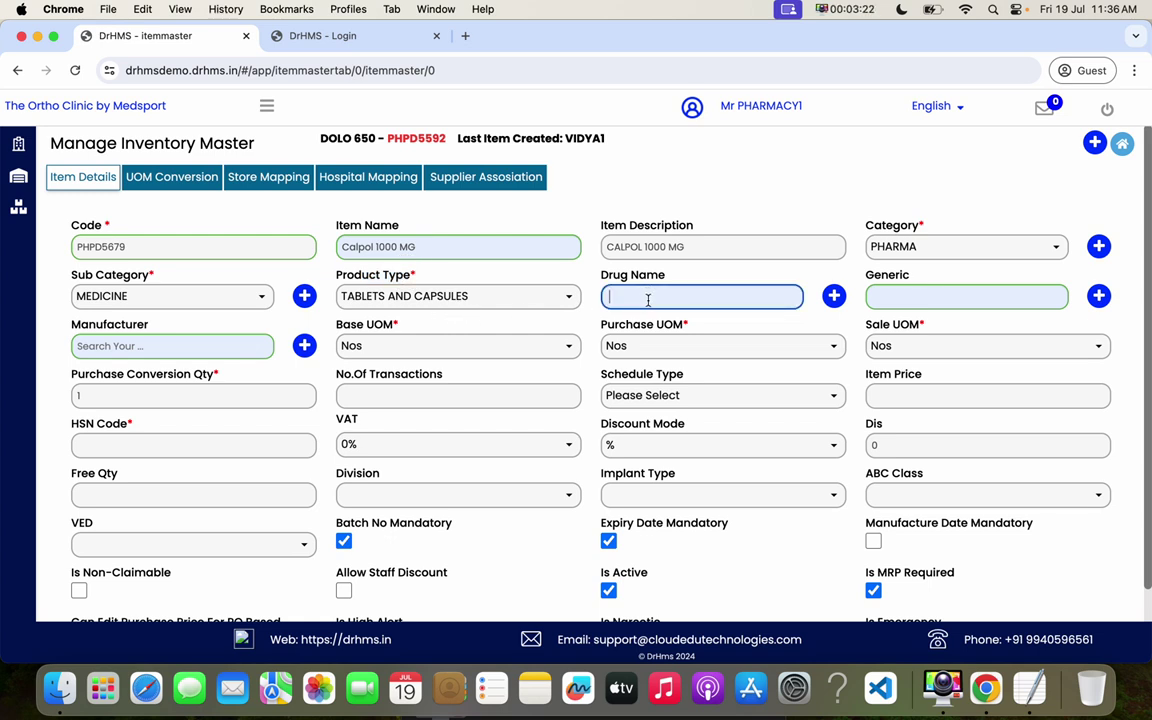
{"action": "type", "text": "calpol"}
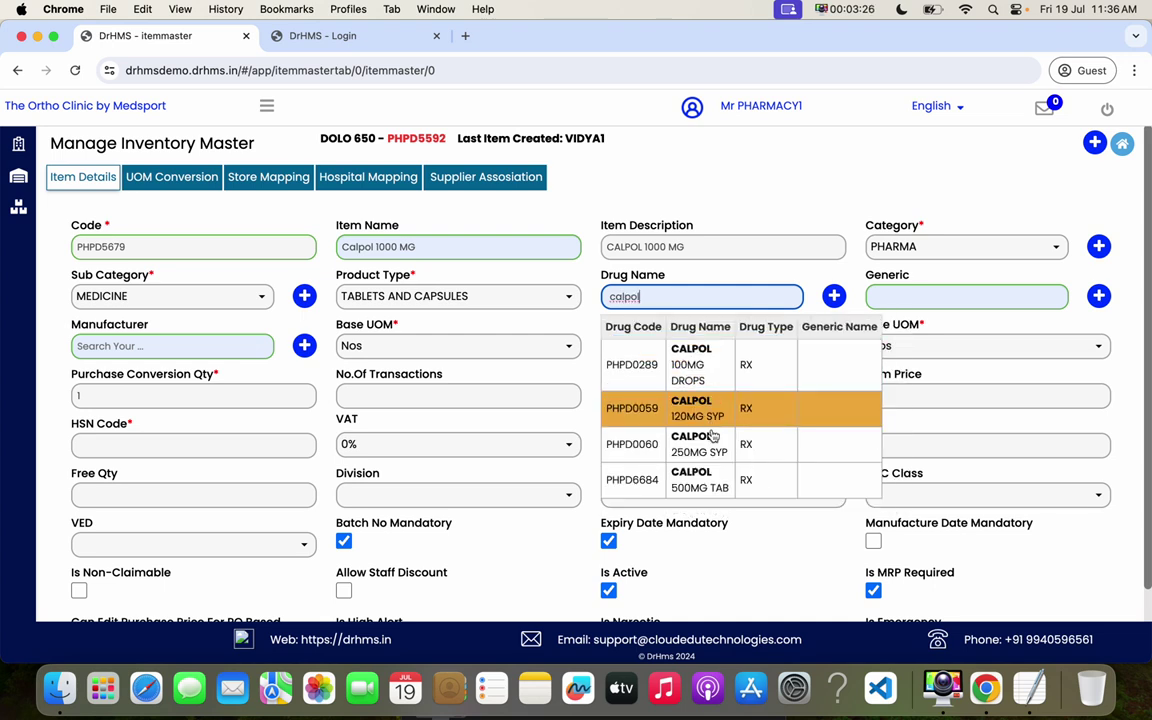
{"action": "left_click", "coordinate": [638, 481]}
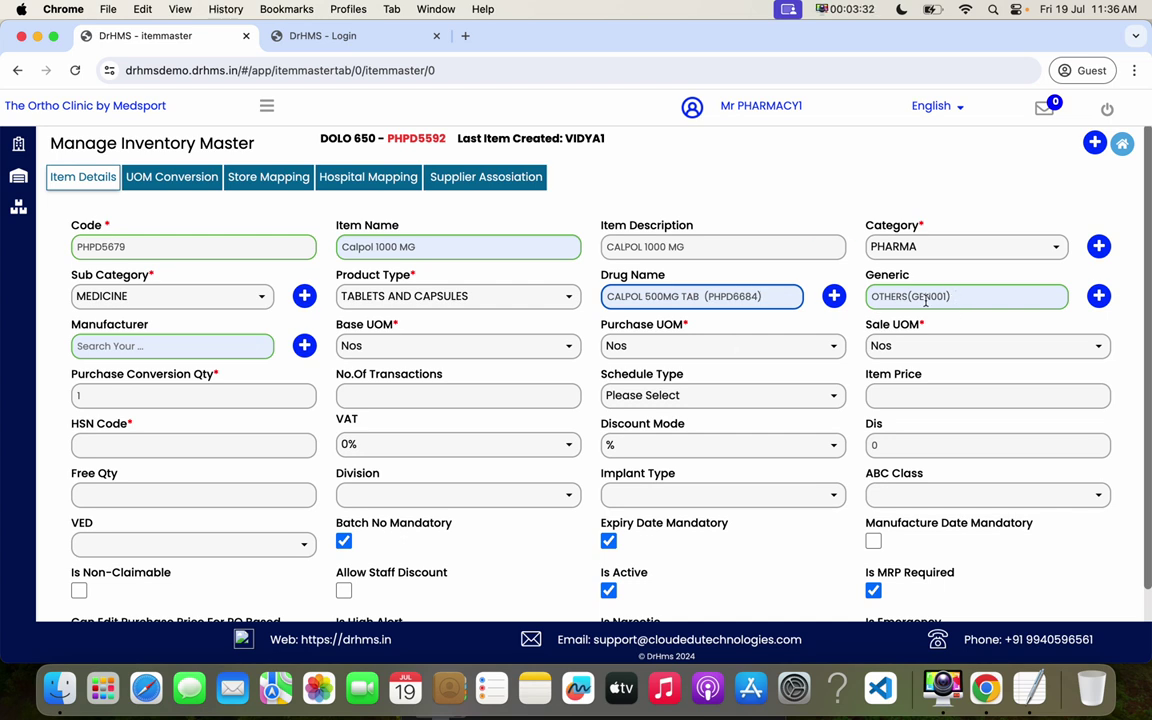
{"action": "left_click", "coordinate": [872, 295]}
{"action": "type", "text": "parace"}
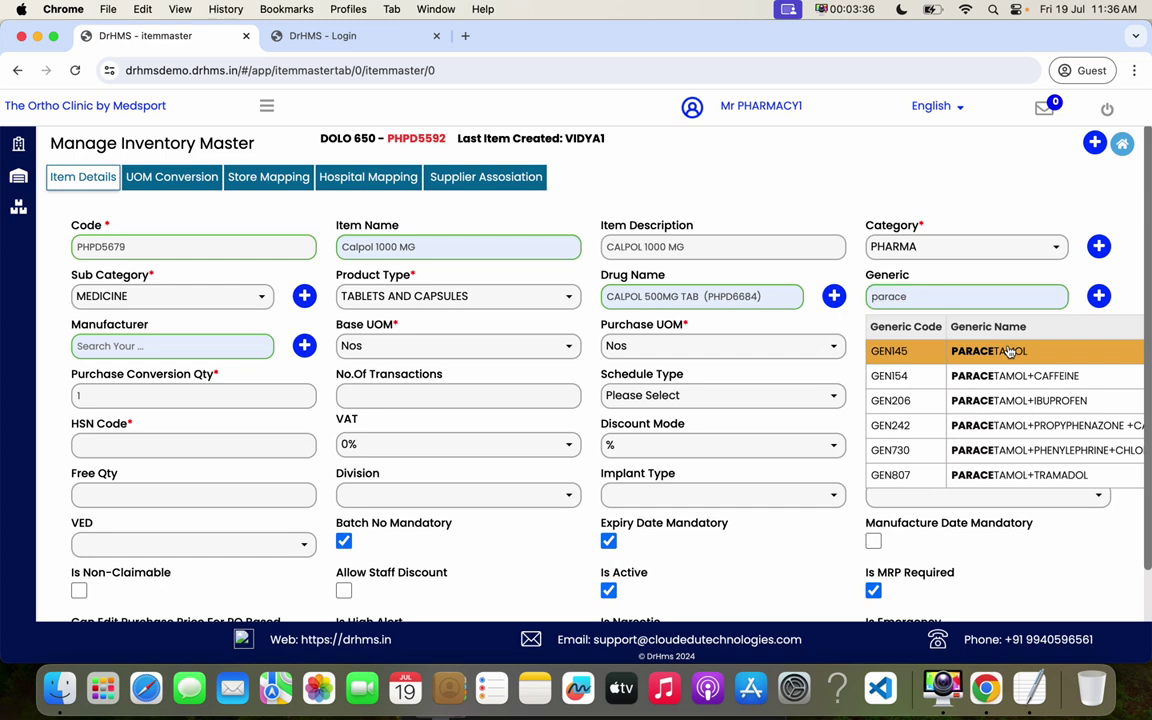
{"action": "left_click", "coordinate": [1005, 350]}
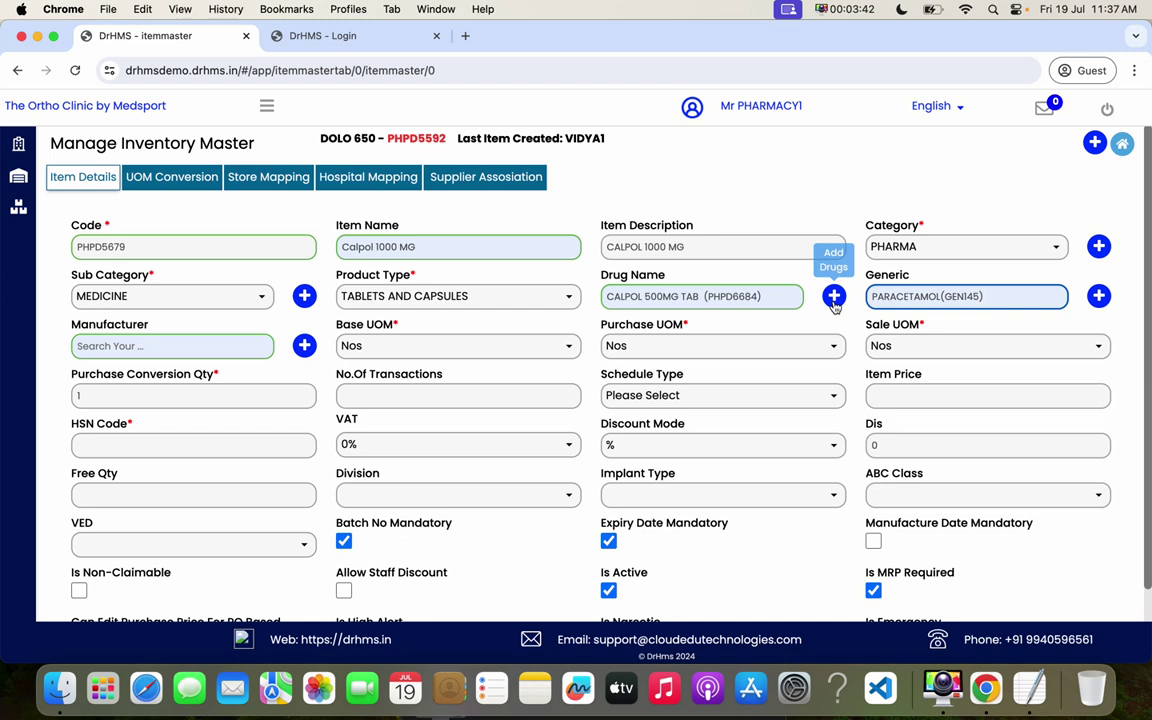
- Set the manufacturer to DR REDDY(MANU001)
{"action": "left_click", "coordinate": [180, 347]}
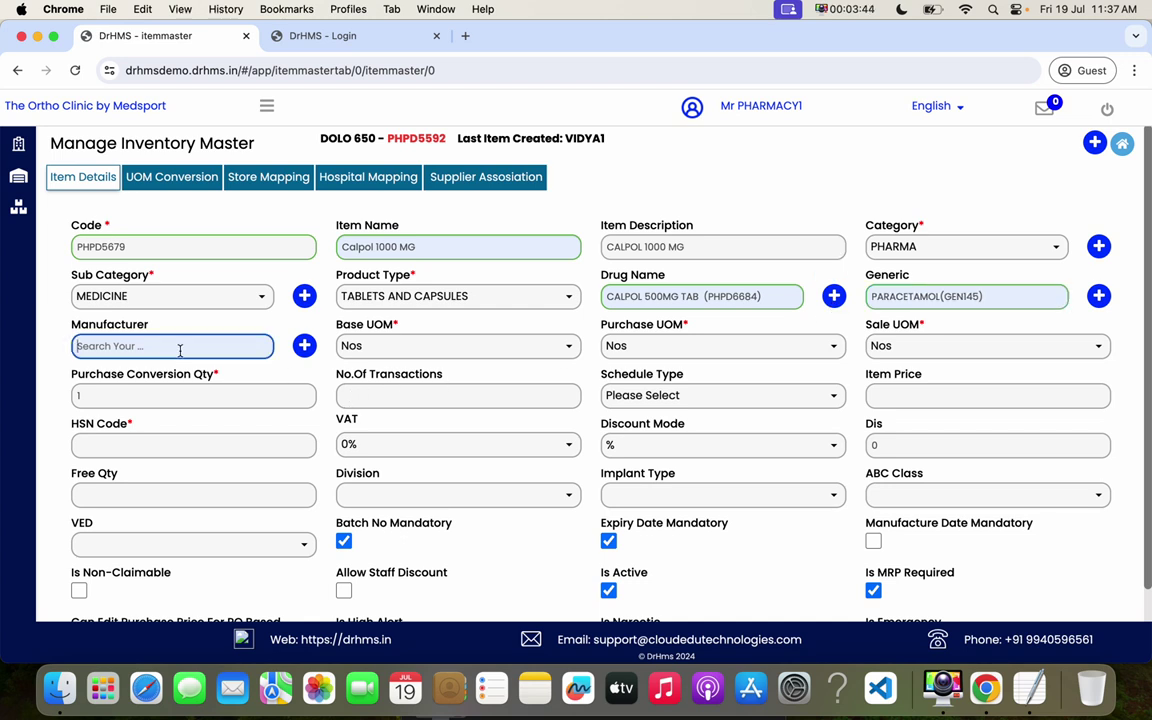
{"action": "type", "text": "i"}
{"action": "key", "text": "BackSpace"}
{"action": "type", "text": "jo"}
{"action": "key", "text": "BackSpace"}
{"action": "key", "text": "BackSpace"}
{"action": "type", "text": "%%%"}
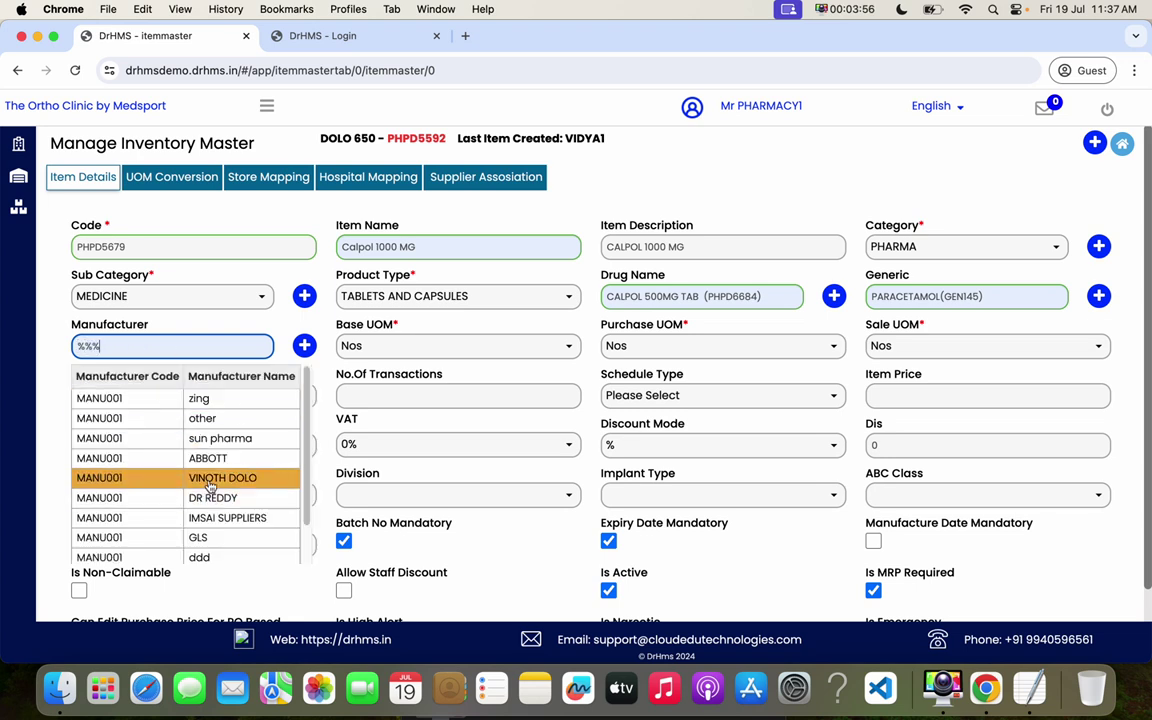
{"action": "left_click", "coordinate": [233, 493]}
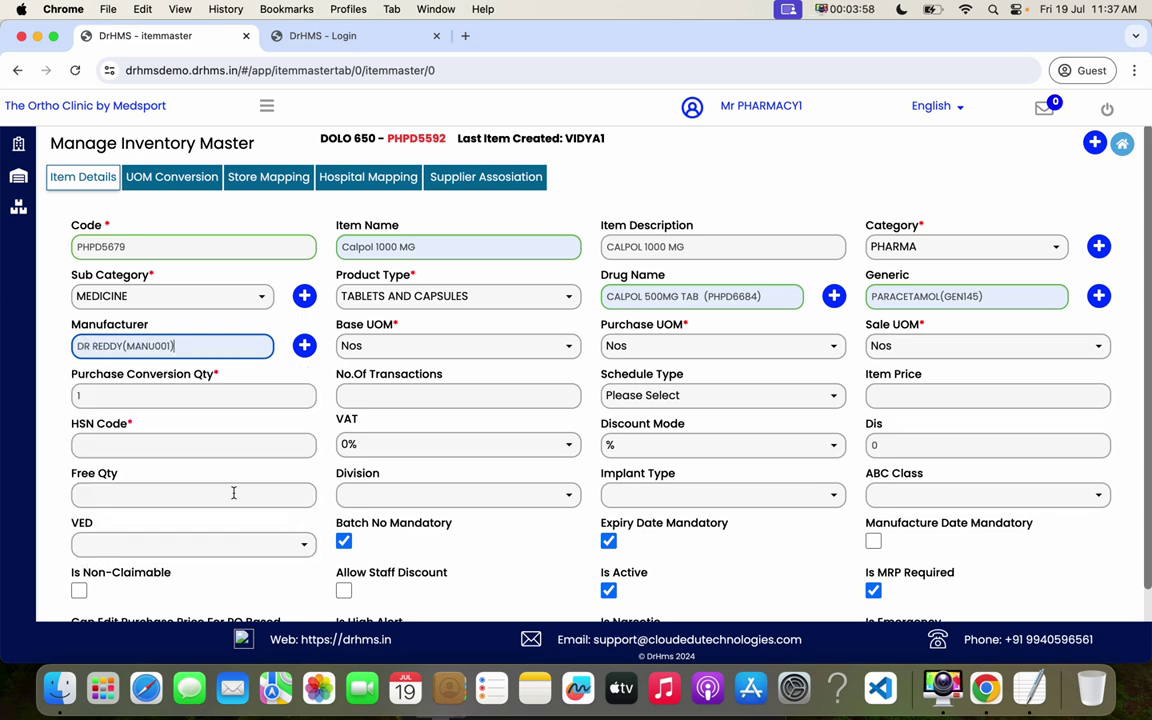
{"action": "left_click", "coordinate": [343, 330]}
- Set the purchase UOM to Strip
{"action": "left_click", "coordinate": [890, 326]}
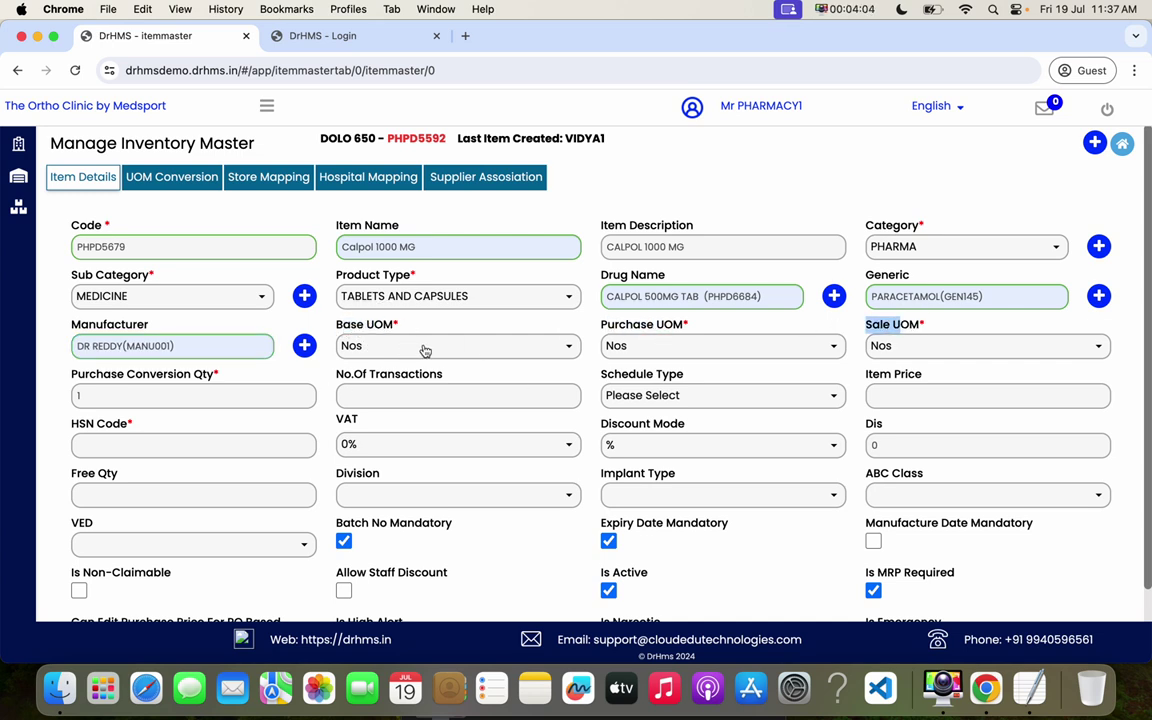
{"action": "left_click_drag", "start_coordinate": [605, 326], "coordinate": [686, 326]}
{"action": "left_click", "coordinate": [674, 345]}
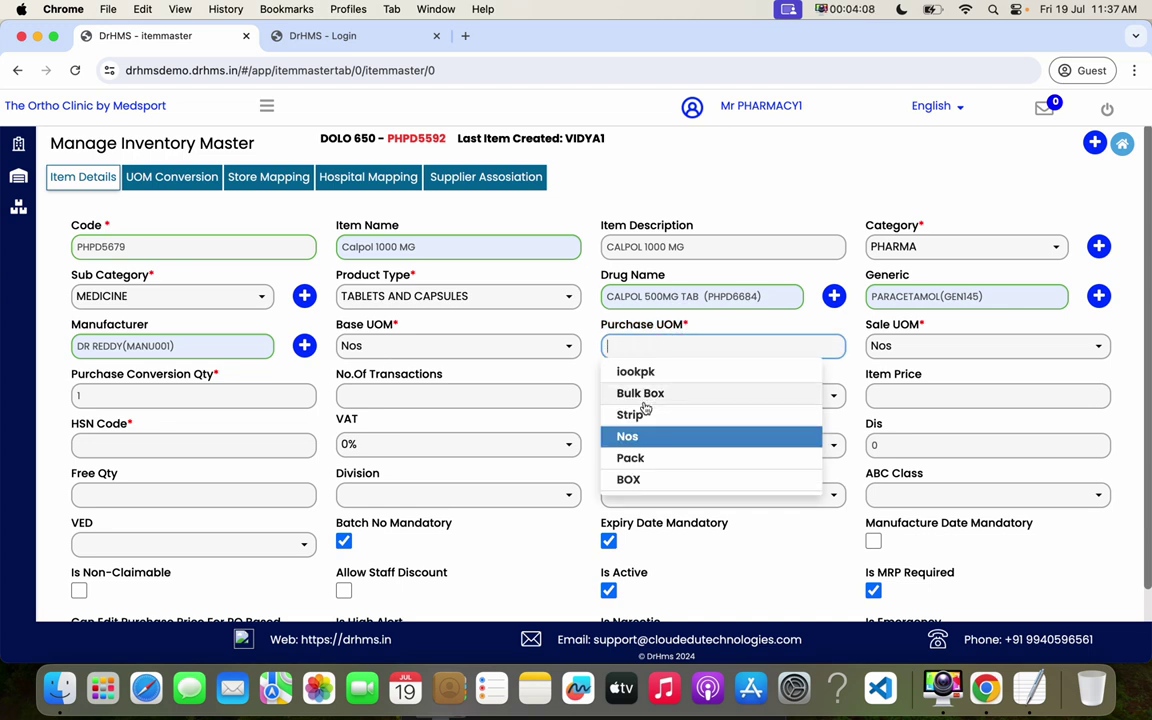
{"action": "left_click", "coordinate": [640, 412]}
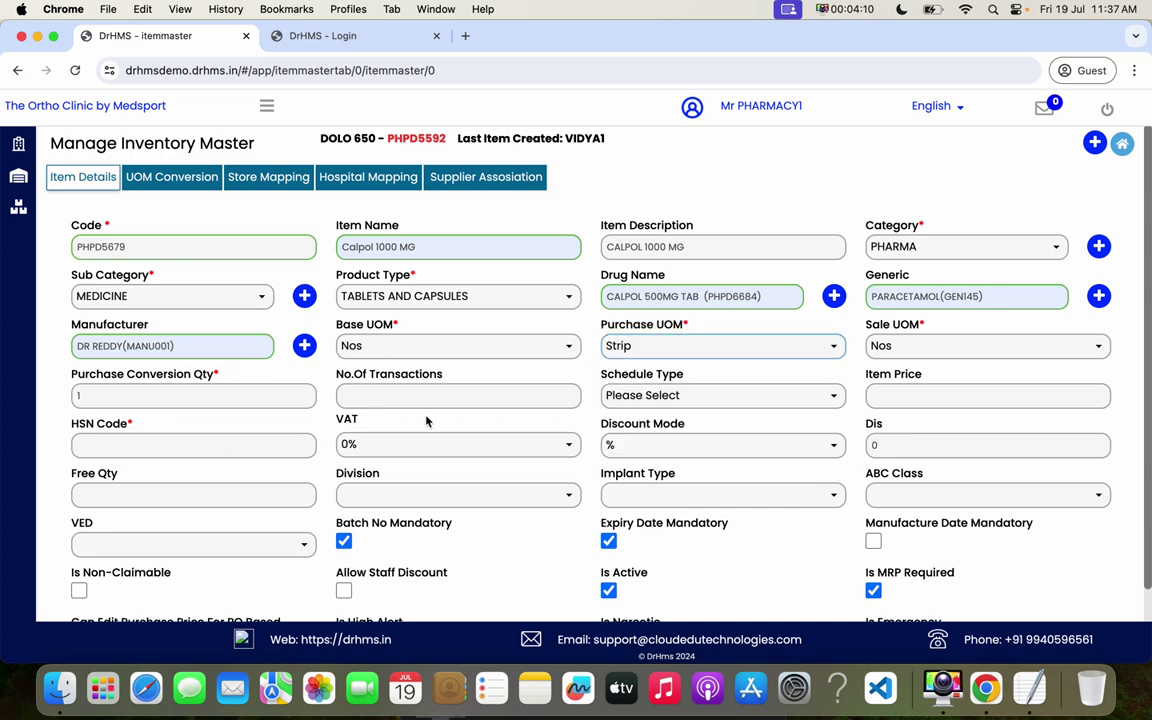
{"action": "left_click", "coordinate": [77, 396]}
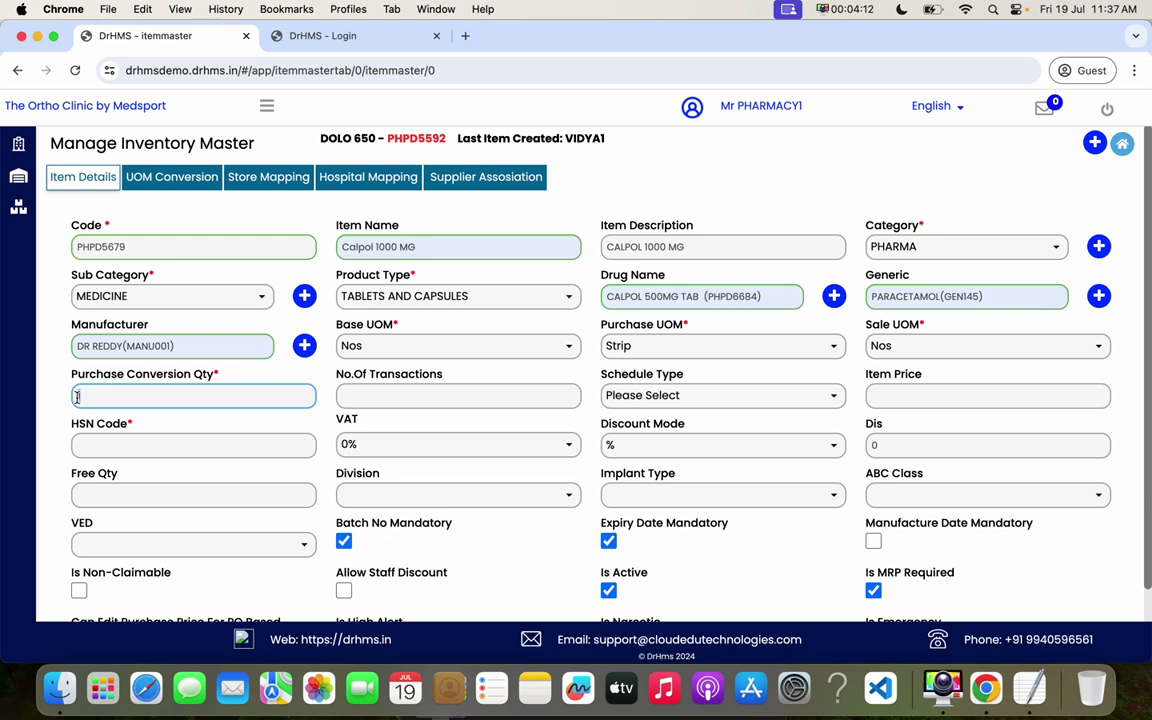
- Set purchase conversion quantity 15 and schedule type H
{"action": "type", "text": "15"}
{"action": "left_click_drag", "start_coordinate": [390, 380], "coordinate": [431, 376]}
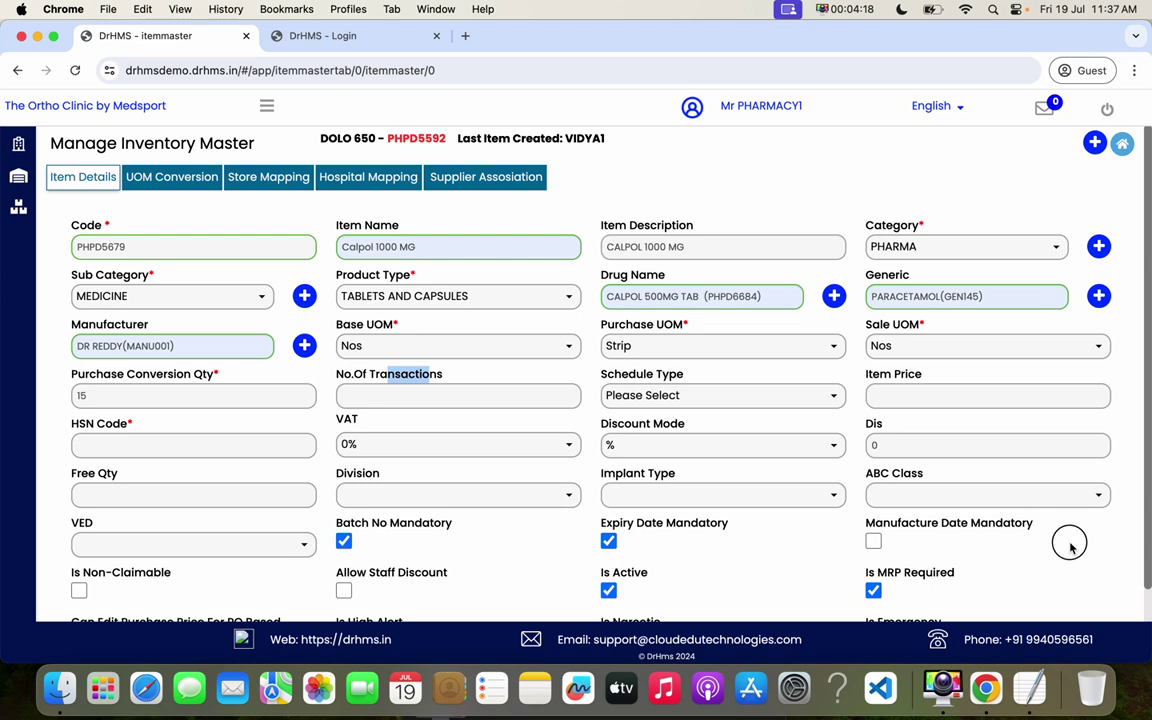
{"action": "left_click", "coordinate": [410, 400]}
{"action": "left_click", "coordinate": [712, 400]}
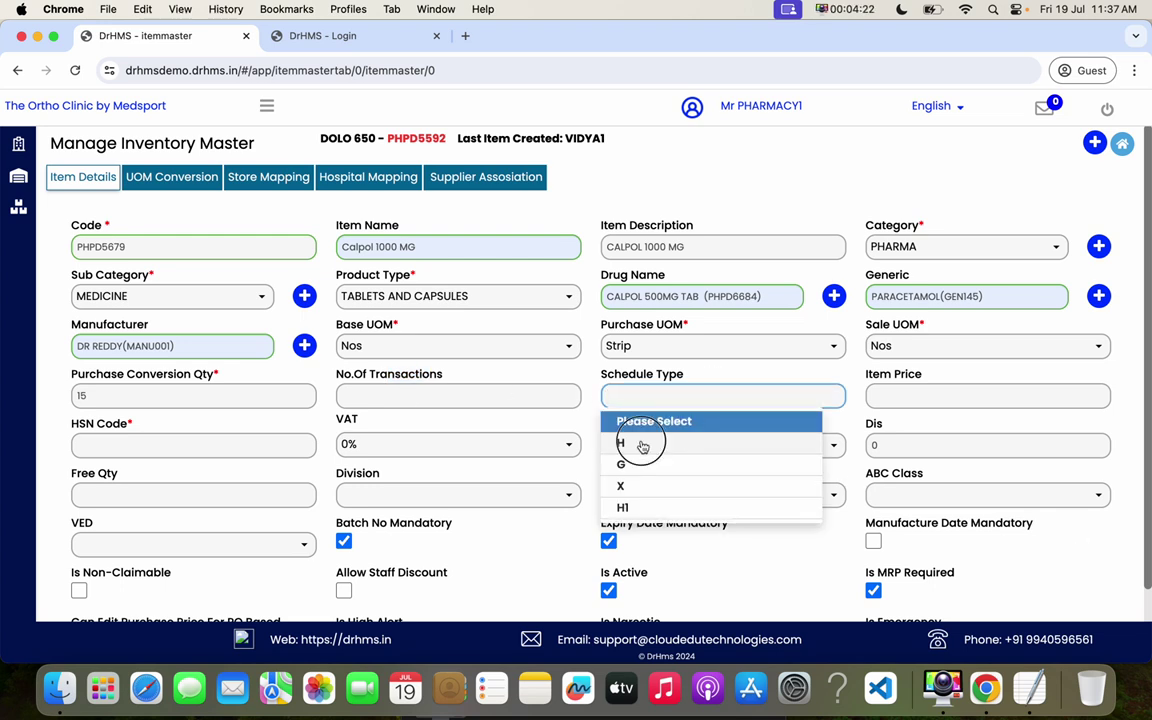
{"action": "left_click", "coordinate": [643, 446]}
{"action": "left_click_drag", "start_coordinate": [602, 373], "coordinate": [687, 376]}
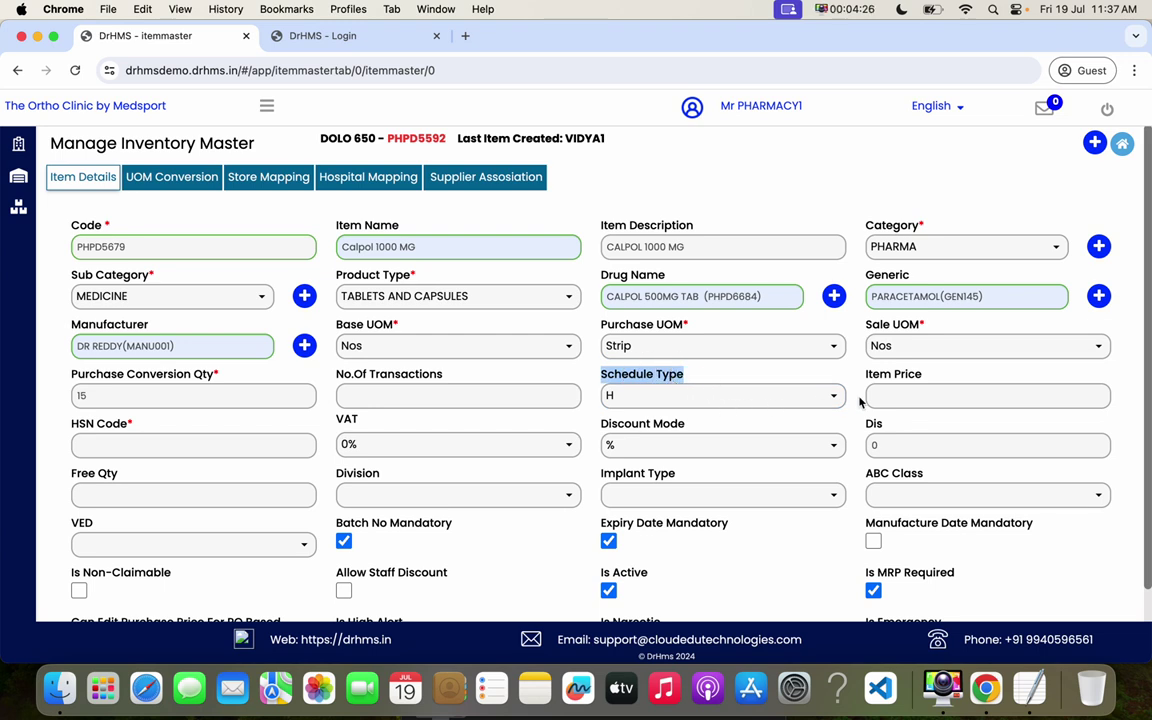
- Enter item price 10, HSN code 3569484 and a 28% VAT rate
{"action": "left_click", "coordinate": [884, 395]}
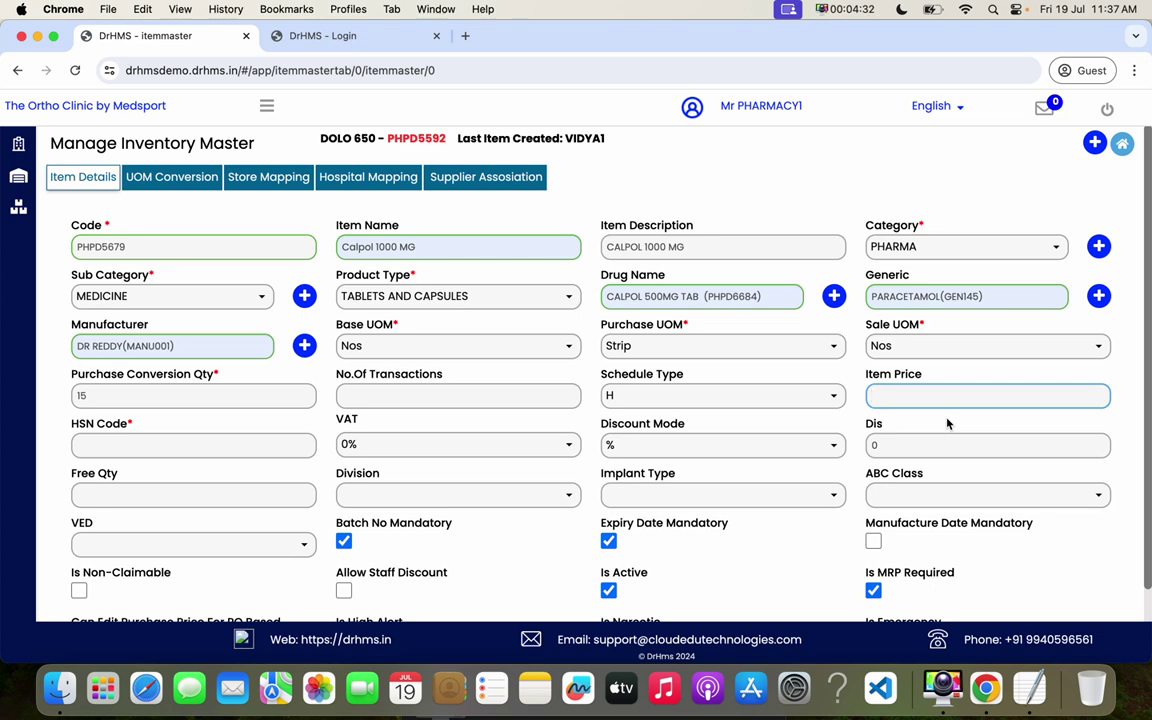
{"action": "type", "text": "1"}
{"action": "left_click", "coordinate": [147, 444]}
{"action": "type", "text": "3569484"}
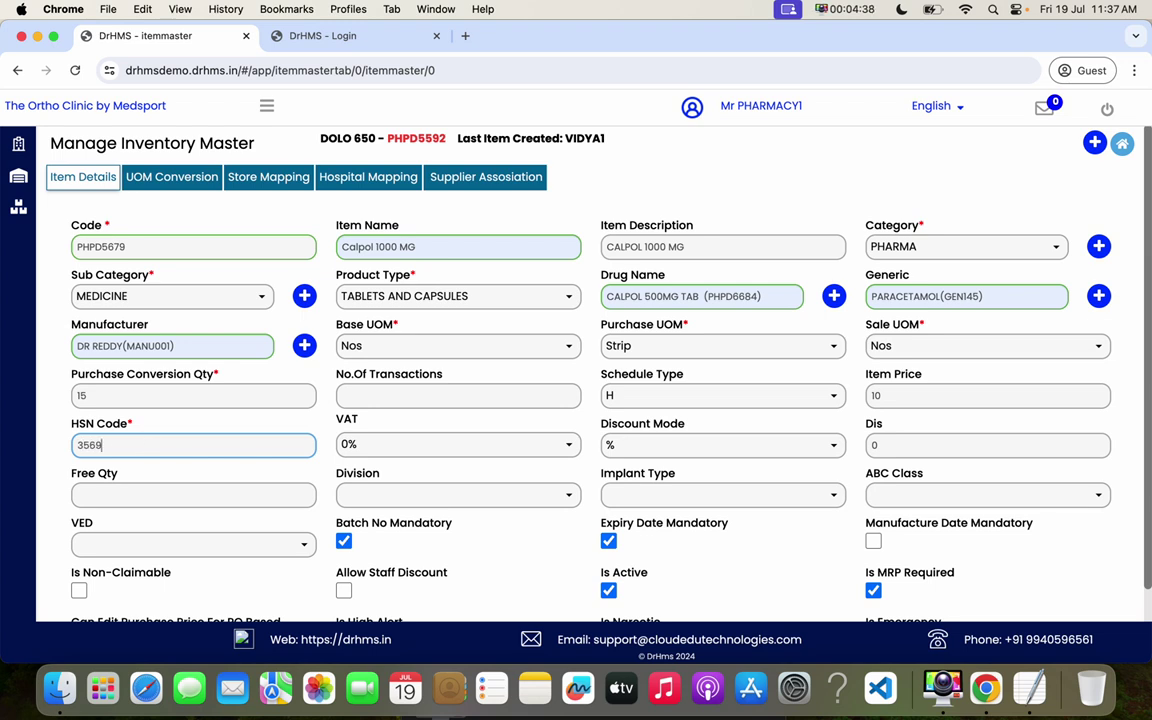
{"action": "left_click", "coordinate": [422, 445]}
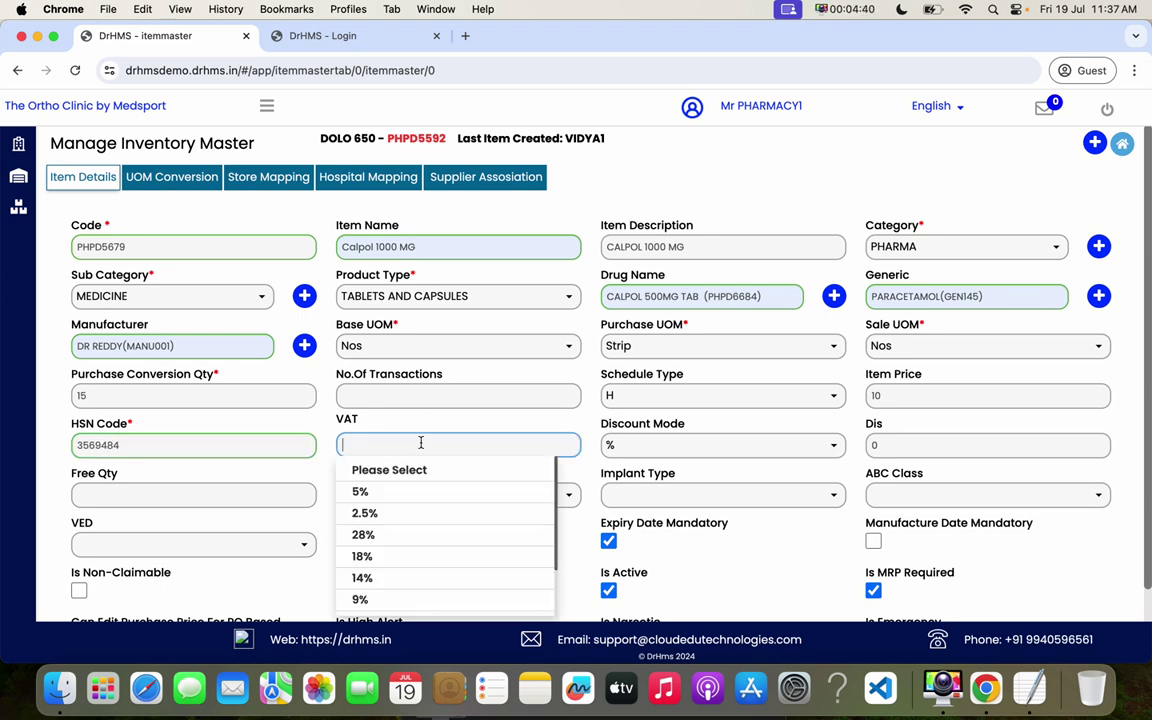
{"action": "left_click", "coordinate": [389, 536]}
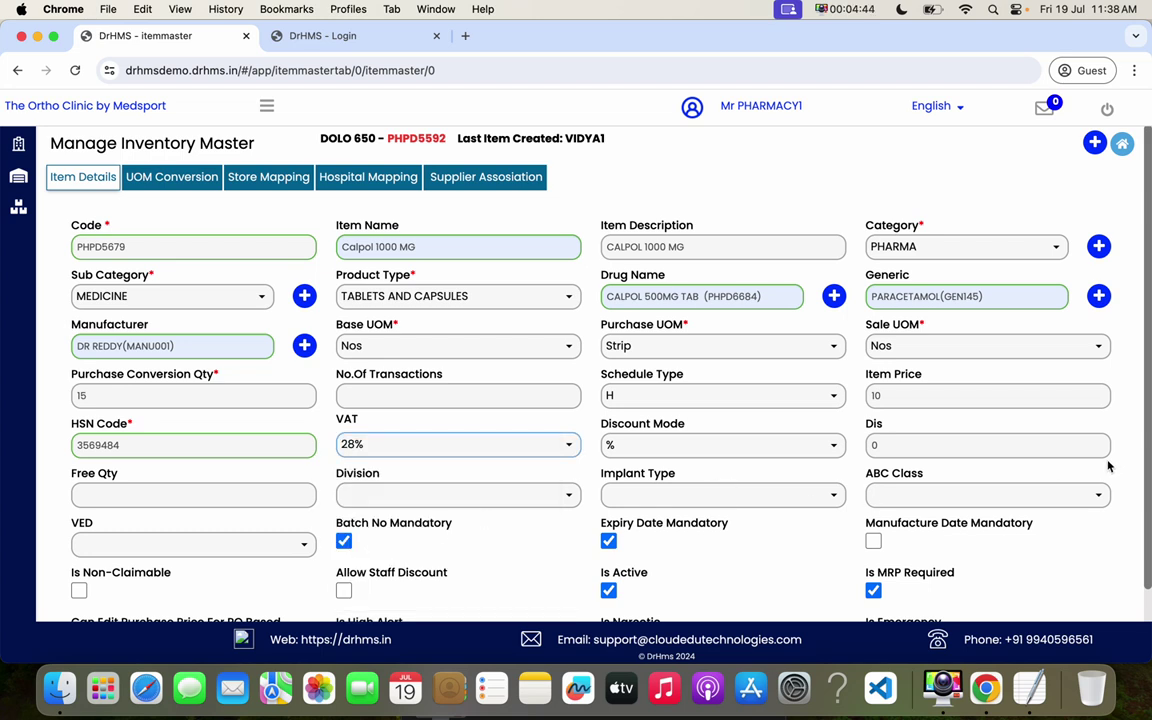
{"action": "scroll", "coordinate": [1140, 503], "scroll_direction": "down", "scroll_amount": 1}
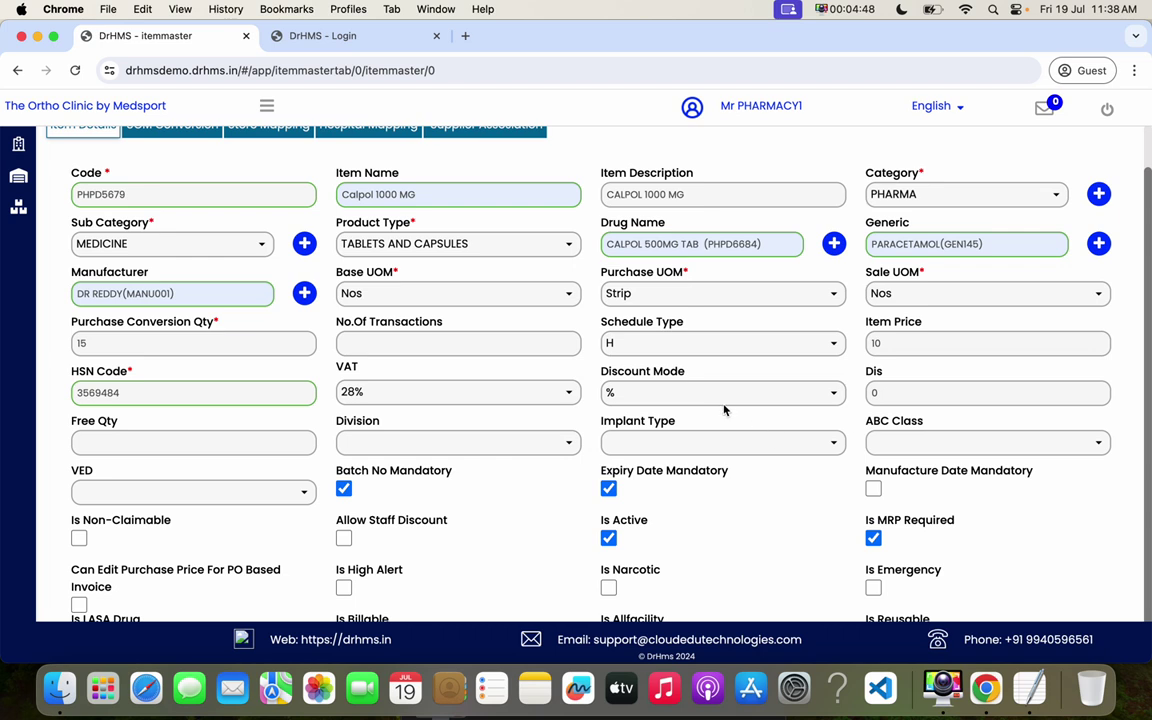
{"action": "left_click", "coordinate": [898, 393]}
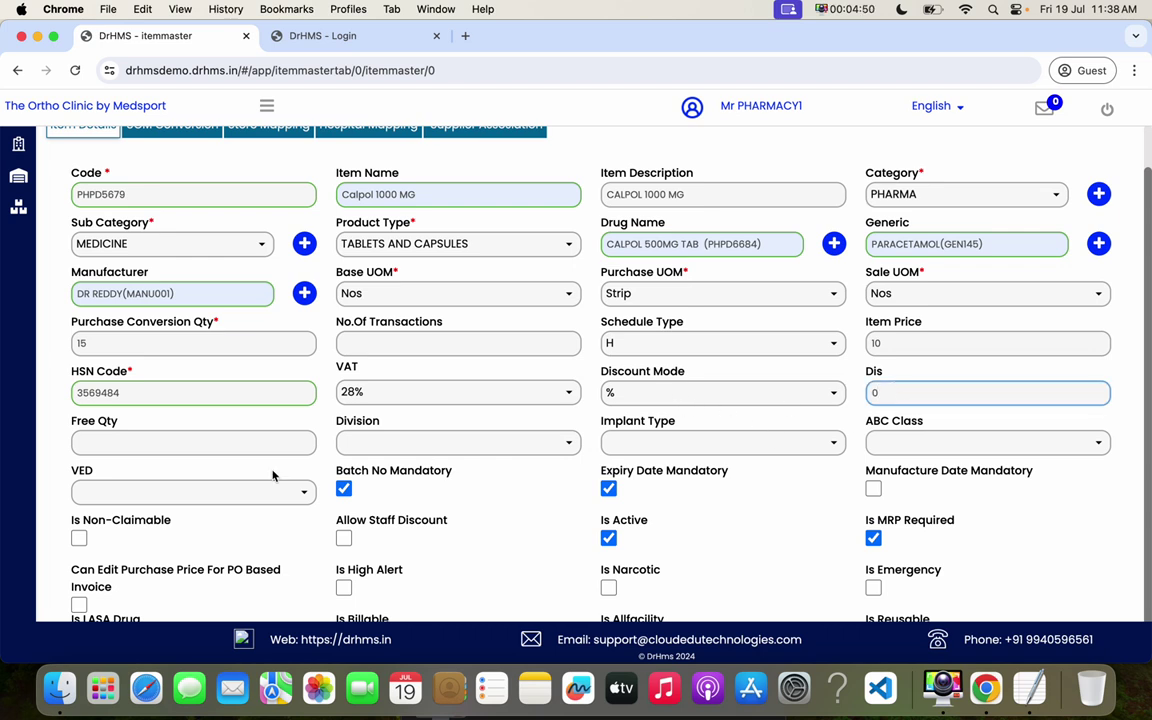
{"action": "left_click", "coordinate": [125, 448]}
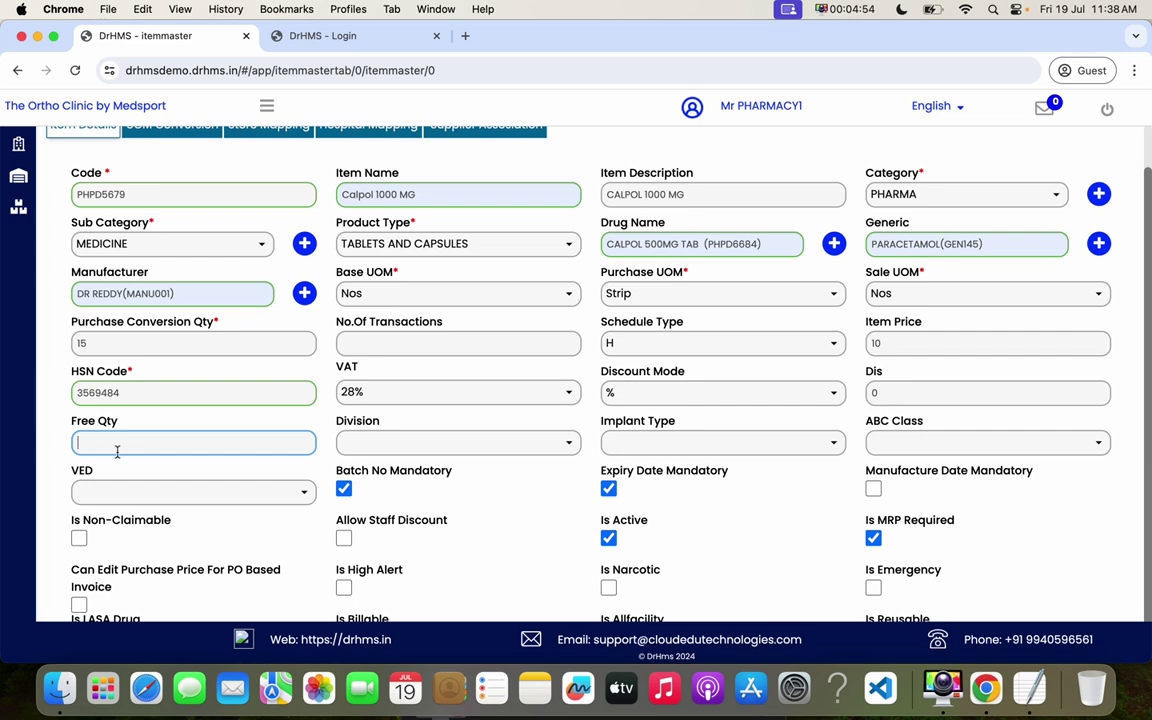
{"action": "left_click", "coordinate": [490, 447]}
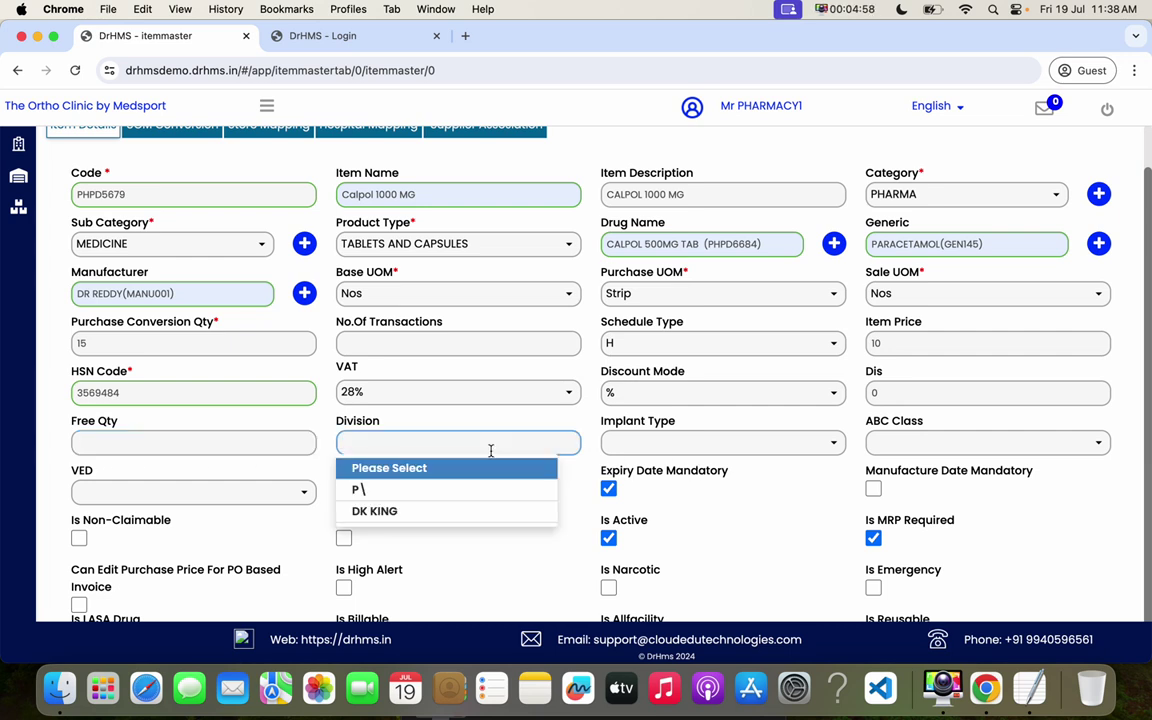
{"action": "left_click", "coordinate": [725, 512]}
{"action": "left_click", "coordinate": [697, 441]}
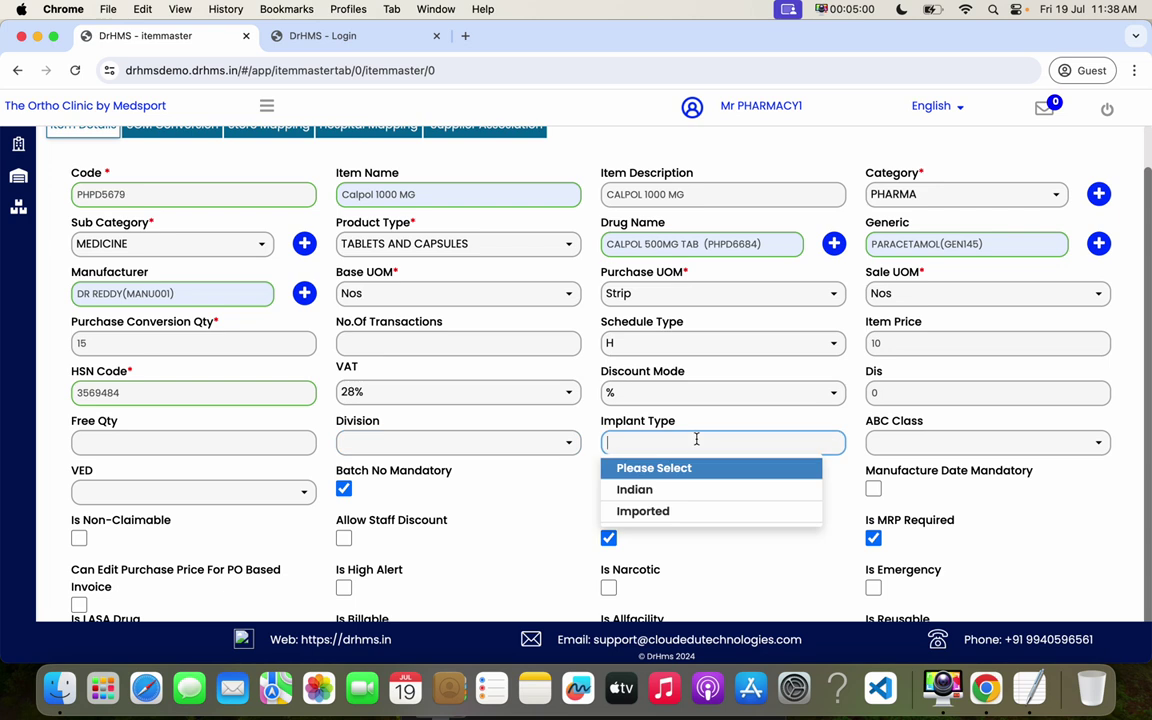
{"action": "left_click", "coordinate": [776, 571]}
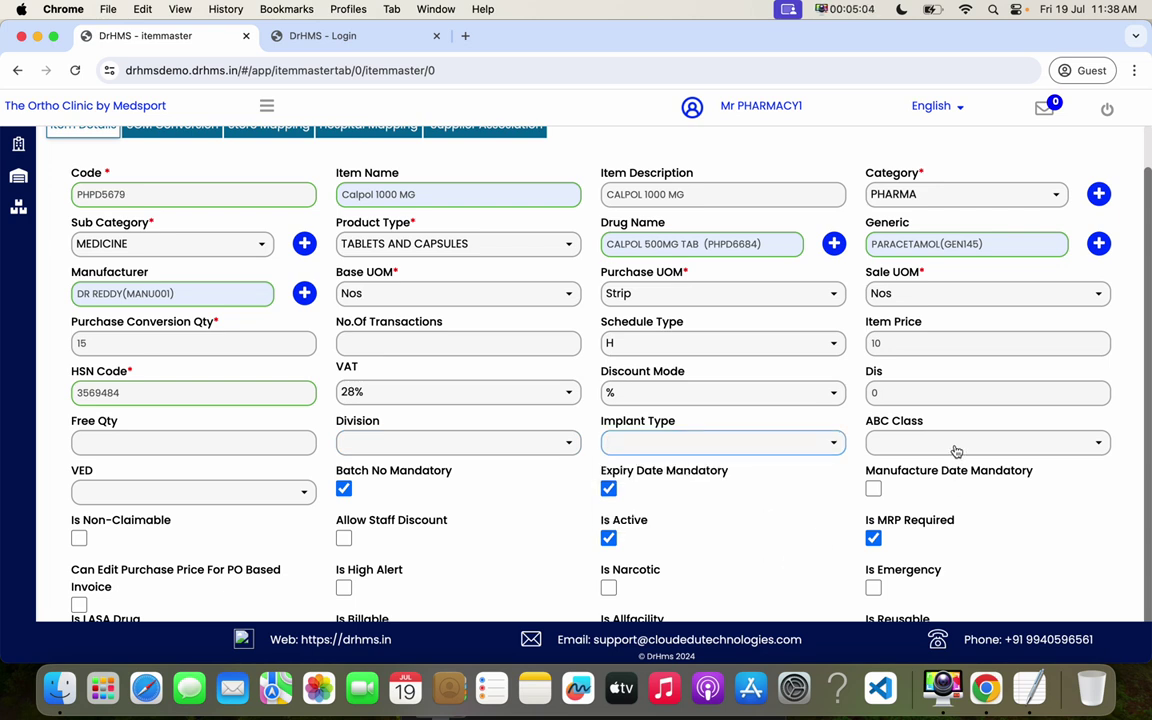
{"action": "left_click", "coordinate": [955, 450]}
{"action": "left_click", "coordinate": [783, 551]}
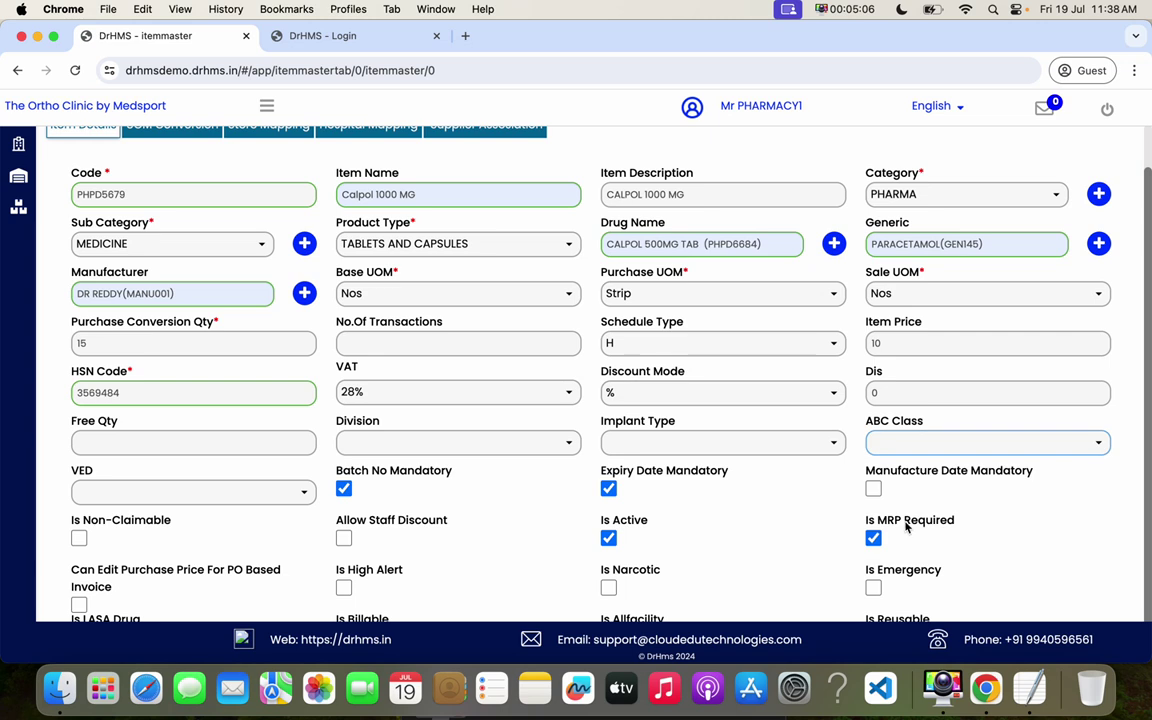
{"action": "scroll", "coordinate": [890, 530], "scroll_direction": "up", "scroll_amount": 1}
{"action": "left_click", "coordinate": [207, 513]}
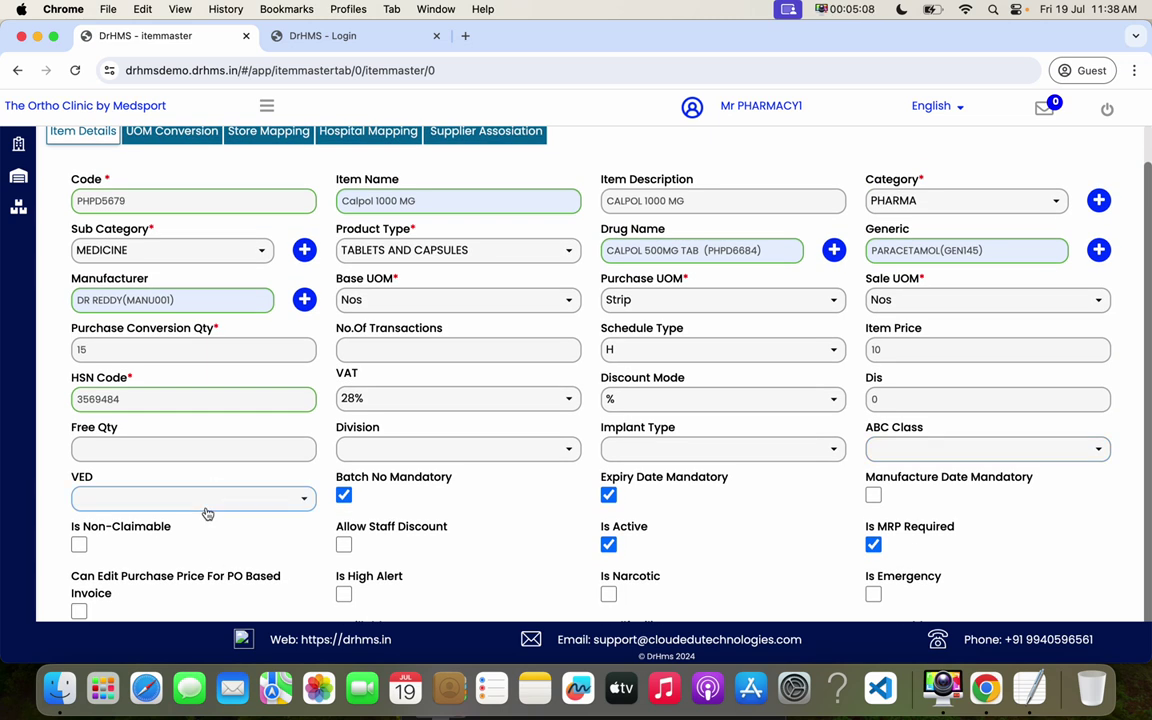
{"action": "left_click", "coordinate": [528, 555]}
{"action": "left_click_drag", "start_coordinate": [330, 482], "coordinate": [450, 476]}
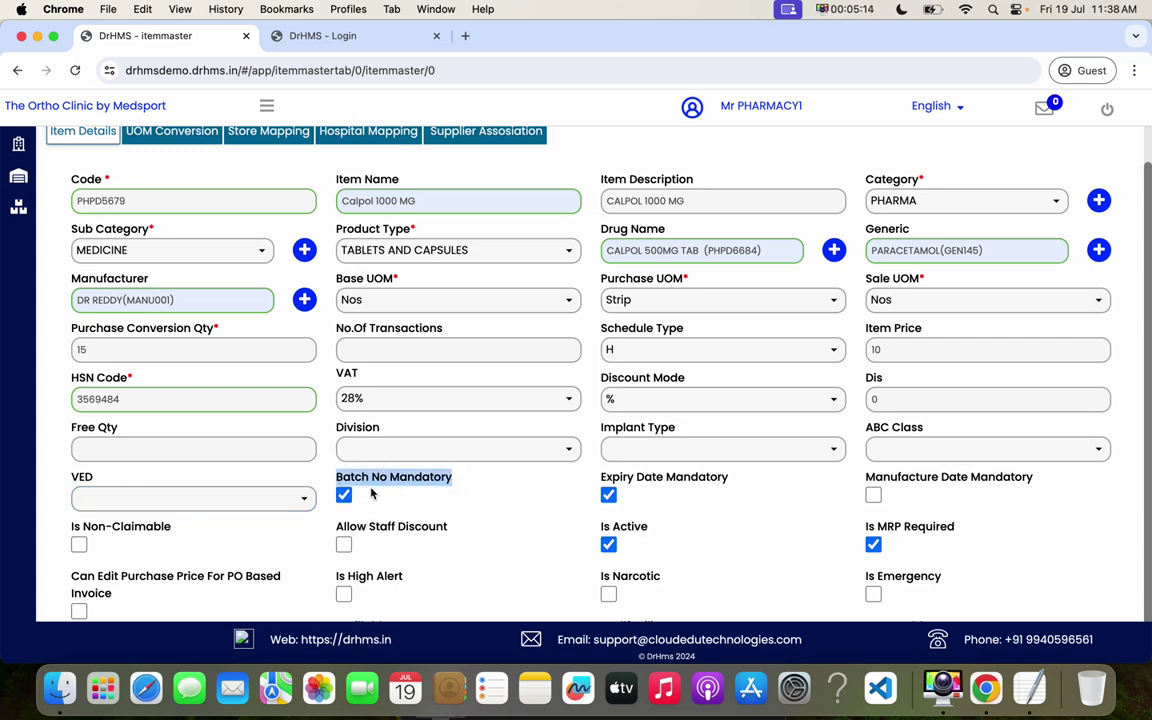
{"action": "left_click_drag", "start_coordinate": [601, 482], "coordinate": [665, 479]}
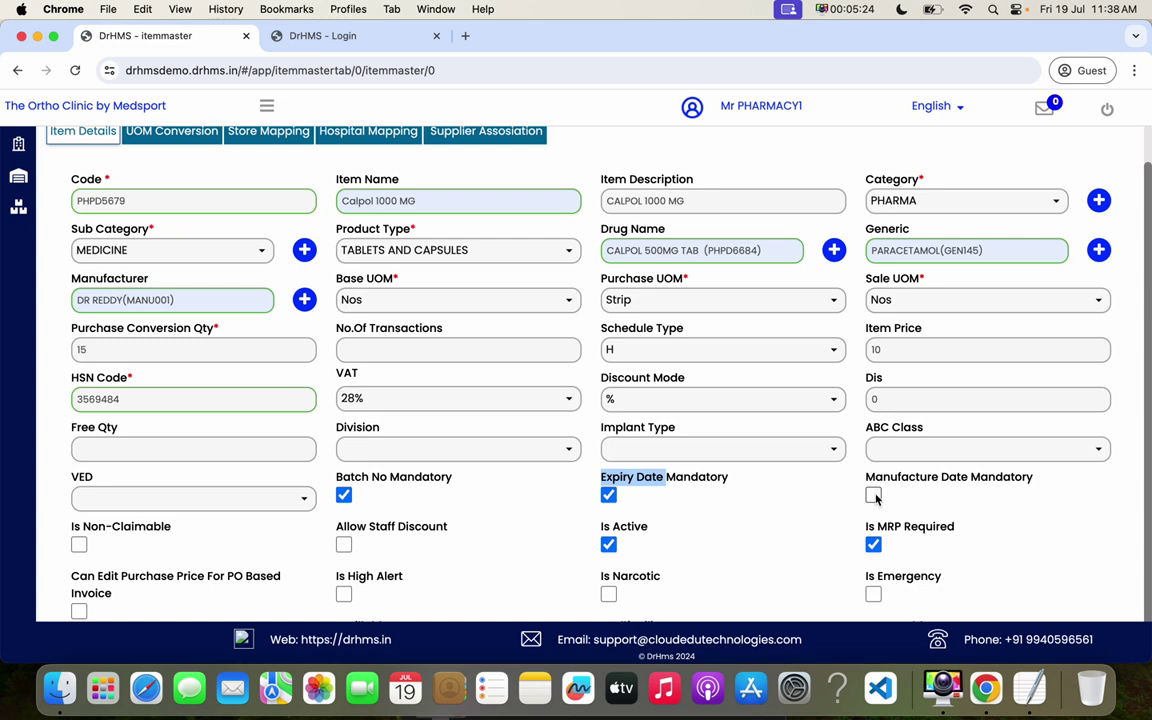
{"action": "left_click_drag", "start_coordinate": [971, 478], "coordinate": [919, 478]}
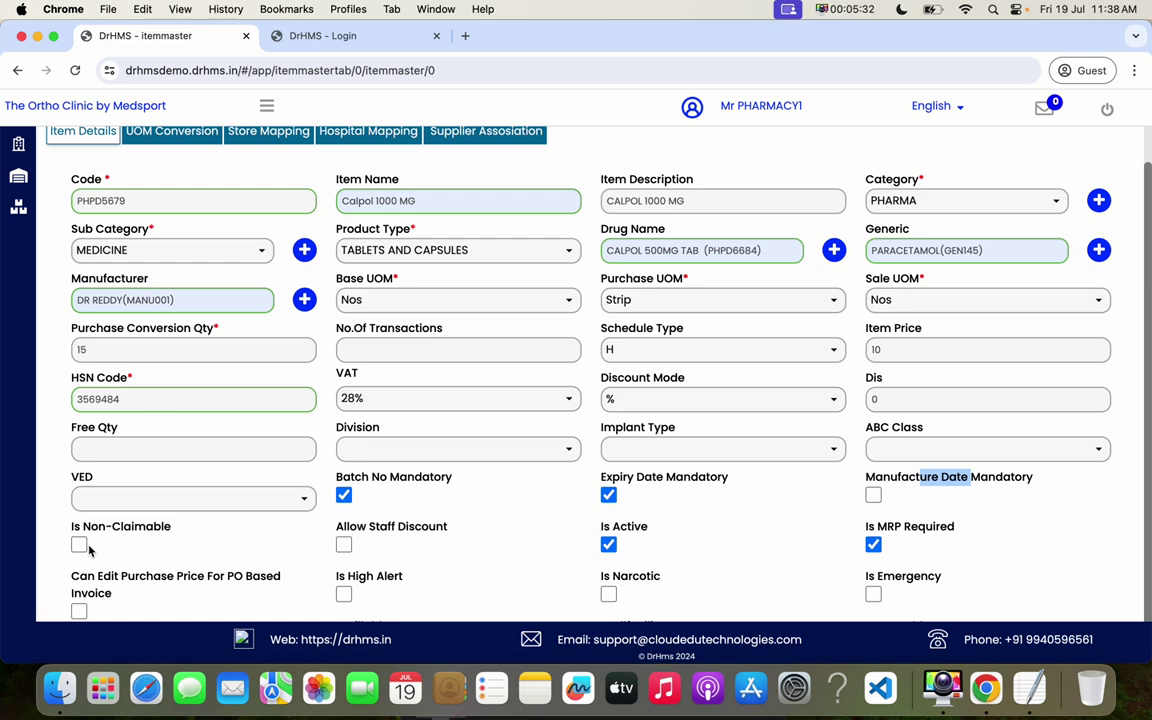
{"action": "left_click", "coordinate": [465, 541]}
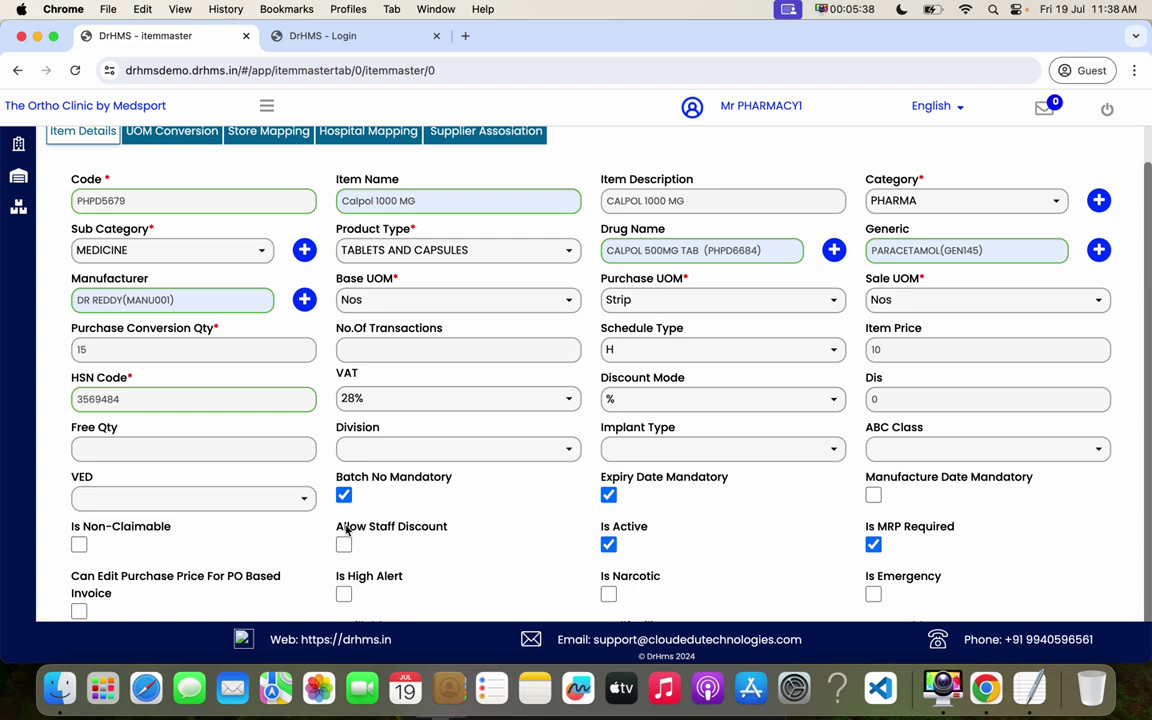
{"action": "left_click_drag", "start_coordinate": [337, 524], "coordinate": [463, 537]}
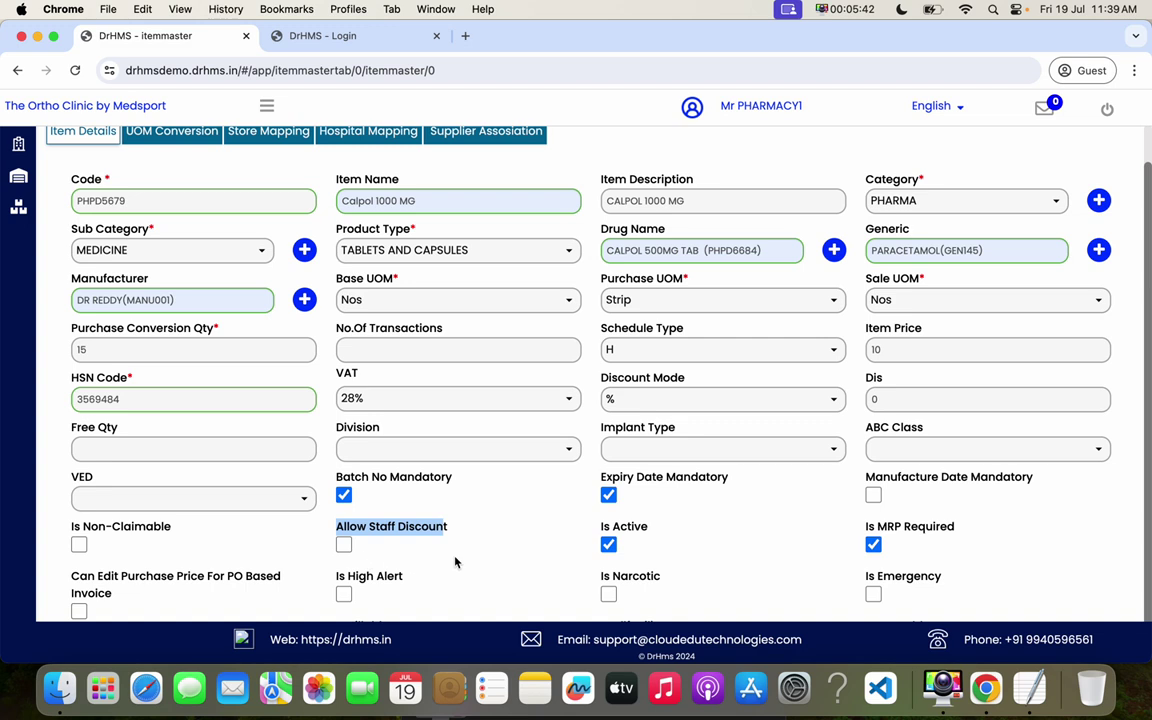
{"action": "left_click", "coordinate": [455, 561]}
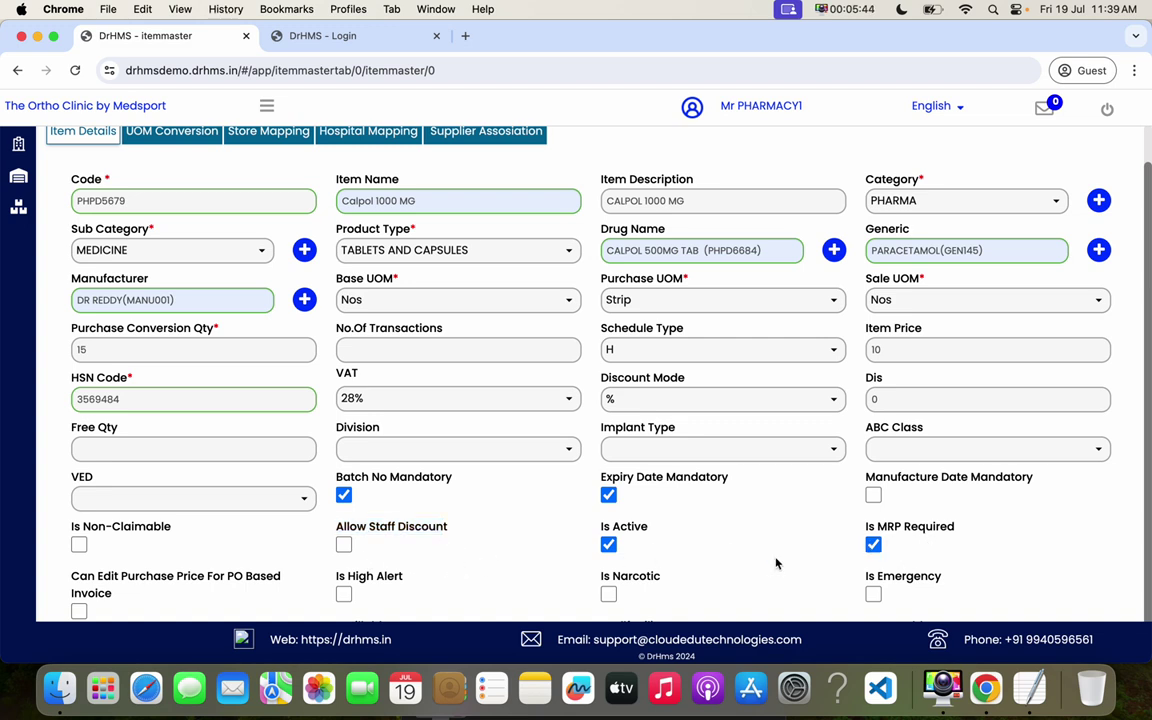
{"action": "left_click_drag", "start_coordinate": [69, 577], "coordinate": [221, 590]}
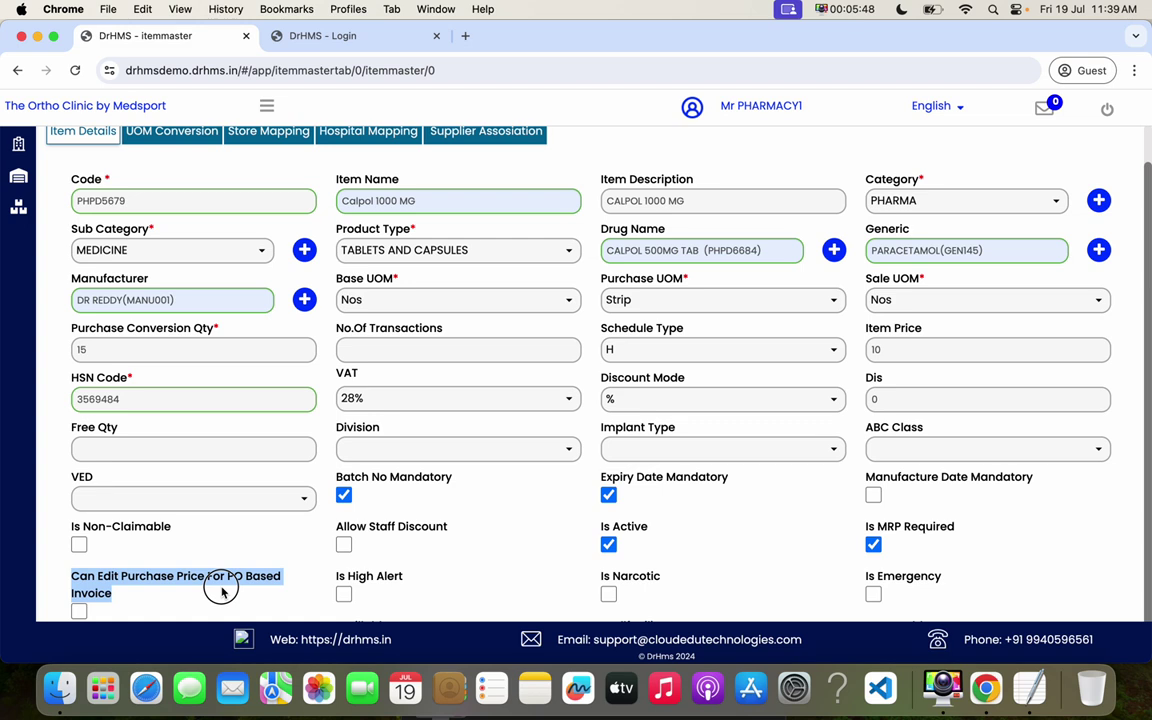
{"action": "left_click_drag", "start_coordinate": [337, 577], "coordinate": [410, 575]}
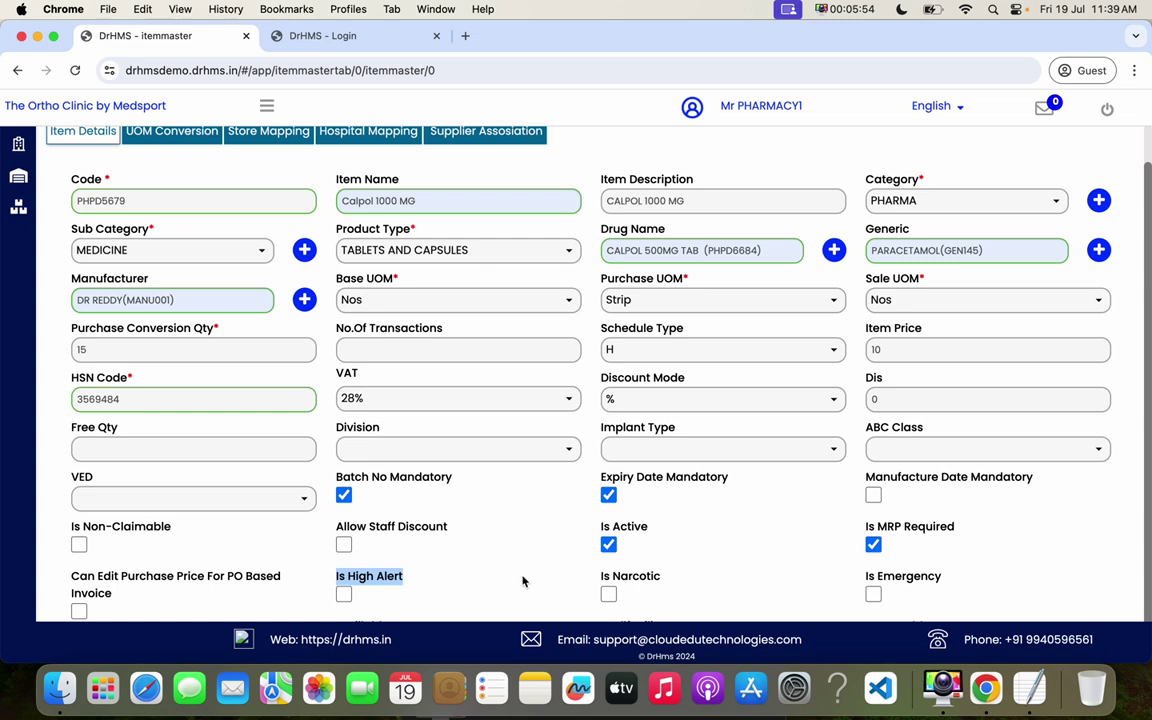
{"action": "left_click_drag", "start_coordinate": [601, 577], "coordinate": [648, 578]}
{"action": "left_click_drag", "start_coordinate": [866, 577], "coordinate": [922, 578]}
{"action": "left_click", "coordinate": [1055, 576]}
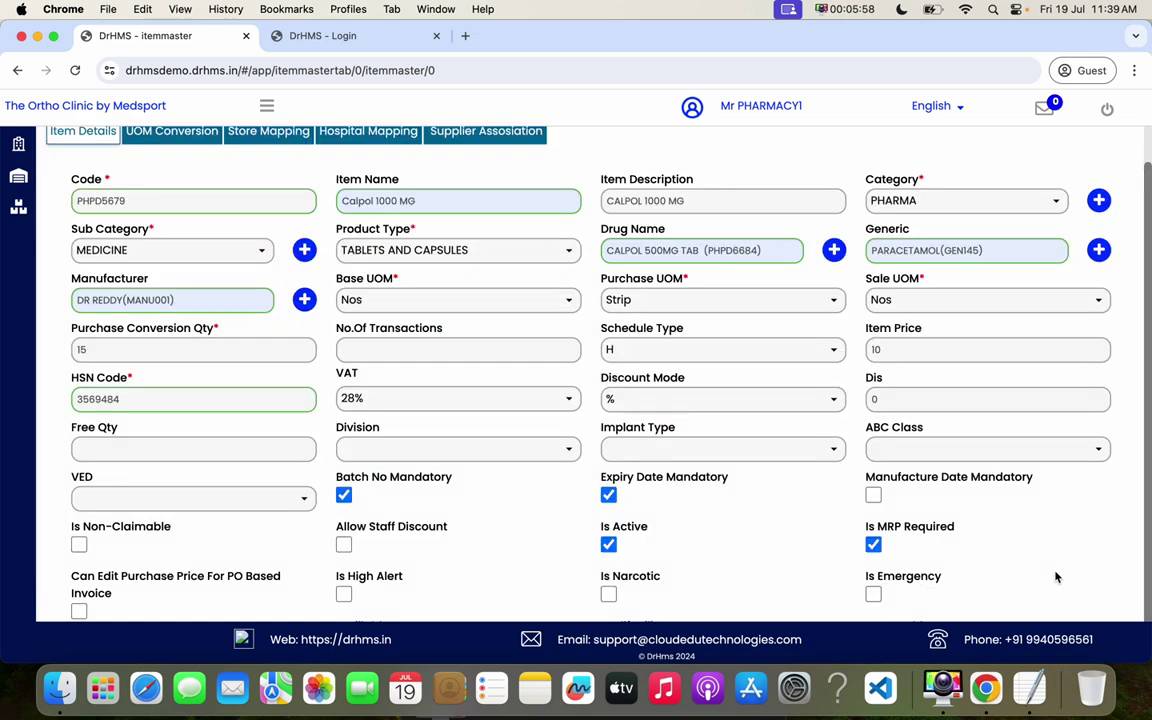
- Reduce Chrome's page zoom to 80%
{"action": "left_click", "coordinate": [1134, 70]}
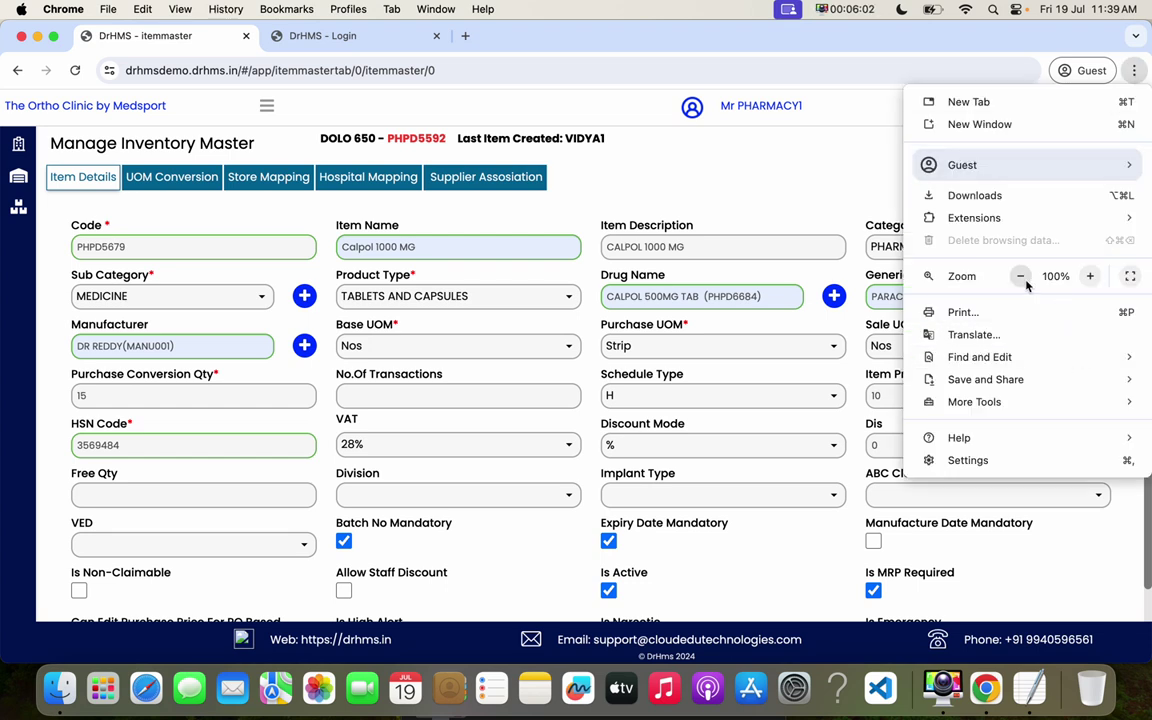
{"action": "left_click", "coordinate": [1021, 277]}
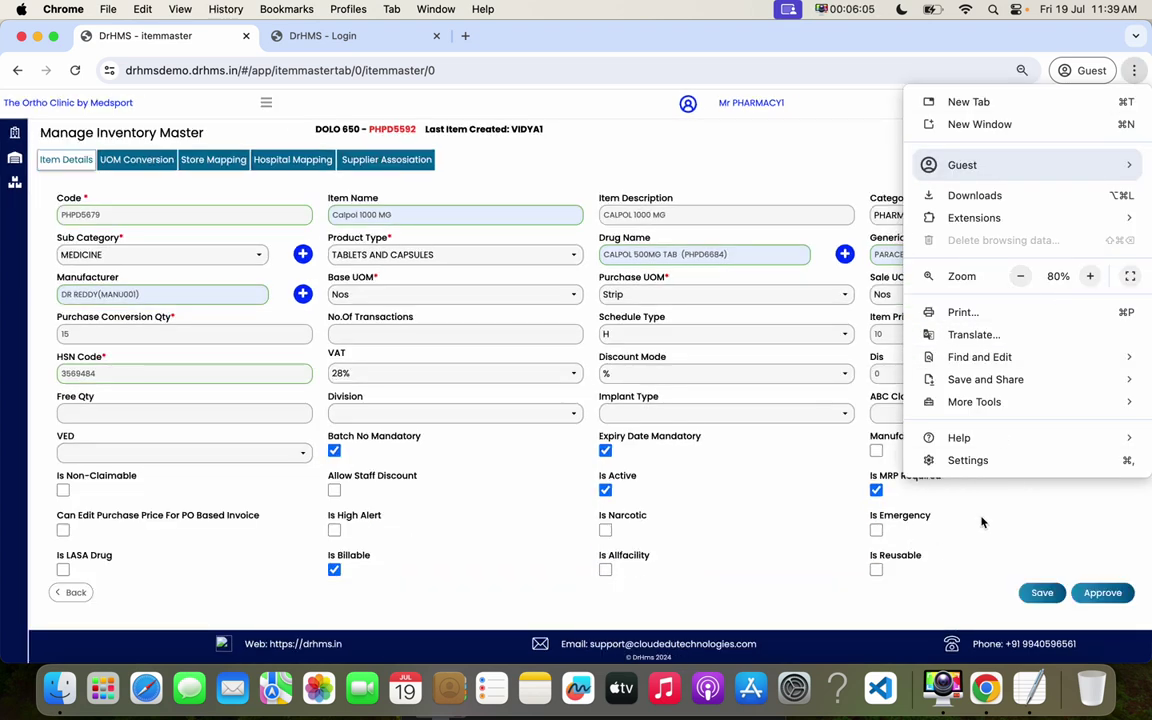
{"action": "left_click", "coordinate": [982, 527]}
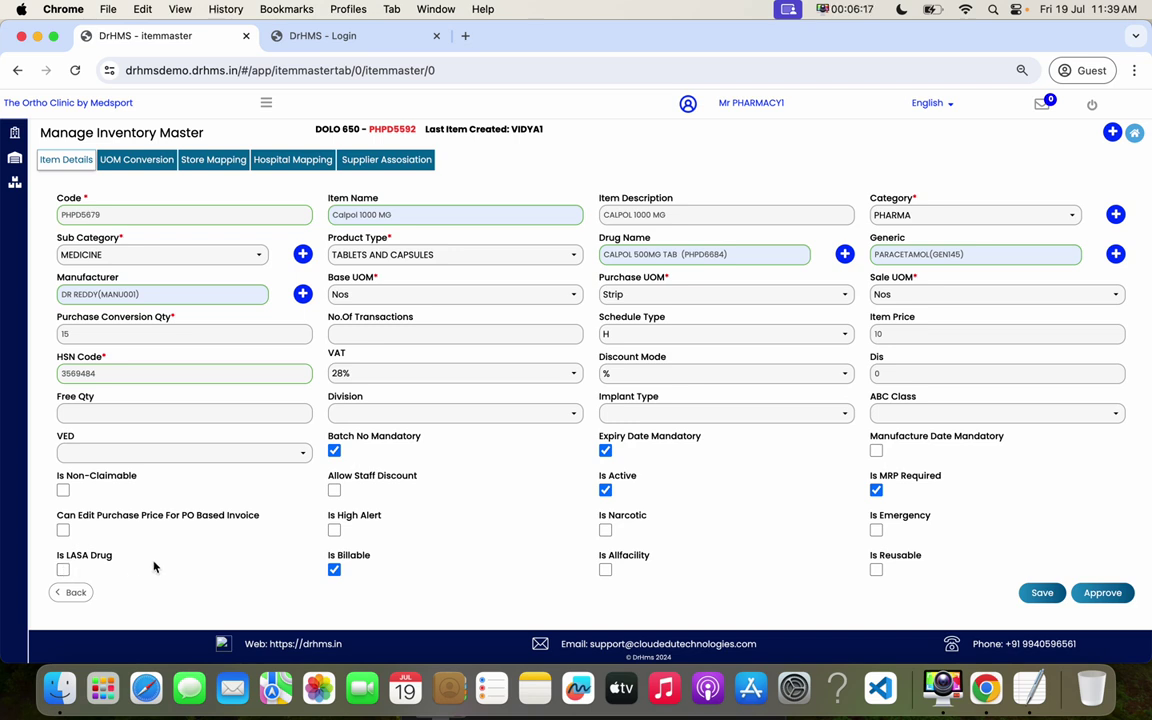
- Leave Is Reusable off and approve the Calpol 1000 MG item master
{"action": "left_click", "coordinate": [82, 560]}
{"action": "left_click", "coordinate": [876, 570]}
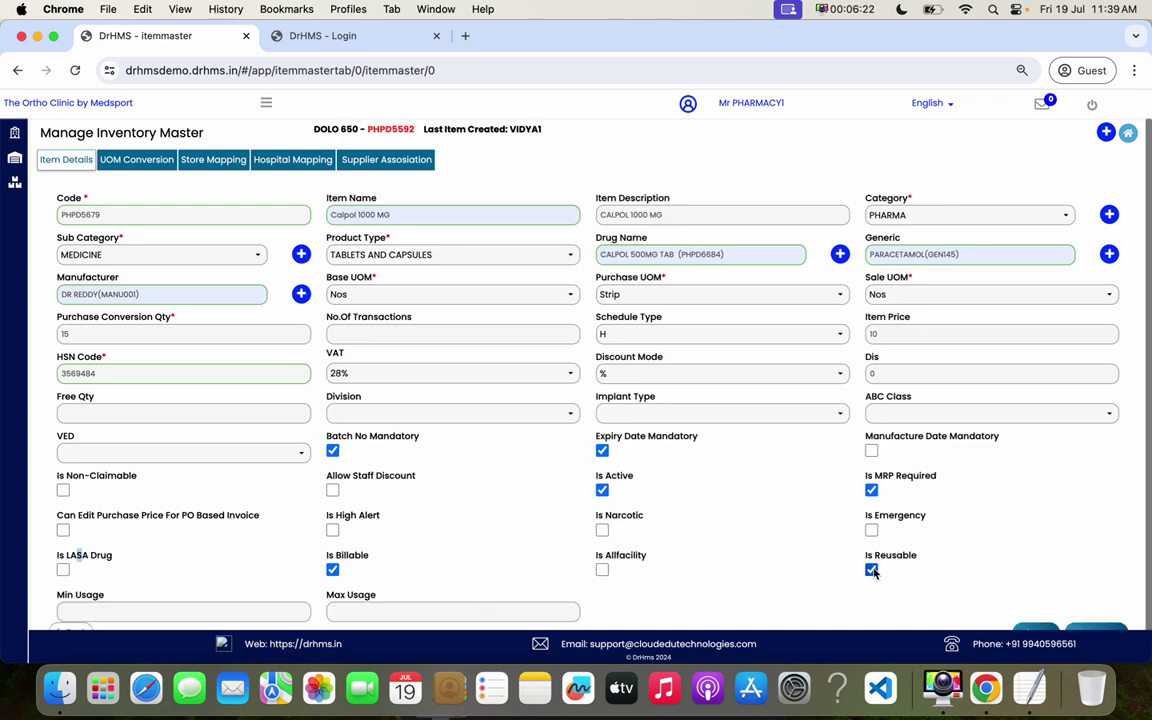
{"action": "left_click", "coordinate": [871, 569]}
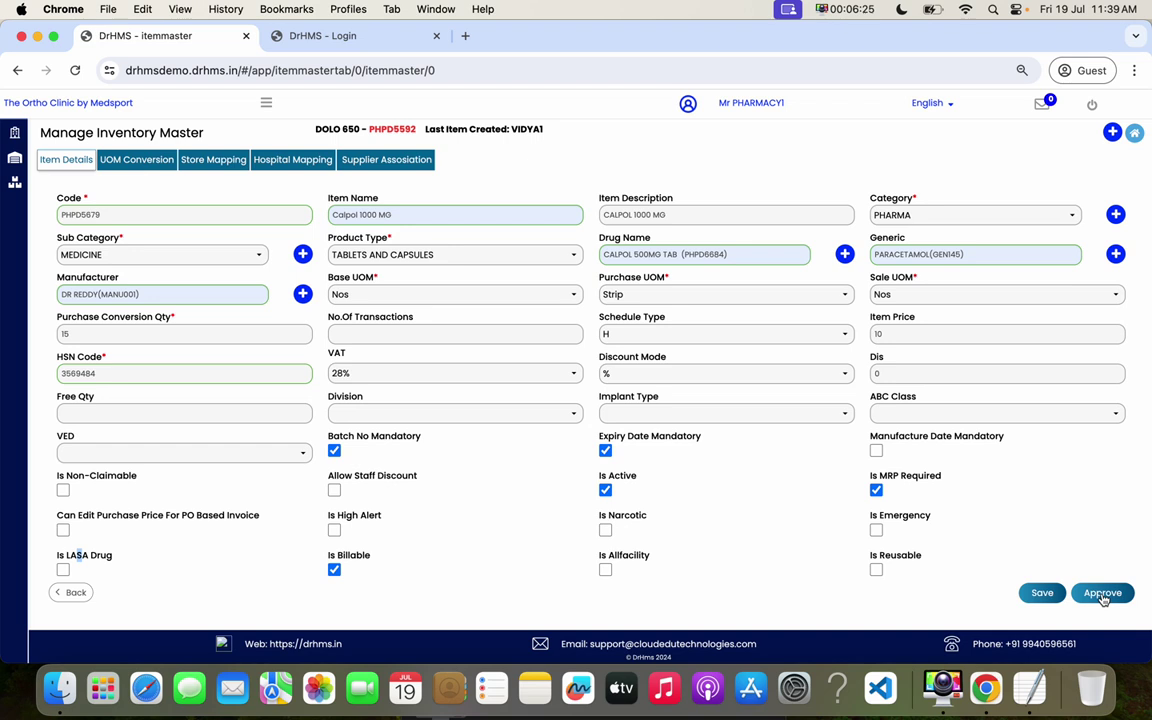
{"action": "left_click", "coordinate": [1103, 594]}
{"action": "left_click", "coordinate": [620, 250]}
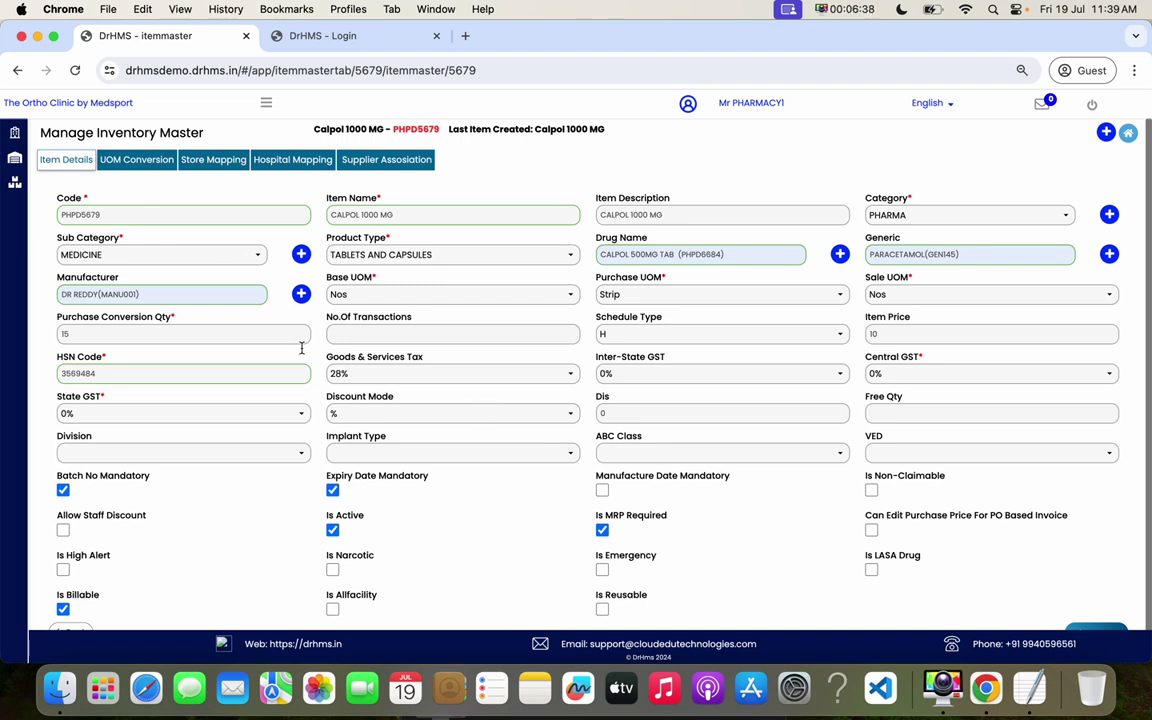
- Review the item's UOM Conversion, Store Mapping, Hospital Mapping and Supplier Association tabs
{"action": "left_click", "coordinate": [136, 159]}
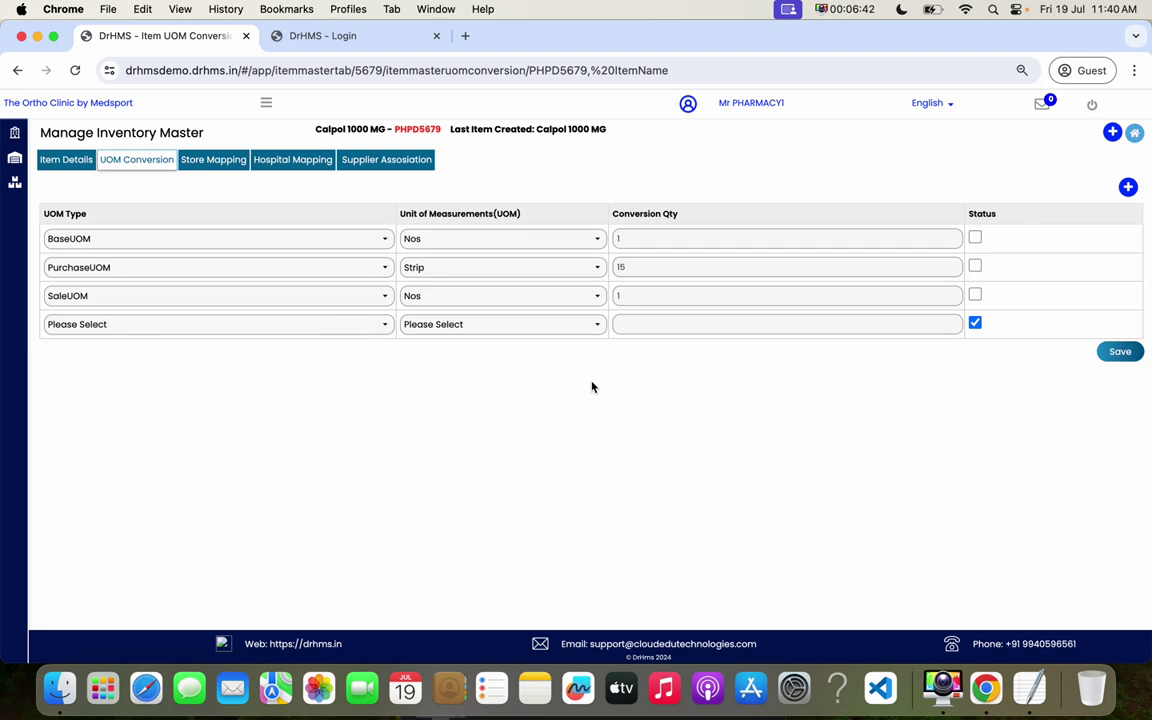
{"action": "left_click", "coordinate": [216, 160]}
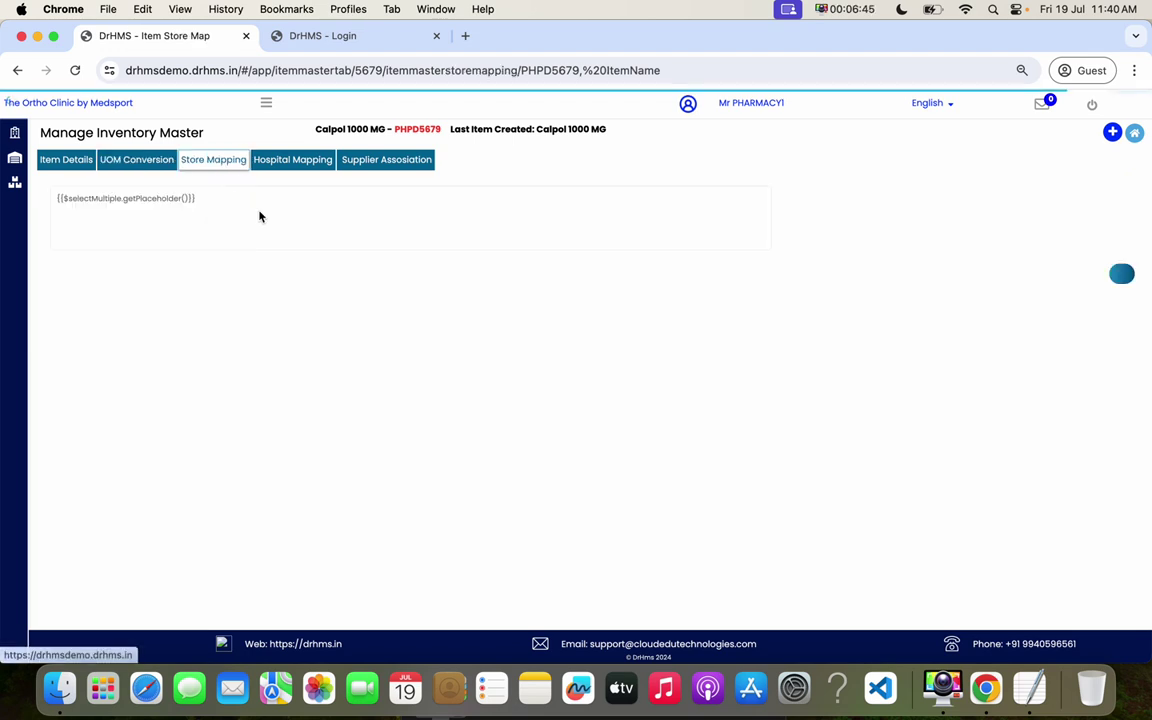
{"action": "left_click", "coordinate": [203, 204]}
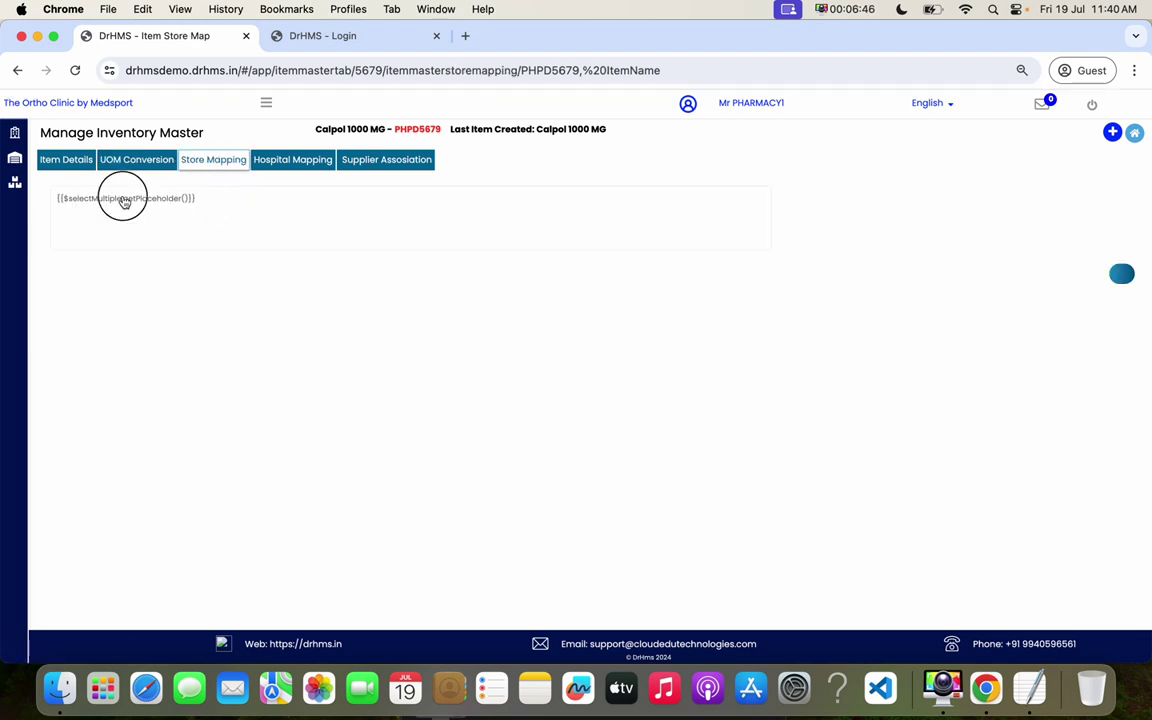
{"action": "triple_click", "coordinate": [94, 214]}
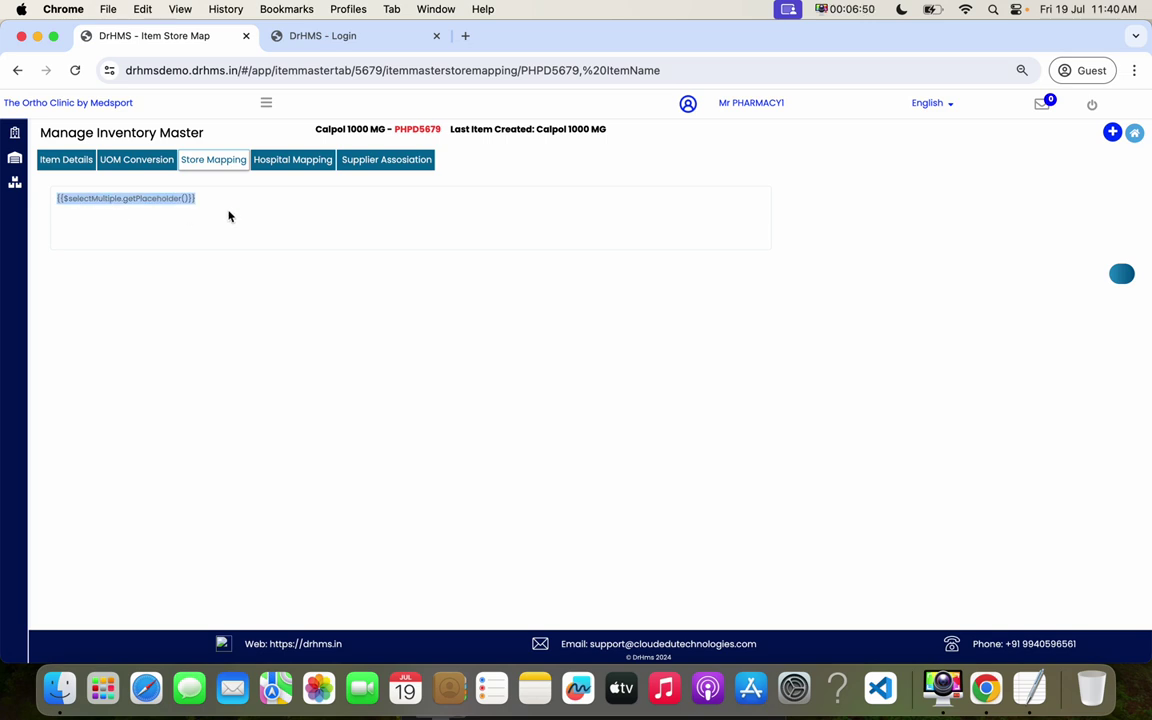
{"action": "left_click", "coordinate": [318, 162]}
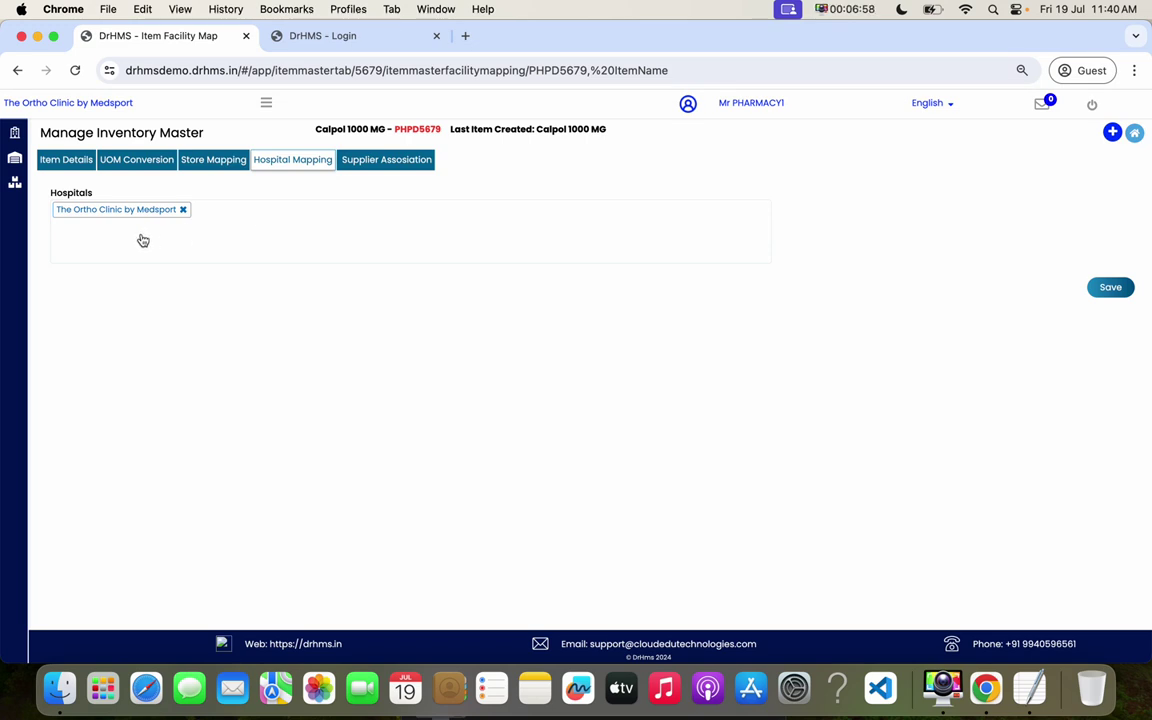
{"action": "left_click", "coordinate": [360, 164]}
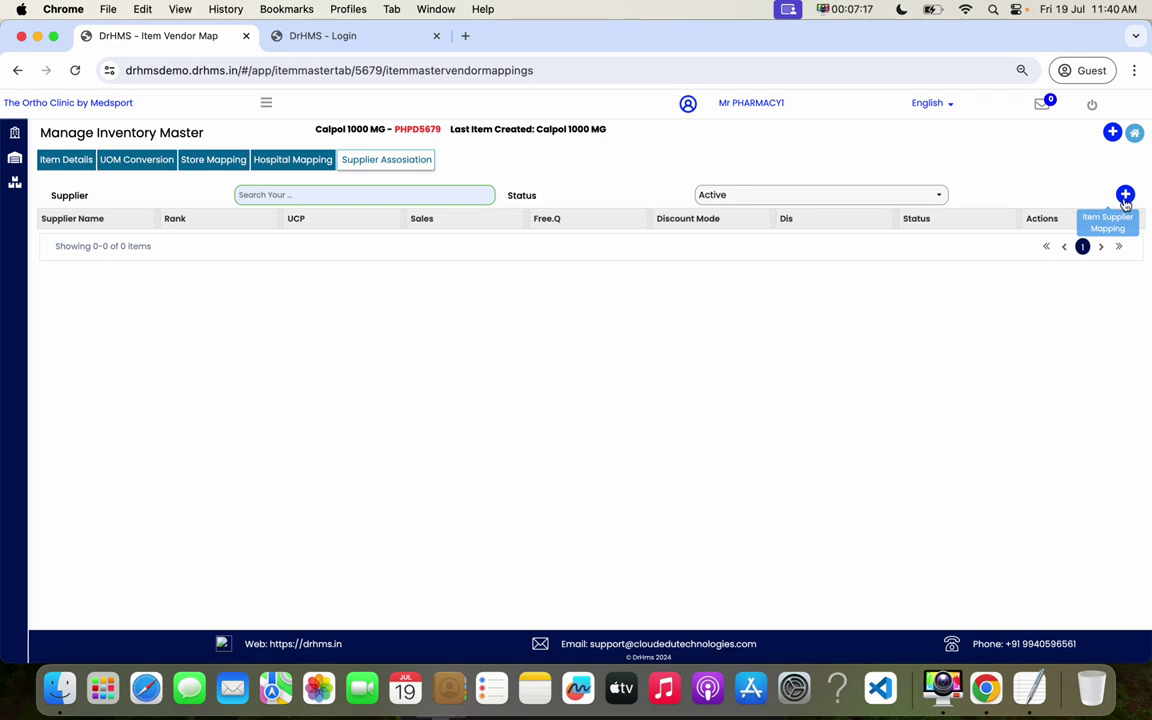
- Add a new supplier mapping for the item with supplier DK KING
{"action": "left_click", "coordinate": [1125, 196]}
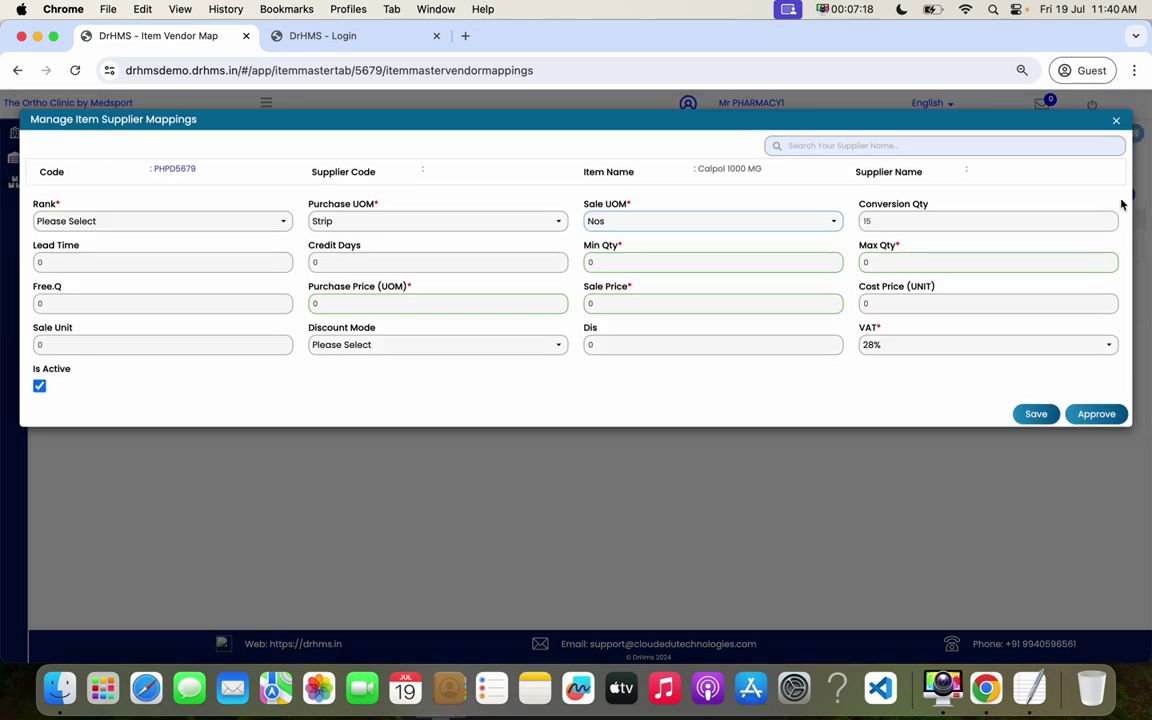
{"action": "left_click", "coordinate": [824, 146]}
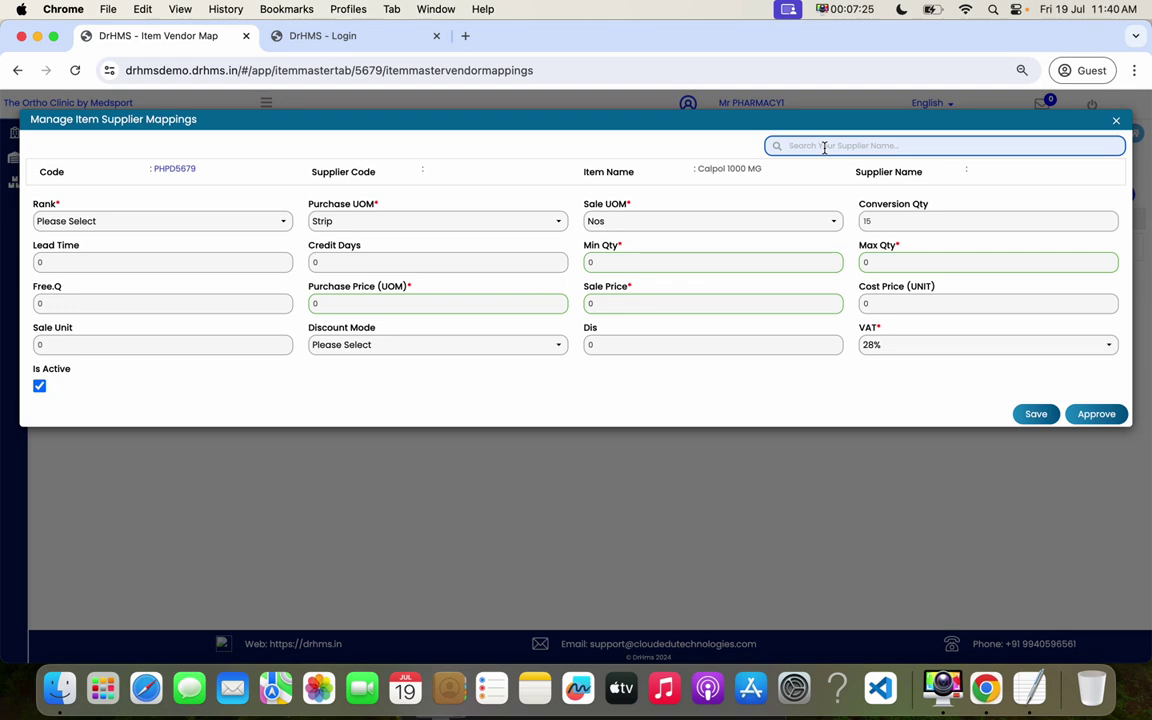
{"action": "type", "text": "sun"}
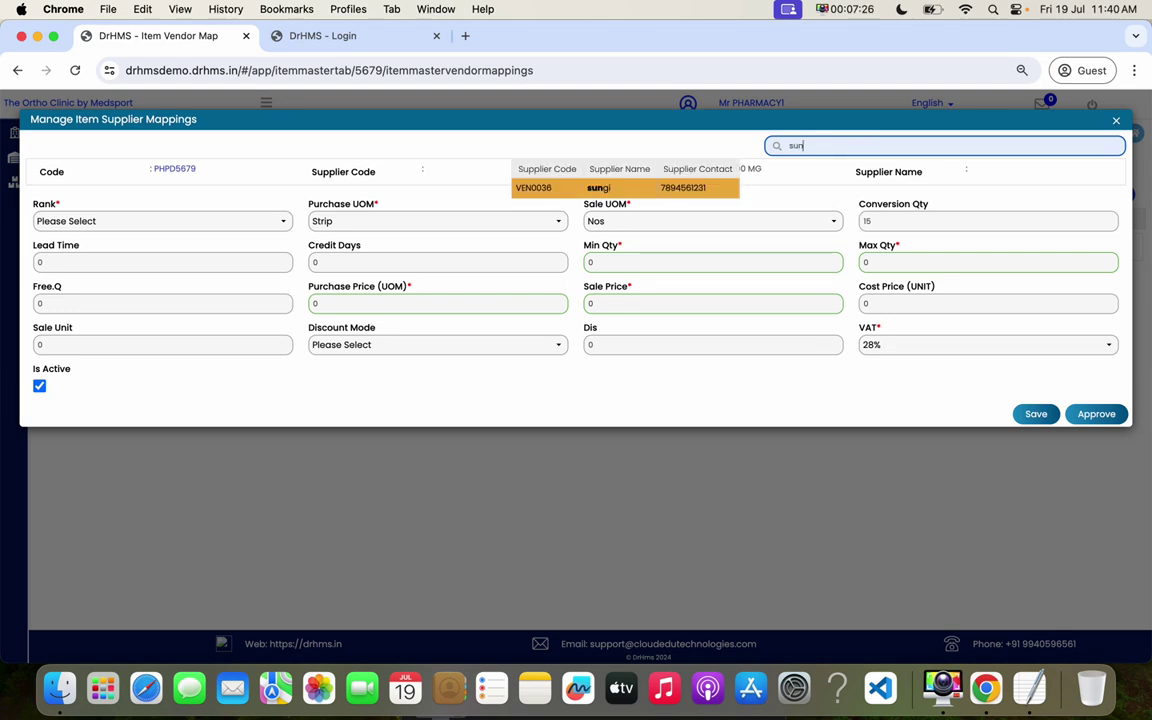
{"action": "key", "text": "BackSpace"}
{"action": "key", "text": "BackSpace"}
{"action": "key", "text": "BackSpace"}
{"action": "type", "text": "%%%"}
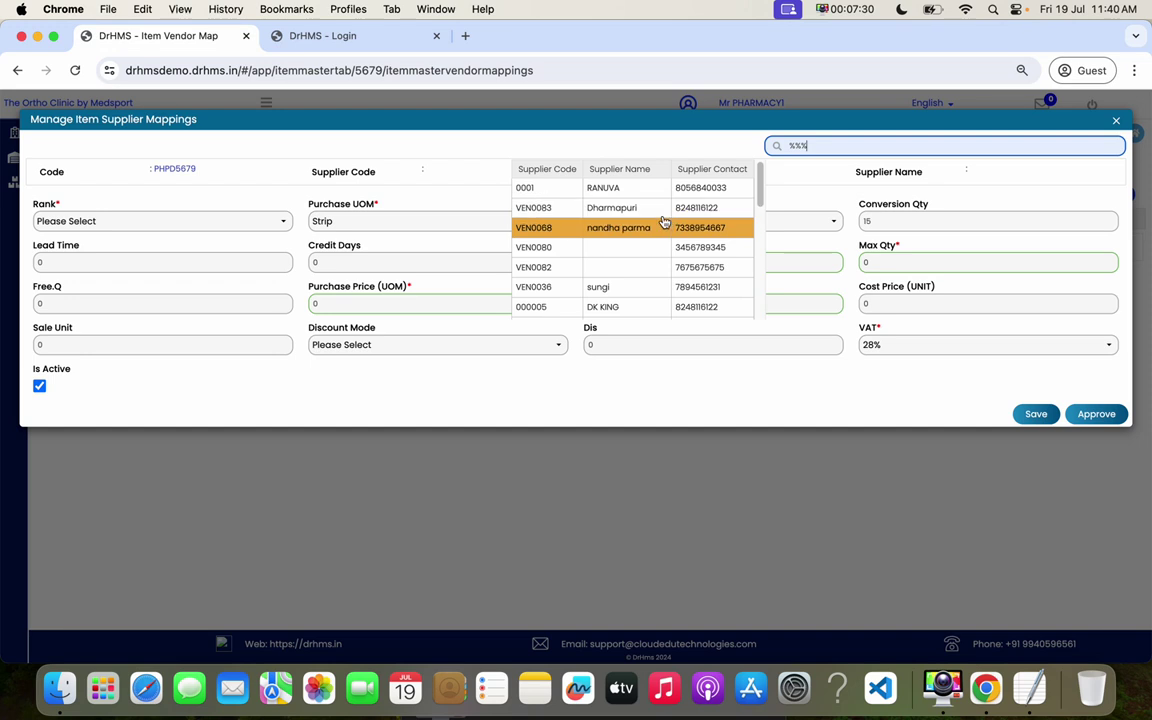
{"action": "left_click", "coordinate": [650, 307]}
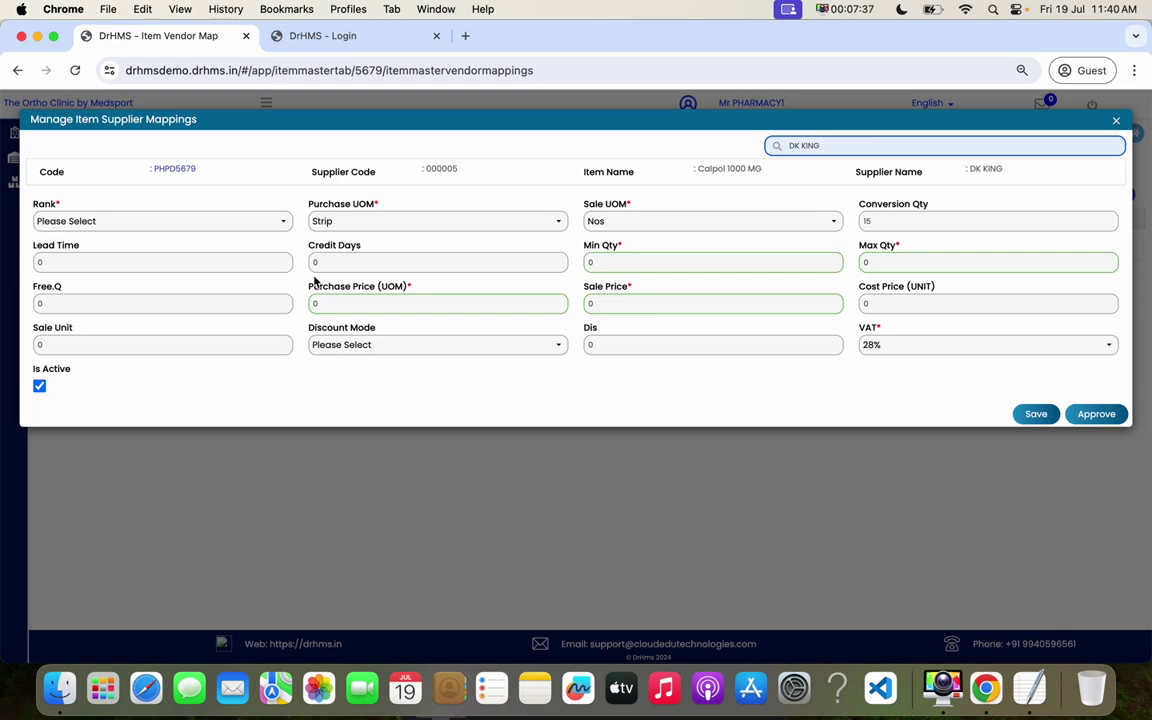
- Enter lead time 2, quantities 10–100, free quantity 2, purchase price 30 and sale price 45
{"action": "left_click", "coordinate": [36, 262]}
{"action": "type", "text": "2"}
{"action": "left_click", "coordinate": [592, 261]}
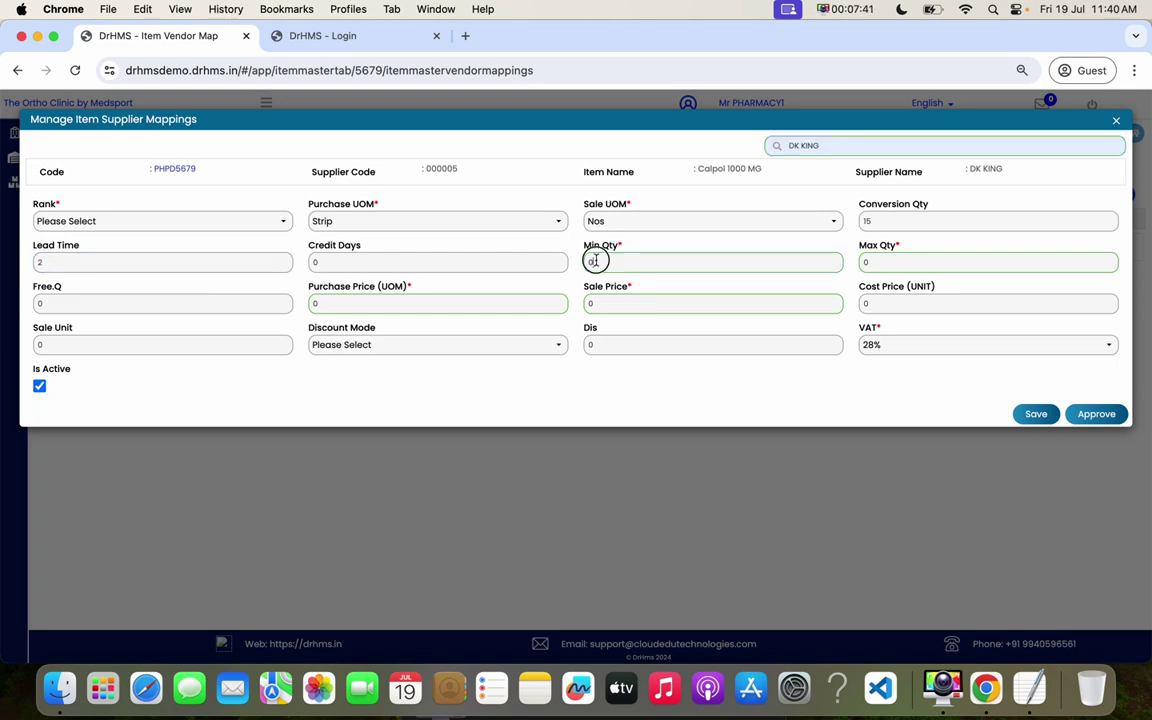
{"action": "type", "text": "10"}
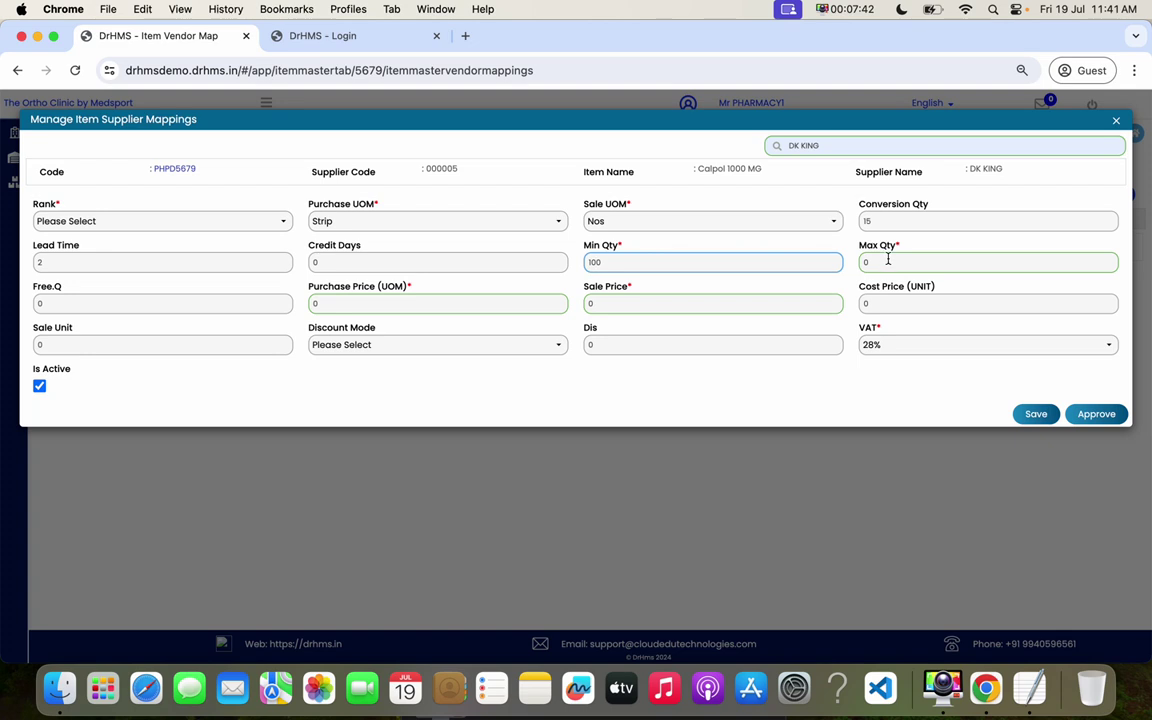
{"action": "key", "text": "Tab"}
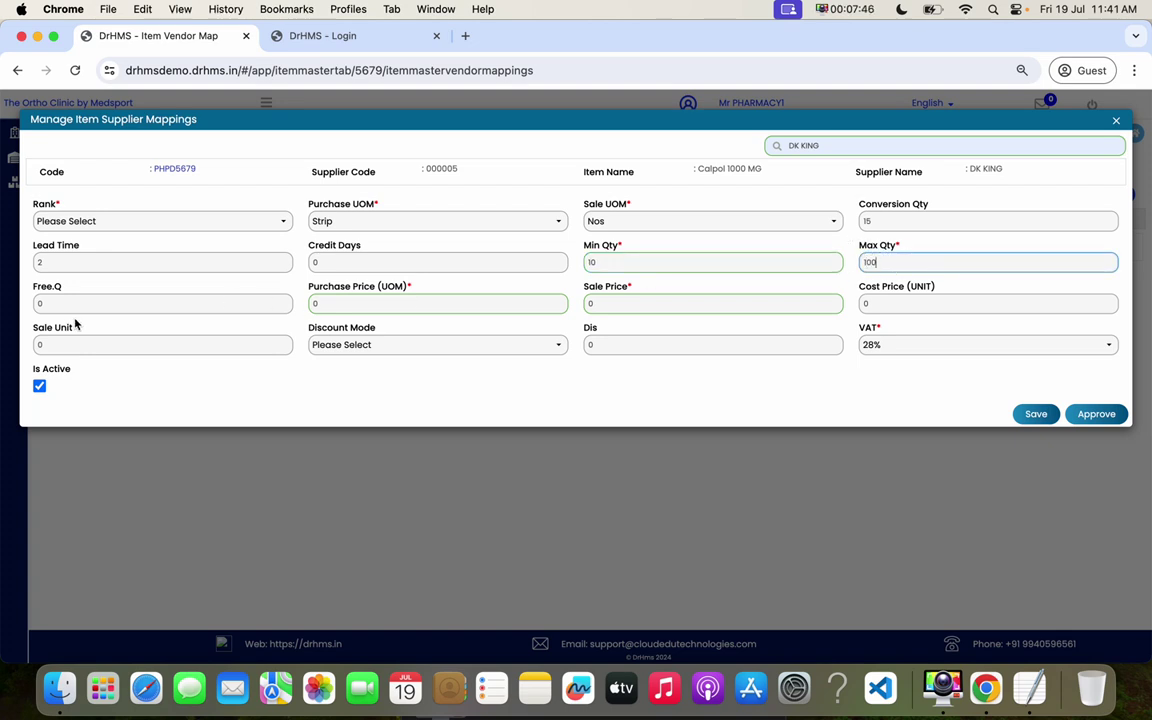
{"action": "left_click", "coordinate": [36, 303]}
{"action": "type", "text": "2"}
{"action": "left_click", "coordinate": [311, 304]}
{"action": "type", "text": "30"}
{"action": "left_click", "coordinate": [586, 305]}
{"action": "type", "text": "45"}
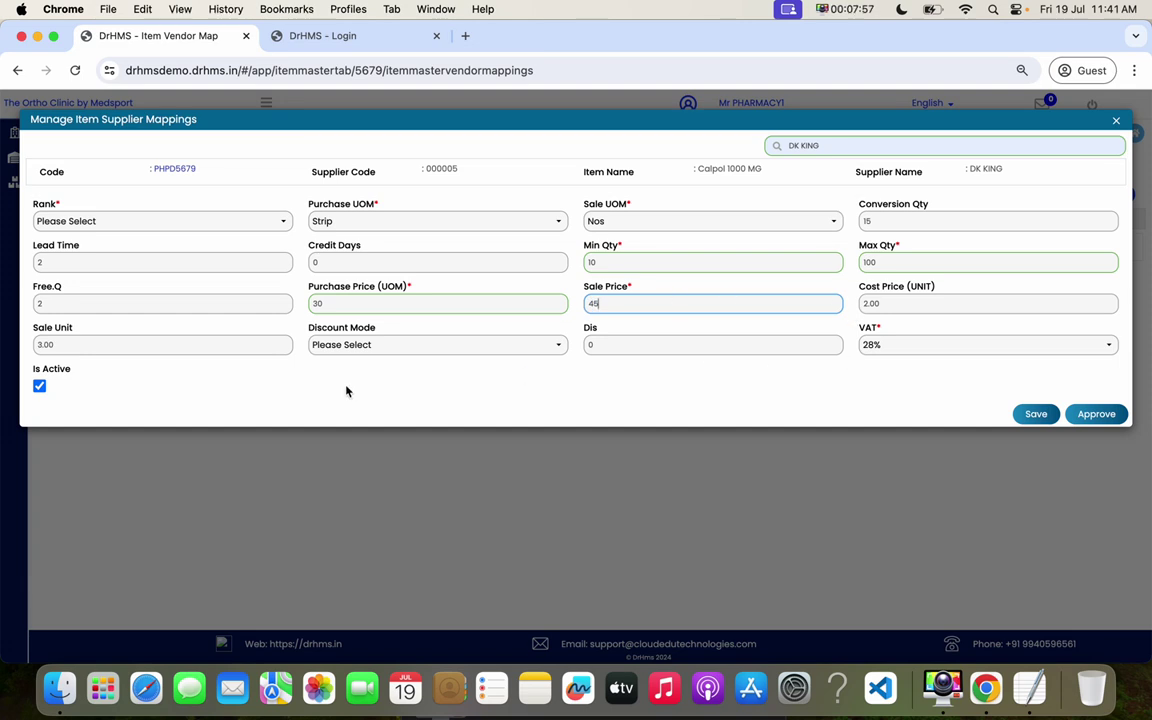
- Check the calculated unit prices, set rank 1 and approve the DK KING mapping
{"action": "left_click_drag", "start_coordinate": [936, 287], "coordinate": [907, 288]}
{"action": "left_click_drag", "start_coordinate": [47, 327], "coordinate": [98, 321]}
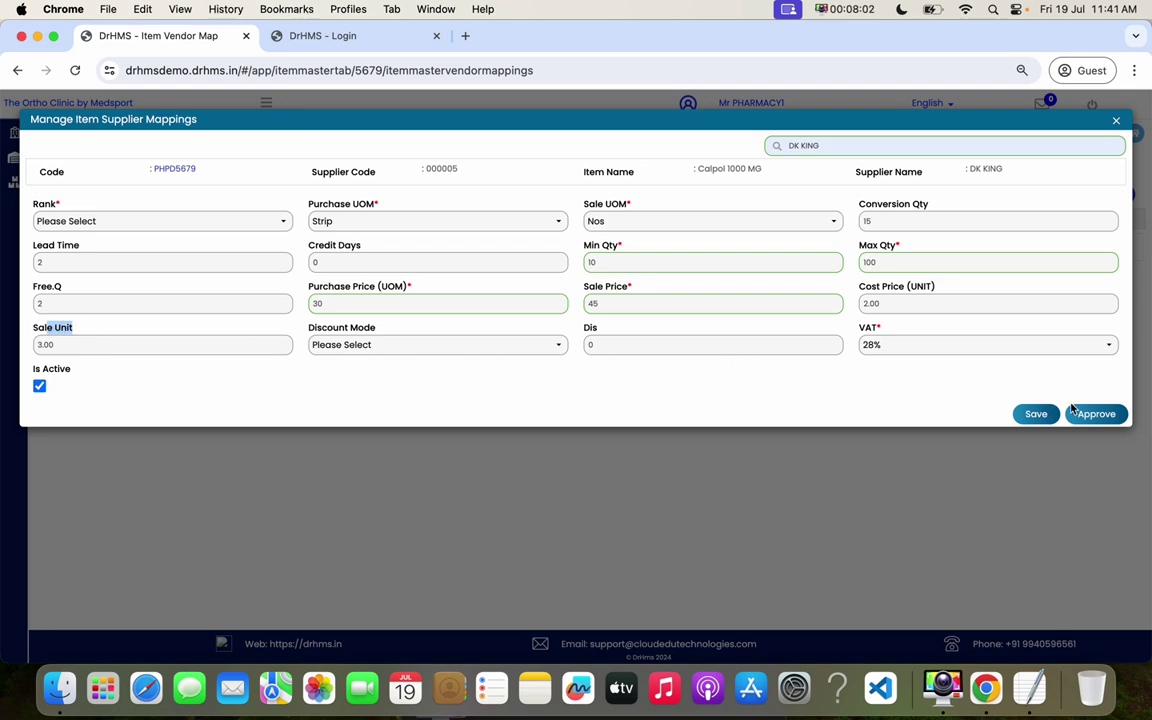
{"action": "left_click", "coordinate": [1108, 420]}
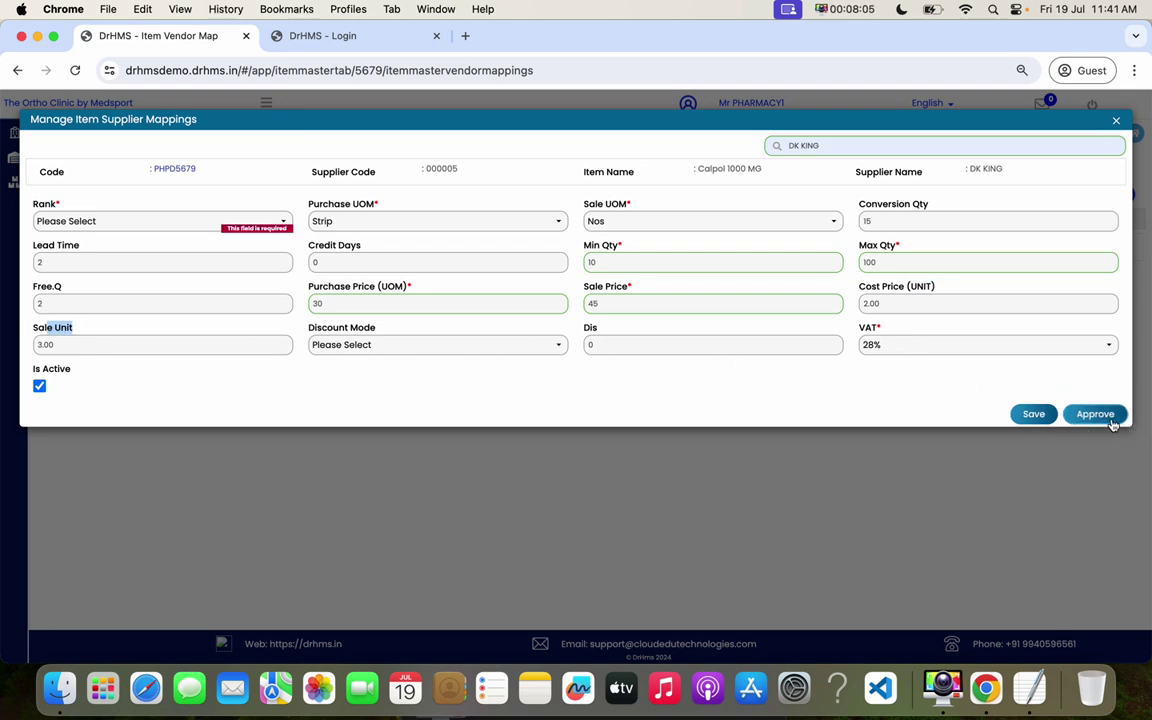
{"action": "left_click", "coordinate": [183, 221]}
{"action": "left_click", "coordinate": [47, 262]}
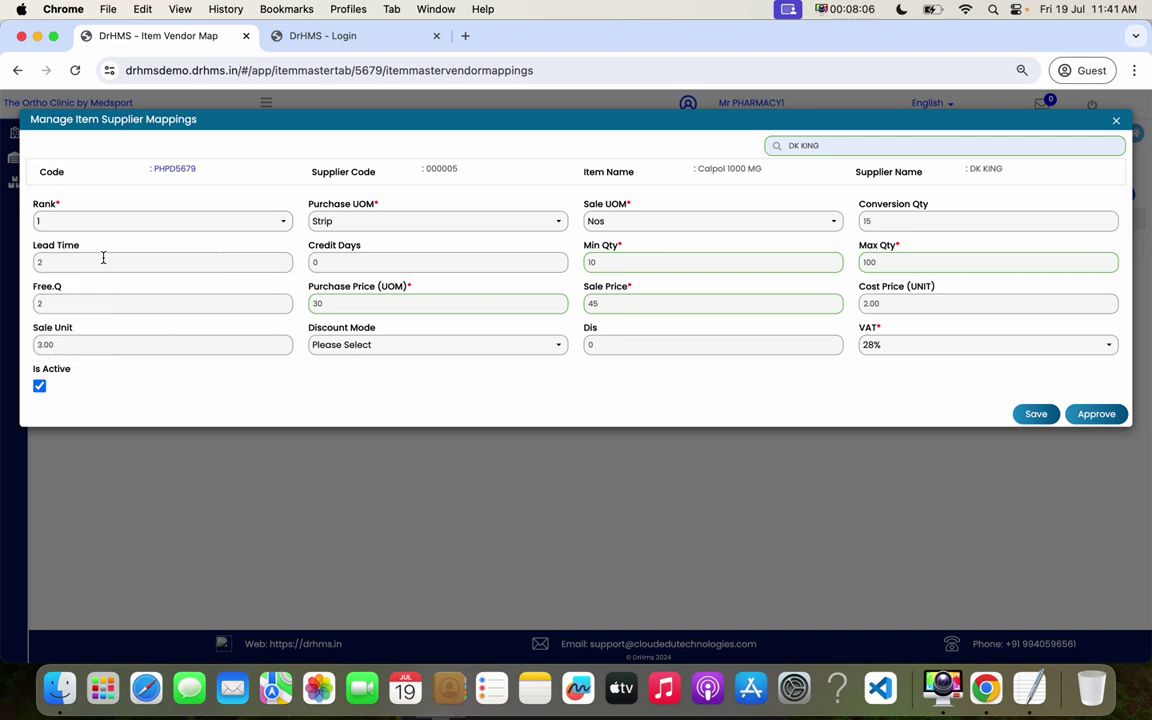
{"action": "left_click", "coordinate": [1096, 413]}
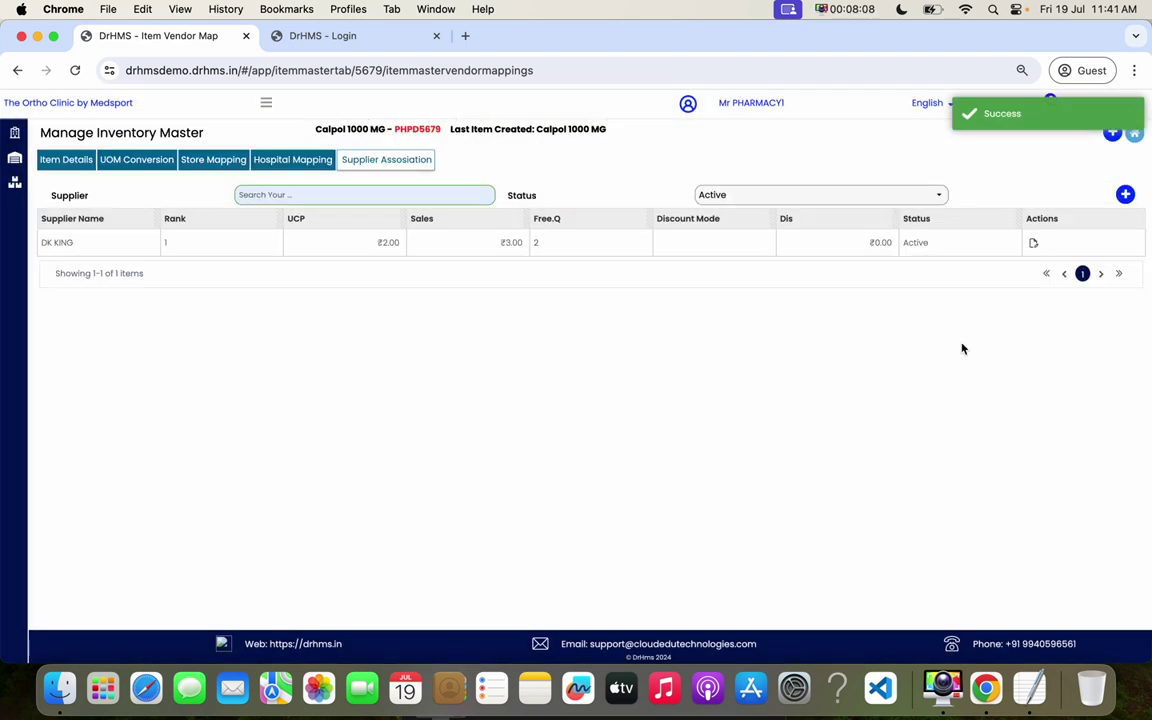
- Add a new Calpol 1000 MG supplier mapping at rank 2 with supplier nandha parma
{"action": "left_click", "coordinate": [1125, 195]}
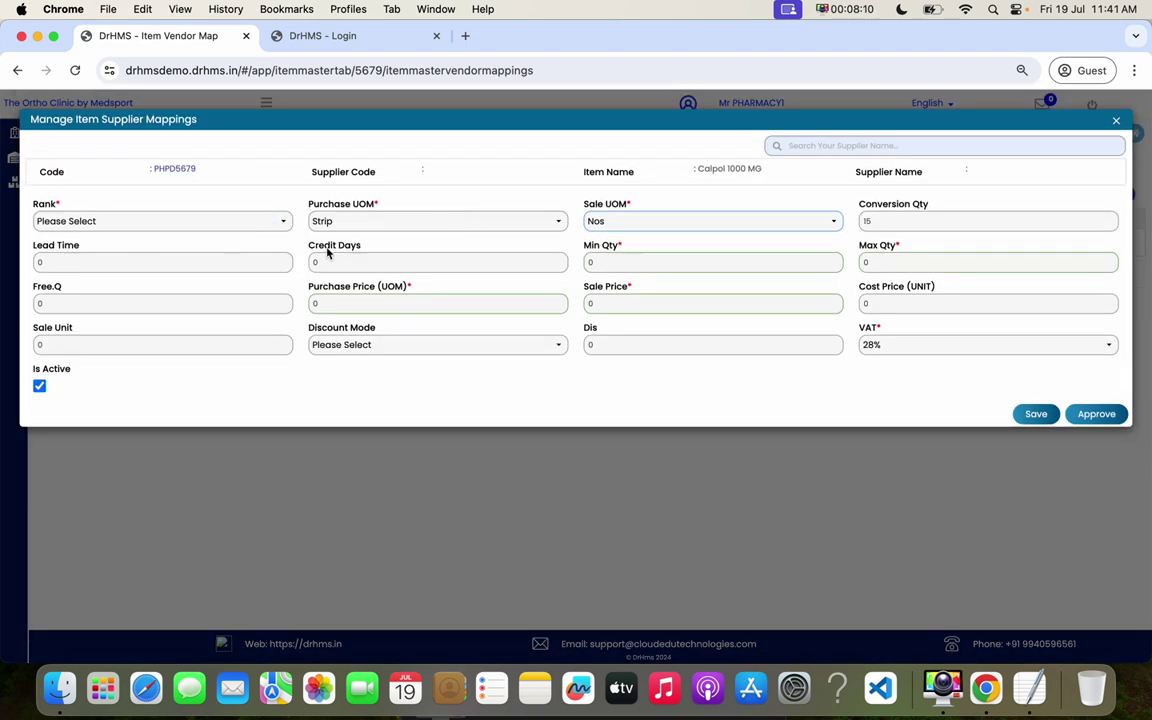
{"action": "left_click", "coordinate": [193, 222]}
{"action": "left_click", "coordinate": [80, 274]}
{"action": "left_click", "coordinate": [849, 146]}
{"action": "type", "text": "%%%"}
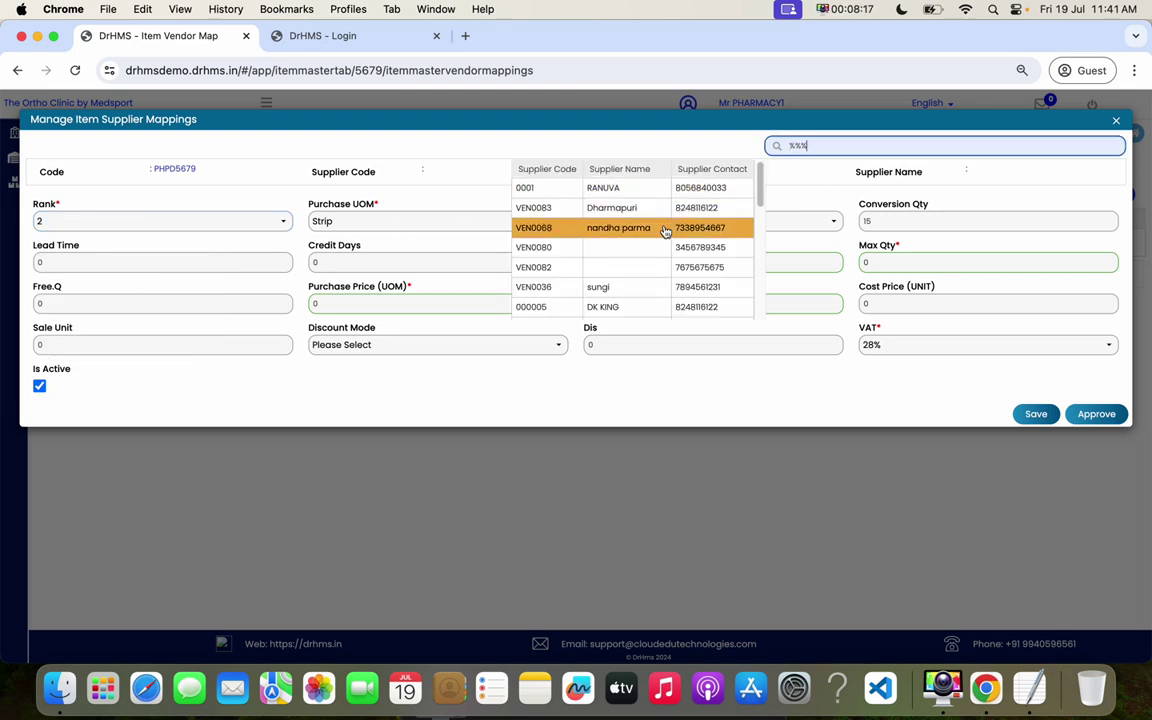
{"action": "left_click", "coordinate": [663, 230]}
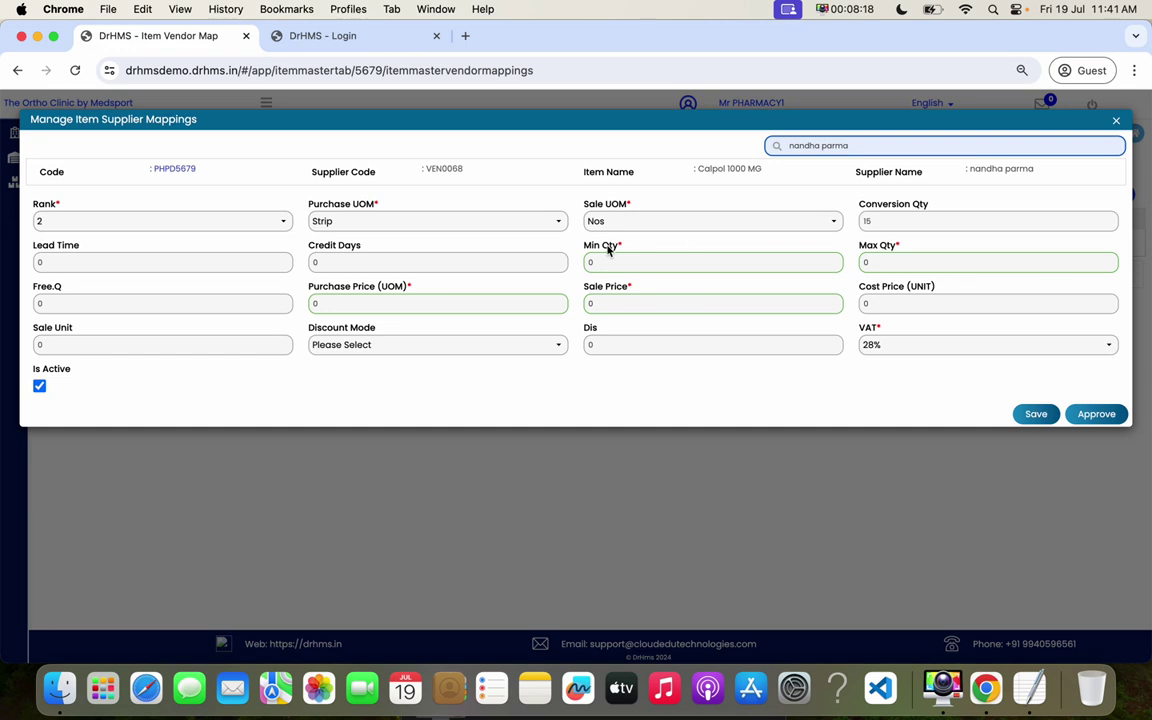
- Enter lead time 10, quantities 10–100, purchase price 50 and sale price 60, then approve
{"action": "left_click", "coordinate": [36, 262]}
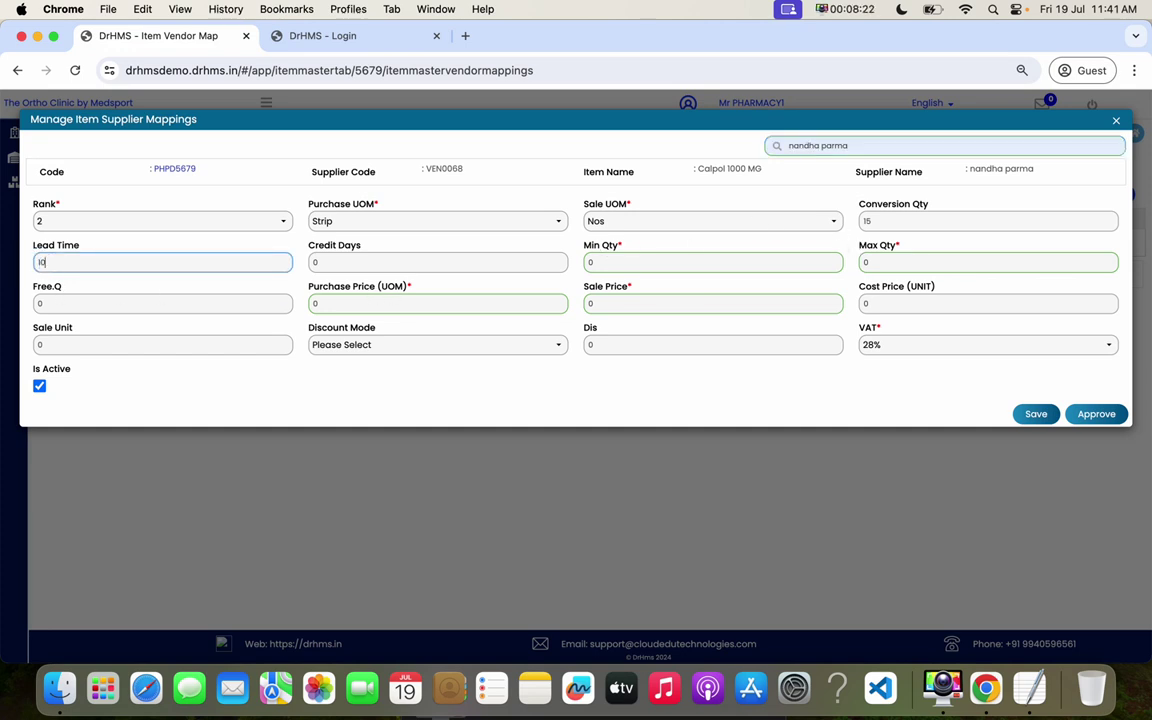
{"action": "type", "text": "1"}
{"action": "double_click", "coordinate": [591, 261]}
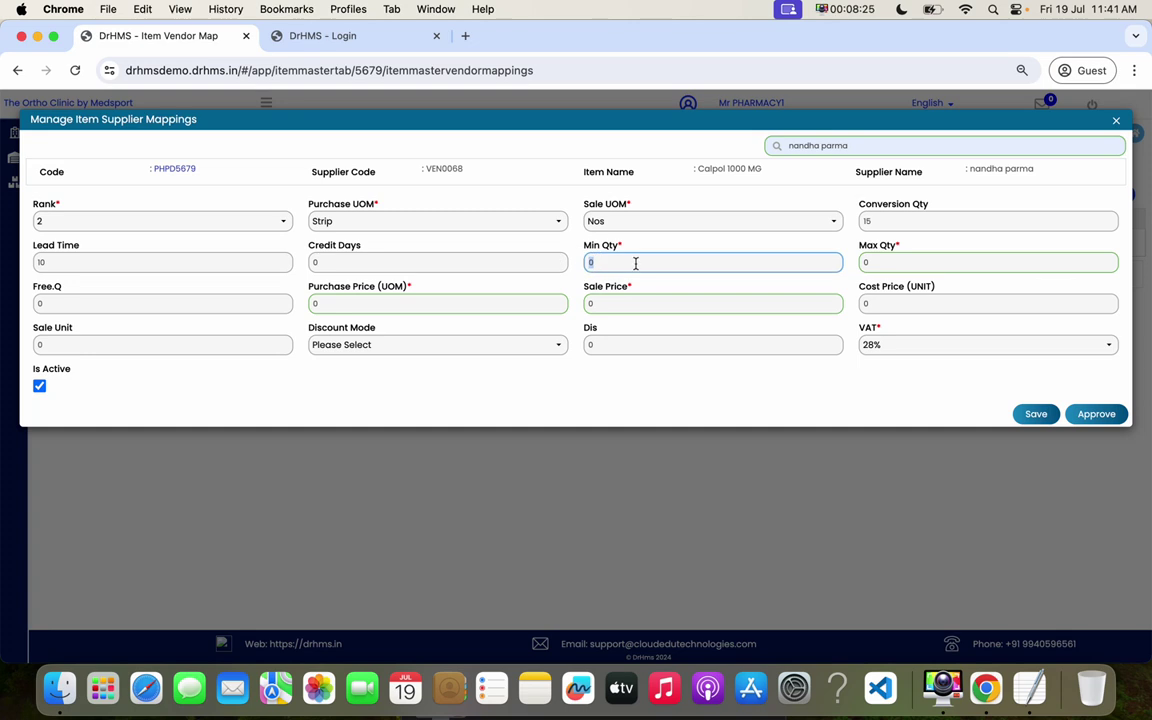
{"action": "type", "text": "1"}
{"action": "double_click", "coordinate": [867, 262]}
{"action": "type", "text": "100"}
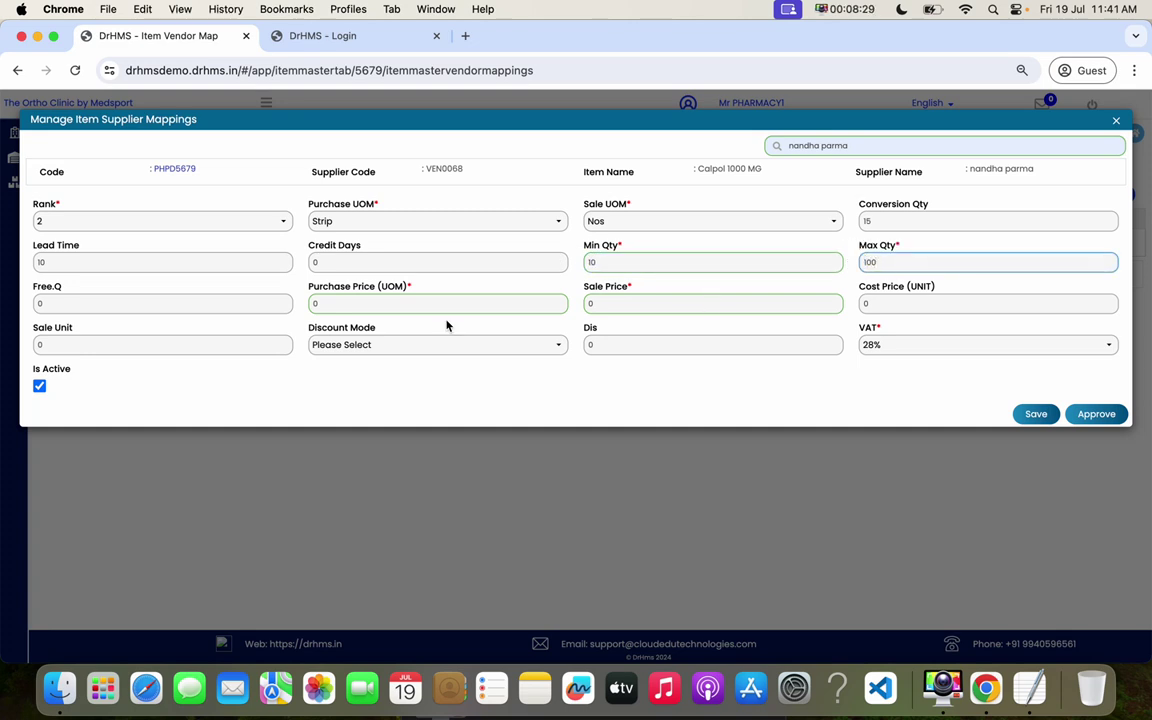
{"action": "double_click", "coordinate": [366, 306]}
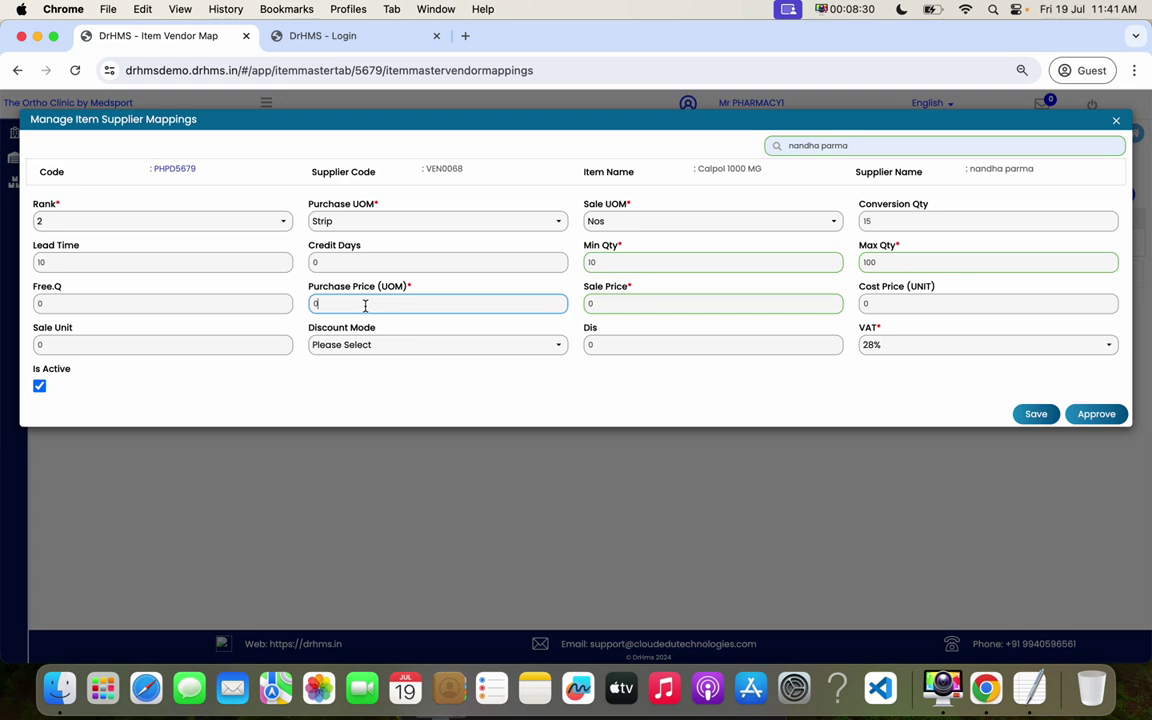
{"action": "type", "text": "50"}
{"action": "key", "text": "Tab"}
{"action": "type", "text": "60"}
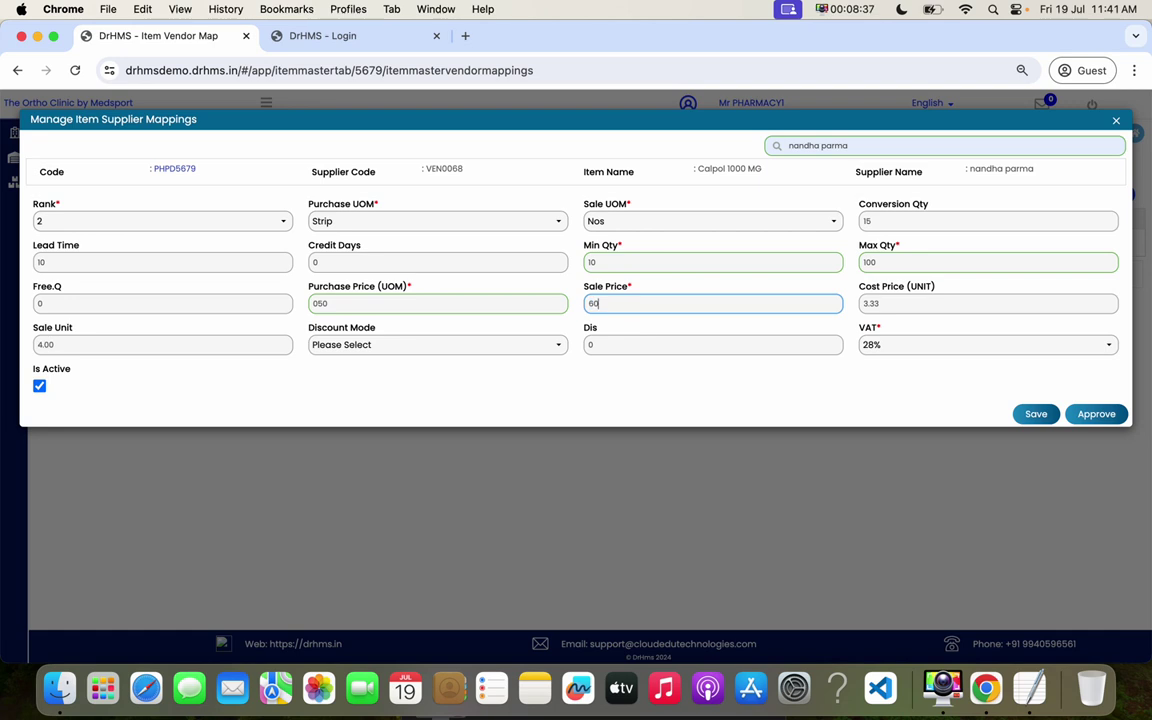
{"action": "left_click", "coordinate": [1094, 419]}
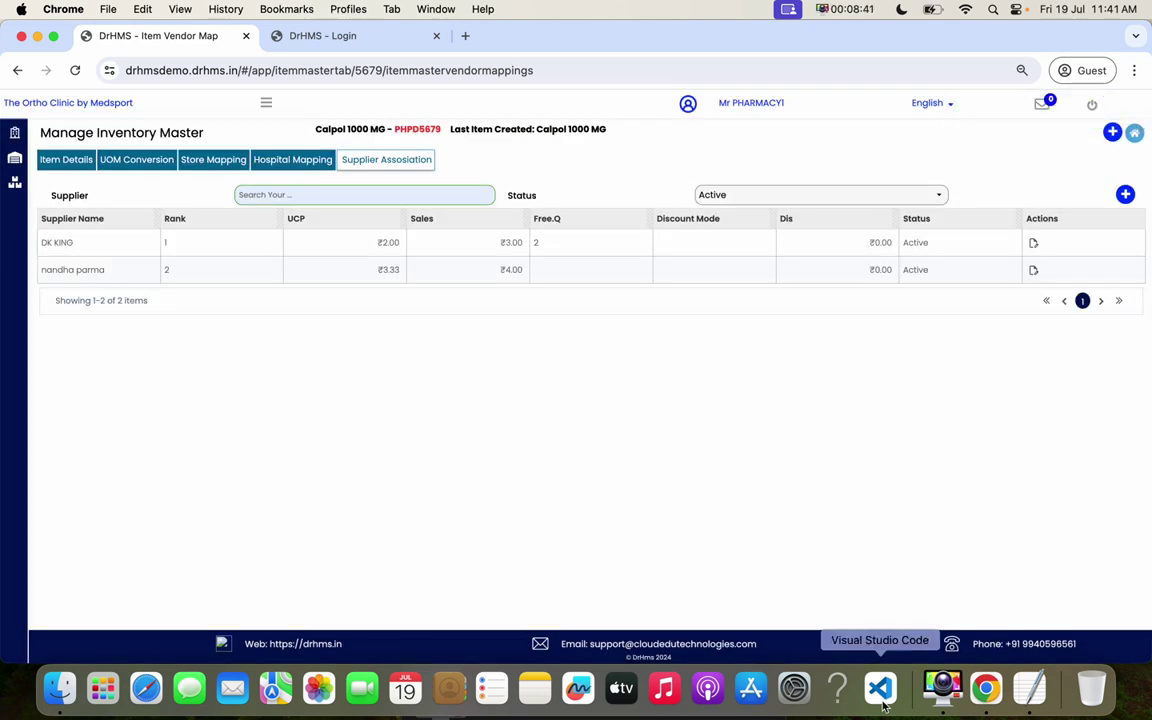
{"action": "left_click", "coordinate": [948, 688]}
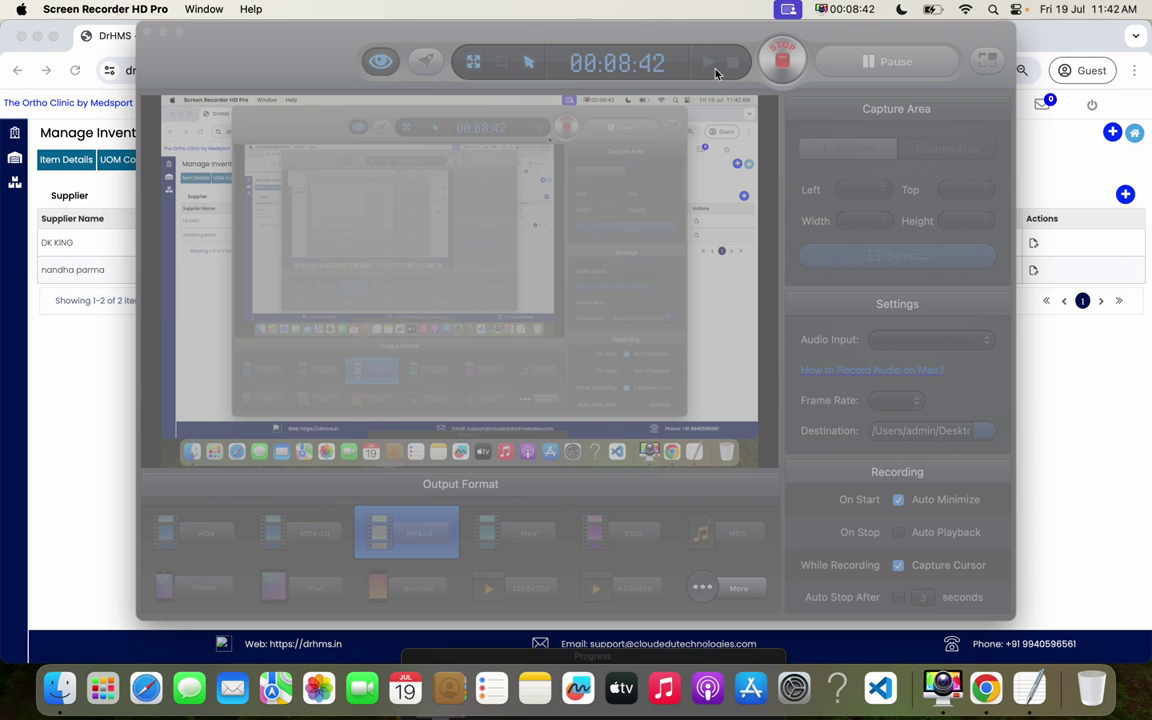
{"action": "left_click", "coordinate": [880, 61]}
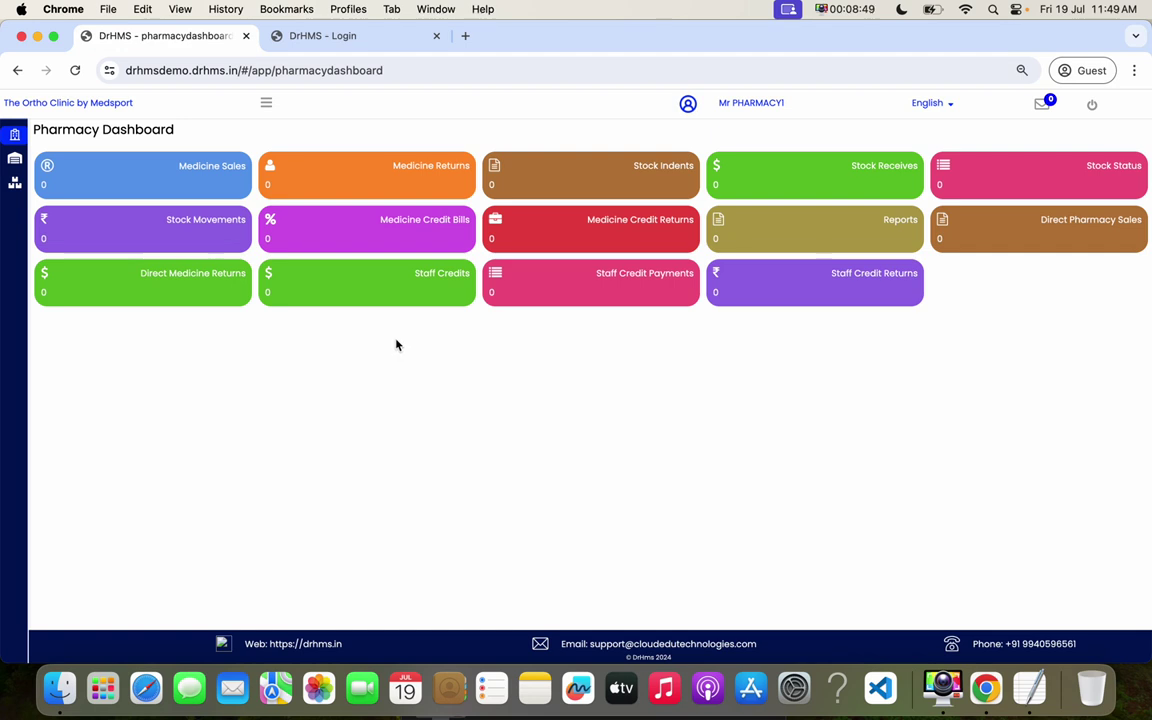
- Go to Inventory Masters > Supplier Masters and start a new supplier entry
{"action": "left_click", "coordinate": [266, 103]}
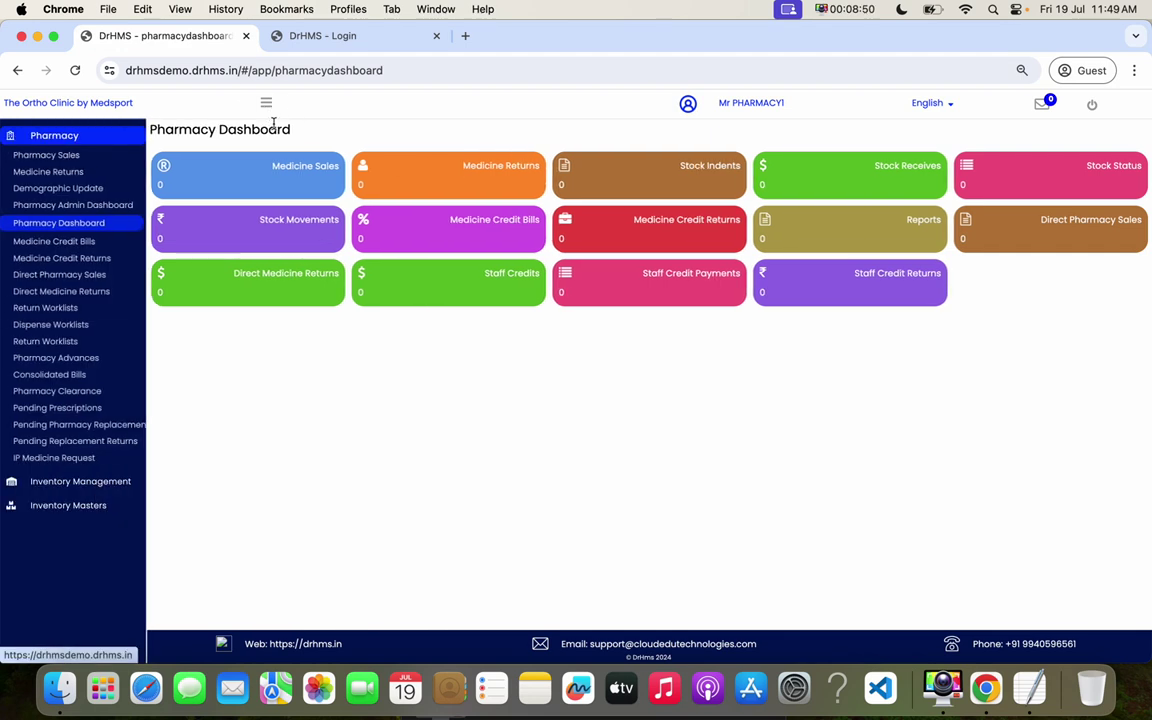
{"action": "left_click", "coordinate": [100, 509]}
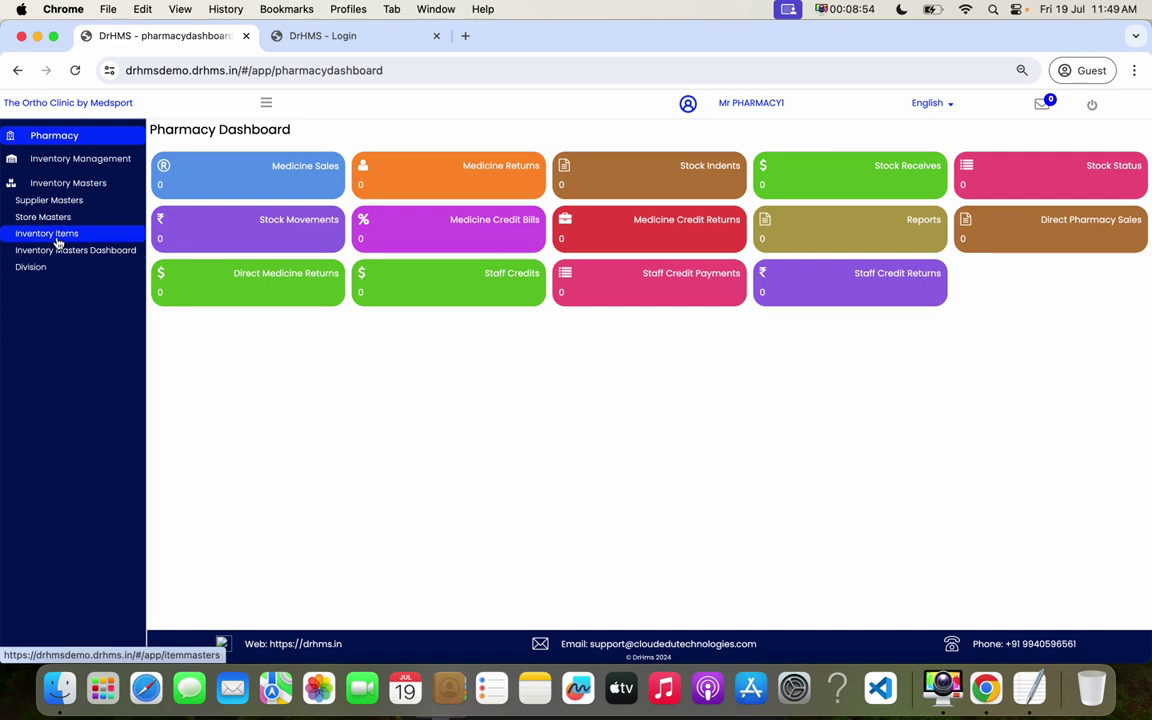
{"action": "left_click", "coordinate": [52, 200]}
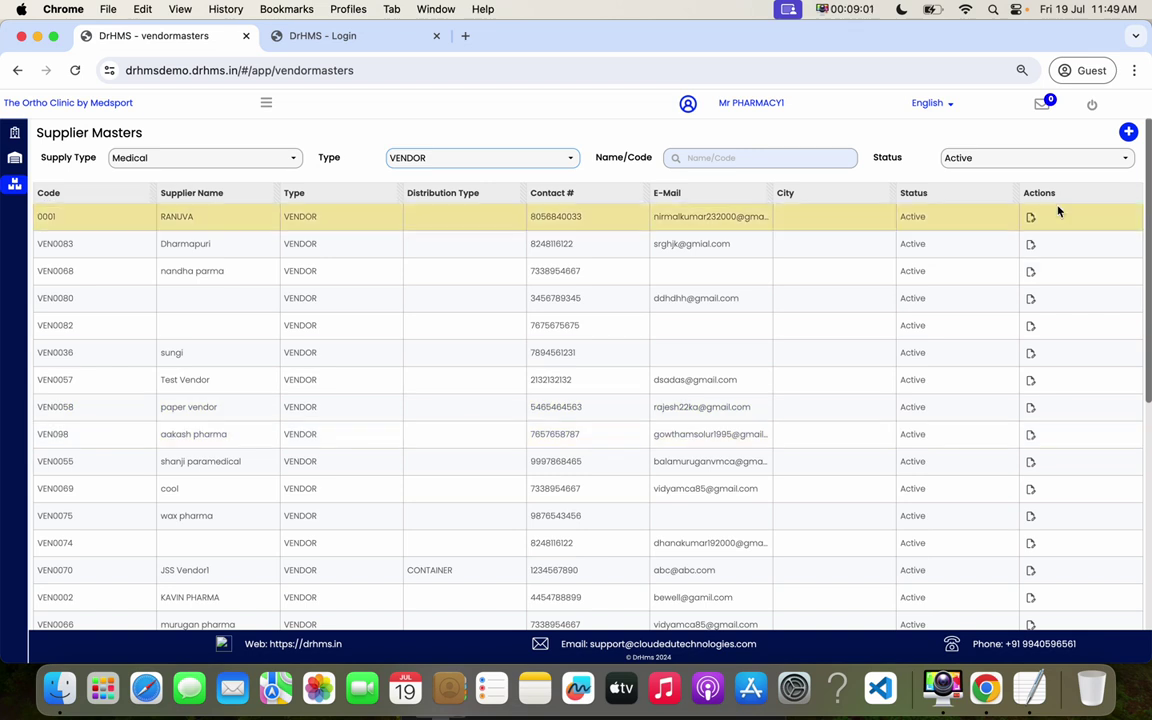
{"action": "left_click", "coordinate": [1128, 133]}
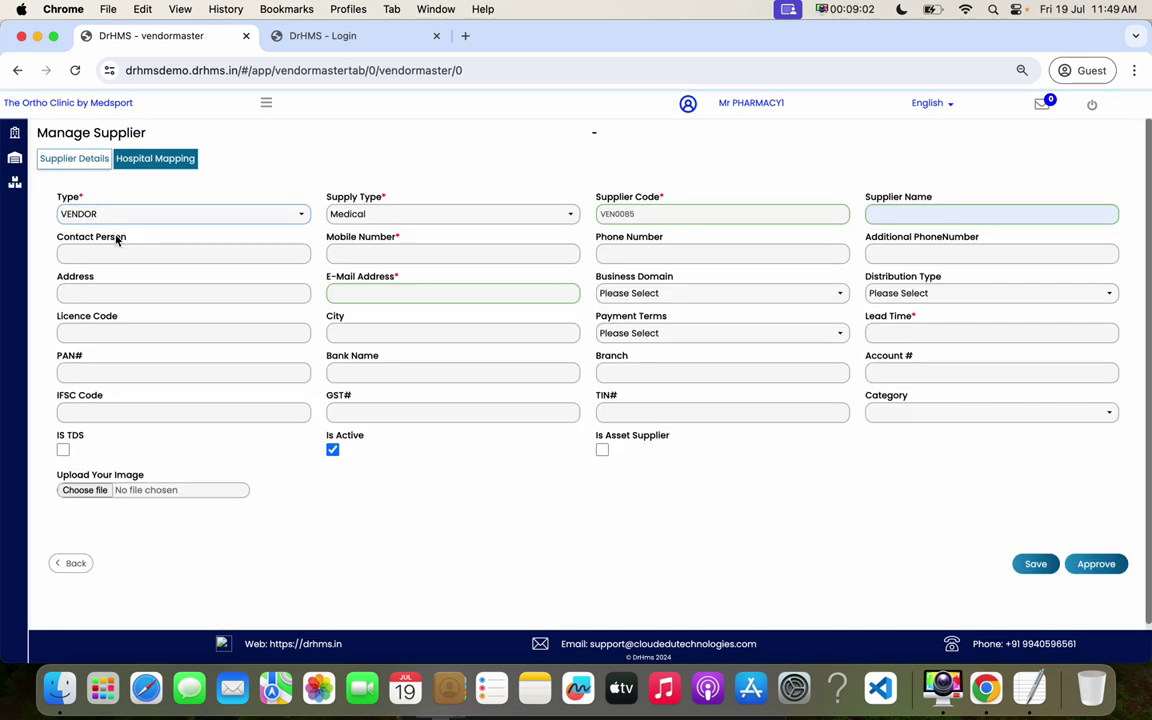
- Keep supply type Medical, name the supplier Sun Pharma, and enter its mobile number and e-mail
{"action": "left_click", "coordinate": [409, 222]}
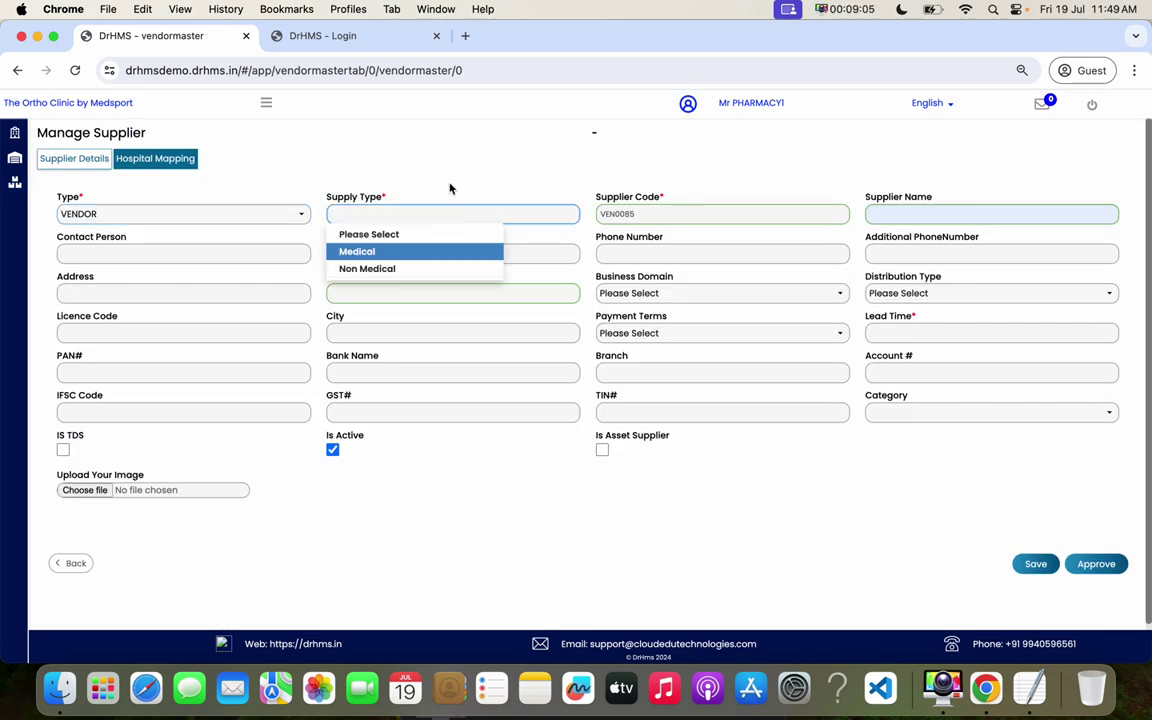
{"action": "left_click", "coordinate": [611, 205]}
{"action": "left_click", "coordinate": [876, 219]}
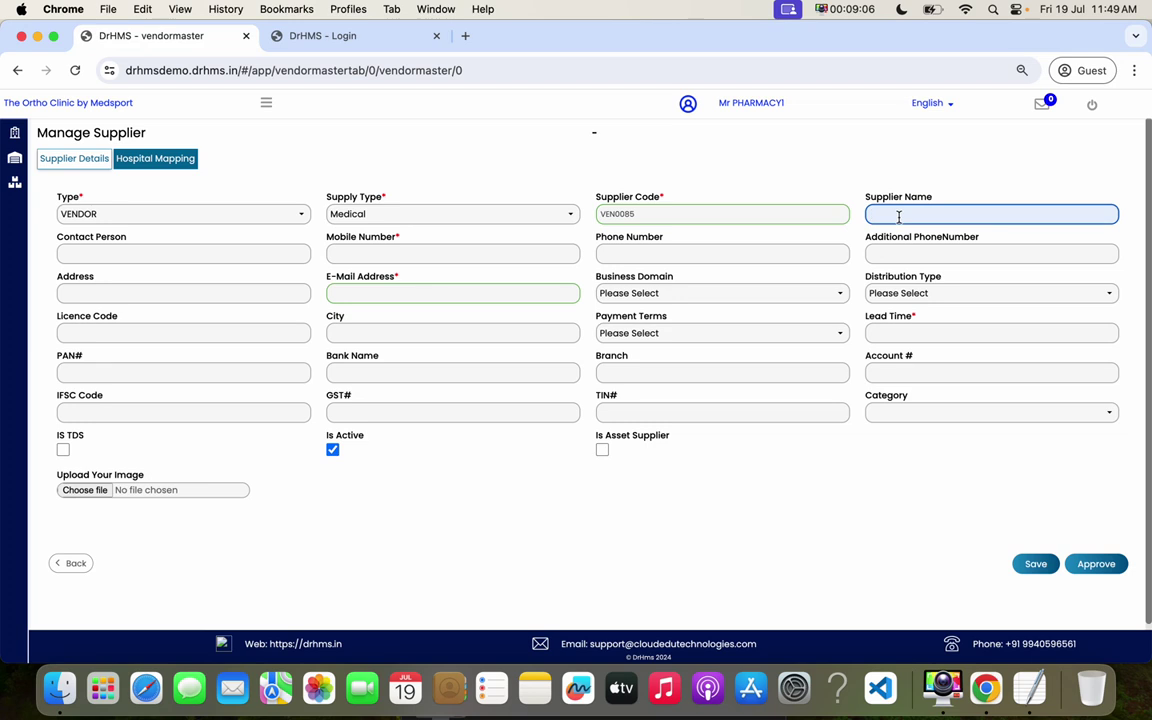
{"action": "type", "text": "Sun Pharma"}
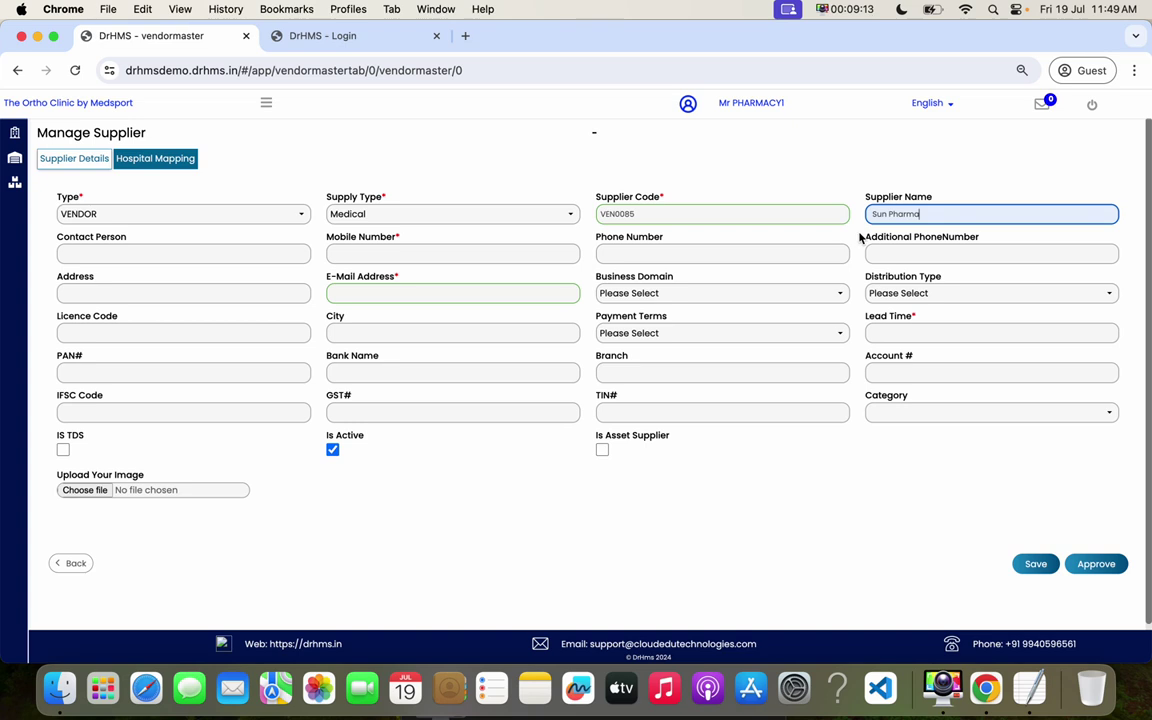
{"action": "left_click", "coordinate": [380, 258]}
{"action": "left_click", "coordinate": [845, 461]}
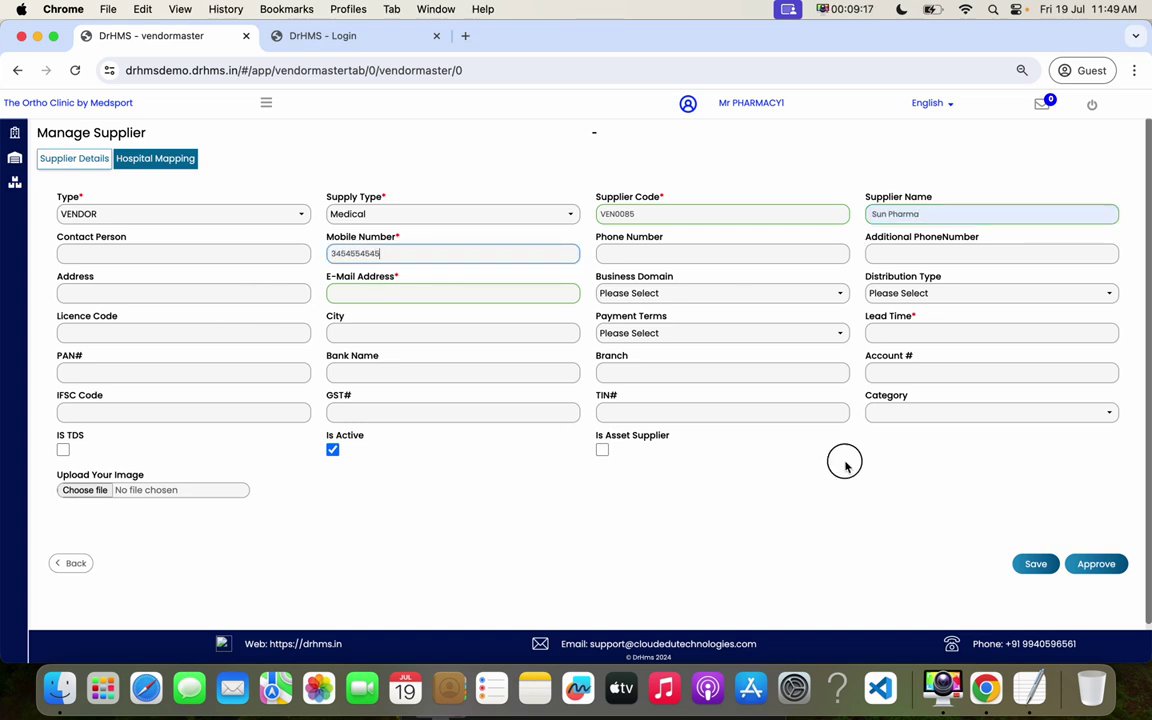
{"action": "left_click", "coordinate": [363, 295]}
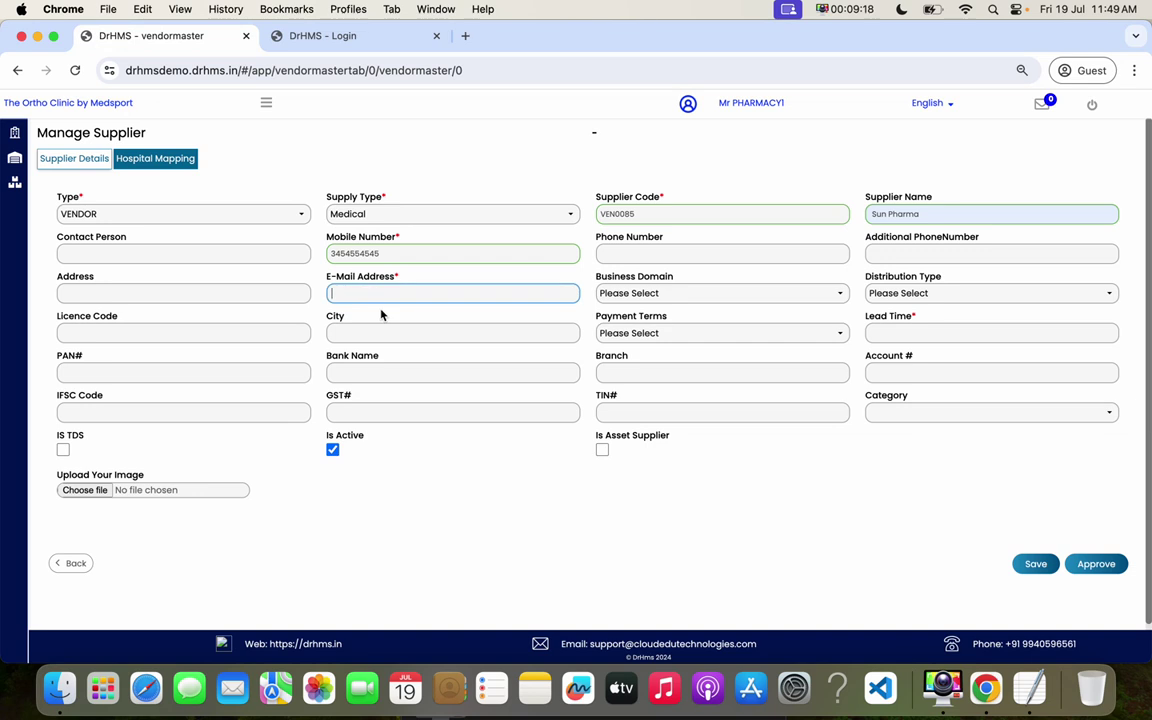
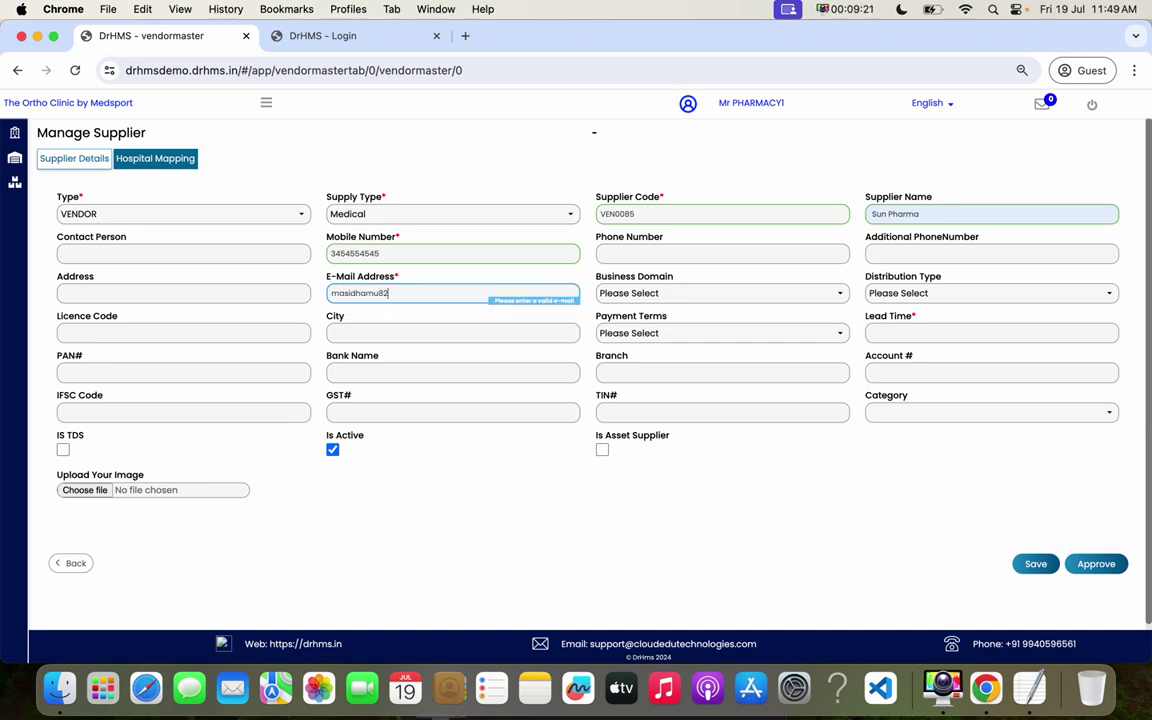
{"action": "left_click", "coordinate": [434, 485]}
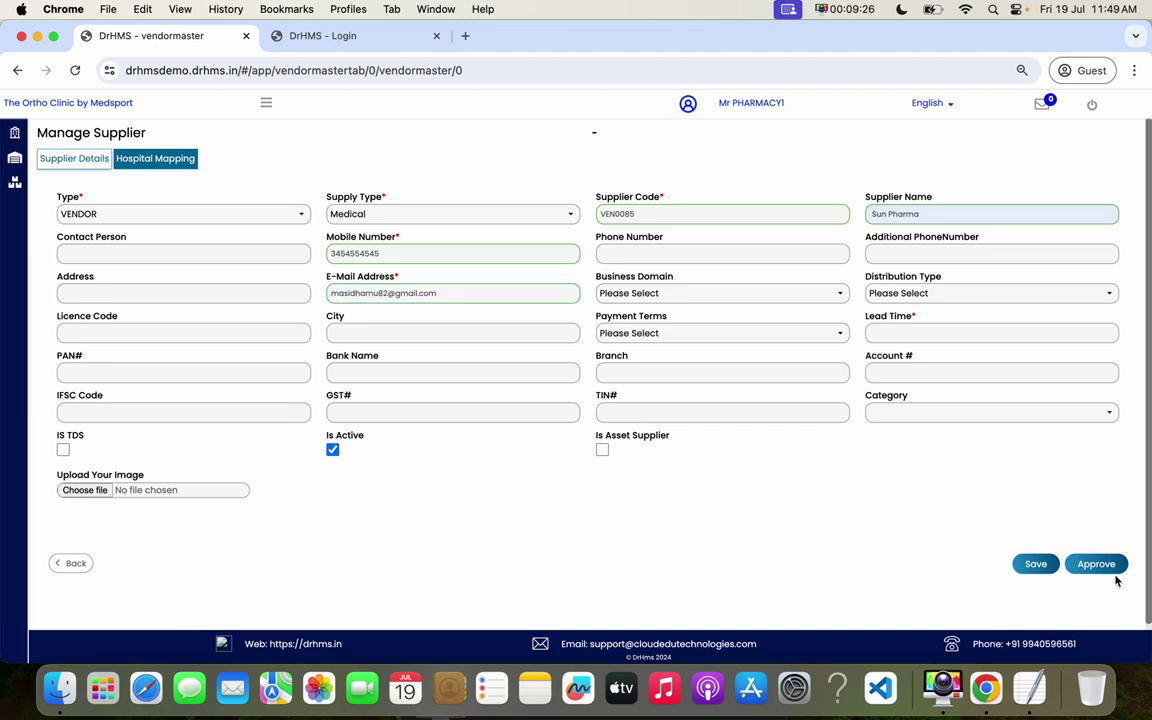
- Enter lead time 23 and city CHENNAI, leaving payment terms unset
{"action": "left_click", "coordinate": [925, 335]}
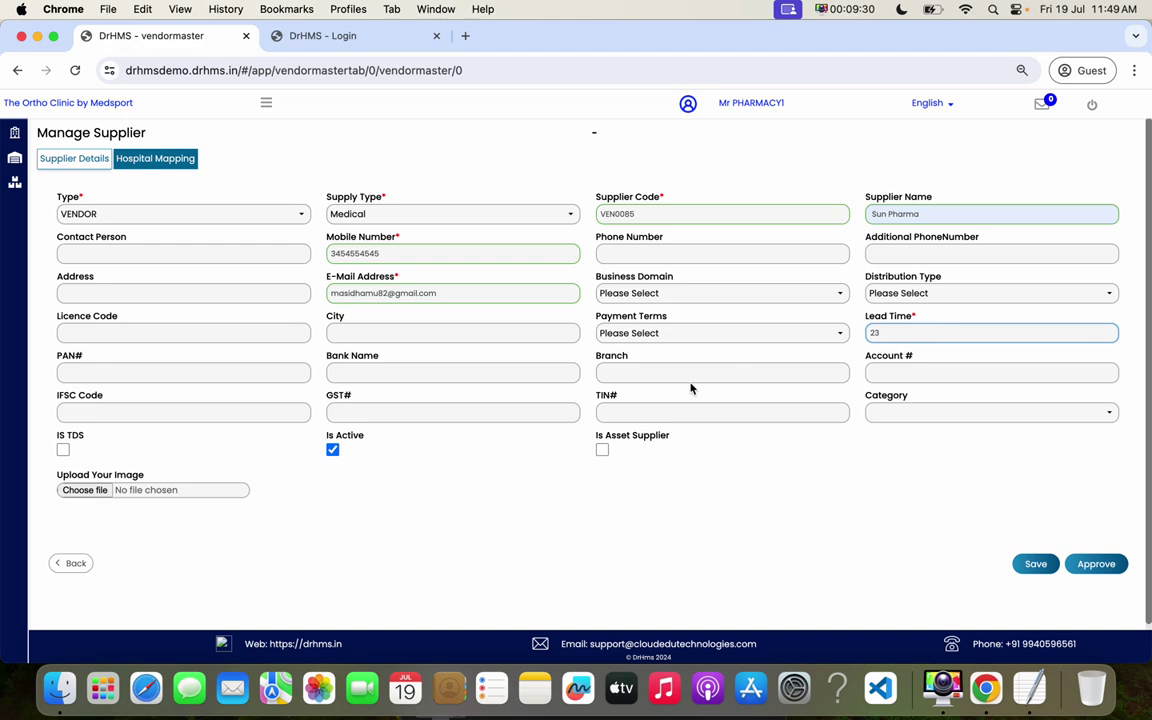
{"action": "left_click", "coordinate": [139, 332]}
{"action": "left_click", "coordinate": [384, 333]}
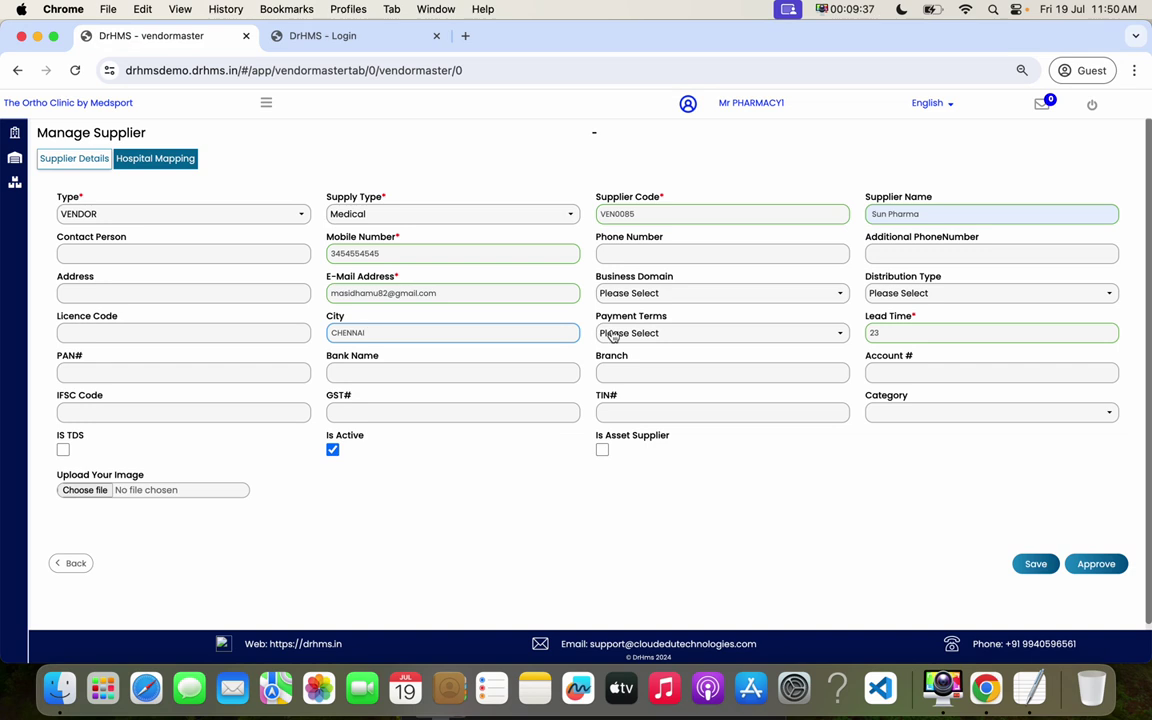
{"action": "left_click", "coordinate": [676, 333]}
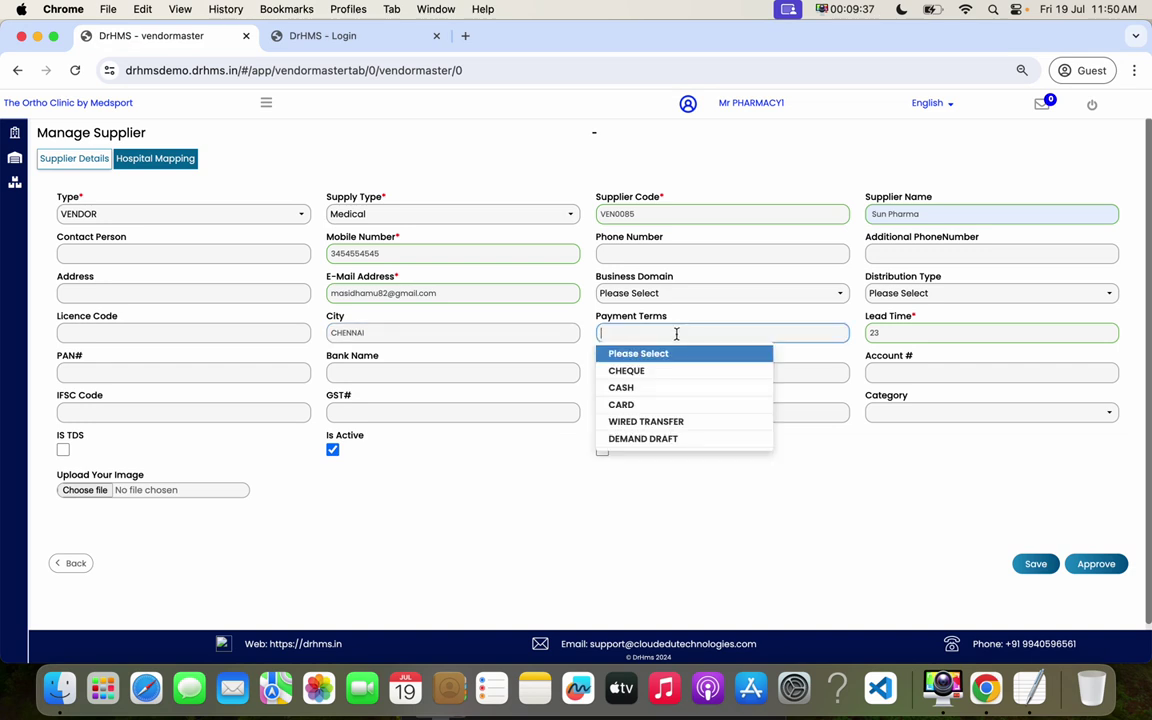
{"action": "left_click", "coordinate": [881, 492]}
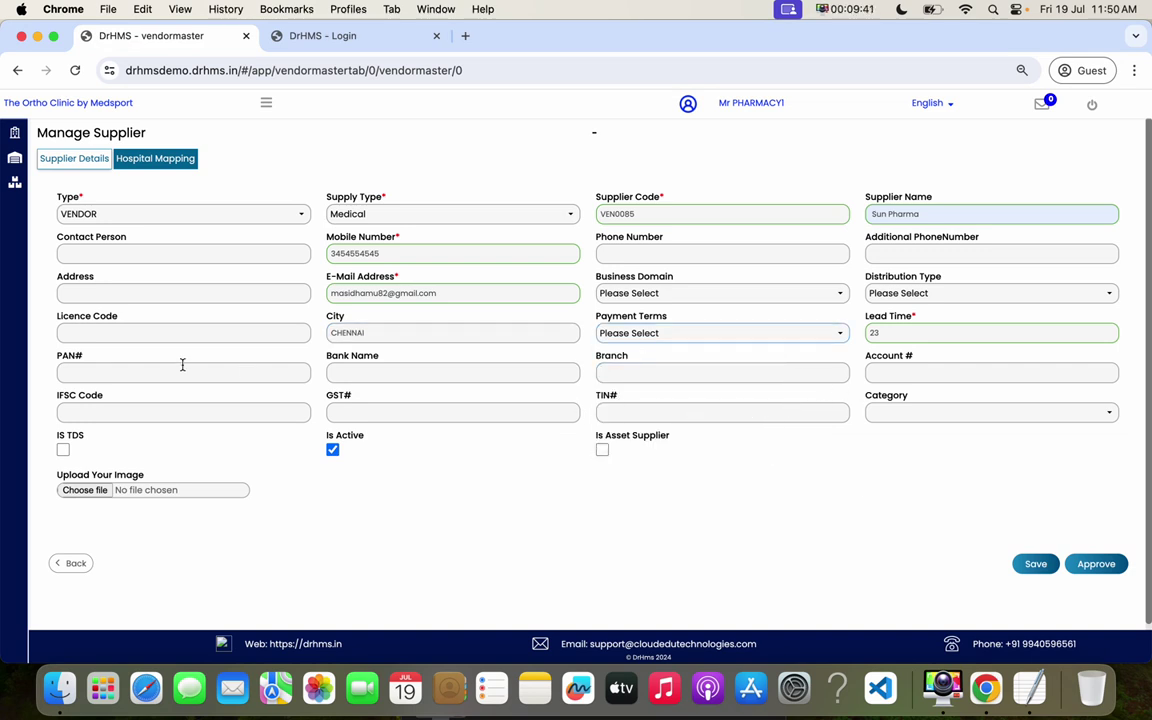
- Leave PAN, bank, account, IFSC, GST and TIN blank and approve the Sun Pharma supplier
{"action": "left_click", "coordinate": [129, 374]}
{"action": "left_click", "coordinate": [368, 373]}
{"action": "left_click", "coordinate": [663, 376]}
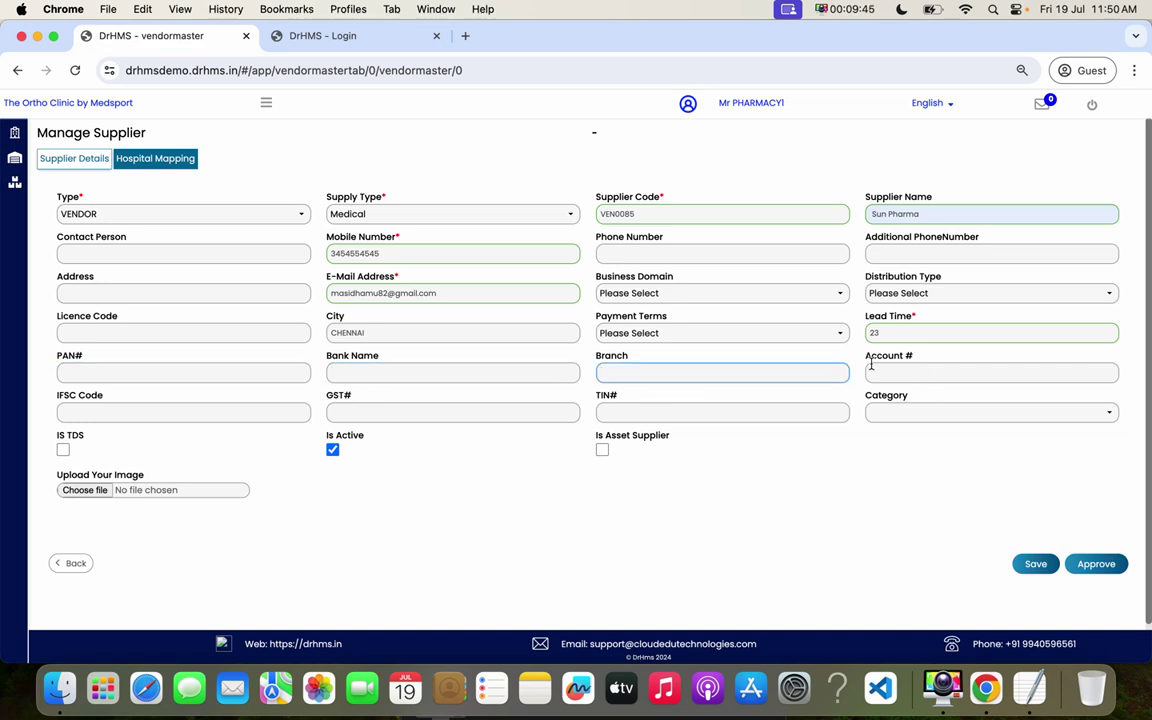
{"action": "left_click", "coordinate": [914, 374]}
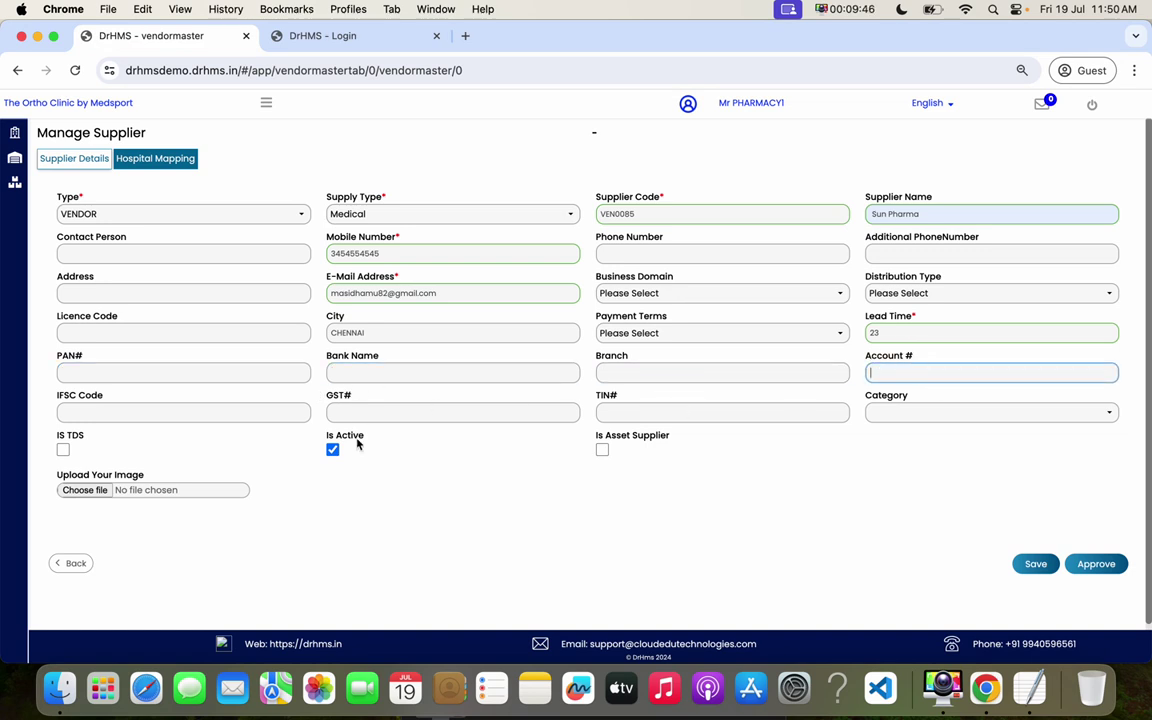
{"action": "left_click", "coordinate": [193, 413]}
{"action": "left_click", "coordinate": [416, 412]}
{"action": "left_click", "coordinate": [672, 412]}
{"action": "left_click", "coordinate": [880, 470]}
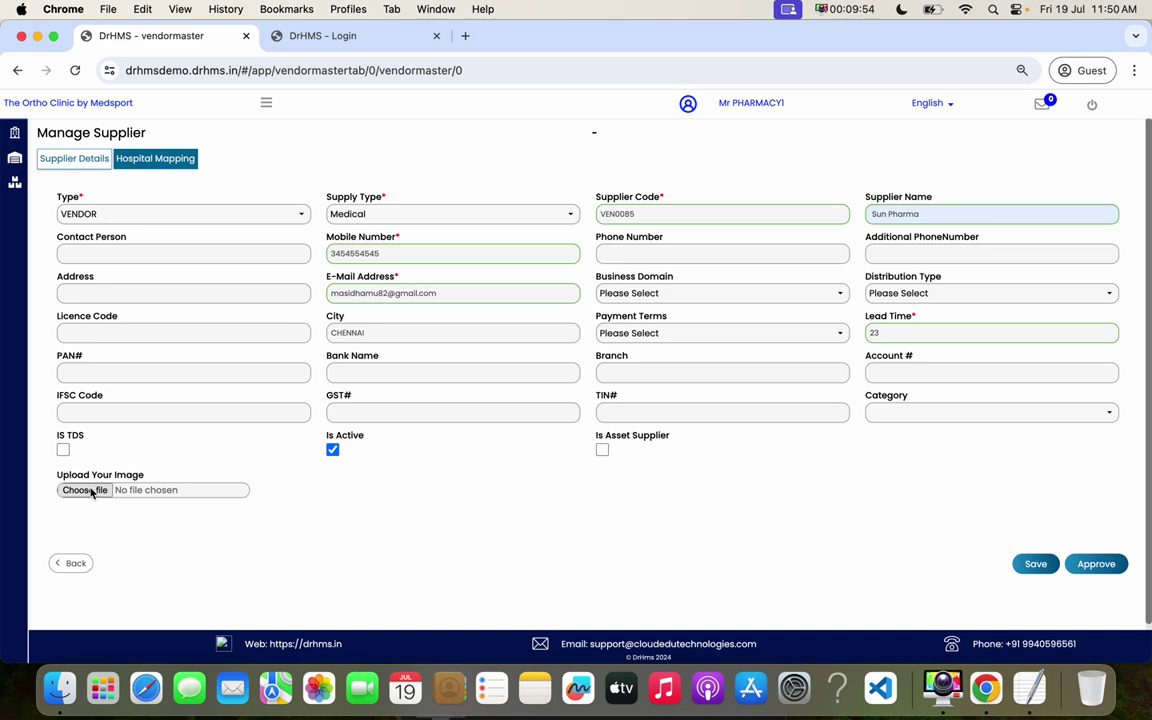
{"action": "left_click", "coordinate": [1111, 566]}
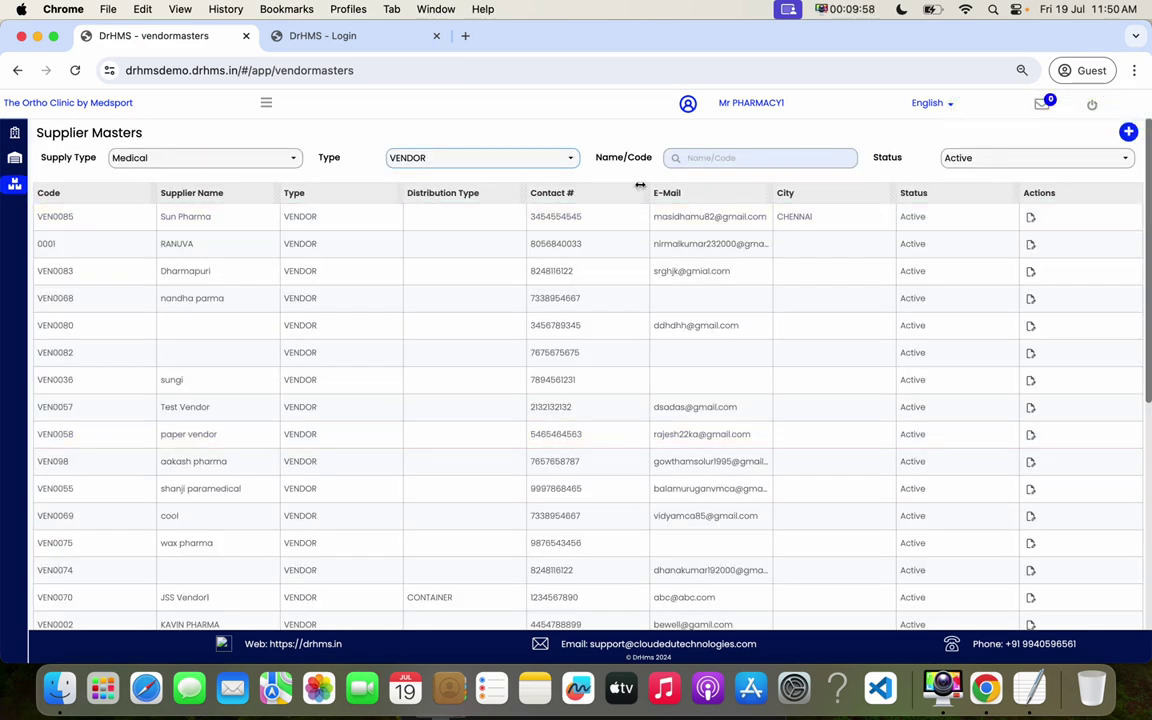
- Search Supplier Masters for 'sun' to confirm Sun Pharma is saved
{"action": "left_click", "coordinate": [710, 161]}
{"action": "type", "text": "sun"}
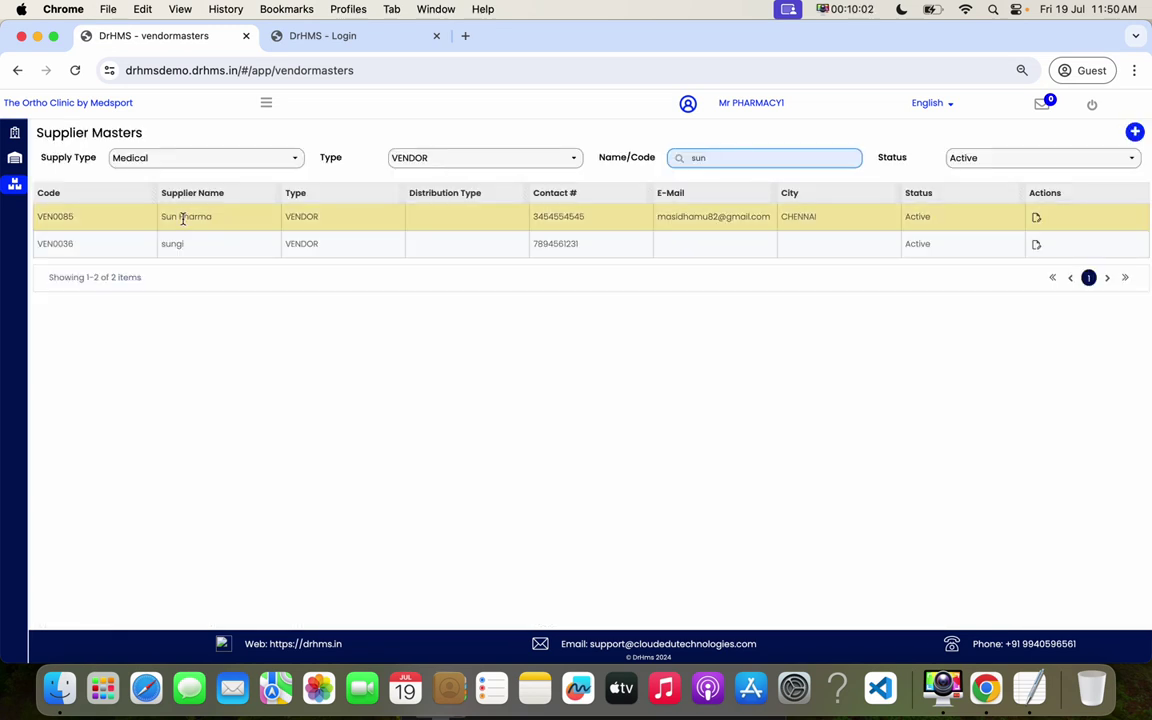
{"action": "left_click_drag", "start_coordinate": [183, 218], "coordinate": [951, 219]}
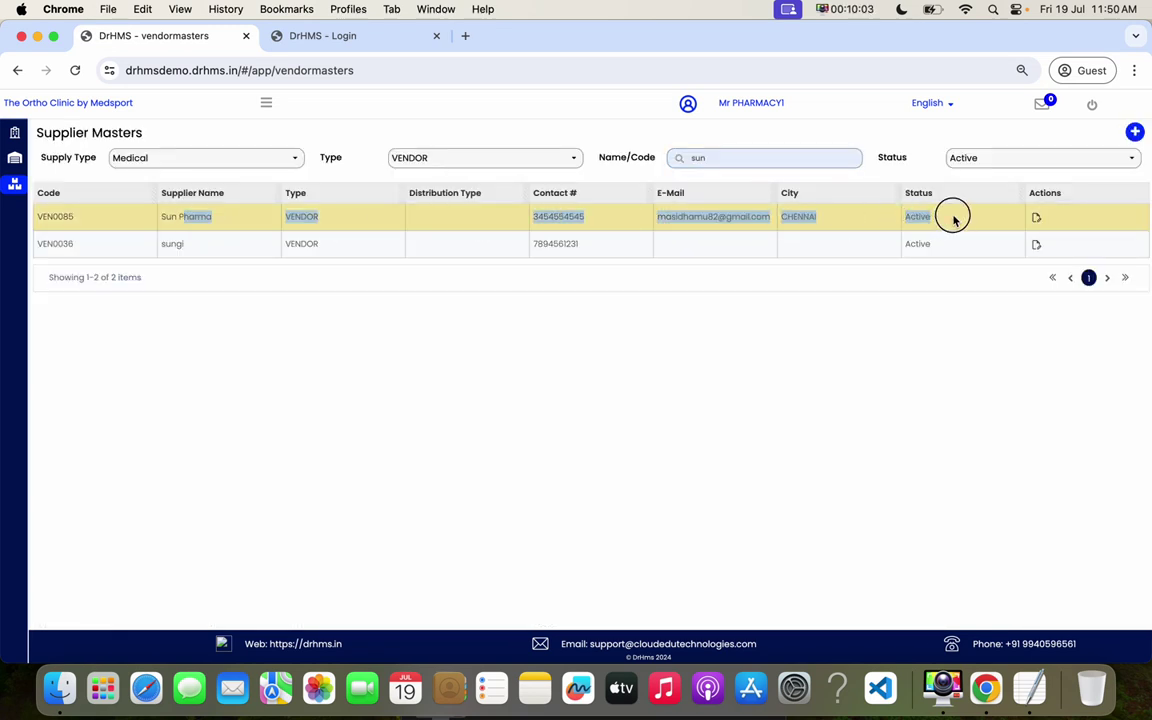
- Open Calpol 1000 MG from the Inventory Items list for editing
{"action": "left_click", "coordinate": [266, 103]}
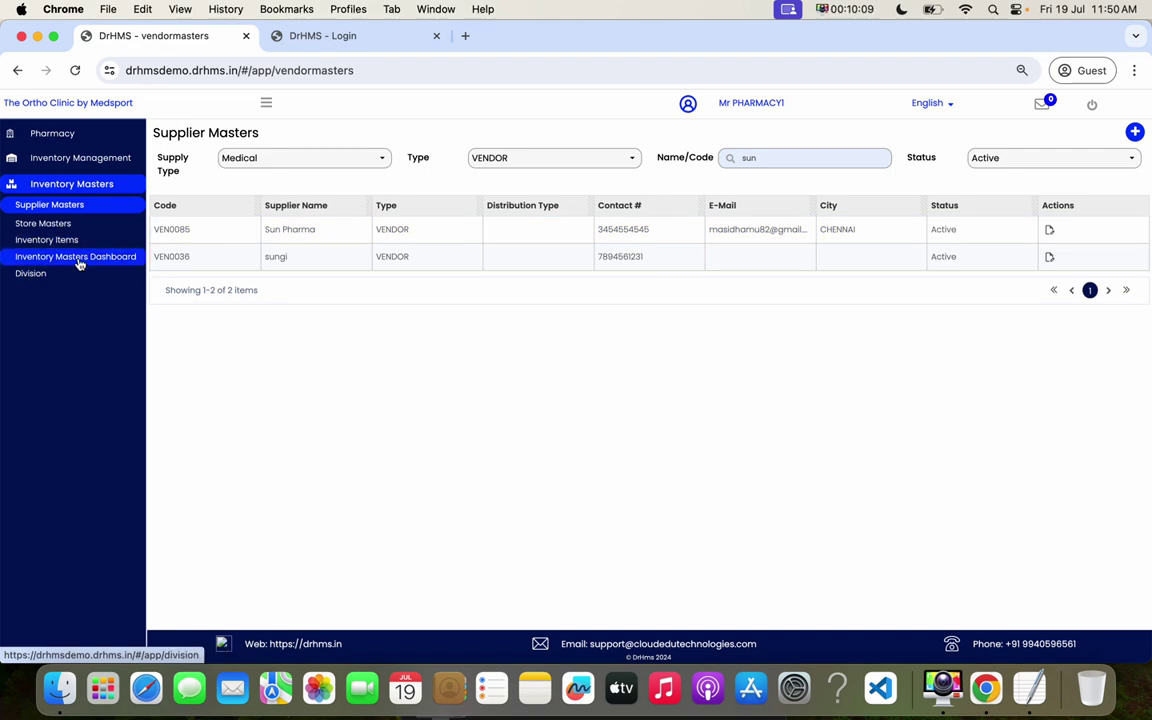
{"action": "left_click", "coordinate": [55, 240]}
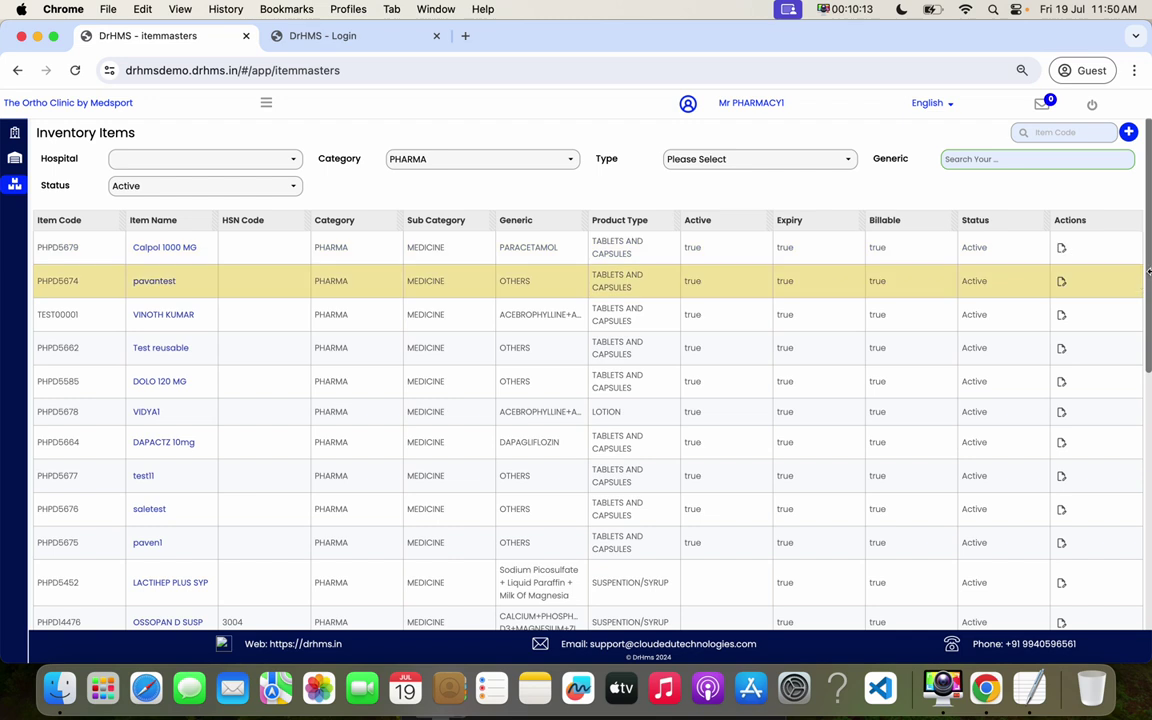
{"action": "left_click", "coordinate": [1062, 249]}
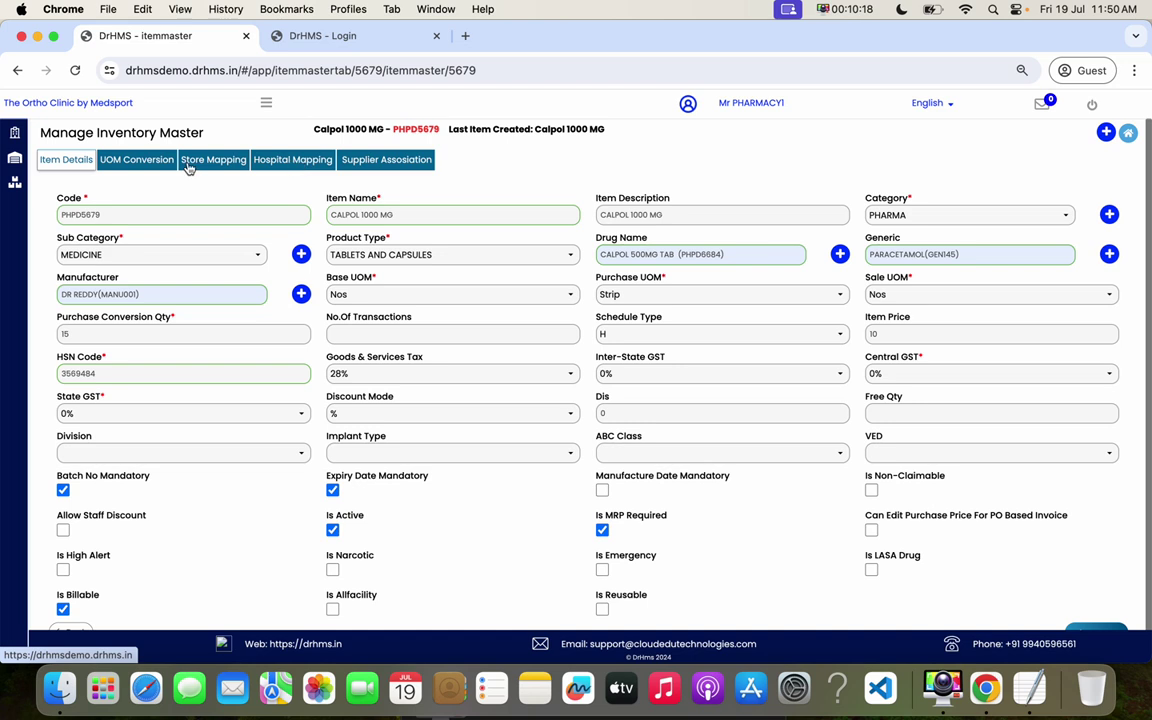
- Add a Sun Pharma supplier mapping to Calpol 1000 MG at rank 3
{"action": "left_click", "coordinate": [371, 162]}
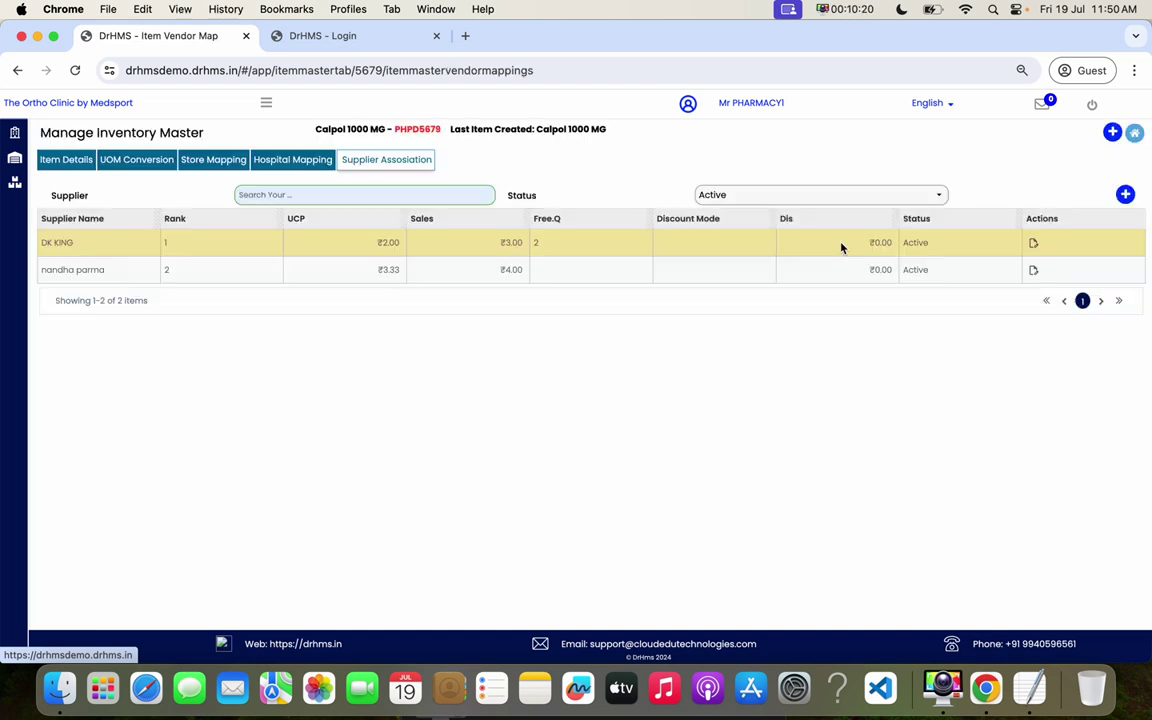
{"action": "left_click", "coordinate": [1123, 194]}
{"action": "left_click", "coordinate": [856, 147]}
{"action": "type", "text": "sun"}
{"action": "left_click", "coordinate": [633, 186]}
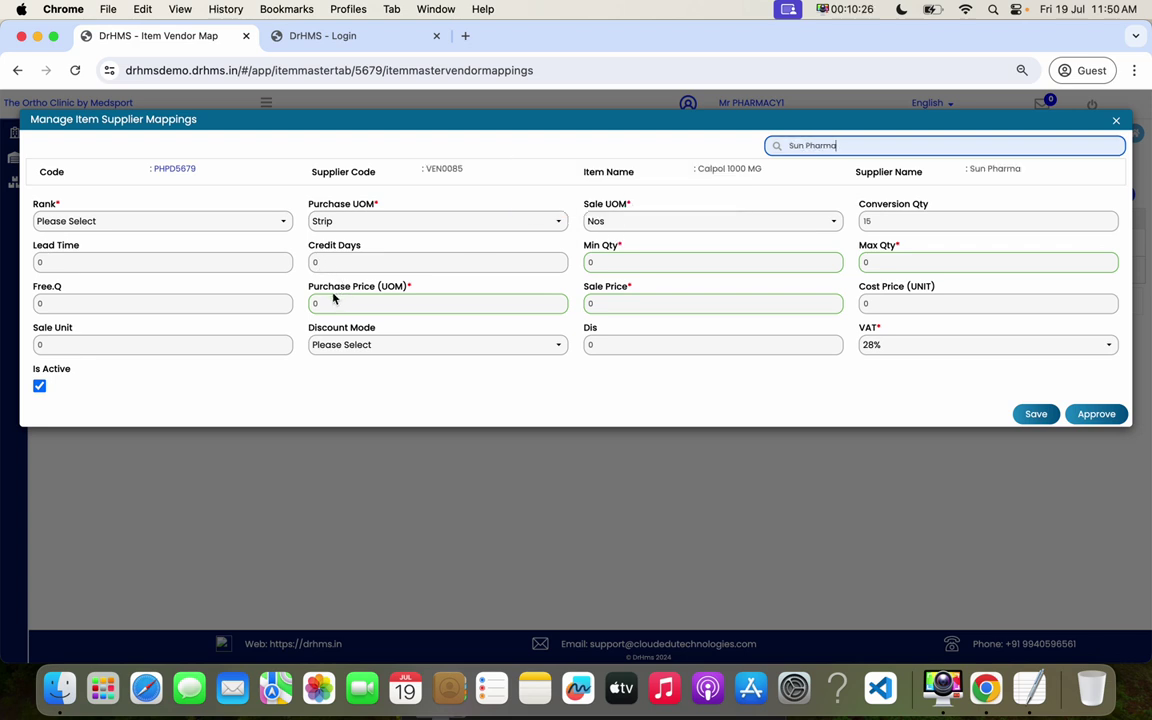
{"action": "left_click", "coordinate": [107, 221]}
{"action": "left_click", "coordinate": [163, 292]}
- Enter quantities 10–100, purchase price 35 and sale price 45, then approve the mapping
{"action": "left_click", "coordinate": [342, 264]}
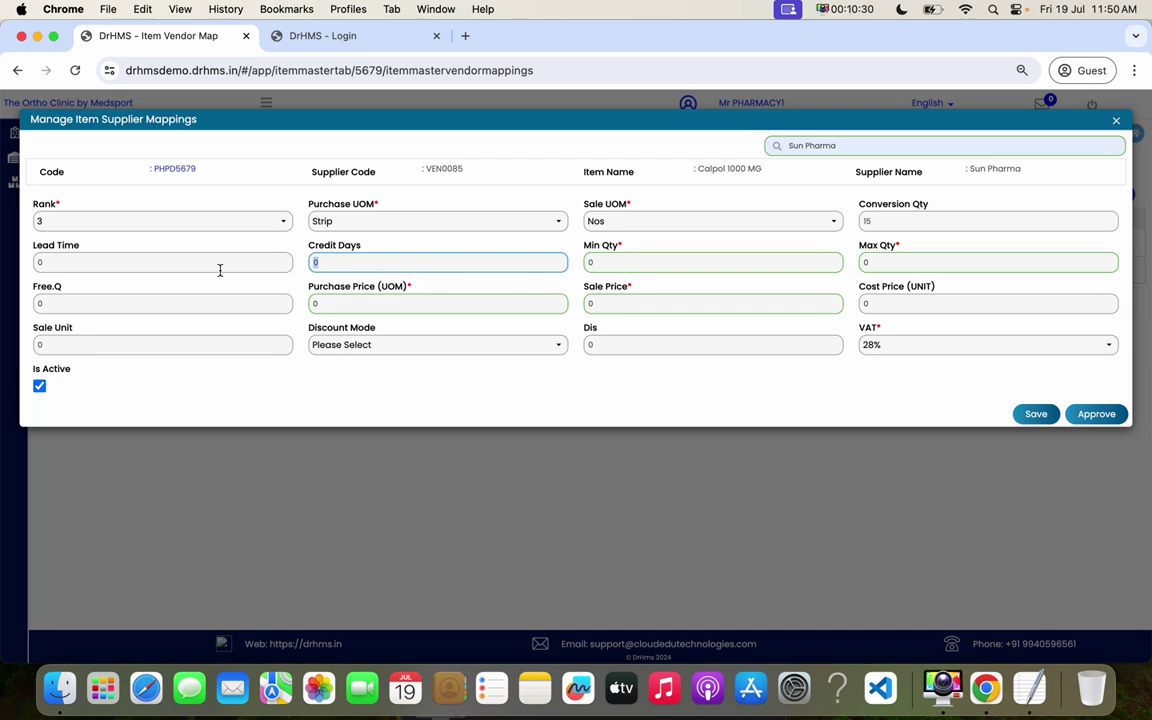
{"action": "left_click", "coordinate": [586, 263]}
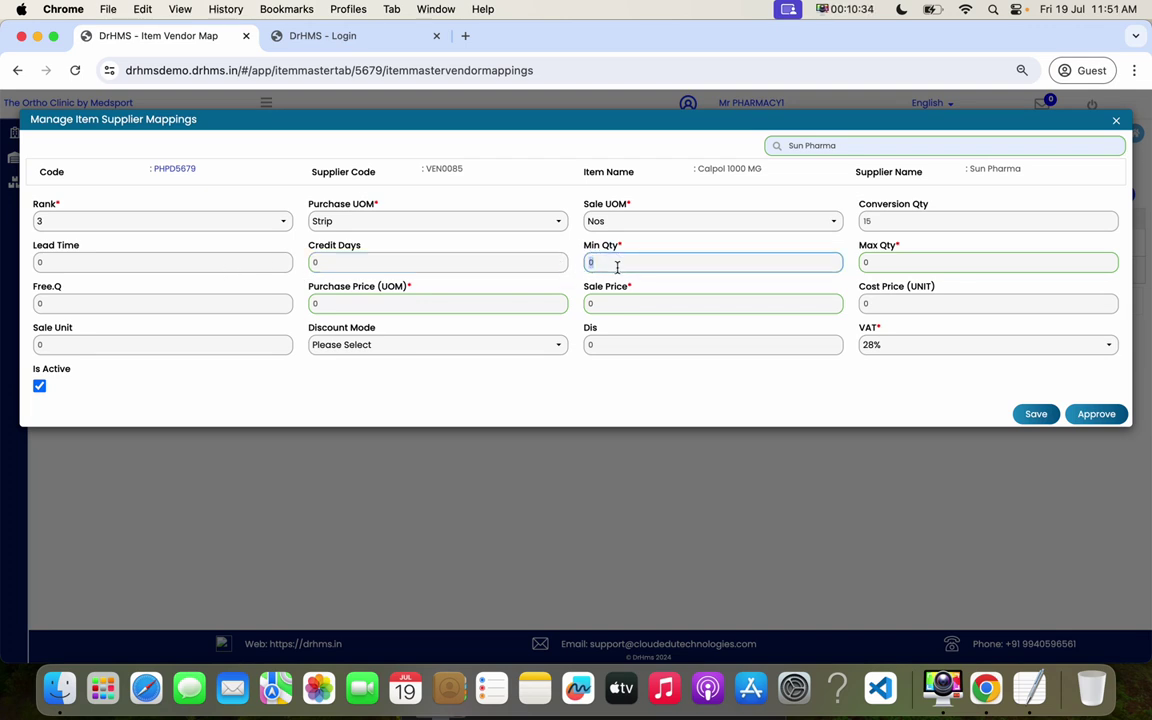
{"action": "key", "text": "Tab"}
{"action": "type", "text": "100"}
{"action": "left_click", "coordinate": [298, 304]}
{"action": "type", "text": "35"}
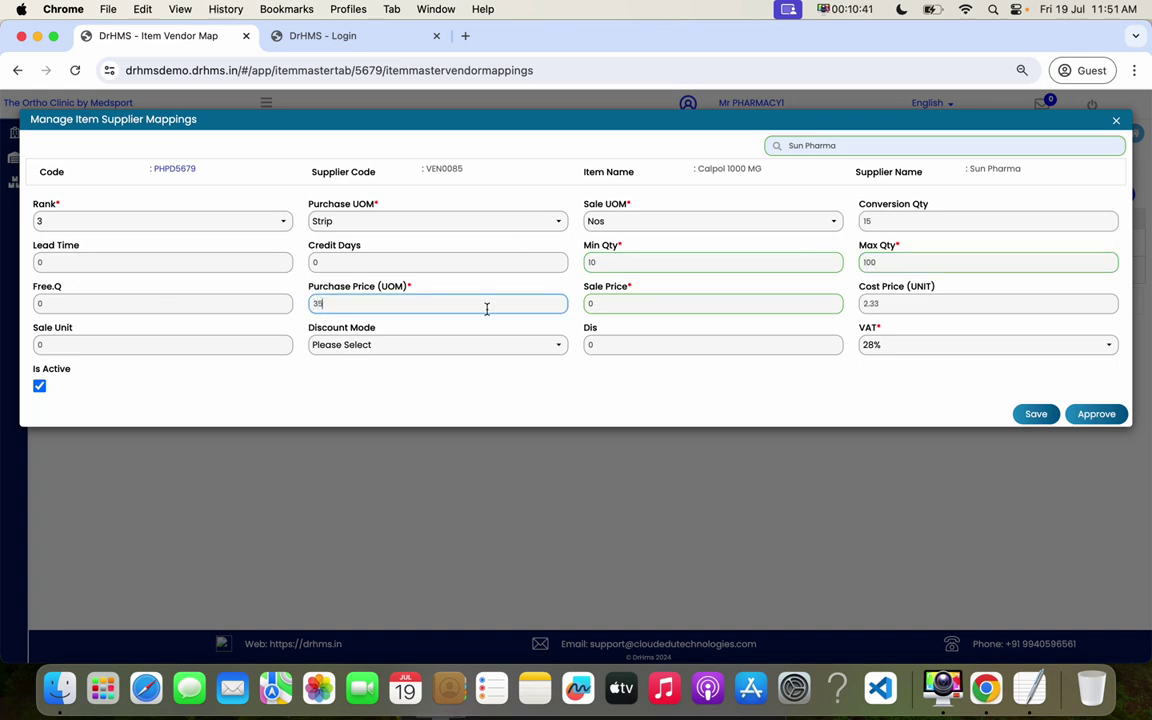
{"action": "left_click", "coordinate": [576, 303]}
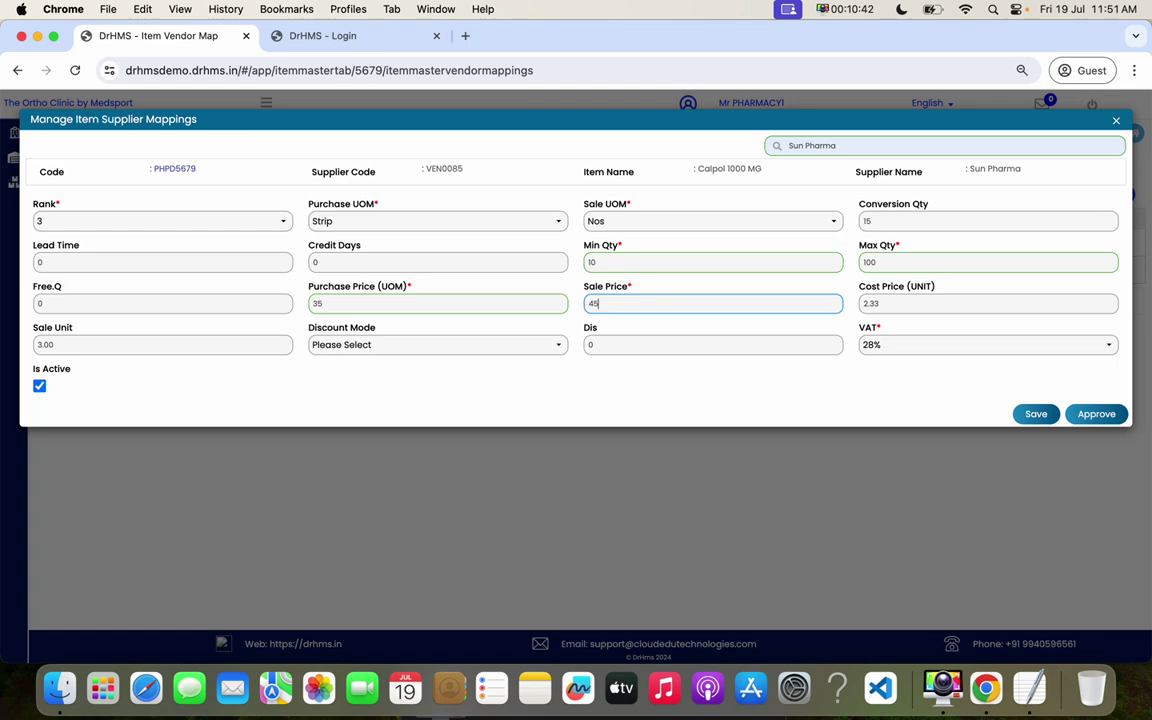
{"action": "left_click", "coordinate": [1097, 414]}
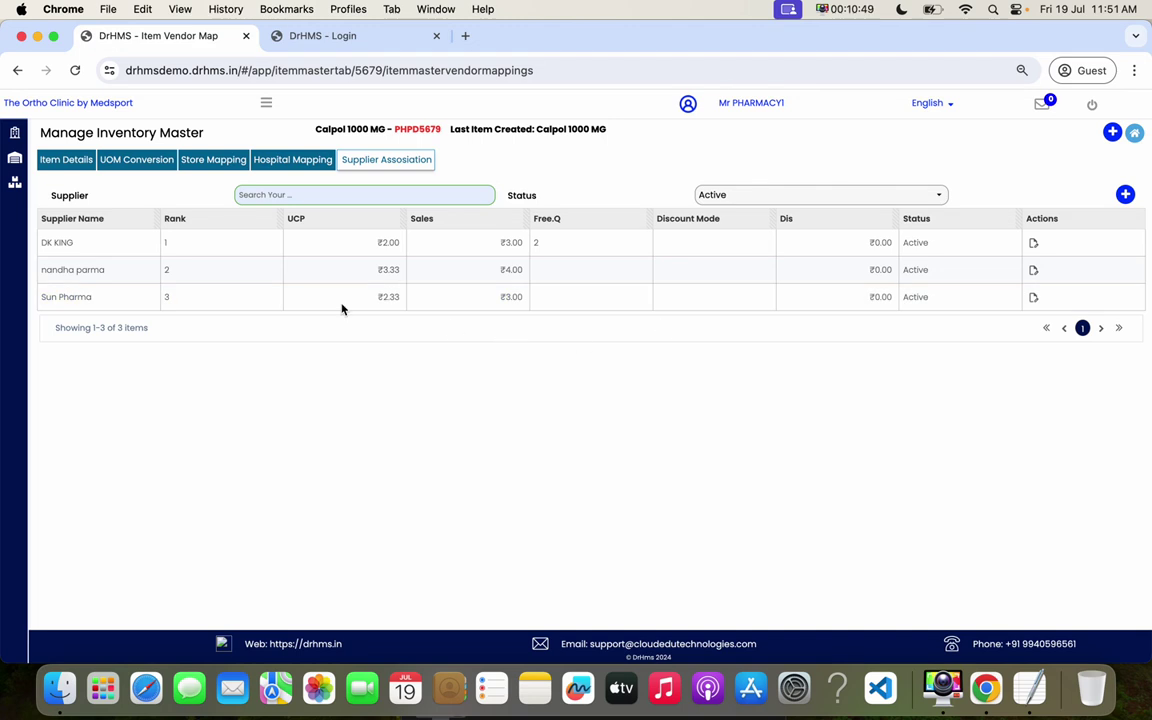
- Open the Inventory Masters dashboard and browse the Product Types and Units of Measurement lists
{"action": "left_click", "coordinate": [266, 102]}
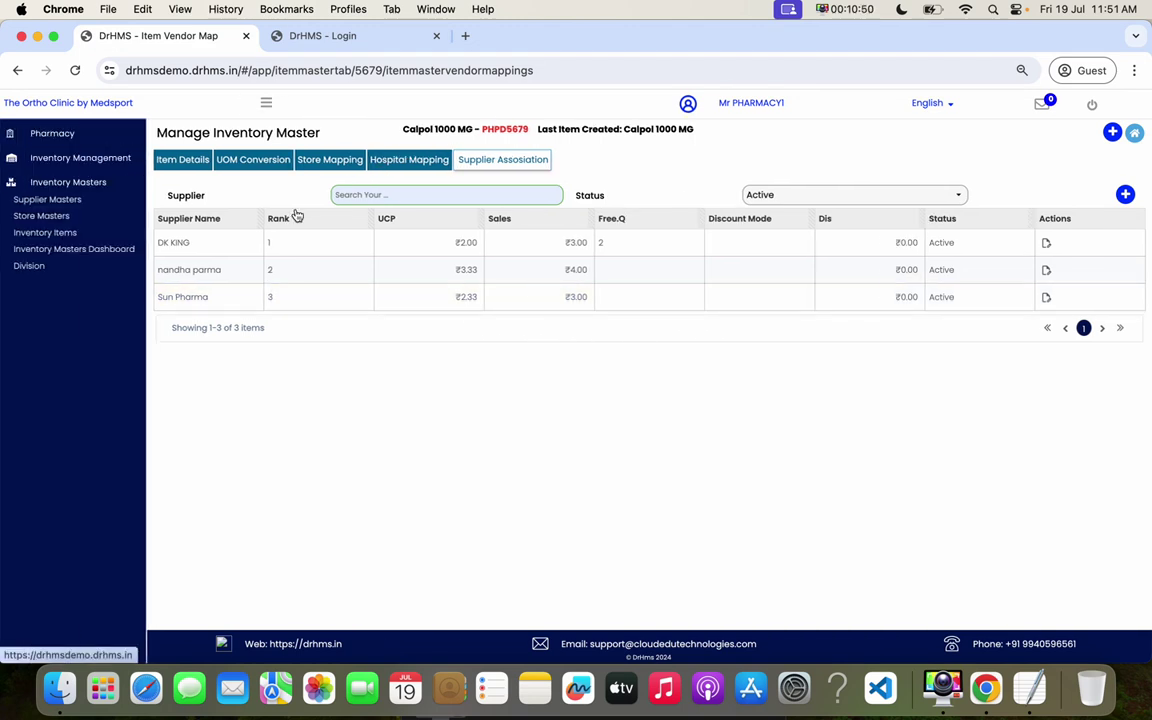
{"action": "left_click", "coordinate": [86, 254]}
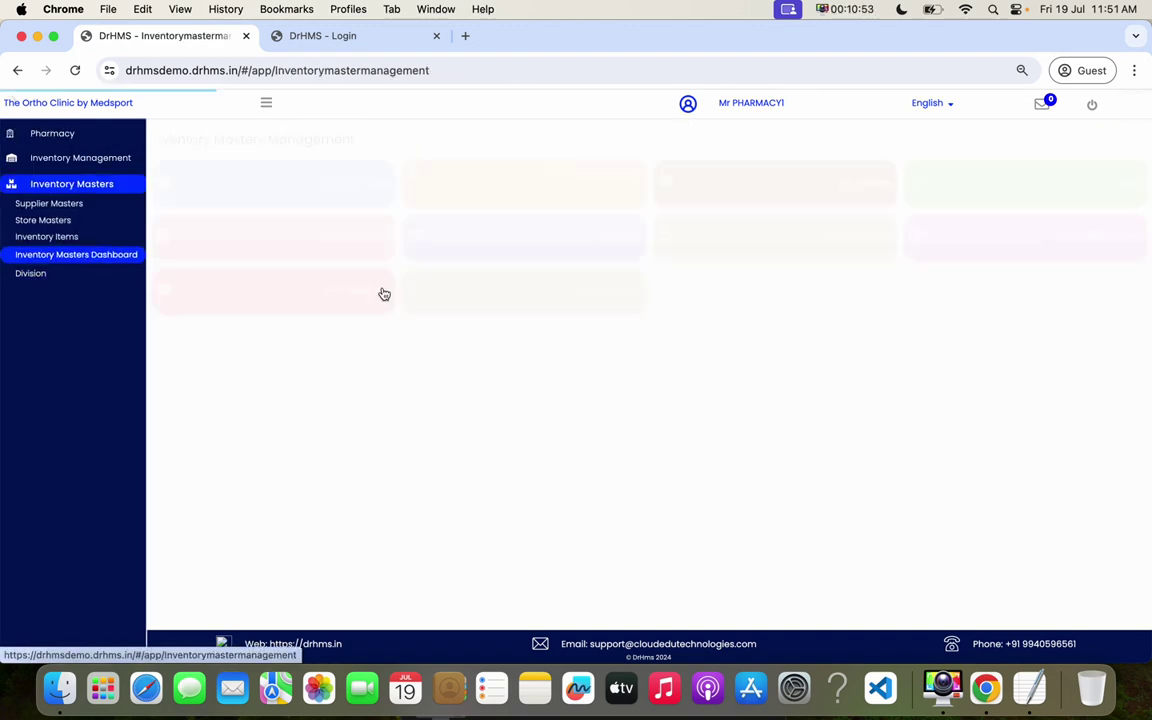
{"action": "left_click", "coordinate": [259, 181]}
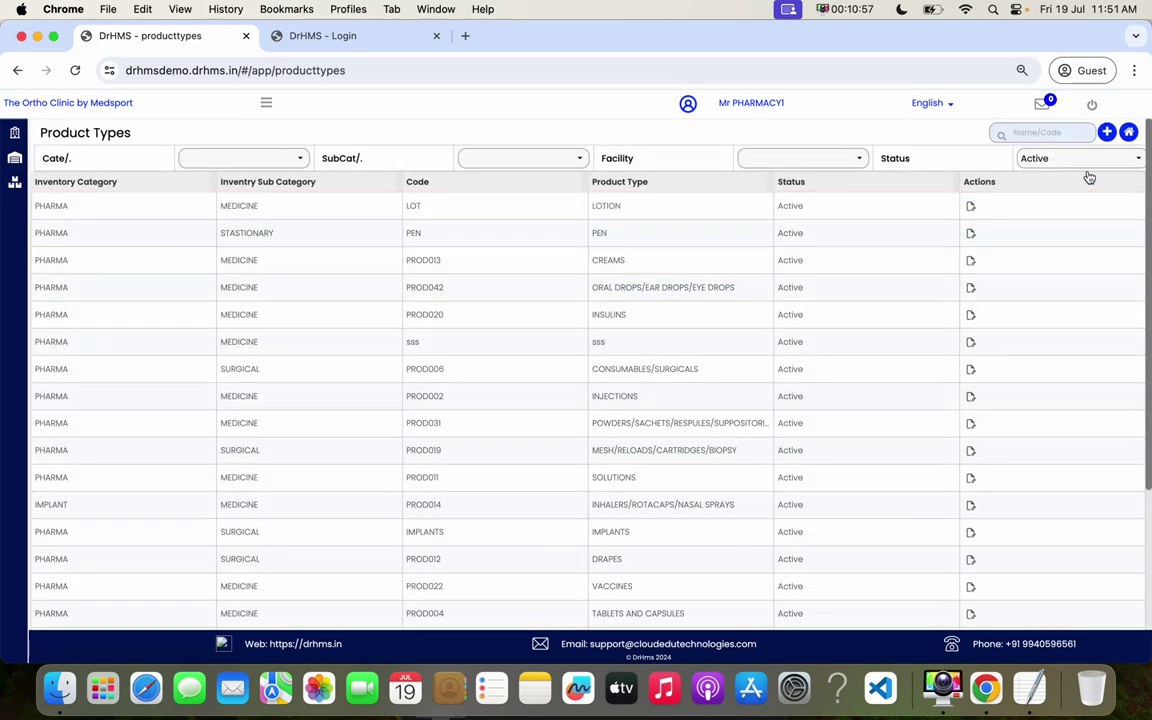
{"action": "left_click", "coordinate": [1107, 133]}
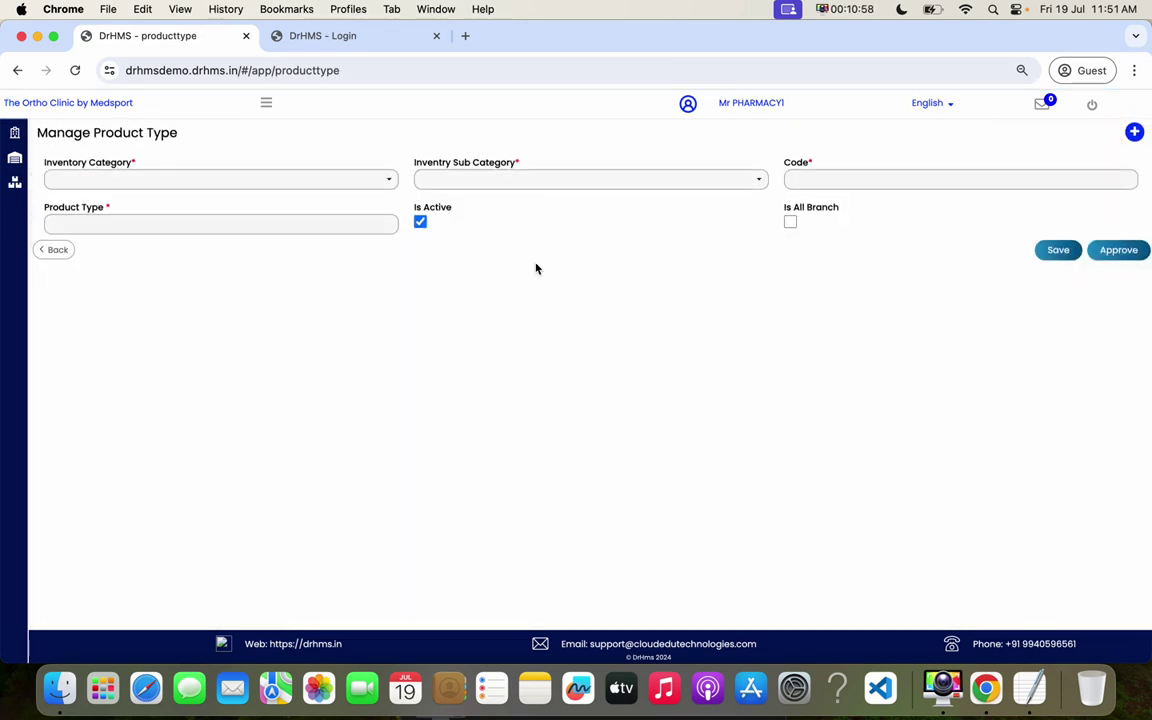
{"action": "left_click", "coordinate": [66, 251]}
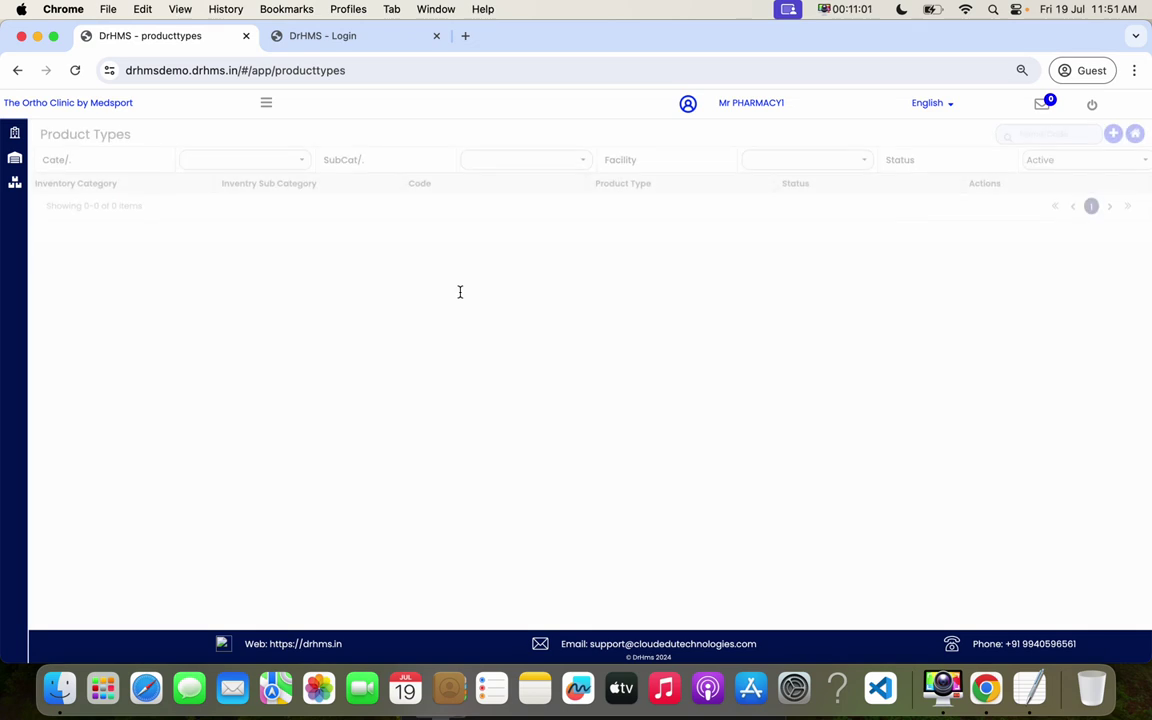
{"action": "left_click", "coordinate": [1128, 134]}
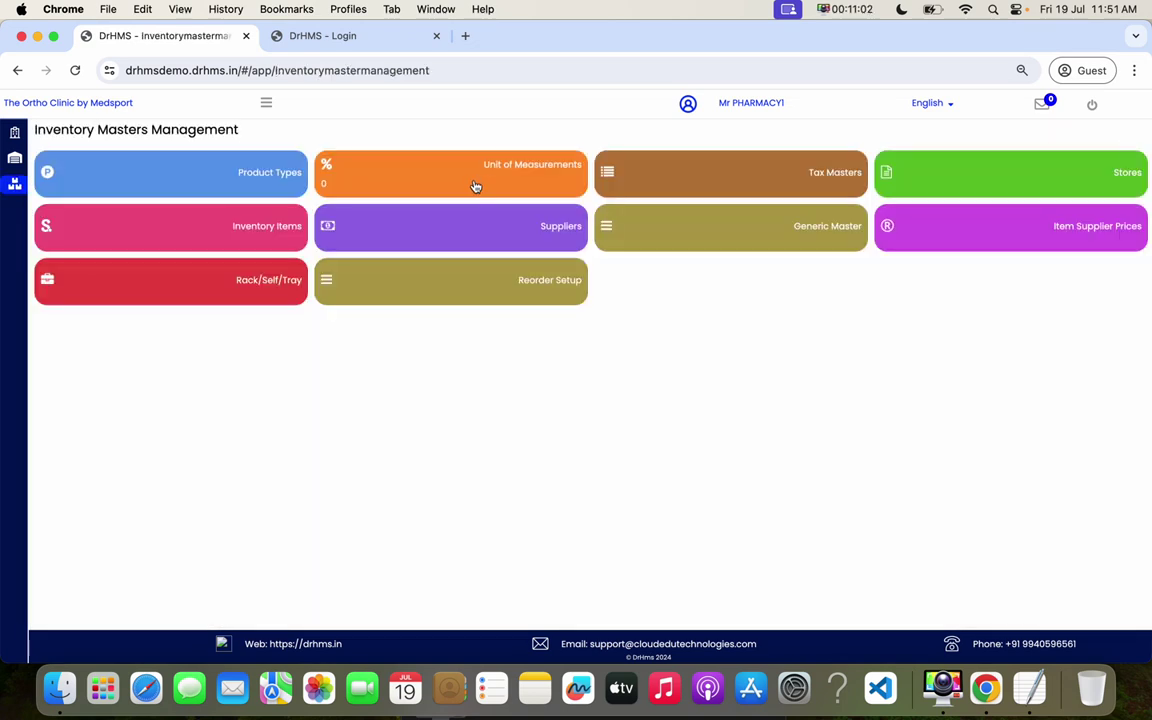
{"action": "left_click", "coordinate": [504, 172]}
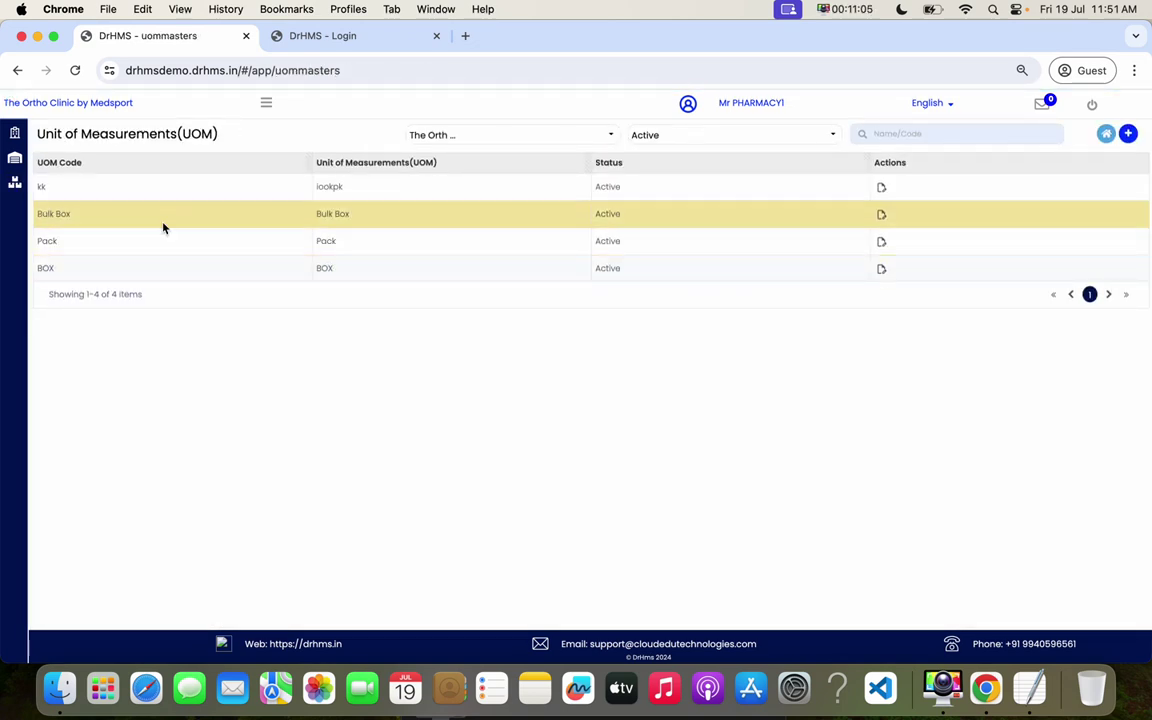
{"action": "left_click", "coordinate": [1107, 136]}
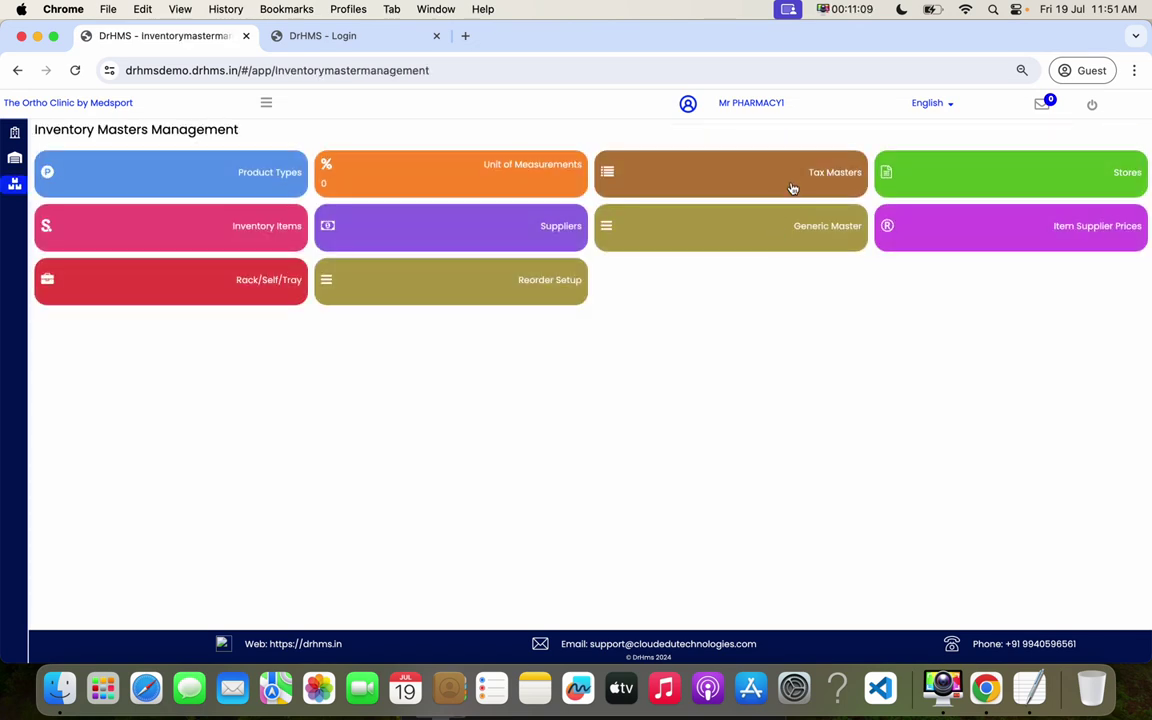
- Review the GST Tax Masters, Store Masters and Inventory Items lists from the dashboard
{"action": "left_click", "coordinate": [799, 181]}
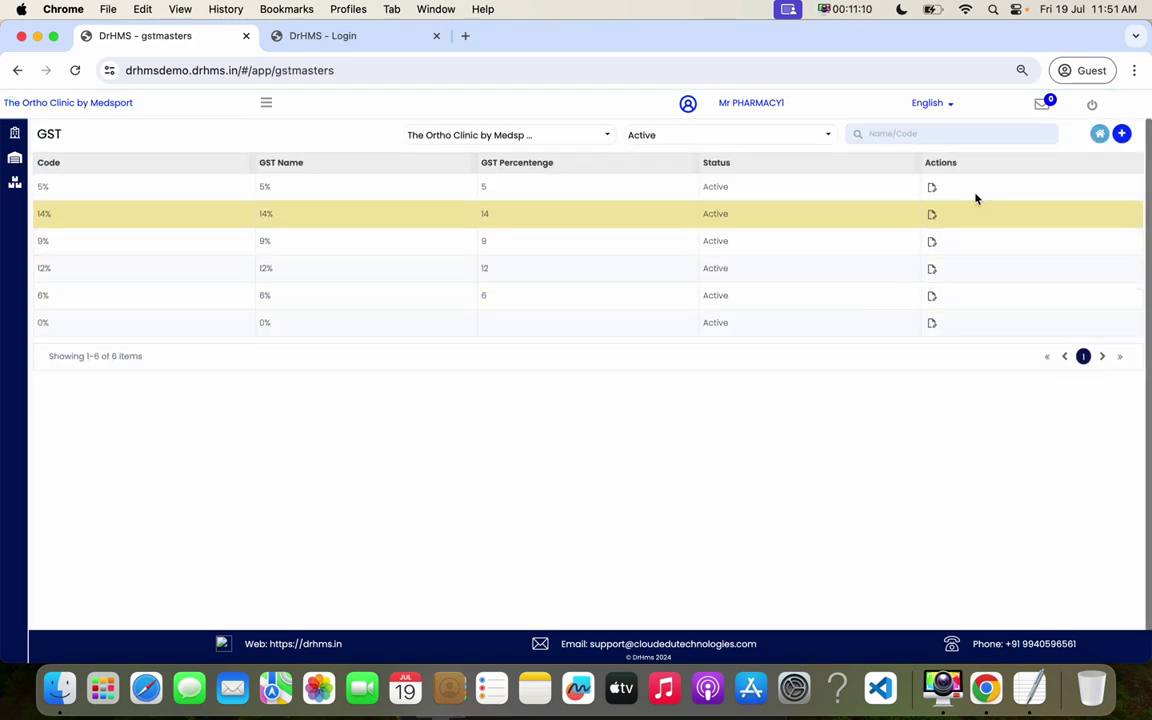
{"action": "left_click", "coordinate": [1100, 134]}
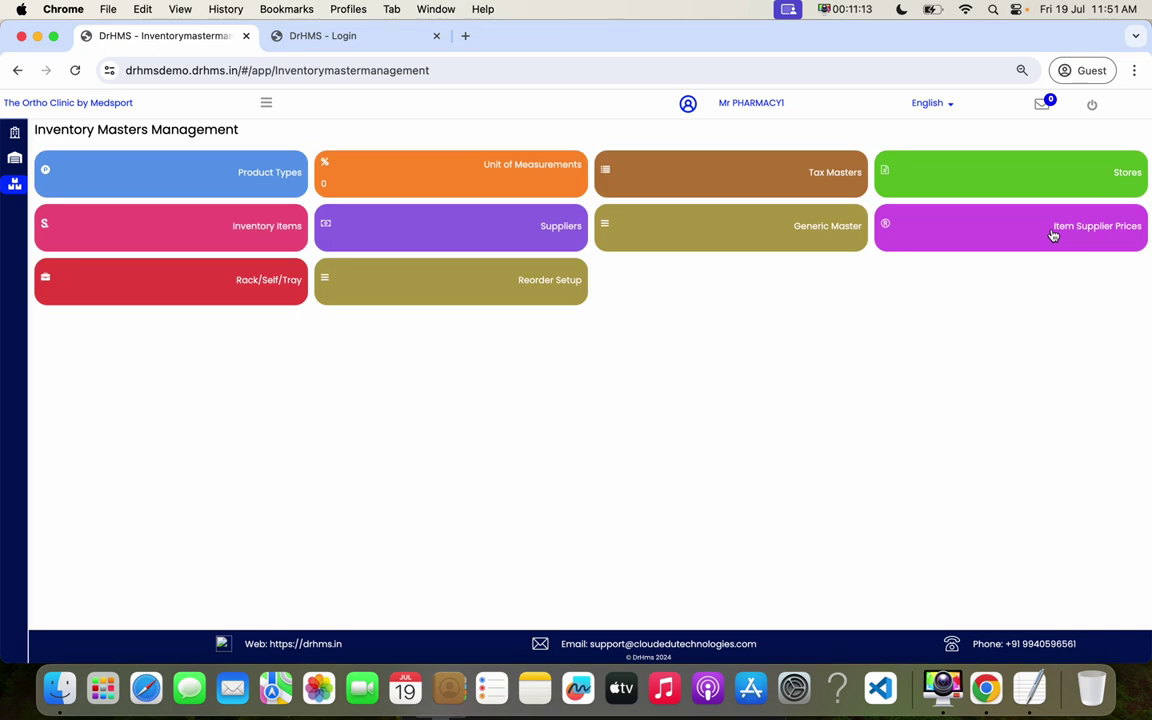
{"action": "left_click", "coordinate": [1105, 178]}
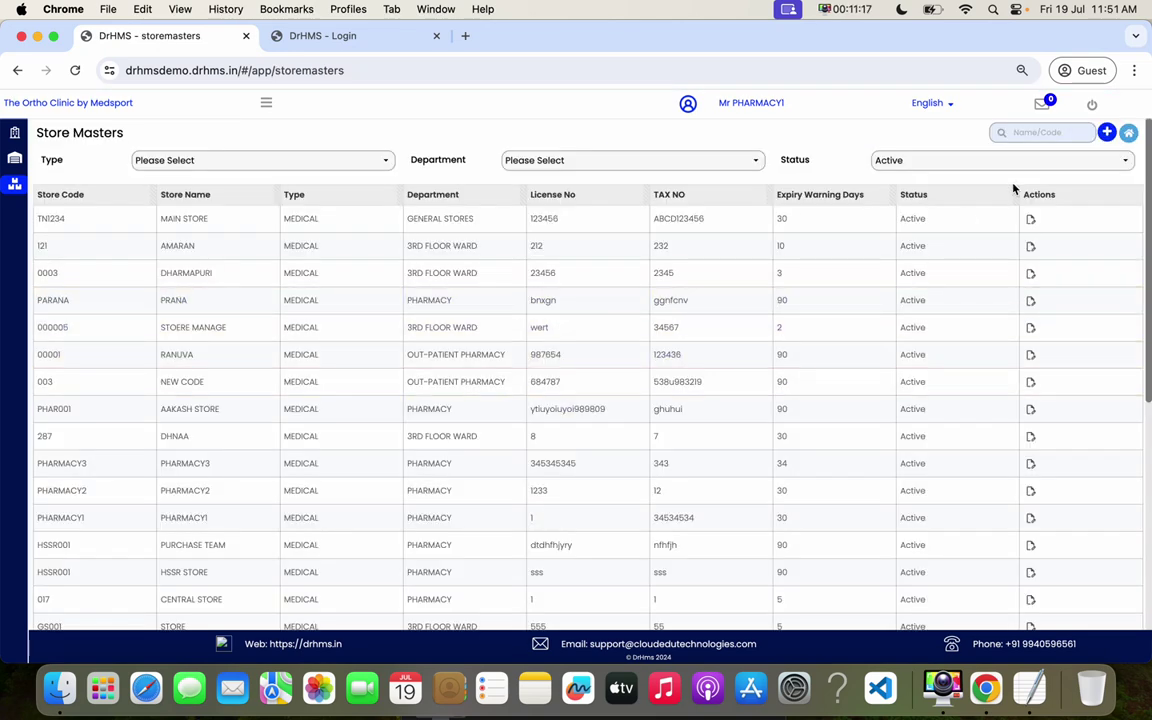
{"action": "left_click", "coordinate": [1124, 137]}
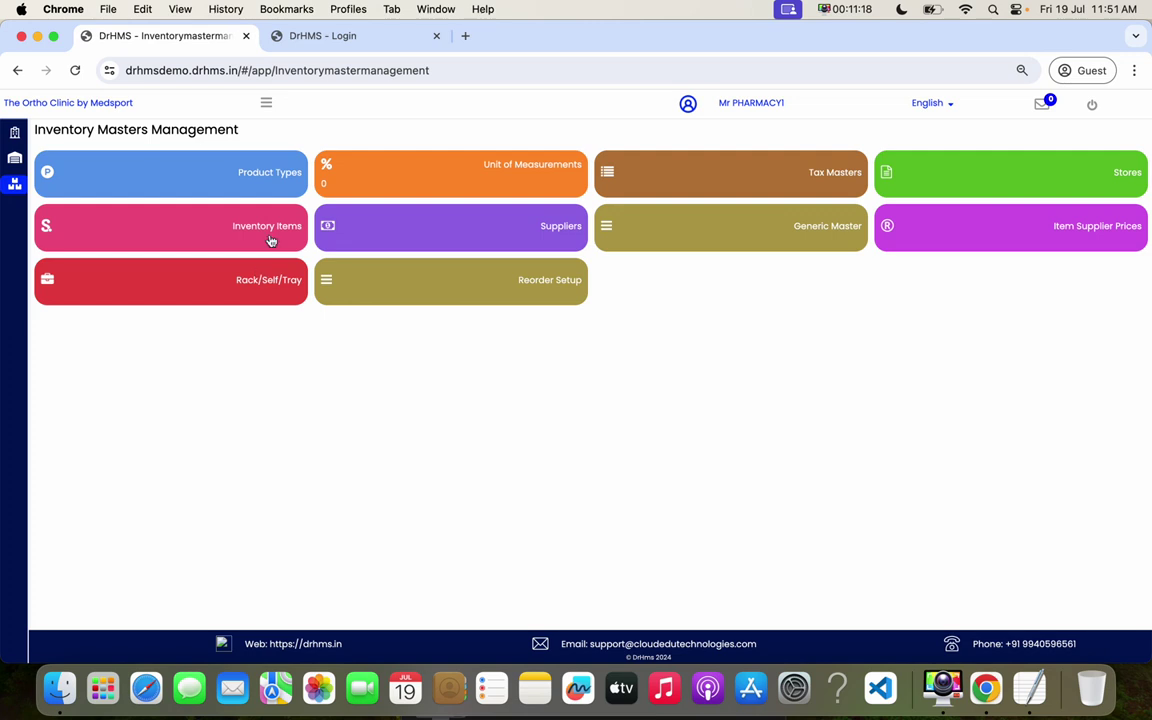
{"action": "left_click", "coordinate": [270, 240]}
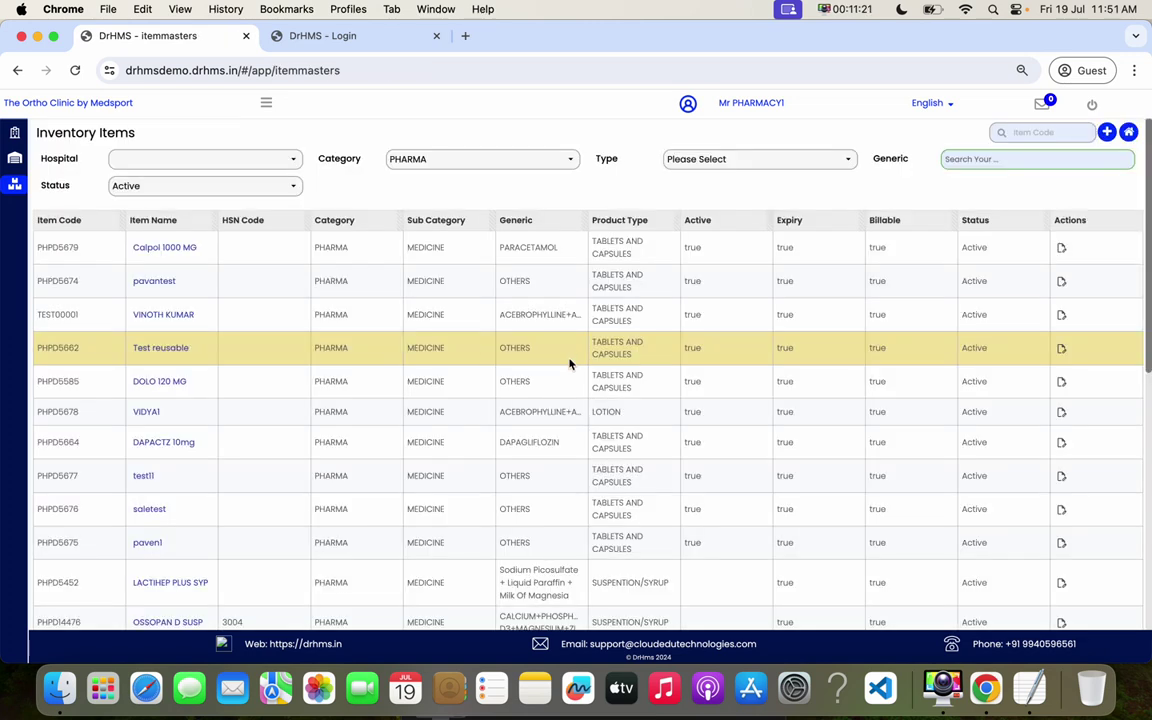
{"action": "left_click", "coordinate": [1128, 132]}
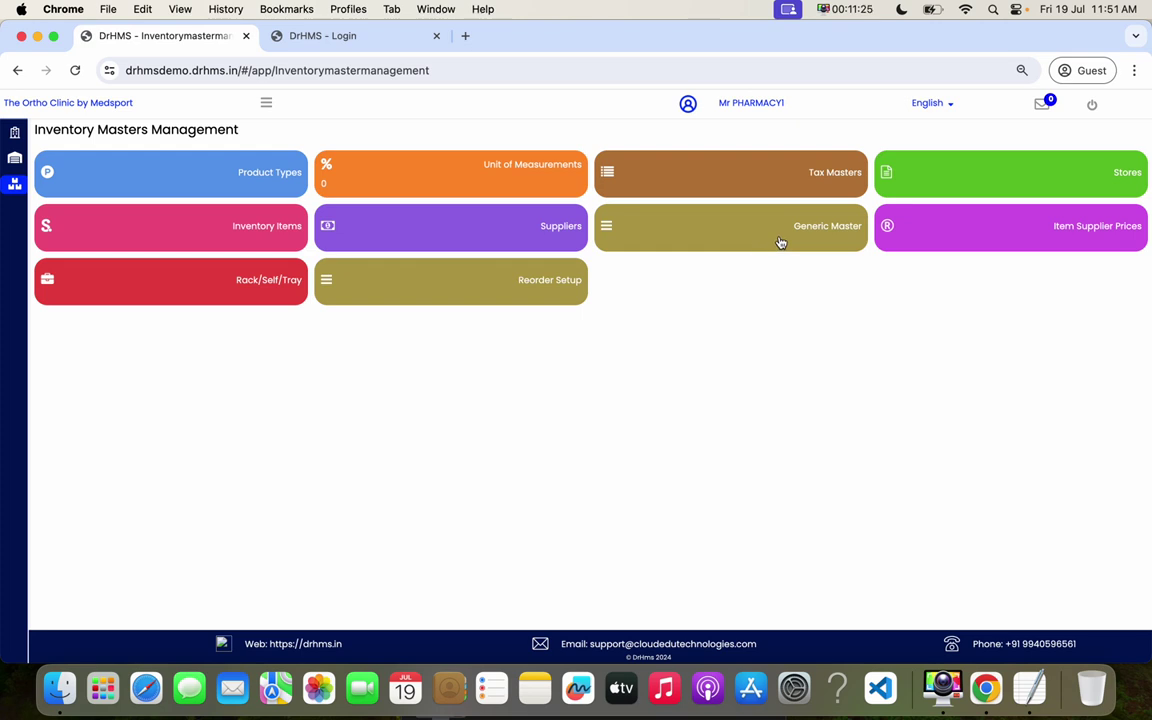
- Look at the Rack/Shelf/Tray configurations, closing the new rack form unused
{"action": "left_click", "coordinate": [212, 290]}
{"action": "left_click", "coordinate": [1136, 135]}
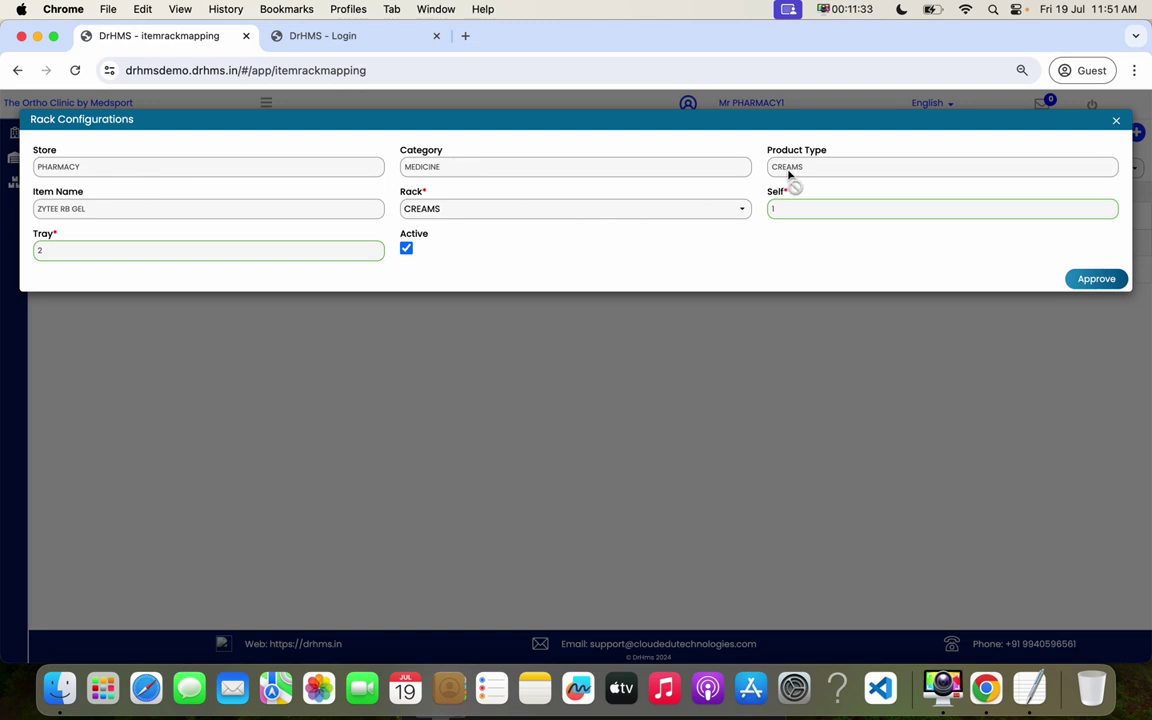
{"action": "left_click", "coordinate": [1116, 124]}
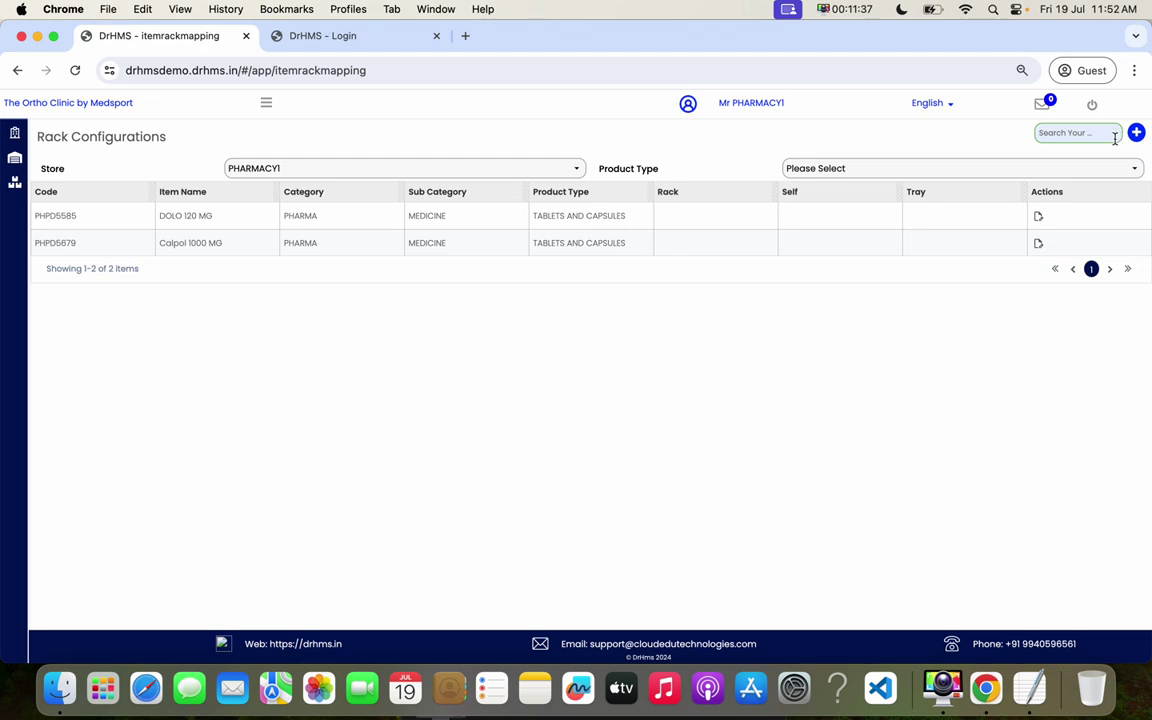
- Visit Reorder Setup from the Inventory Masters dashboard and open a blank new inventory item form
{"action": "left_click", "coordinate": [267, 106]}
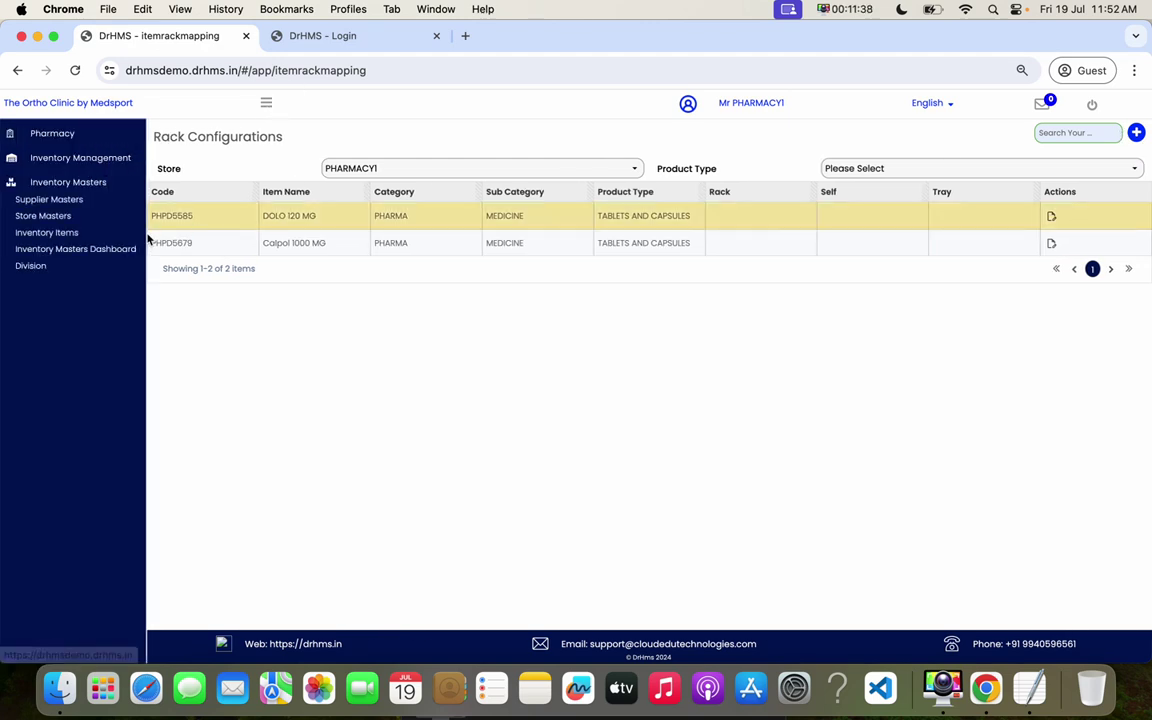
{"action": "left_click", "coordinate": [70, 249]}
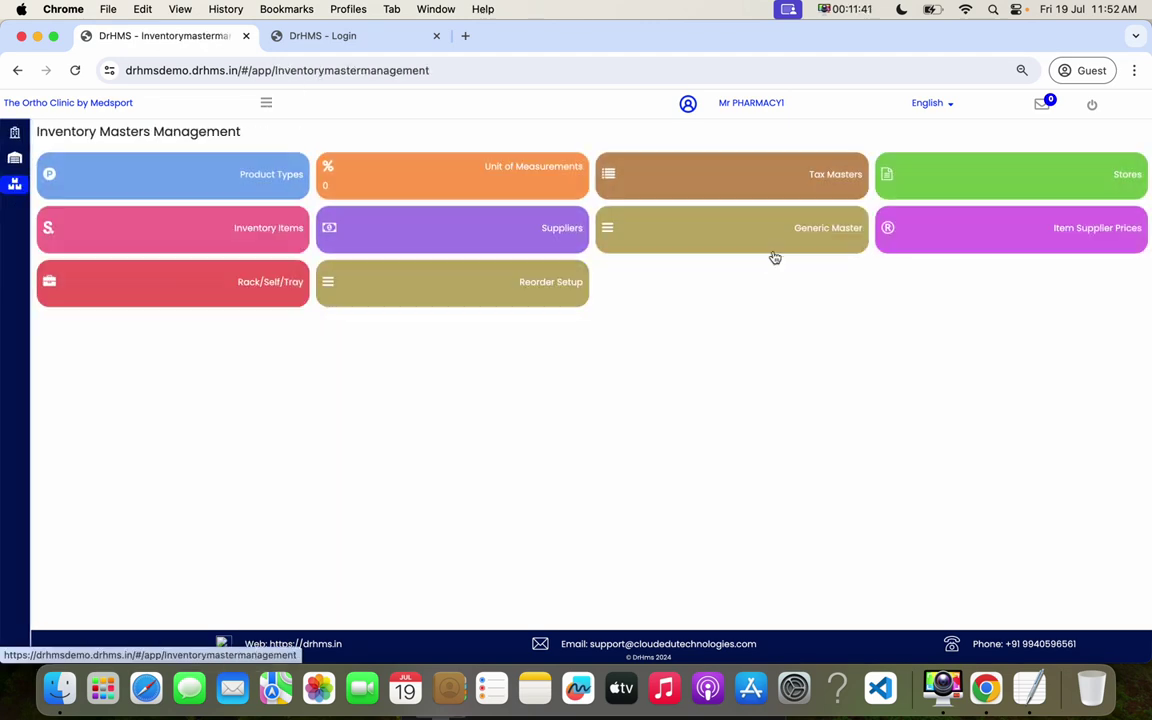
{"action": "left_click", "coordinate": [517, 290]}
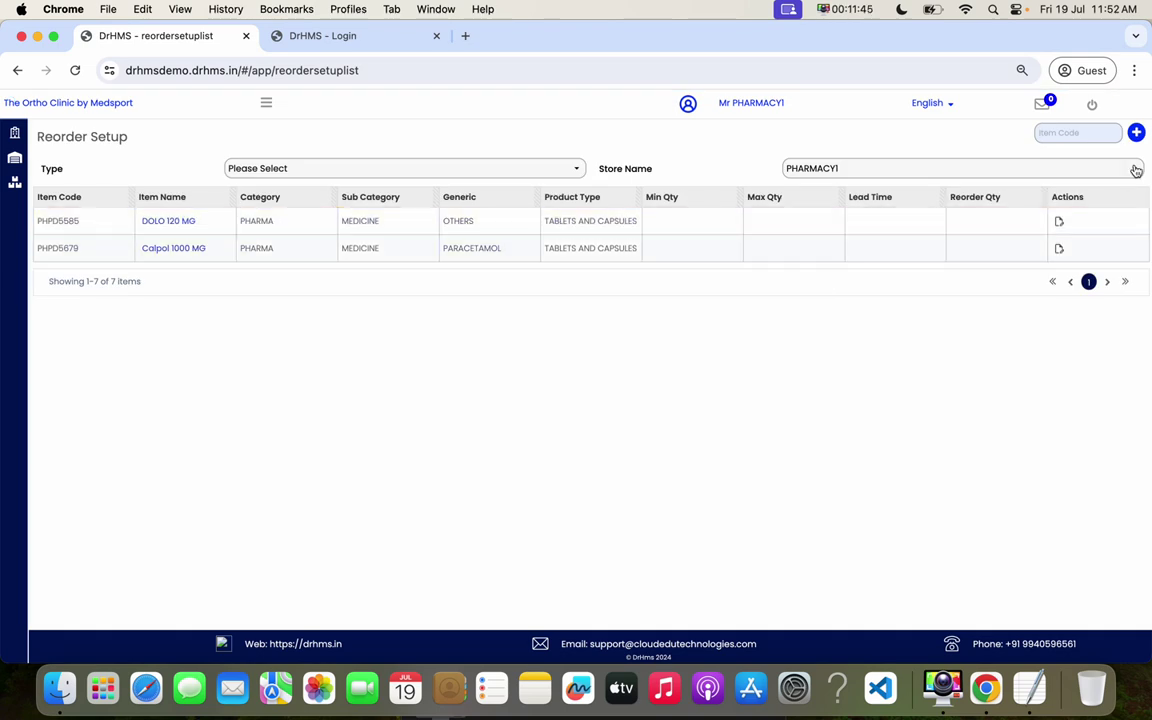
{"action": "left_click", "coordinate": [1135, 134]}
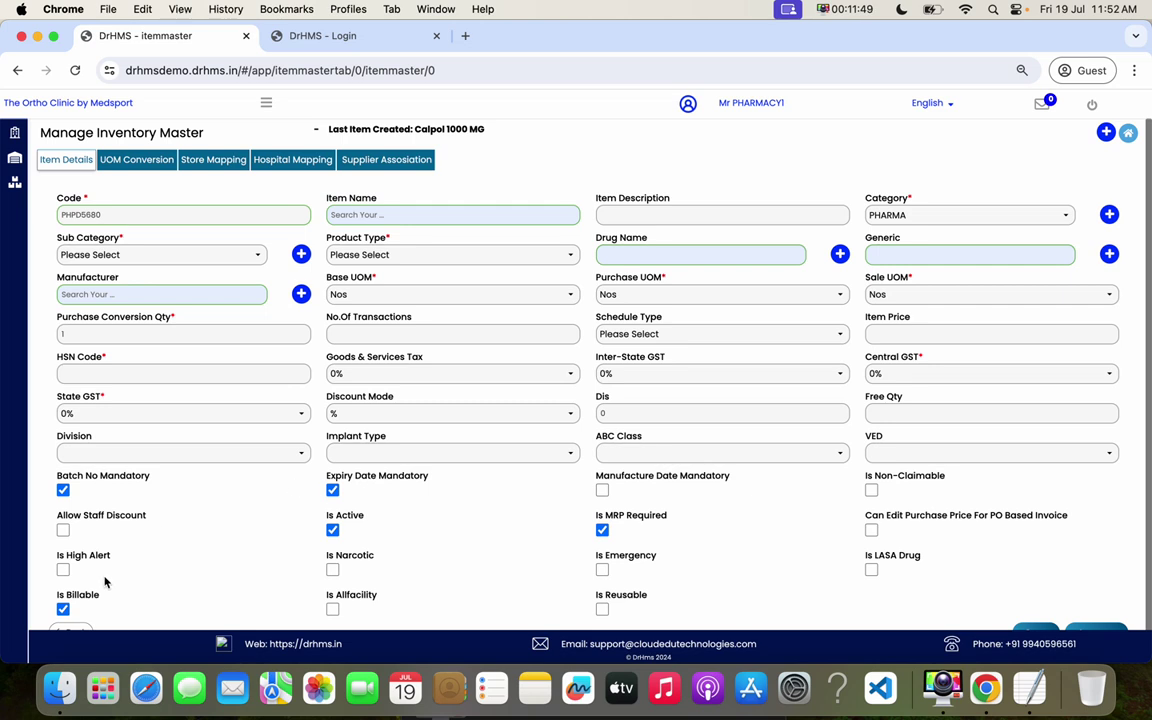
- Reopen Calpol 1000 MG from Inventory Items, then go back to Inventory Masters Management
{"action": "left_click", "coordinate": [69, 631]}
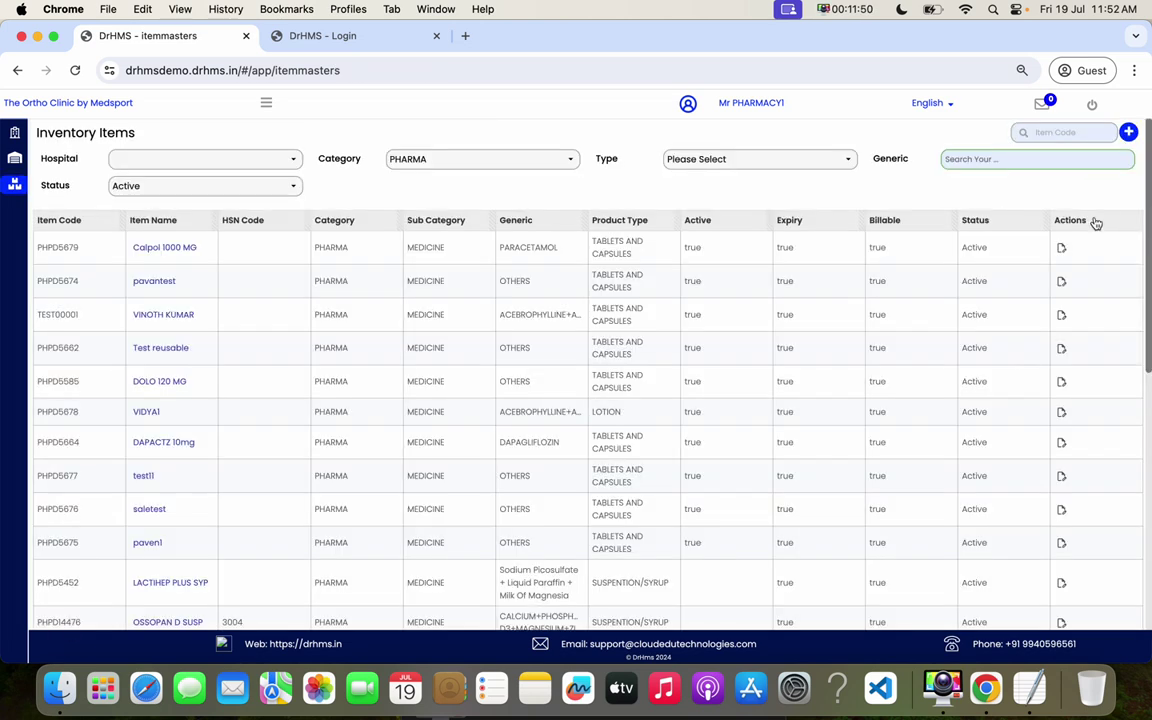
{"action": "left_click", "coordinate": [1063, 249]}
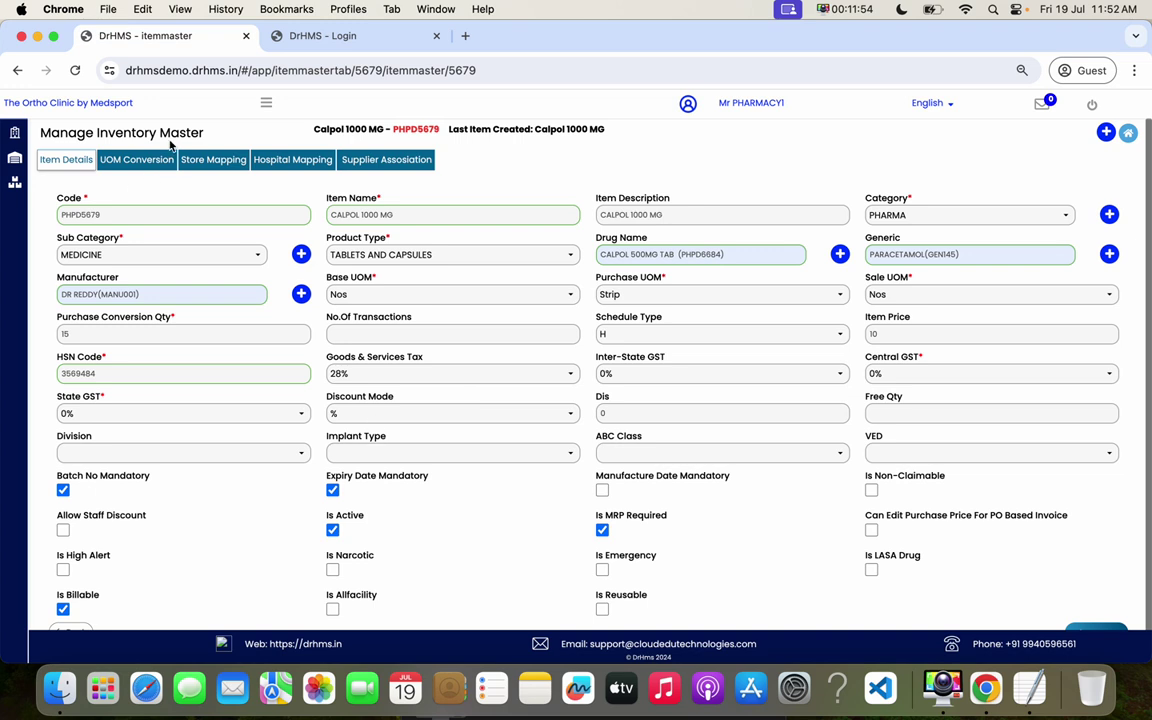
{"action": "left_click", "coordinate": [266, 105]}
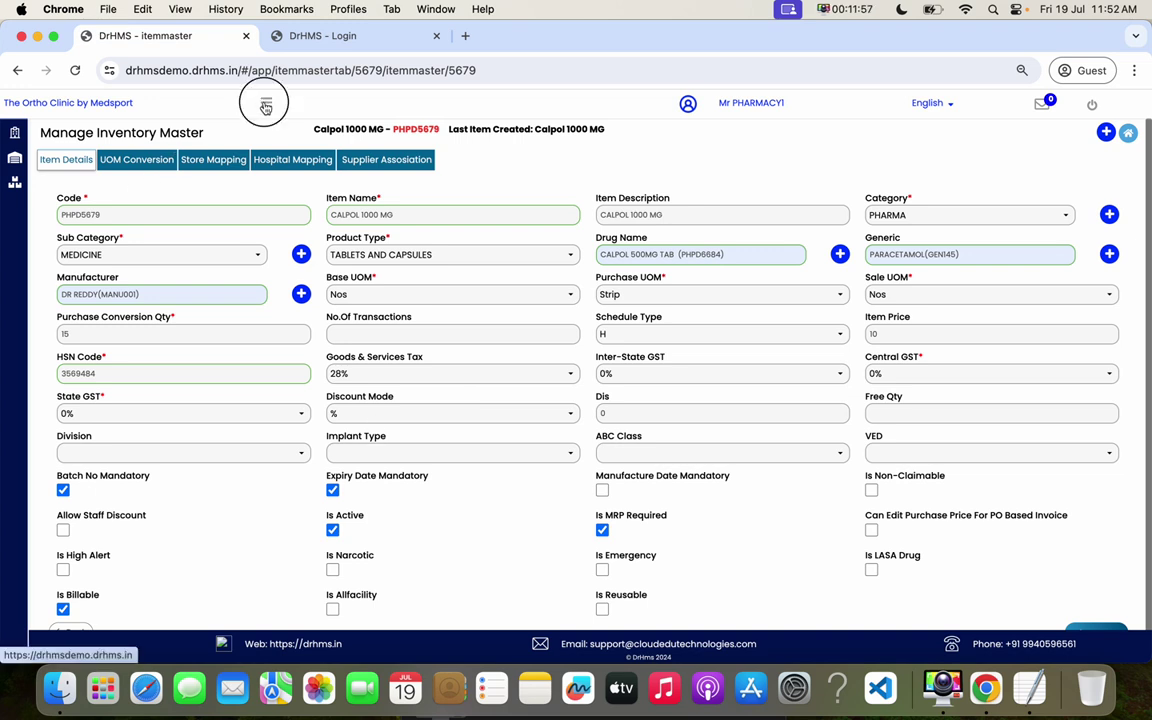
{"action": "left_click", "coordinate": [87, 249]}
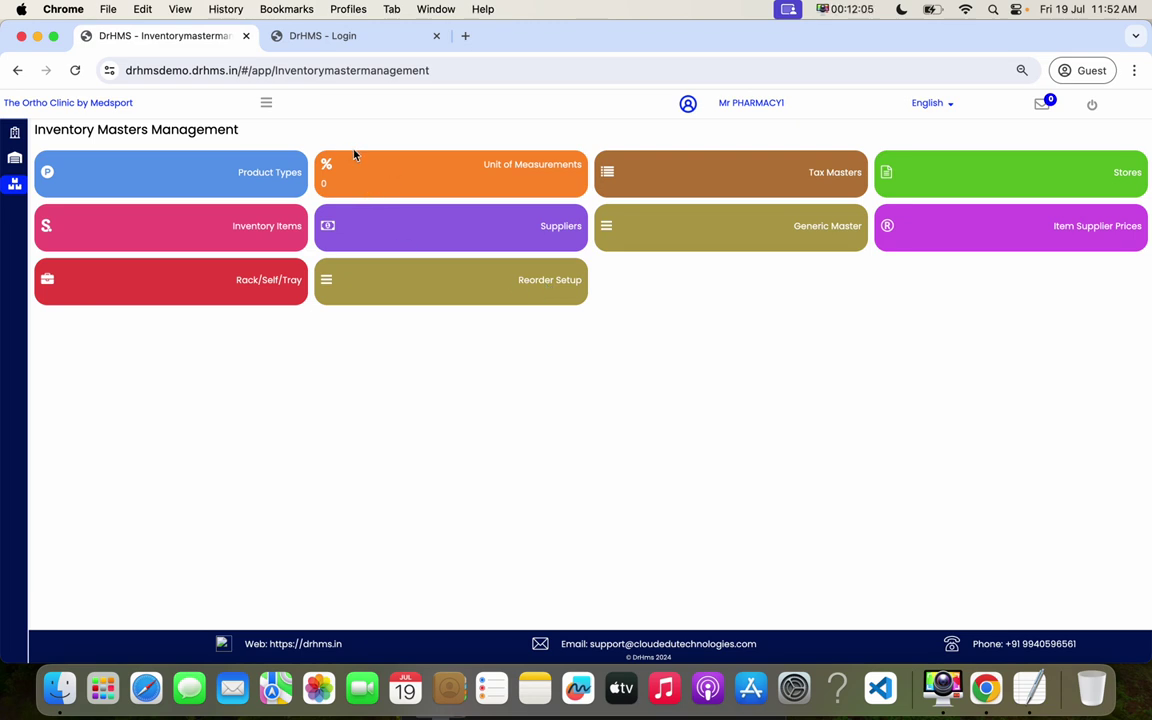
{"action": "left_click", "coordinate": [266, 104]}
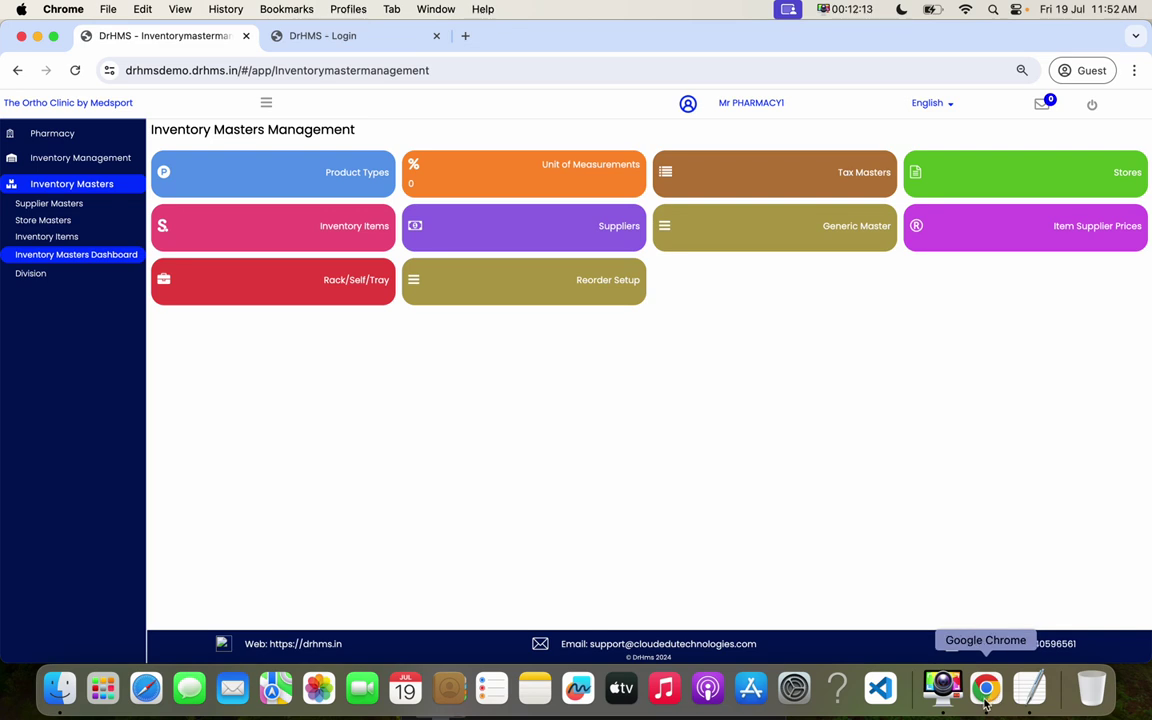
- Open Inventory Training Video.docx, highlight the Purchase Order, Barcode Function and Direct GRN topics, then minimize it
{"action": "left_click", "coordinate": [59, 688]}
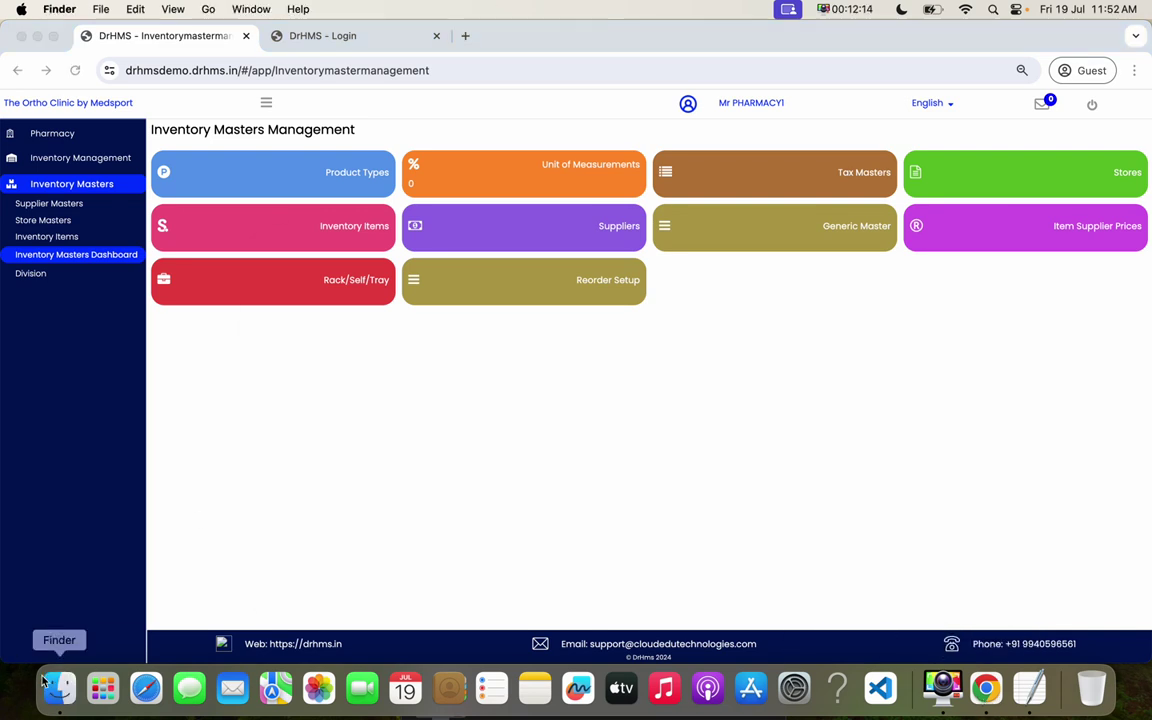
{"action": "double_click", "coordinate": [546, 358]}
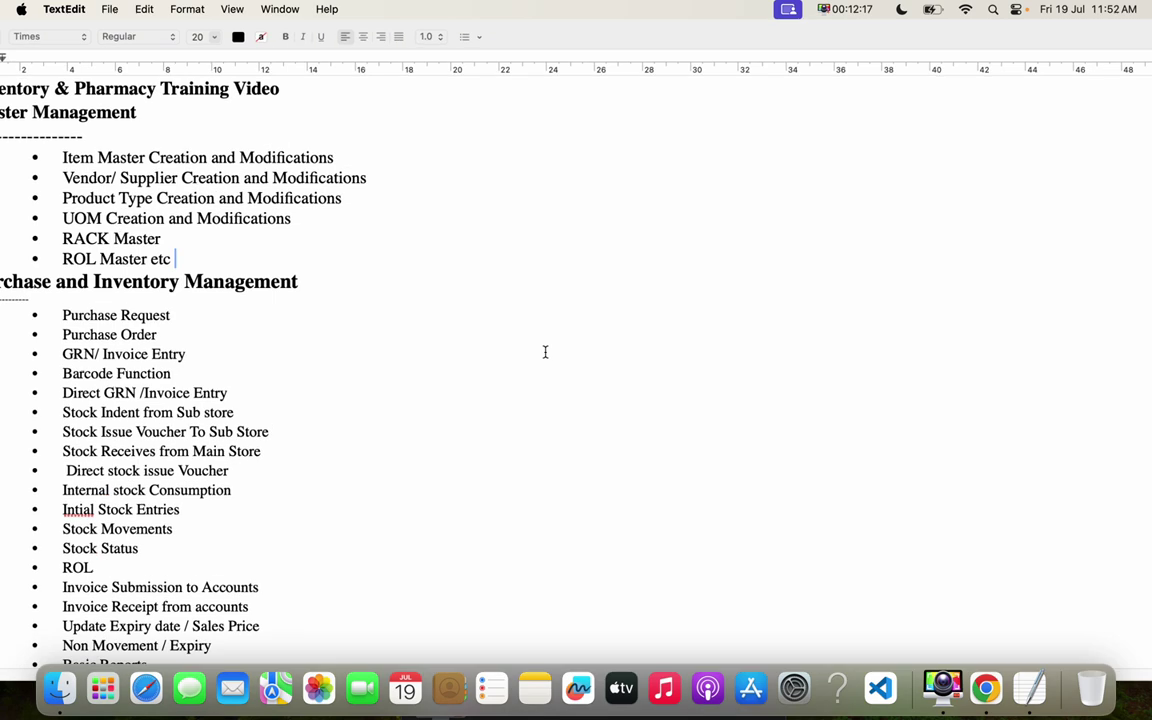
{"action": "left_click", "coordinate": [169, 336]}
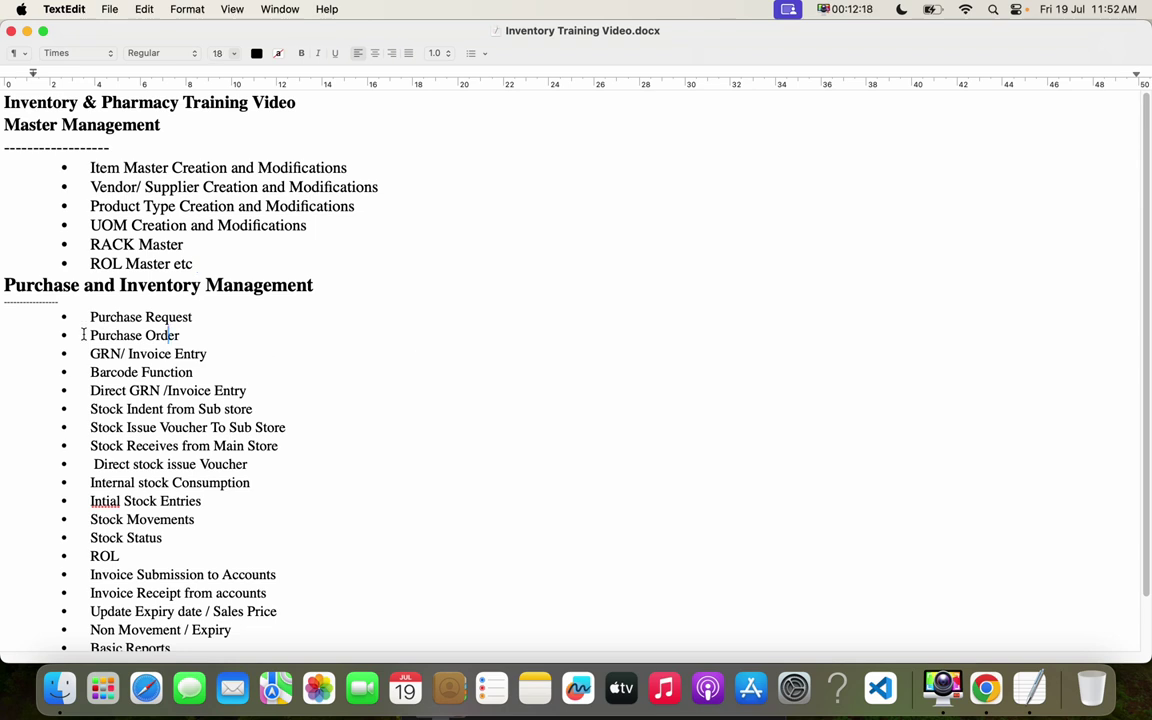
{"action": "left_click_drag", "start_coordinate": [83, 321], "coordinate": [258, 478]}
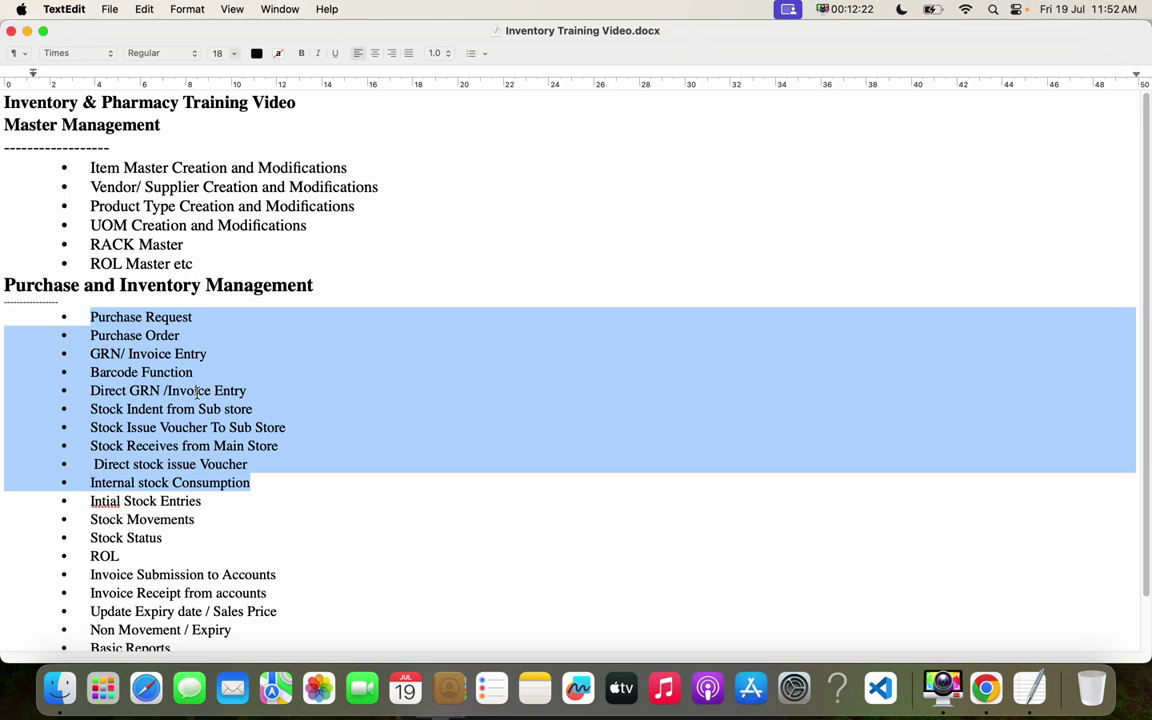
{"action": "left_click", "coordinate": [180, 335]}
{"action": "left_click_drag", "start_coordinate": [180, 335], "coordinate": [215, 351]}
{"action": "left_click_drag", "start_coordinate": [93, 373], "coordinate": [202, 374]}
{"action": "left_click", "coordinate": [176, 409]}
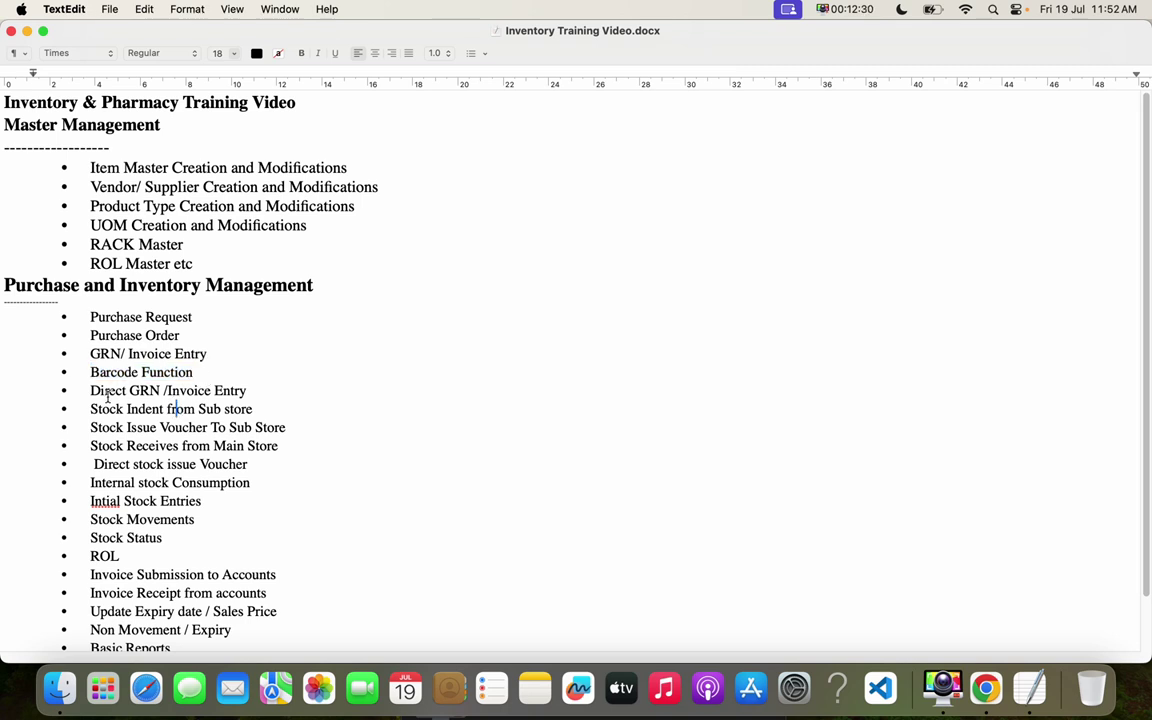
{"action": "left_click_drag", "start_coordinate": [92, 390], "coordinate": [64, 326]}
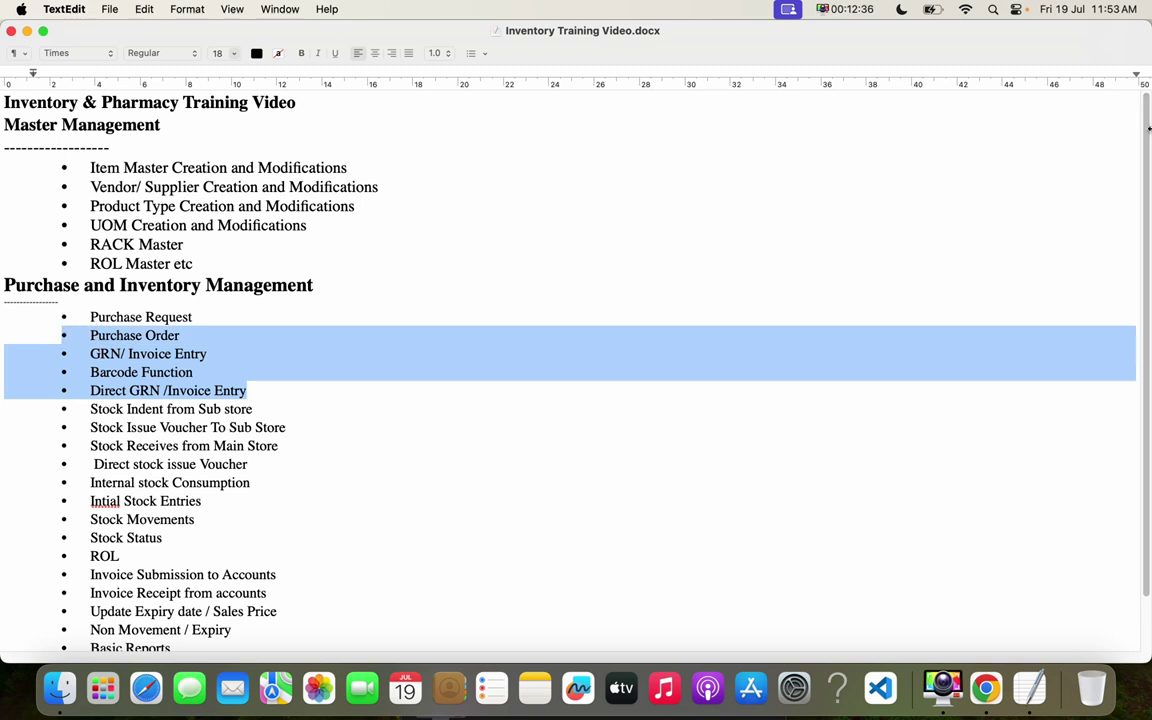
{"action": "left_click", "coordinate": [27, 33]}
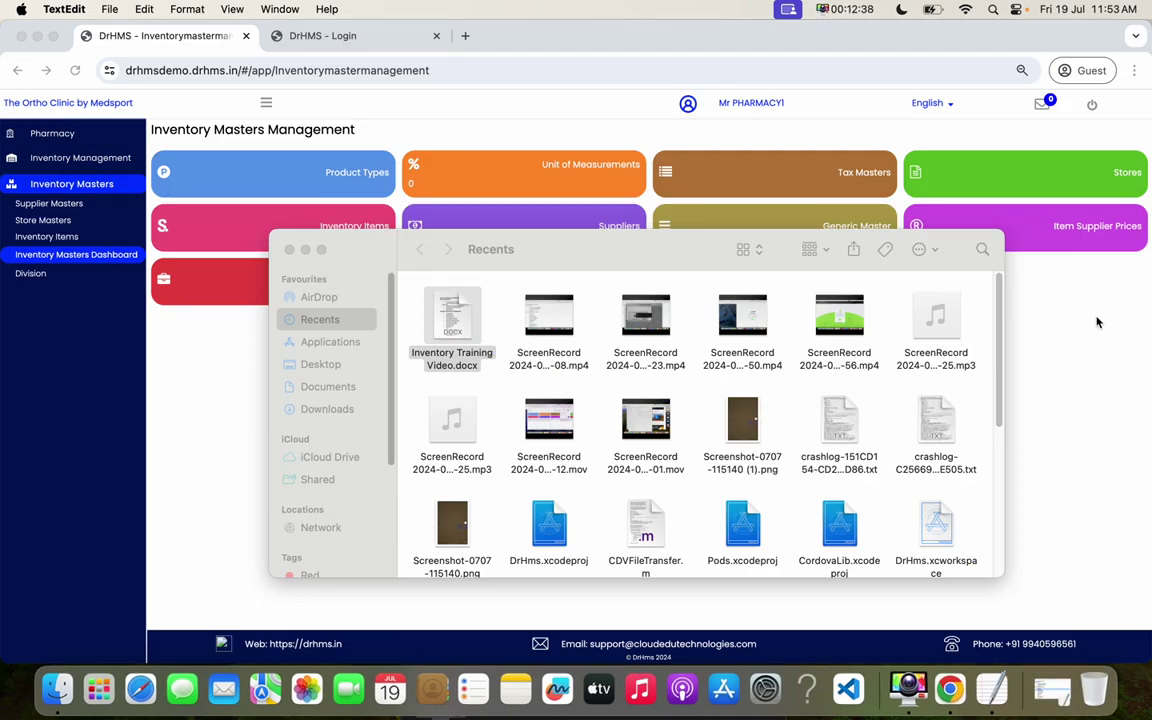
- View the Purchase Requests list and a blank new request, then switch to the Store Dashboard
{"action": "left_click", "coordinate": [1097, 322]}
{"action": "left_click", "coordinate": [77, 158]}
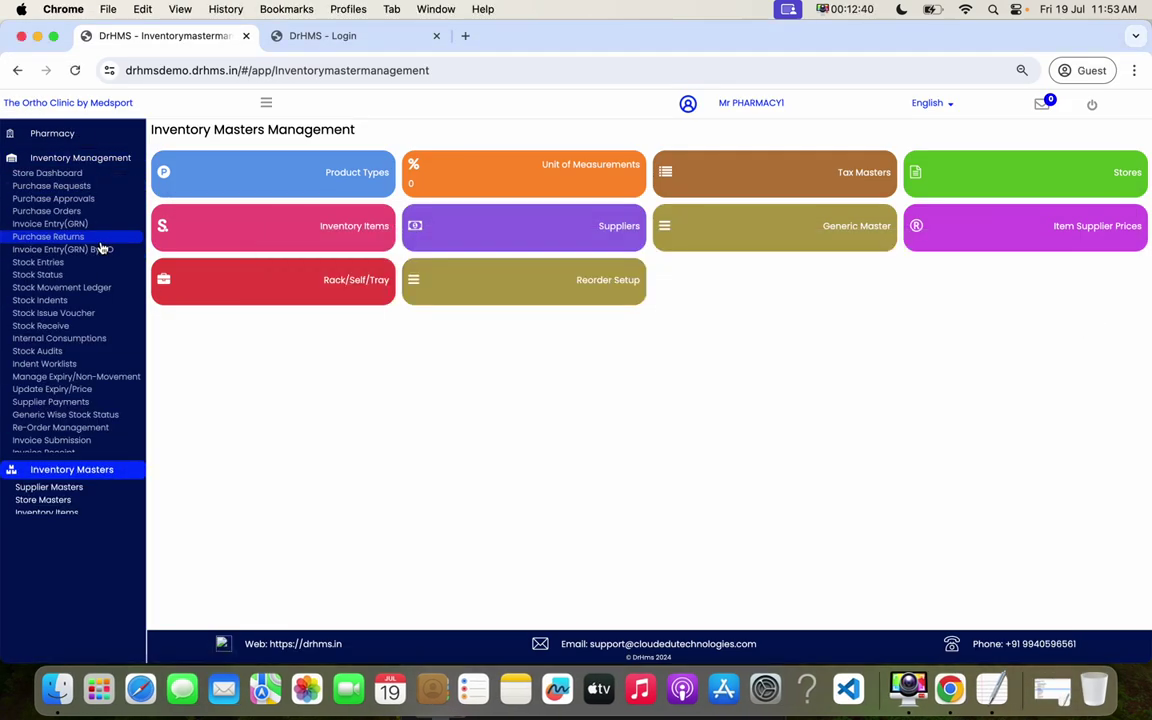
{"action": "left_click", "coordinate": [85, 191]}
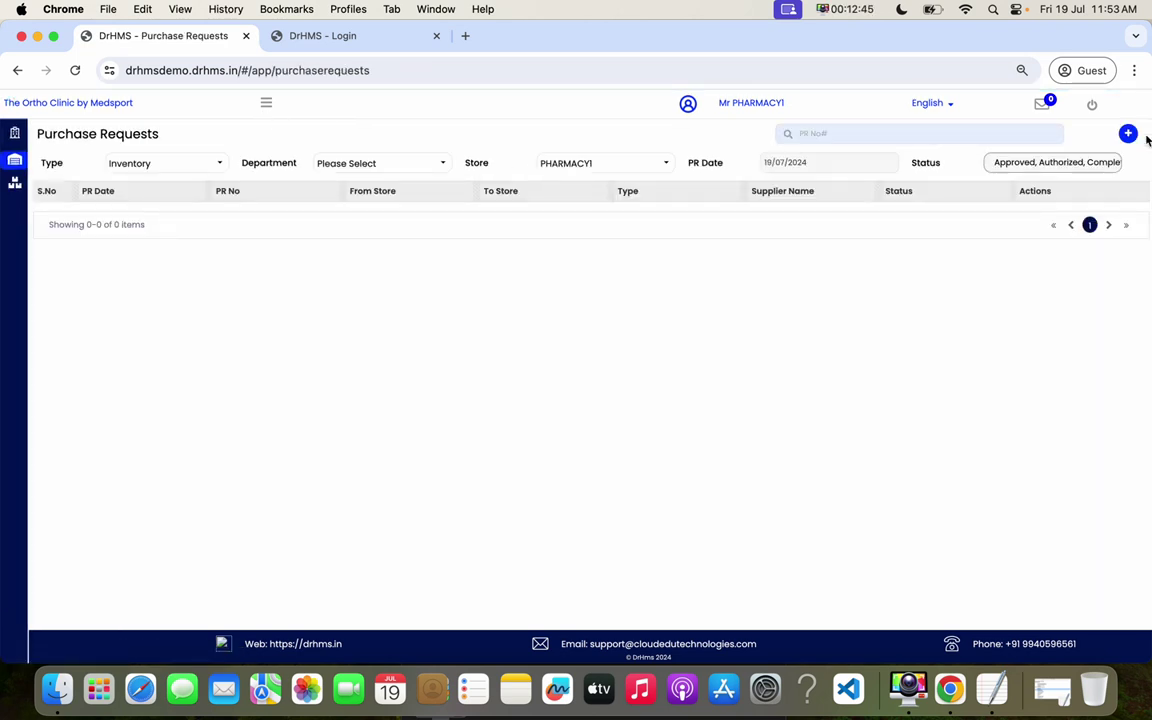
{"action": "left_click", "coordinate": [1127, 133]}
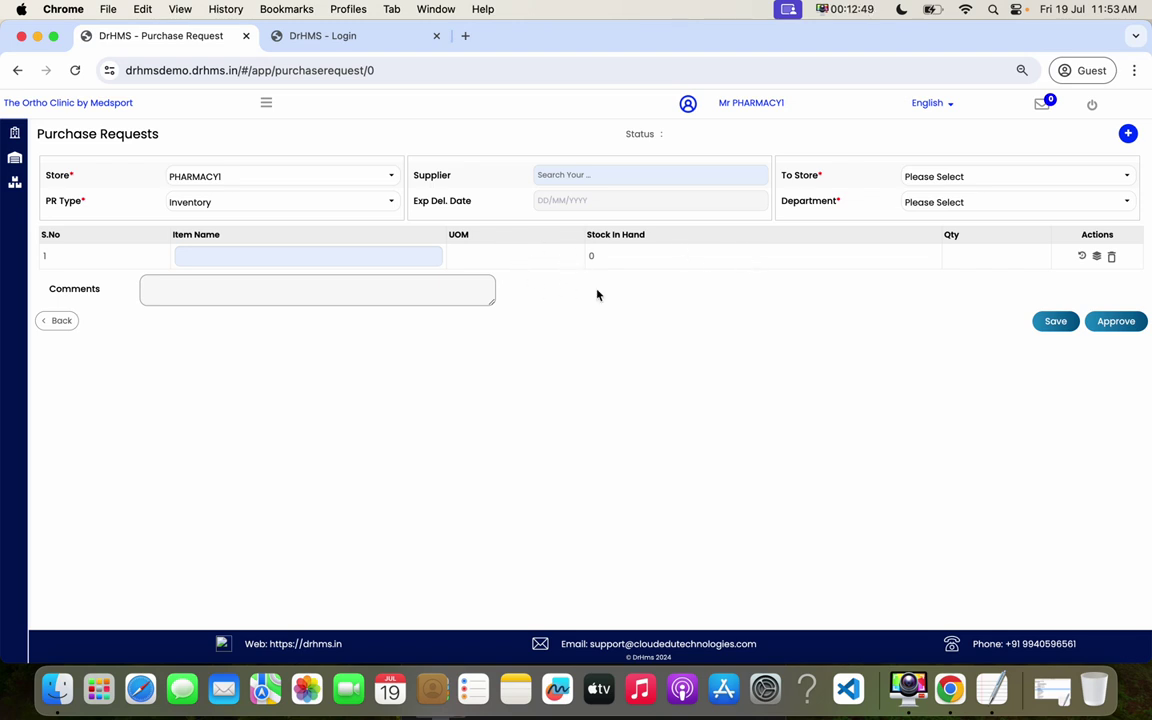
{"action": "left_click", "coordinate": [265, 104]}
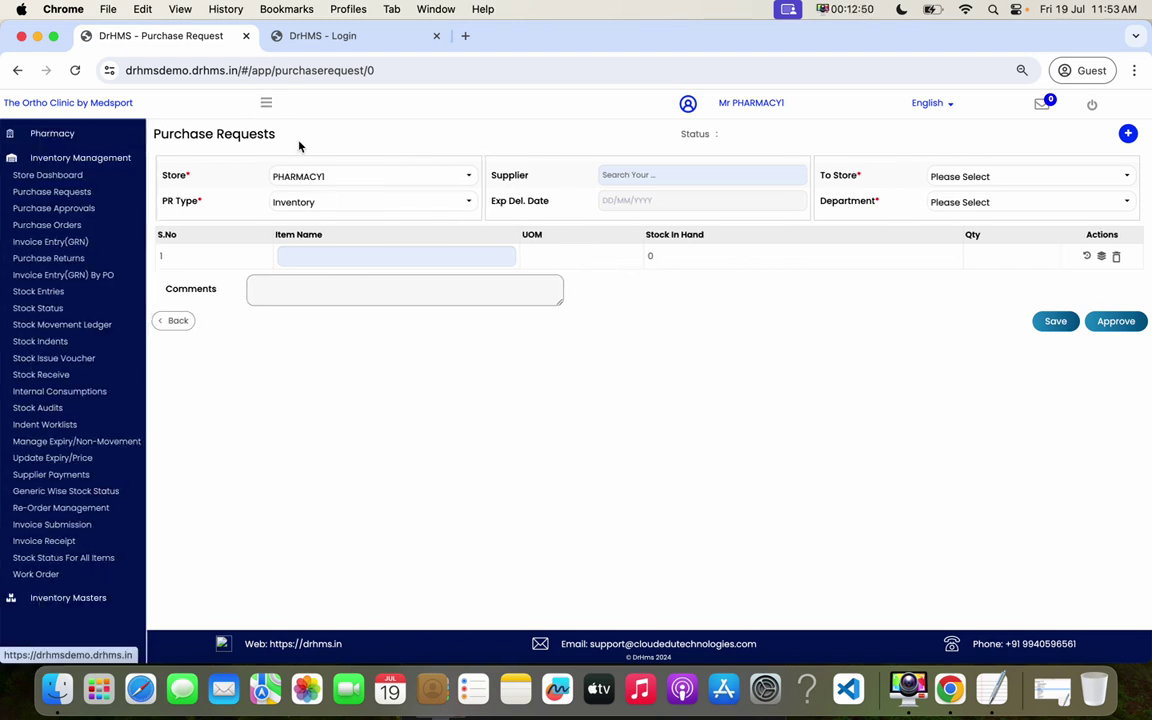
{"action": "left_click", "coordinate": [90, 176]}
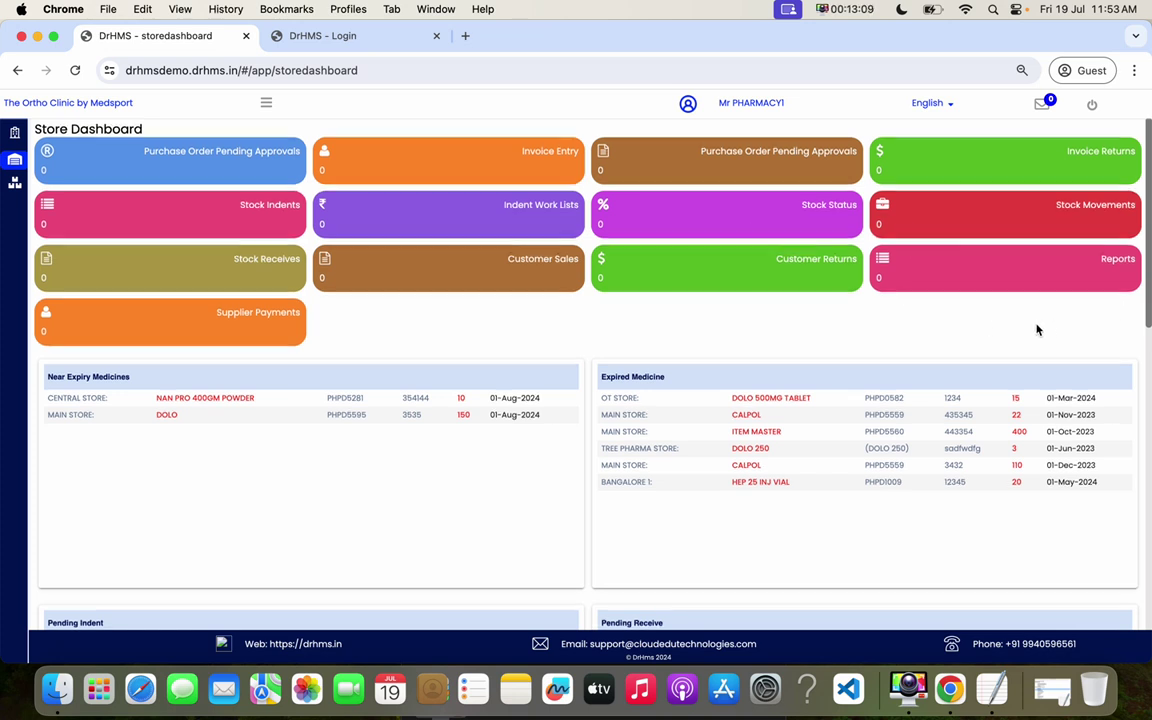
- Review the Near Expiry and Expired Medicine lists, then zoom the dashboard to 90%
{"action": "scroll", "coordinate": [1039, 329], "scroll_direction": "down", "scroll_amount": 2}
{"action": "left_click_drag", "start_coordinate": [298, 308], "coordinate": [403, 312]}
{"action": "left_click_drag", "start_coordinate": [743, 319], "coordinate": [882, 346]}
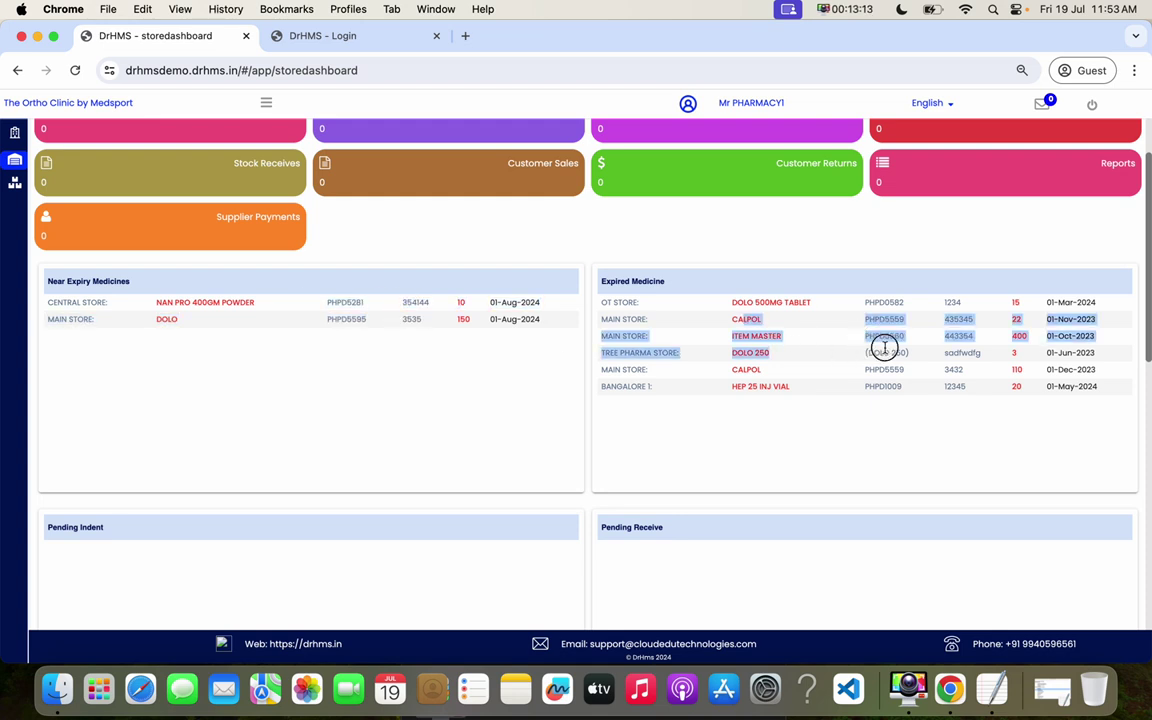
{"action": "left_click", "coordinate": [1134, 70]}
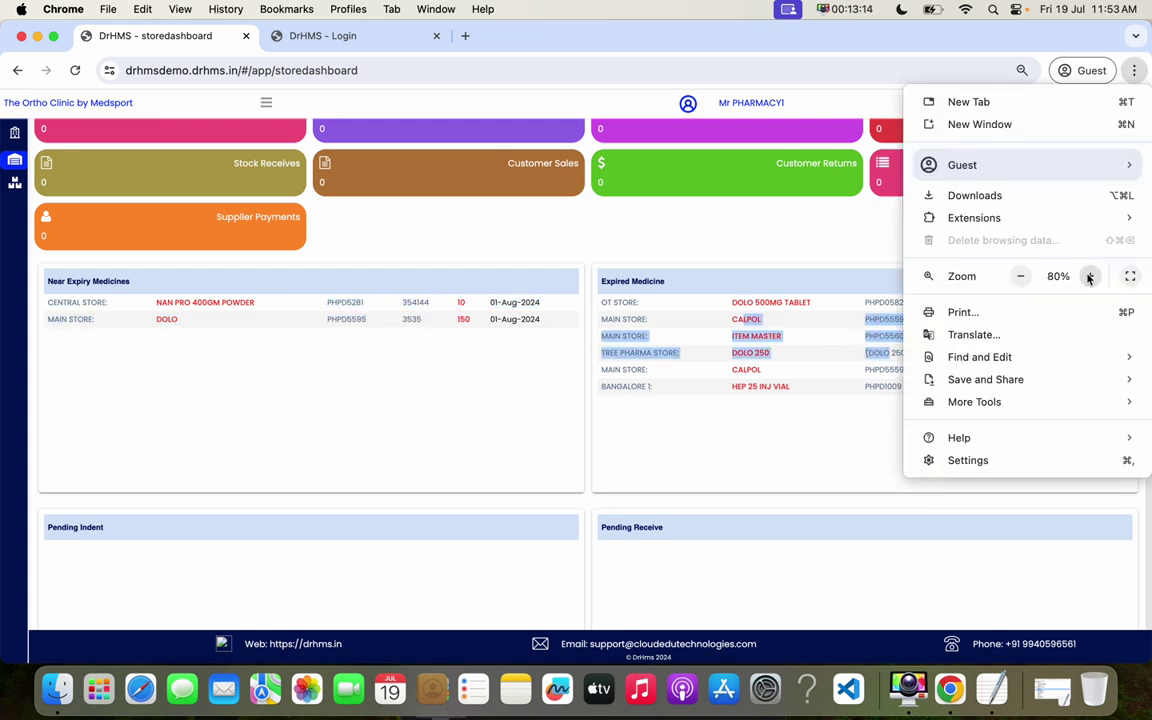
{"action": "left_click", "coordinate": [1089, 276]}
{"action": "left_click", "coordinate": [815, 429]}
{"action": "left_click", "coordinate": [646, 346]}
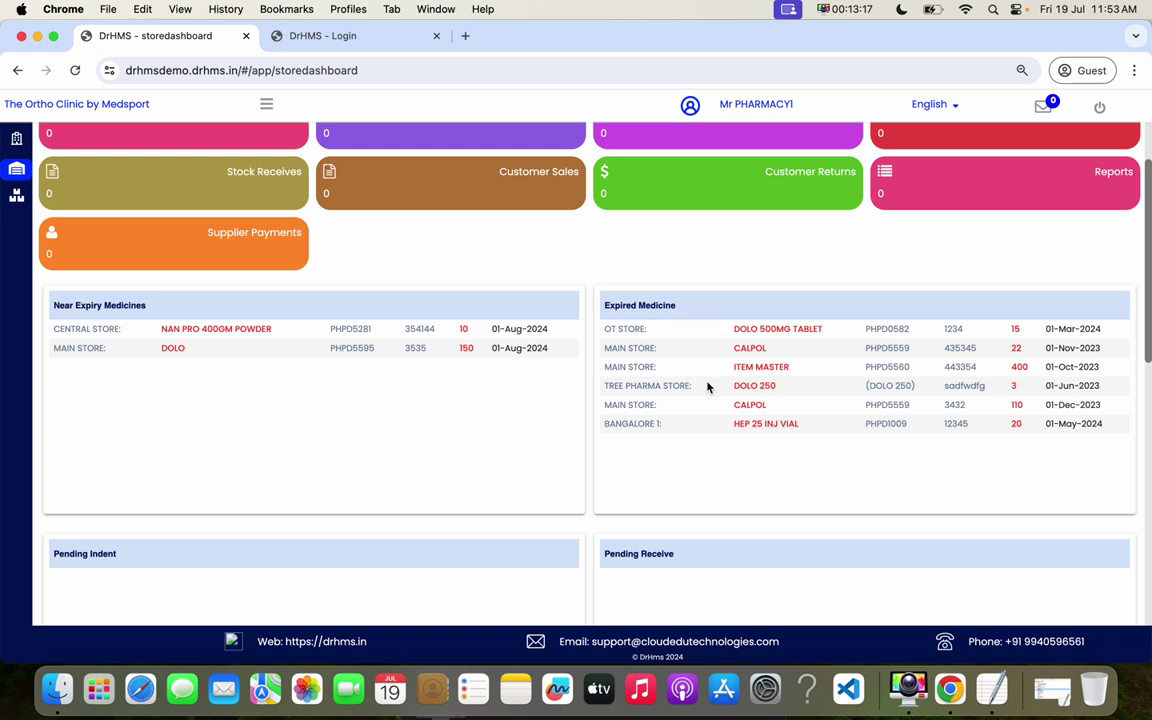
- Scroll through the enlarged dashboard and expand the full Inventory Management navigation list
{"action": "scroll", "coordinate": [717, 432], "scroll_direction": "down", "scroll_amount": 4}
{"action": "scroll", "coordinate": [717, 434], "scroll_direction": "down", "scroll_amount": 4}
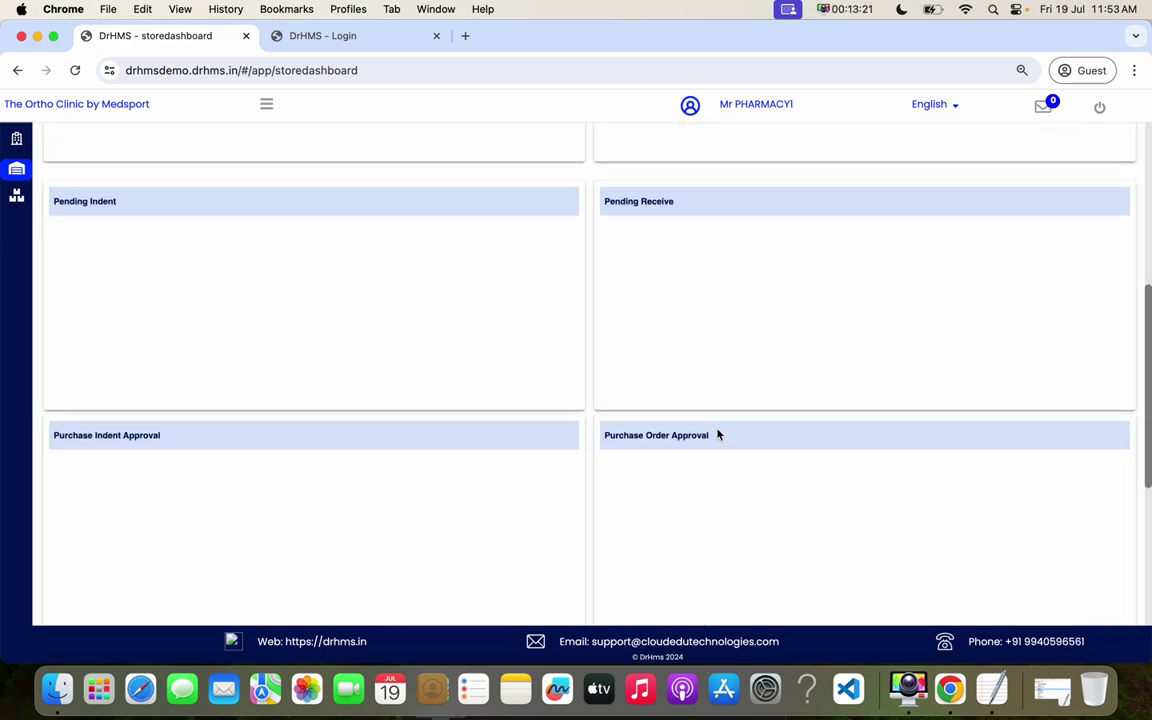
{"action": "scroll", "coordinate": [717, 434], "scroll_direction": "down", "scroll_amount": 7}
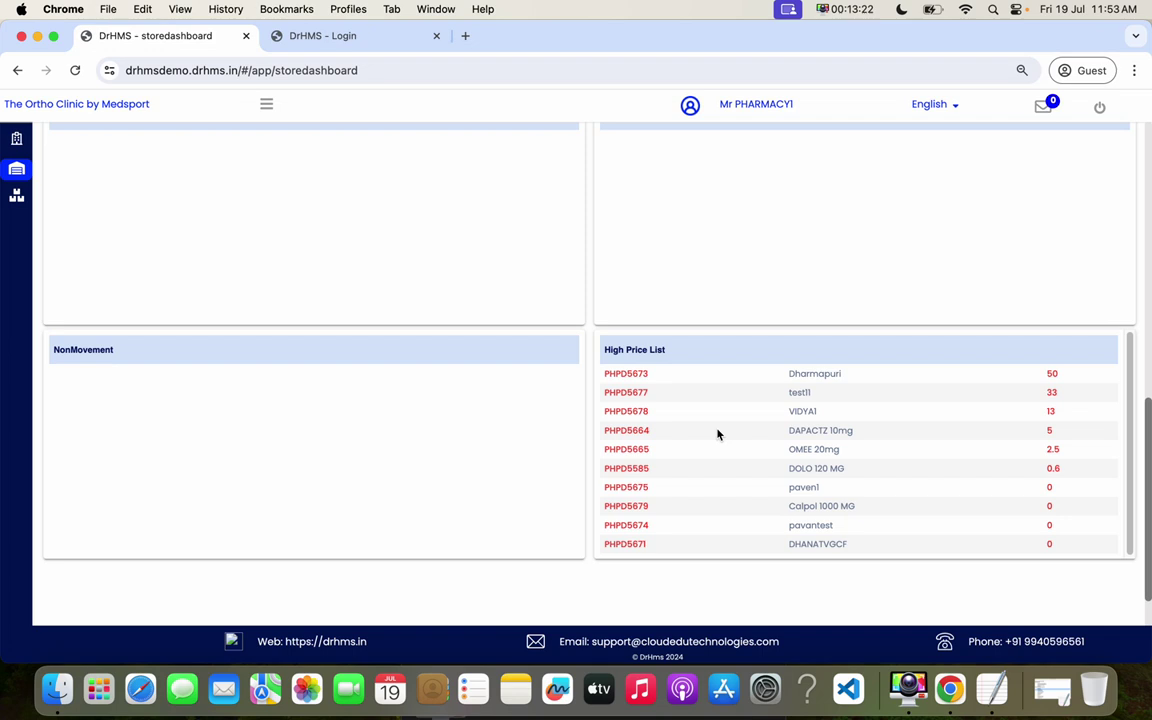
{"action": "scroll", "coordinate": [717, 434], "scroll_direction": "up", "scroll_amount": 6}
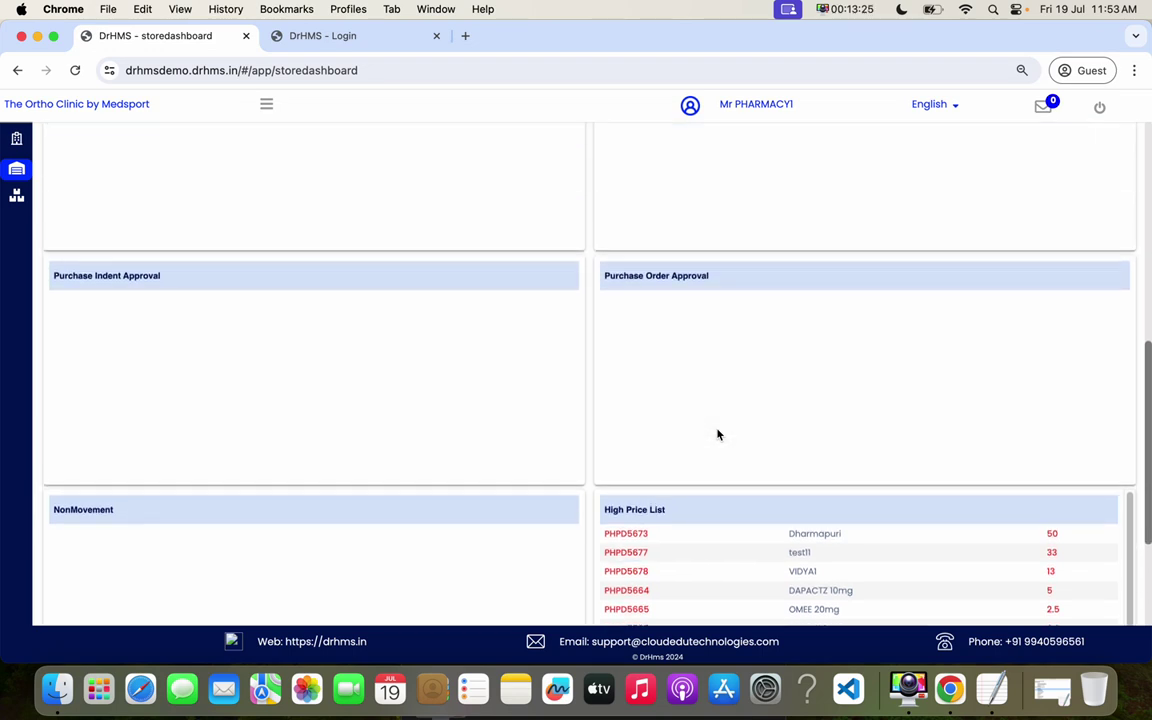
{"action": "scroll", "coordinate": [717, 434], "scroll_direction": "up", "scroll_amount": 11}
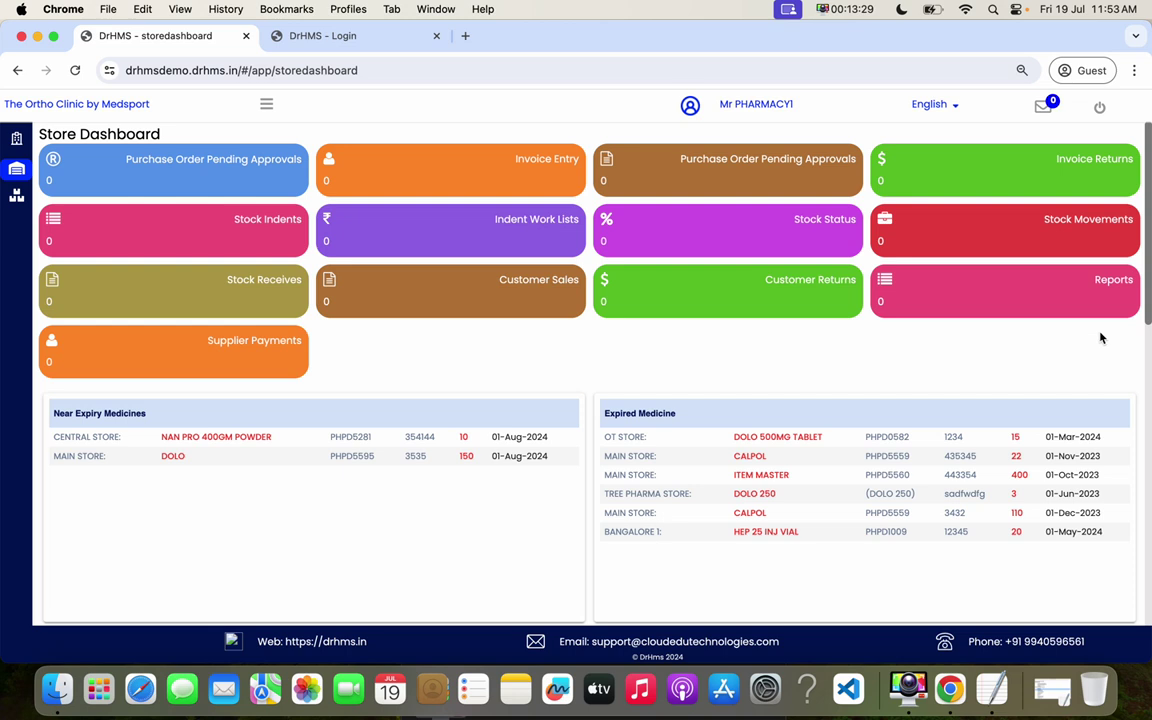
{"action": "left_click_drag", "start_coordinate": [1146, 316], "coordinate": [1115, 471]}
{"action": "left_click", "coordinate": [266, 104]}
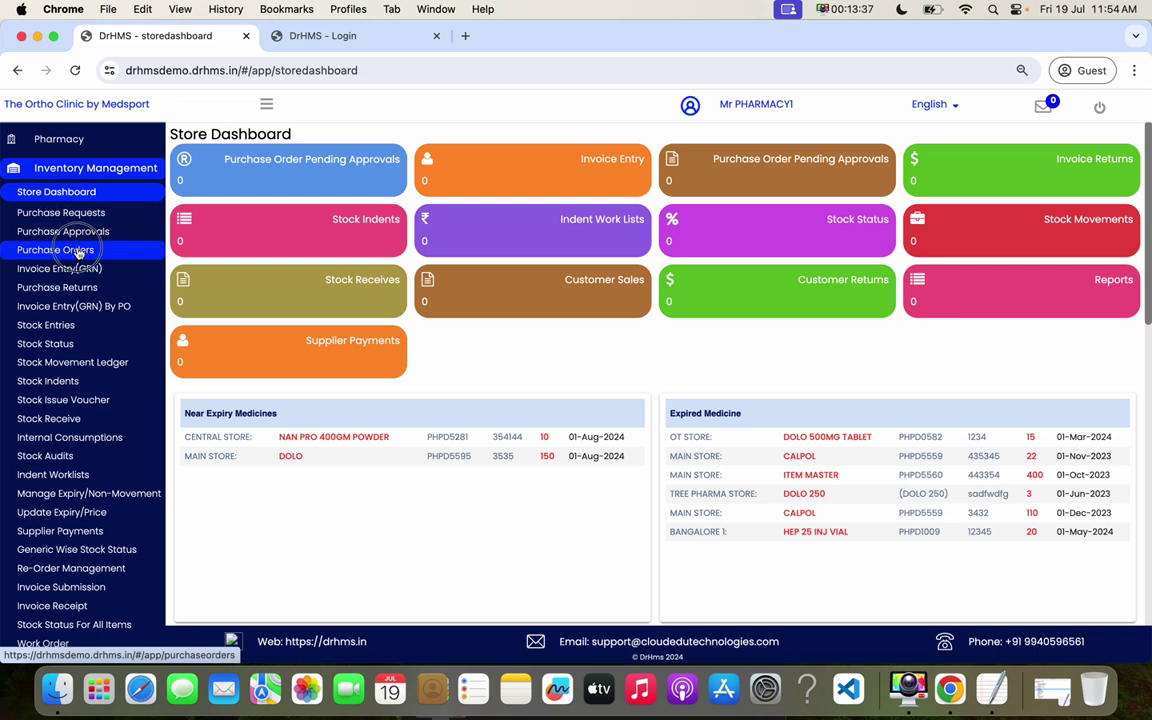
- Create a new purchase order with Sun Pharma as the supplier and check its details
{"action": "left_click", "coordinate": [79, 253]}
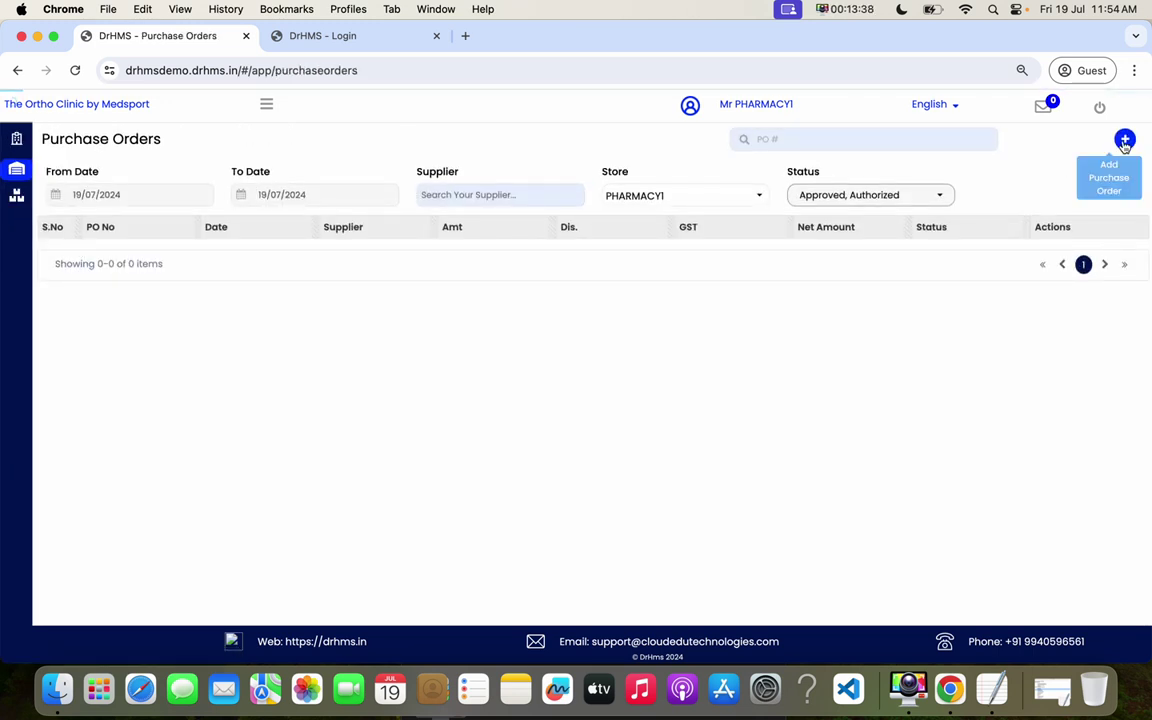
{"action": "left_click", "coordinate": [1124, 141]}
{"action": "left_click", "coordinate": [677, 139]}
{"action": "type", "text": "sun"}
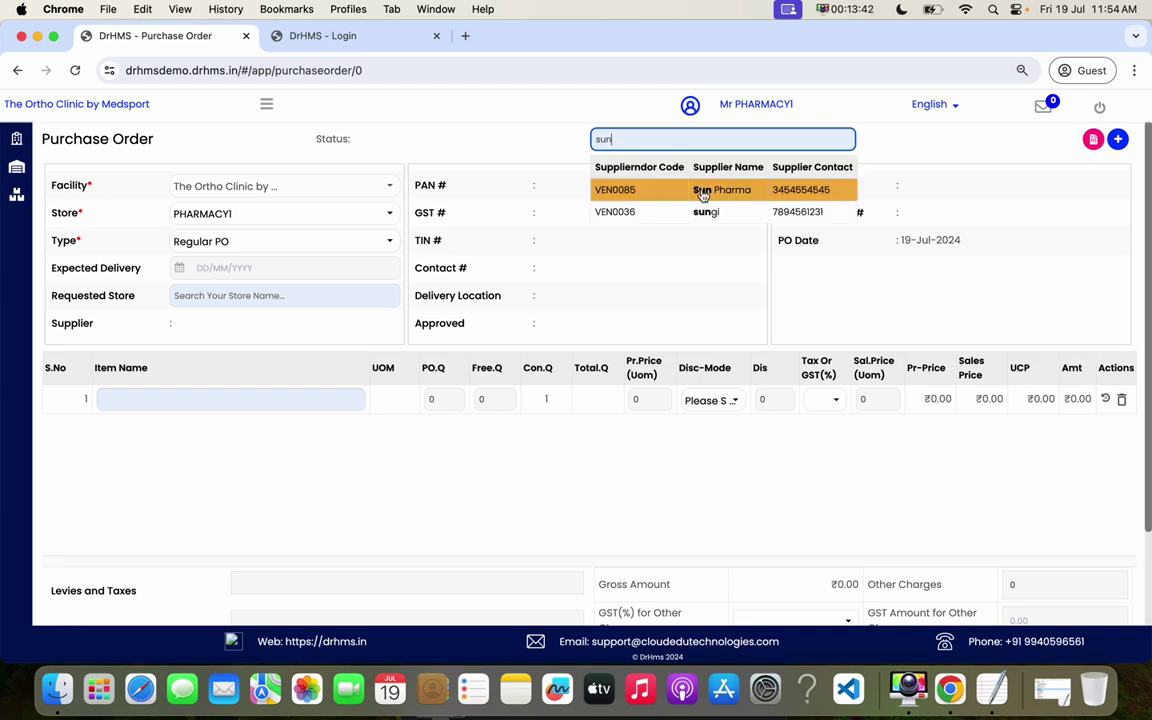
{"action": "left_click", "coordinate": [703, 194]}
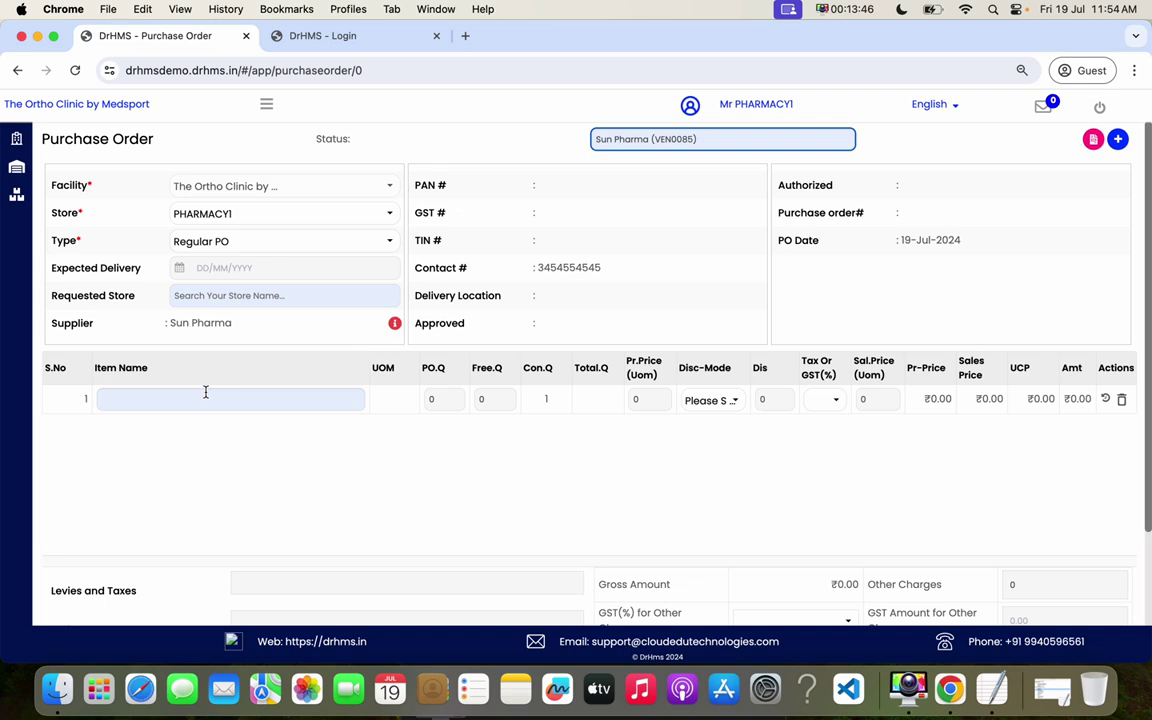
{"action": "left_click", "coordinate": [394, 323]}
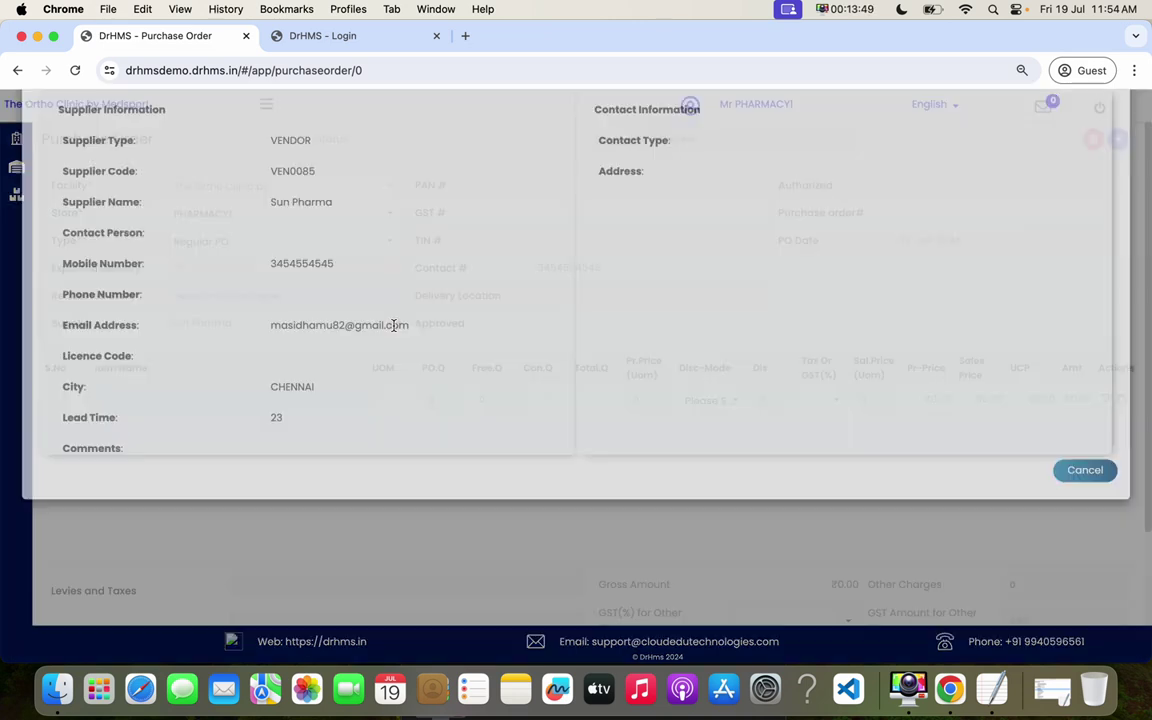
{"action": "left_click", "coordinate": [1090, 576]}
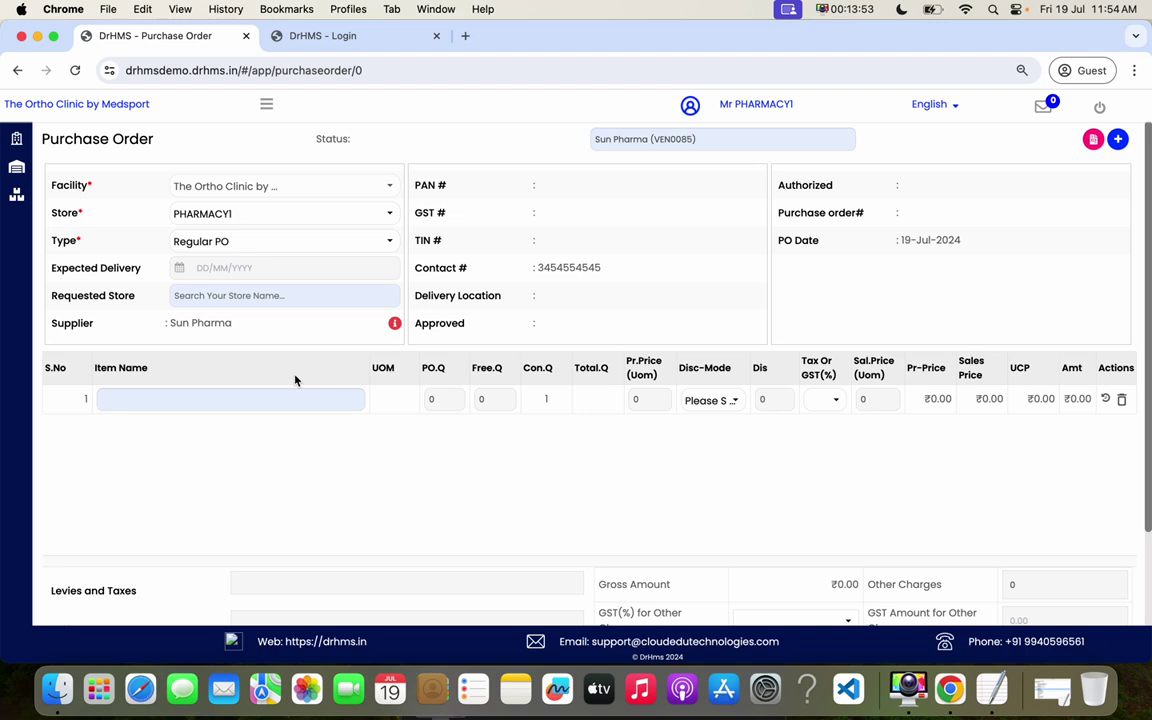
{"action": "left_click", "coordinate": [232, 397]}
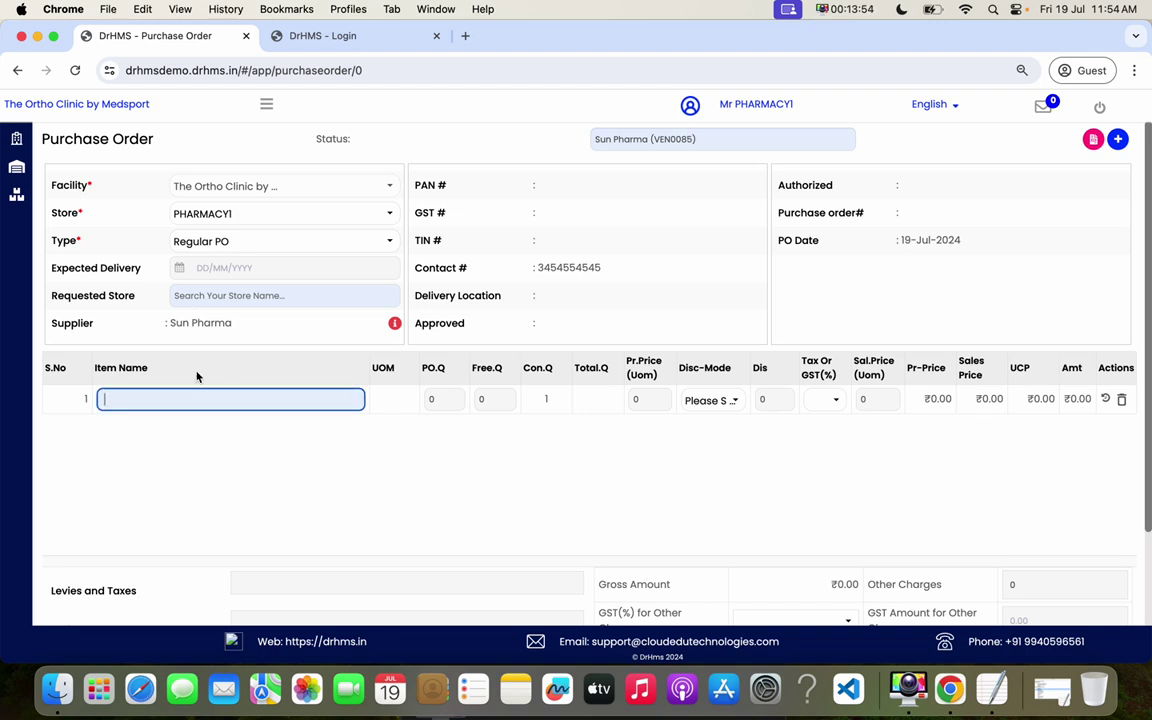
- Set expected delivery to 22/07/2024 and add Calpol 1000 MG at 5% GST, quantity 100
{"action": "left_click", "coordinate": [332, 268]}
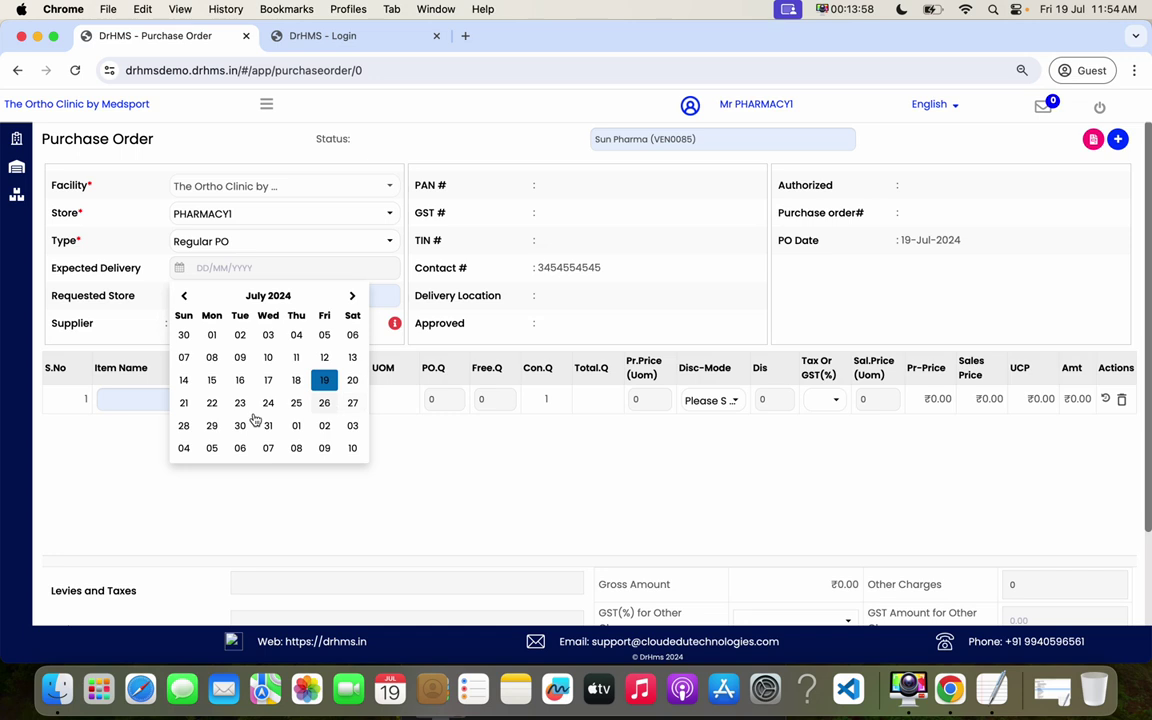
{"action": "left_click", "coordinate": [211, 403]}
{"action": "left_click", "coordinate": [172, 400]}
{"action": "type", "text": "cal"}
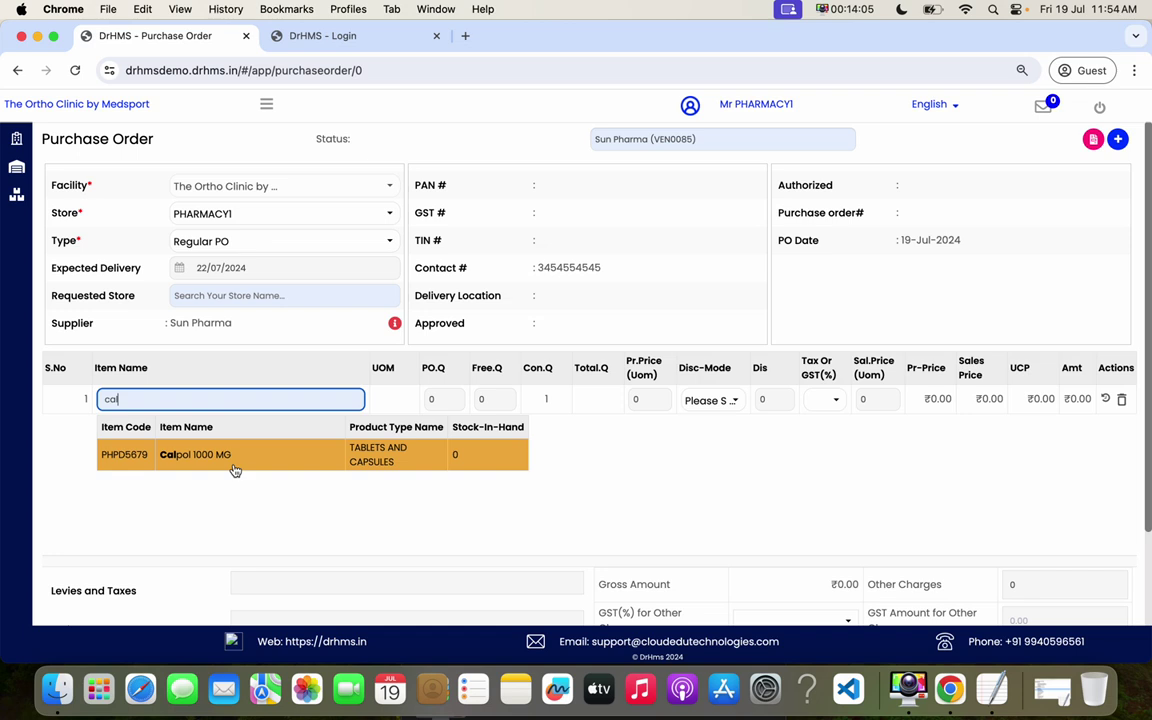
{"action": "left_click", "coordinate": [485, 458]}
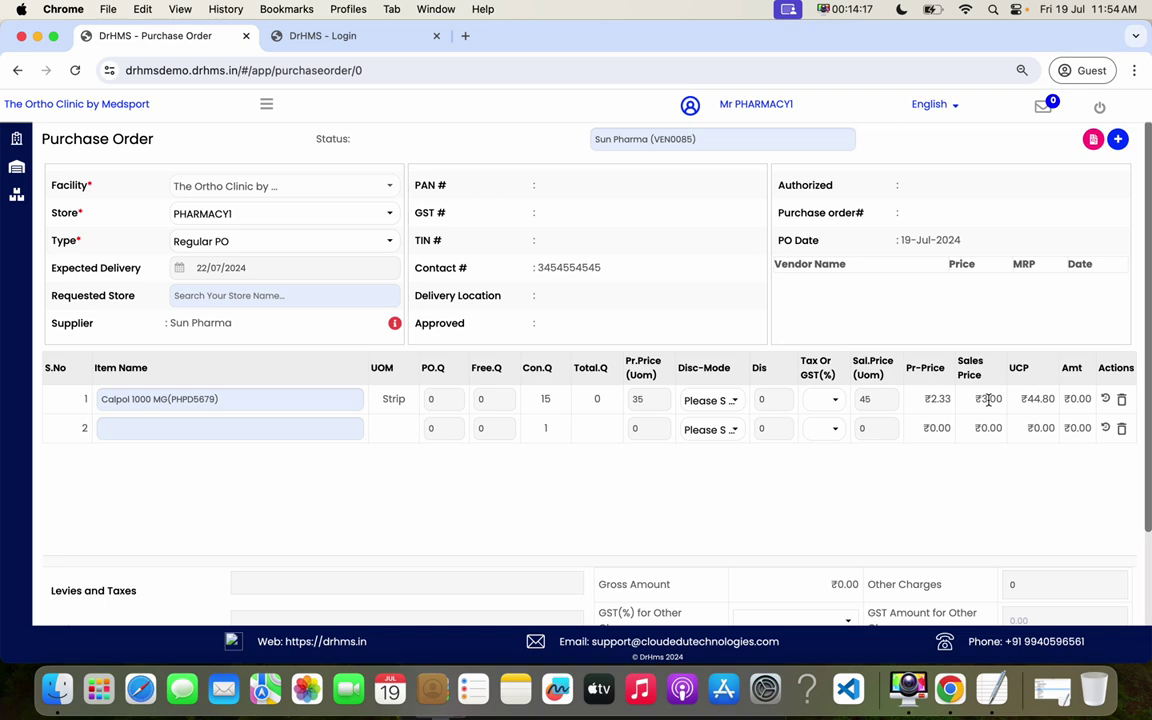
{"action": "left_click", "coordinate": [822, 399]}
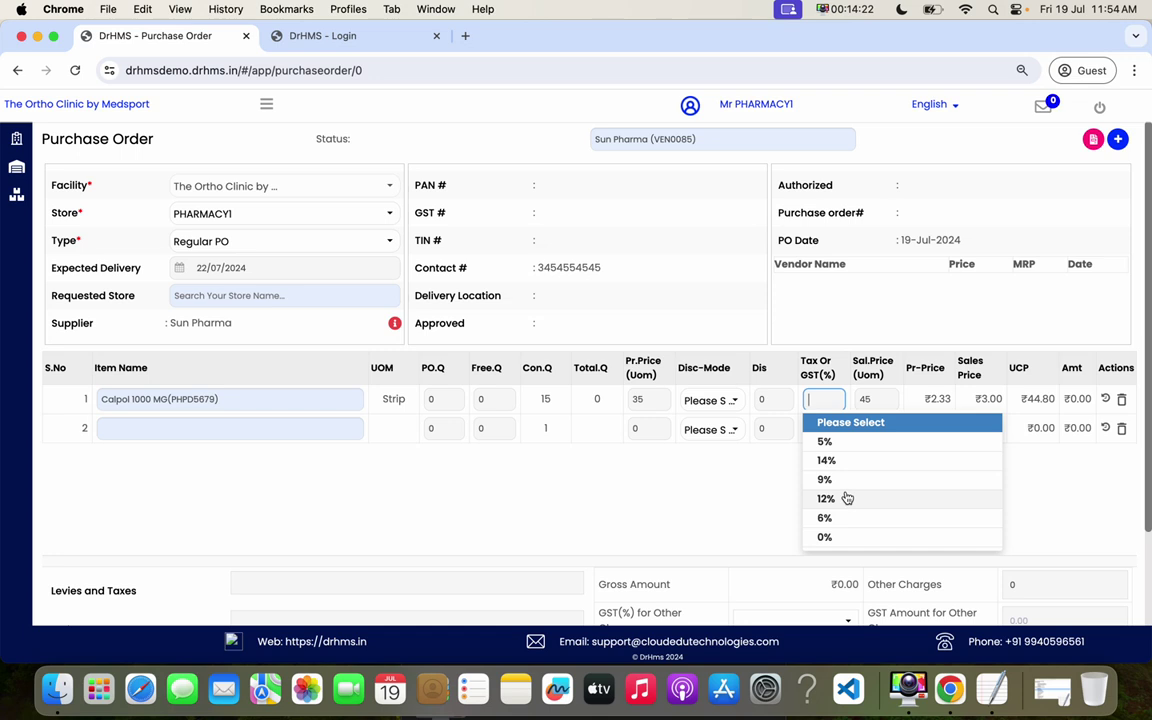
{"action": "left_click", "coordinate": [826, 441]}
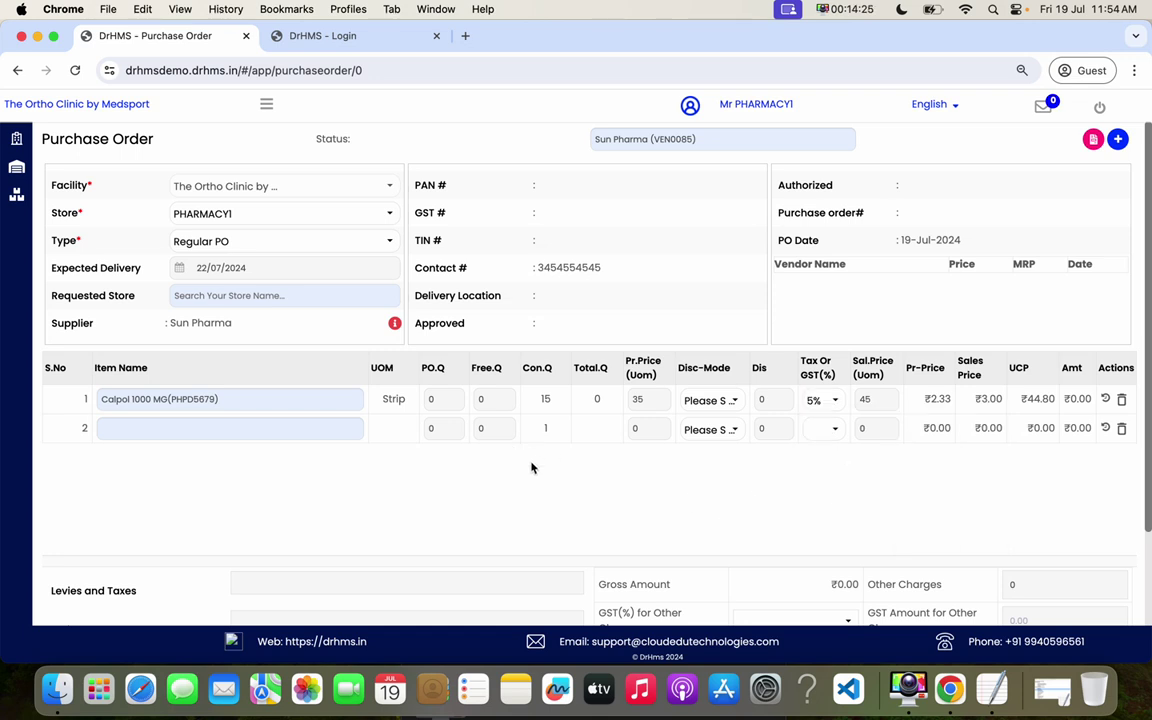
{"action": "left_click", "coordinate": [434, 400]}
{"action": "type", "text": "100"}
- Start a second item search for 'do', then clear it and leave row two blank
{"action": "left_click", "coordinate": [203, 429]}
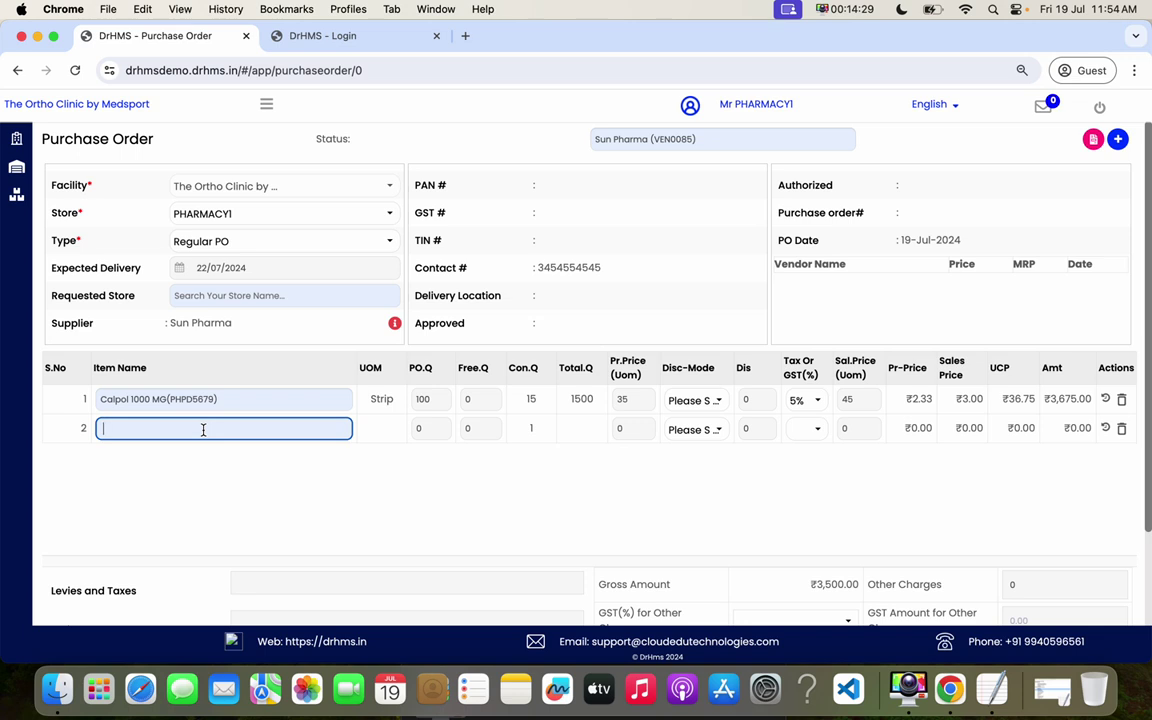
{"action": "type", "text": "do"}
{"action": "key", "text": "BackSpace"}
{"action": "key", "text": "BackSpace"}
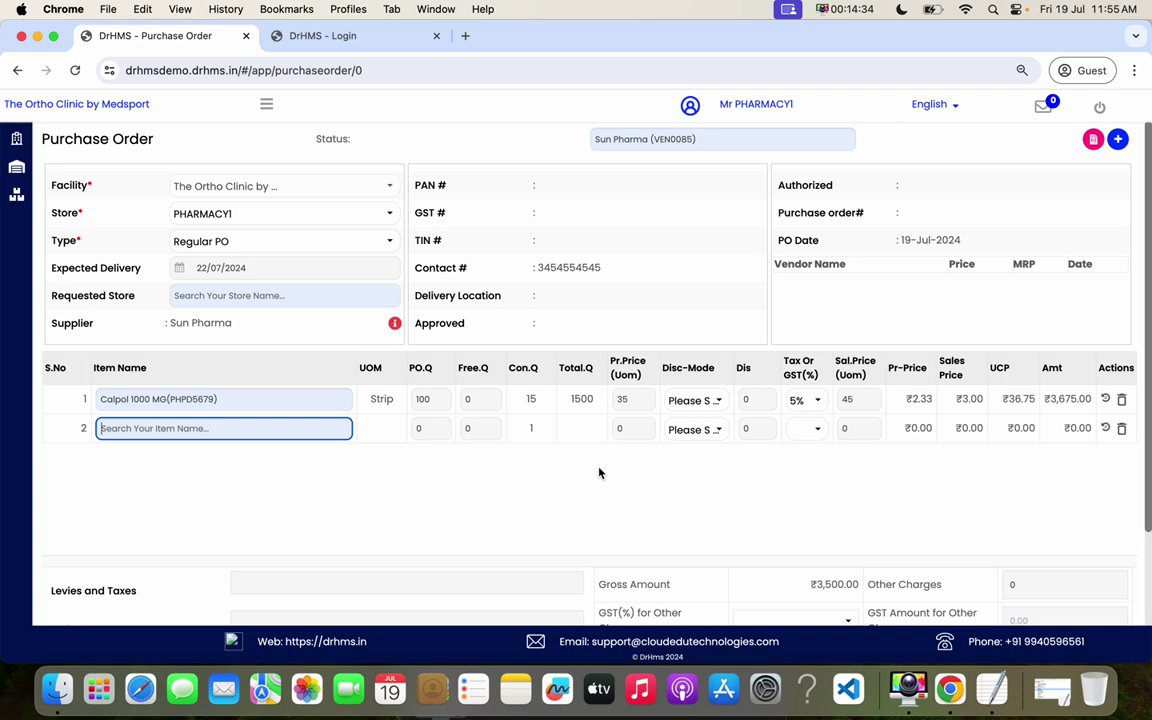
{"action": "left_click", "coordinate": [957, 488]}
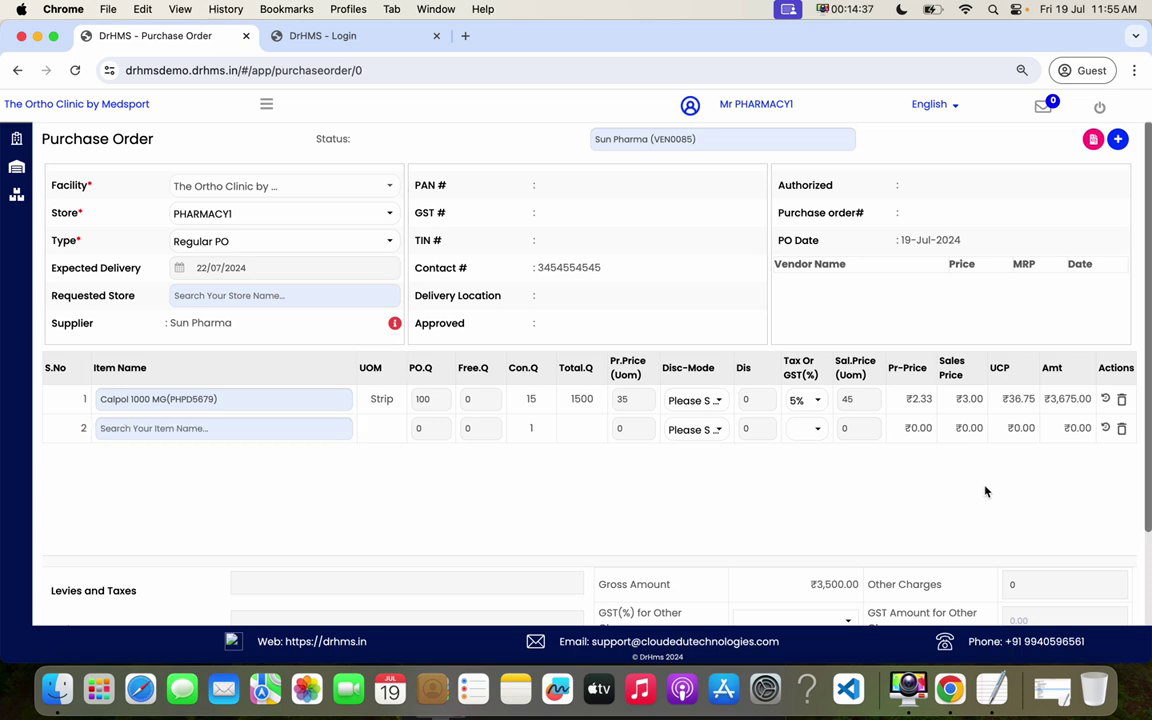
- Scroll through the order totals and select the Gross Amount value
{"action": "scroll", "coordinate": [985, 489], "scroll_direction": "down", "scroll_amount": 2}
{"action": "scroll", "coordinate": [985, 490], "scroll_direction": "down", "scroll_amount": 2}
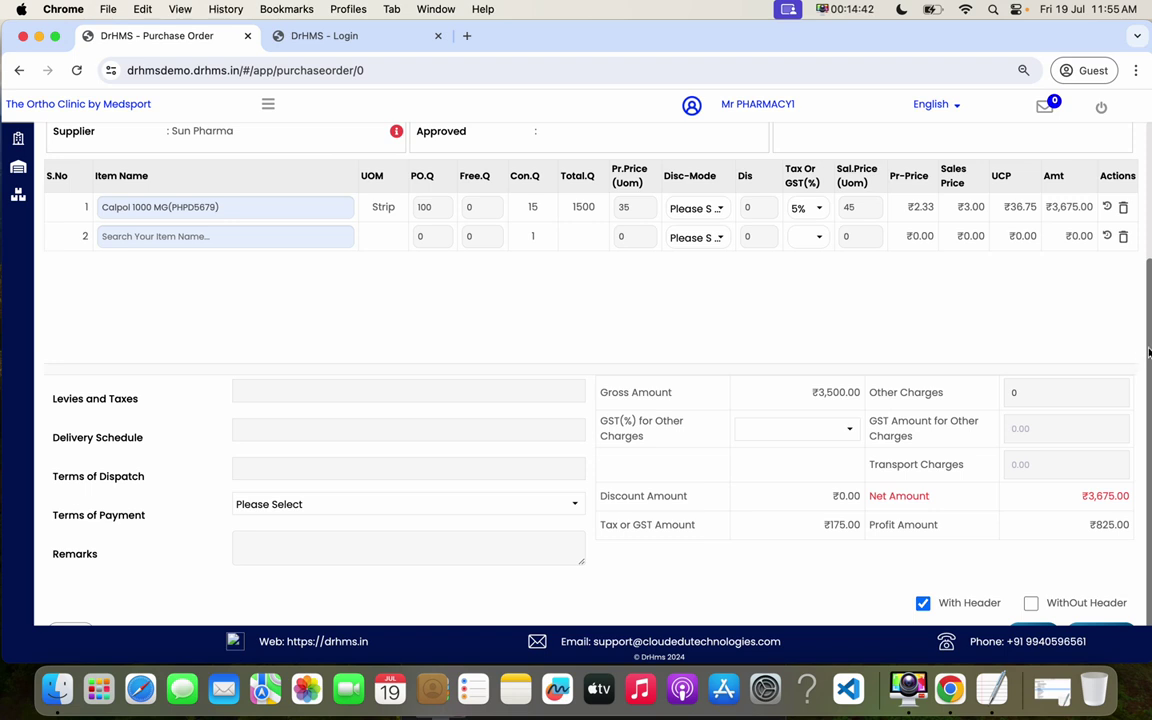
{"action": "scroll", "coordinate": [828, 338], "scroll_direction": "up", "scroll_amount": 3}
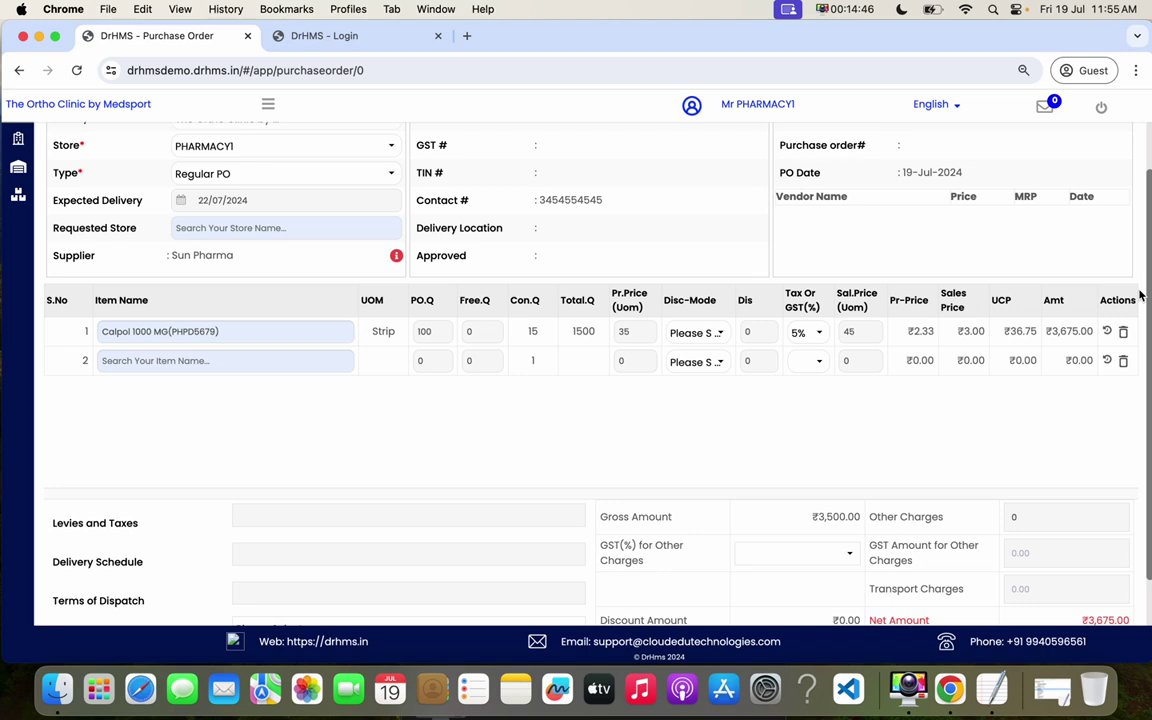
{"action": "scroll", "coordinate": [1139, 378], "scroll_direction": "down", "scroll_amount": 4}
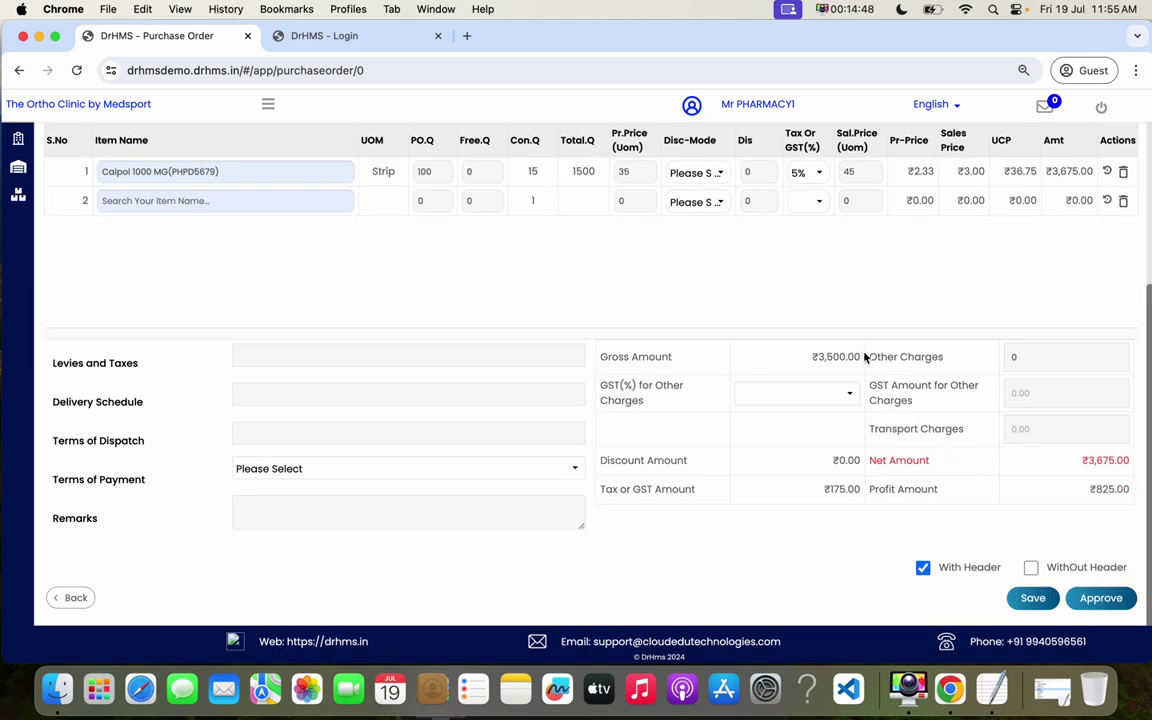
{"action": "double_click", "coordinate": [836, 357]}
- Enter delivery schedule 'To be deliveryed by tomorrow' and leave the other-charges GST unset
{"action": "left_click", "coordinate": [262, 358]}
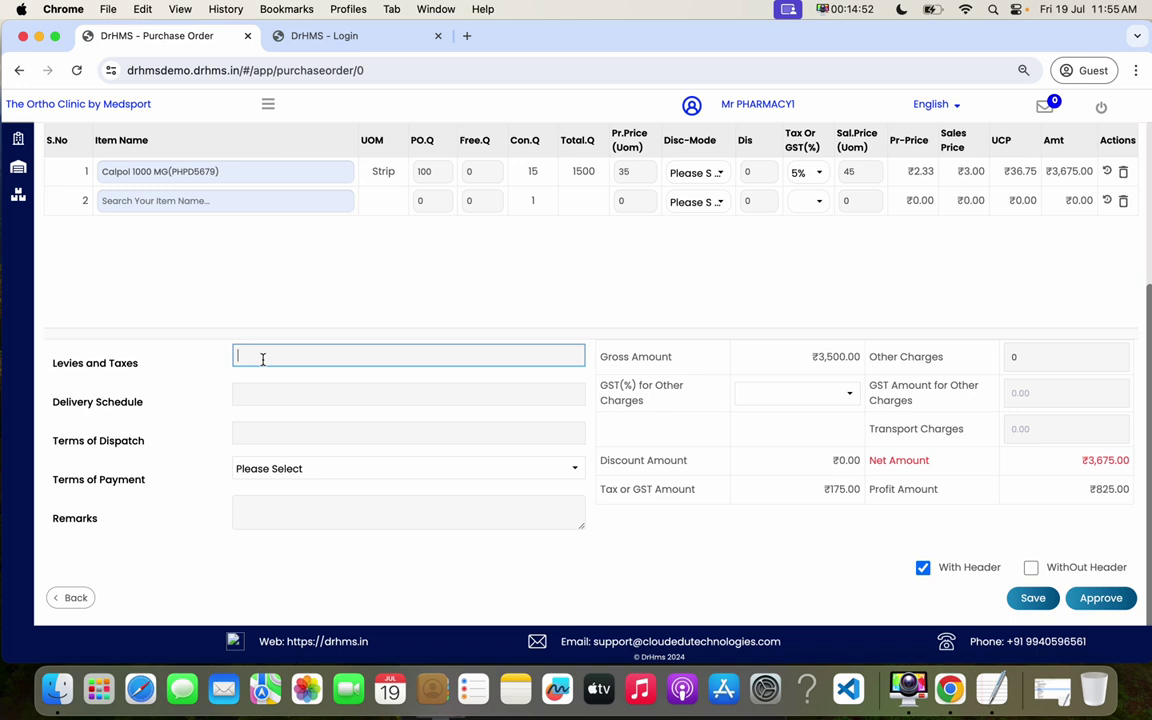
{"action": "left_click", "coordinate": [276, 396]}
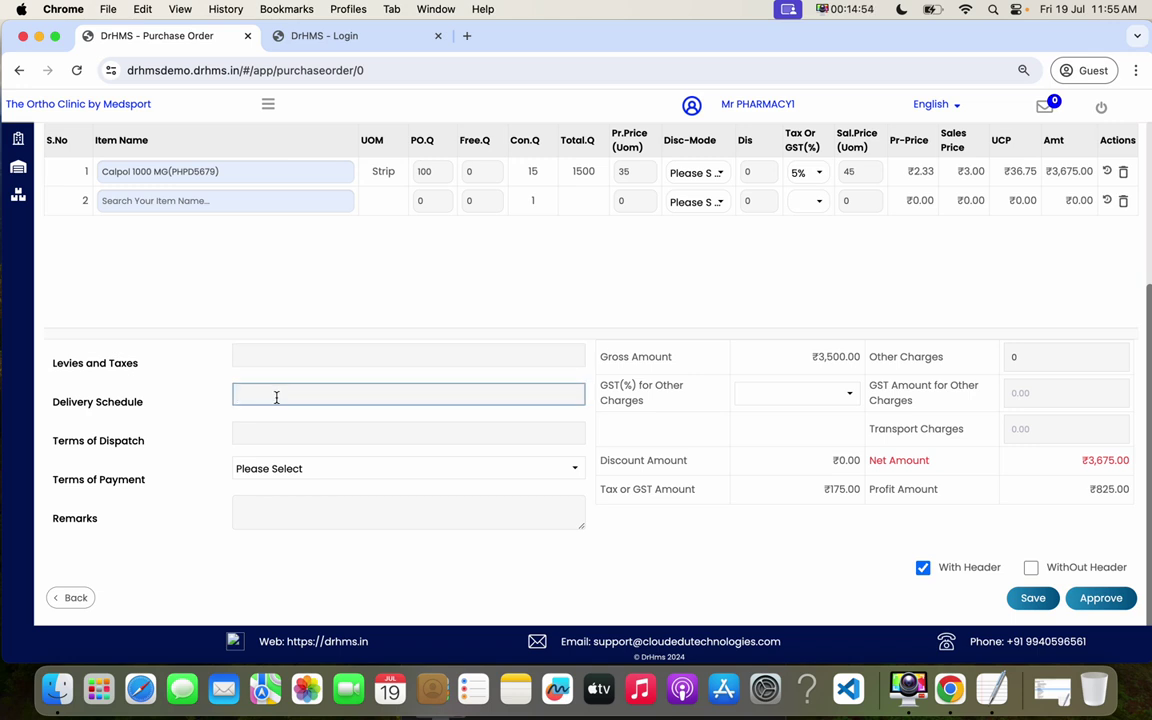
{"action": "type", "text": "1"}
{"action": "type", "text": "o be del"}
{"action": "type", "text": "iveryed by tomorrow"}
{"action": "left_click", "coordinate": [284, 514]}
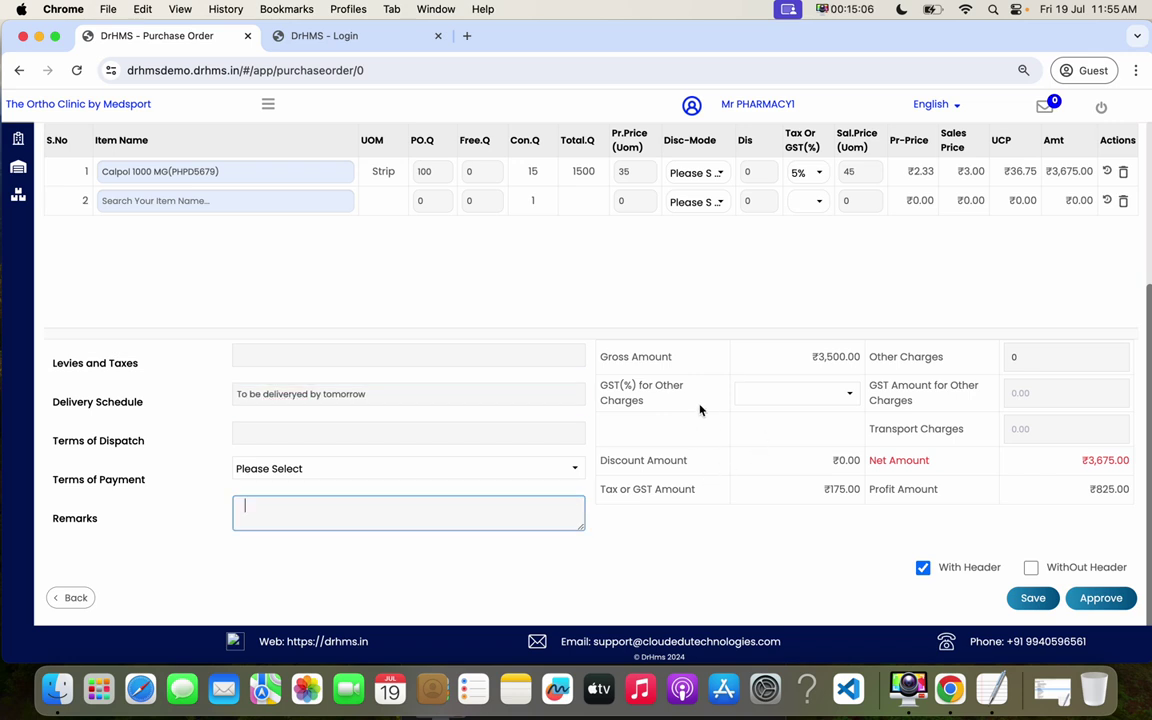
{"action": "left_click", "coordinate": [803, 396]}
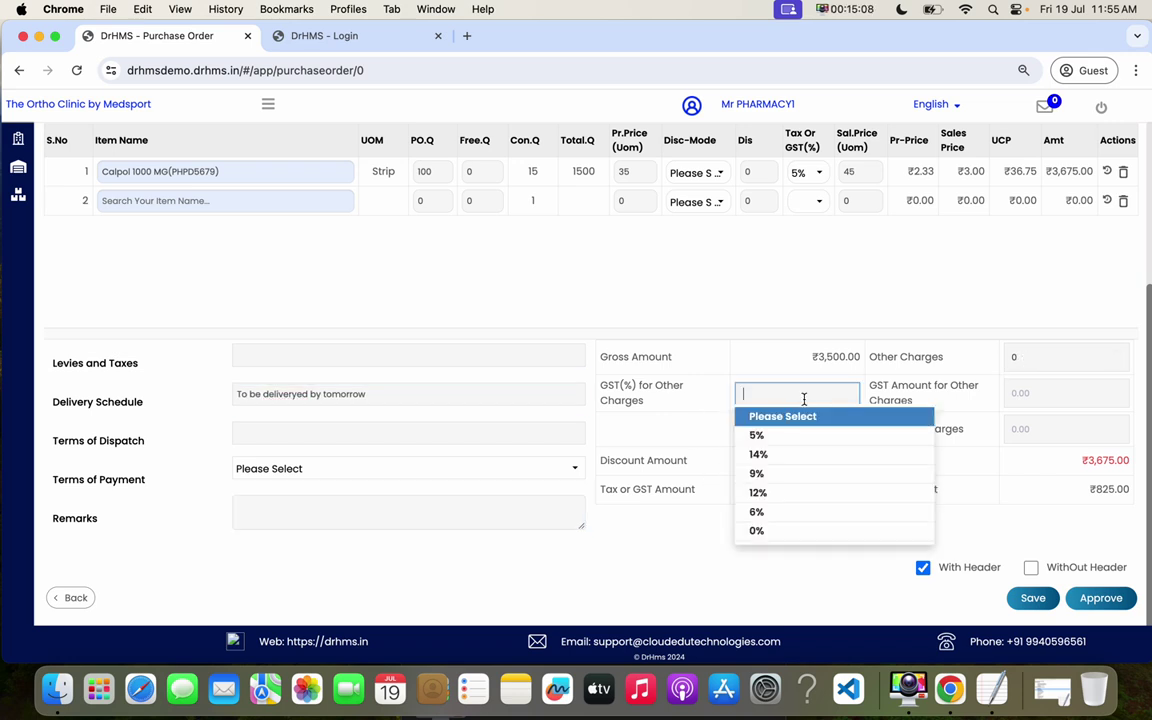
{"action": "left_click", "coordinate": [852, 388]}
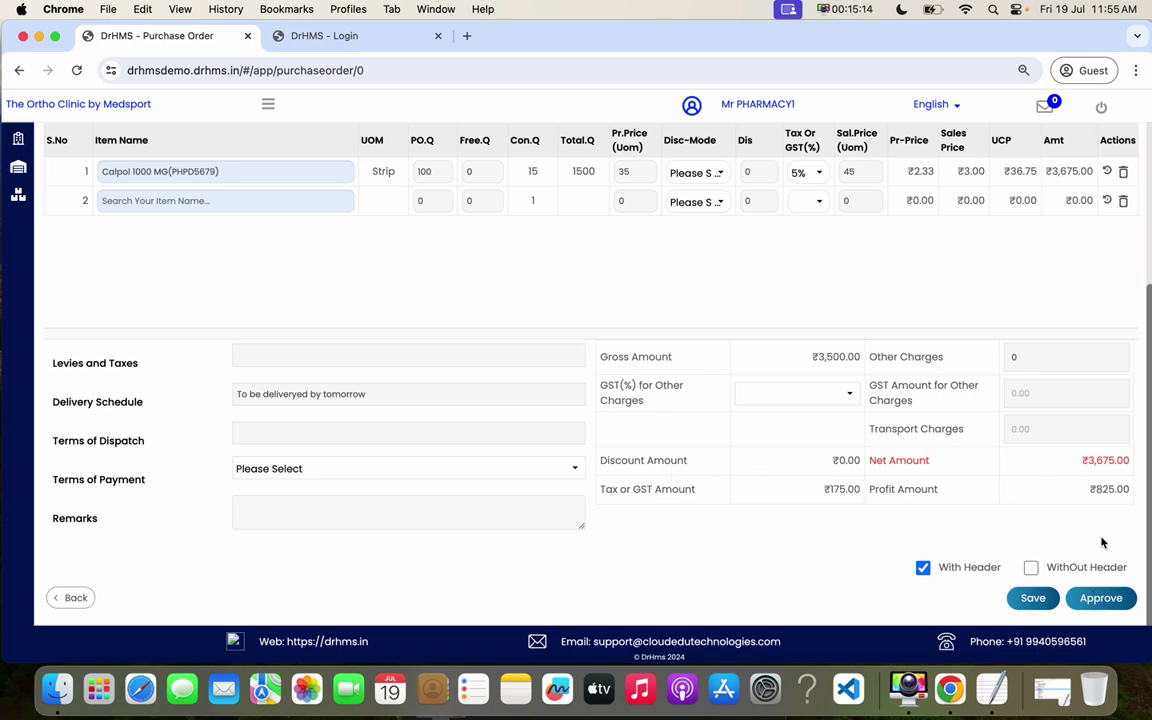
- Save the Calpol purchase order and approve it, confirming both prompts
{"action": "left_click", "coordinate": [1034, 597]}
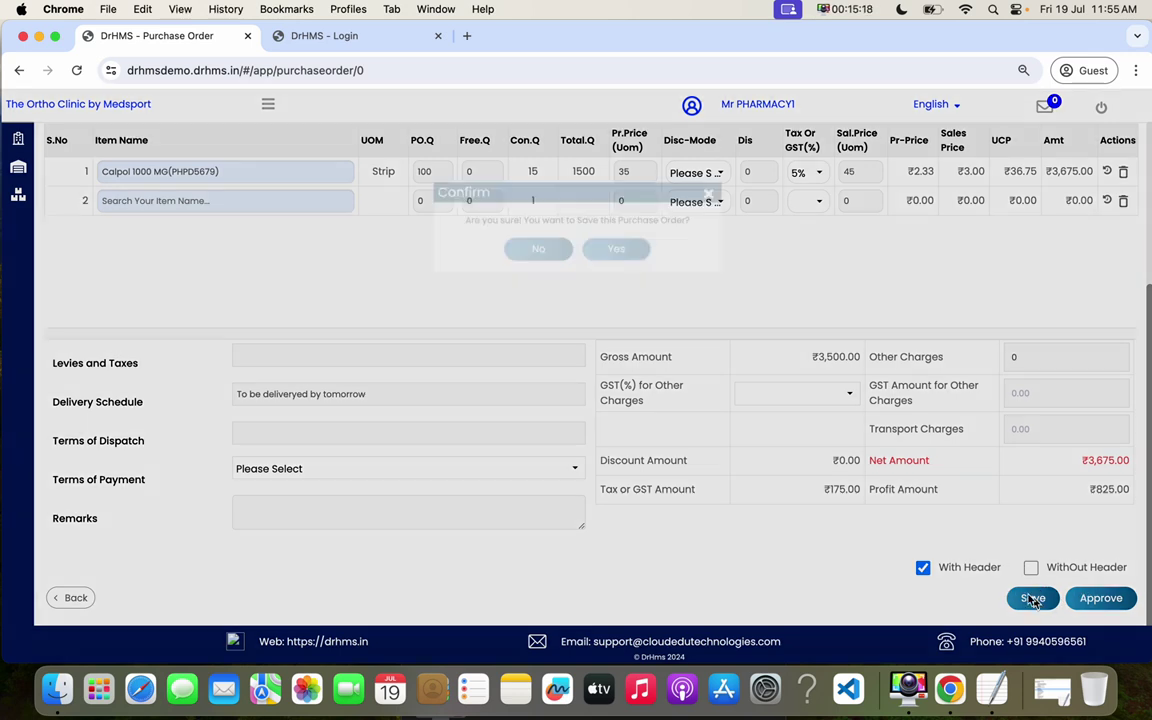
{"action": "left_click", "coordinate": [614, 271]}
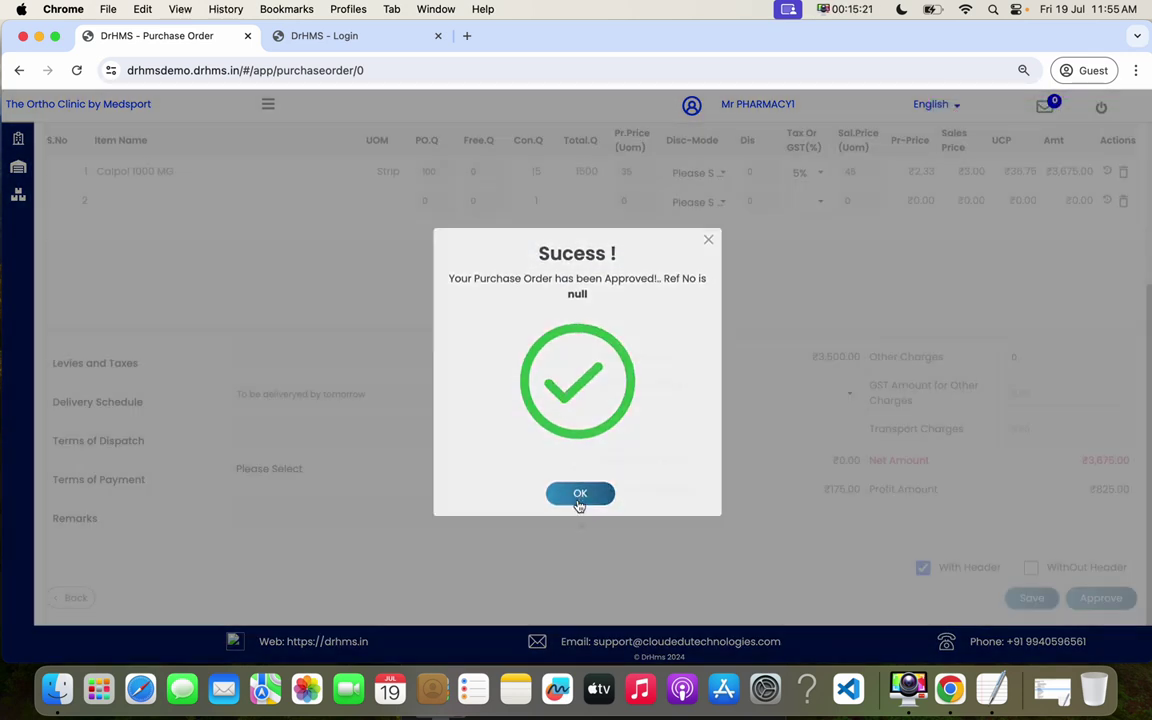
{"action": "left_click", "coordinate": [578, 494]}
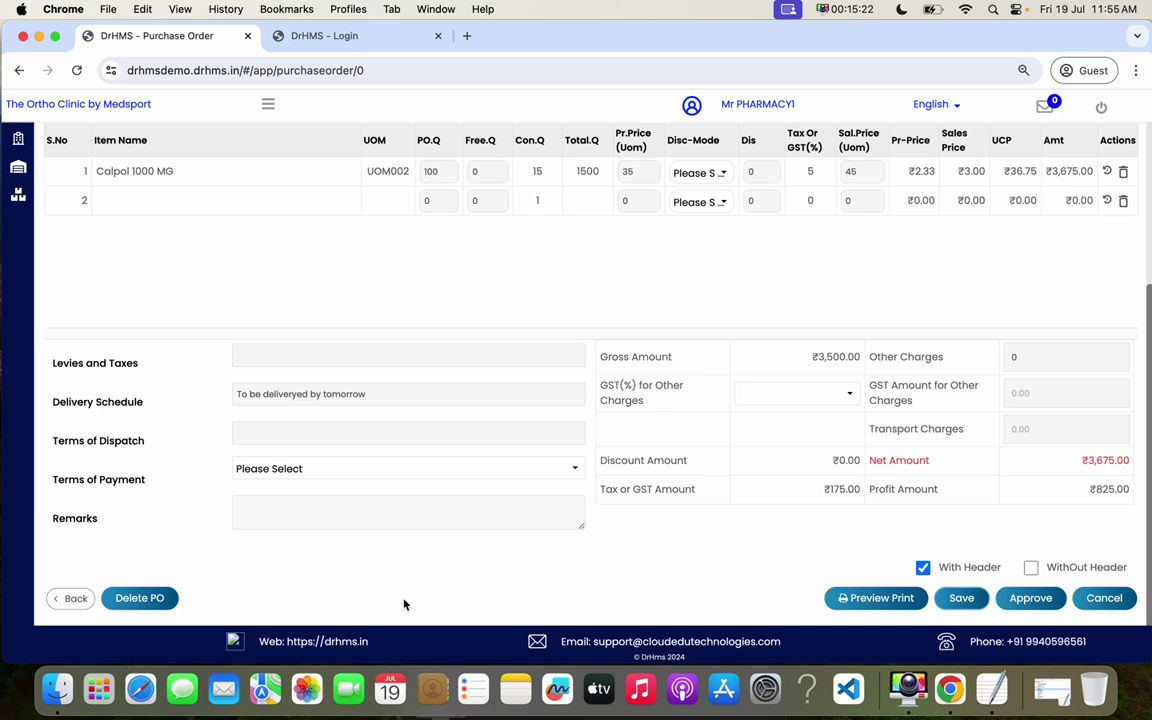
{"action": "left_click", "coordinate": [1030, 597]}
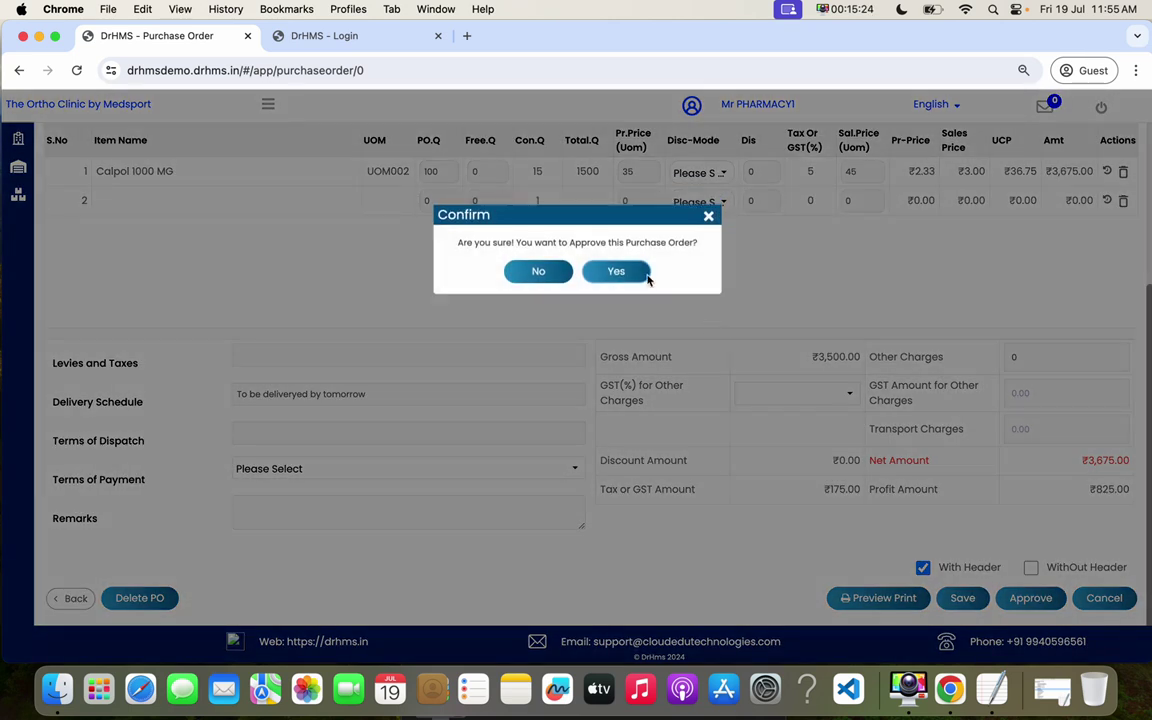
{"action": "left_click", "coordinate": [616, 263]}
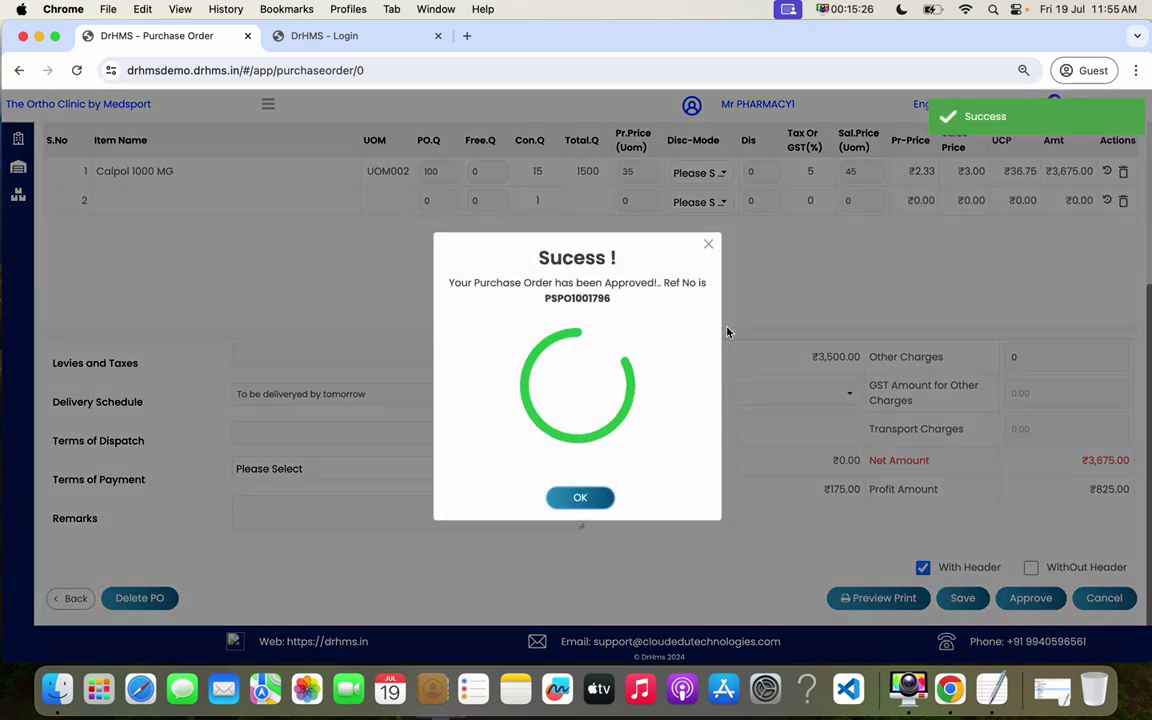
{"action": "left_click", "coordinate": [582, 499]}
- Reopen PSPO1001796 from the purchase order list and authorize it
{"action": "left_click", "coordinate": [72, 597]}
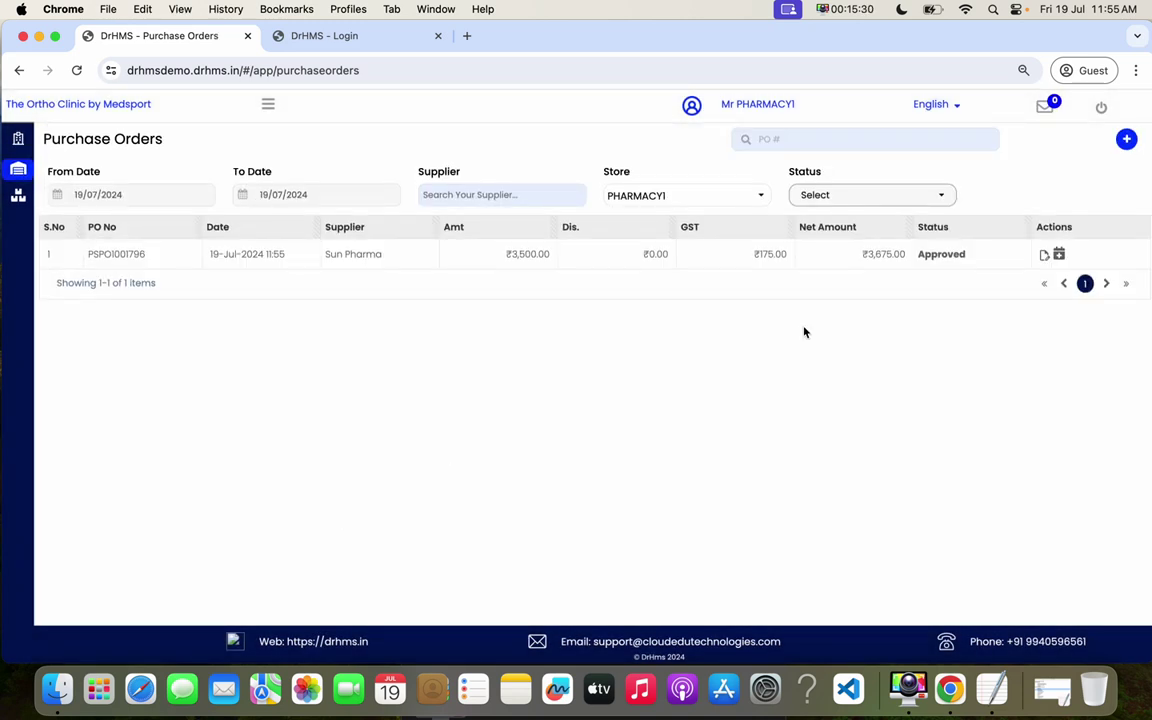
{"action": "left_click", "coordinate": [1043, 254]}
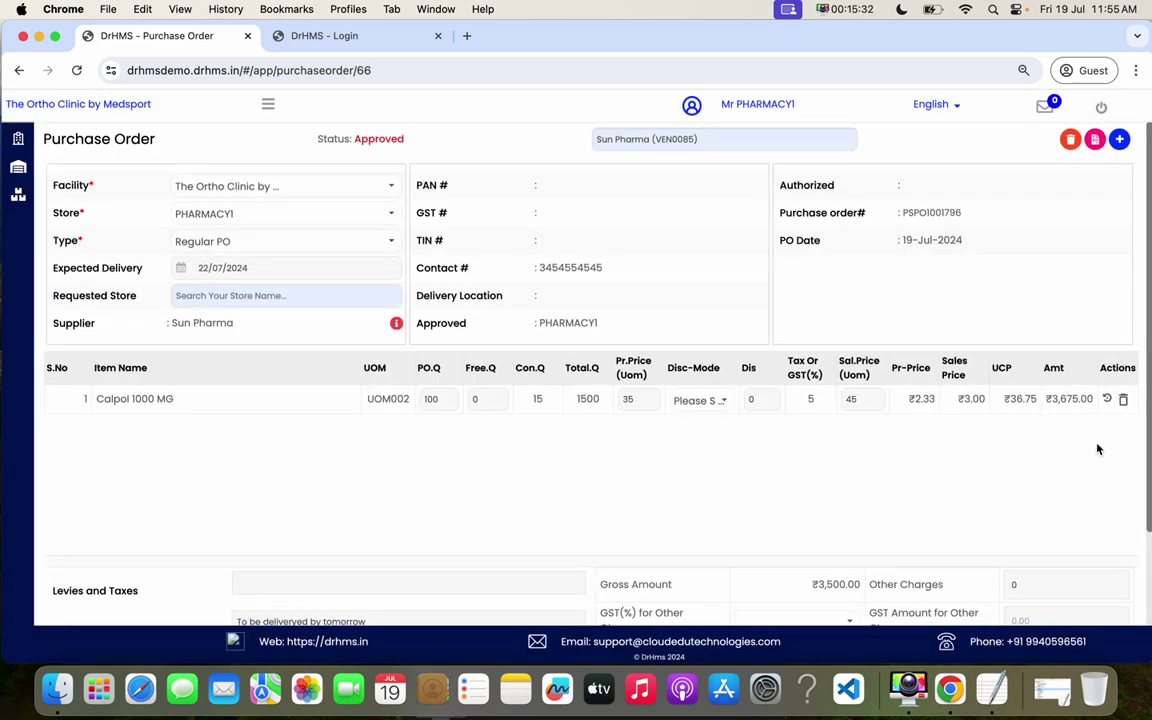
{"action": "scroll", "coordinate": [1146, 470], "scroll_direction": "down", "scroll_amount": 5}
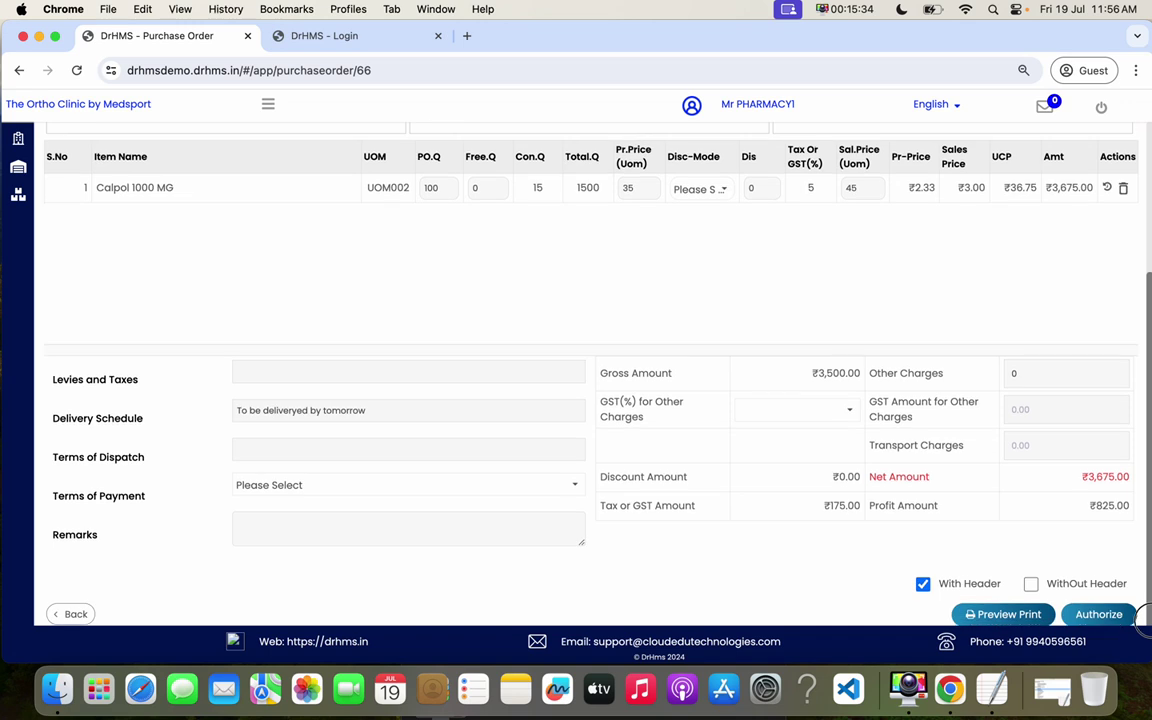
{"action": "left_click", "coordinate": [1099, 599]}
{"action": "left_click", "coordinate": [840, 379]}
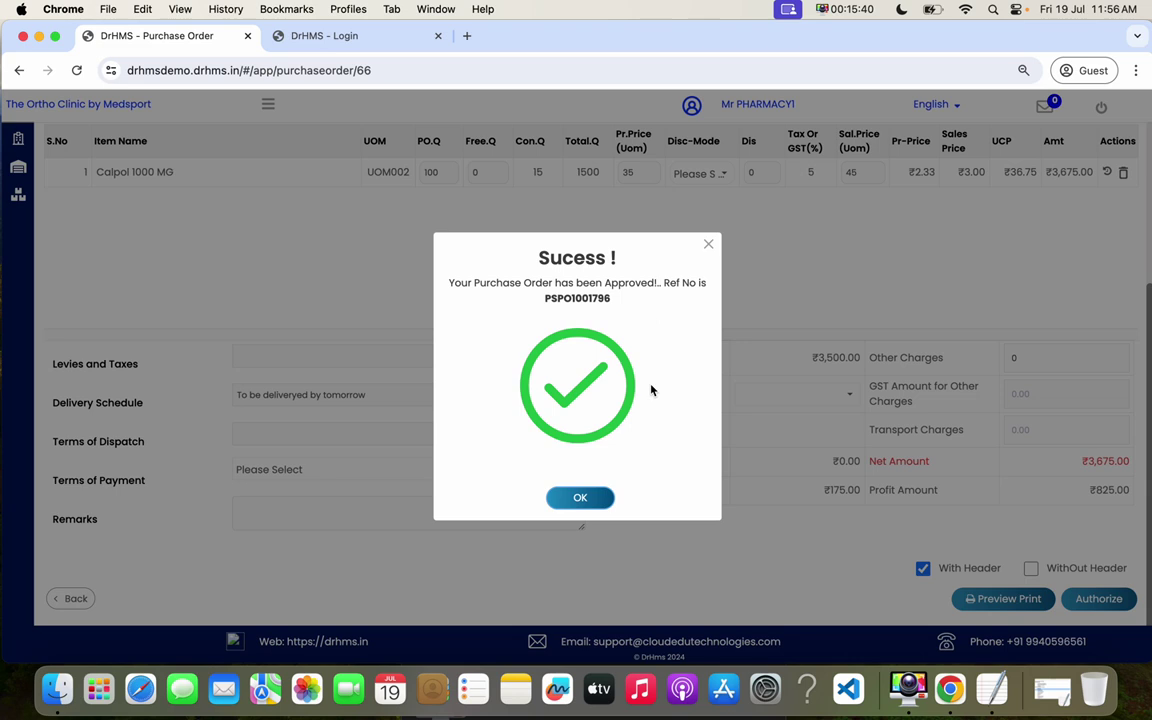
{"action": "left_click", "coordinate": [583, 503]}
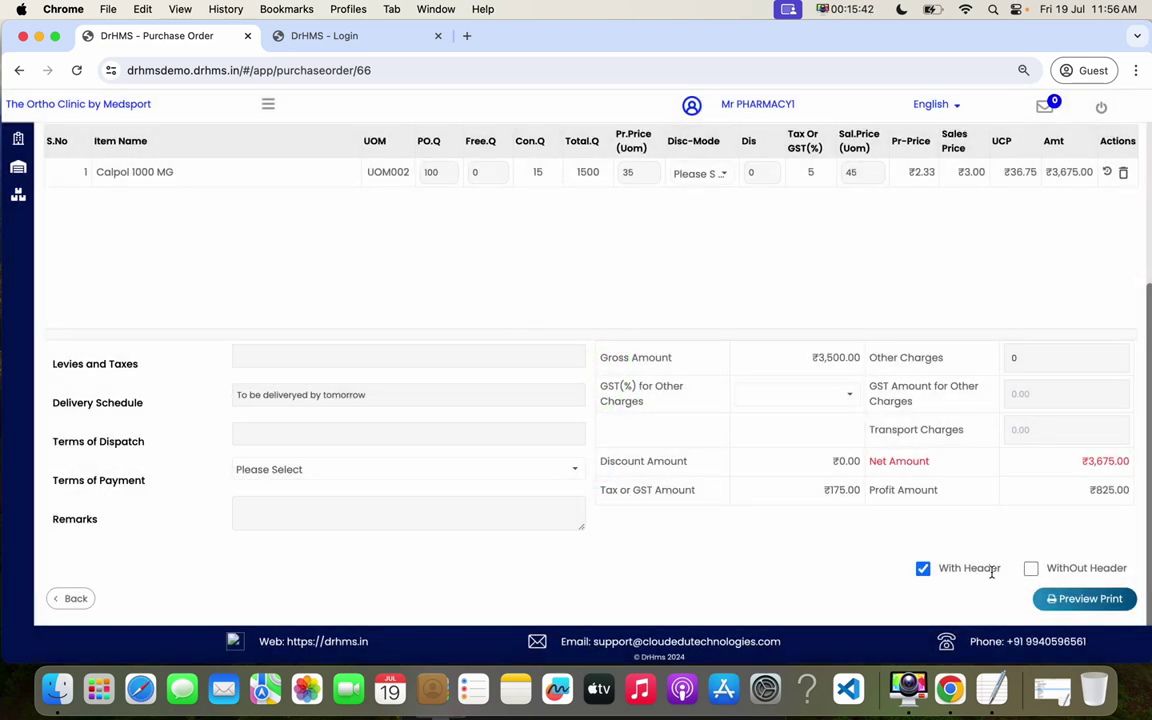
- Preview the purchase order PDF with the hospital header and review it
{"action": "left_click", "coordinate": [1104, 606]}
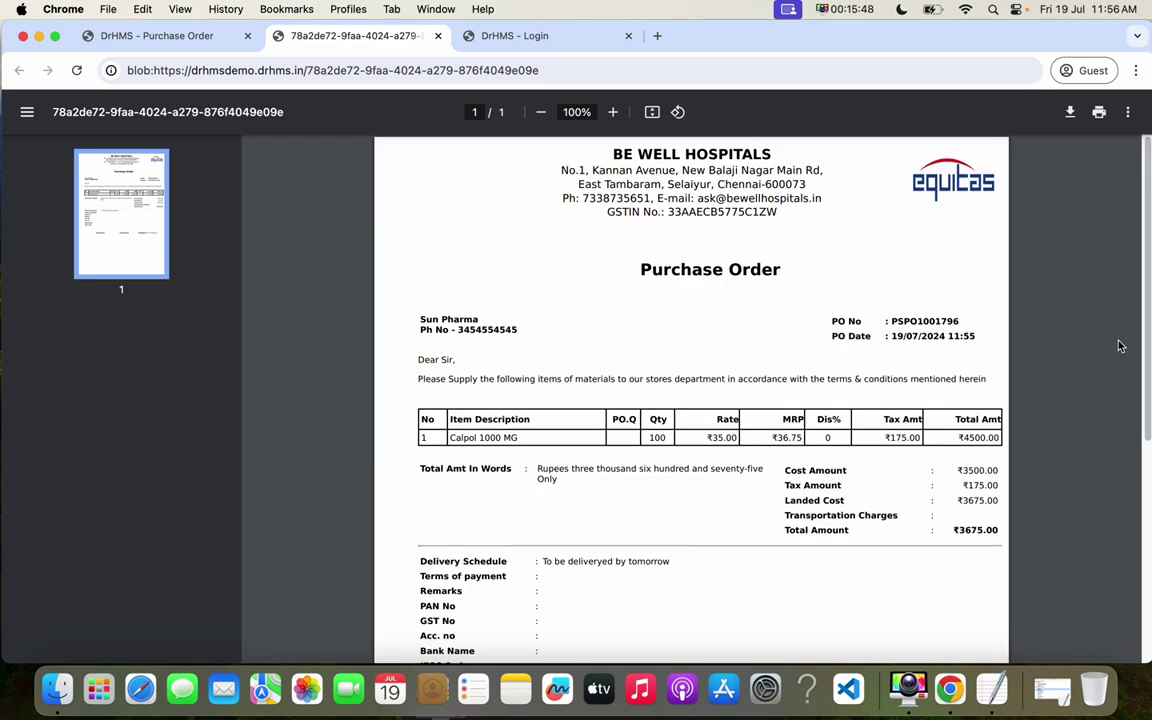
{"action": "scroll", "coordinate": [1124, 562], "scroll_direction": "down", "scroll_amount": 5}
{"action": "scroll", "coordinate": [1124, 562], "scroll_direction": "up", "scroll_amount": 5}
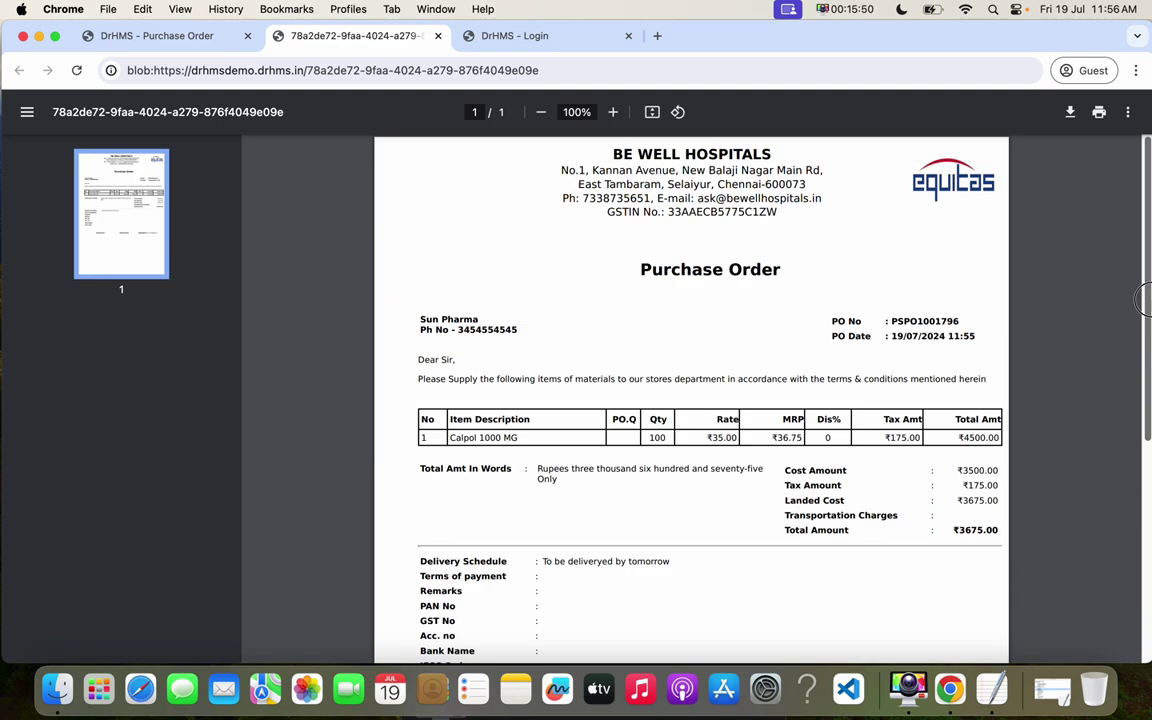
{"action": "scroll", "coordinate": [1130, 420], "scroll_direction": "down", "scroll_amount": 2}
{"action": "scroll", "coordinate": [1120, 394], "scroll_direction": "up", "scroll_amount": 2}
- Preview again without the hospital header, then close both PDF preview tabs
{"action": "left_click", "coordinate": [201, 38]}
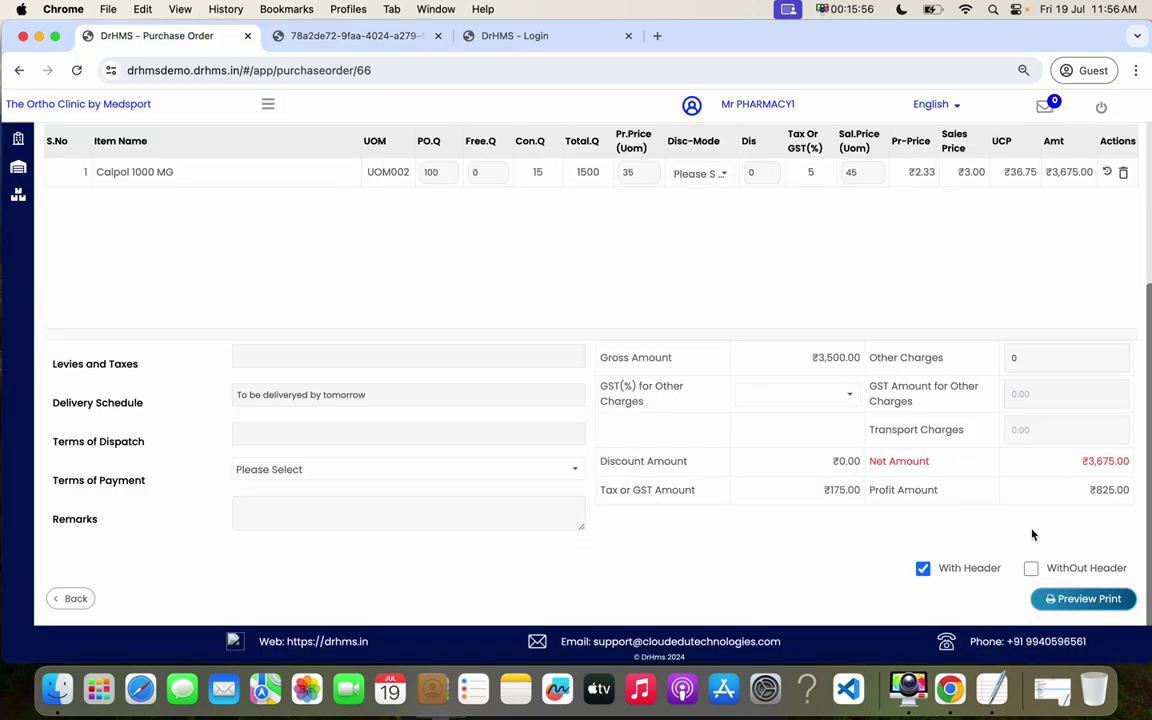
{"action": "left_click", "coordinate": [1031, 568]}
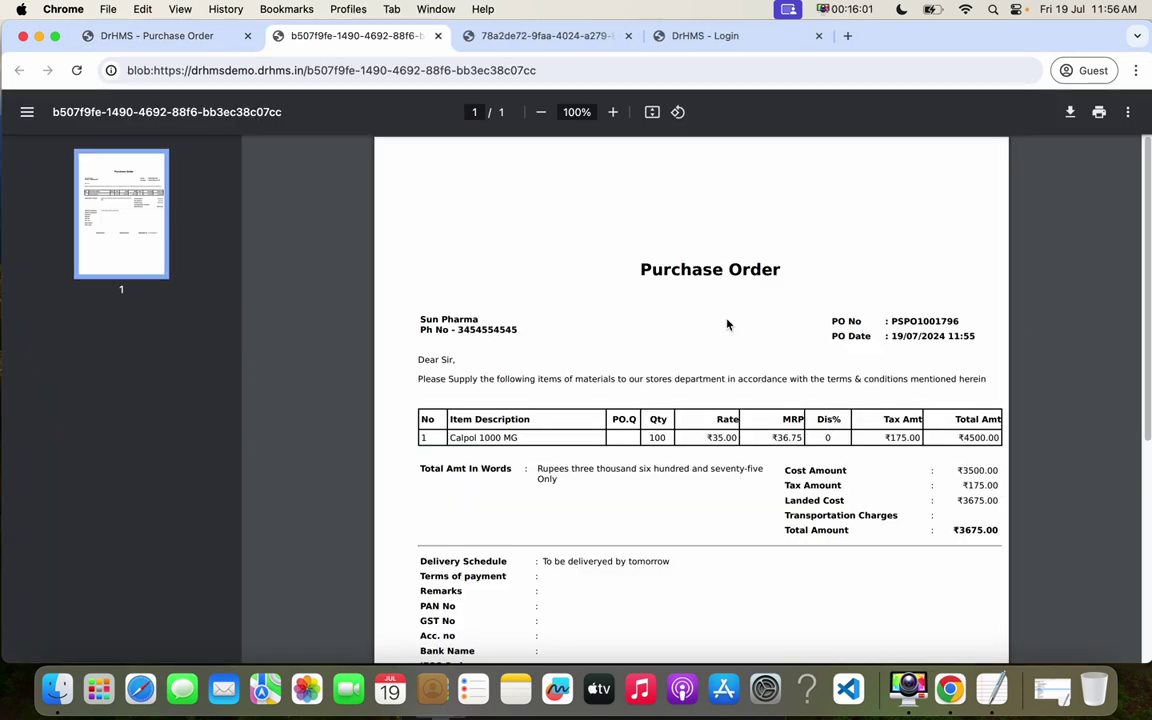
{"action": "left_click", "coordinate": [437, 36]}
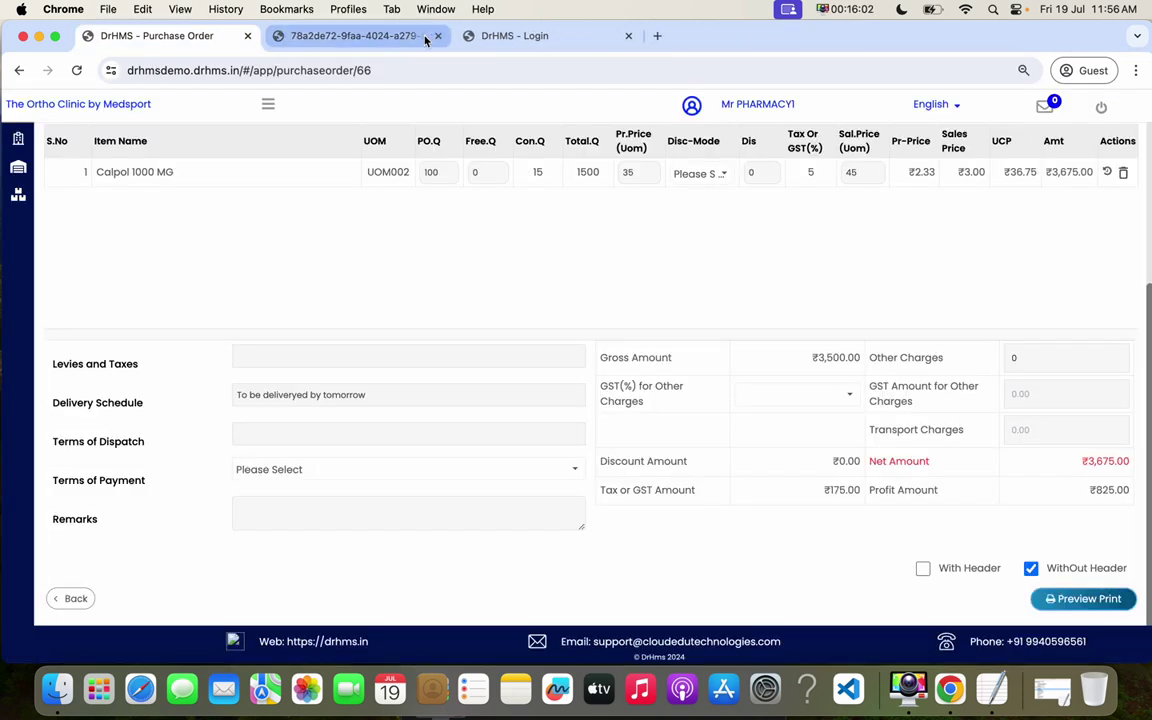
{"action": "left_click", "coordinate": [437, 36]}
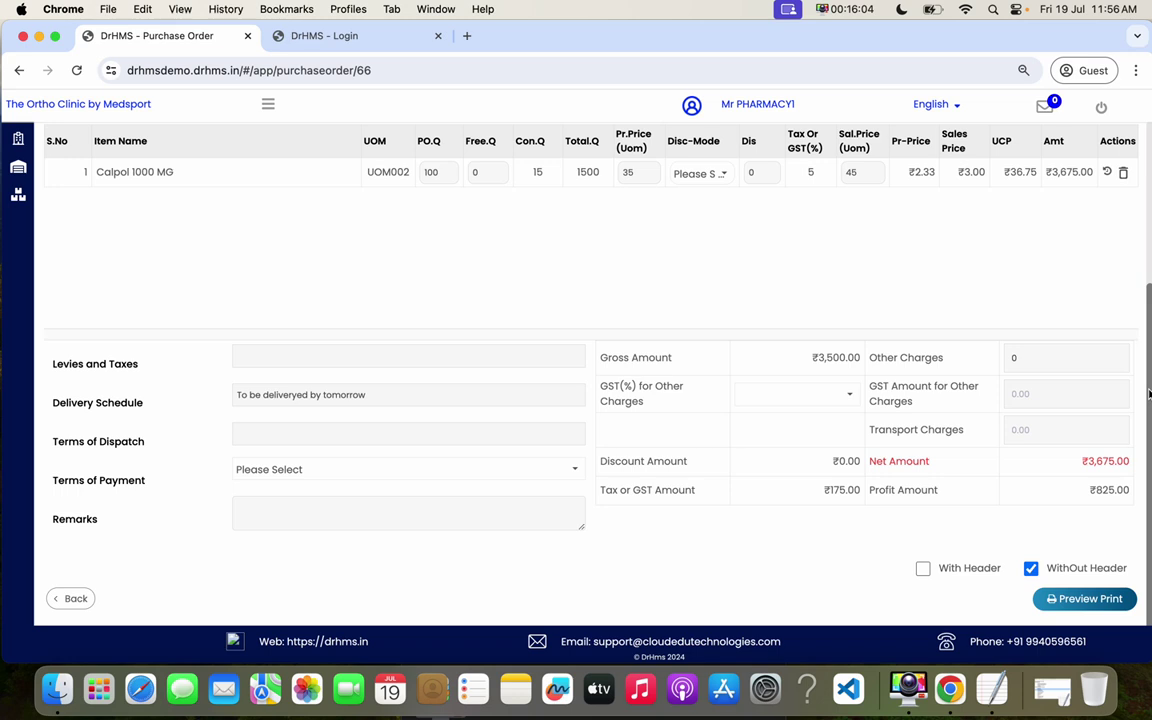
{"action": "scroll", "coordinate": [1148, 393], "scroll_direction": "up", "scroll_amount": 5}
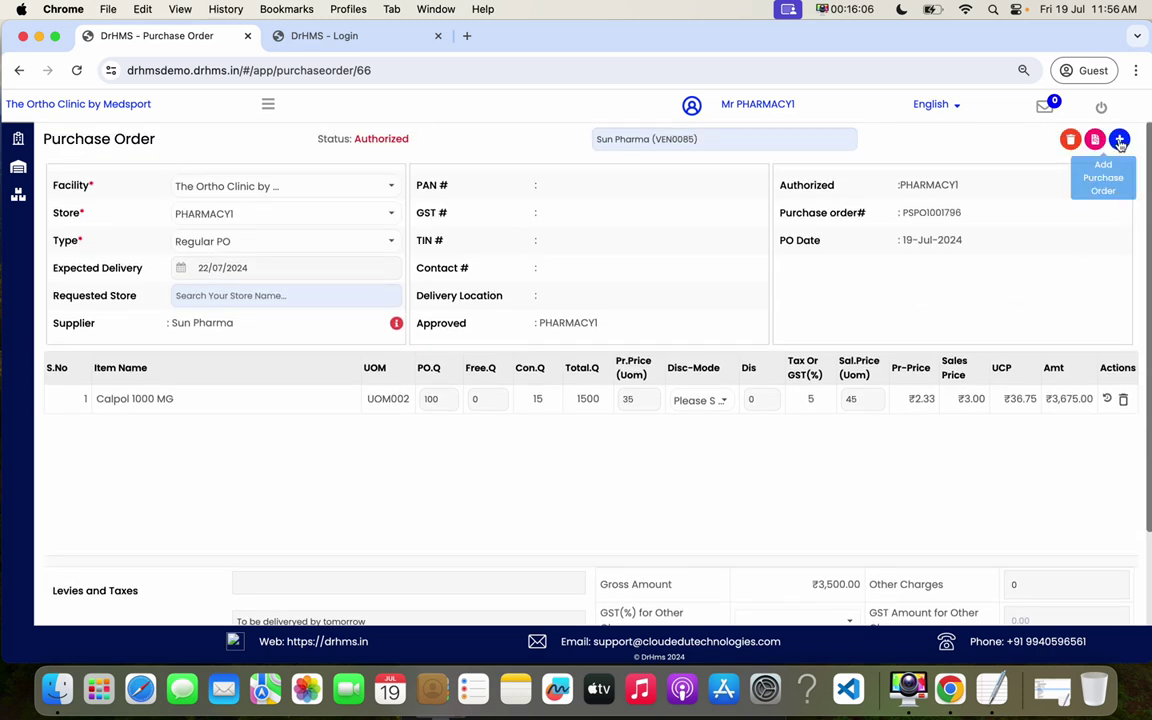
- Begin a blank purchase order and add Calpol 1000 MG as the first item
{"action": "left_click", "coordinate": [1119, 141]}
{"action": "left_click", "coordinate": [682, 140]}
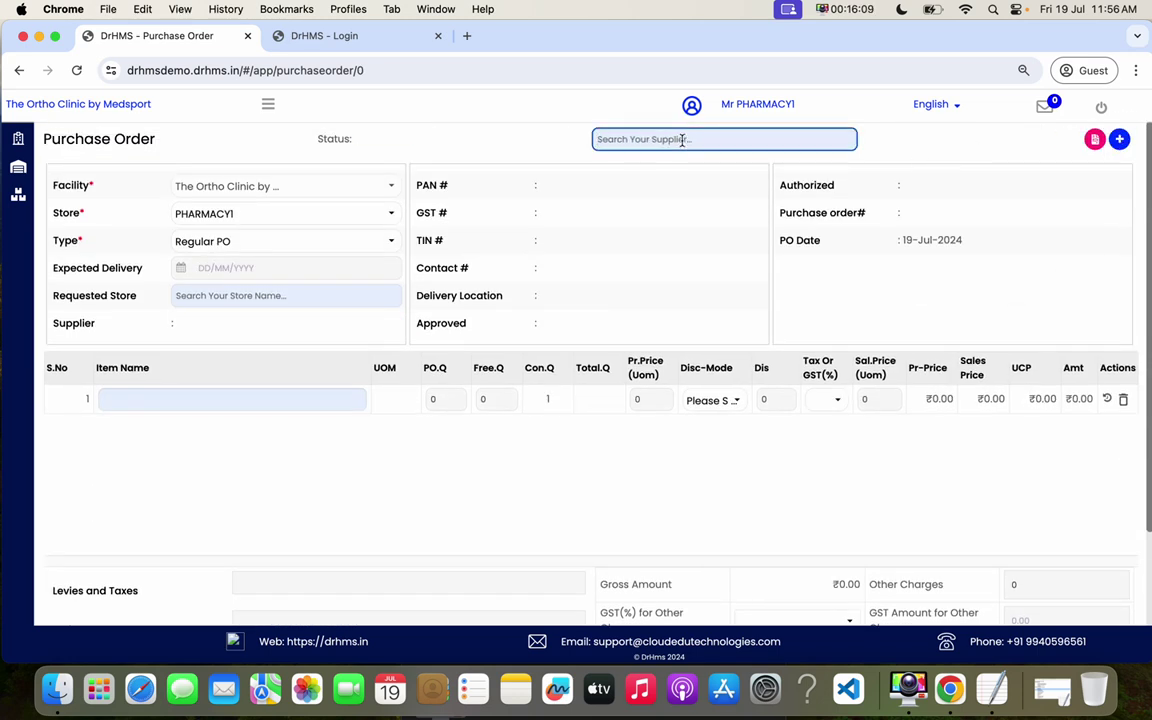
{"action": "left_click", "coordinate": [206, 397]}
{"action": "type", "text": "cal"}
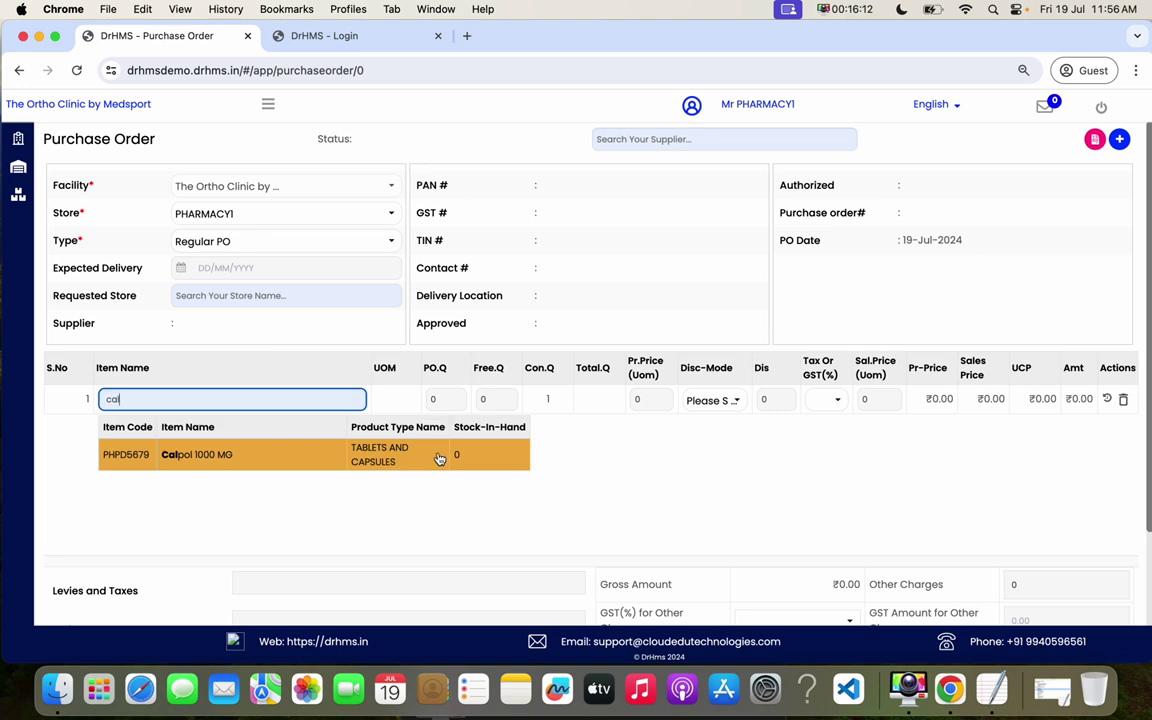
{"action": "left_click", "coordinate": [445, 456]}
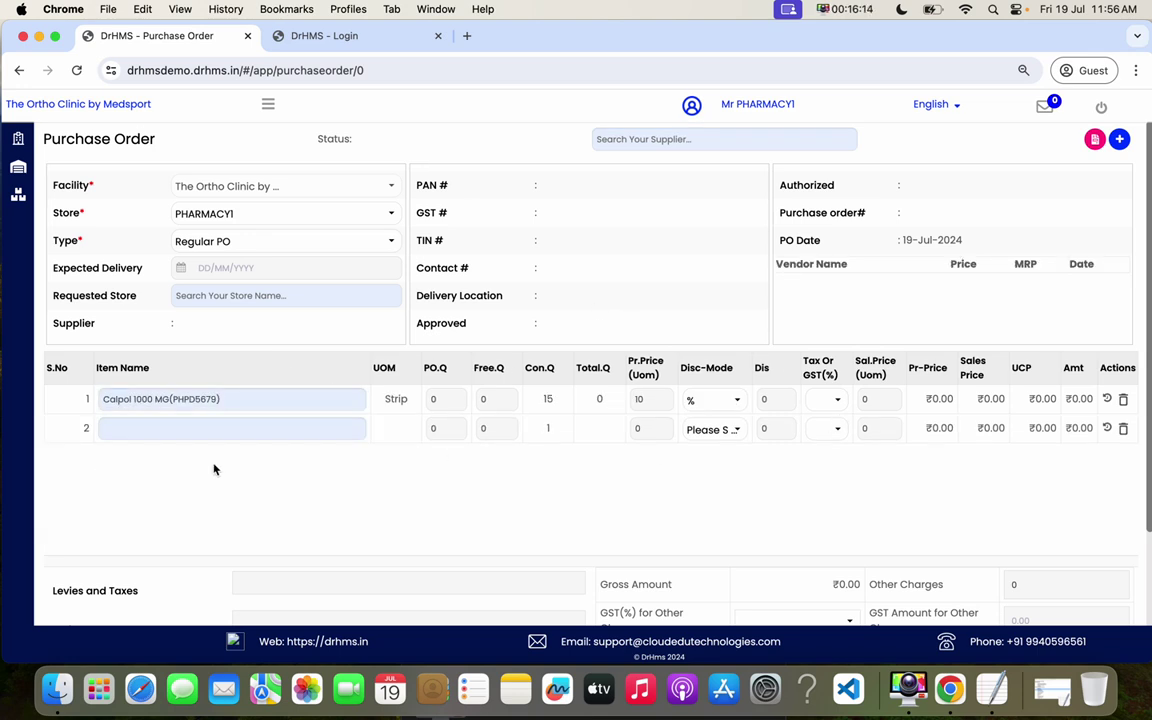
- Add DOLO 120 MG as the second item and check its past vendor prices
{"action": "left_click", "coordinate": [163, 427]}
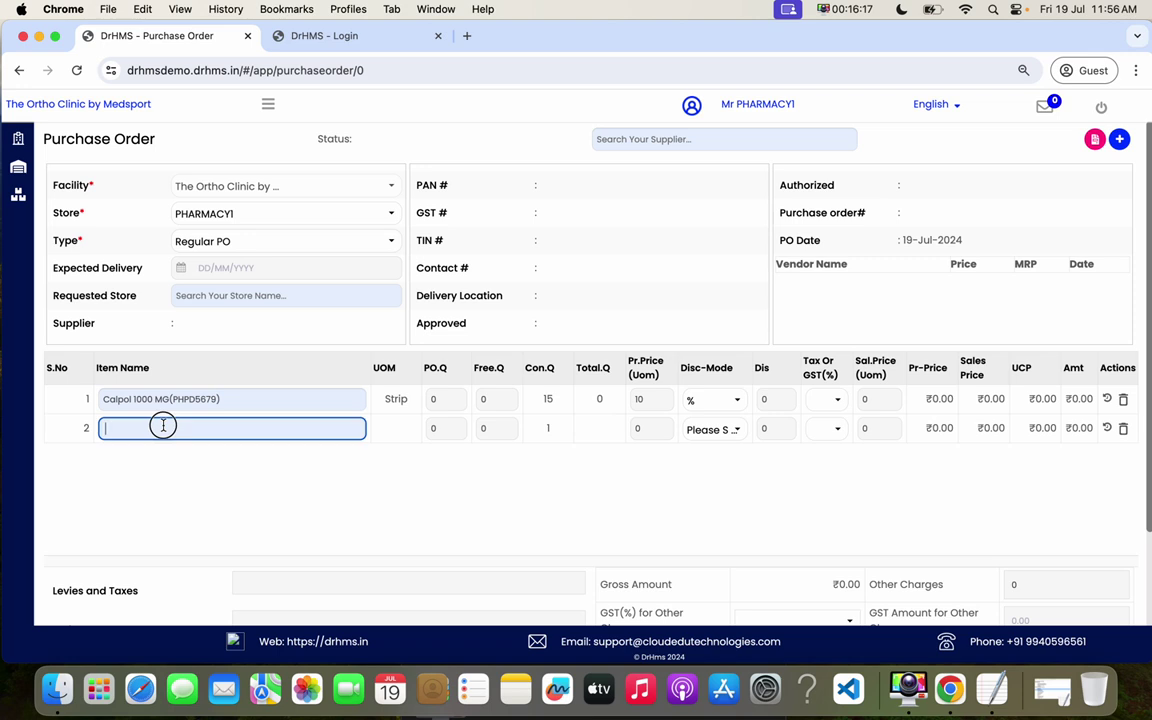
{"action": "type", "text": "dol"}
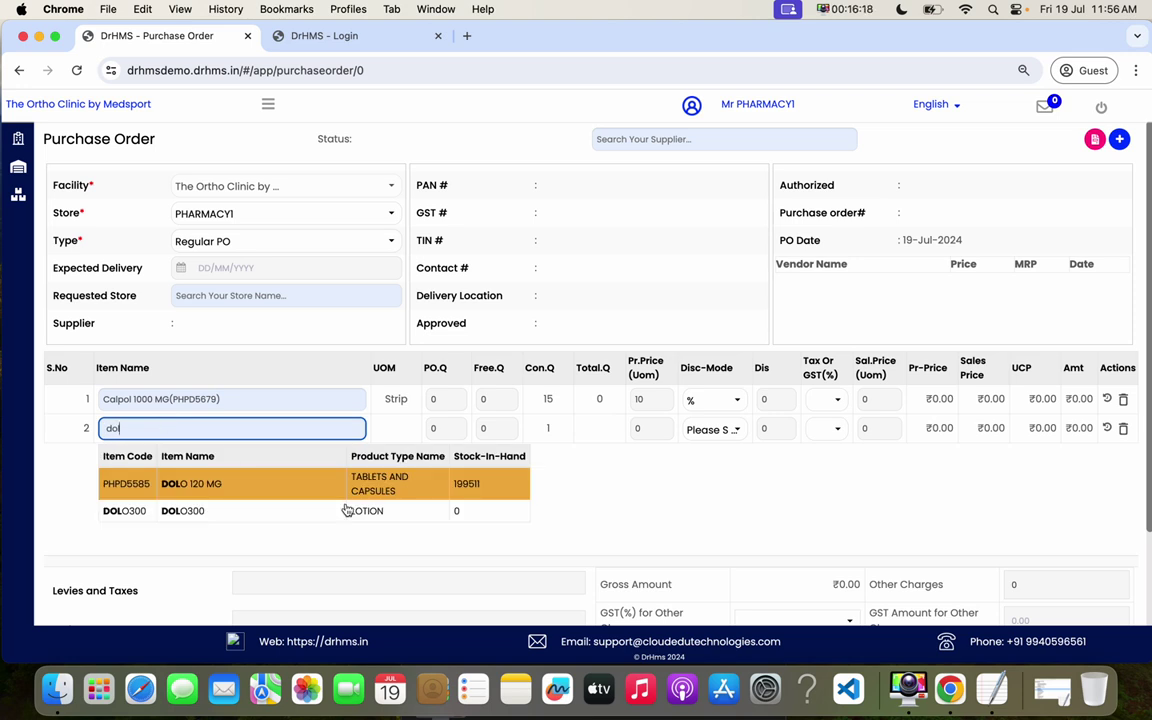
{"action": "left_click", "coordinate": [368, 487]}
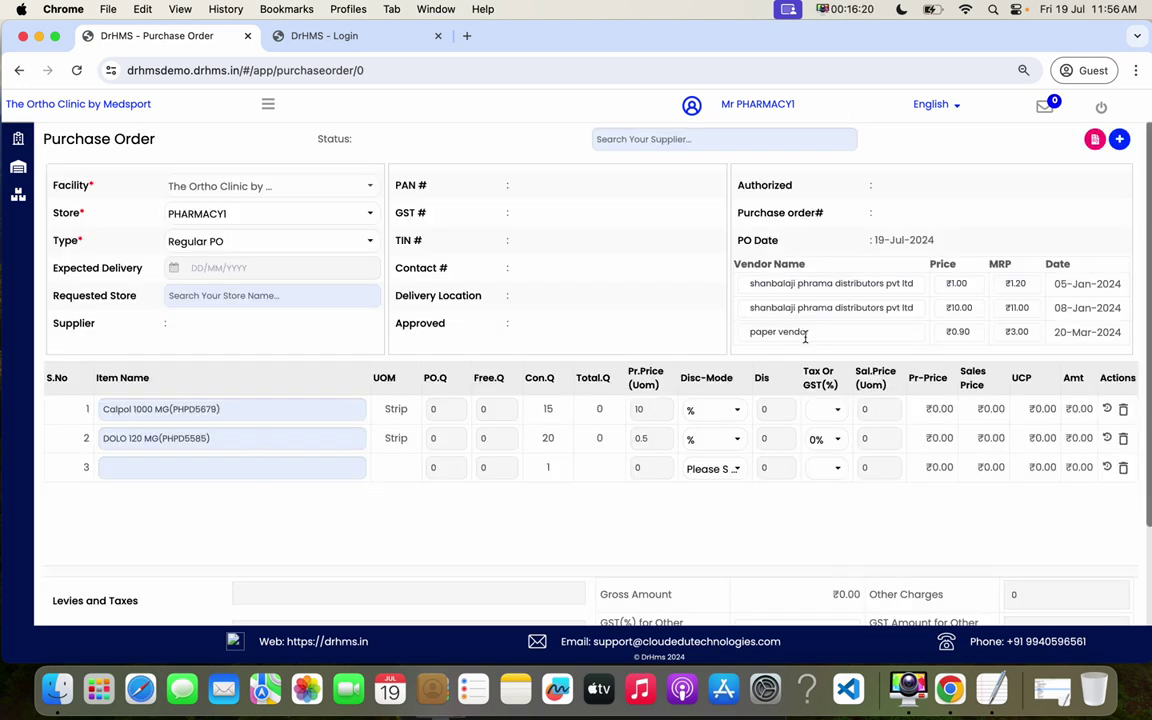
{"action": "left_click_drag", "start_coordinate": [934, 288], "coordinate": [940, 333]}
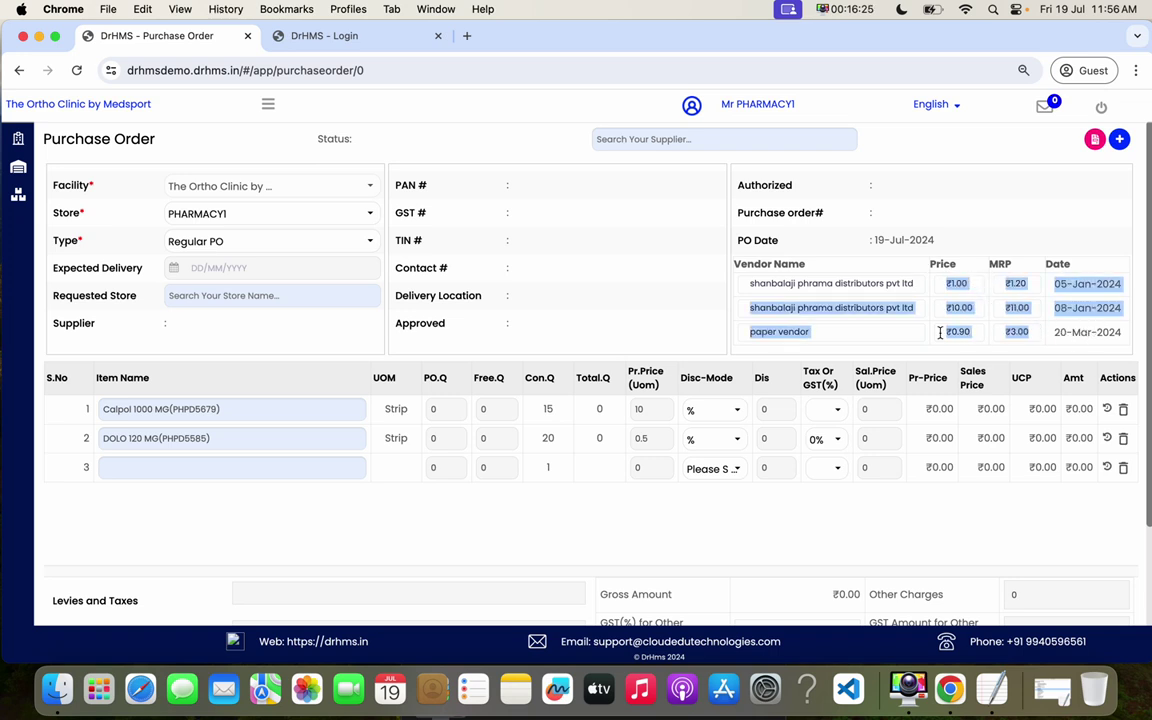
{"action": "left_click", "coordinate": [968, 311]}
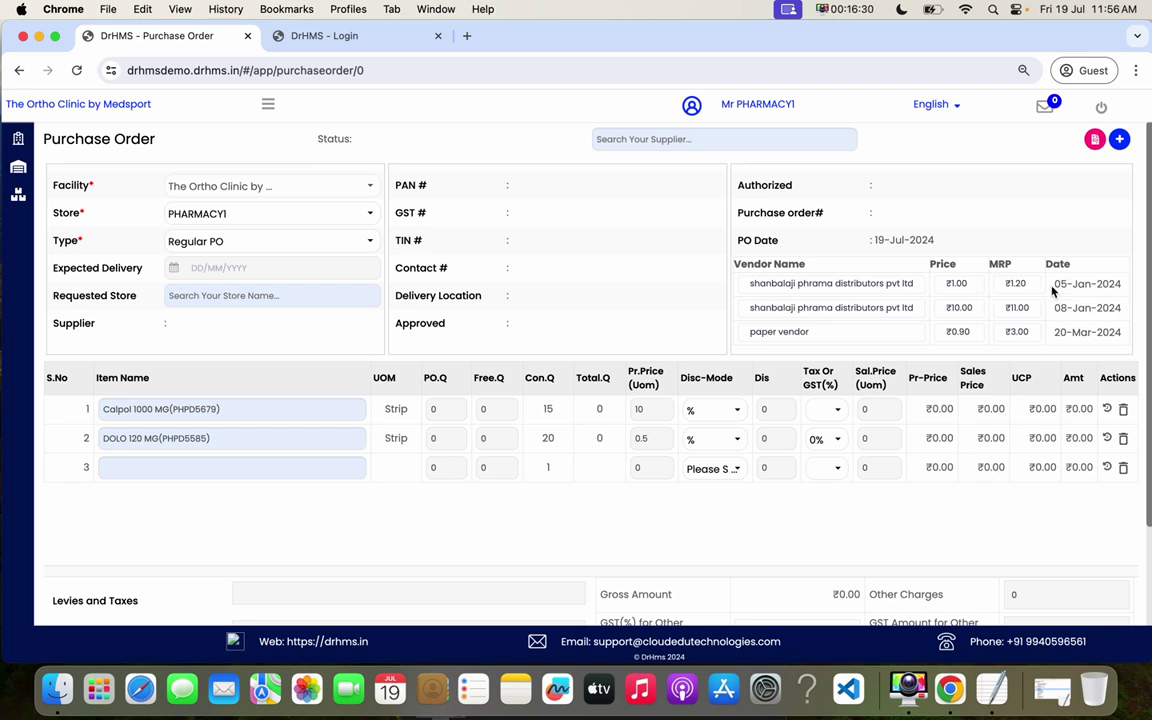
- Open a new PO-based GRN form for PHARMACY1 from the Invoice Entry(GRN) By PO list
{"action": "left_click", "coordinate": [268, 107]}
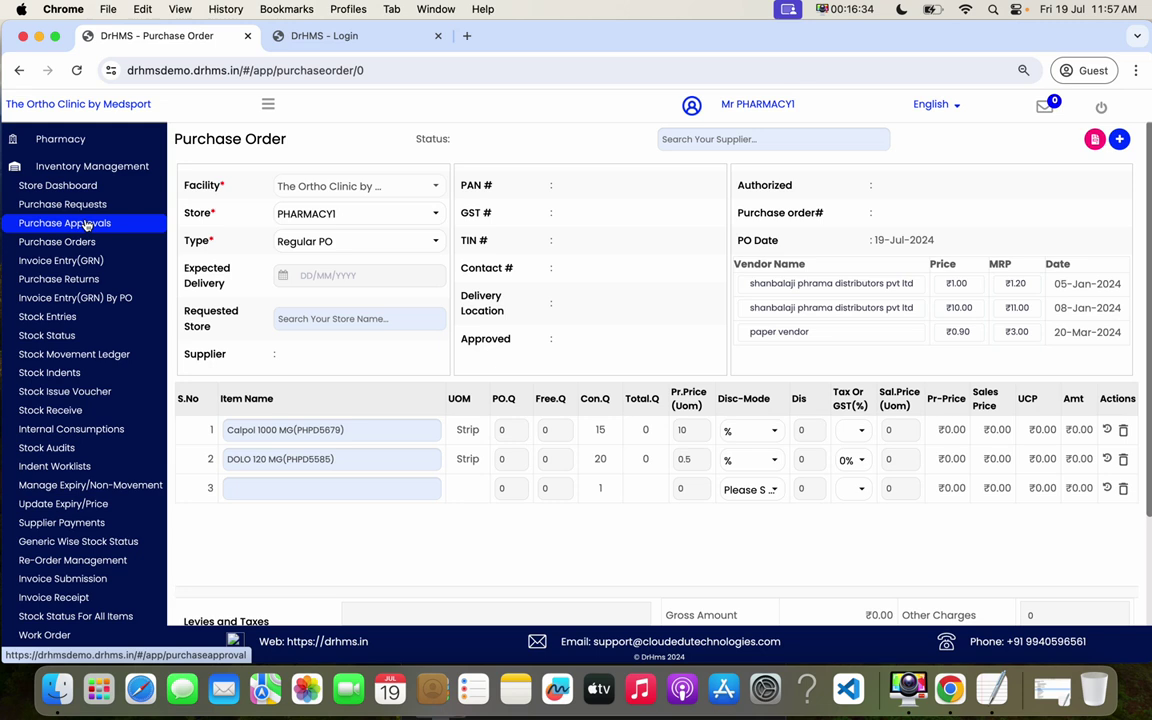
{"action": "left_click", "coordinate": [86, 225]}
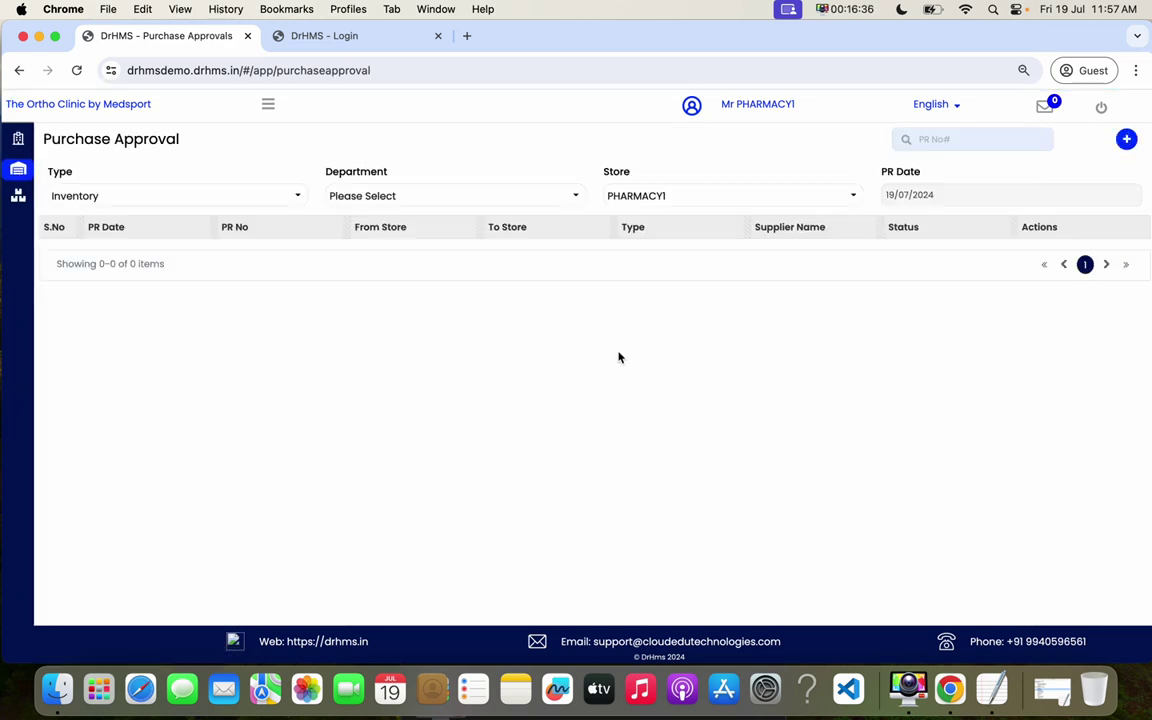
{"action": "left_click", "coordinate": [268, 106]}
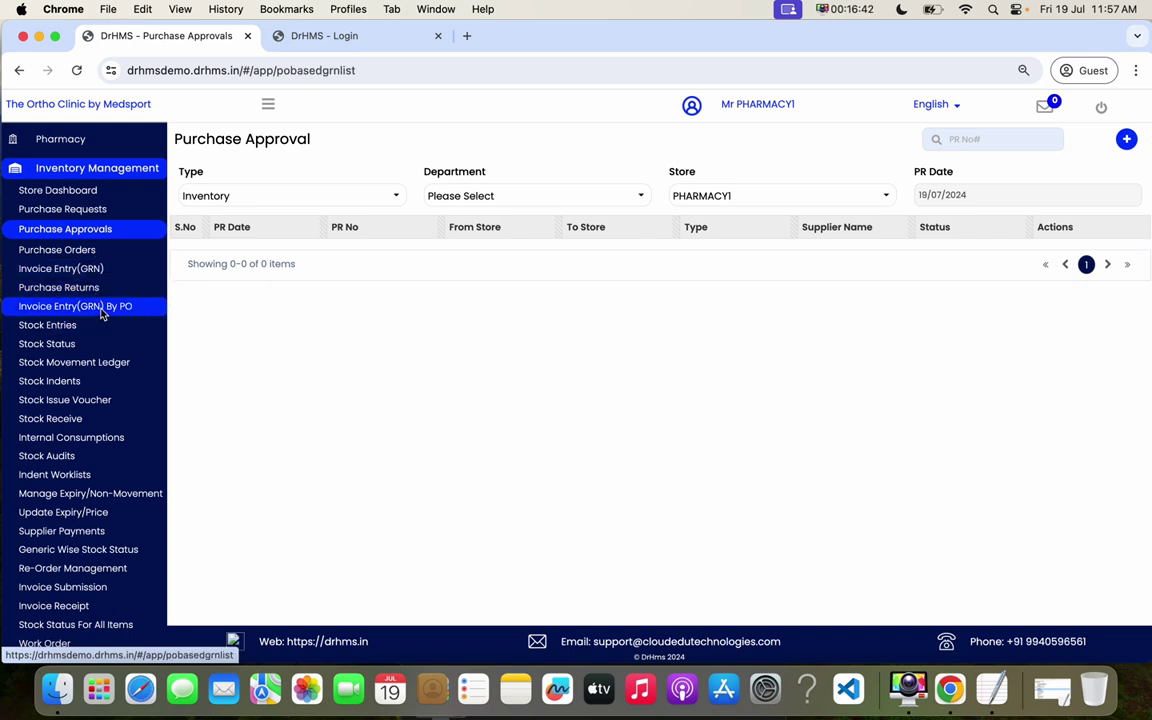
{"action": "left_click", "coordinate": [98, 305]}
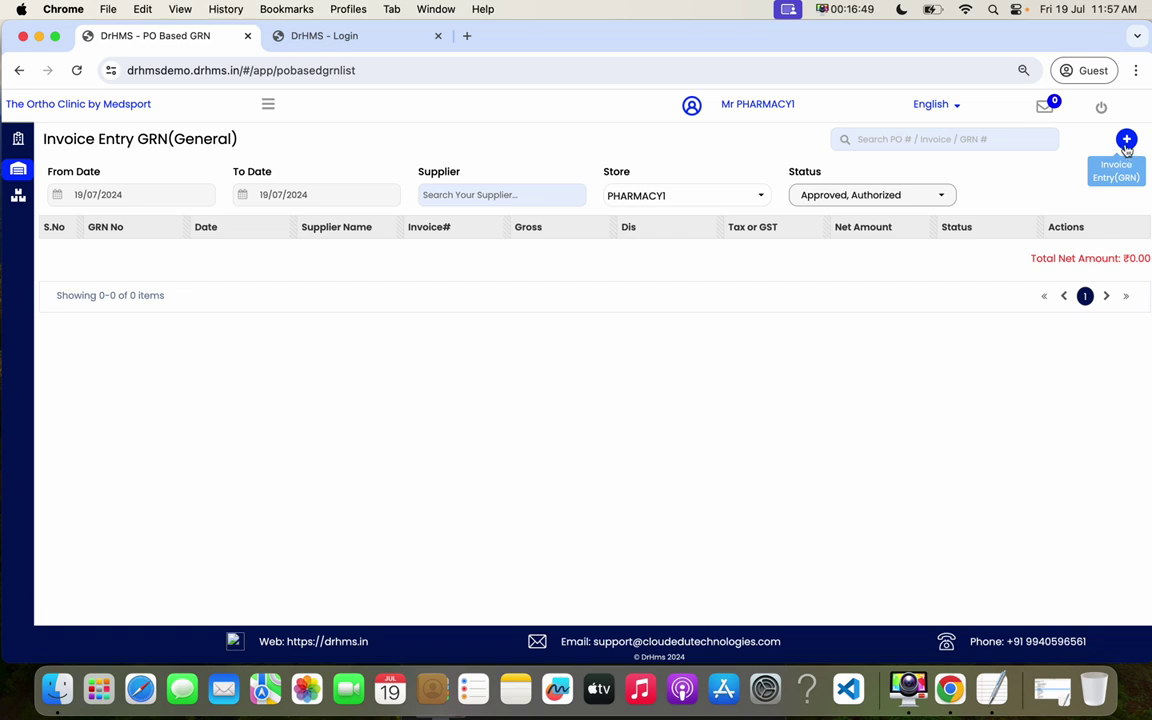
{"action": "left_click_drag", "start_coordinate": [115, 151], "coordinate": [167, 141]}
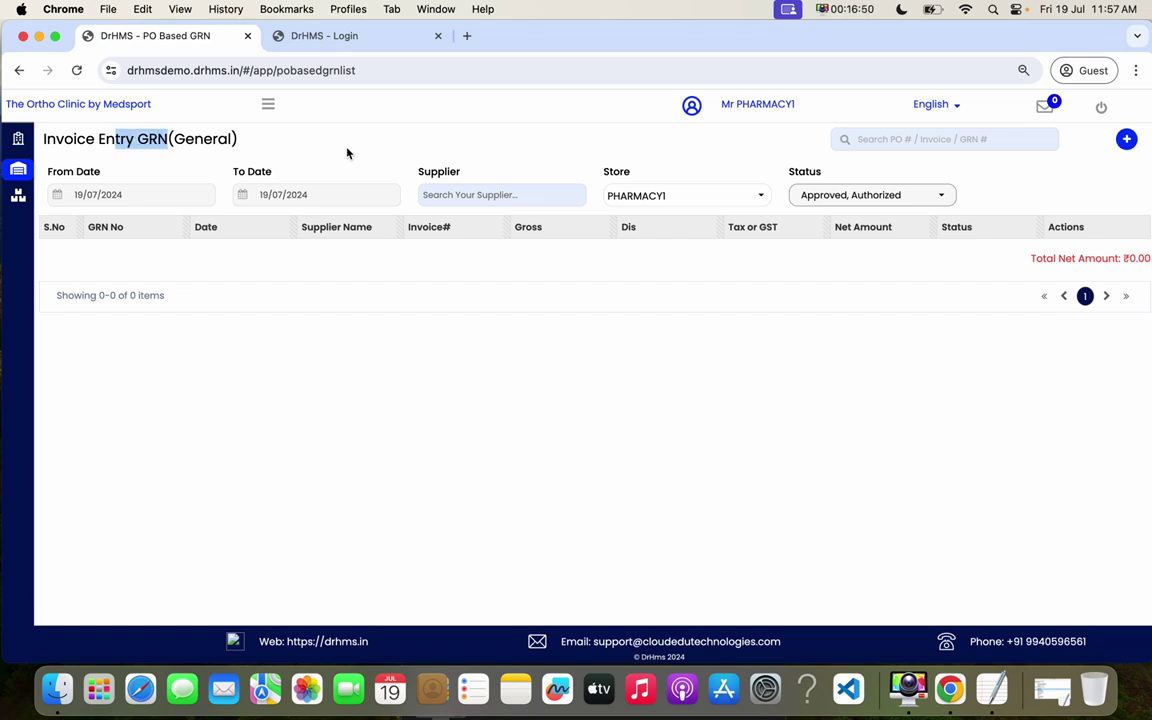
{"action": "left_click", "coordinate": [1126, 139]}
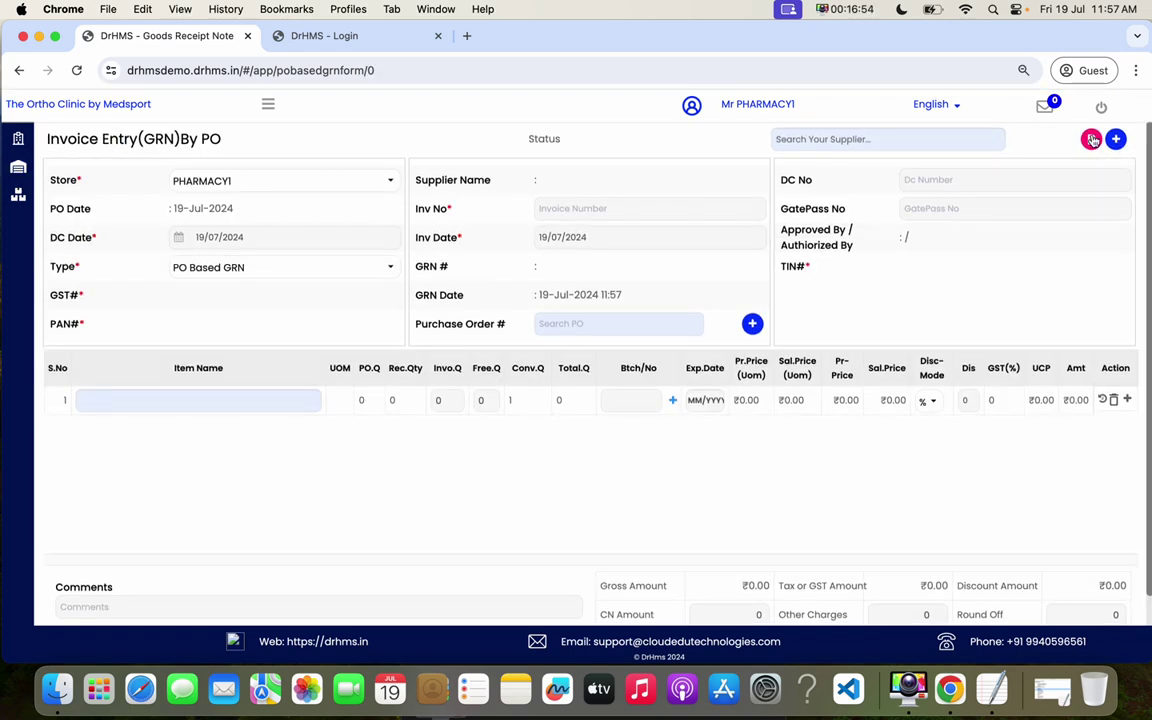
- Load Sun Pharma's authorized purchase order into the GRN form
{"action": "left_click", "coordinate": [753, 324]}
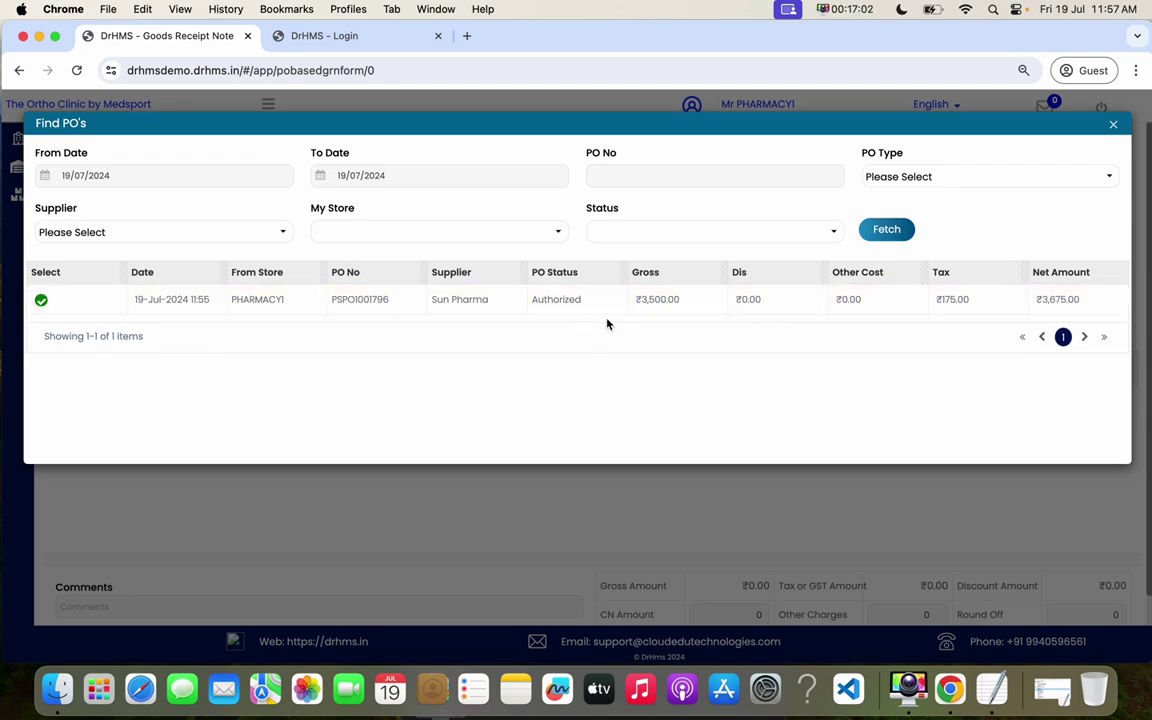
{"action": "left_click", "coordinate": [42, 303]}
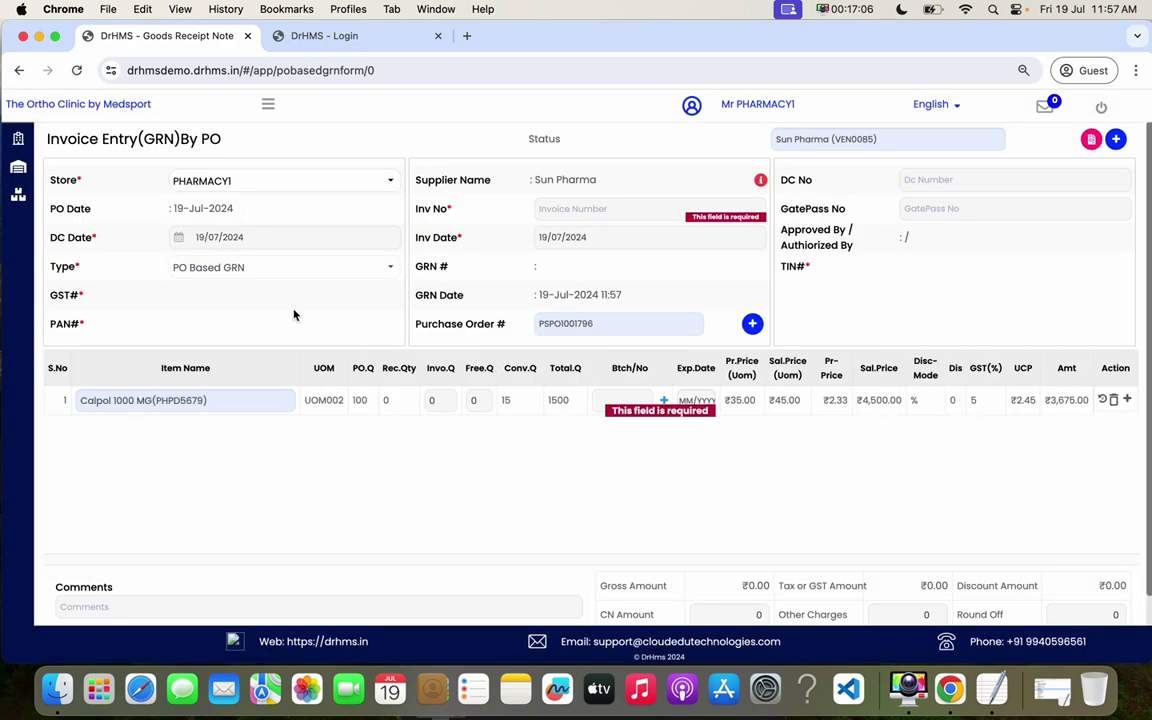
{"action": "double_click", "coordinate": [359, 399]}
- Record 50 invoiced Calpol, batch 34534534, expiry 10/2026, and enter the invoice number
{"action": "left_click", "coordinate": [443, 402]}
{"action": "double_click", "coordinate": [432, 402]}
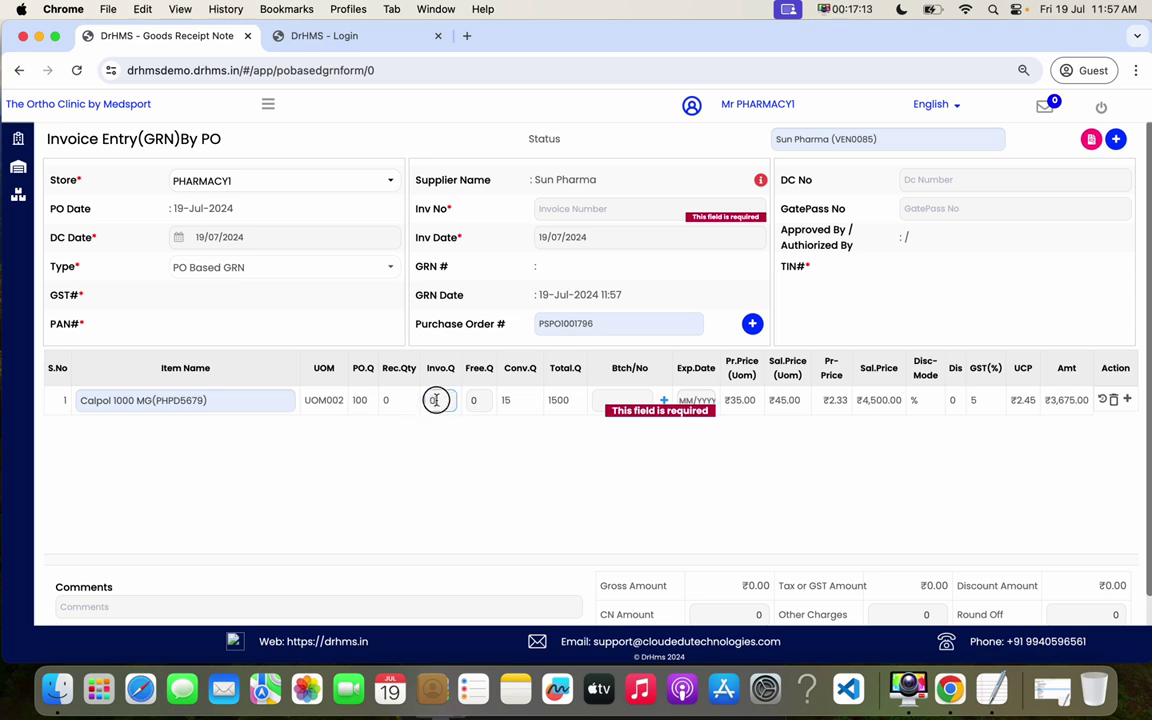
{"action": "type", "text": "50"}
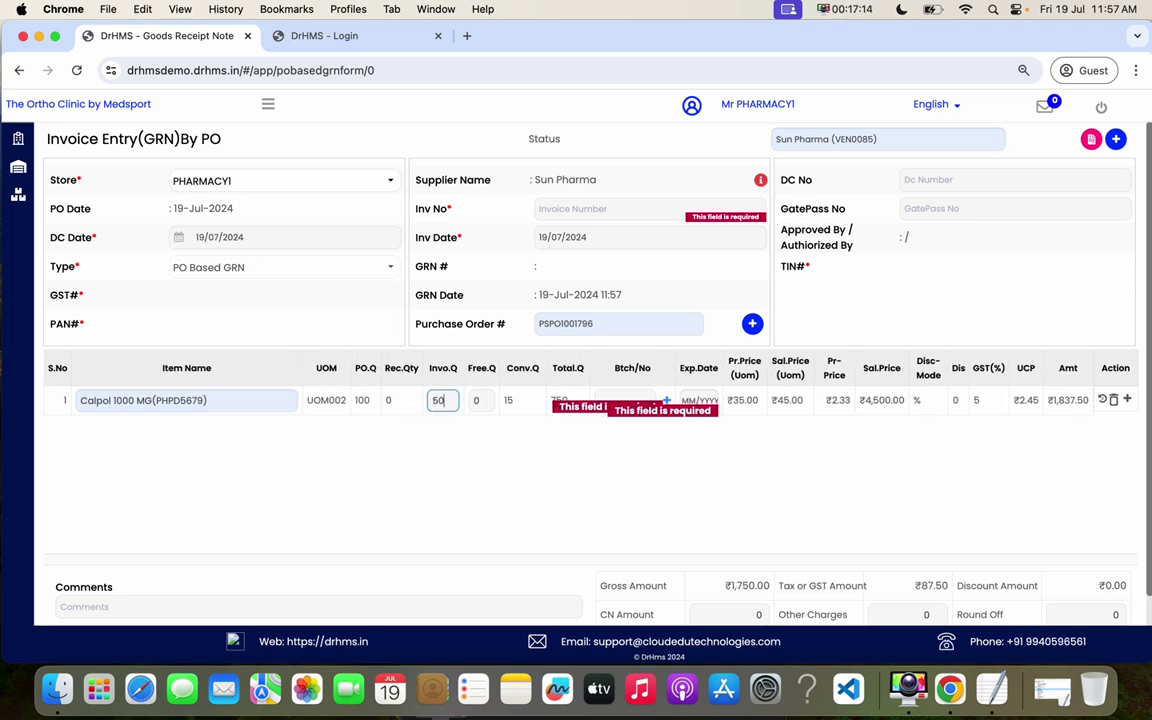
{"action": "left_click", "coordinate": [612, 400]}
{"action": "type", "text": "34534534"}
{"action": "left_click", "coordinate": [686, 404]}
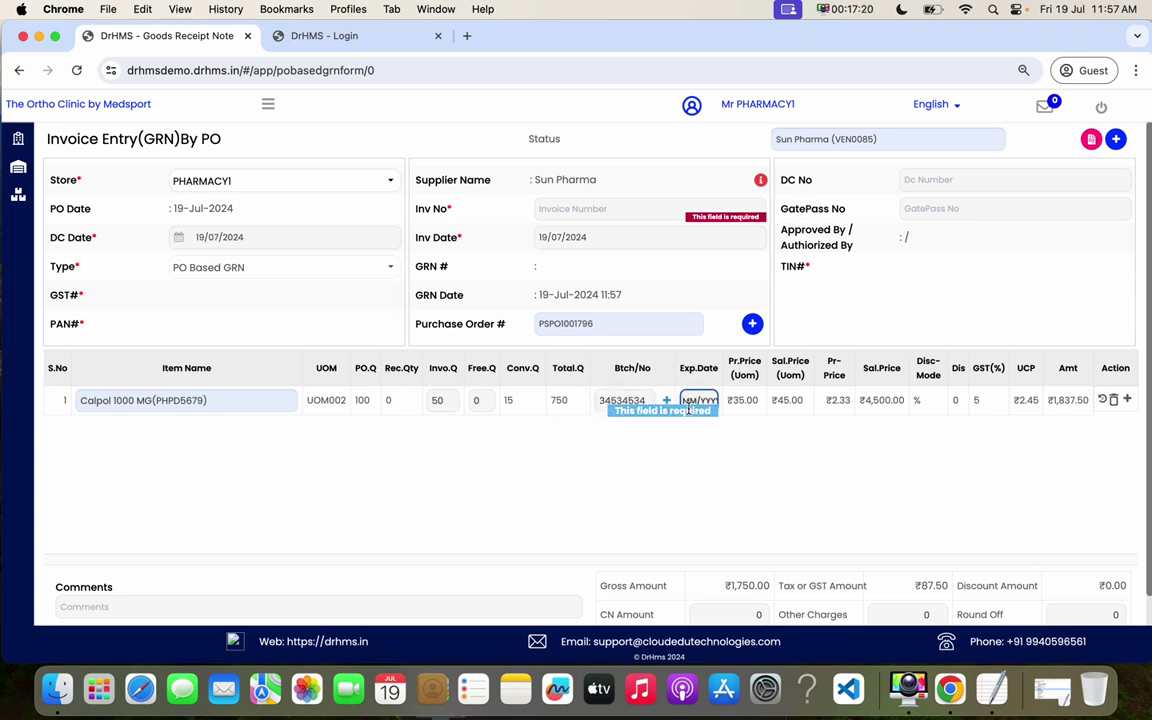
{"action": "type", "text": "10/2"}
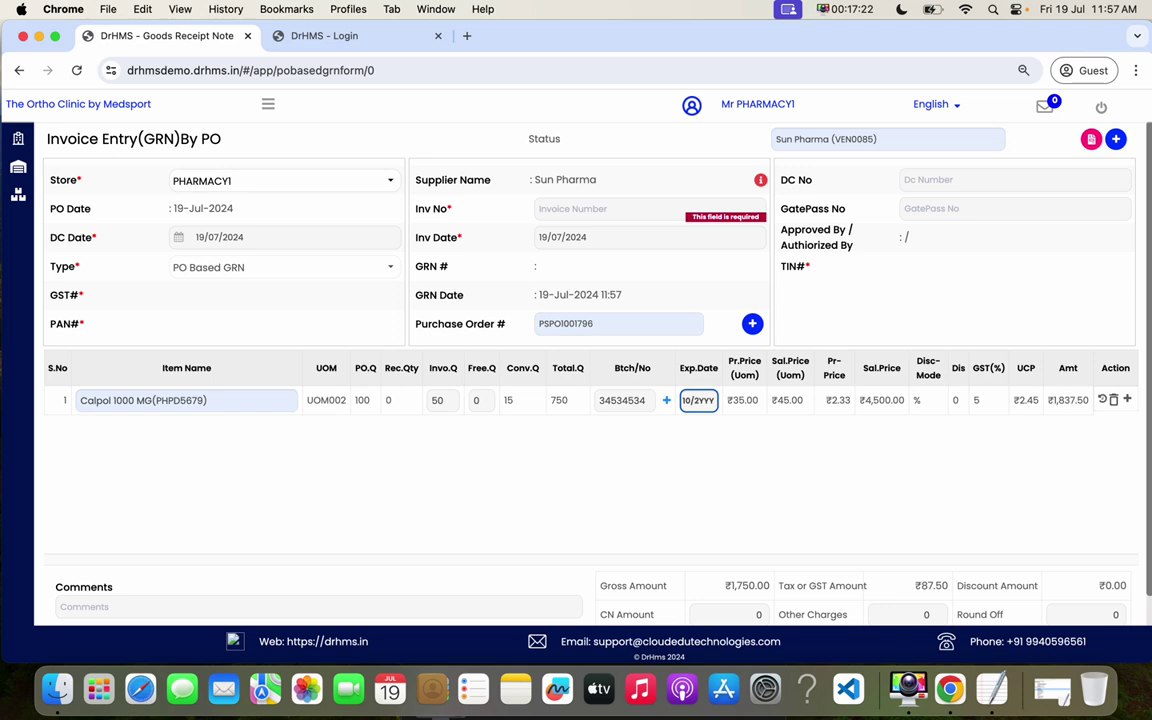
{"action": "type", "text": "026"}
{"action": "left_click", "coordinate": [562, 210]}
{"action": "type", "text": "345435435"}
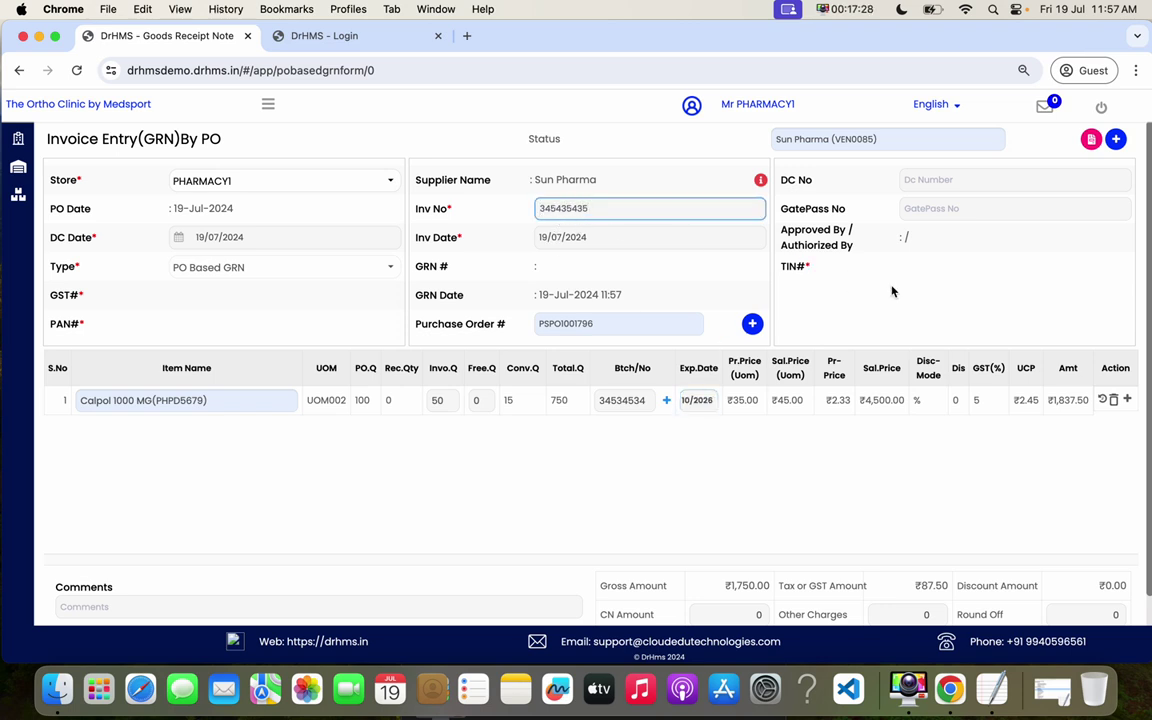
{"action": "left_click", "coordinate": [892, 290]}
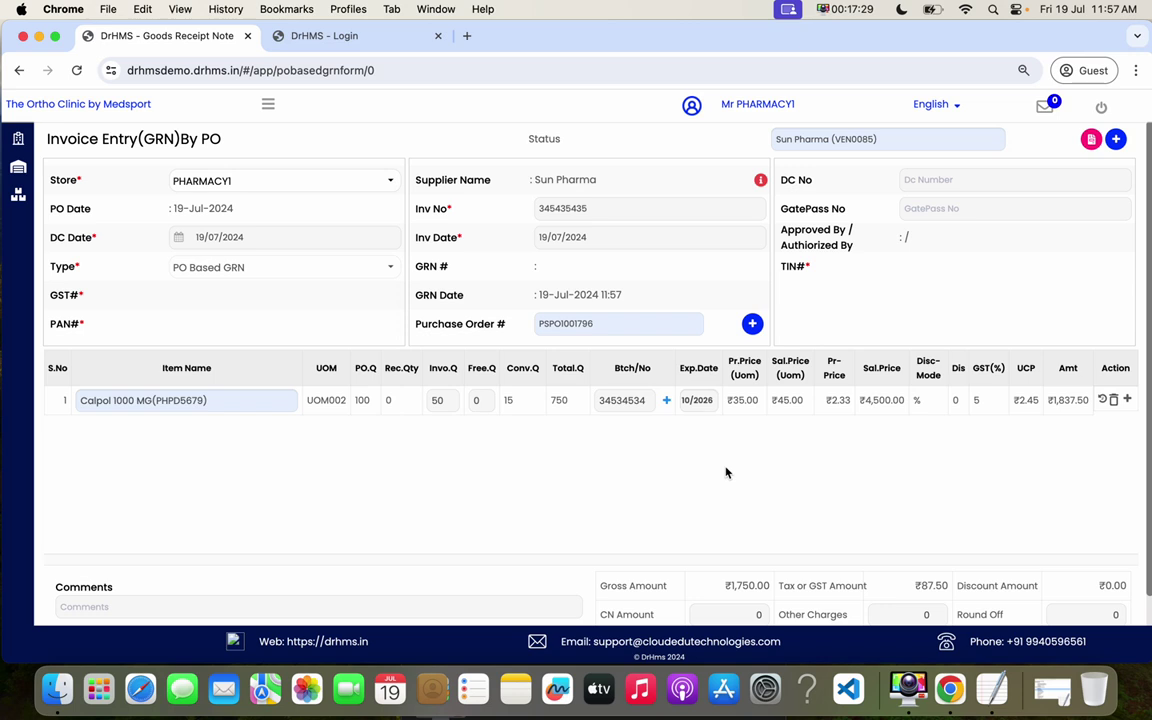
- Add a second Calpol batch line with 20 invoiced, batch 546456 and its expiry date
{"action": "left_click", "coordinate": [667, 401]}
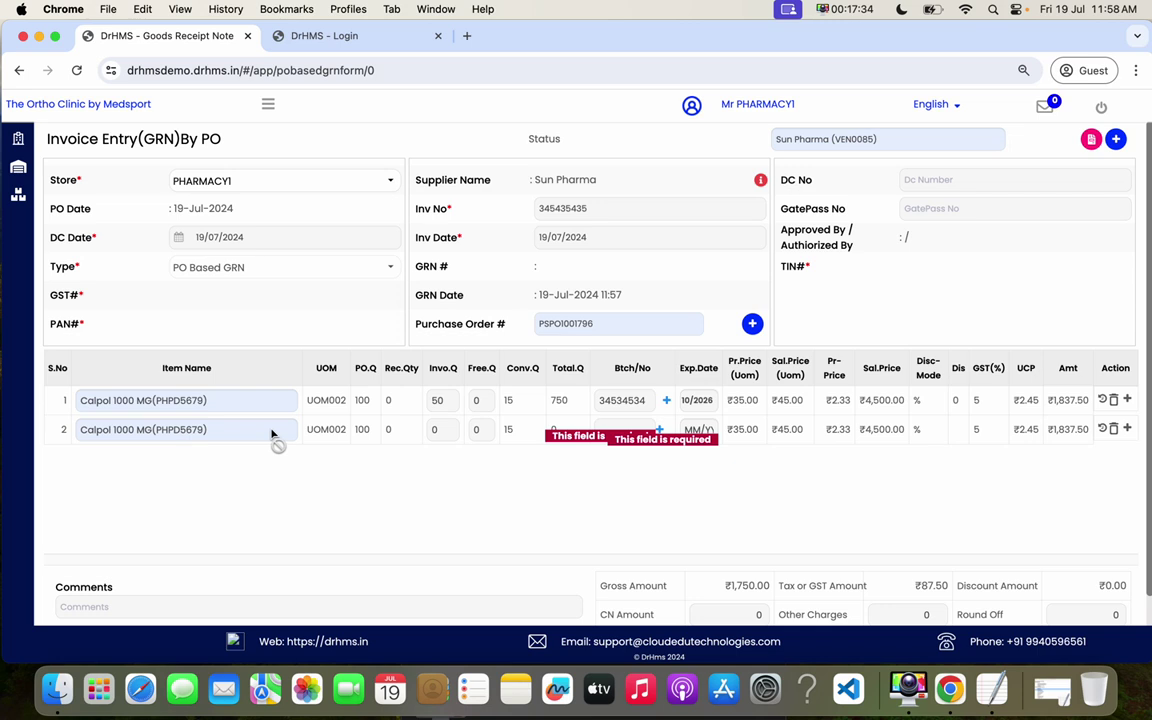
{"action": "left_click", "coordinate": [432, 429]}
{"action": "type", "text": "20"}
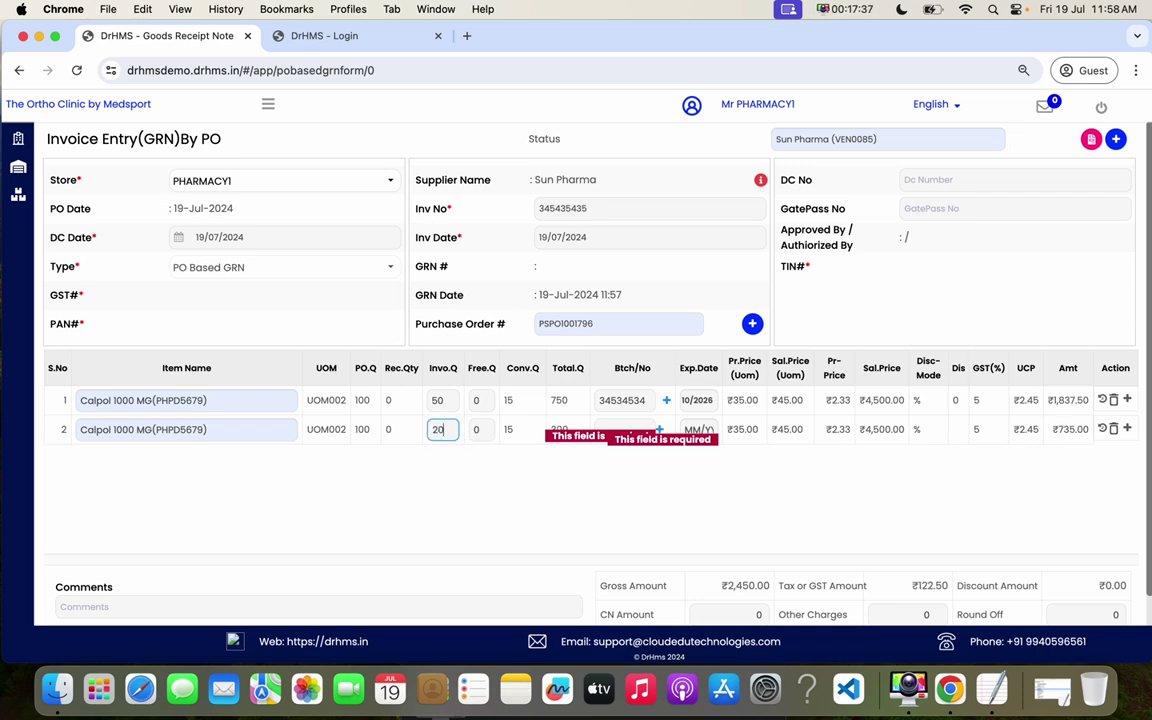
{"action": "left_click", "coordinate": [619, 428]}
{"action": "type", "text": "546456"}
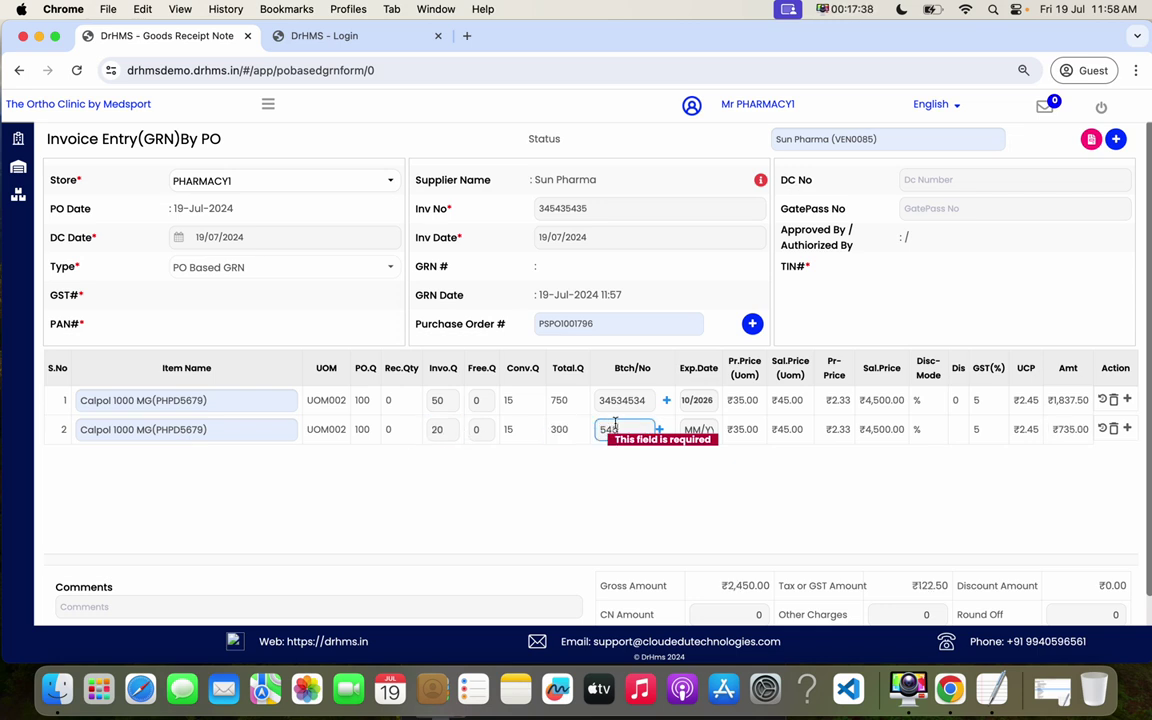
{"action": "left_click", "coordinate": [686, 428]}
{"action": "type", "text": "10/"}
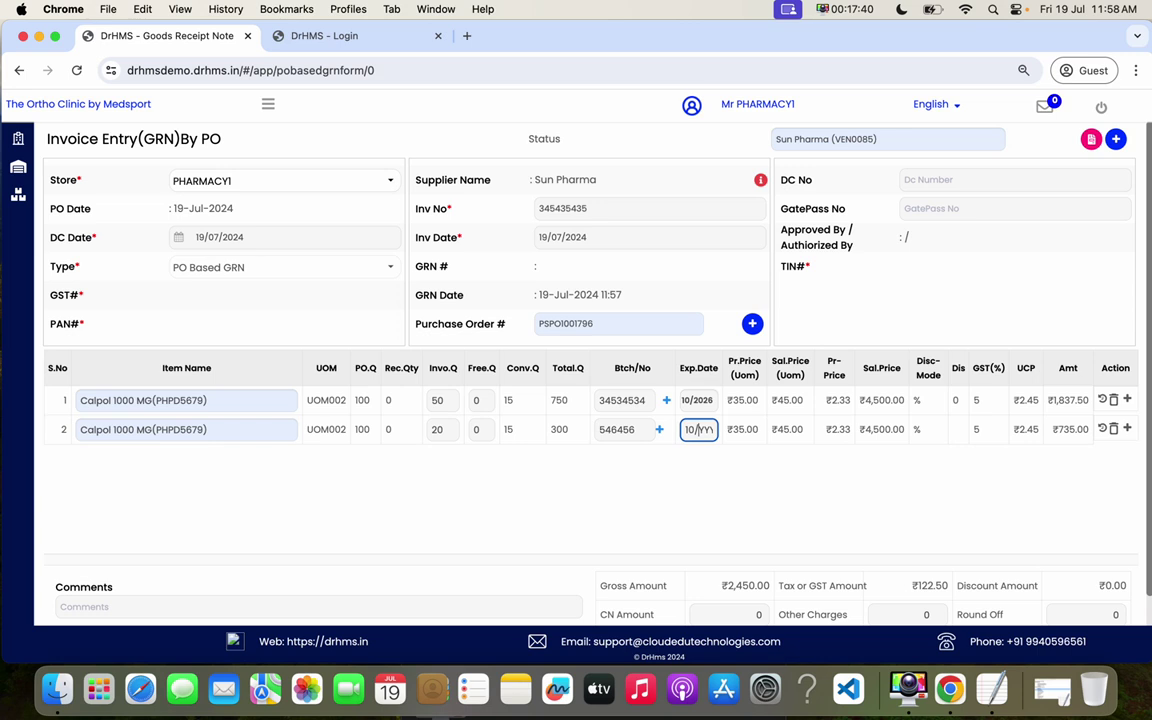
{"action": "type", "text": "202"}
{"action": "left_click", "coordinate": [760, 479]}
- Fill in the gate pass number GAT1002, correcting stray characters, then move to DC number
{"action": "left_click", "coordinate": [937, 207]}
{"action": "type", "text": "jh"}
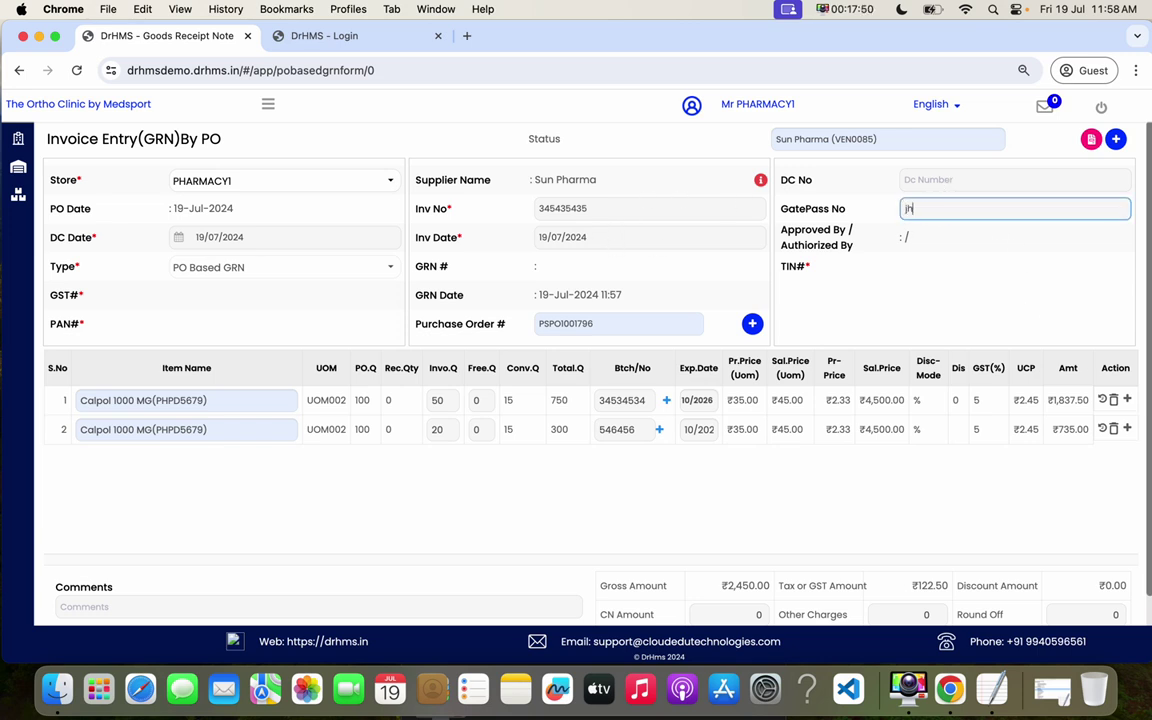
{"action": "type", "text": "gdfjgdfd"}
{"action": "key", "text": "BackSpace"}
{"action": "key", "text": "BackSpace"}
{"action": "key", "text": "BackSpace"}
{"action": "key", "text": "BackSpace"}
{"action": "type", "text": "G"}
{"action": "left_click", "coordinate": [982, 178]}
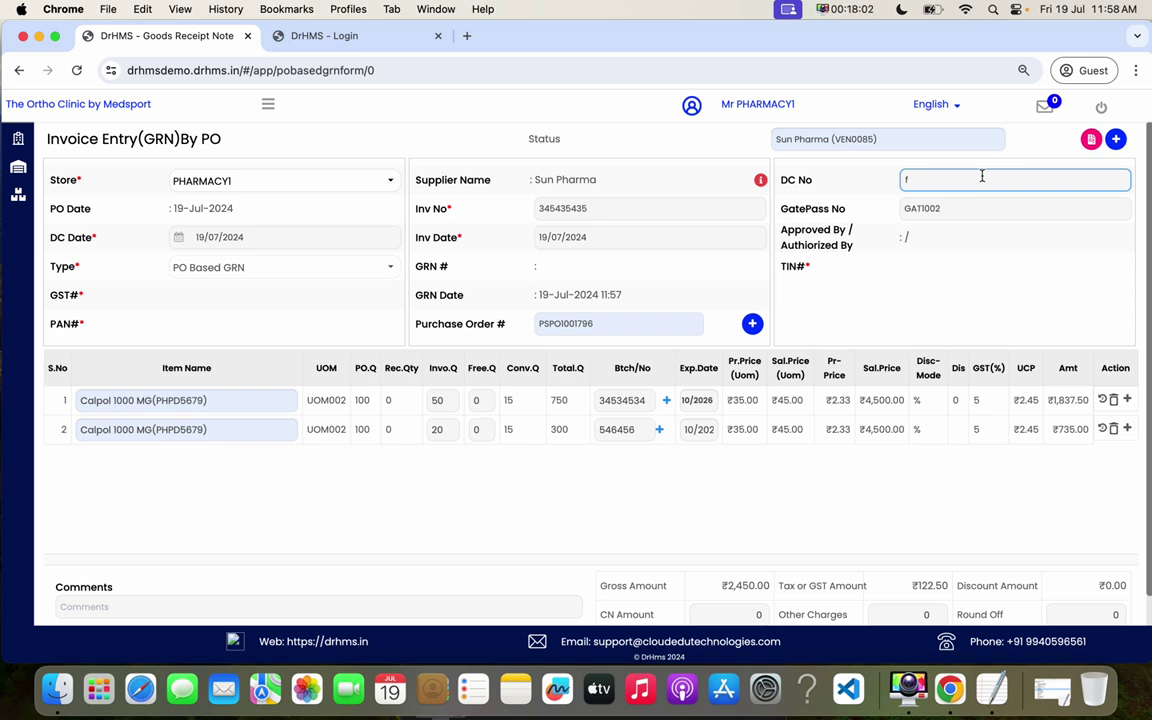
{"action": "left_click", "coordinate": [1104, 400]}
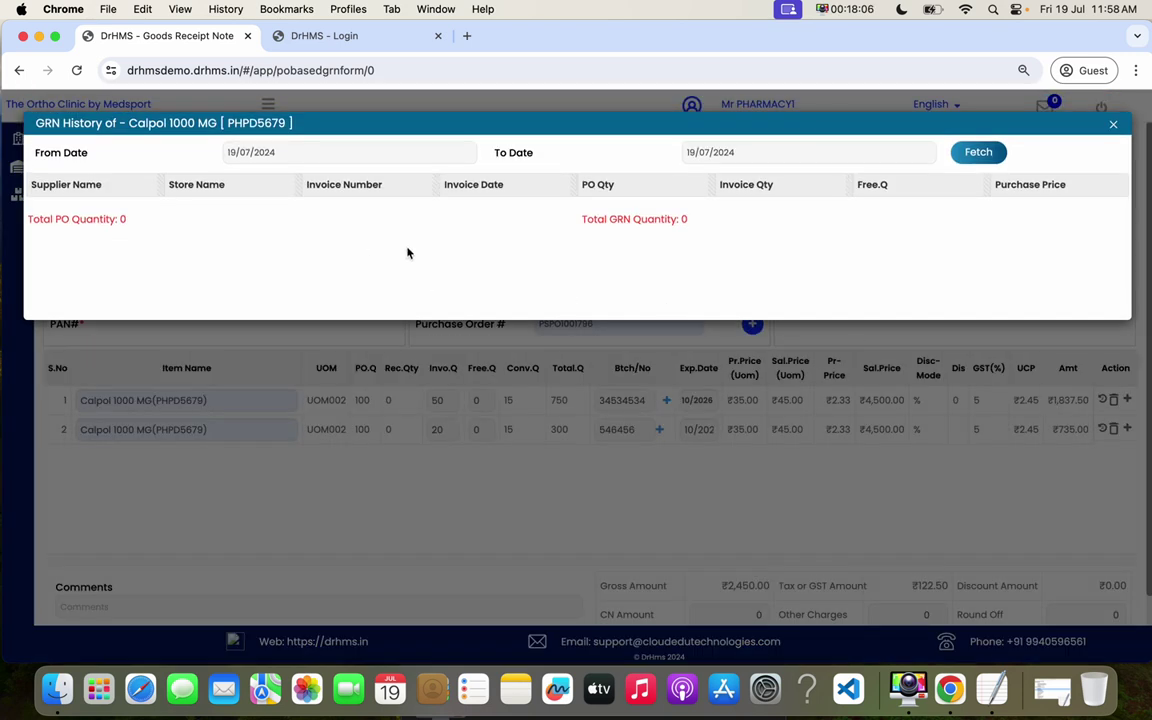
{"action": "left_click", "coordinate": [1113, 128]}
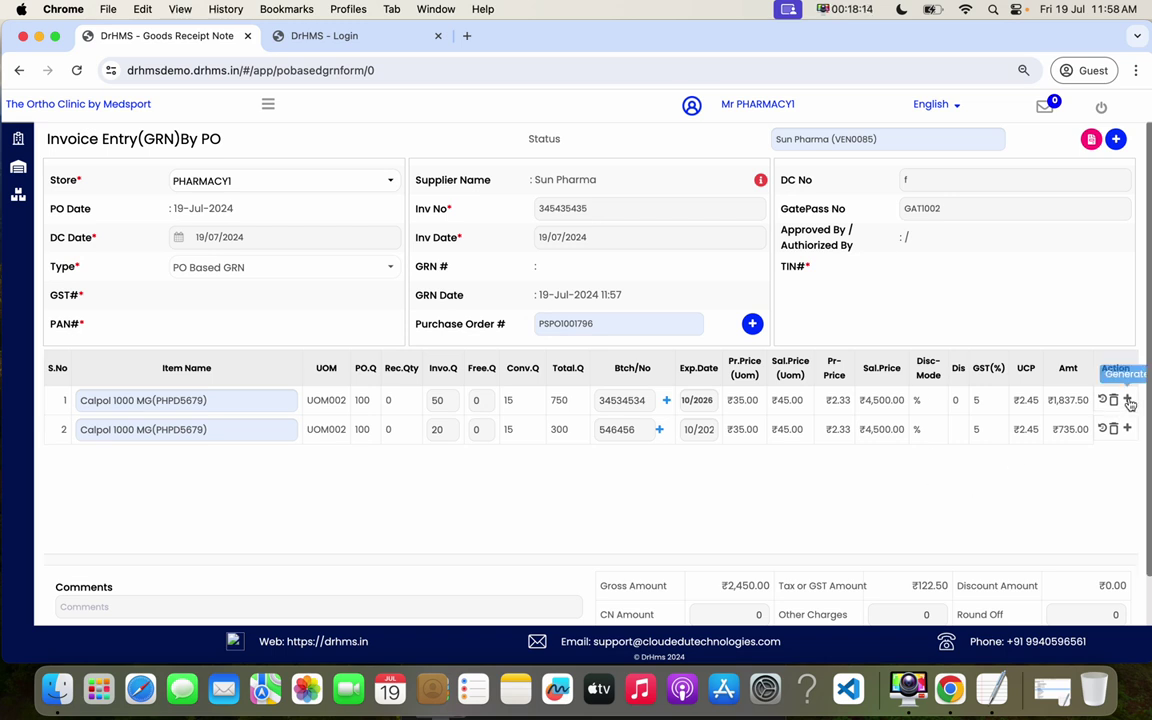
{"action": "left_click", "coordinate": [1128, 400]}
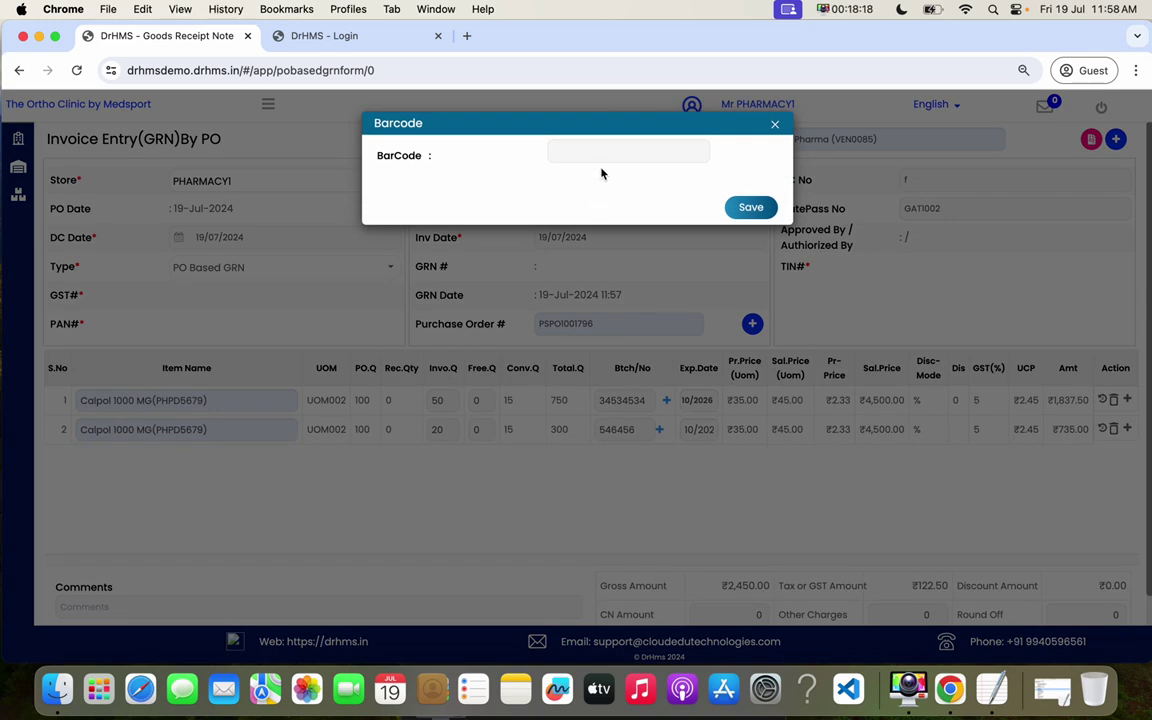
{"action": "left_click", "coordinate": [576, 148]}
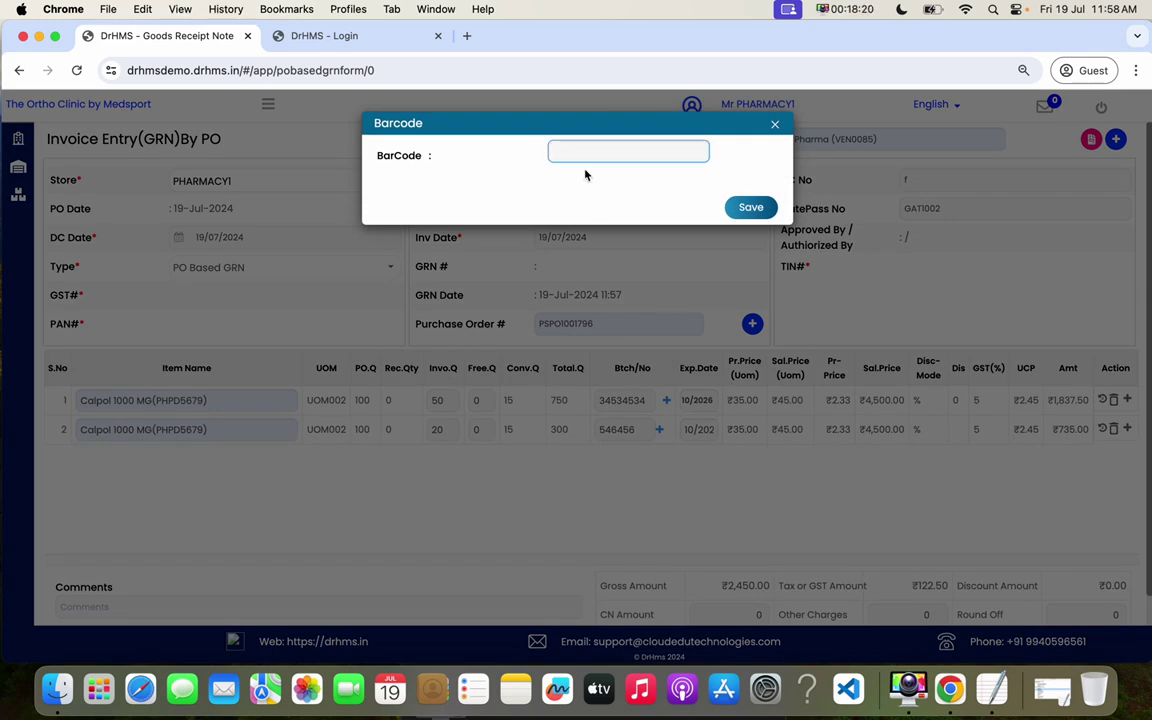
{"action": "left_click", "coordinate": [774, 124]}
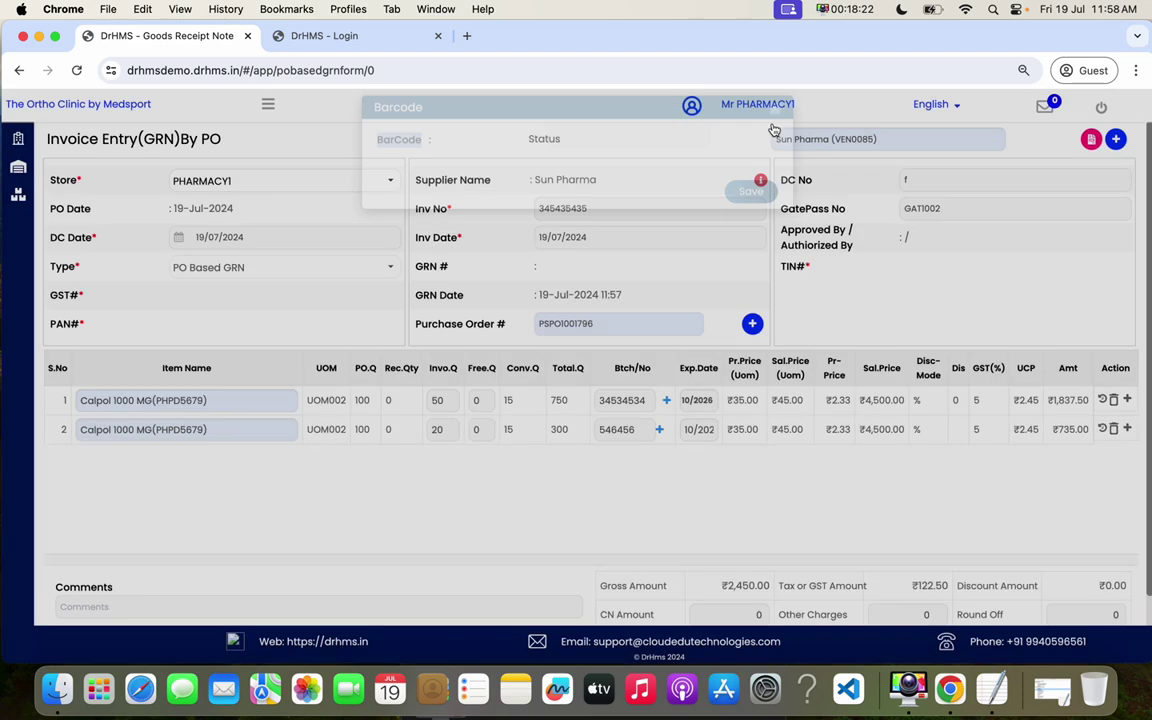
{"action": "key", "text": "super+shift+5"}
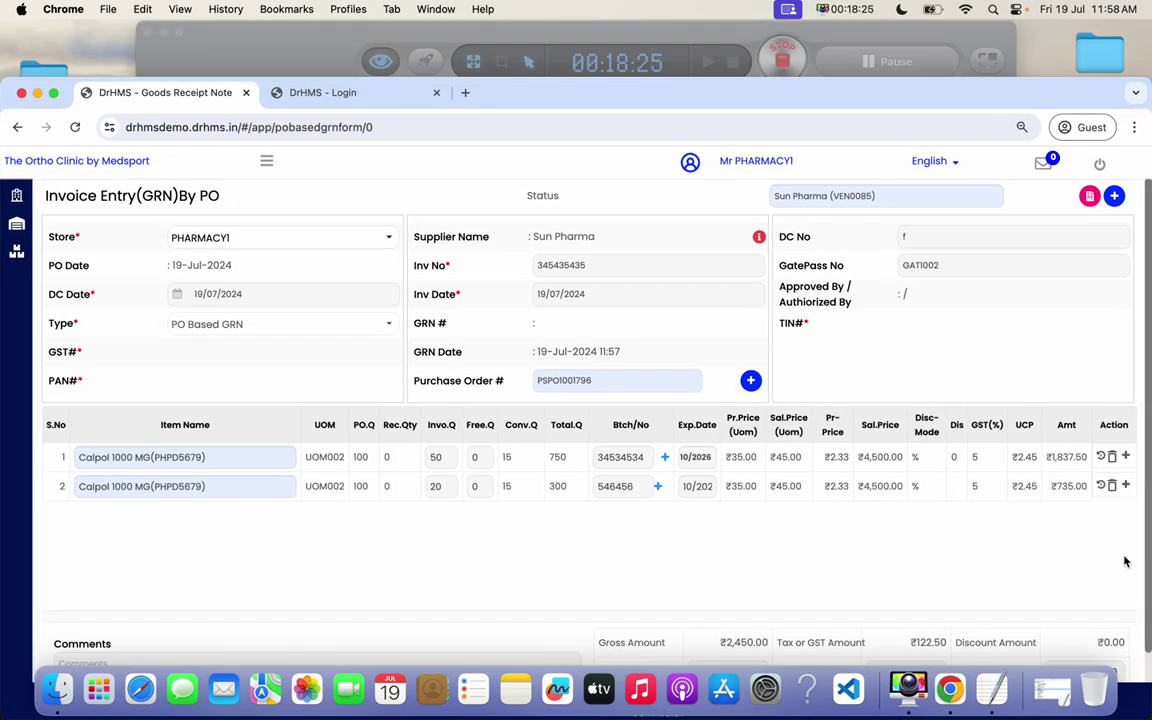
{"action": "key", "text": "Escape"}
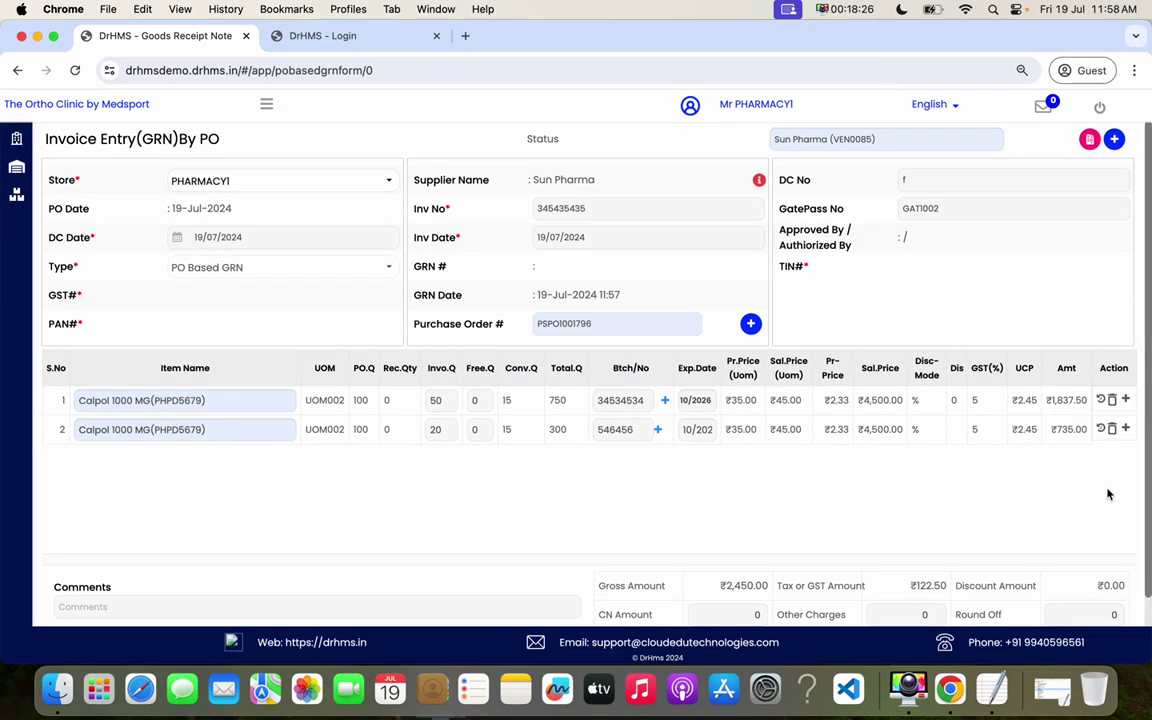
- Approve and then finalize GRN PSGRN1001638, confirming each prompt with Yes
{"action": "scroll", "coordinate": [1108, 494], "scroll_direction": "down", "scroll_amount": 3}
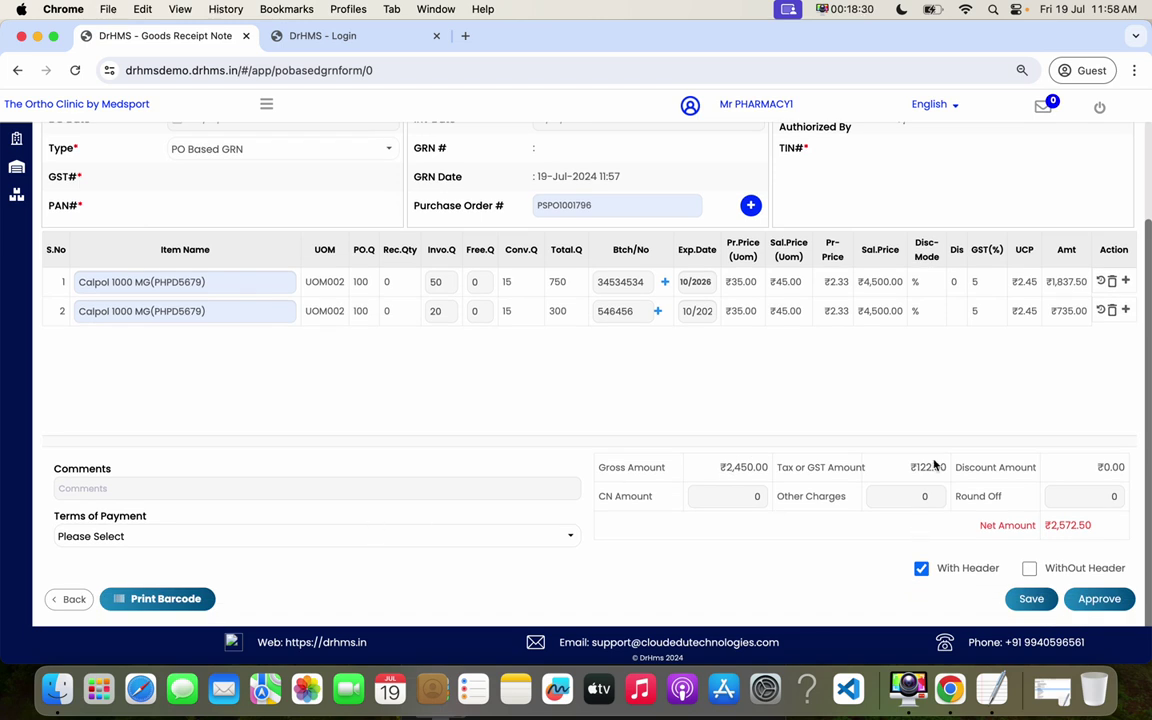
{"action": "left_click_drag", "start_coordinate": [1035, 467], "coordinate": [981, 467]}
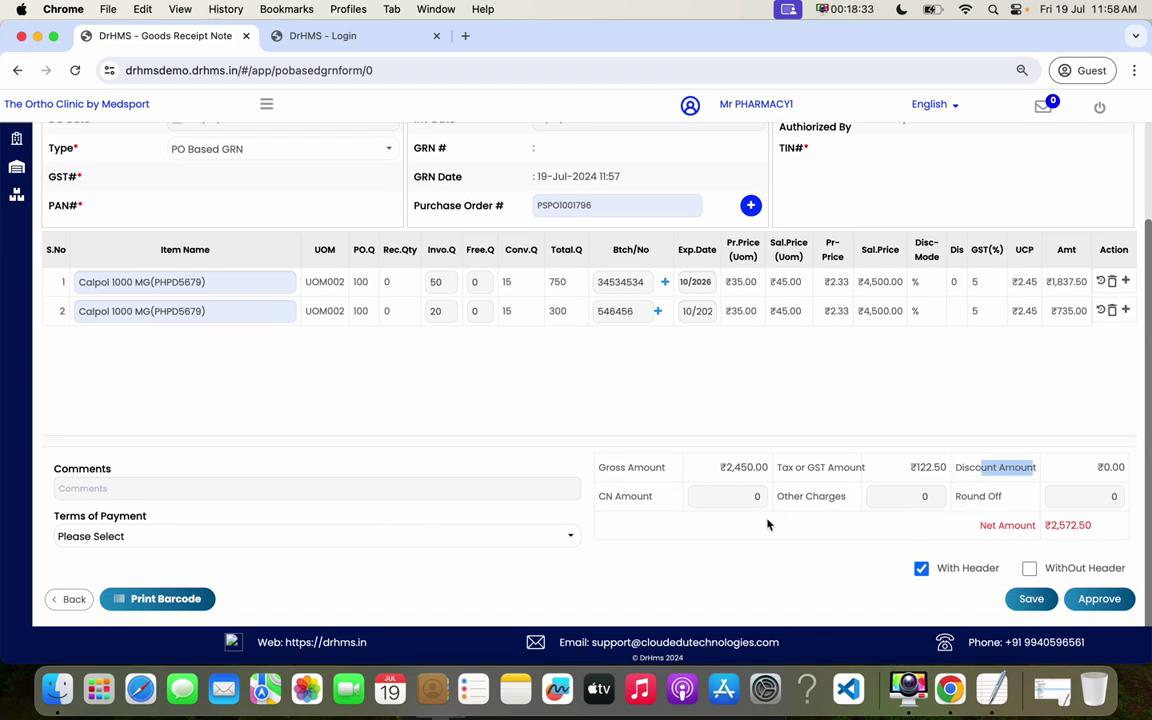
{"action": "left_click", "coordinate": [1090, 600]}
{"action": "left_click", "coordinate": [630, 269]}
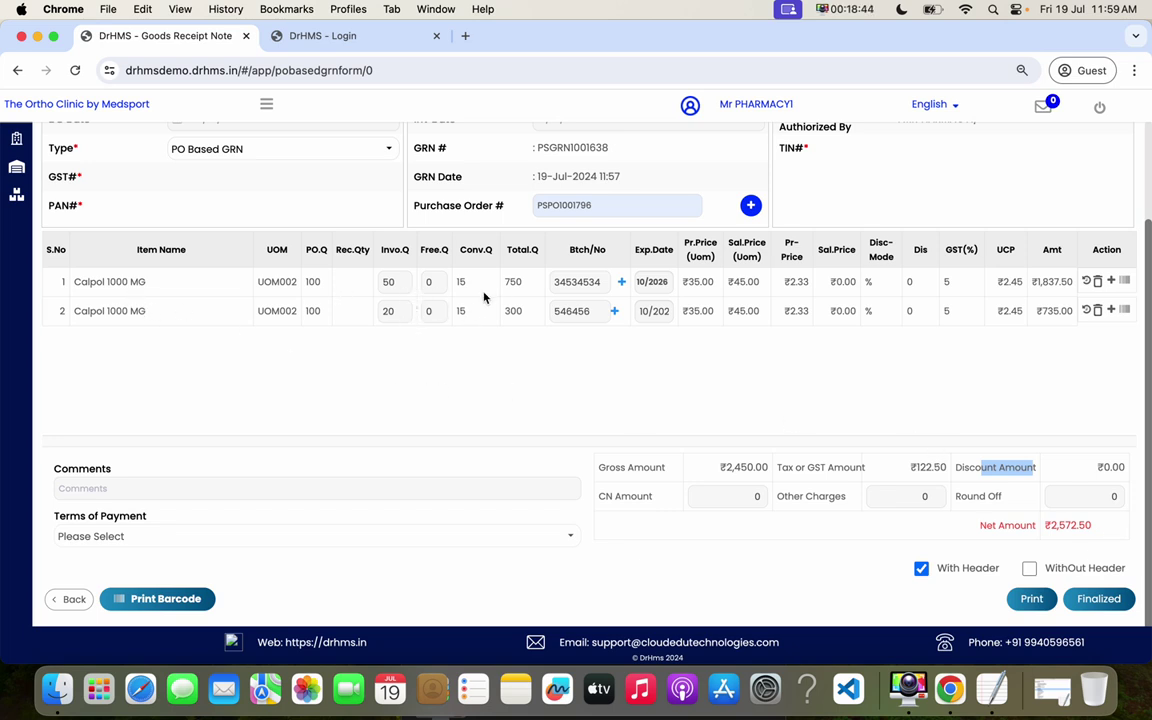
{"action": "left_click", "coordinate": [390, 285]}
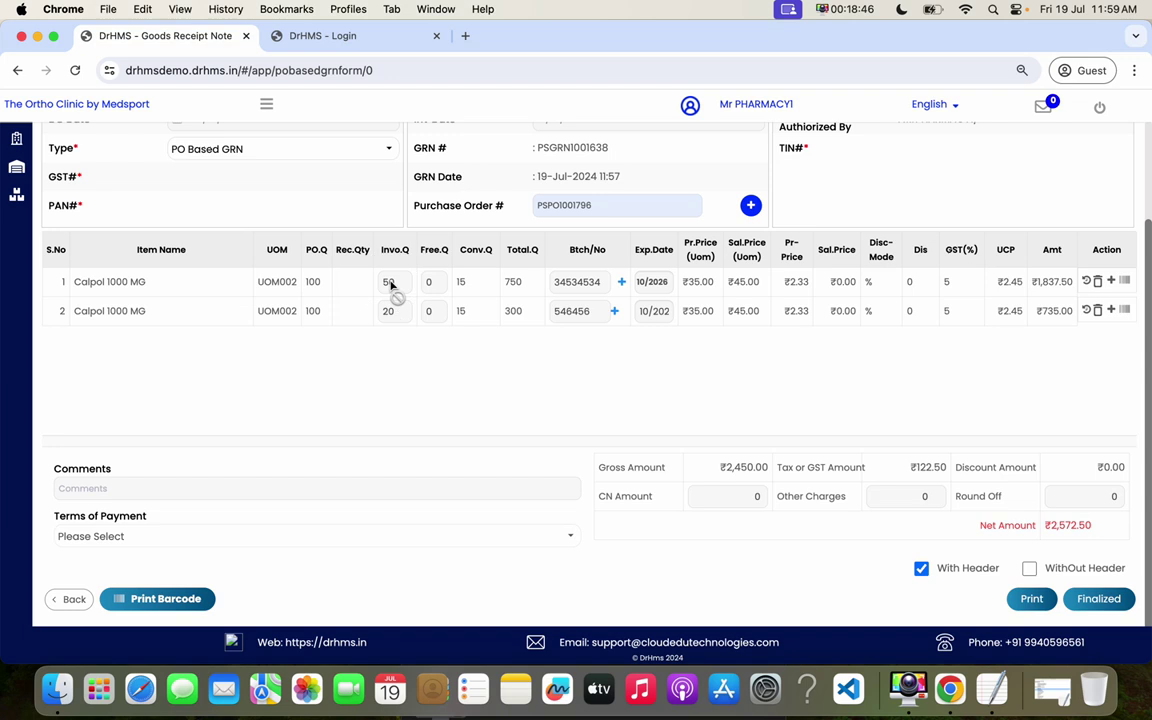
{"action": "double_click", "coordinate": [390, 312]}
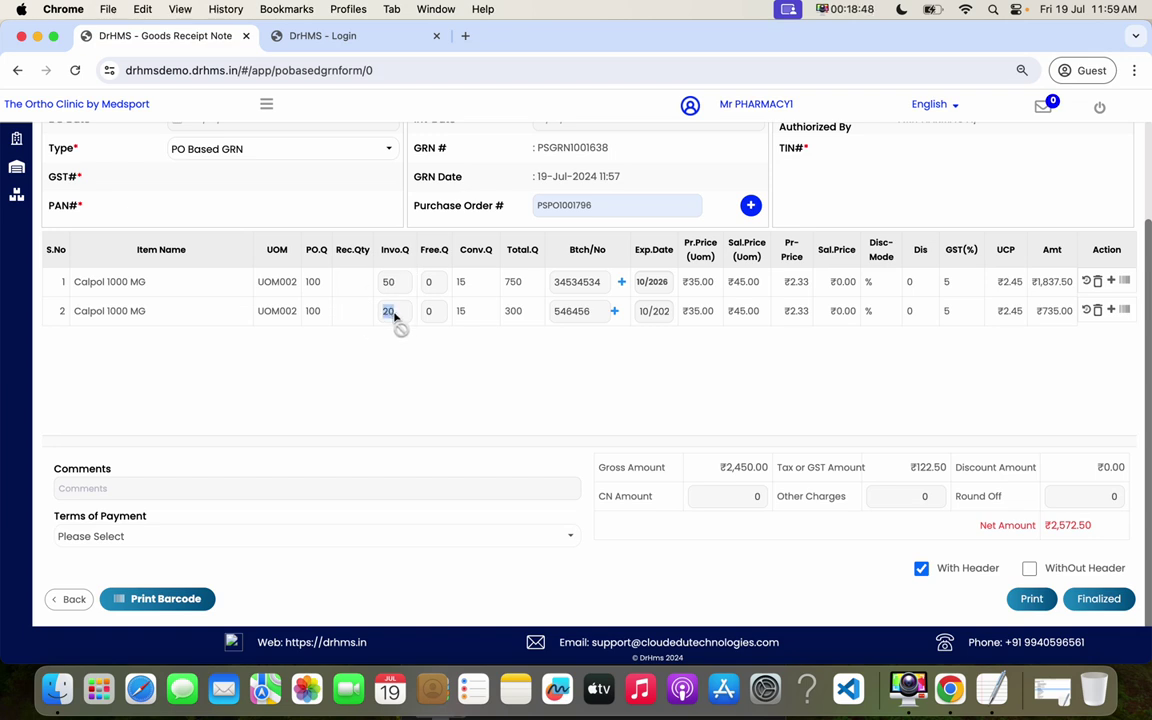
{"action": "left_click", "coordinate": [1100, 600]}
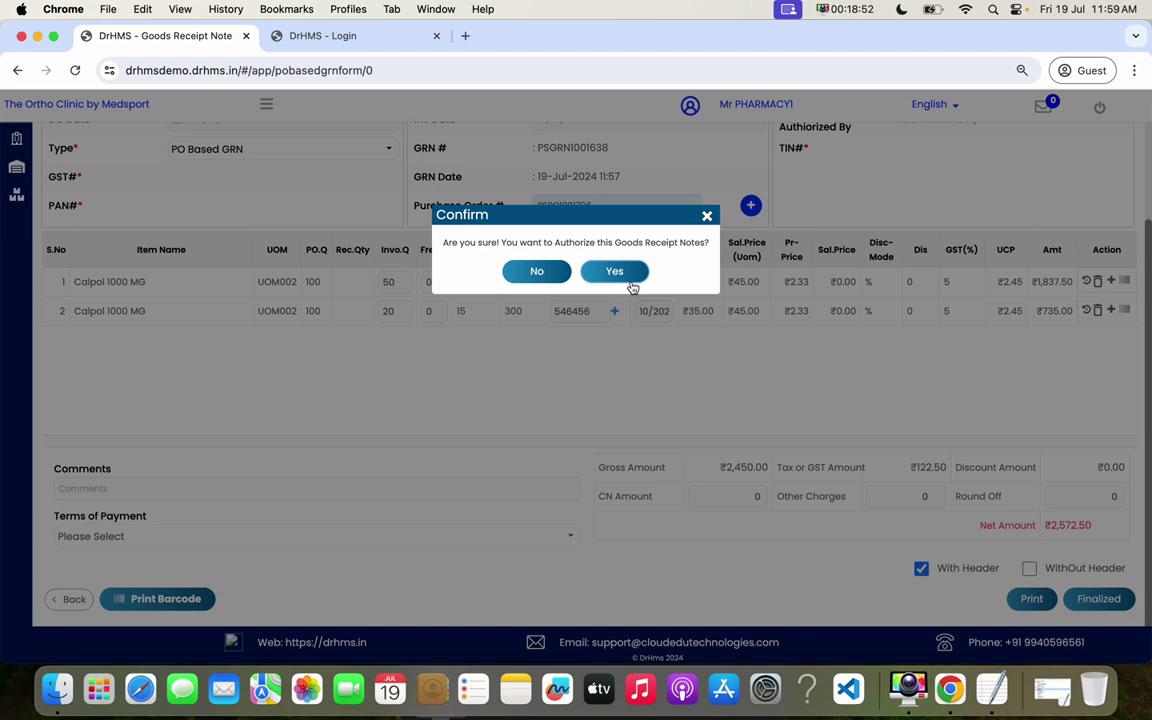
{"action": "left_click", "coordinate": [617, 271]}
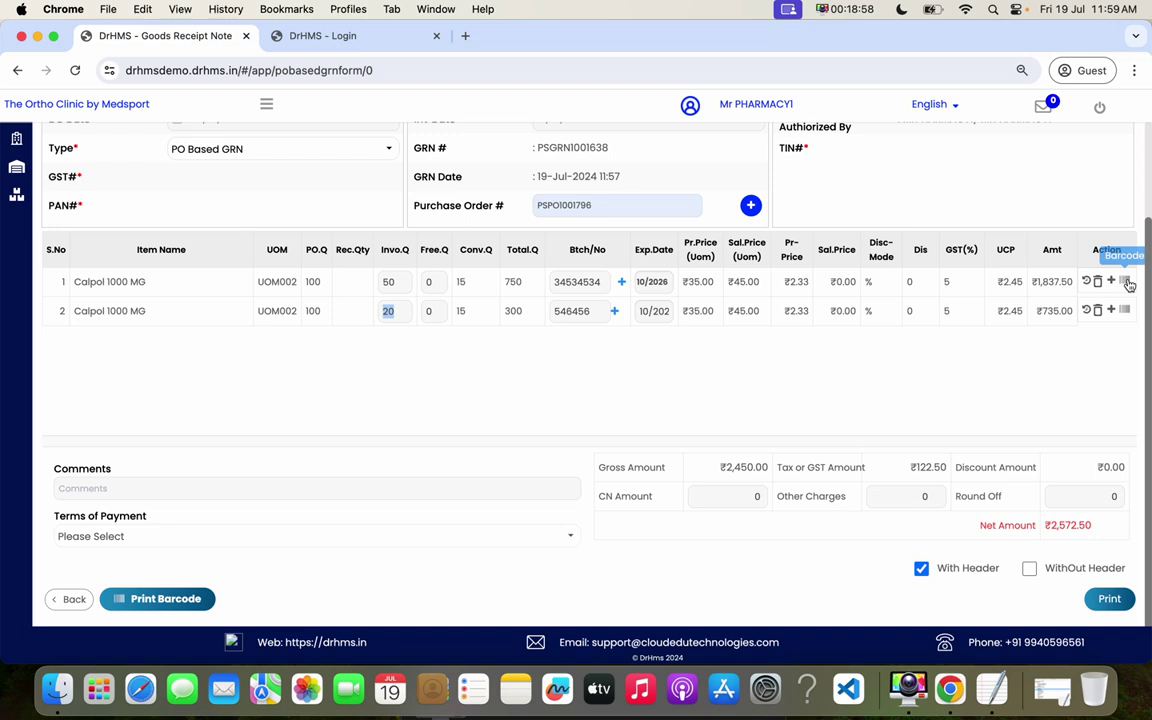
{"action": "left_click", "coordinate": [1125, 283]}
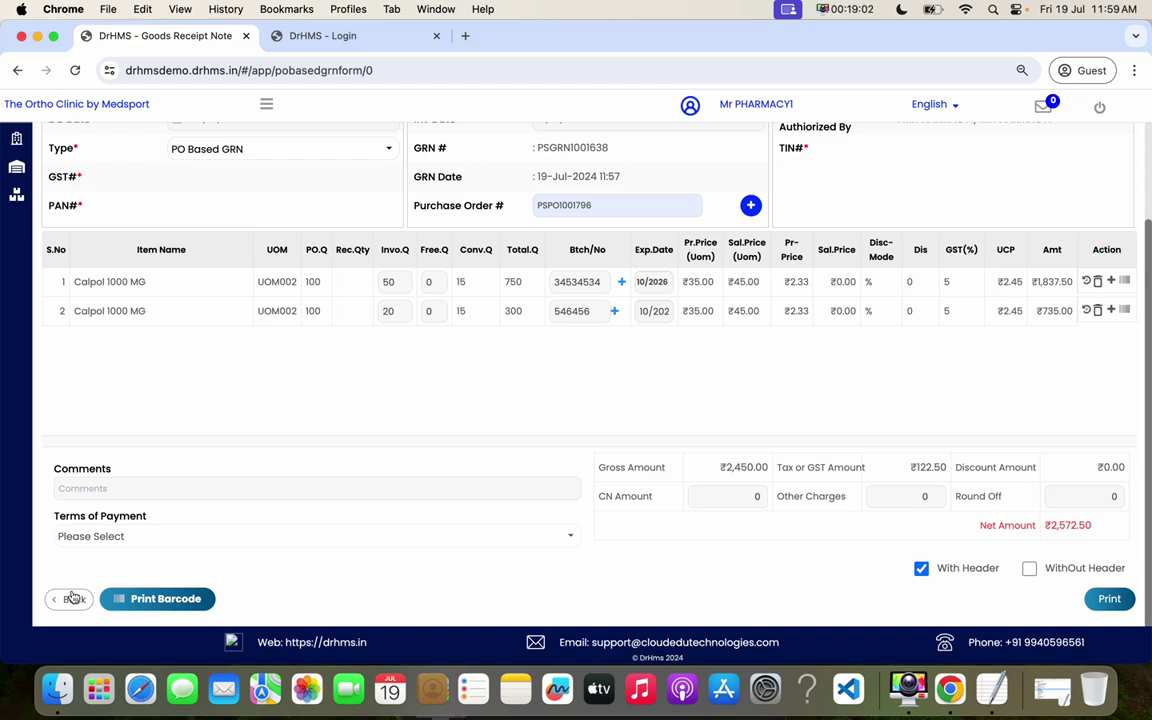
- Print the PSGRN1001638 goods received note with header, then without header, and close the PDF
{"action": "left_click", "coordinate": [1105, 602]}
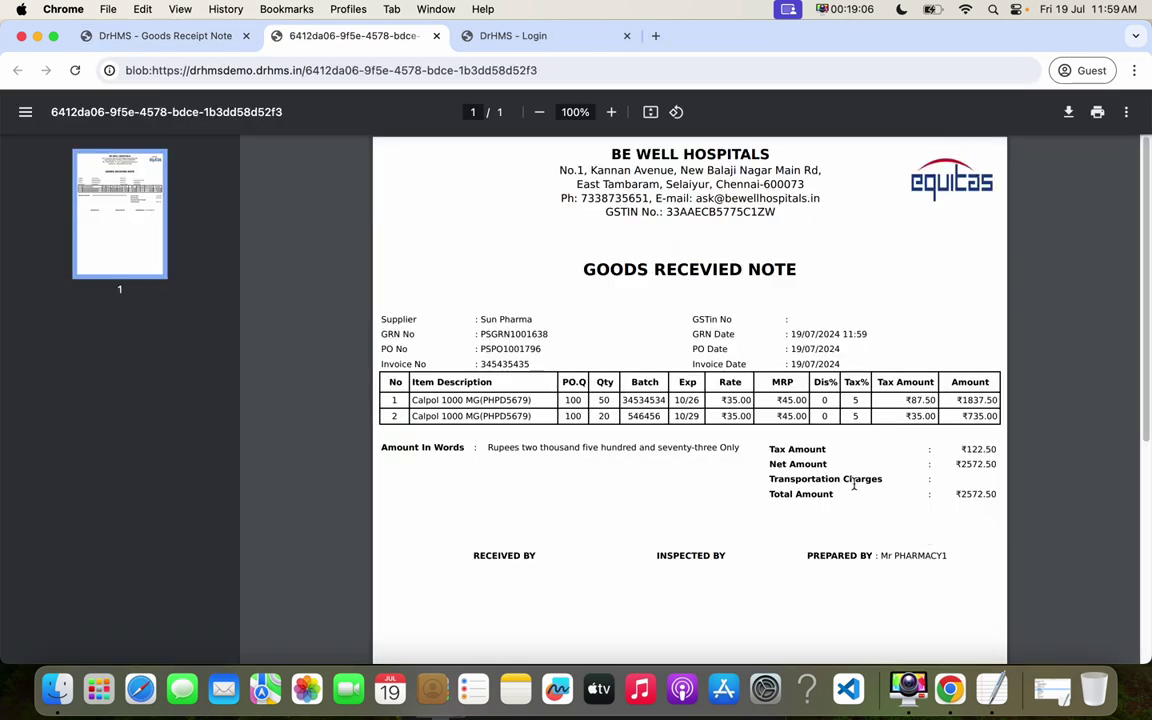
{"action": "left_click", "coordinate": [195, 36]}
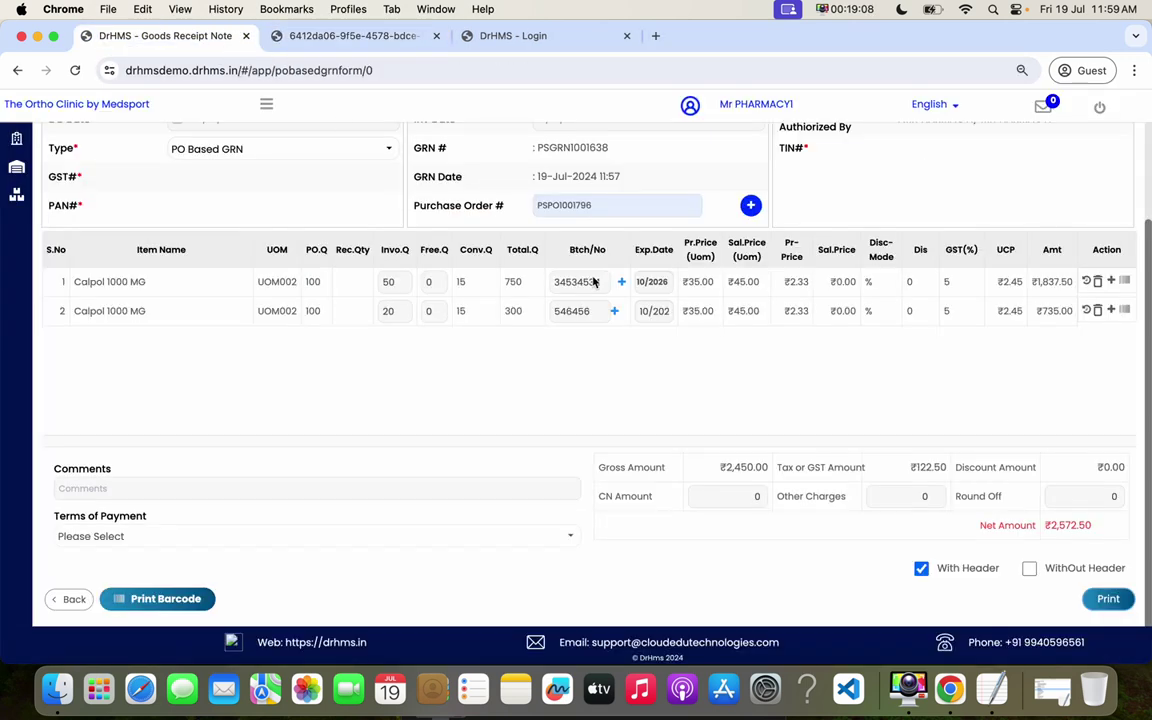
{"action": "left_click", "coordinate": [1029, 568]}
{"action": "left_click", "coordinate": [1106, 598]}
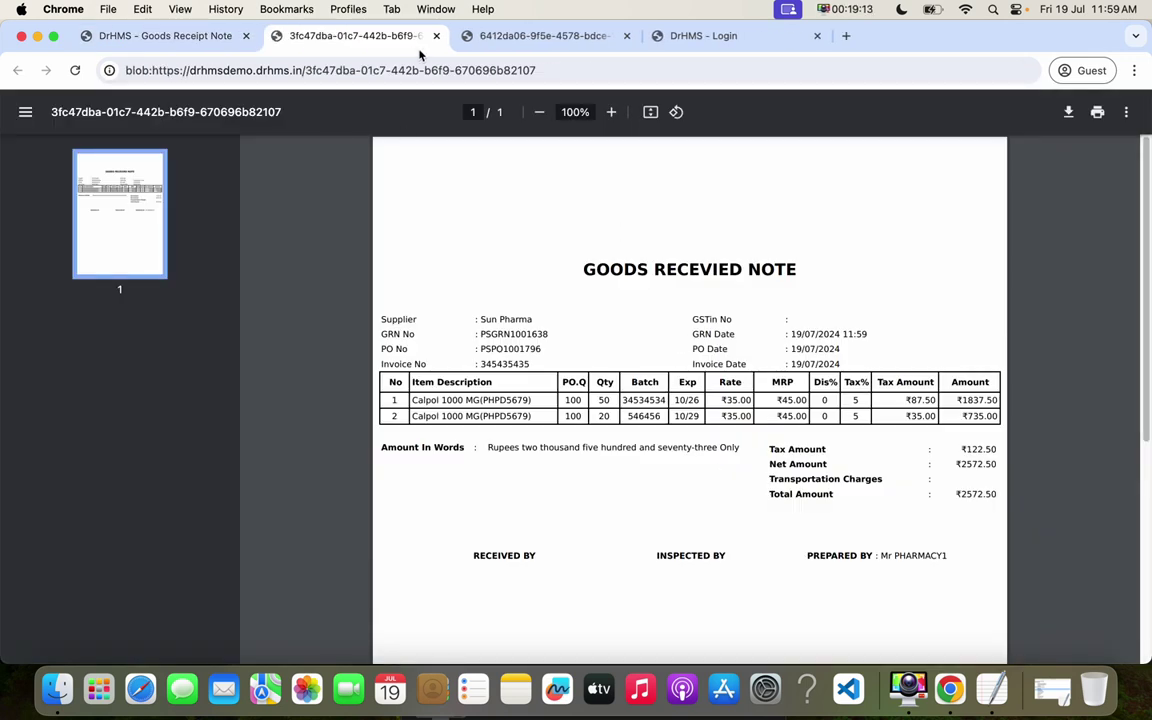
{"action": "left_click", "coordinate": [436, 35]}
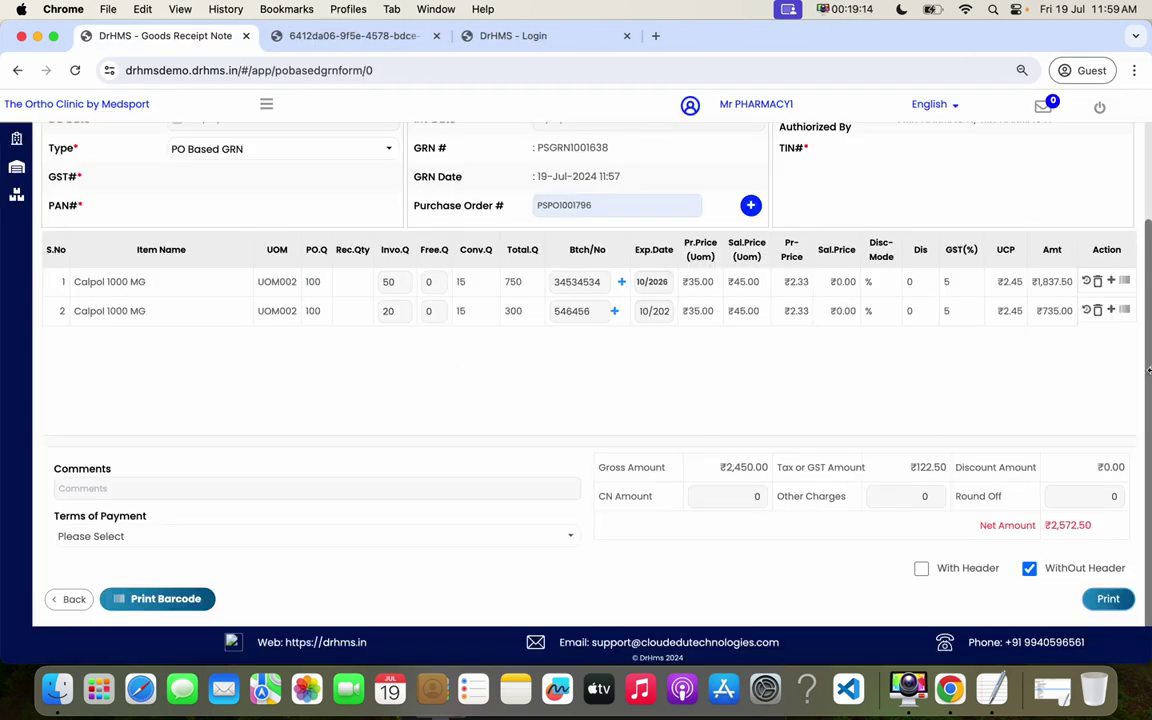
{"action": "left_click_drag", "start_coordinate": [1139, 365], "coordinate": [1143, 271]}
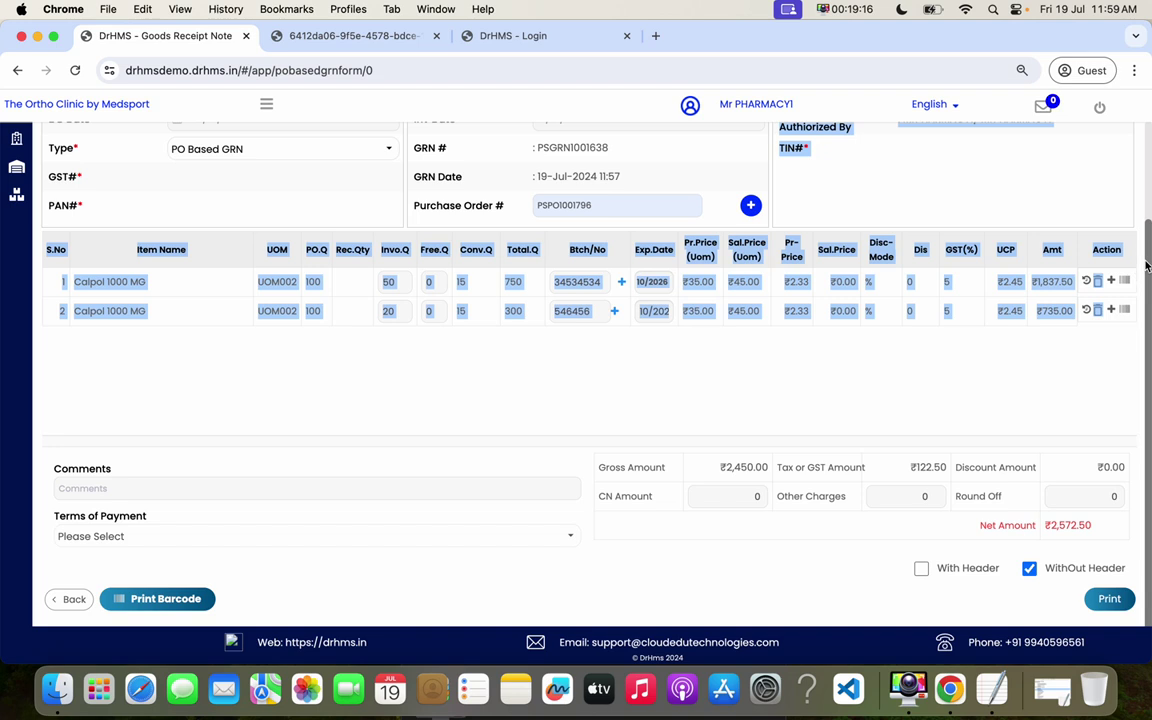
{"action": "left_click", "coordinate": [1140, 350]}
{"action": "scroll", "coordinate": [1148, 356], "scroll_direction": "up", "scroll_amount": 3}
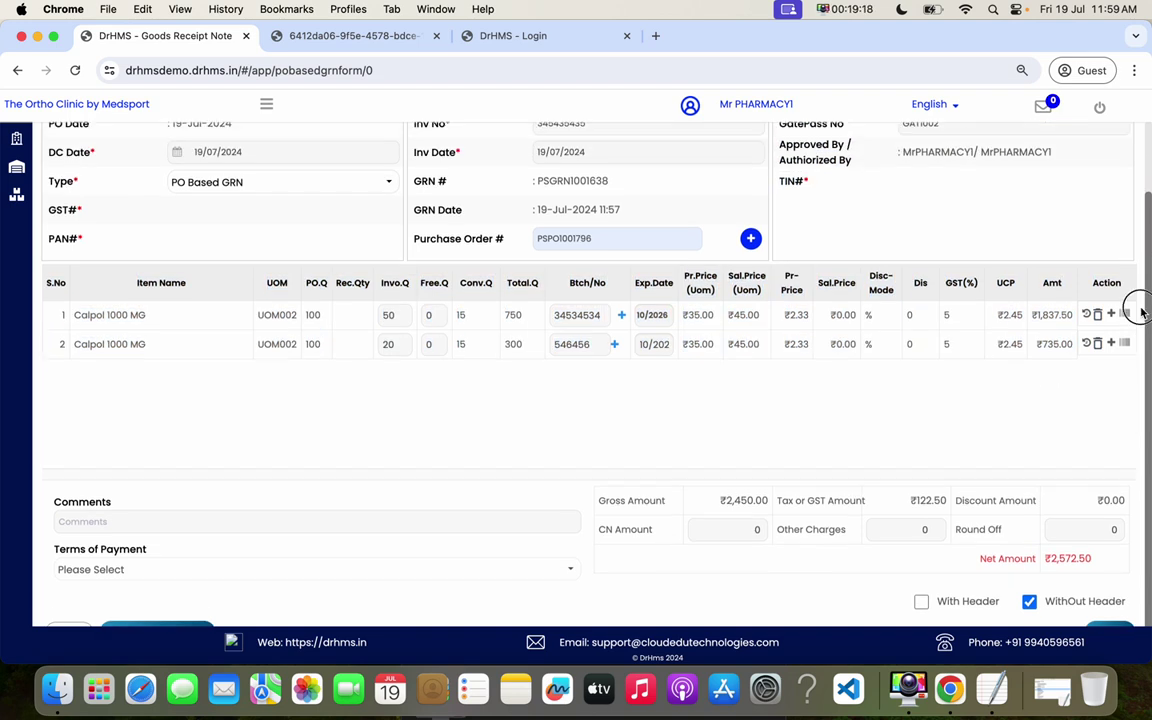
- Open the Stock Movement Ledger for Calpol 1000 MG (PHPD5679)
{"action": "left_click", "coordinate": [268, 105]}
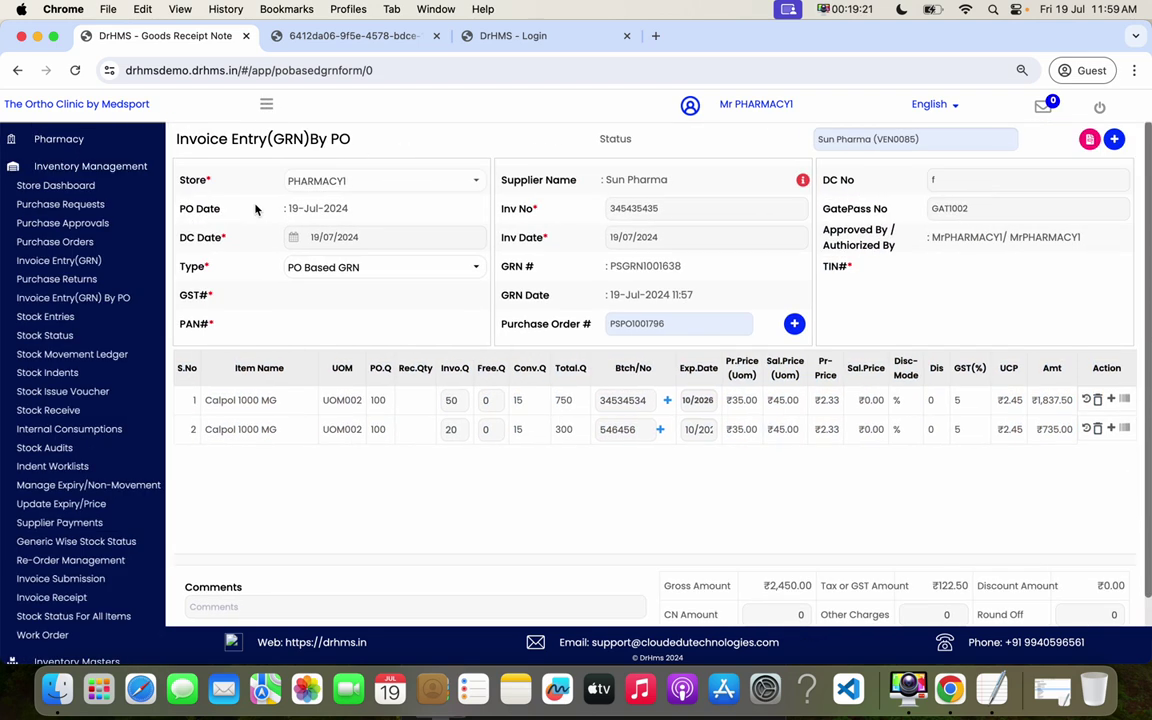
{"action": "left_click", "coordinate": [91, 355]}
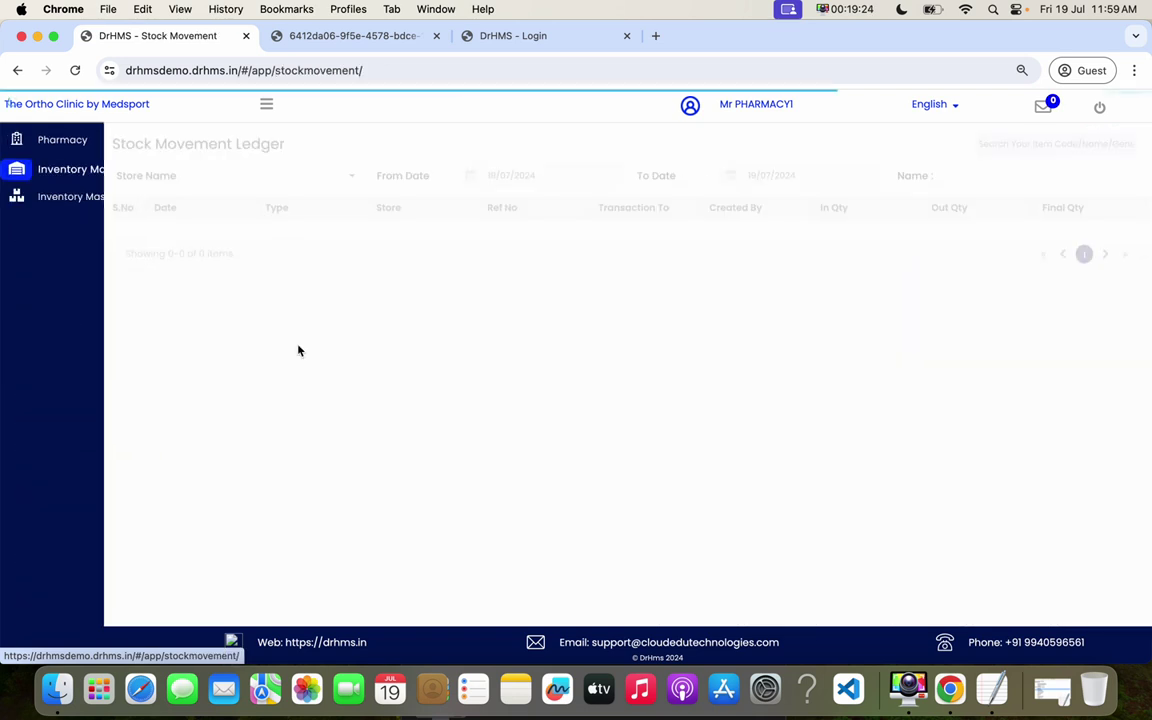
{"action": "left_click", "coordinate": [1000, 138]}
{"action": "type", "text": "cal"}
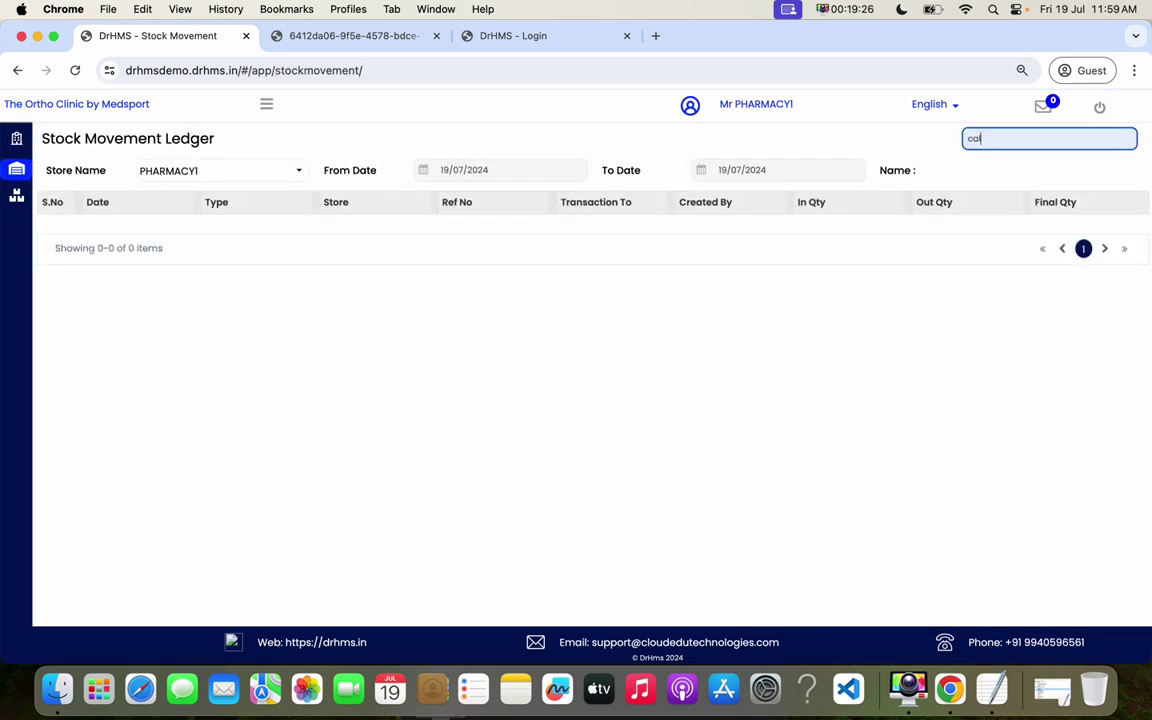
{"action": "left_click", "coordinate": [822, 192]}
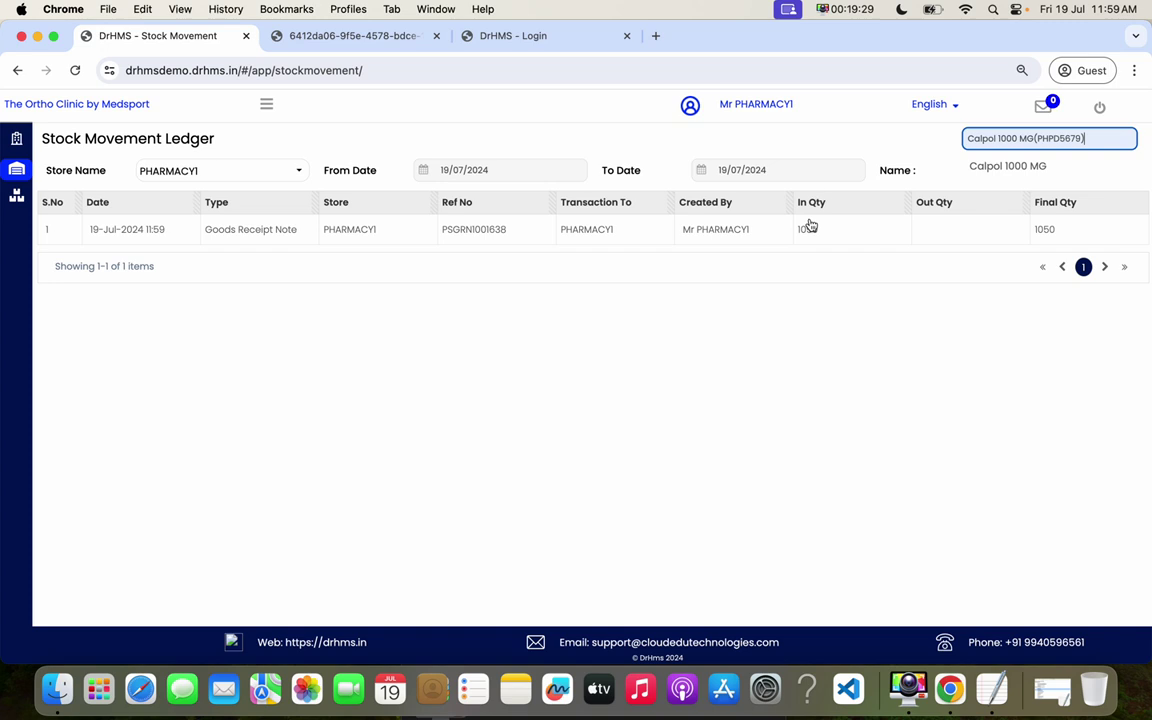
- Check the PSGRN1001638 receipt line: 1050 in and final quantity 1050
{"action": "double_click", "coordinate": [810, 231]}
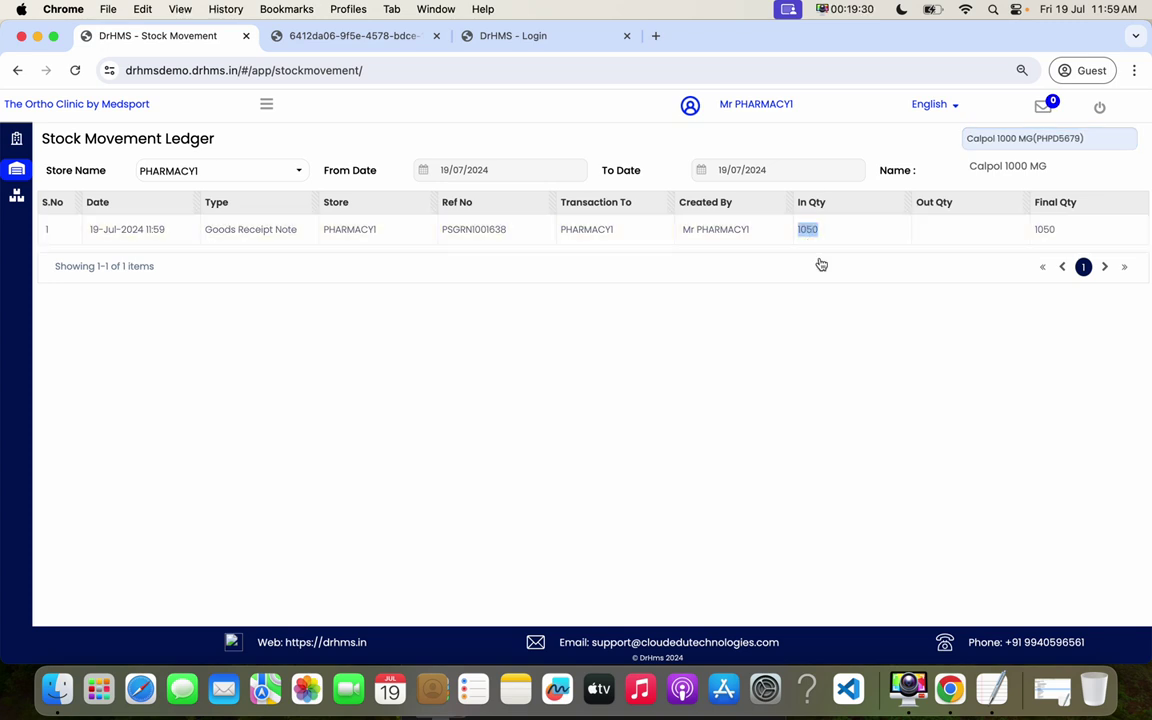
{"action": "double_click", "coordinate": [475, 229]}
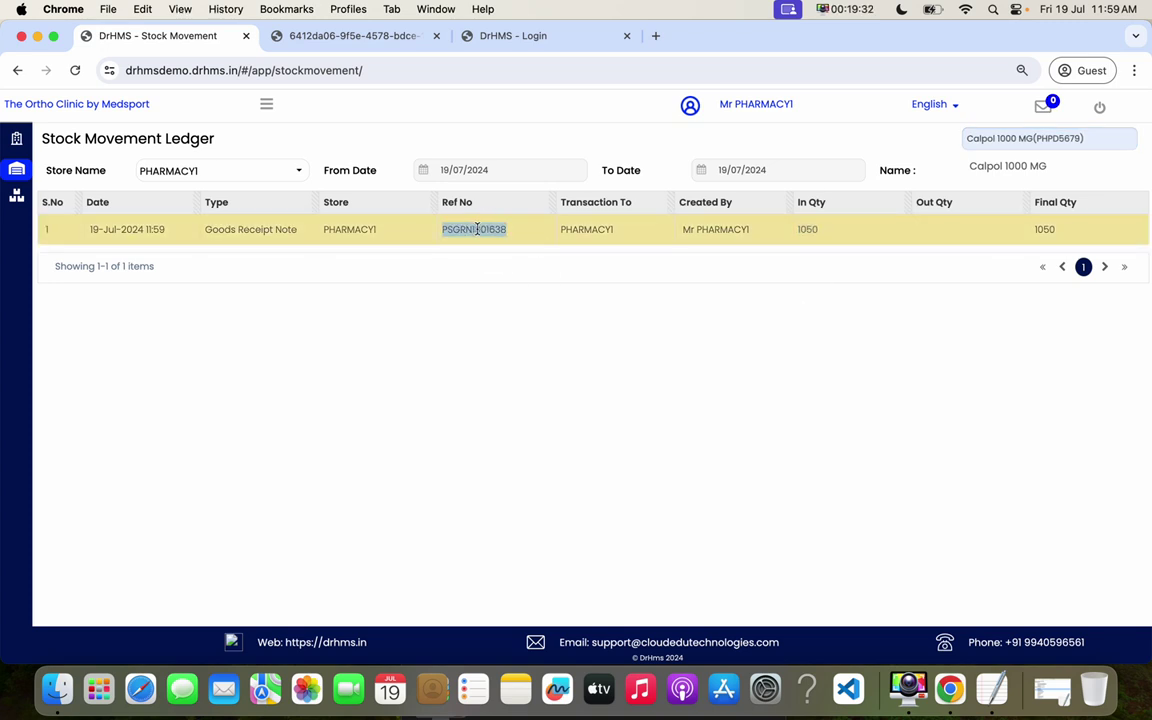
{"action": "double_click", "coordinate": [807, 231]}
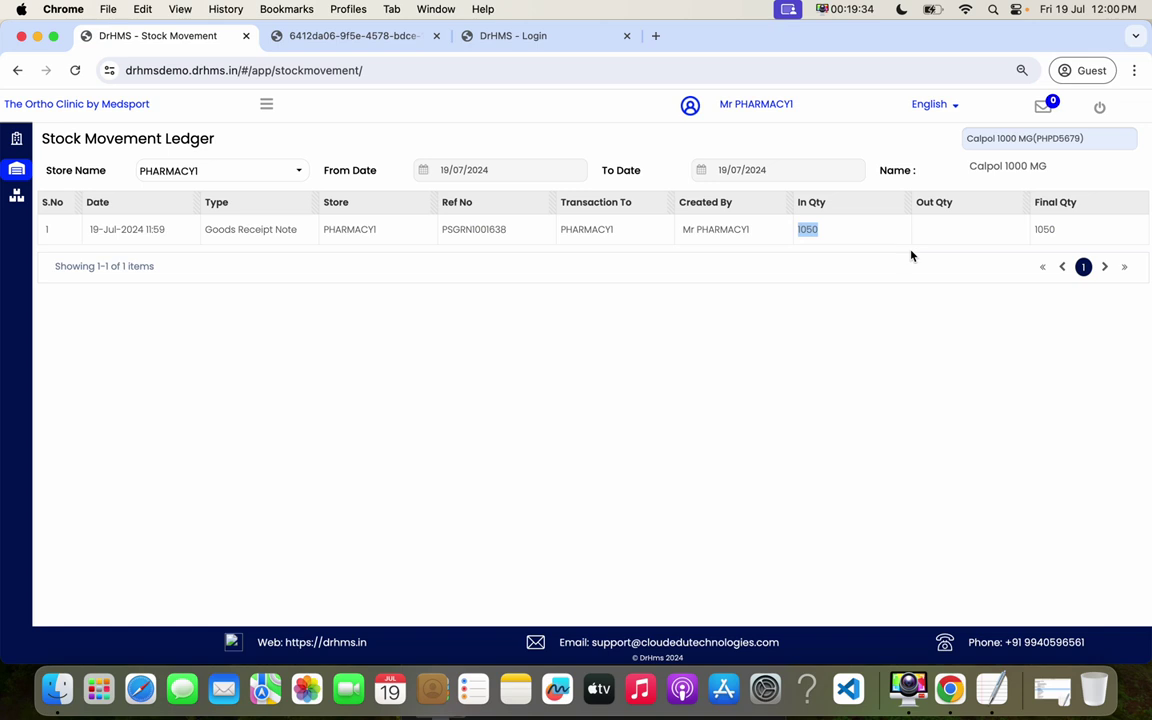
{"action": "left_click", "coordinate": [1045, 230]}
{"action": "double_click", "coordinate": [1045, 229]}
{"action": "left_click", "coordinate": [970, 353]}
{"action": "left_click", "coordinate": [266, 108]}
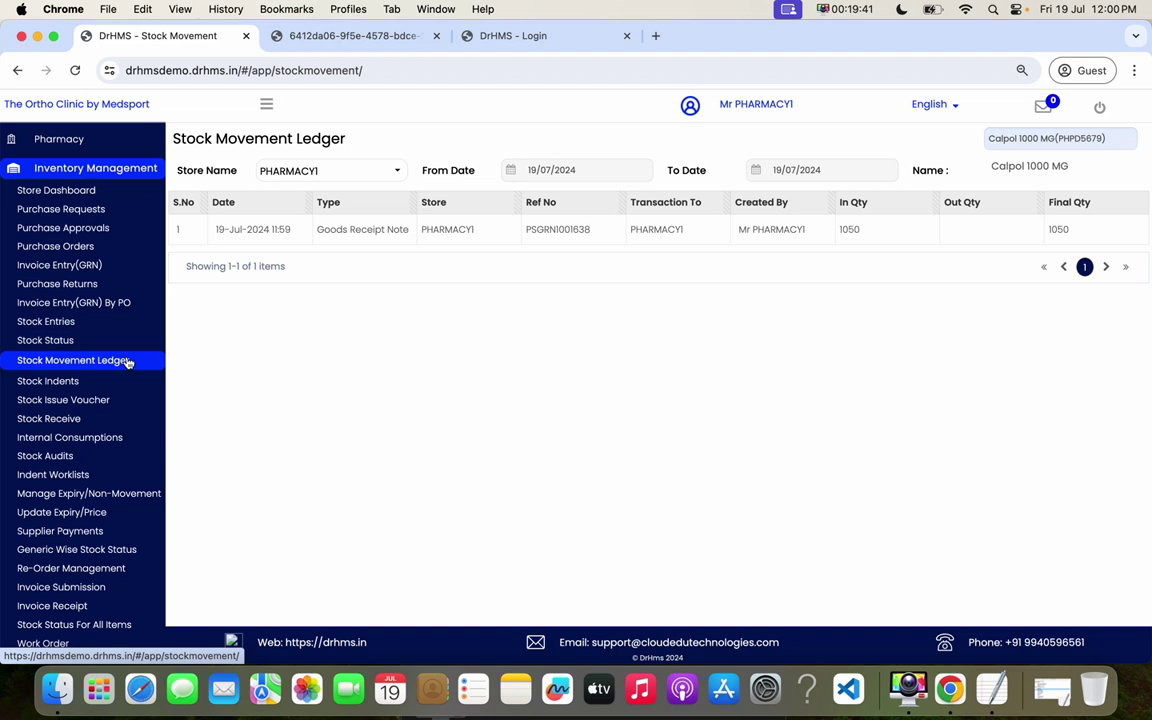
- Show the Stock Status report for Calpol 1000 MG
{"action": "left_click", "coordinate": [95, 346]}
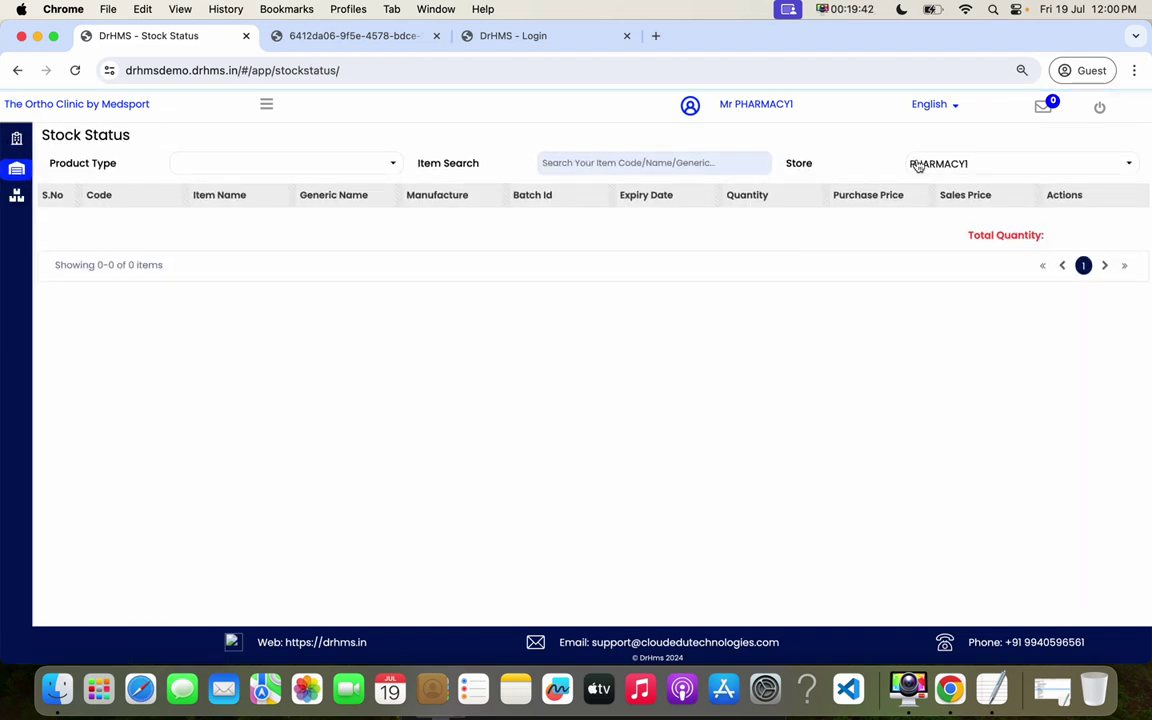
{"action": "left_click", "coordinate": [620, 164]}
{"action": "type", "text": "c"}
{"action": "key", "text": "BackSpace"}
{"action": "type", "text": "cal"}
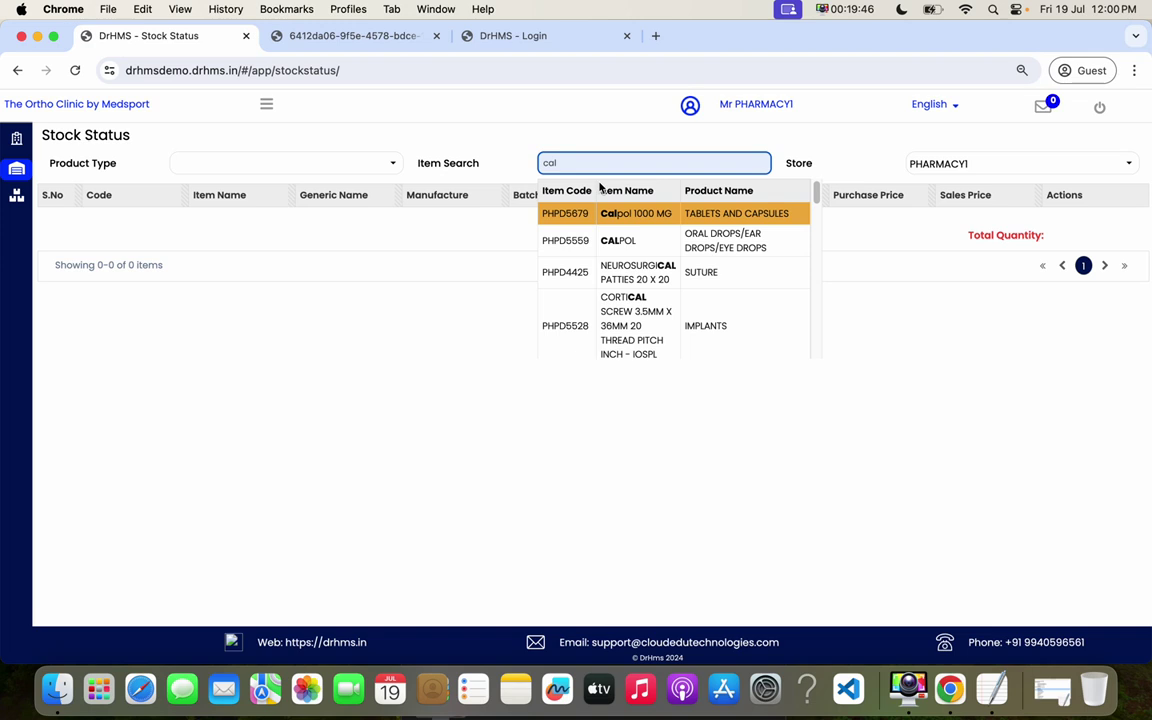
{"action": "left_click", "coordinate": [620, 213]}
- Review Calpol's batch quantities 750 and 300, then open the PO-based GRN list
{"action": "double_click", "coordinate": [735, 222]}
{"action": "left_click", "coordinate": [660, 252]}
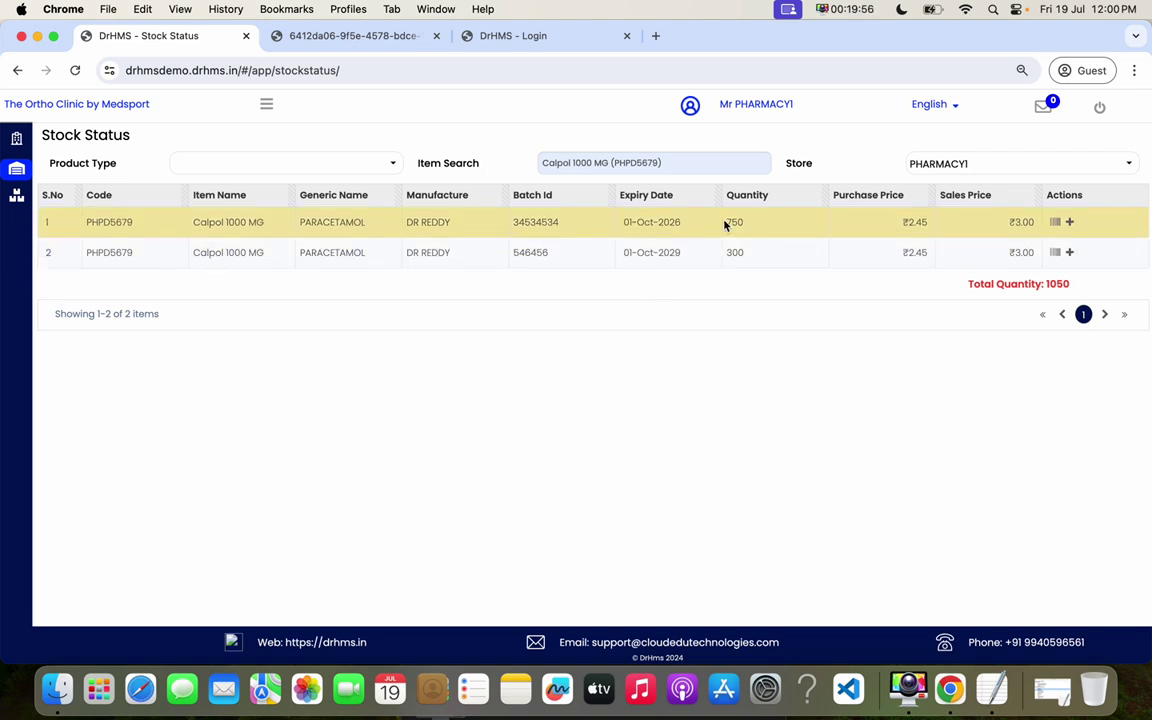
{"action": "double_click", "coordinate": [733, 252]}
{"action": "left_click", "coordinate": [749, 226]}
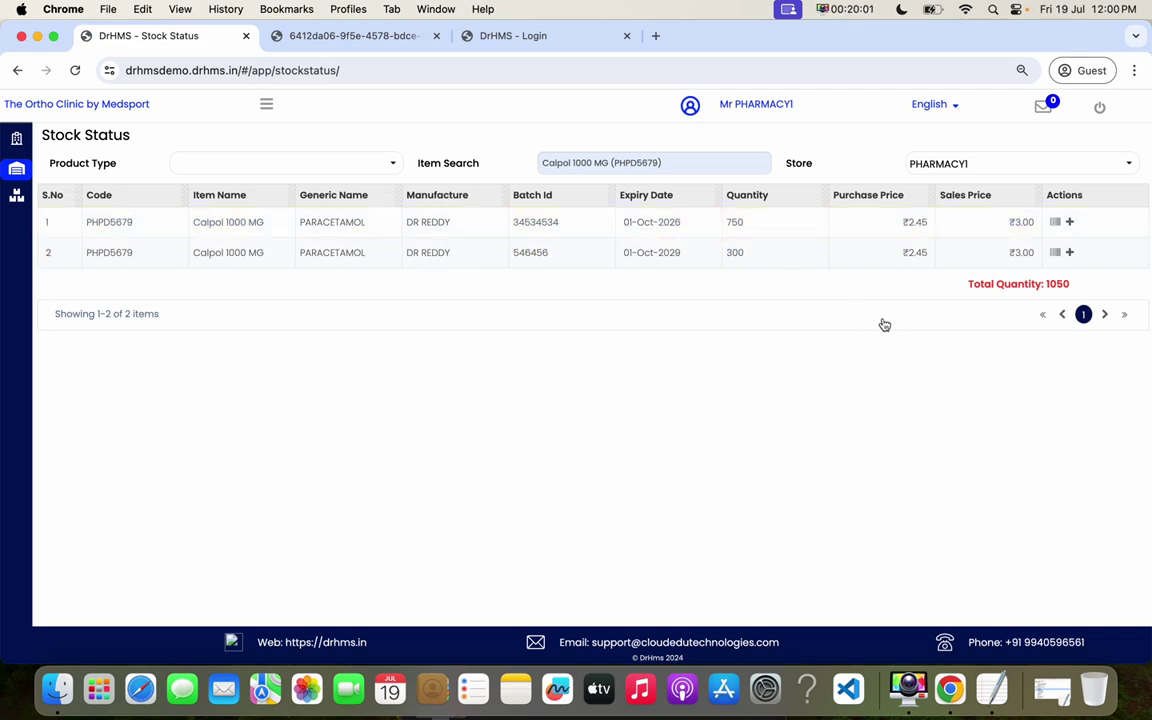
{"action": "left_click", "coordinate": [527, 230]}
{"action": "left_click_drag", "start_coordinate": [624, 222], "coordinate": [684, 223]}
{"action": "left_click", "coordinate": [600, 253]}
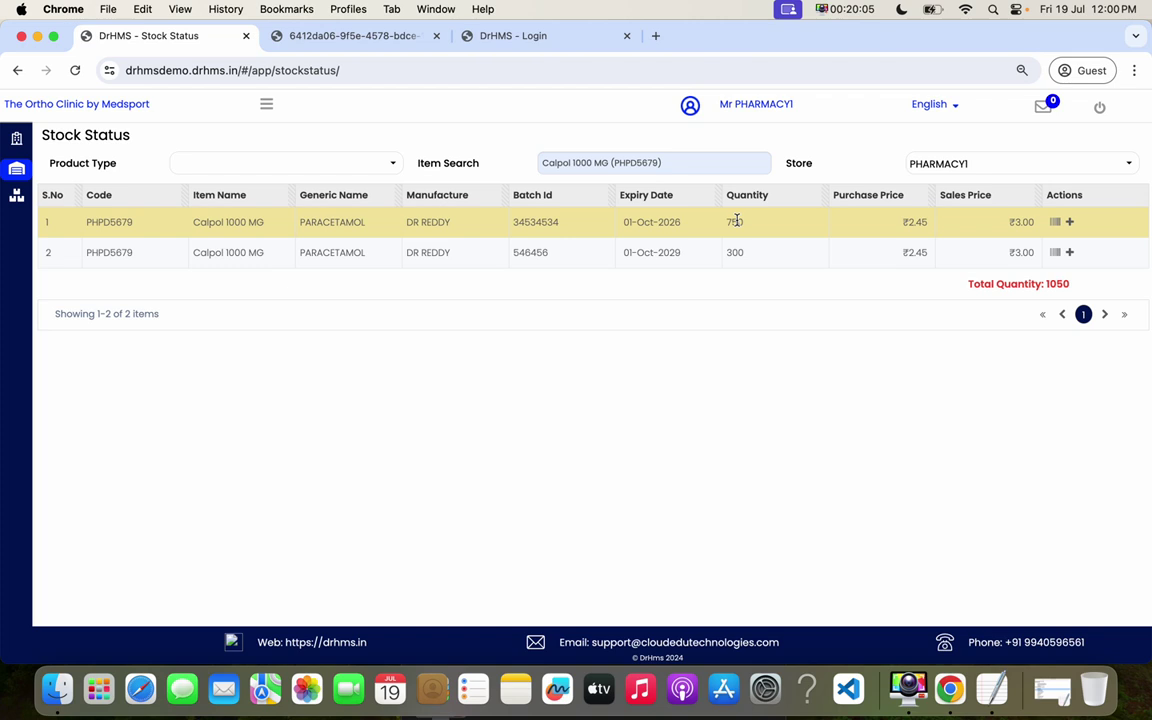
{"action": "double_click", "coordinate": [736, 221]}
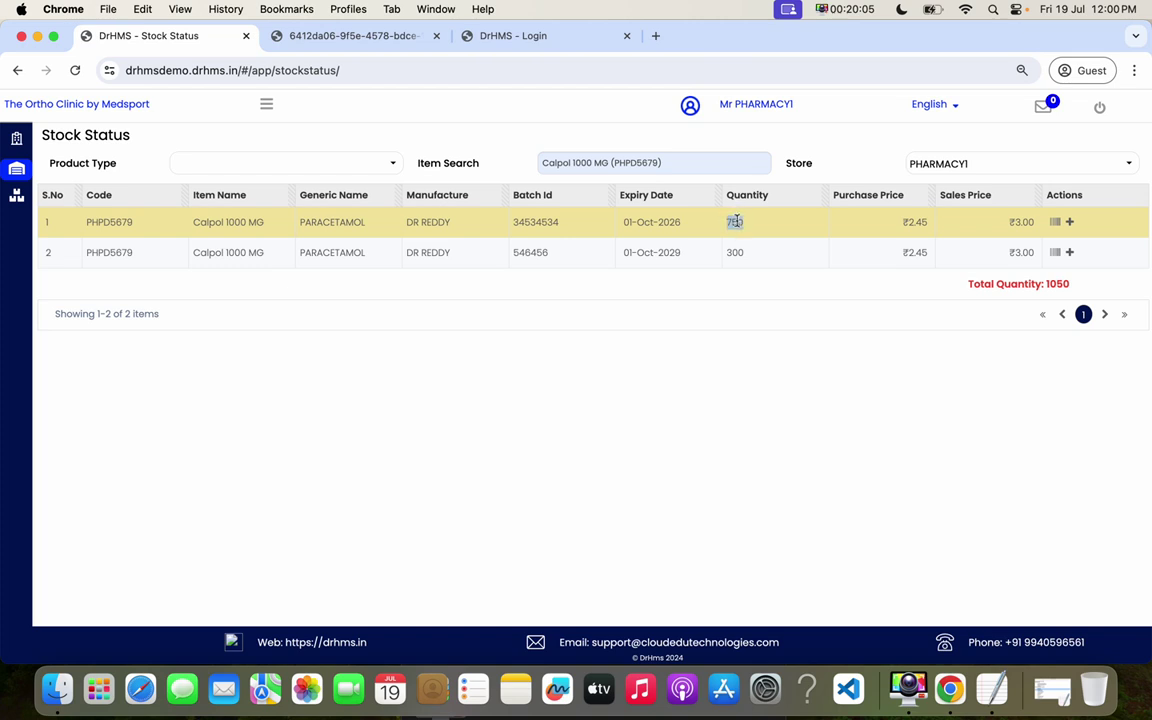
{"action": "left_click", "coordinate": [530, 256]}
{"action": "double_click", "coordinate": [735, 257]}
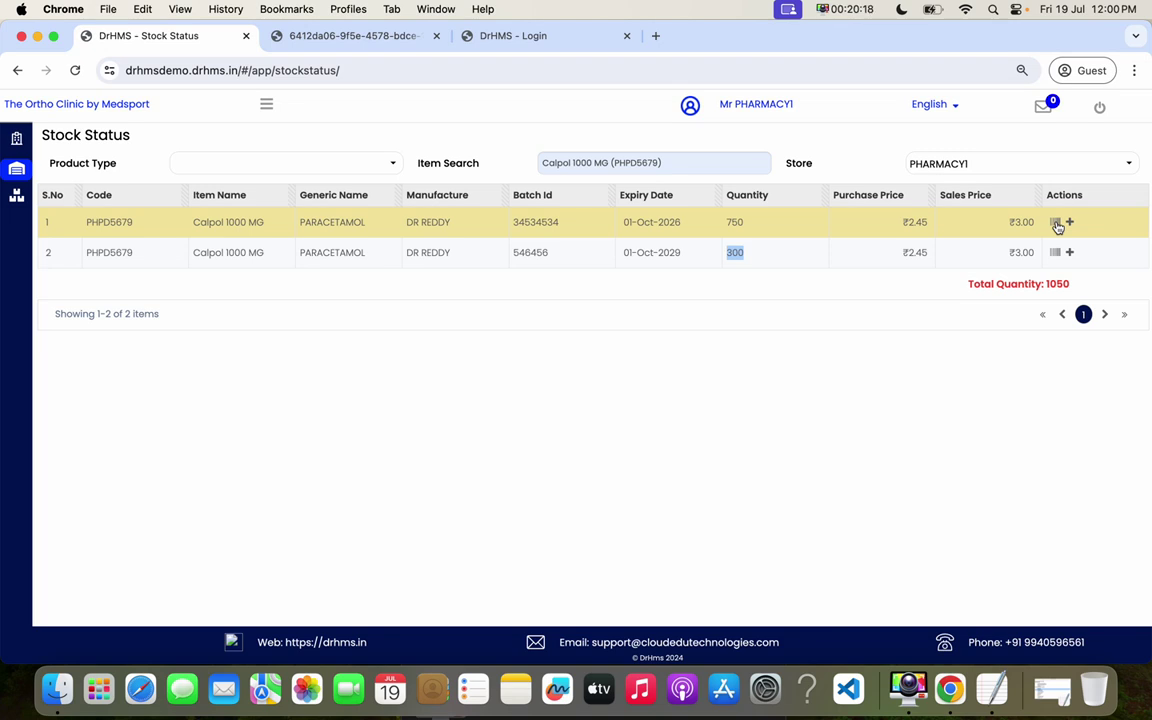
{"action": "left_click", "coordinate": [266, 104]}
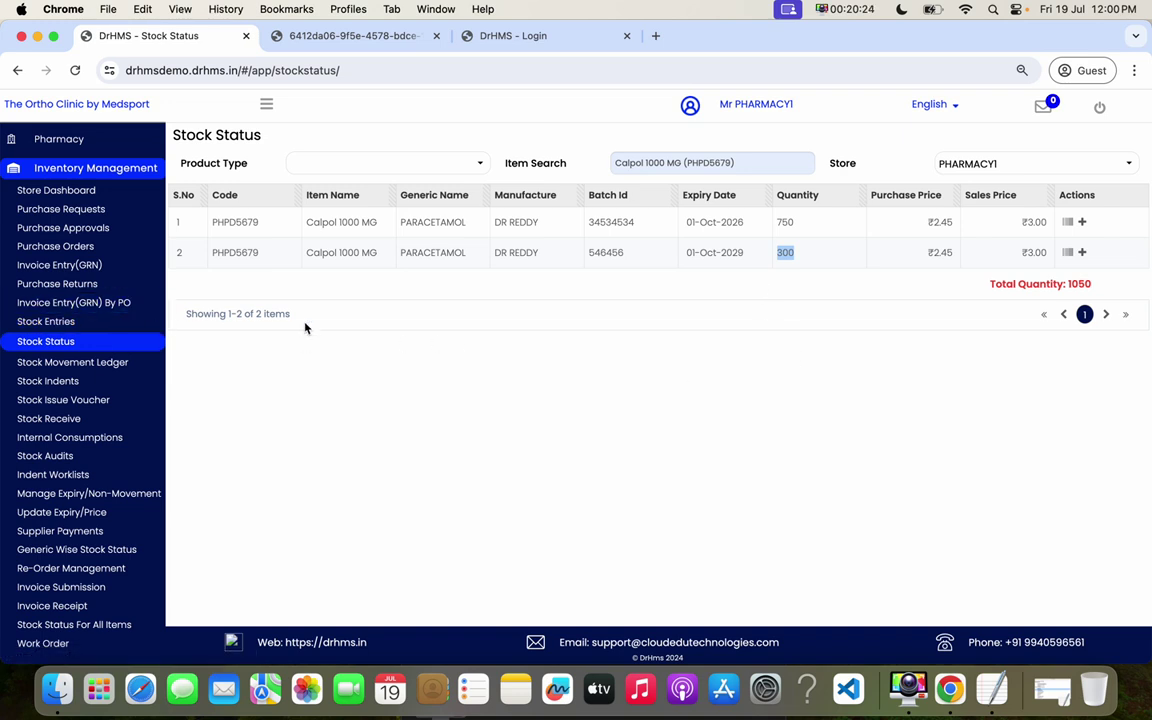
{"action": "left_click", "coordinate": [72, 303]}
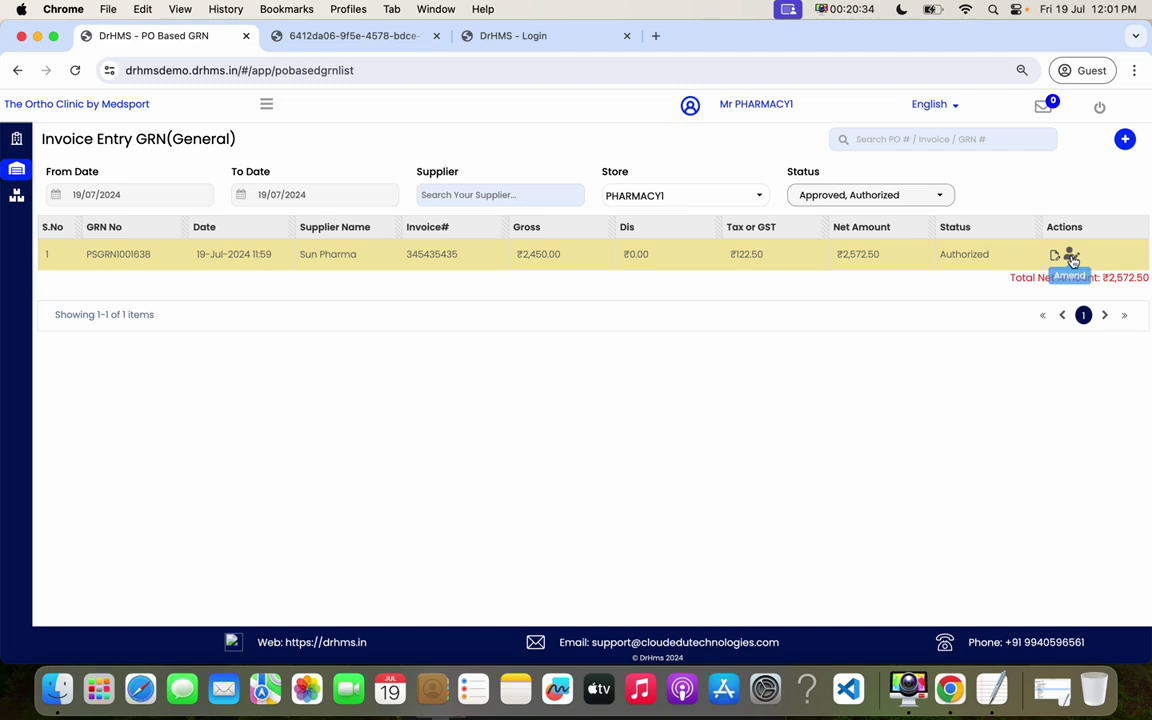
- Start a new regular Invoice Entry GRN and add DOLO 120 MG as its item
{"action": "left_click", "coordinate": [266, 104]}
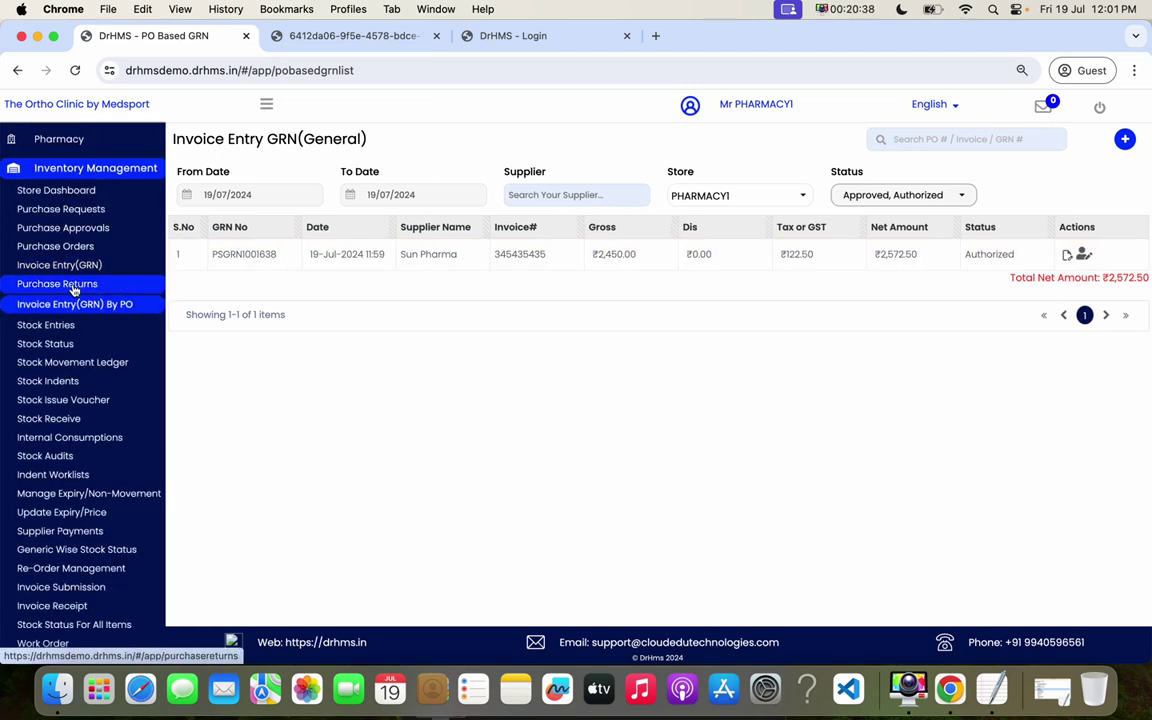
{"action": "left_click", "coordinate": [88, 265]}
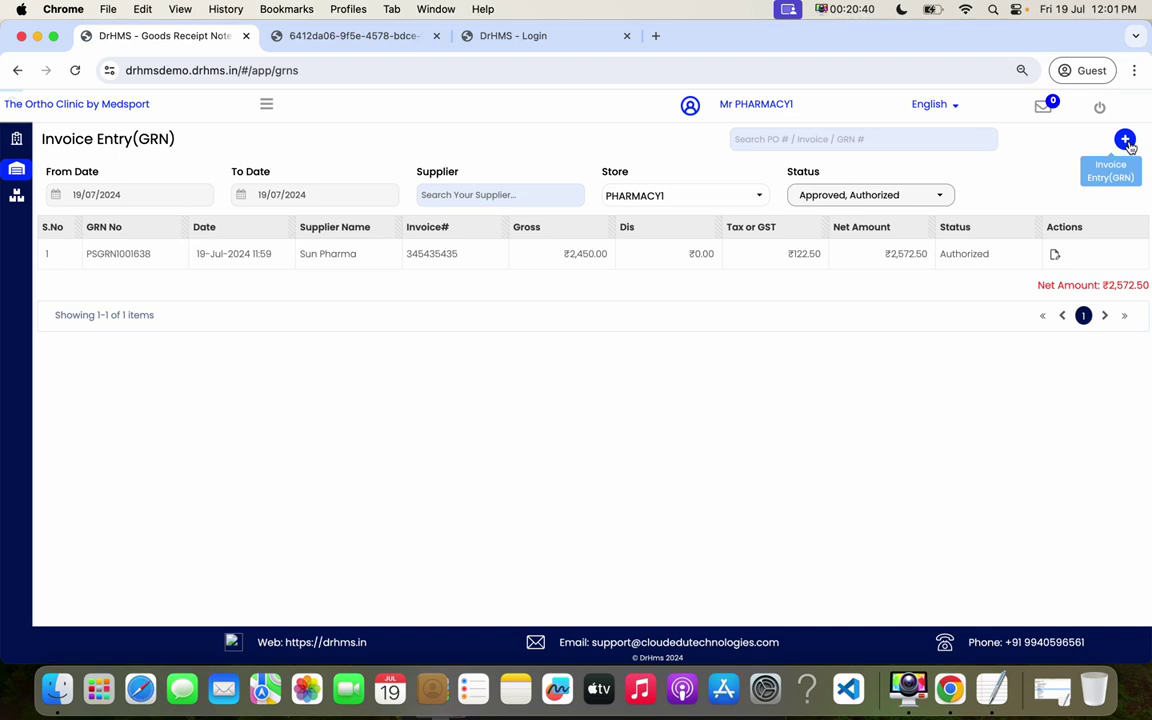
{"action": "left_click", "coordinate": [1125, 140]}
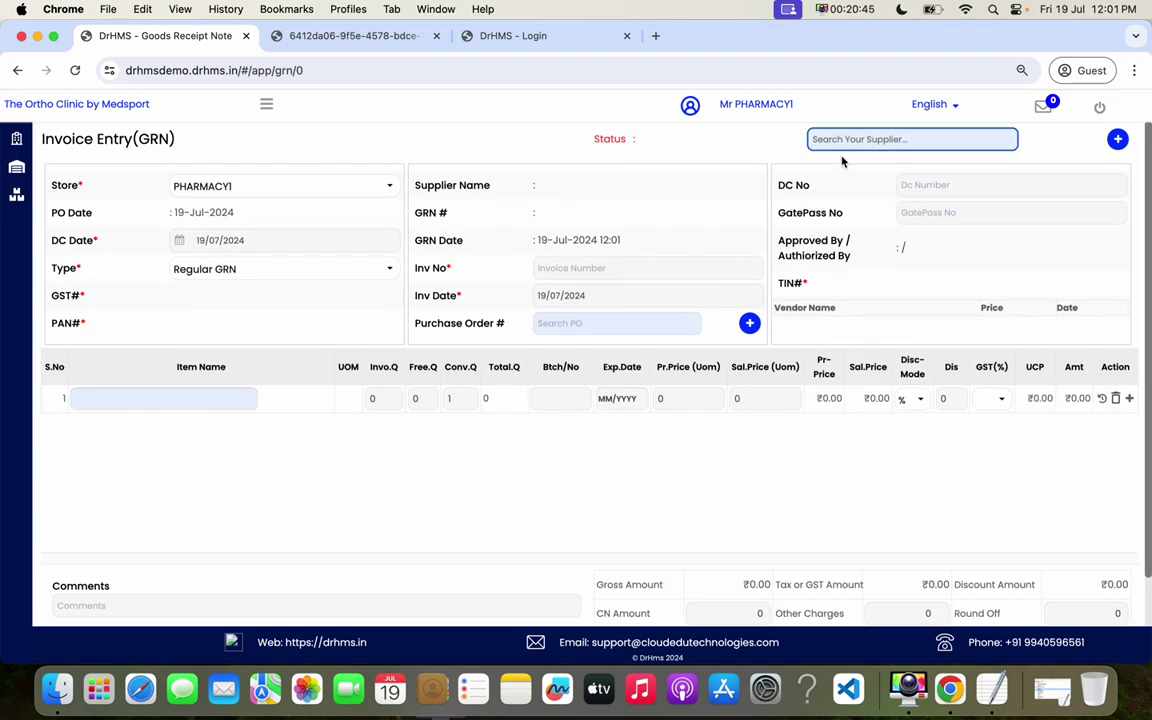
{"action": "left_click", "coordinate": [199, 398]}
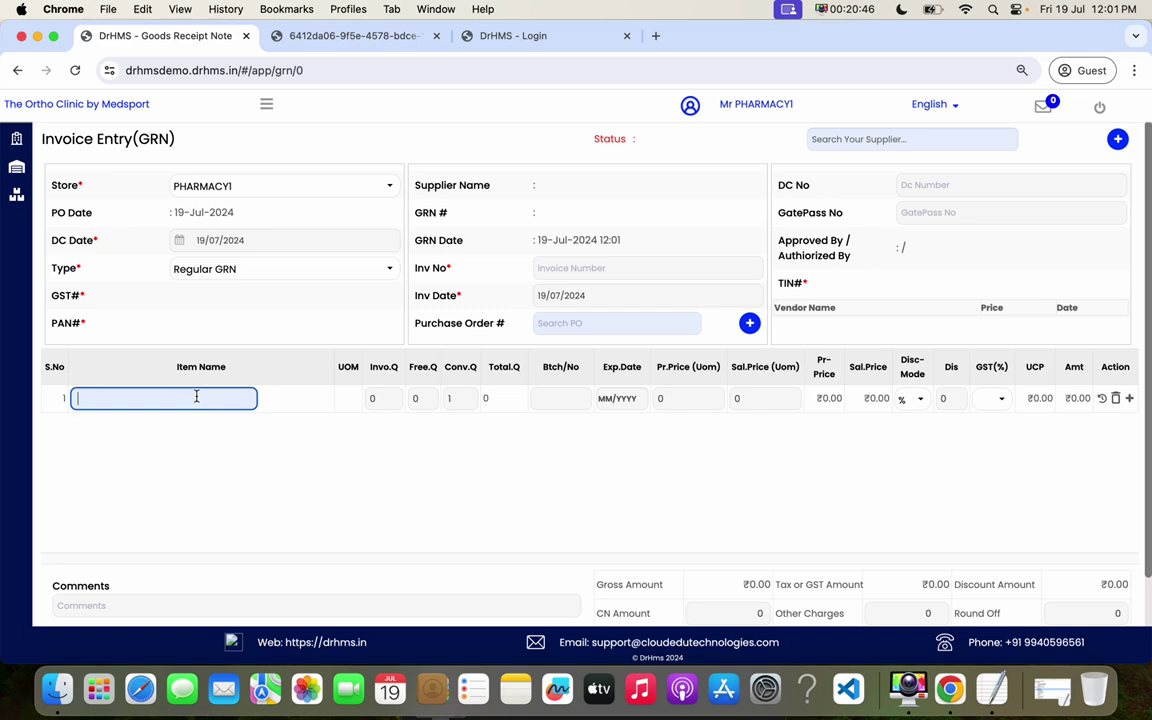
{"action": "type", "text": "dolo"}
{"action": "left_click", "coordinate": [400, 462]}
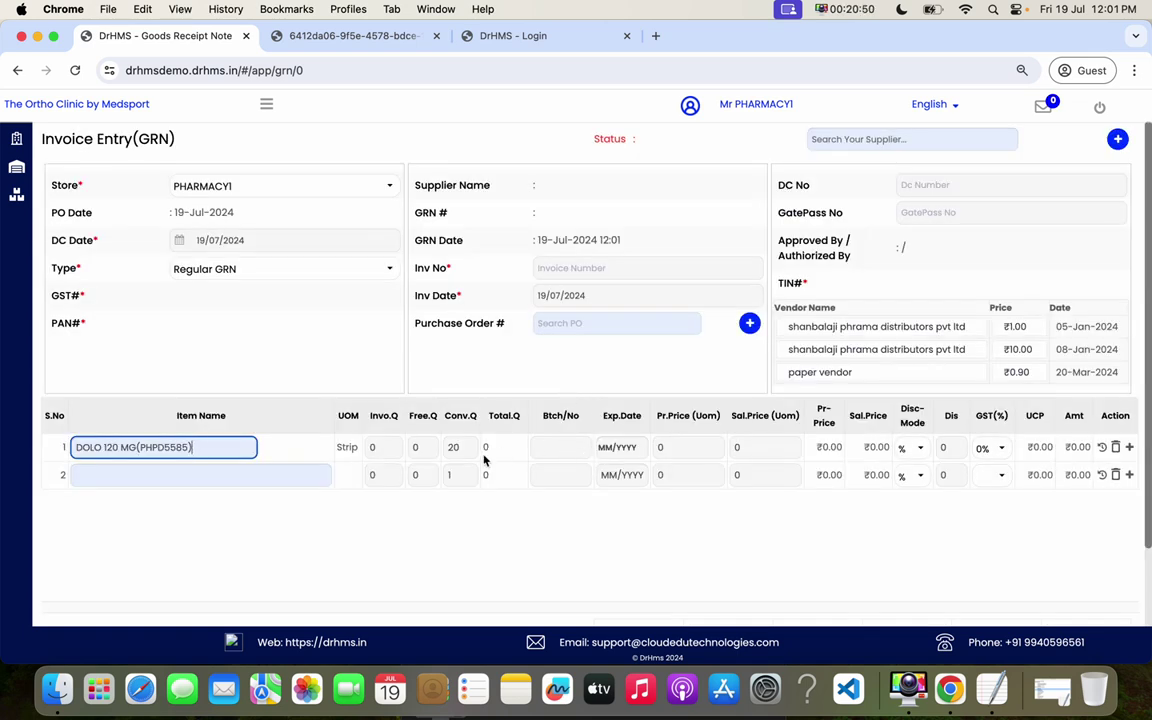
- Enter 10 strips, batch 5435345, expiry 10/2027, purchase price 10 and sale price 20 for DOLO
{"action": "left_click", "coordinate": [372, 447]}
{"action": "type", "text": "10"}
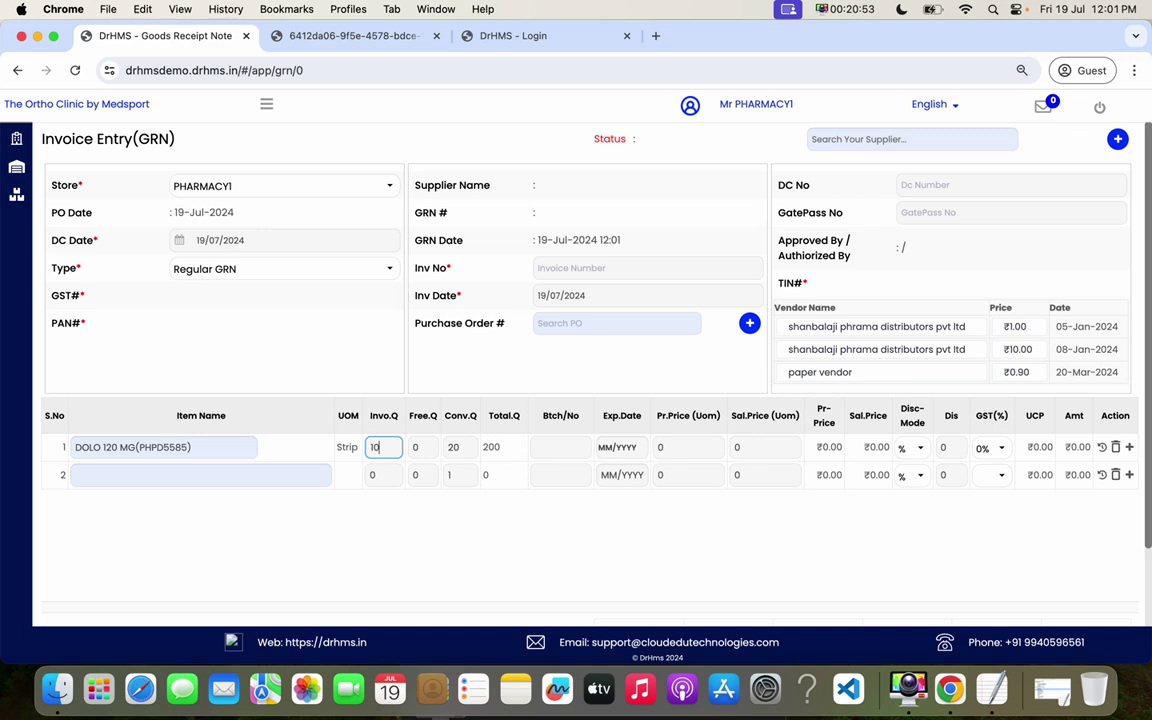
{"action": "left_click", "coordinate": [559, 451]}
{"action": "type", "text": "5435345"}
{"action": "key", "text": "Tab"}
{"action": "type", "text": "10/"}
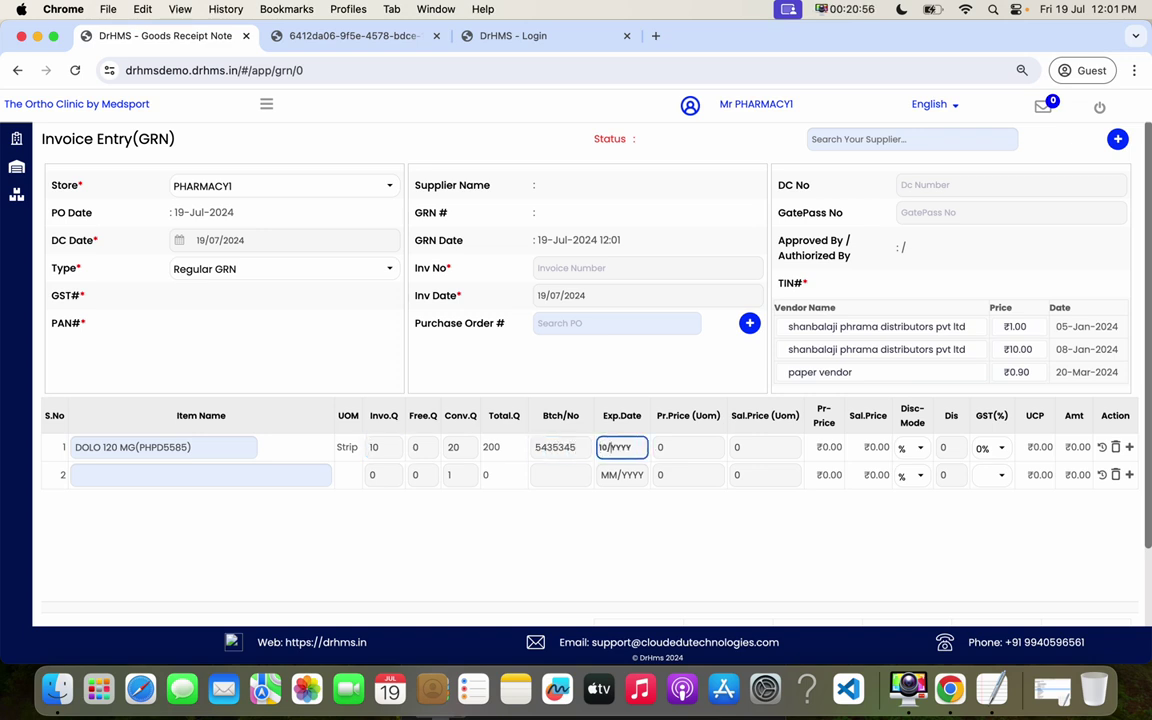
{"action": "type", "text": "2027"}
{"action": "left_click", "coordinate": [676, 446]}
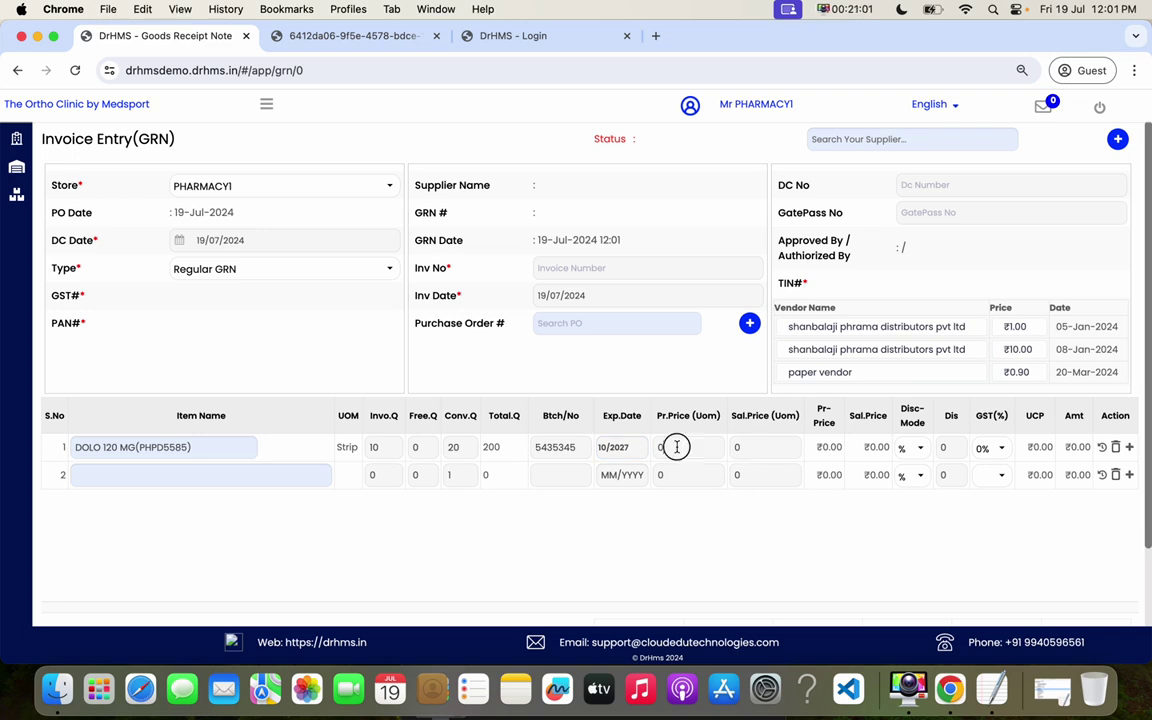
{"action": "type", "text": "10"}
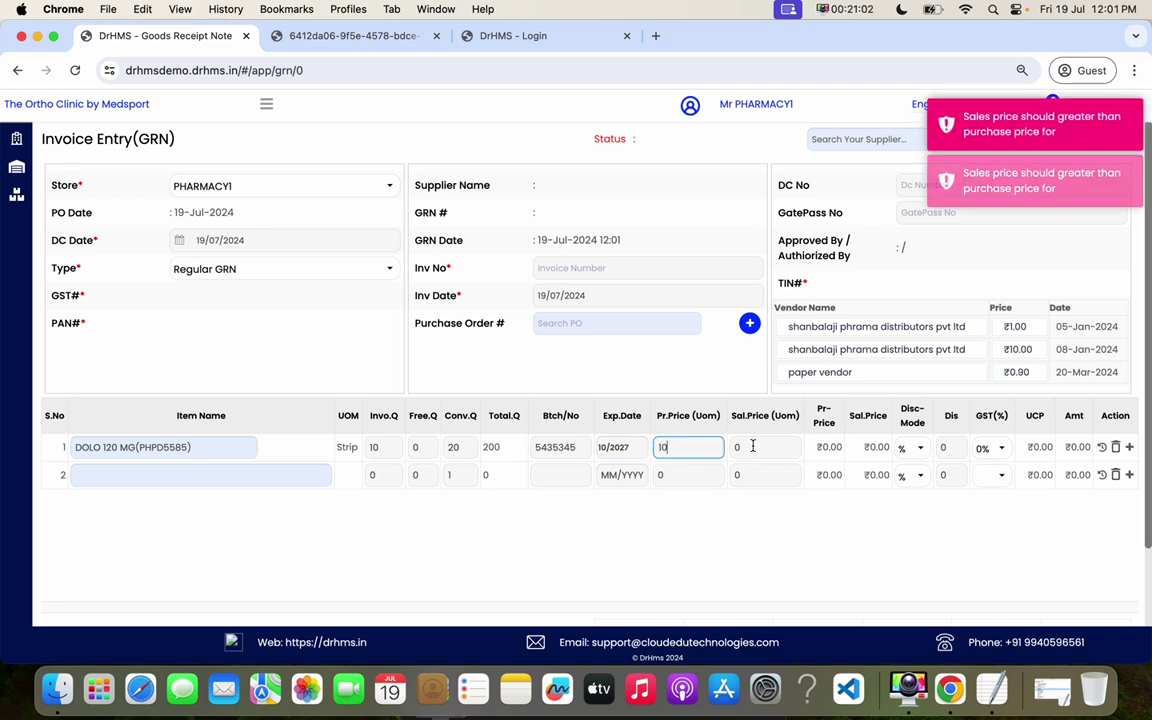
{"action": "key", "text": "Tab"}
{"action": "type", "text": "20"}
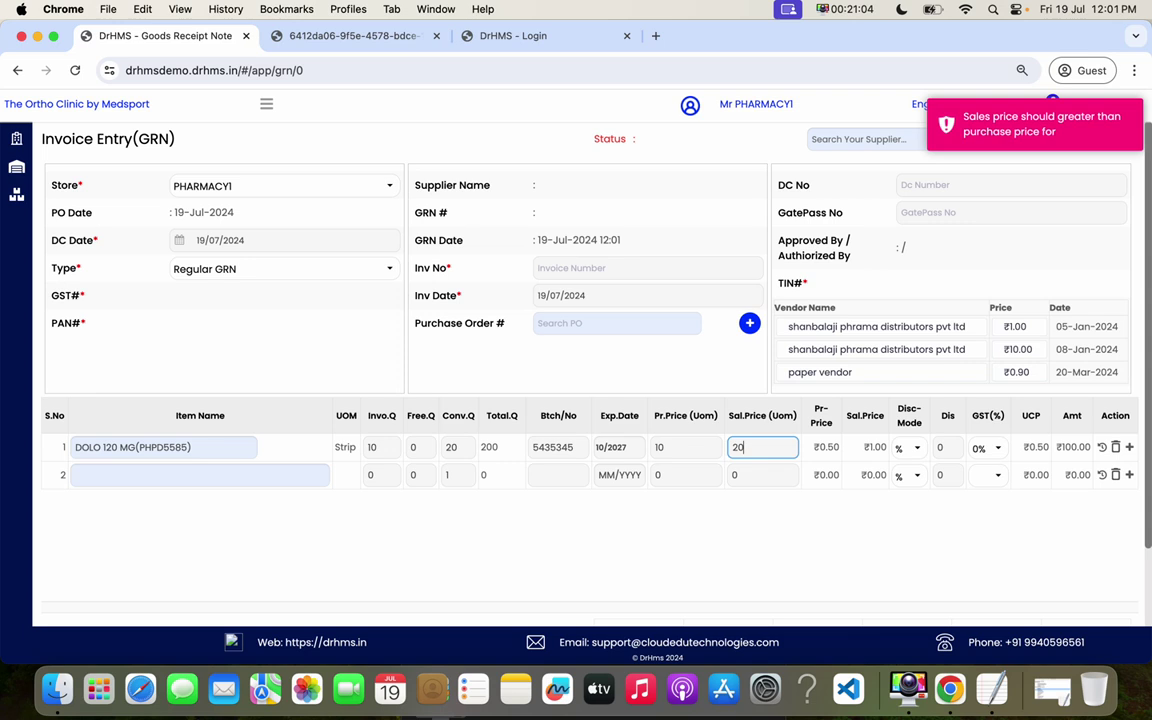
{"action": "left_click", "coordinate": [857, 253]}
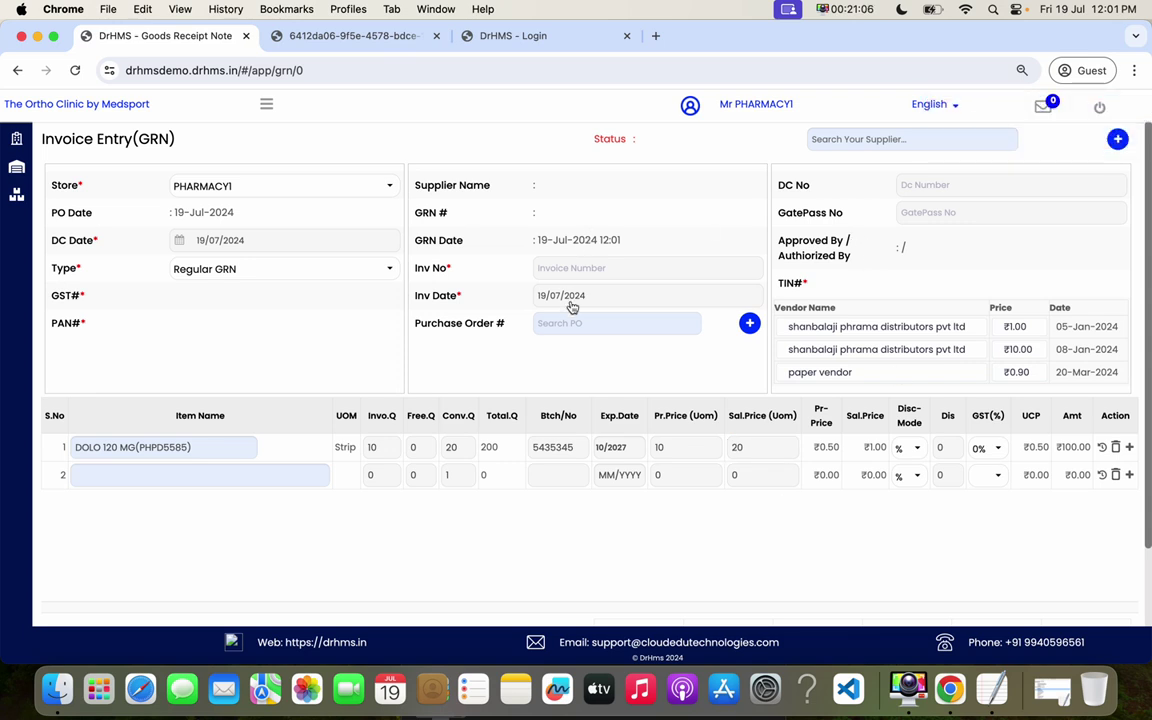
- Enter the invoice number, gate pass number 454 and DC number 45
{"action": "left_click", "coordinate": [575, 268]}
{"action": "type", "text": "45655665"}
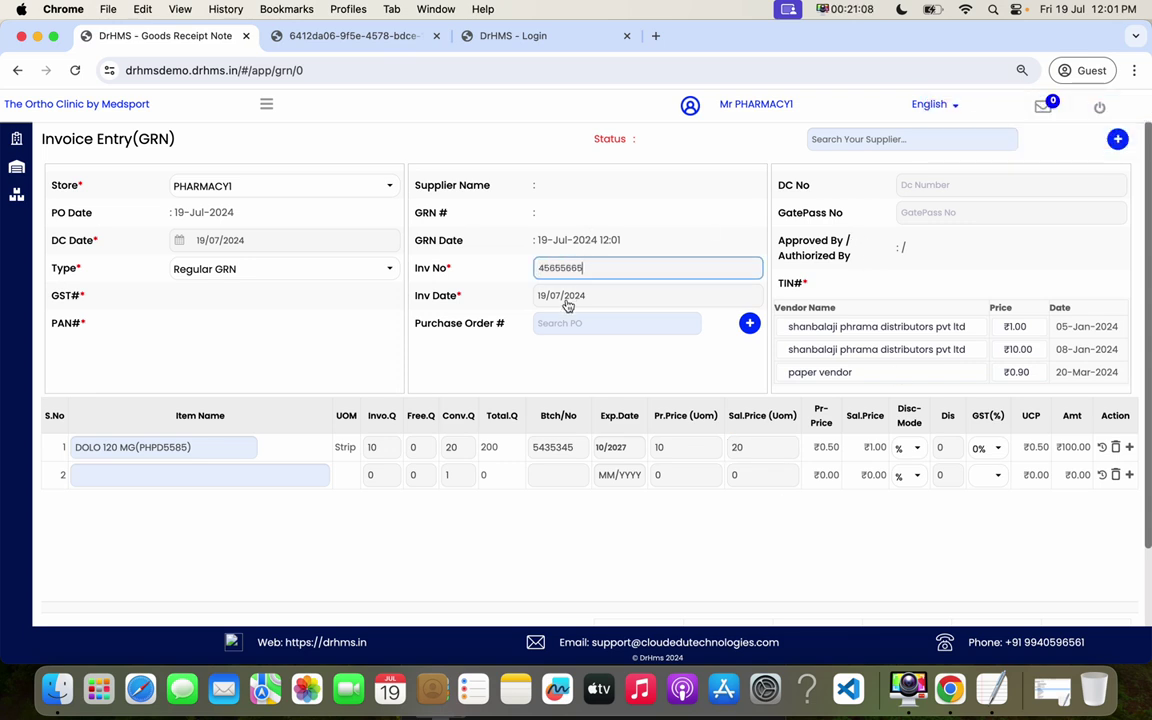
{"action": "left_click", "coordinate": [897, 212]}
{"action": "type", "text": "454"}
{"action": "left_click", "coordinate": [928, 196]}
{"action": "type", "text": "45"}
- Select Sun Pharma as the GRN's supplier
{"action": "left_click", "coordinate": [815, 139]}
{"action": "type", "text": "s"}
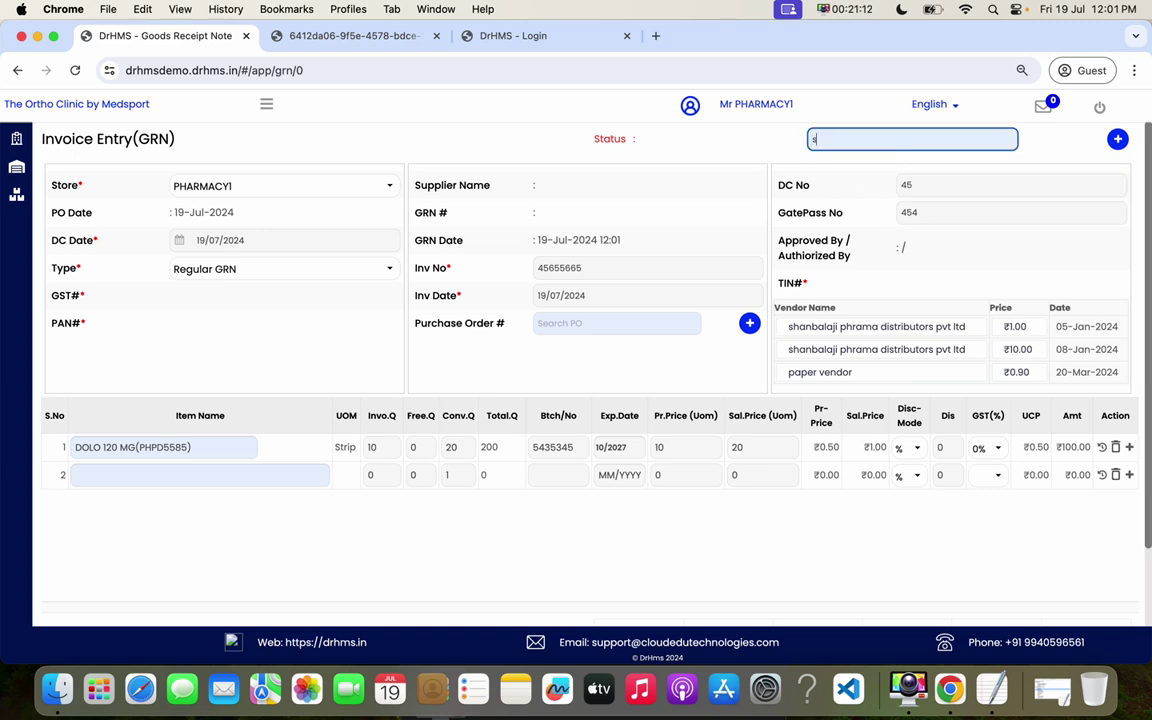
{"action": "type", "text": "un"}
{"action": "left_click", "coordinate": [975, 188]}
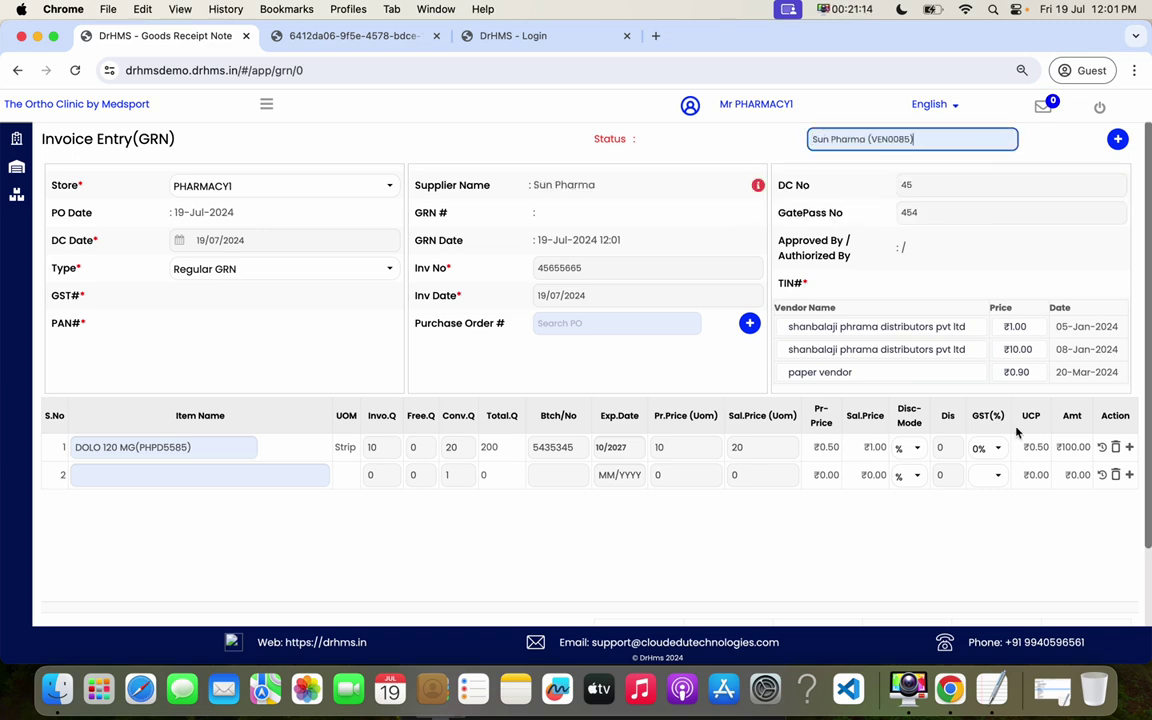
{"action": "triple_click", "coordinate": [841, 330]}
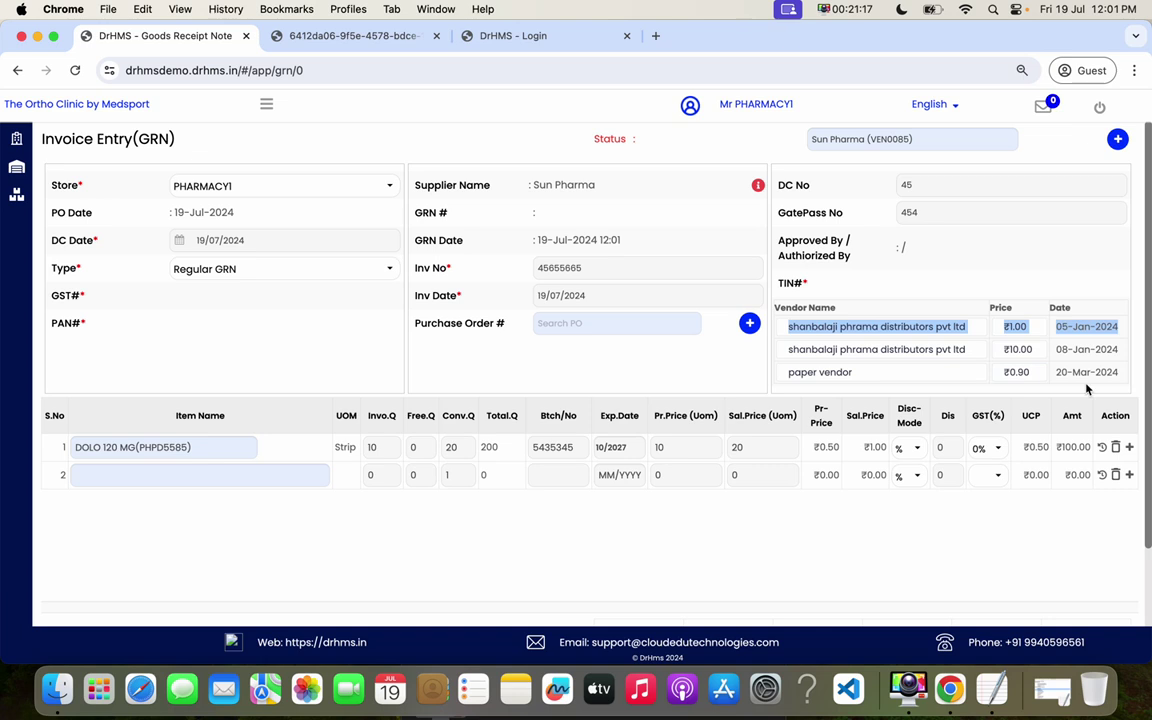
{"action": "mouse_move", "coordinate": [916, 103]}
{"action": "scroll", "coordinate": [1067, 531], "scroll_direction": "down", "scroll_amount": 5}
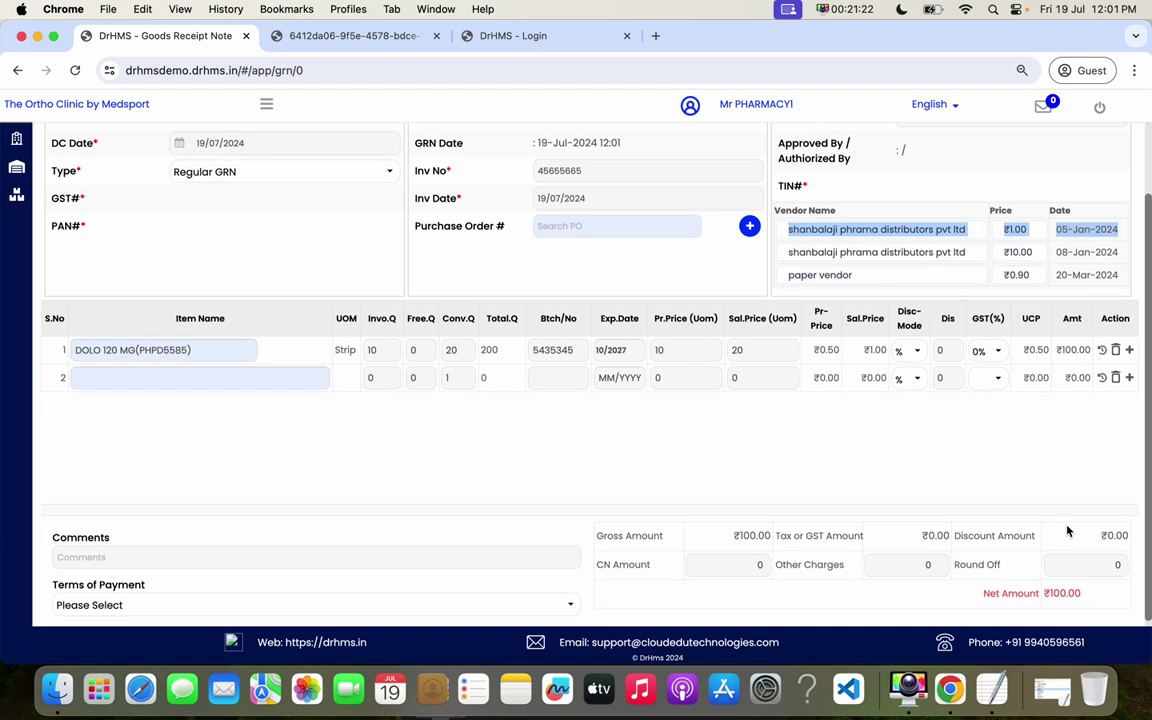
- Approve the Sun Pharma goods receipt note and acknowledge the success message
{"action": "left_click", "coordinate": [1090, 581]}
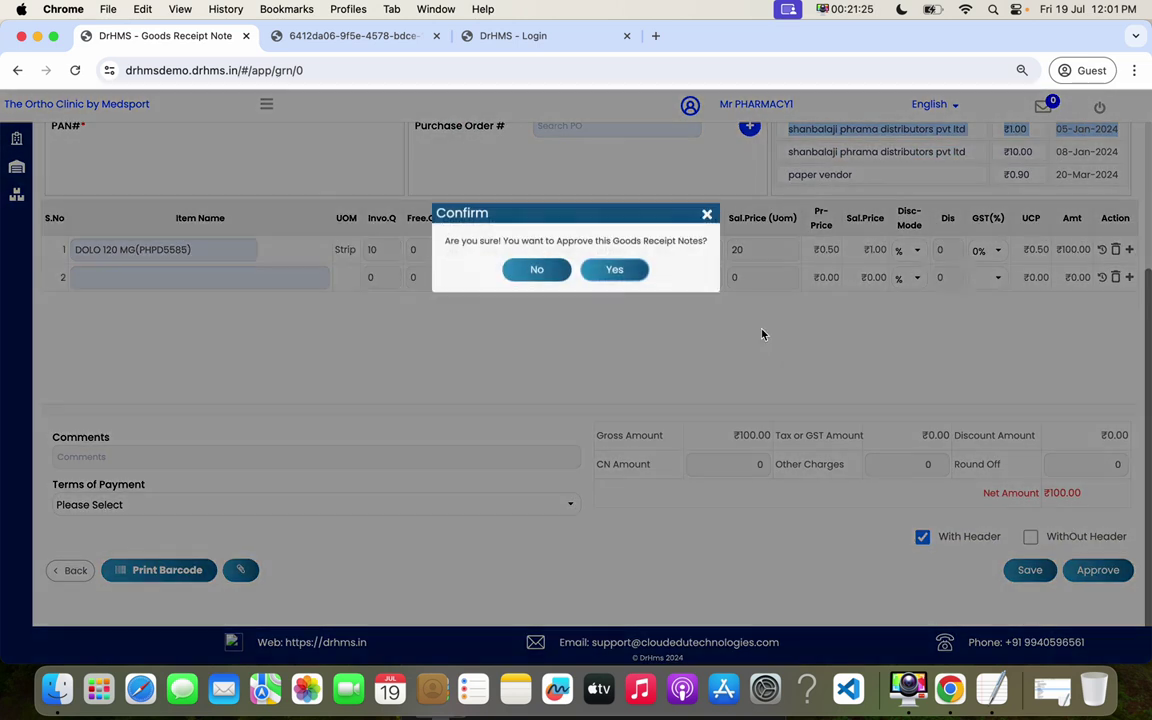
{"action": "left_click", "coordinate": [615, 270]}
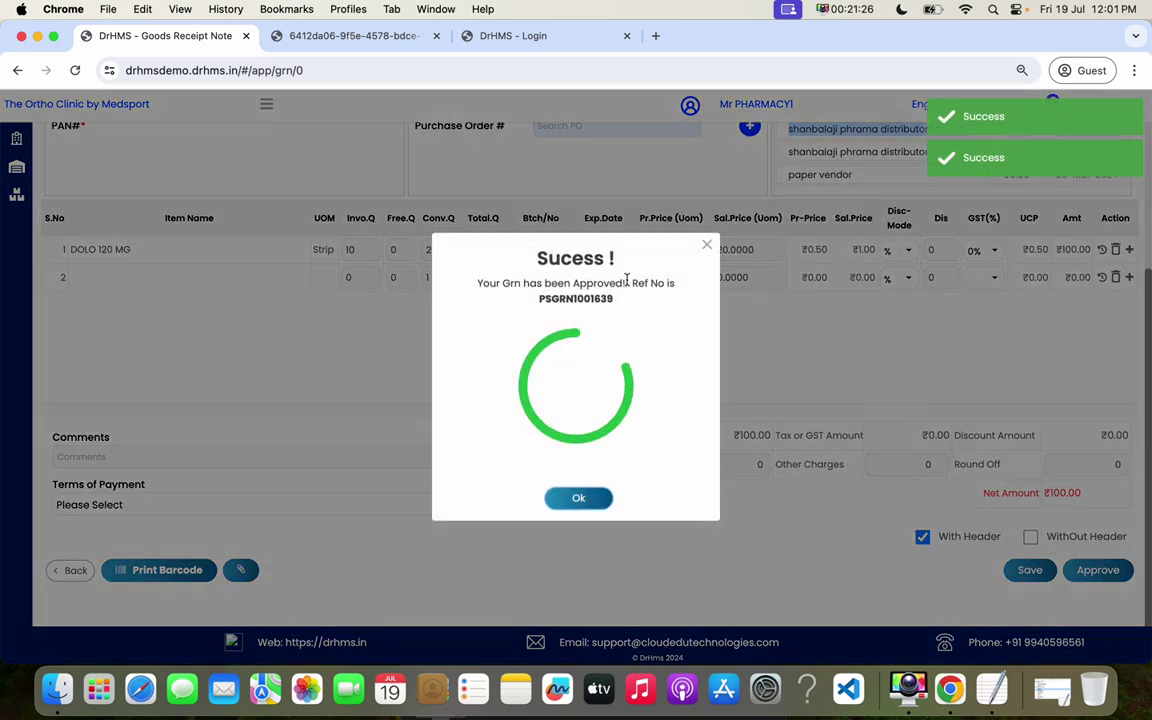
{"action": "left_click", "coordinate": [589, 506]}
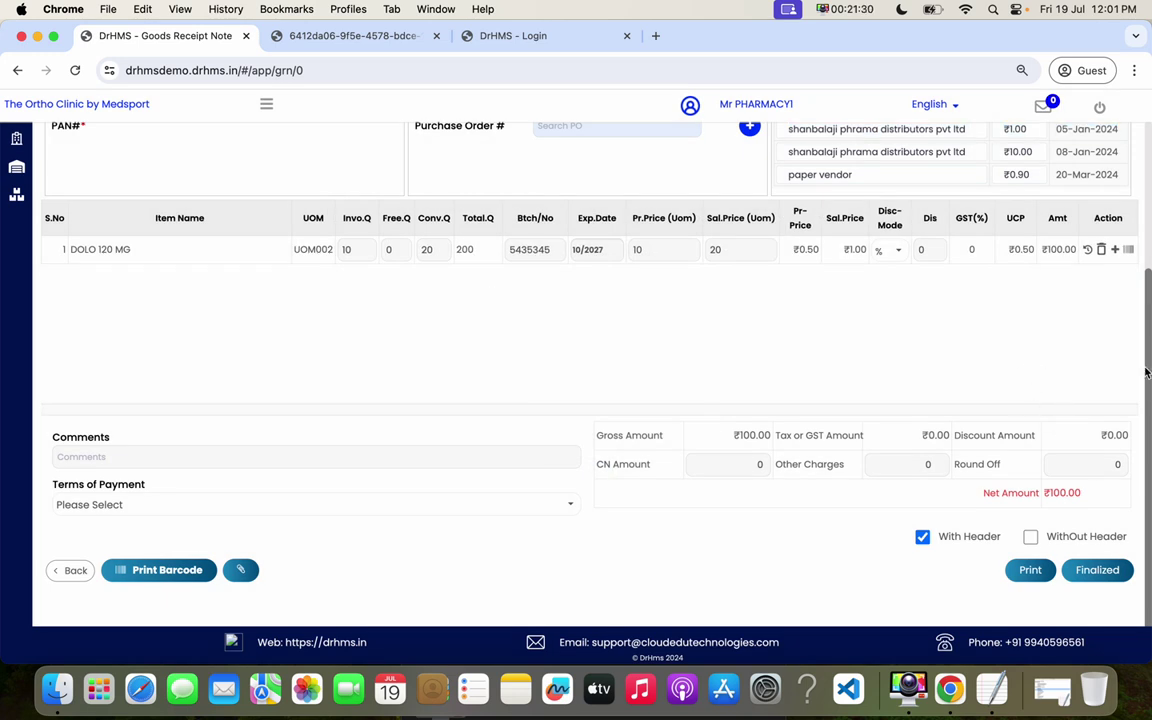
- Open the Purchase Returns list for PHARMACY1
{"action": "left_click_drag", "start_coordinate": [1147, 372], "coordinate": [1140, 128]}
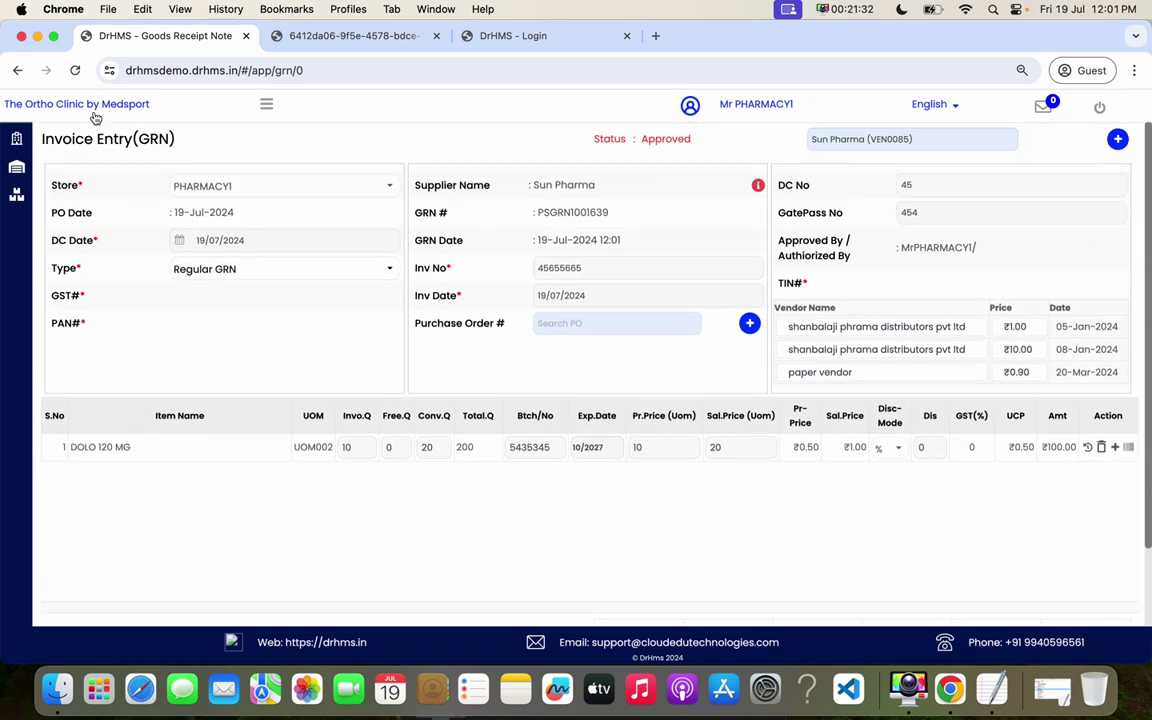
{"action": "left_click", "coordinate": [266, 104]}
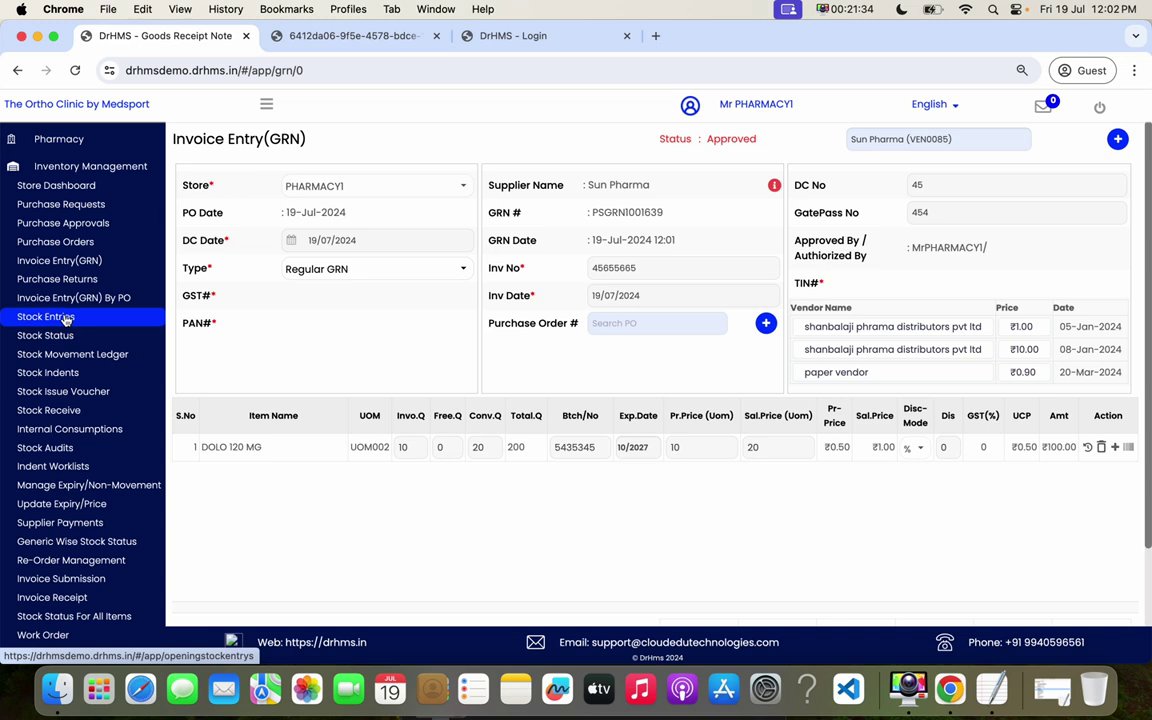
{"action": "left_click", "coordinate": [76, 283]}
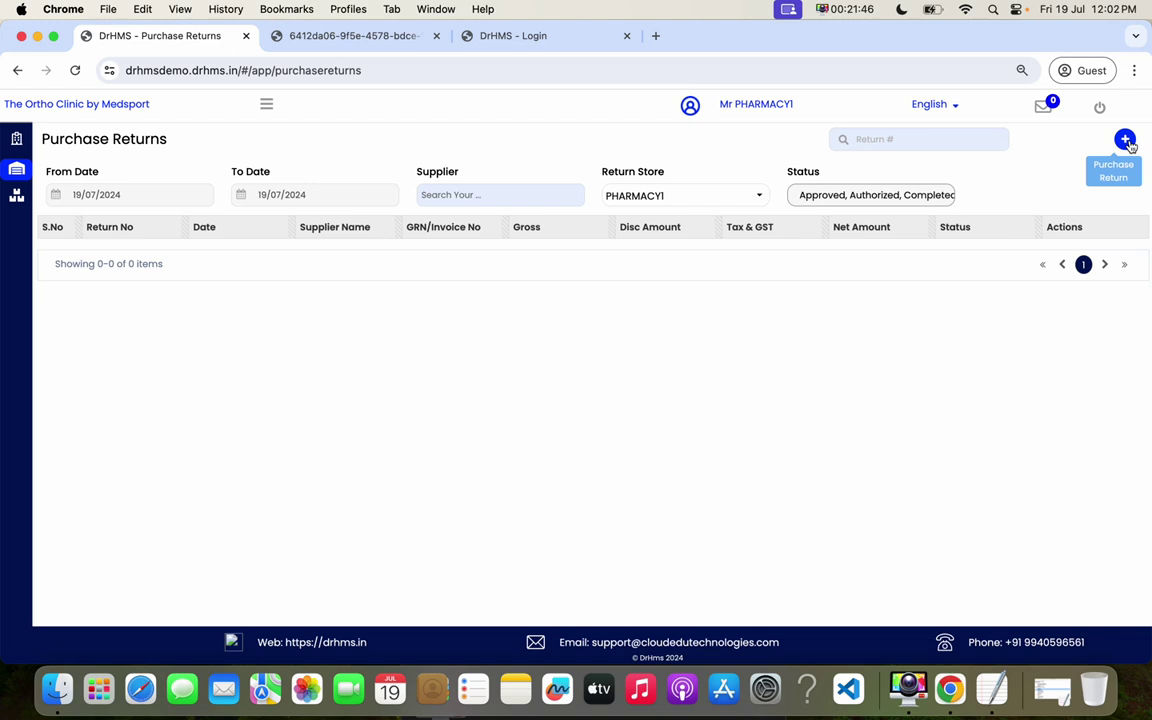
- Start a new Invoice-type purchase return and load the approved Sun Pharma GRN PSGRN1001639
{"action": "left_click", "coordinate": [1126, 141]}
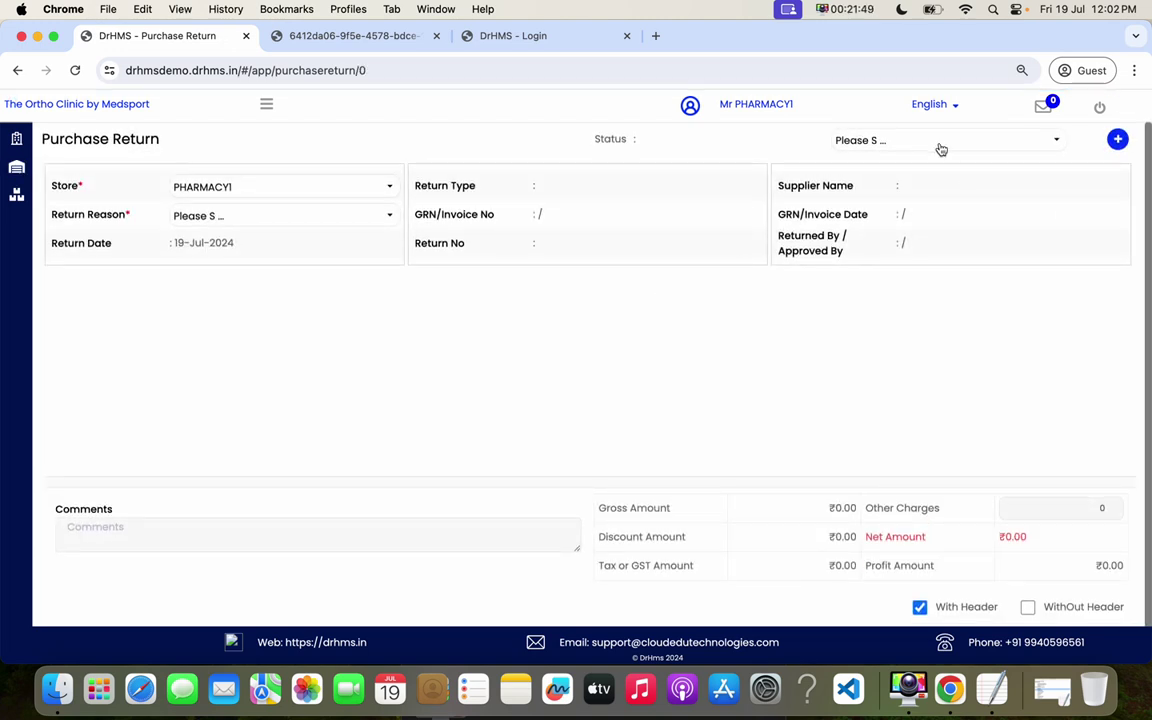
{"action": "left_click", "coordinate": [940, 142]}
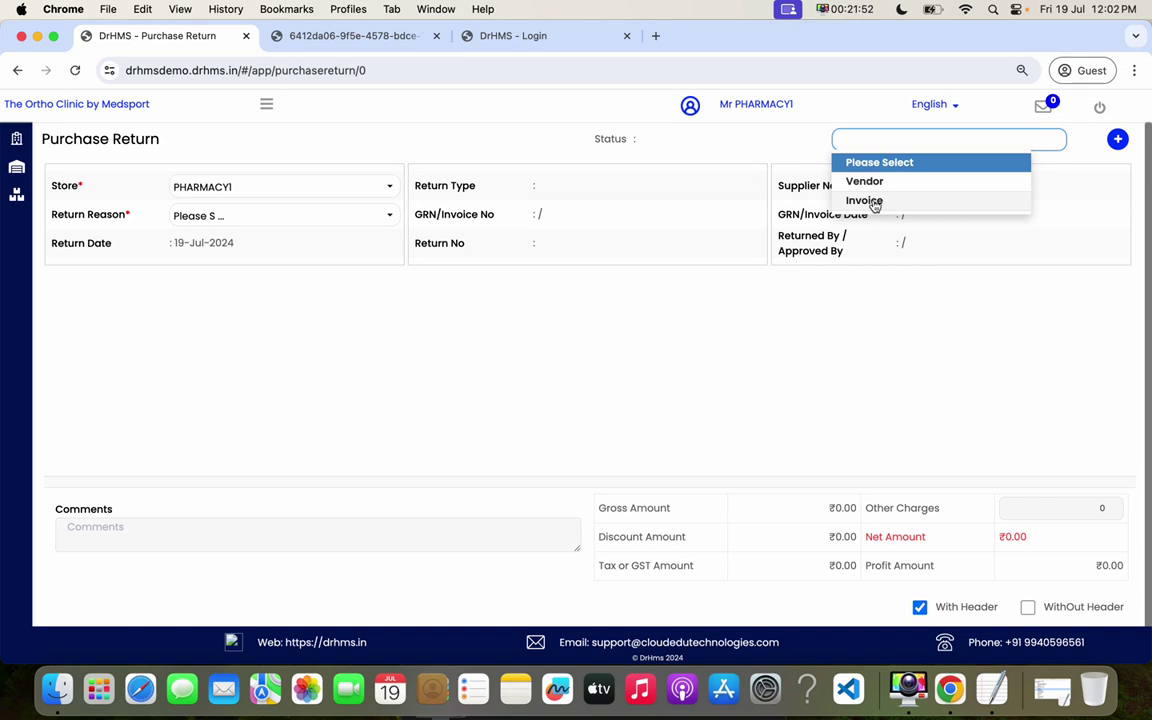
{"action": "left_click", "coordinate": [875, 205]}
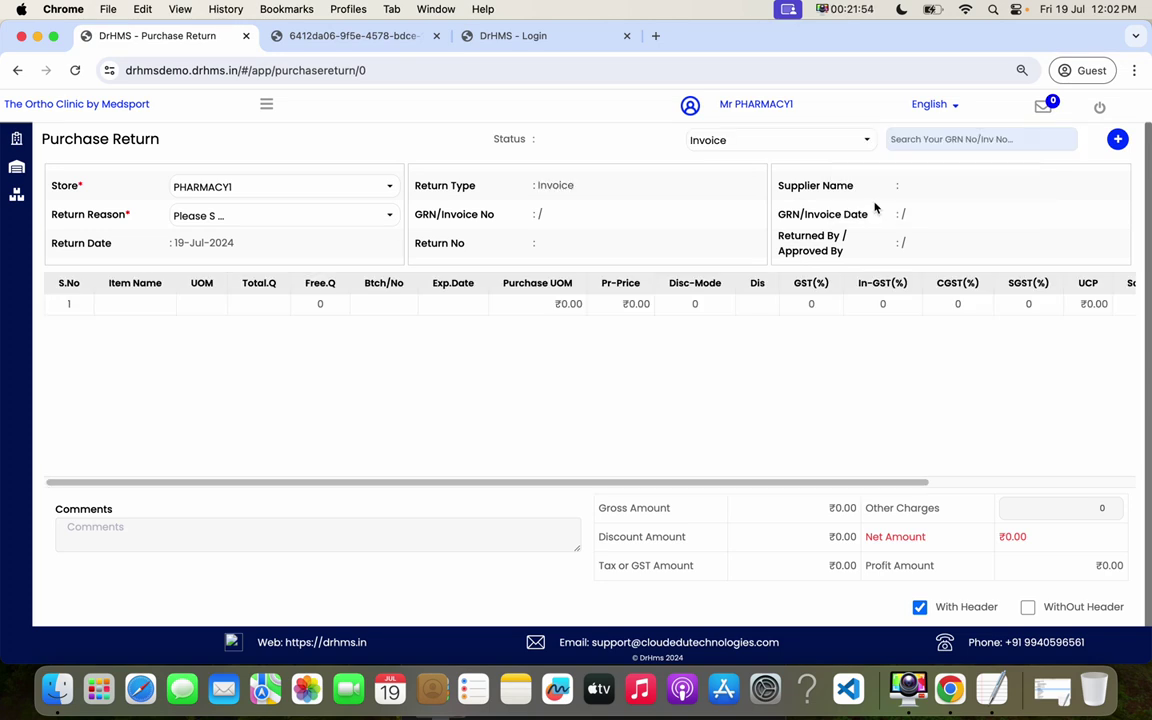
{"action": "left_click", "coordinate": [933, 139]}
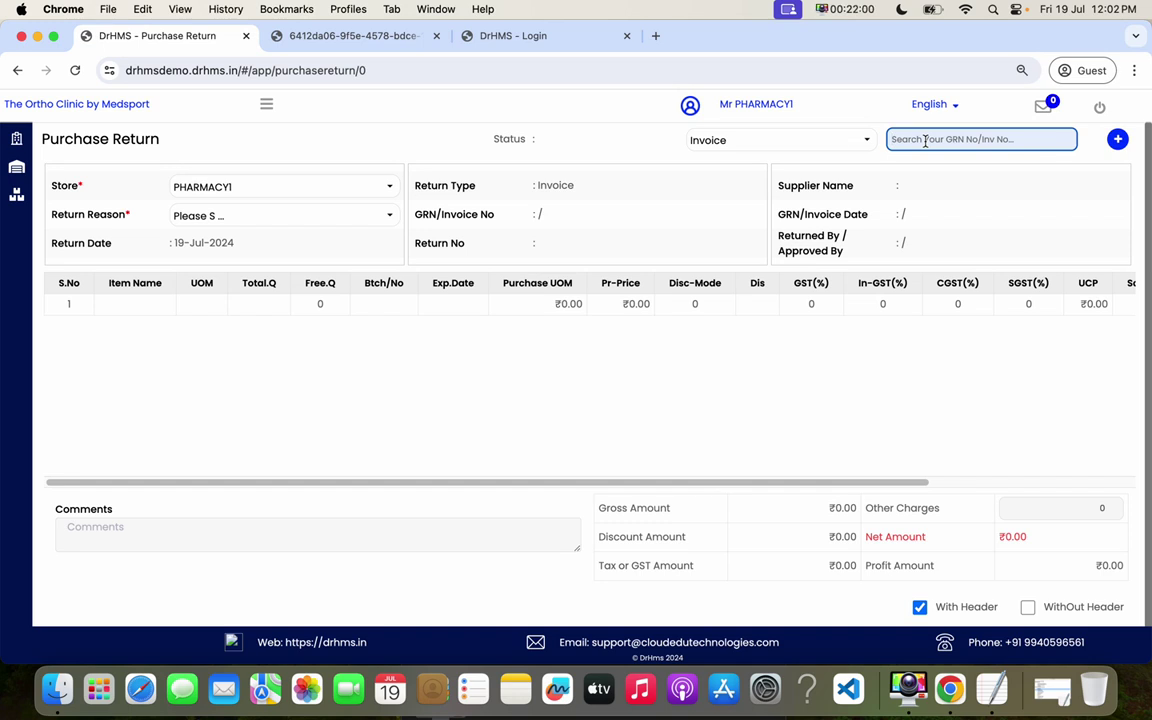
{"action": "type", "text": "%%%"}
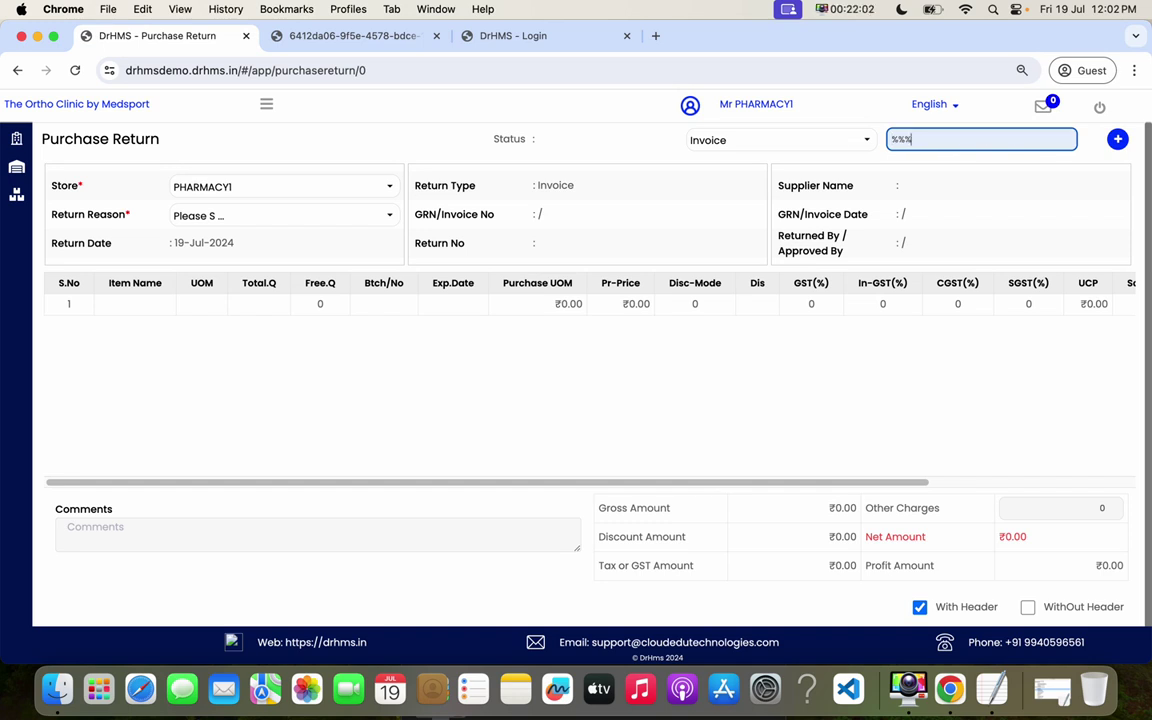
{"action": "left_click", "coordinate": [800, 188]}
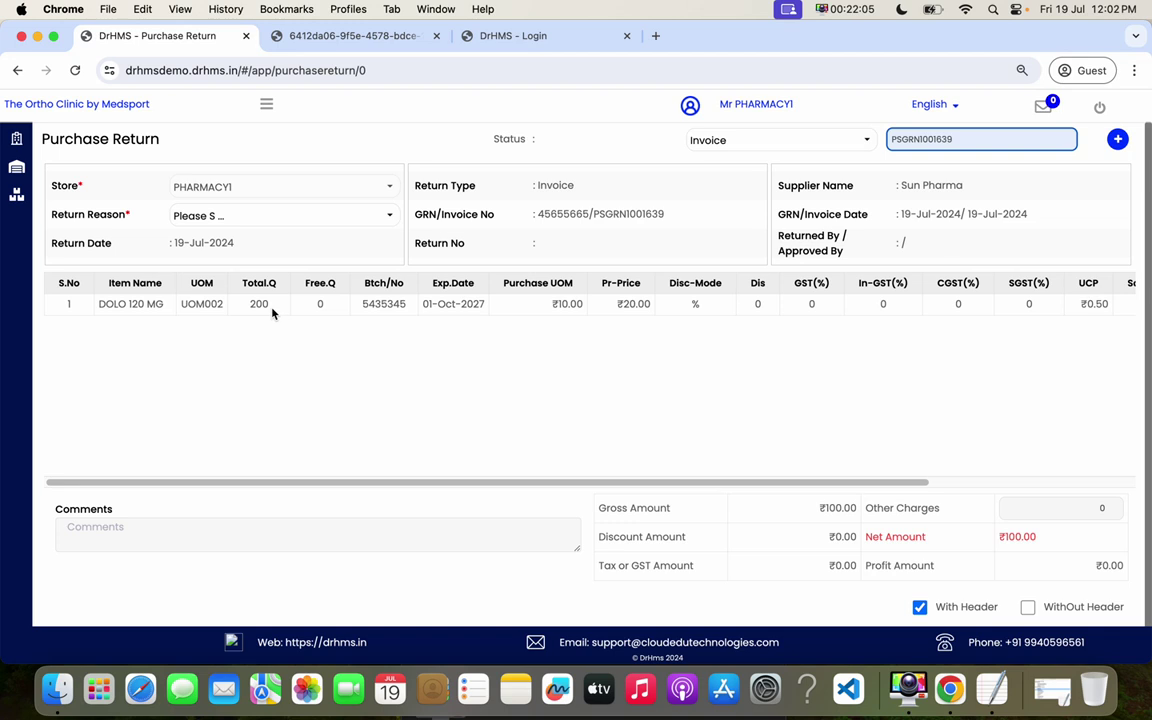
- Review the loaded item row, then reset to a blank new purchase return
{"action": "left_click_drag", "start_coordinate": [190, 305], "coordinate": [558, 305]}
{"action": "left_click_drag", "start_coordinate": [900, 481], "coordinate": [489, 514]}
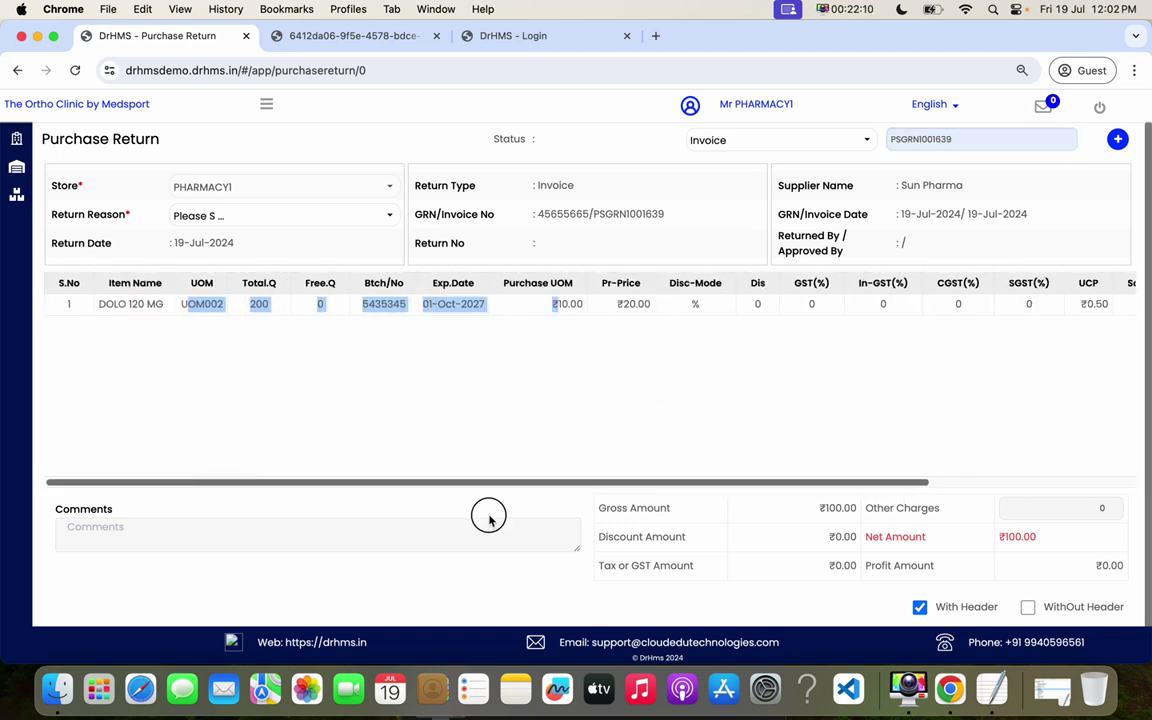
{"action": "left_click", "coordinate": [548, 432]}
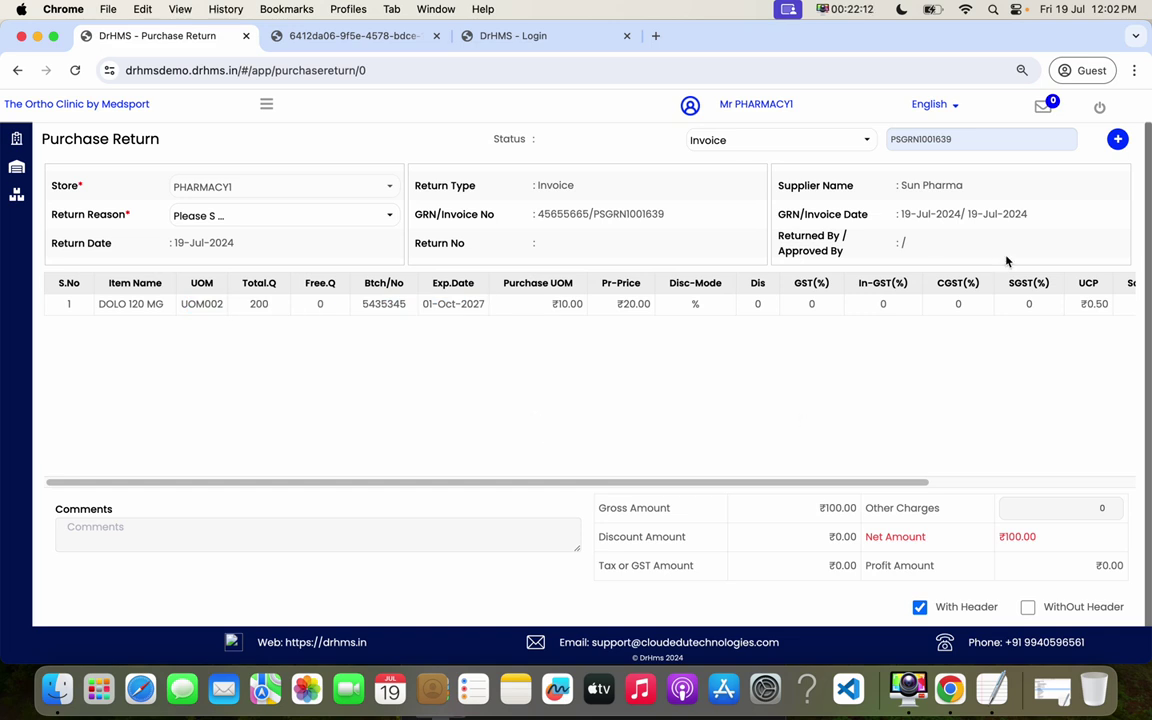
{"action": "left_click", "coordinate": [1117, 139]}
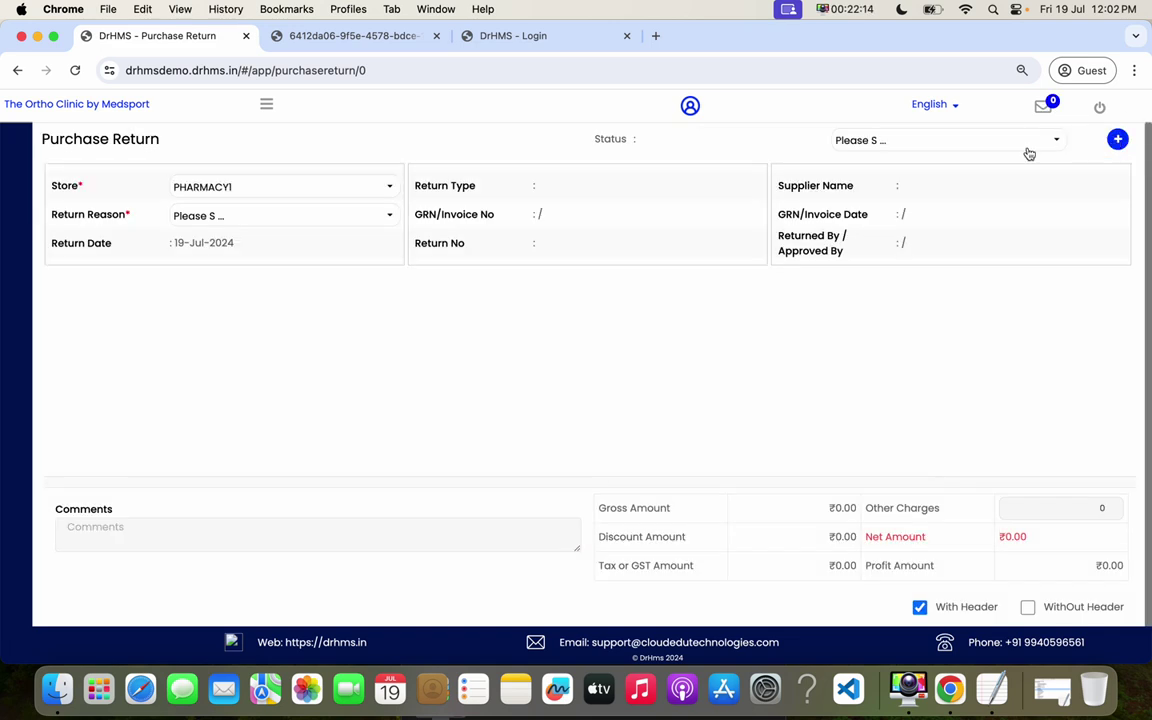
- Make the return vendor-based and add DOLO 120 MG as the returned item
{"action": "left_click", "coordinate": [926, 146]}
{"action": "left_click", "coordinate": [868, 186]}
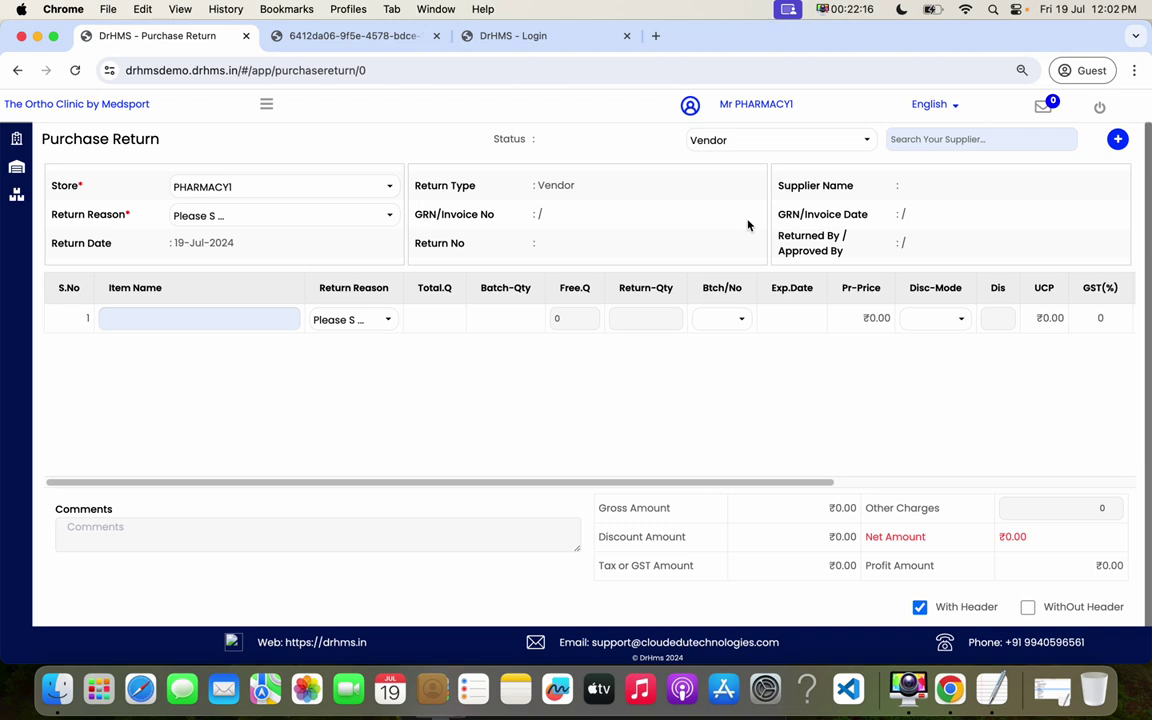
{"action": "left_click", "coordinate": [224, 319]}
{"action": "type", "text": "dolo"}
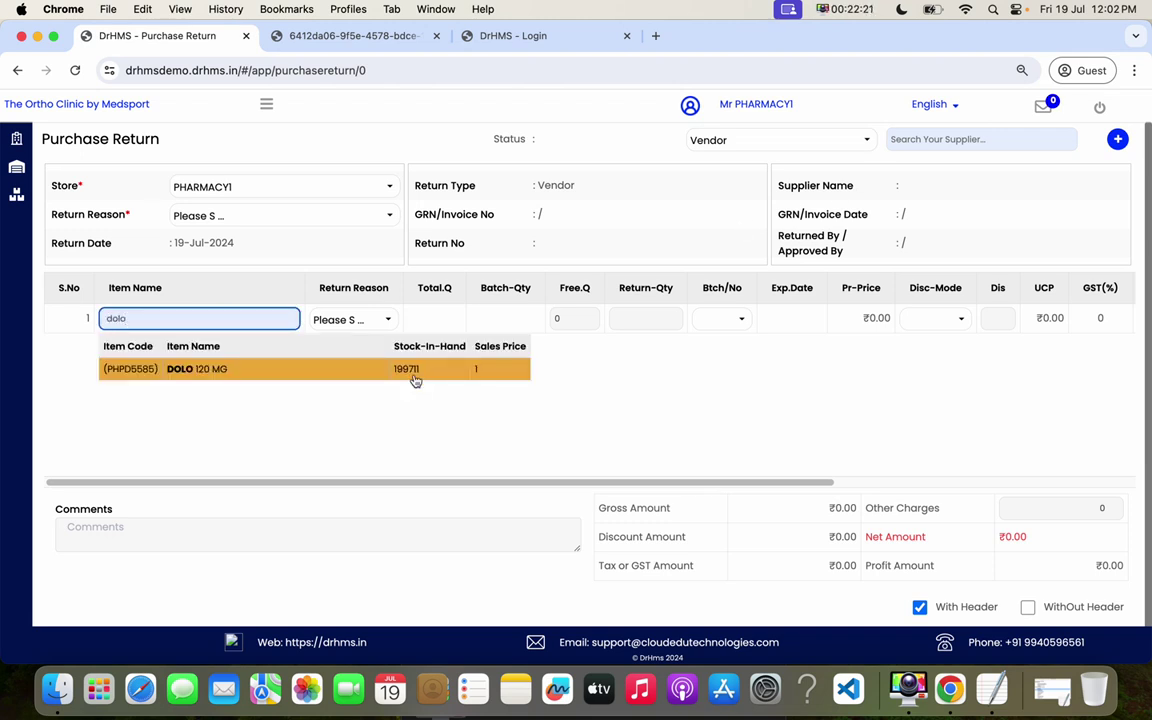
{"action": "left_click", "coordinate": [411, 372]}
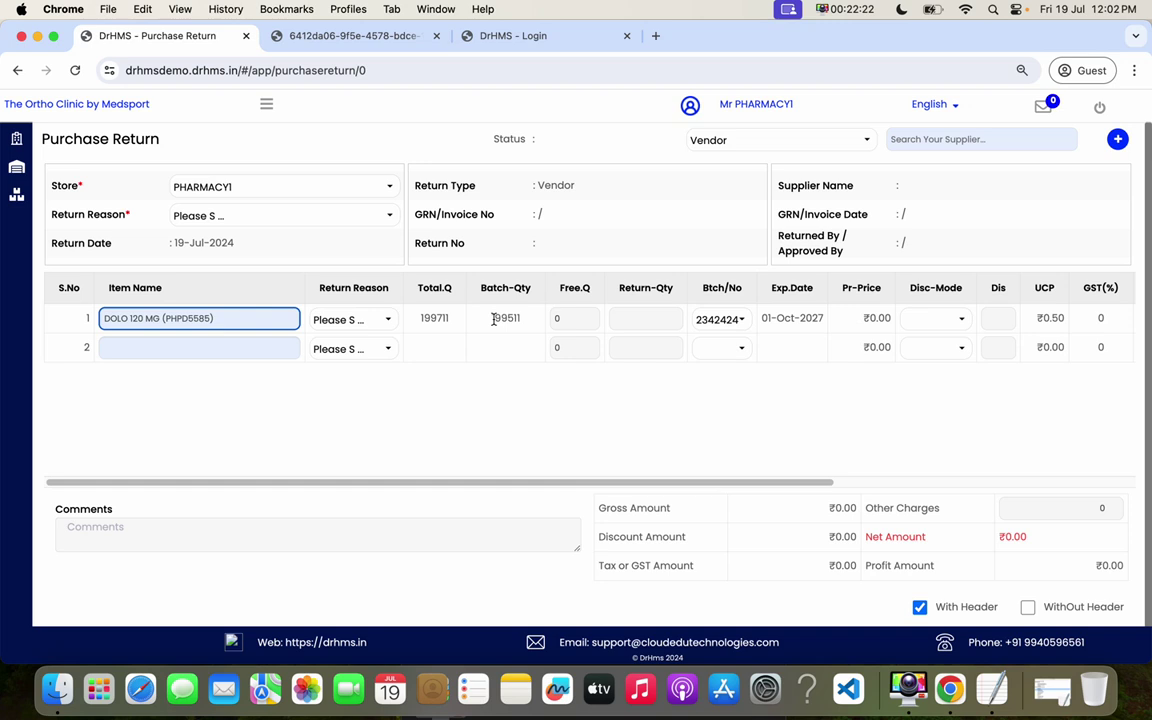
{"action": "left_click_drag", "start_coordinate": [424, 319], "coordinate": [457, 321]}
{"action": "left_click", "coordinate": [499, 317]}
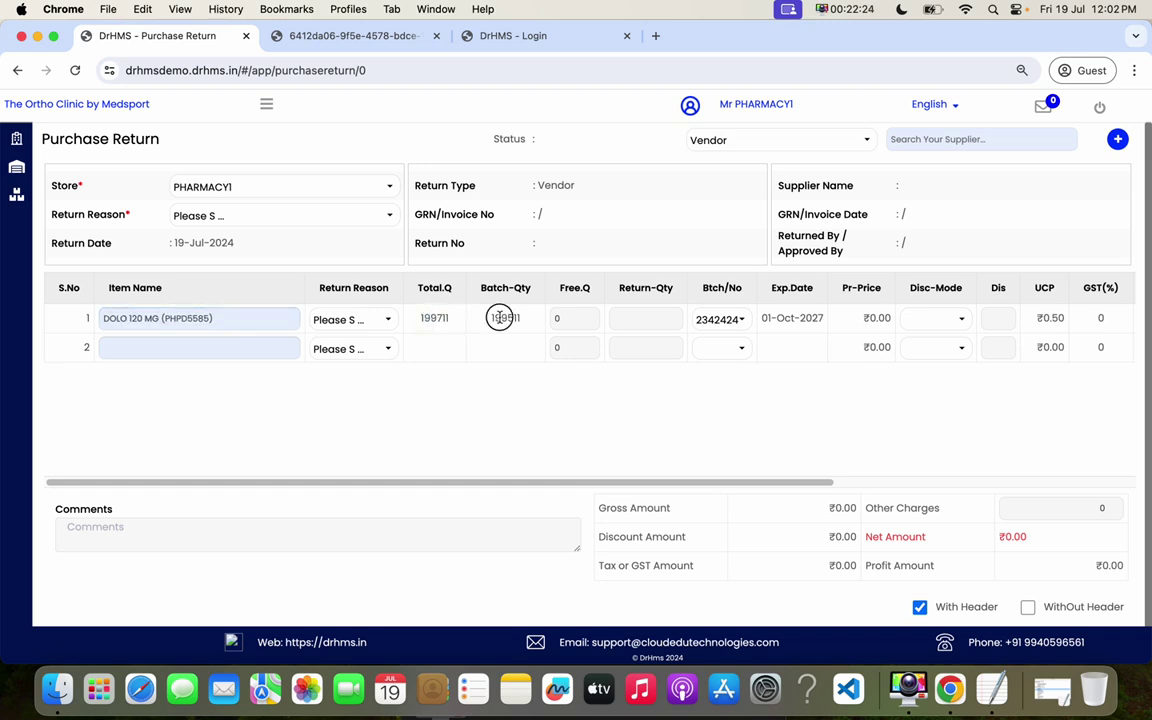
- Return 200 units from batch 5435345, leaving the discount mode unset
{"action": "left_click", "coordinate": [728, 318]}
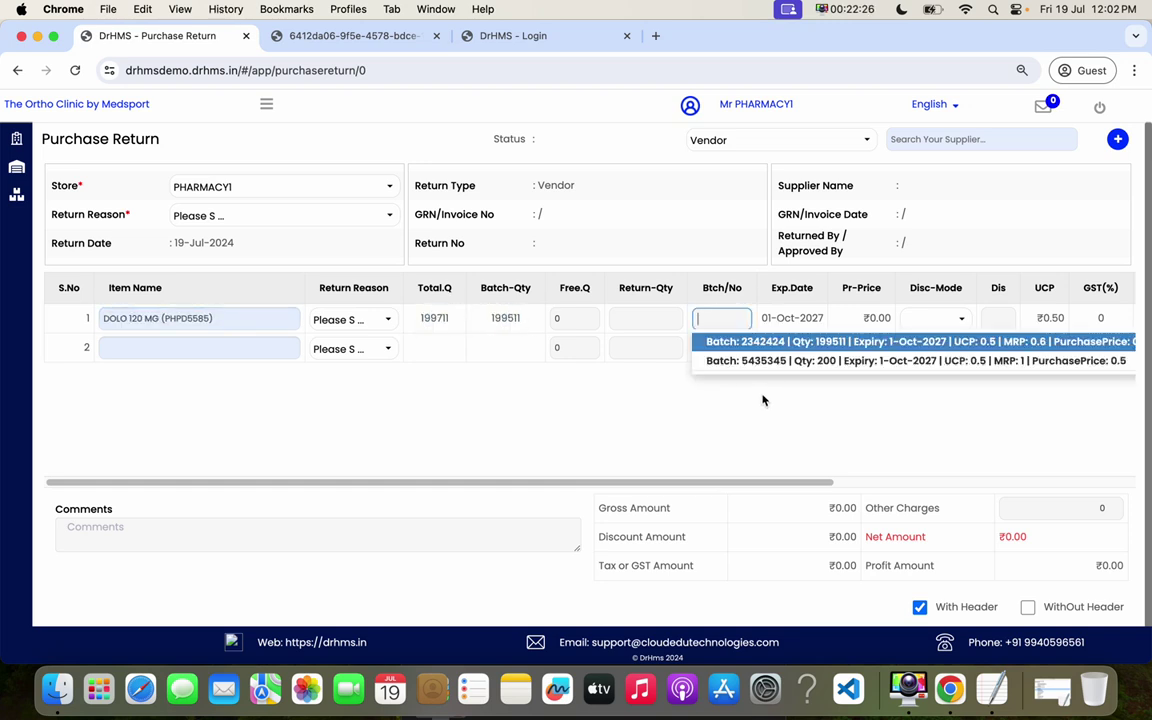
{"action": "left_click", "coordinate": [800, 361]}
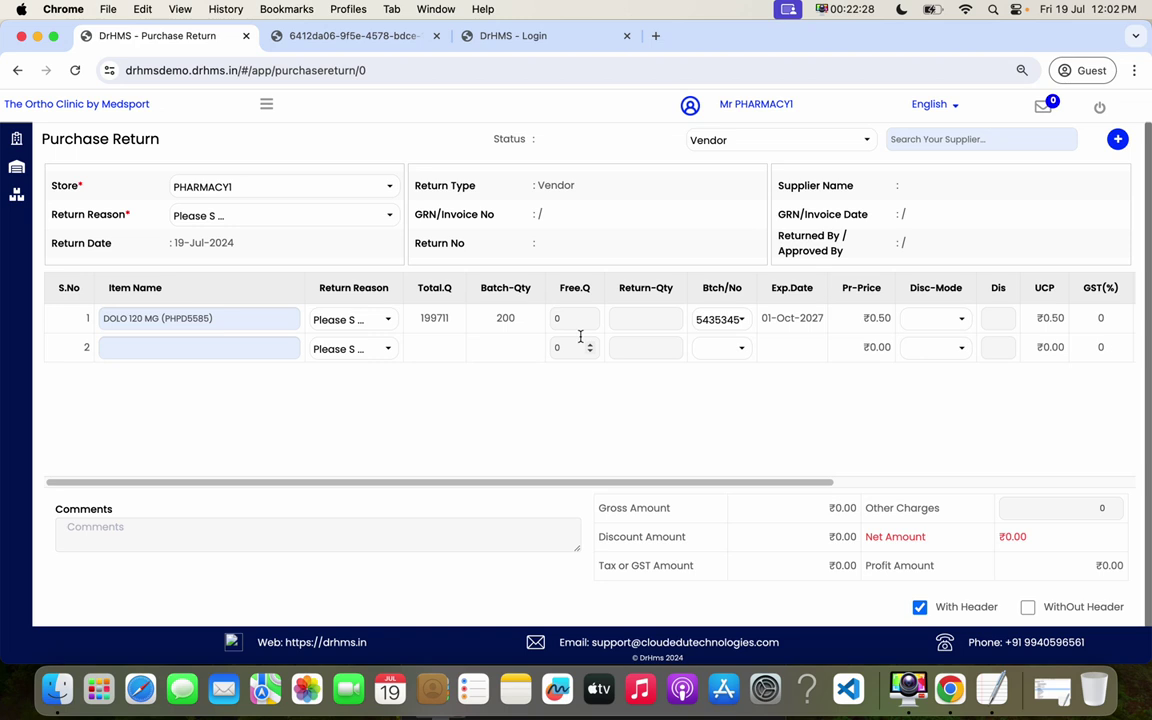
{"action": "left_click", "coordinate": [620, 320]}
{"action": "type", "text": "200"}
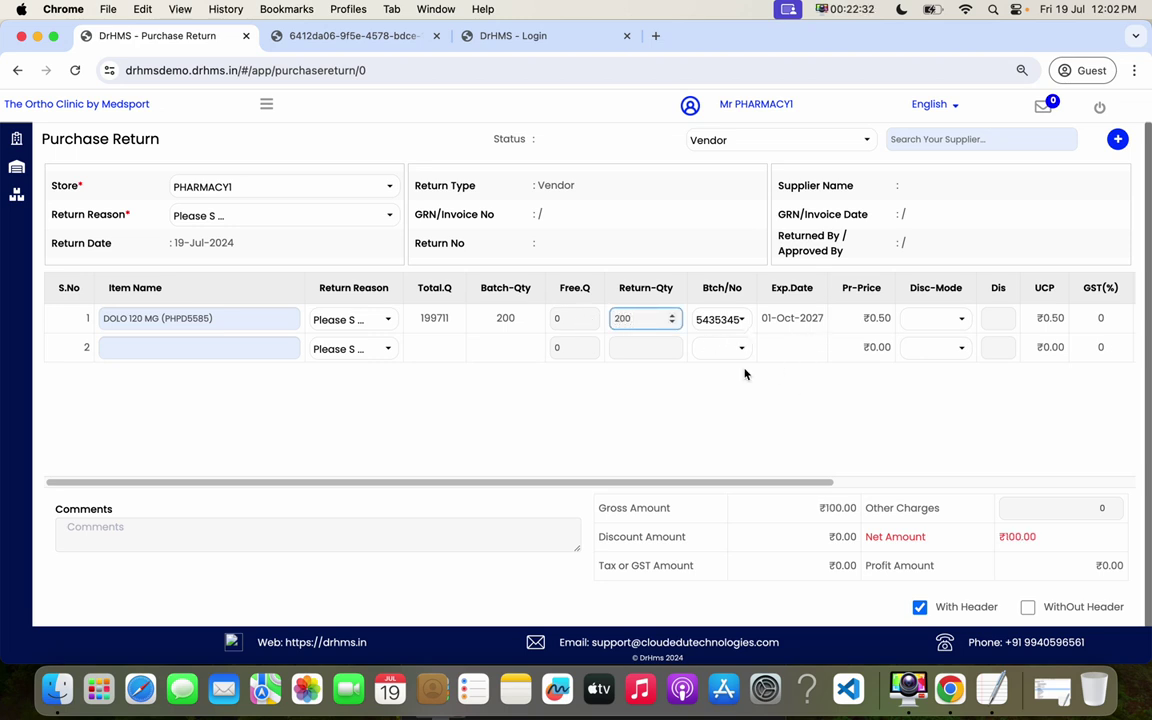
{"action": "left_click", "coordinate": [677, 394]}
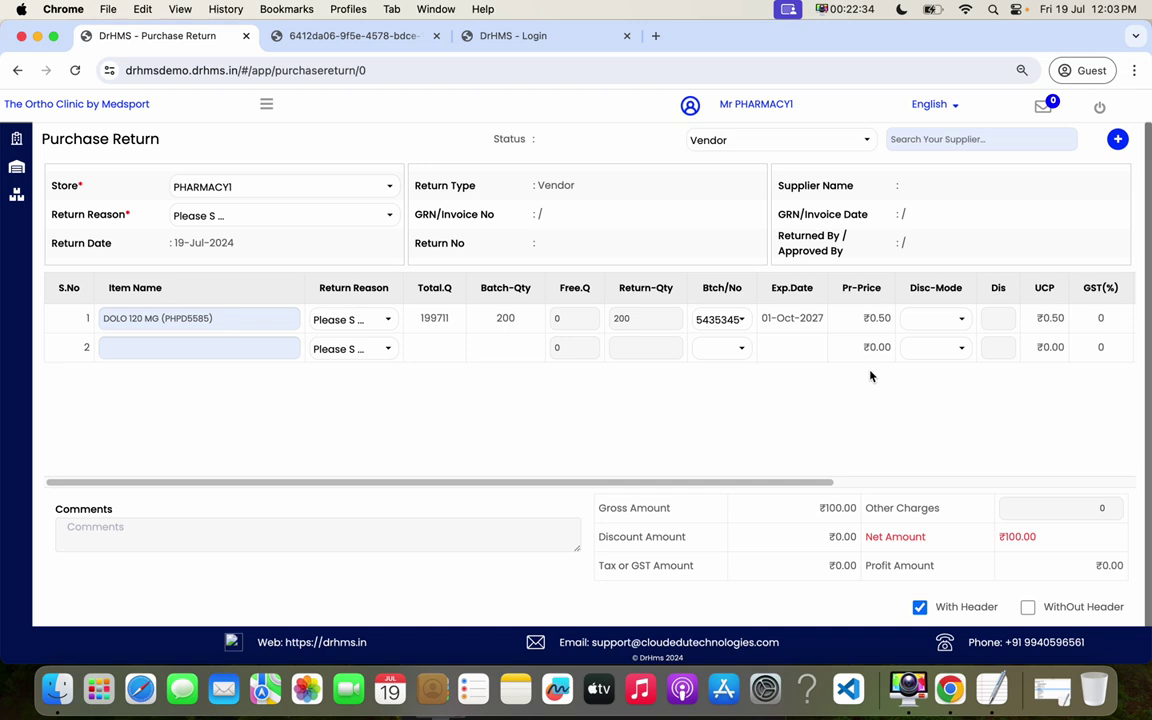
{"action": "left_click", "coordinate": [950, 318]}
{"action": "left_click", "coordinate": [832, 421]}
- Try approving the purchase return and confirm
{"action": "left_click_drag", "start_coordinate": [818, 481], "coordinate": [555, 470]}
{"action": "scroll", "coordinate": [1013, 457], "scroll_direction": "down", "scroll_amount": 2}
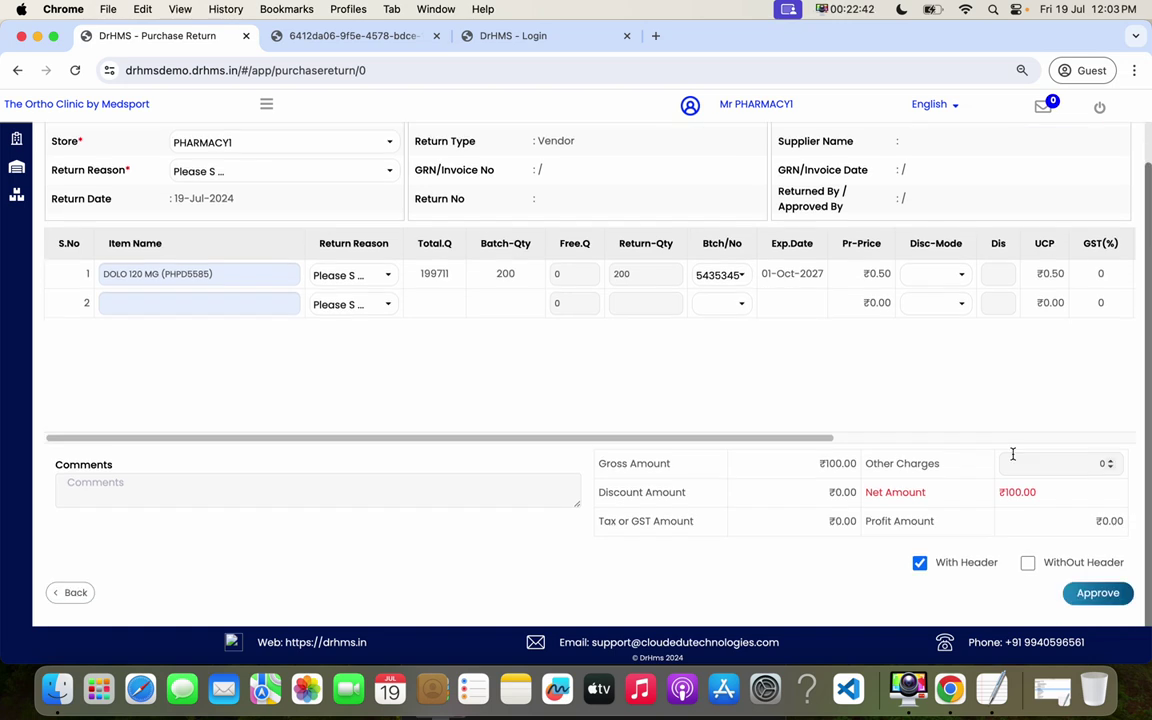
{"action": "left_click", "coordinate": [1097, 593]}
{"action": "left_click", "coordinate": [614, 265]}
{"action": "left_click_drag", "start_coordinate": [1147, 354], "coordinate": [966, 203]}
- Search 'sun' and choose Sun Pharma as the return supplier
{"action": "left_click", "coordinate": [937, 141]}
{"action": "type", "text": "sun"}
{"action": "left_click", "coordinate": [797, 191]}
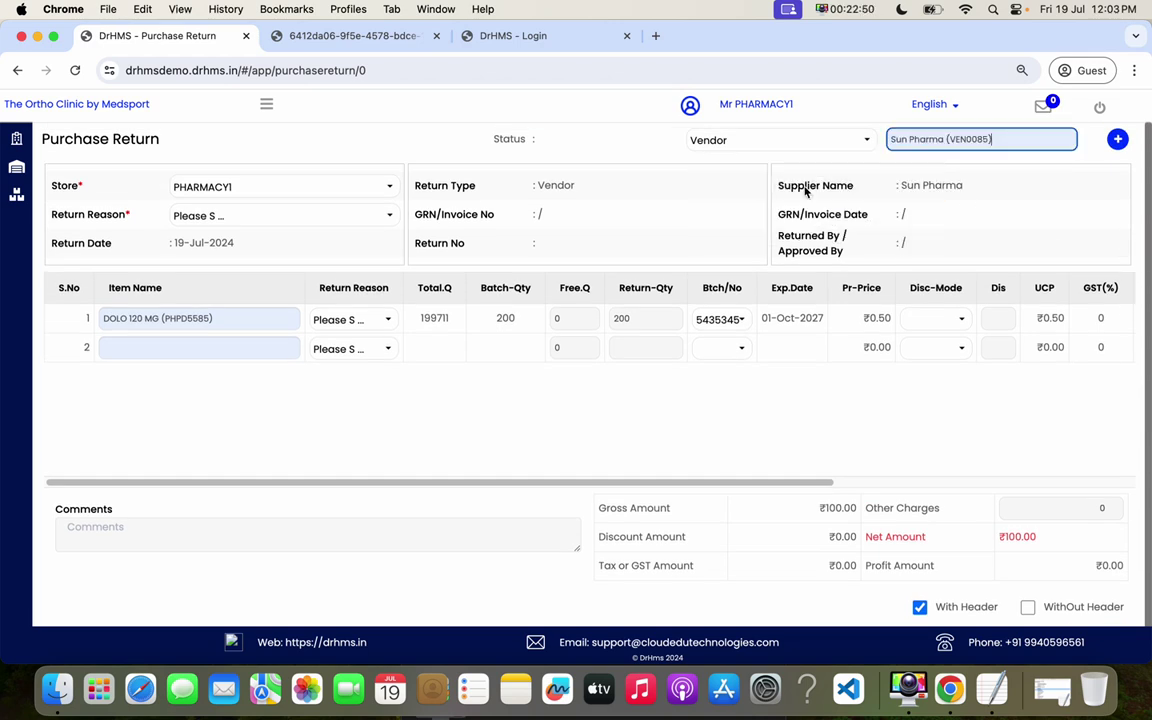
{"action": "scroll", "coordinate": [1052, 445], "scroll_direction": "down", "scroll_amount": 1}
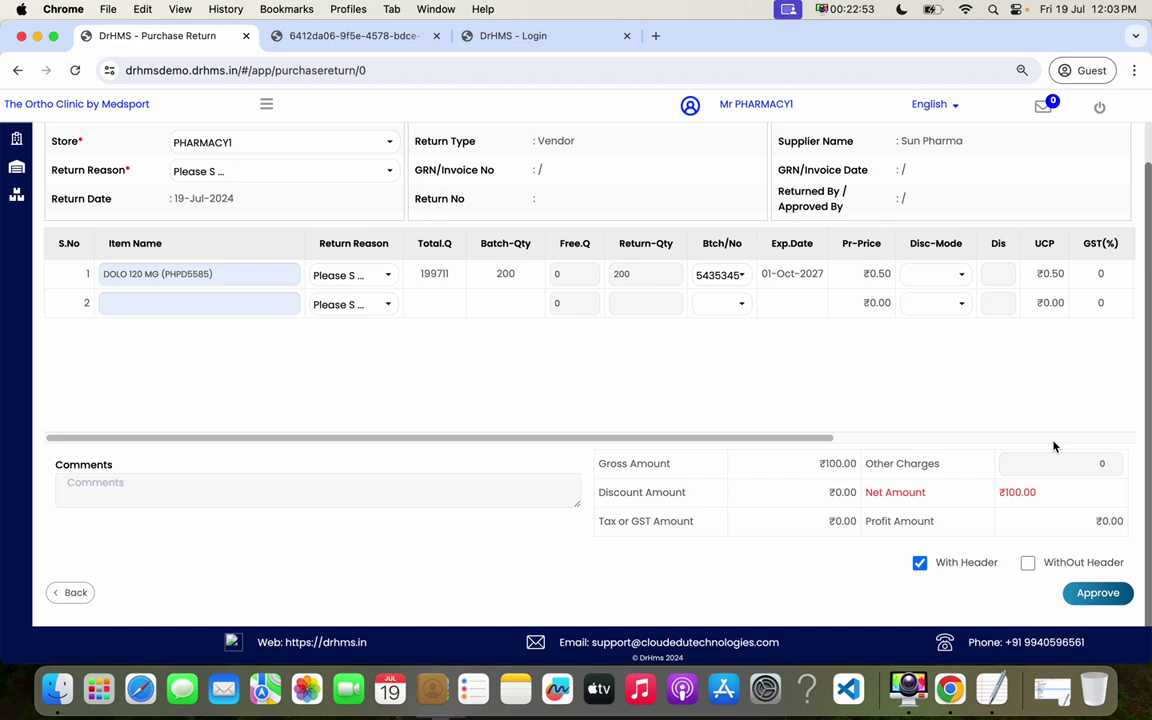
- Retry approval, then change row 1's return quantity from 200 to 100
{"action": "left_click", "coordinate": [1080, 592]}
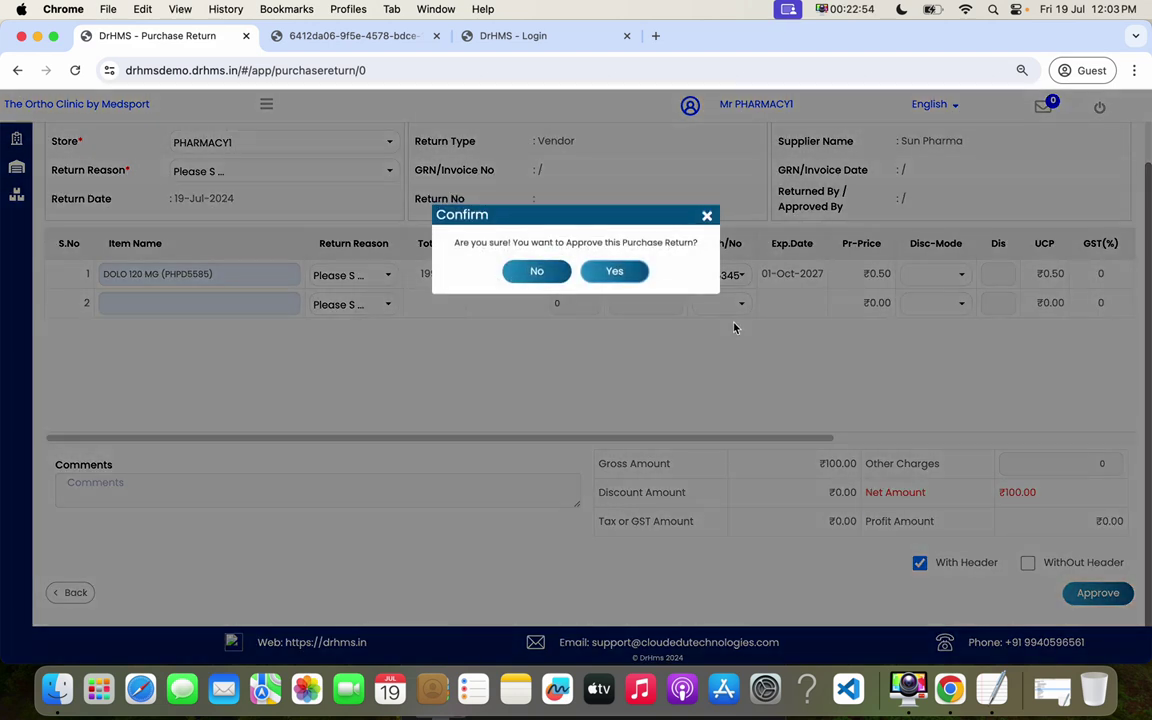
{"action": "left_click", "coordinate": [620, 273]}
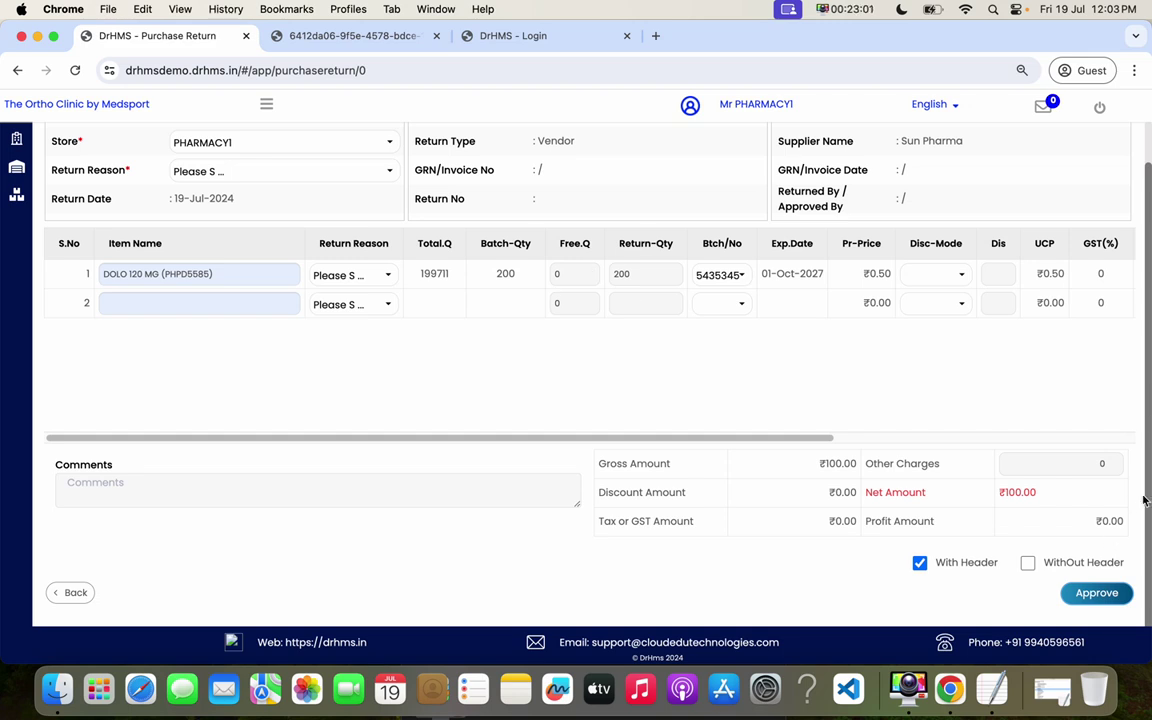
{"action": "left_click", "coordinate": [647, 279]}
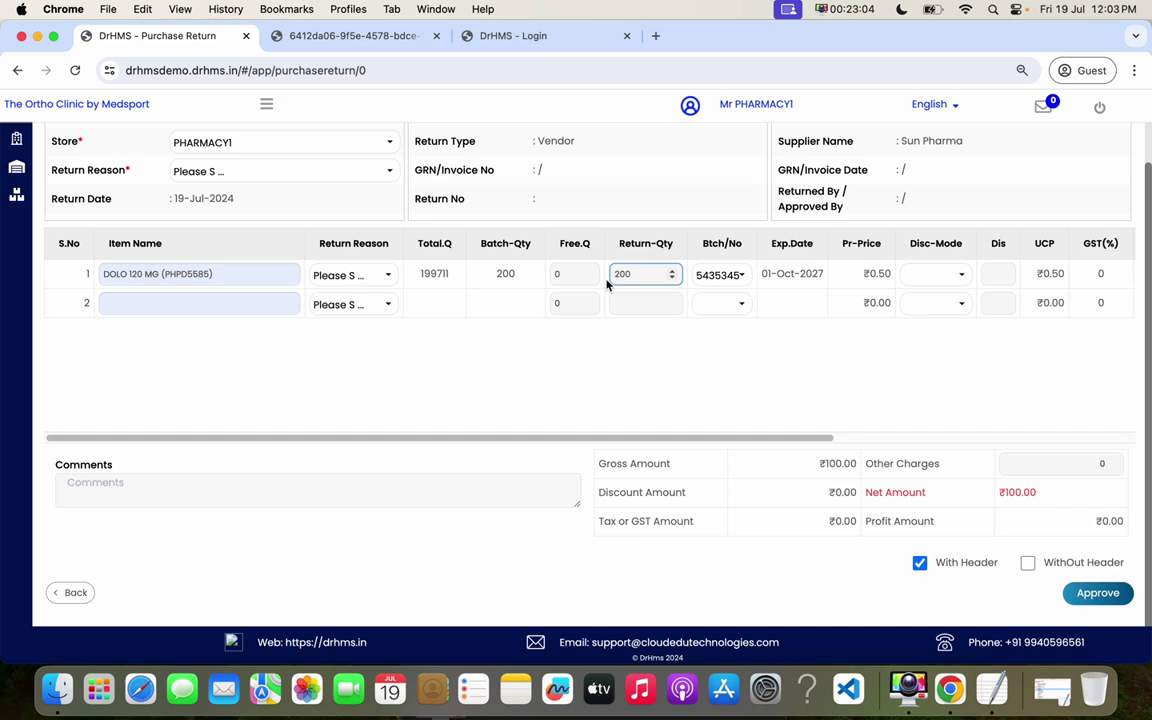
{"action": "left_click_drag", "start_coordinate": [633, 275], "coordinate": [572, 268]}
{"action": "type", "text": "100"}
{"action": "left_click_drag", "start_coordinate": [1147, 355], "coordinate": [1145, 247]}
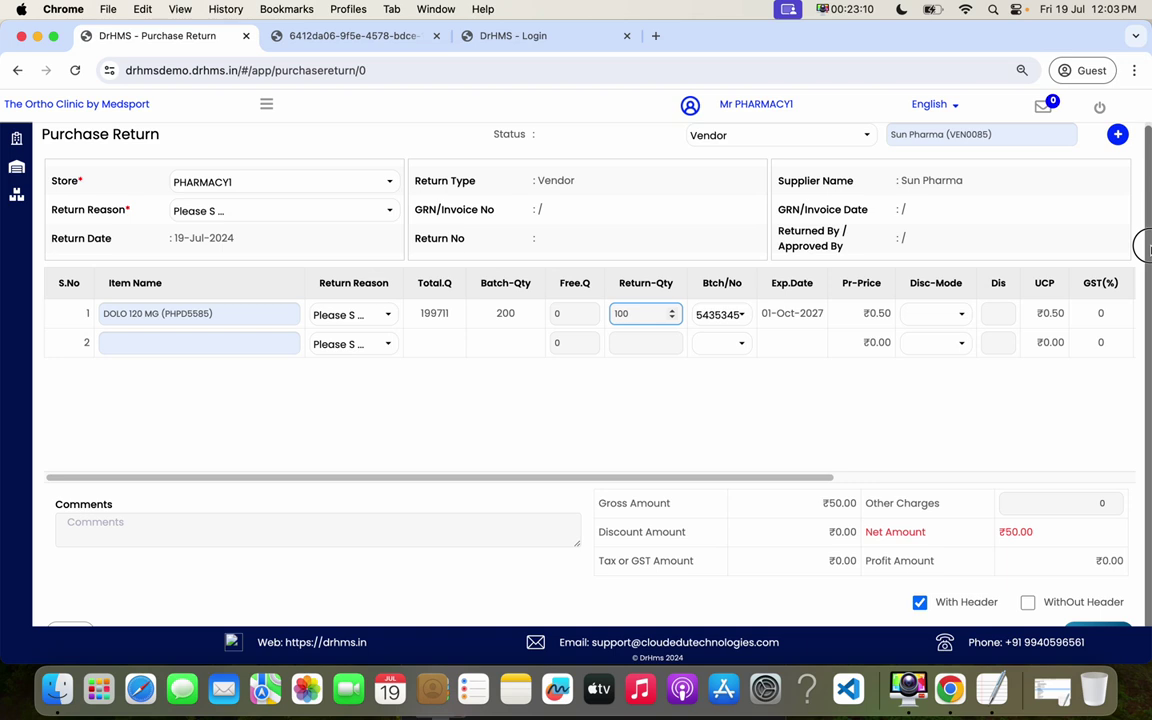
- Set the return reason to Manual Error and approve the purchase return
{"action": "left_click", "coordinate": [237, 214]}
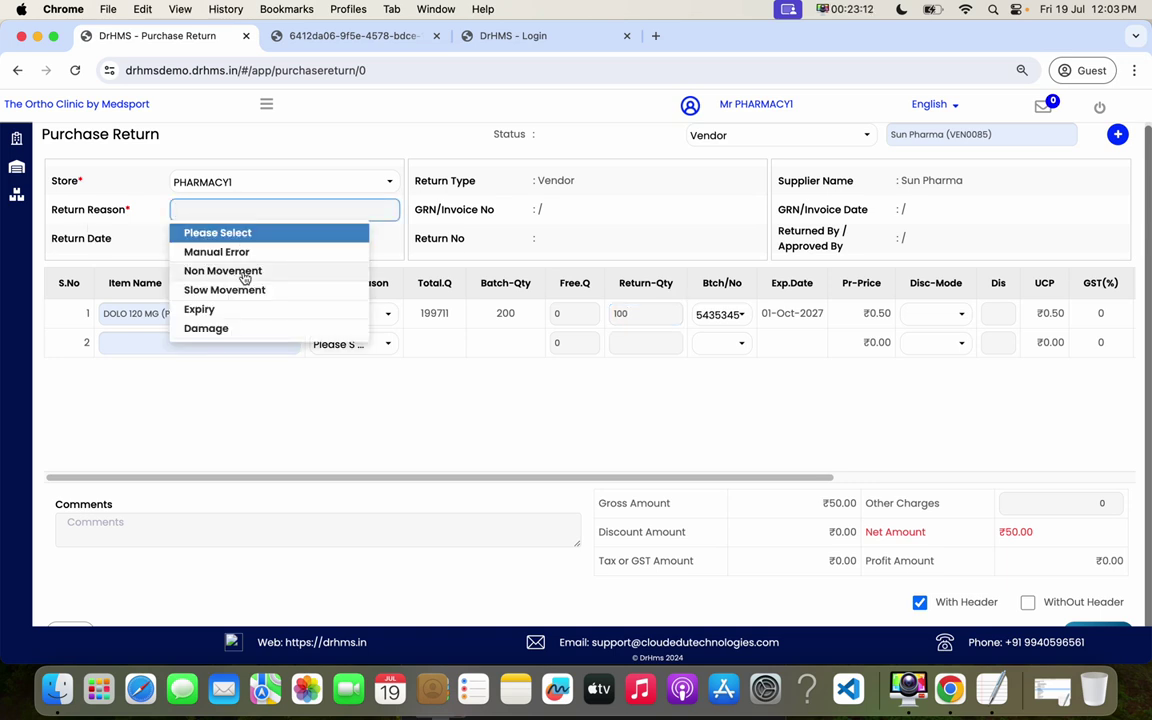
{"action": "left_click", "coordinate": [229, 249]}
{"action": "scroll", "coordinate": [1131, 504], "scroll_direction": "down", "scroll_amount": 2}
{"action": "left_click", "coordinate": [1102, 590]}
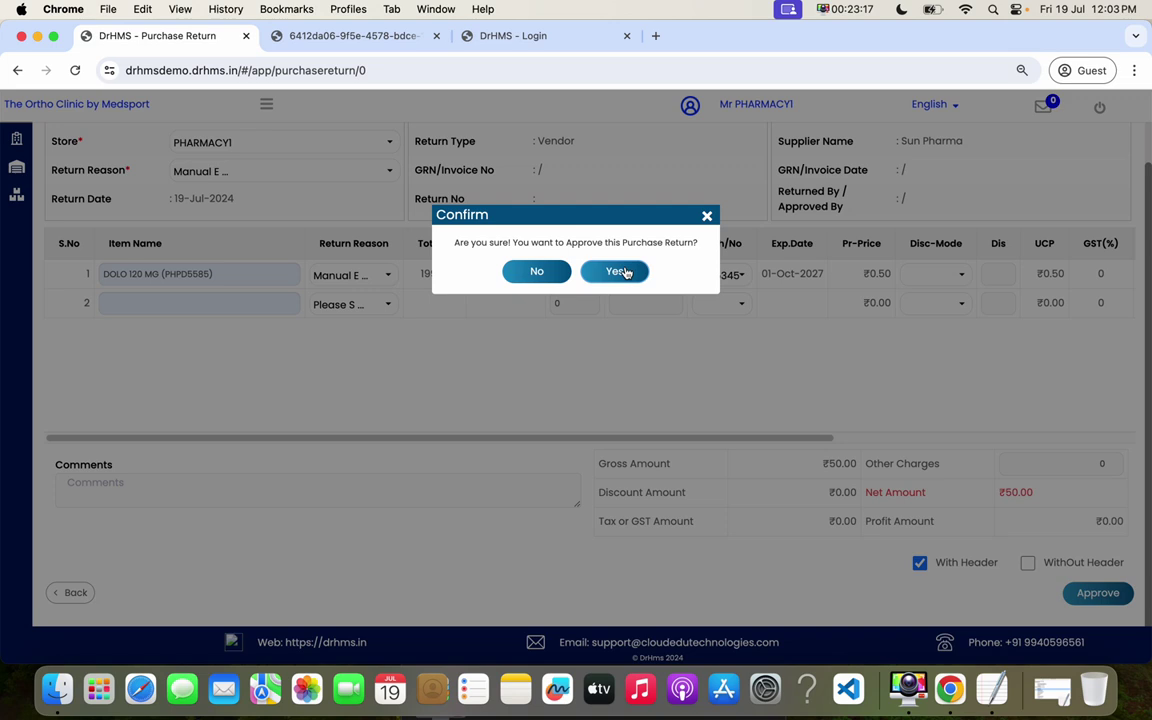
{"action": "left_click", "coordinate": [615, 271]}
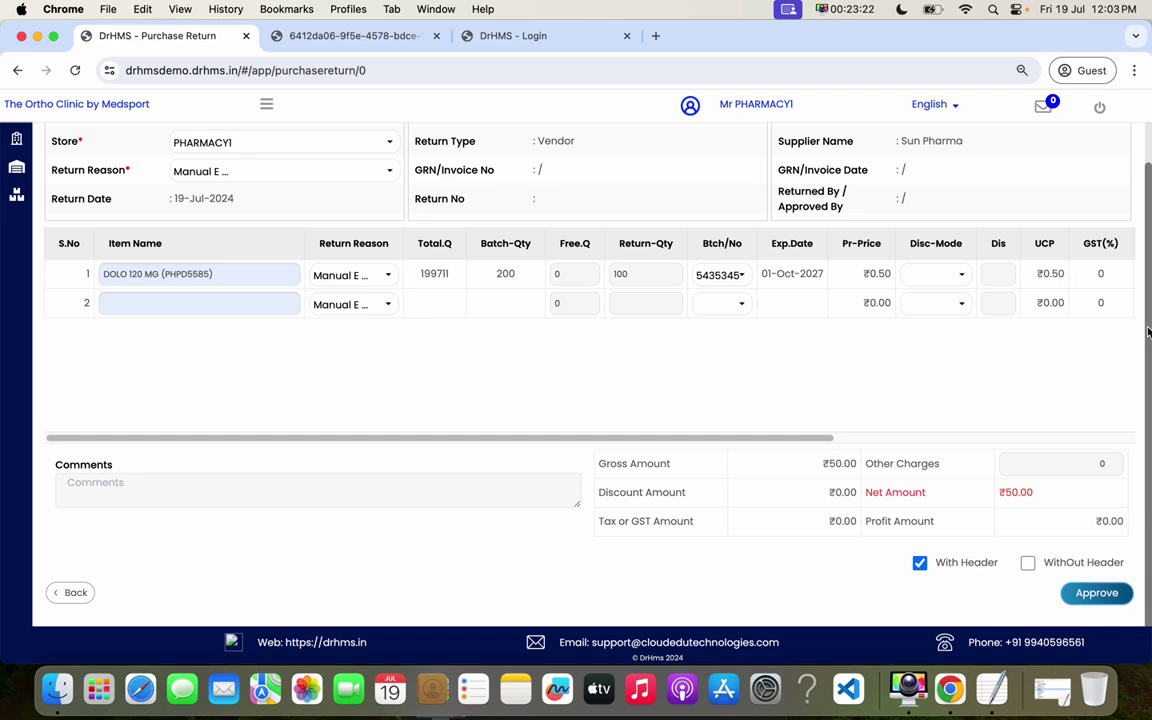
- Show the Inventory Management pages from the sidebar menu
{"action": "scroll", "coordinate": [1148, 332], "scroll_direction": "up", "scroll_amount": 2}
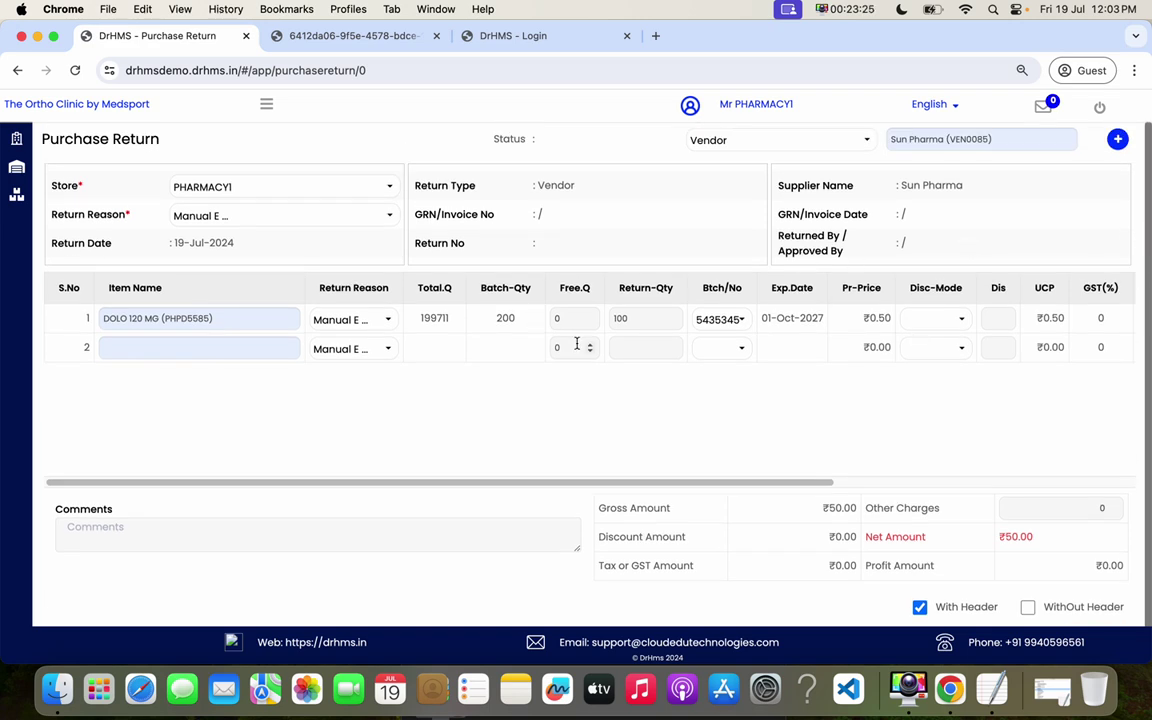
{"action": "left_click", "coordinate": [266, 104]}
{"action": "left_click", "coordinate": [90, 166]}
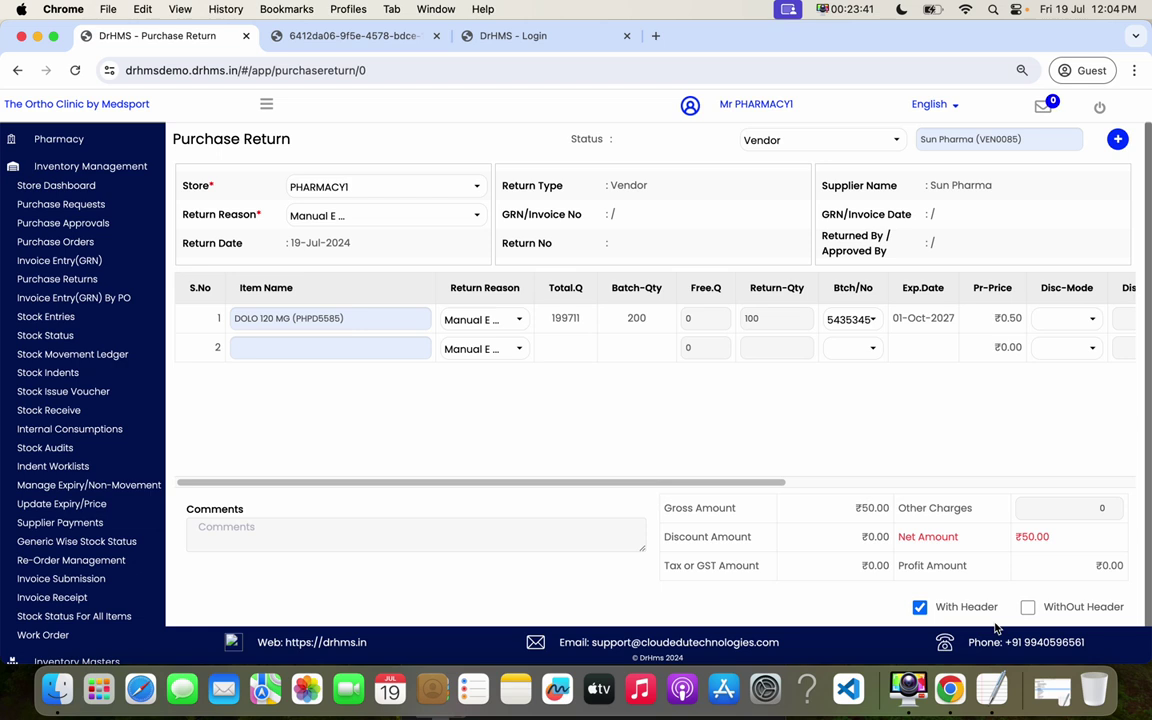
{"action": "left_click", "coordinate": [1054, 688]}
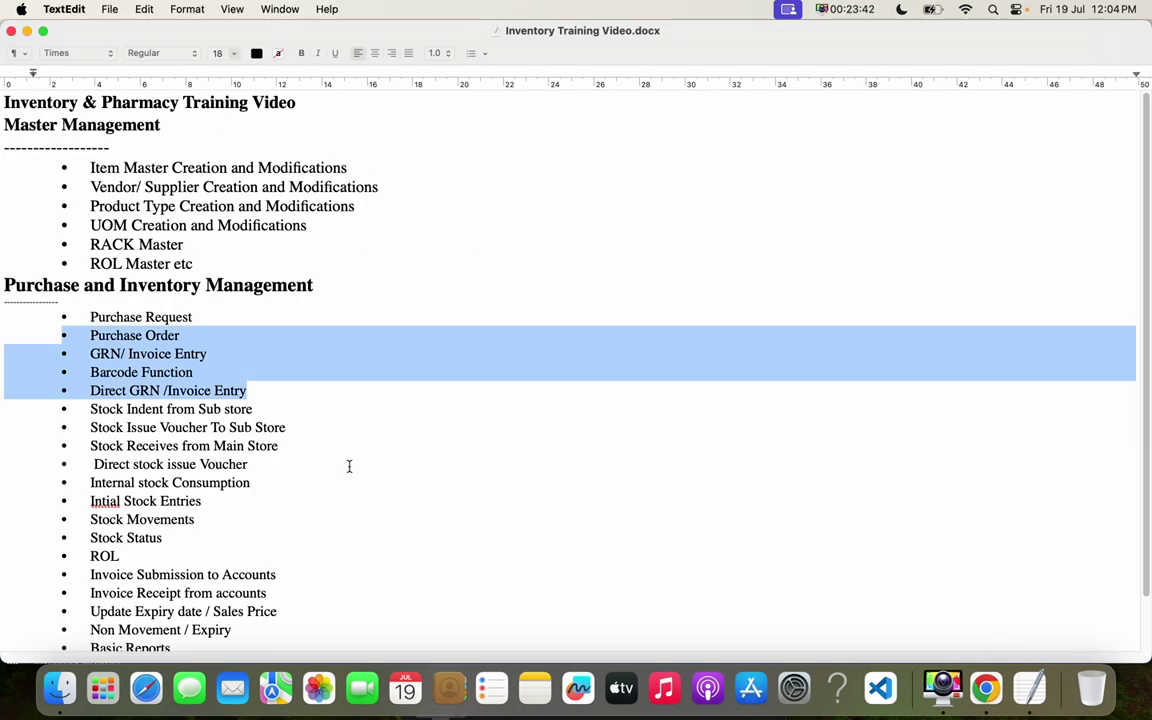
{"action": "left_click", "coordinate": [349, 466]}
{"action": "left_click_drag", "start_coordinate": [57, 409], "coordinate": [308, 451]}
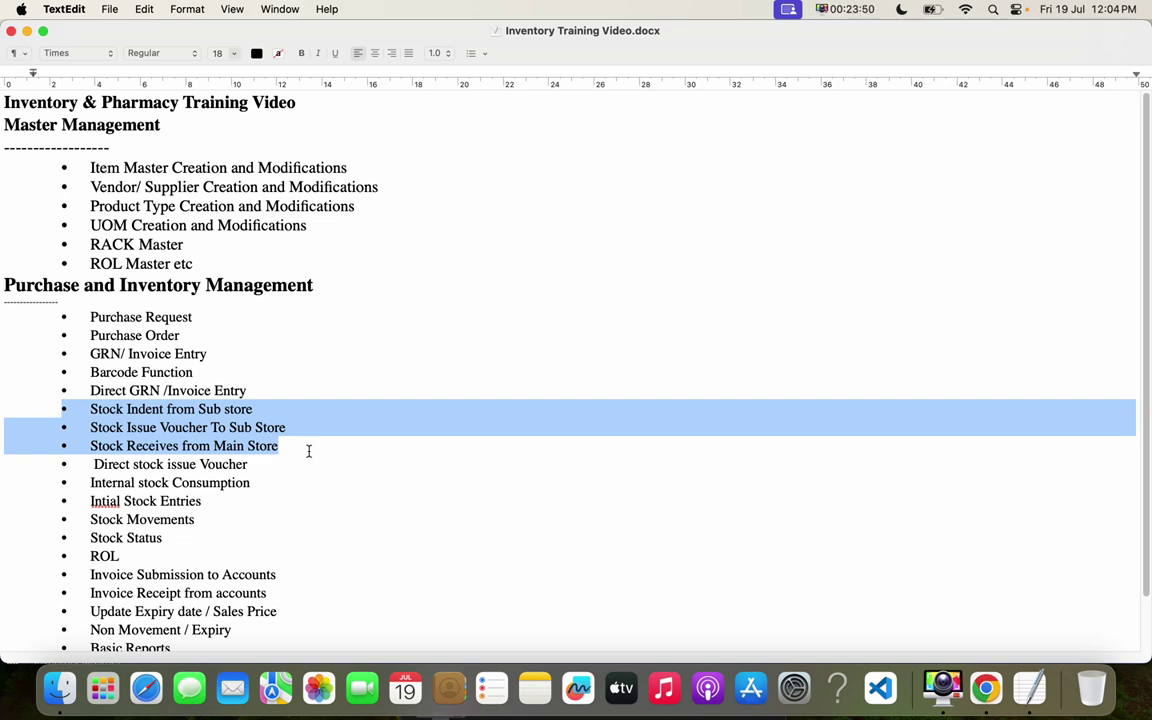
{"action": "left_click", "coordinate": [258, 409]}
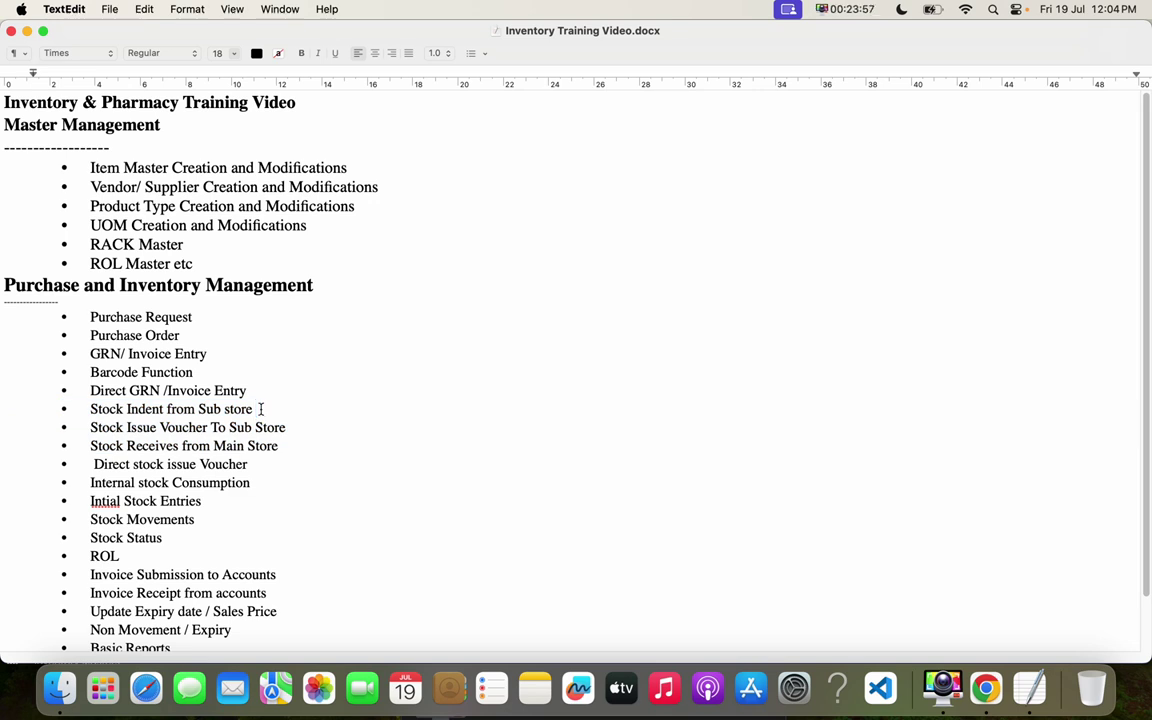
{"action": "left_click_drag", "start_coordinate": [167, 408], "coordinate": [91, 408]}
{"action": "left_click", "coordinate": [262, 409]}
{"action": "left_click_drag", "start_coordinate": [268, 409], "coordinate": [127, 409]}
{"action": "left_click_drag", "start_coordinate": [288, 428], "coordinate": [127, 428]}
{"action": "left_click_drag", "start_coordinate": [283, 446], "coordinate": [97, 446]}
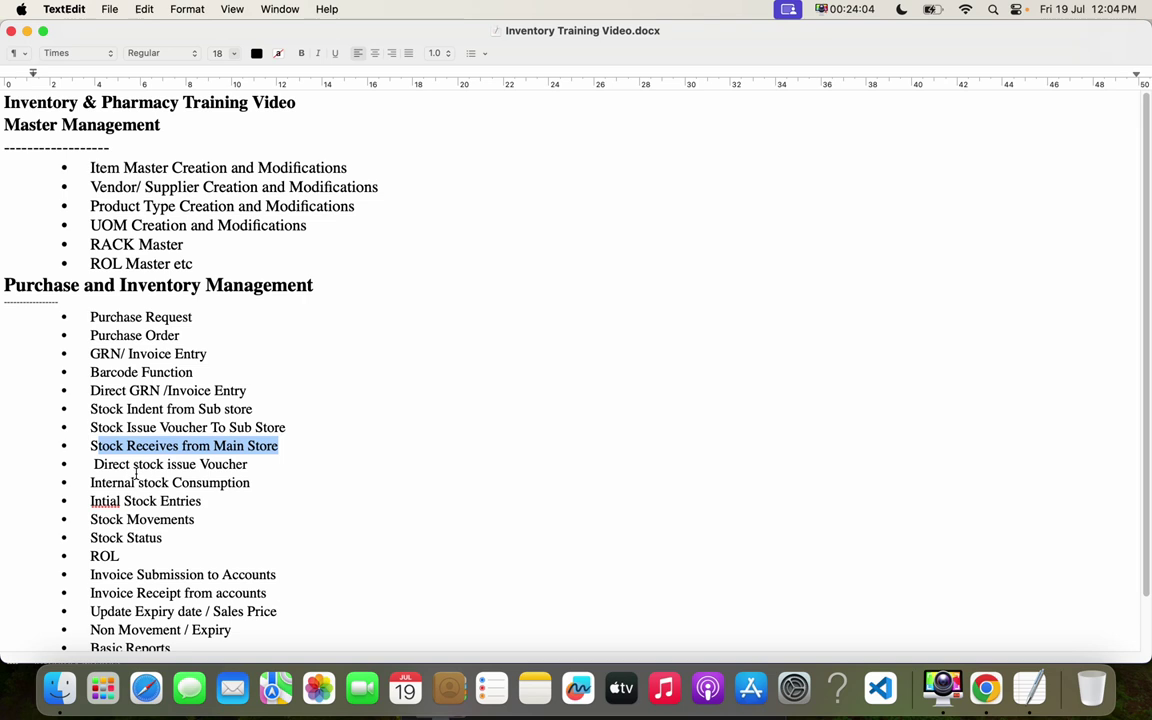
{"action": "left_click_drag", "start_coordinate": [265, 481], "coordinate": [105, 482]}
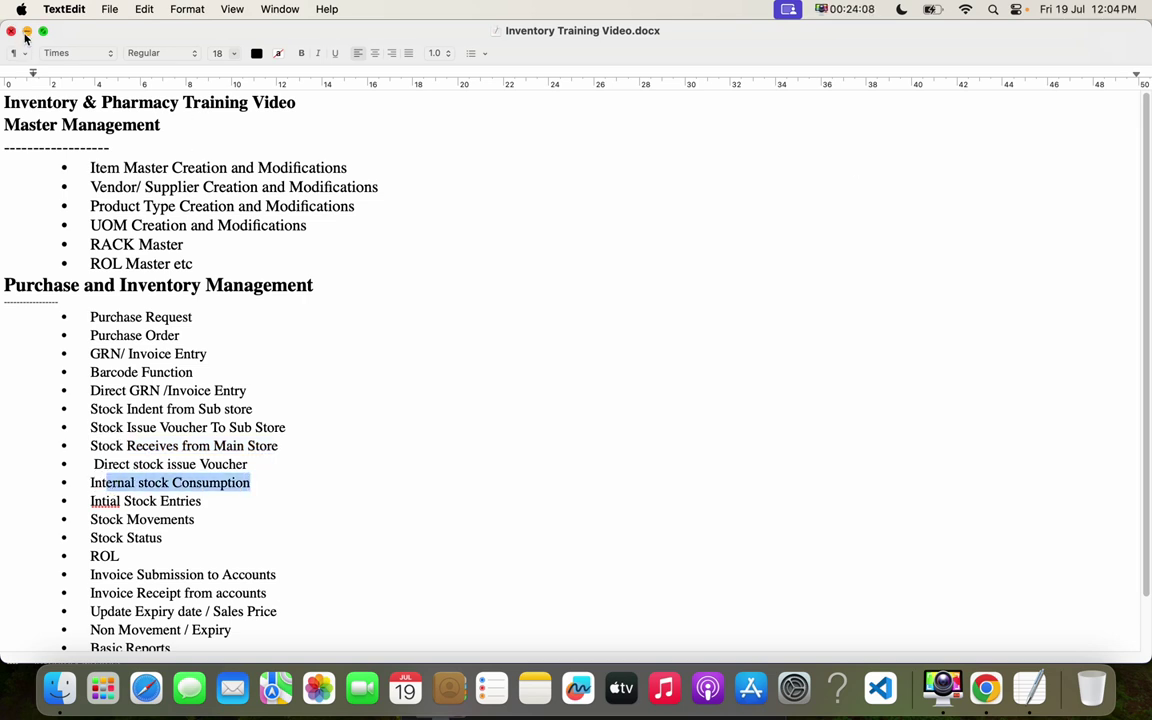
{"action": "left_click", "coordinate": [27, 31]}
- On the DrHMS login tab, sign in with the sub-store account's username and password
{"action": "left_click", "coordinate": [490, 38]}
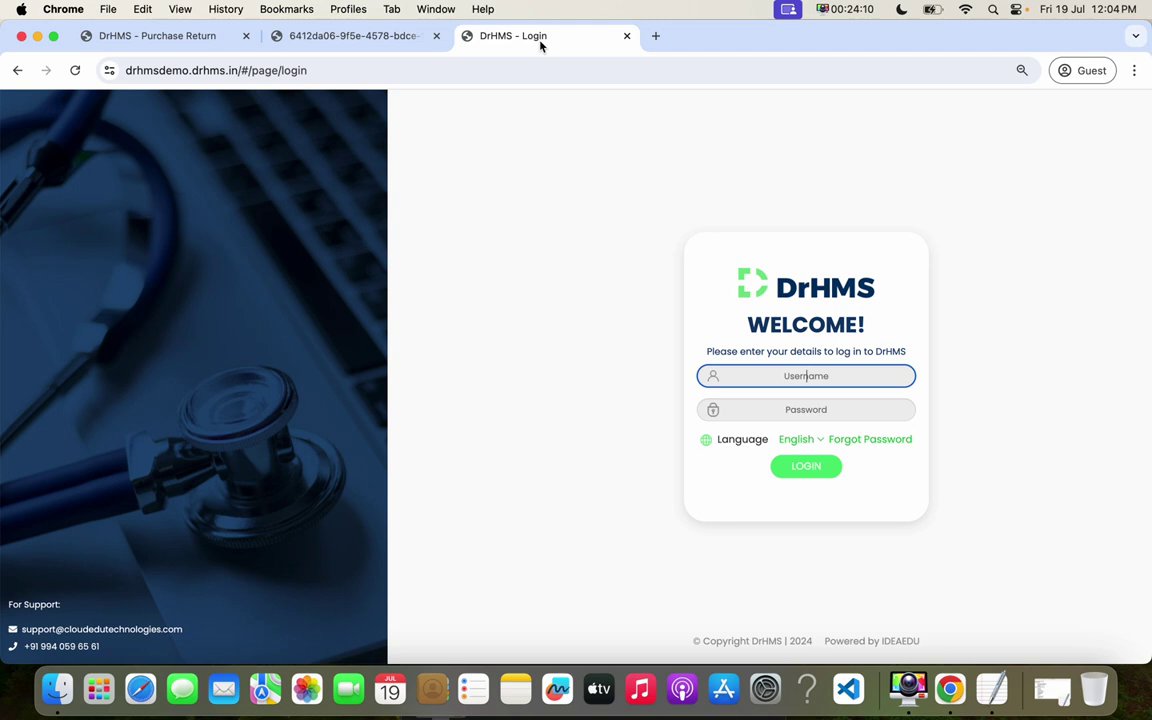
{"action": "type", "text": "surstore"}
{"action": "key", "text": "Tab"}
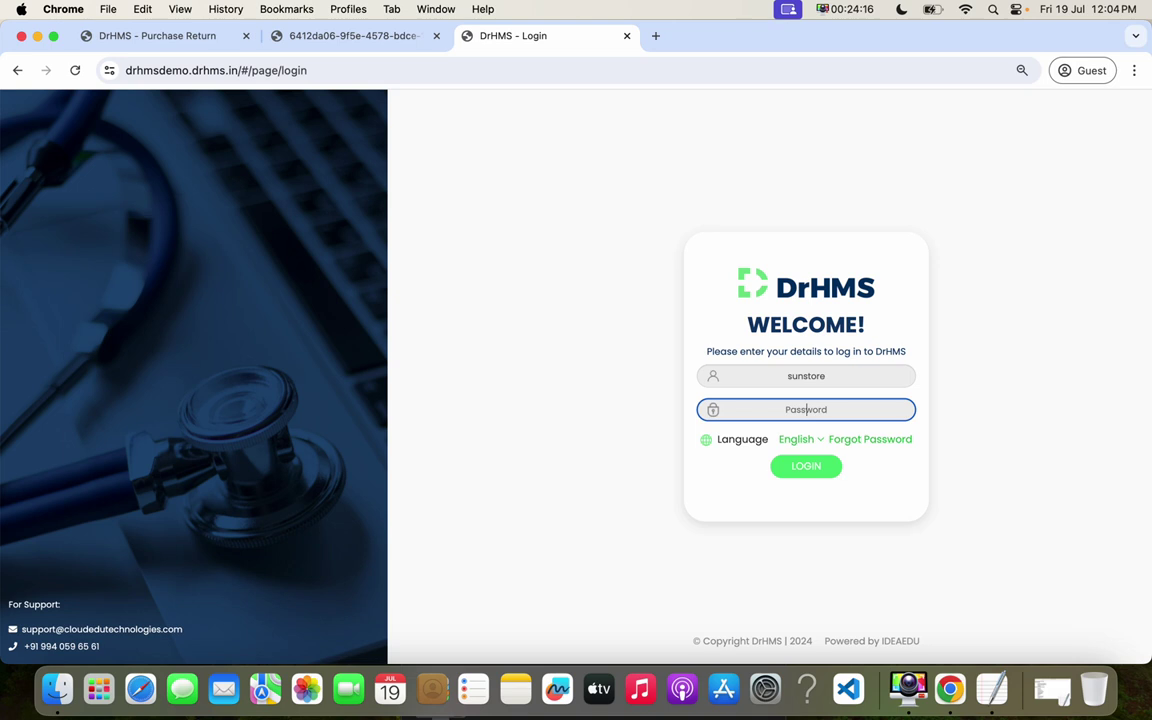
{"action": "type", "text": "123123"}
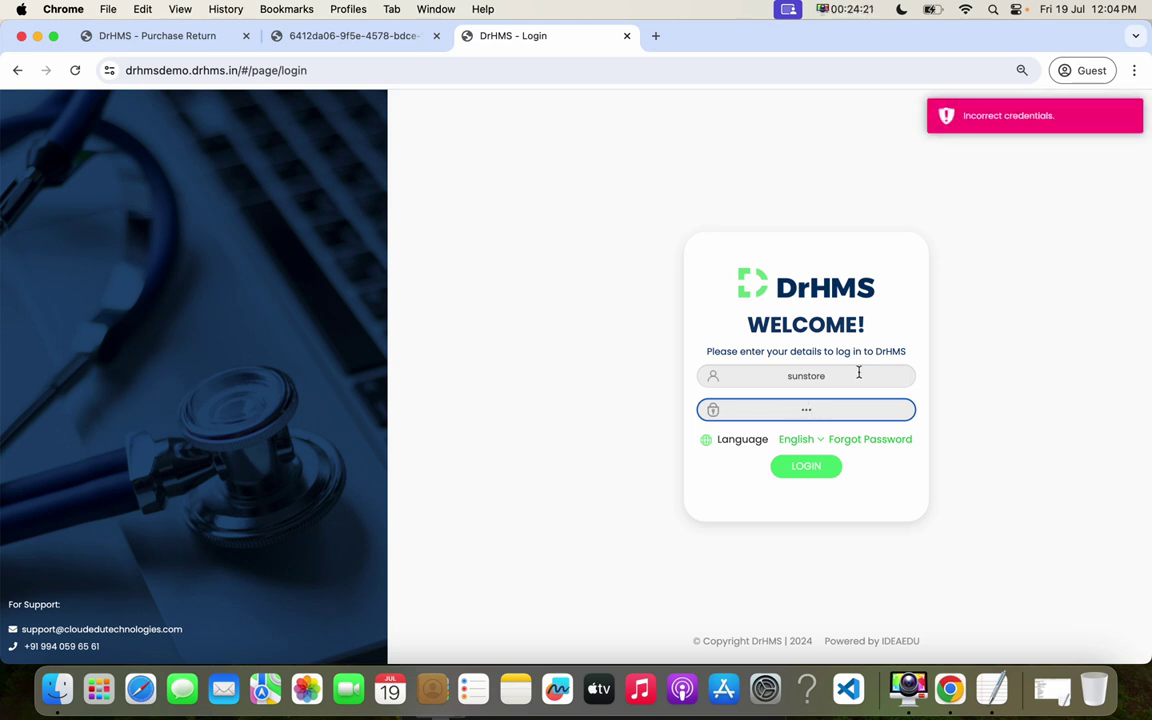
{"action": "left_click_drag", "start_coordinate": [828, 373], "coordinate": [738, 373]}
{"action": "type", "text": "substore"}
{"action": "key", "text": "Tab"}
{"action": "type", "text": "12"}
{"action": "key", "text": "Return"}
{"action": "type", "text": "3"}
{"action": "double_click", "coordinate": [729, 404]}
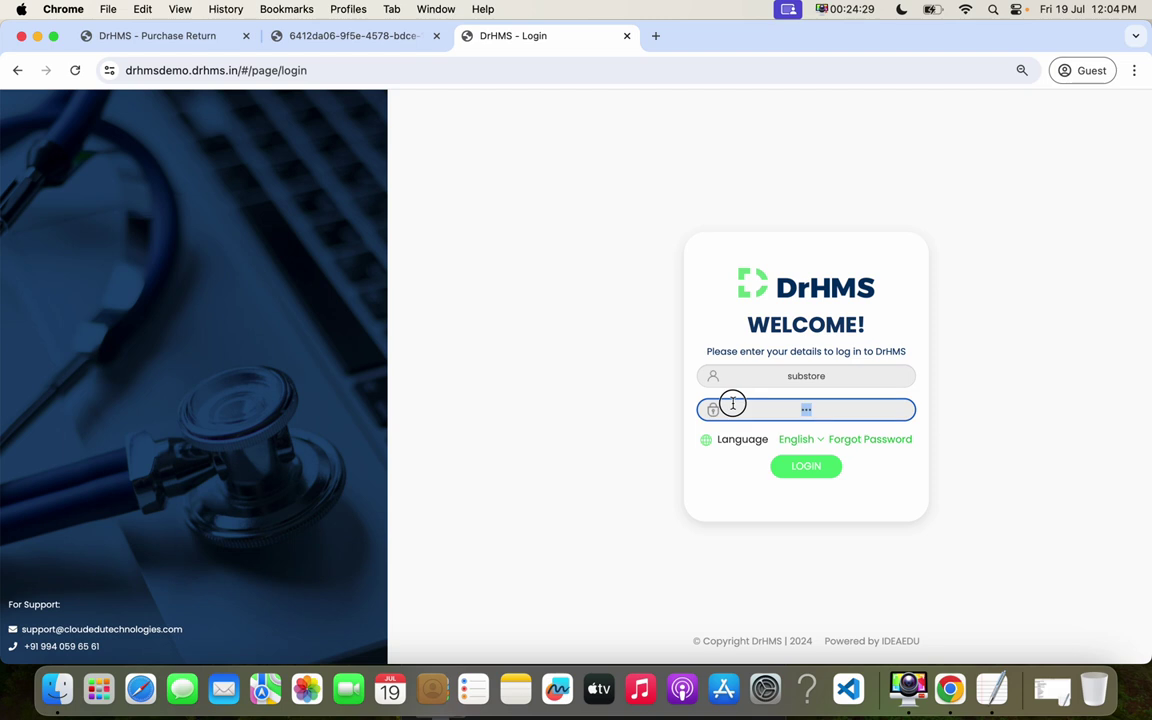
{"action": "left_click", "coordinate": [808, 468]}
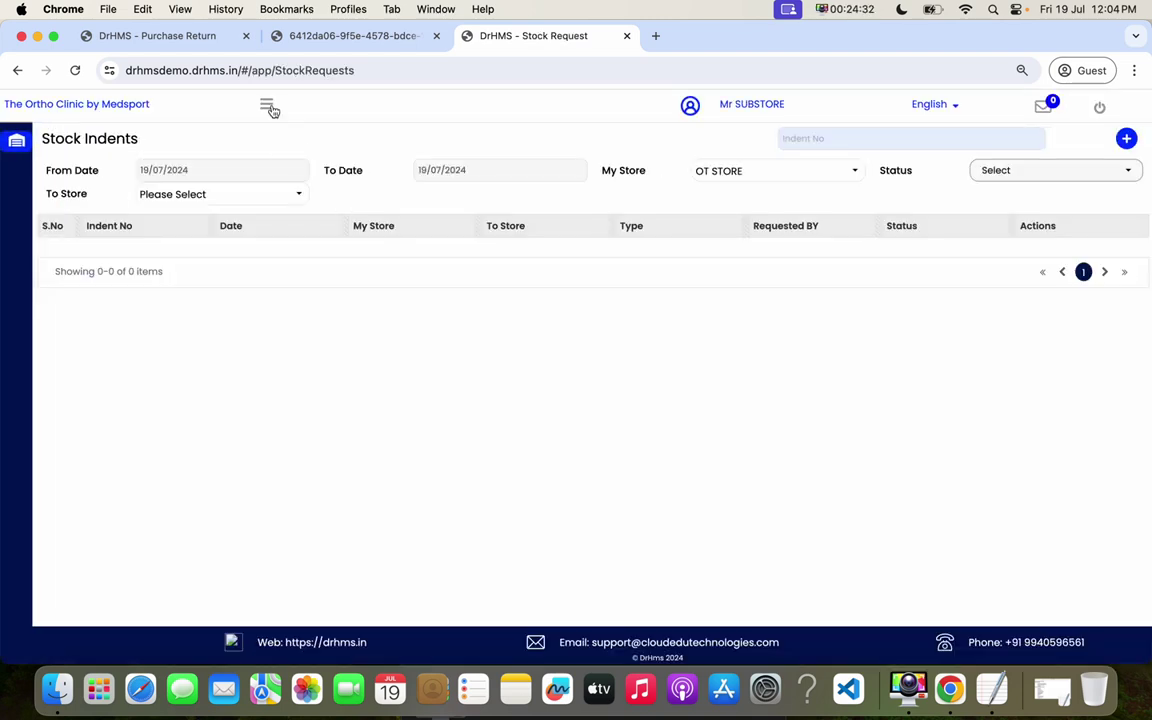
- Start a new stock indent with PHARMACY1 as the To Store
{"action": "left_click", "coordinate": [267, 105]}
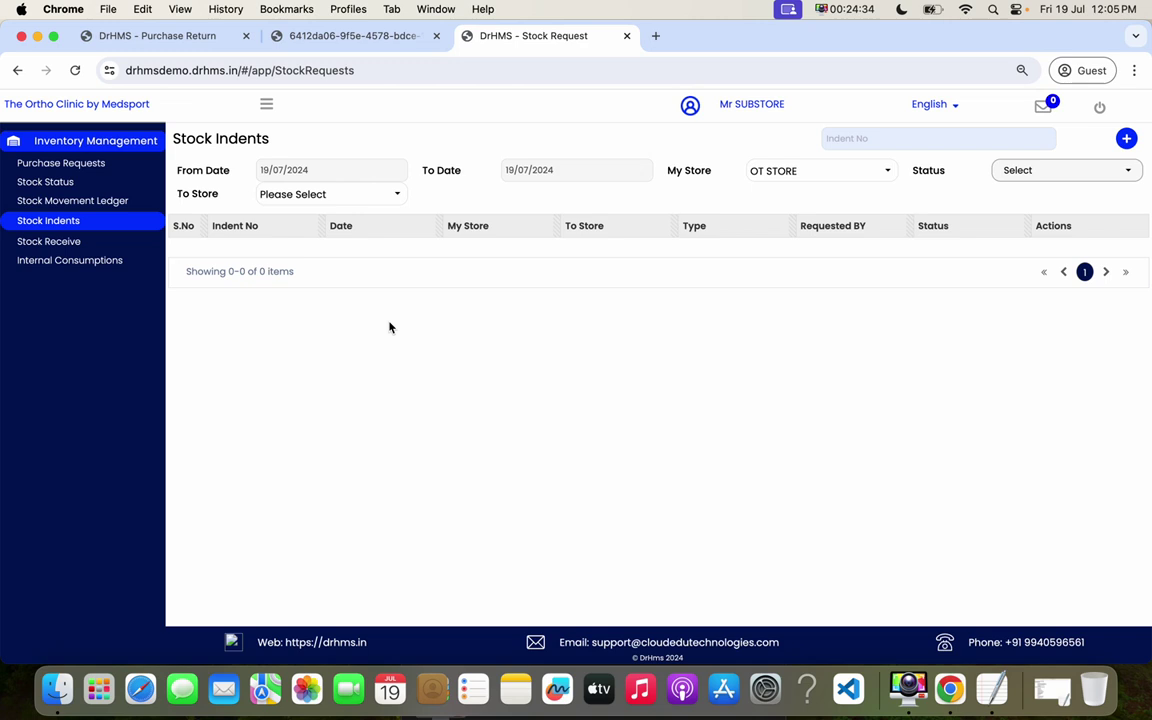
{"action": "left_click", "coordinate": [1124, 139]}
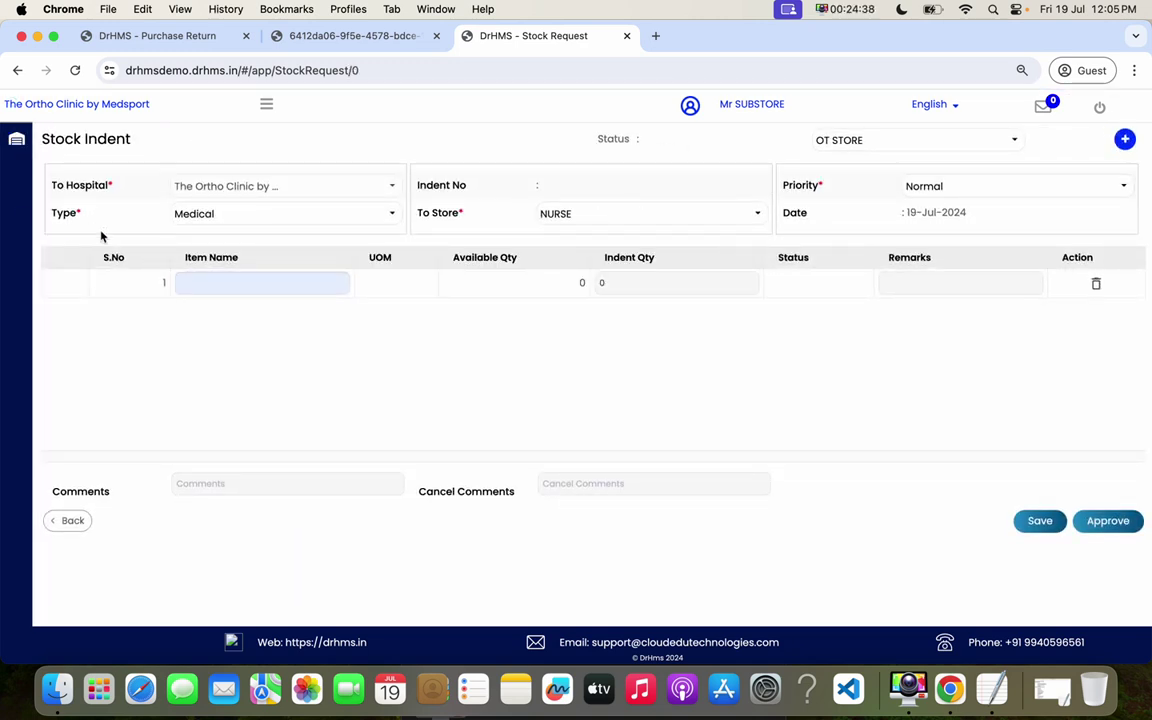
{"action": "left_click", "coordinate": [818, 140]}
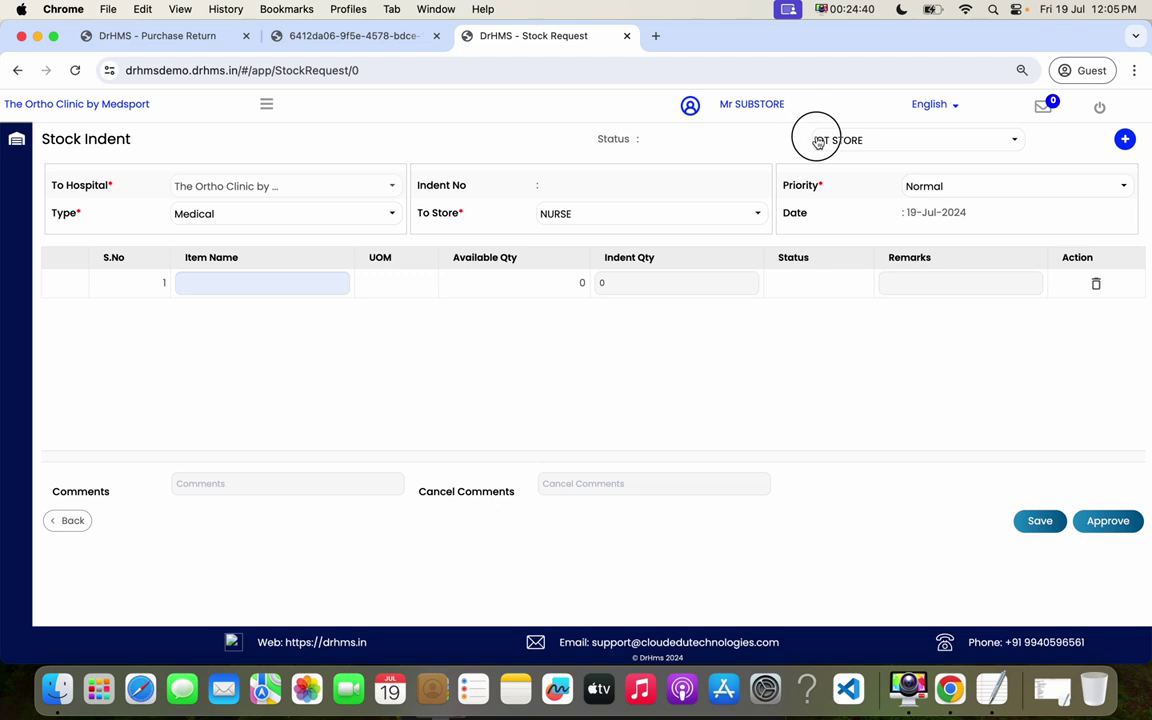
{"action": "left_click", "coordinate": [592, 220]}
{"action": "left_click_drag", "start_coordinate": [731, 272], "coordinate": [733, 322]}
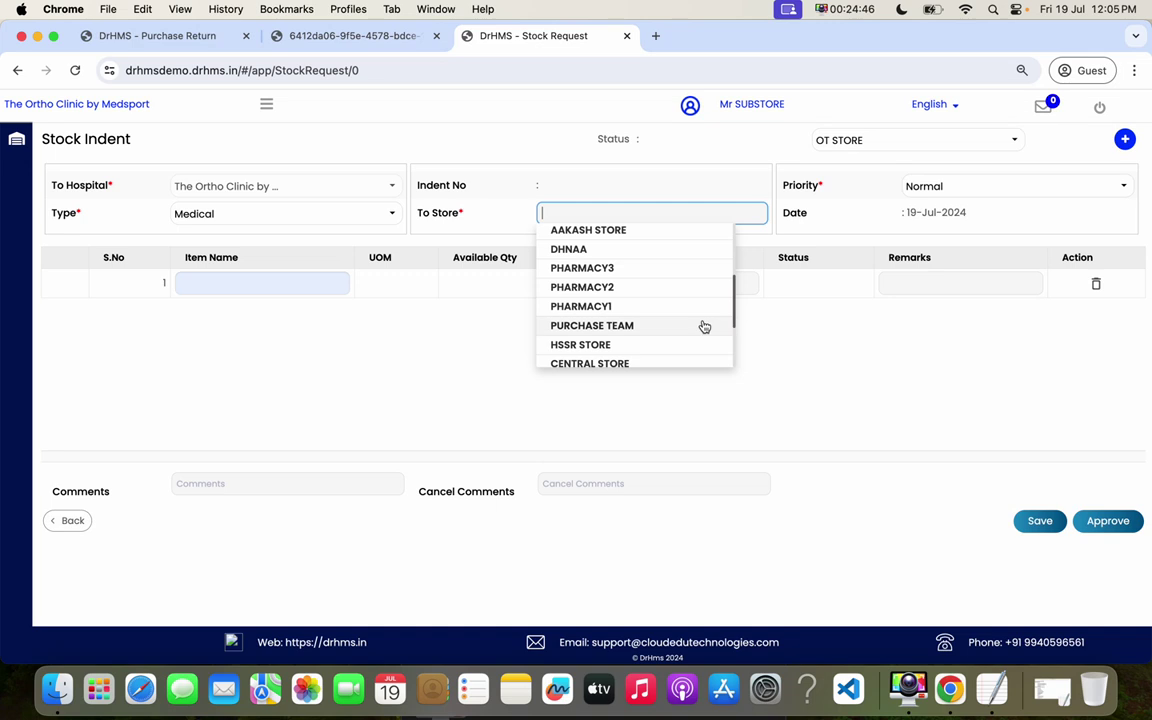
{"action": "left_click", "coordinate": [616, 307]}
- Add Calpol 1000 MG with an indent quantity of 100
{"action": "left_click", "coordinate": [234, 286]}
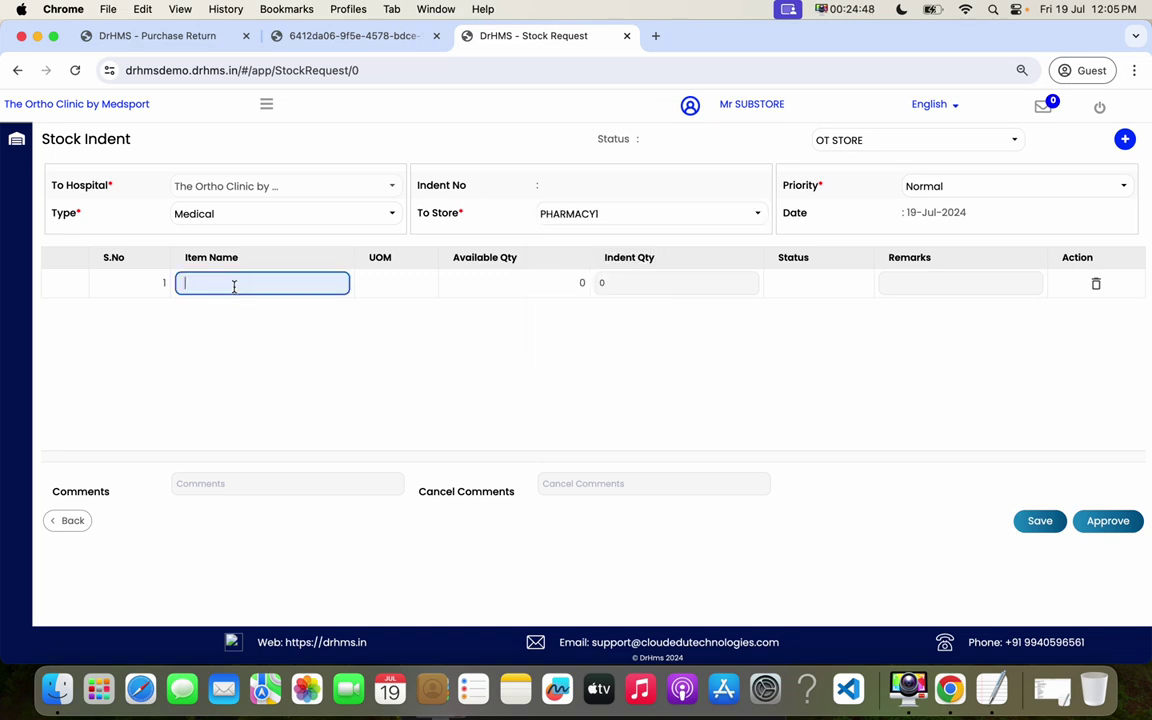
{"action": "type", "text": "cal"}
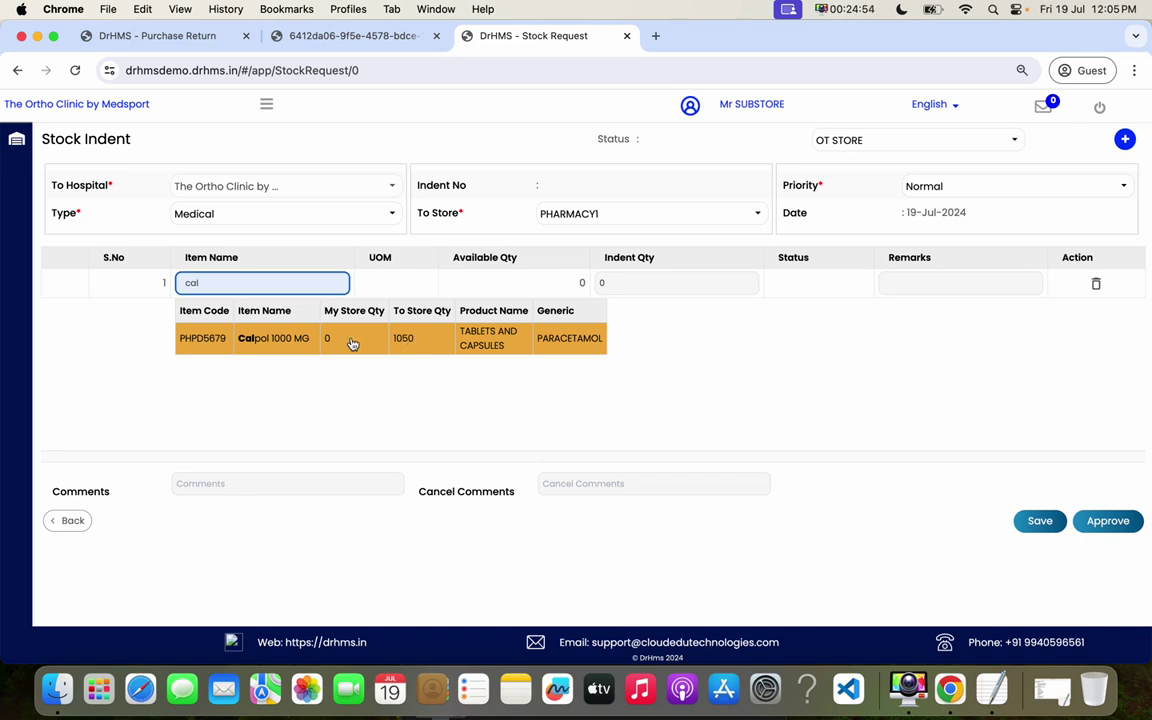
{"action": "left_click", "coordinate": [425, 342]}
{"action": "left_click", "coordinate": [571, 281]}
{"action": "type", "text": "100"}
{"action": "left_click", "coordinate": [836, 366]}
- Pass through the line remark and comments, then approve the indent and confirm
{"action": "left_click", "coordinate": [899, 285]}
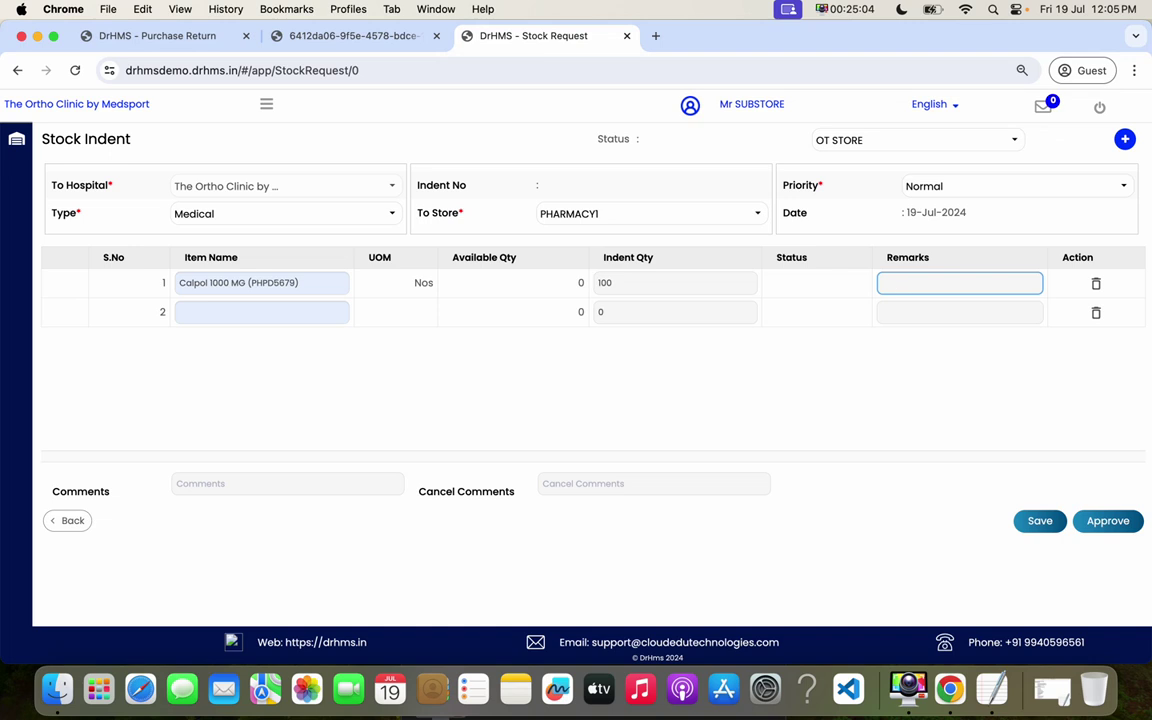
{"action": "left_click", "coordinate": [770, 359]}
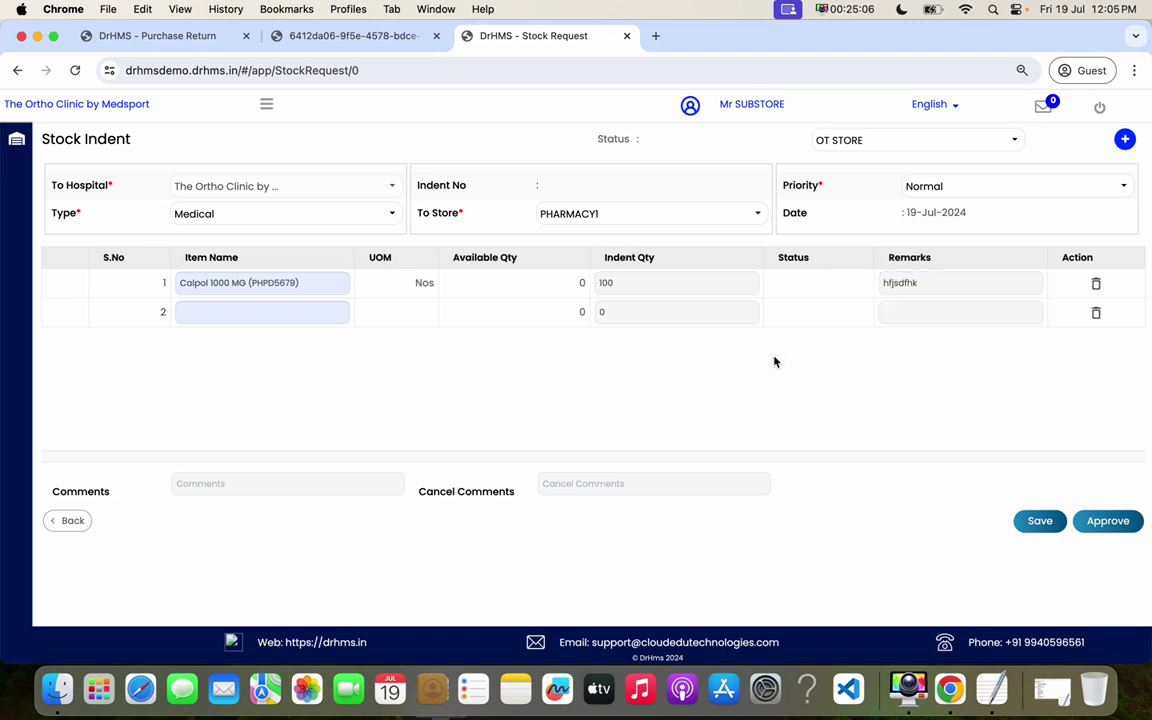
{"action": "left_click", "coordinate": [300, 484]}
{"action": "left_click", "coordinate": [1108, 520]}
{"action": "left_click", "coordinate": [632, 272]}
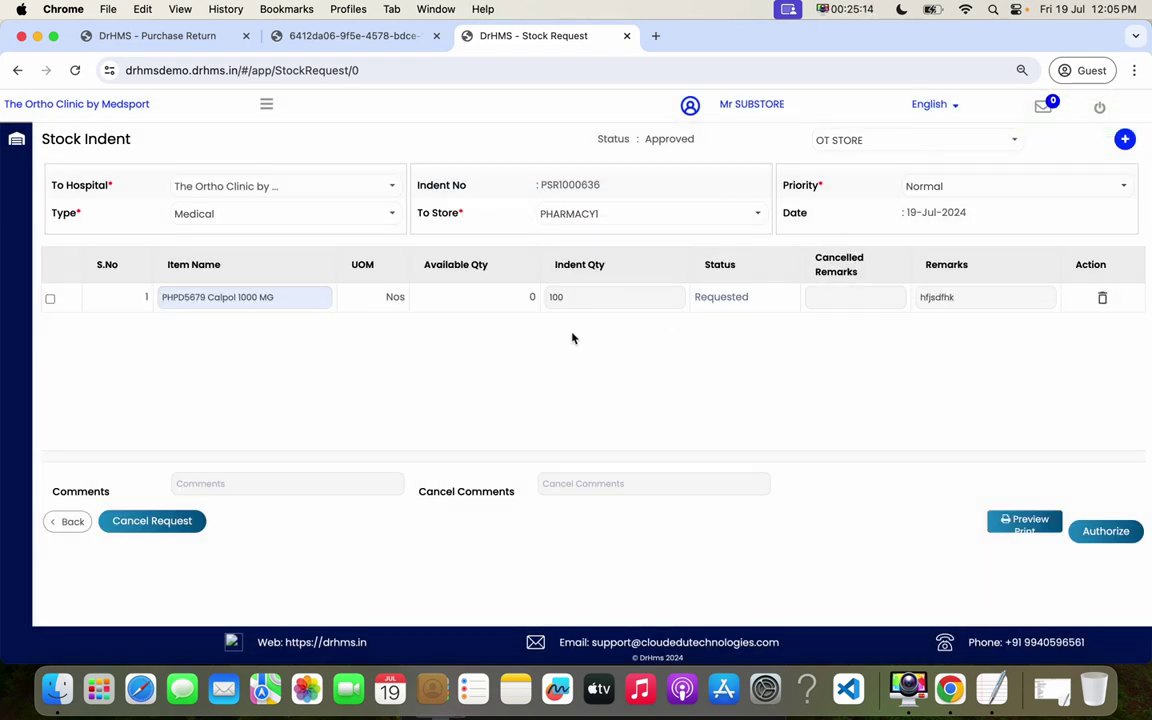
- Preview the stock request print, then authorize indent PSR1000636 and confirm
{"action": "left_click", "coordinate": [1026, 521]}
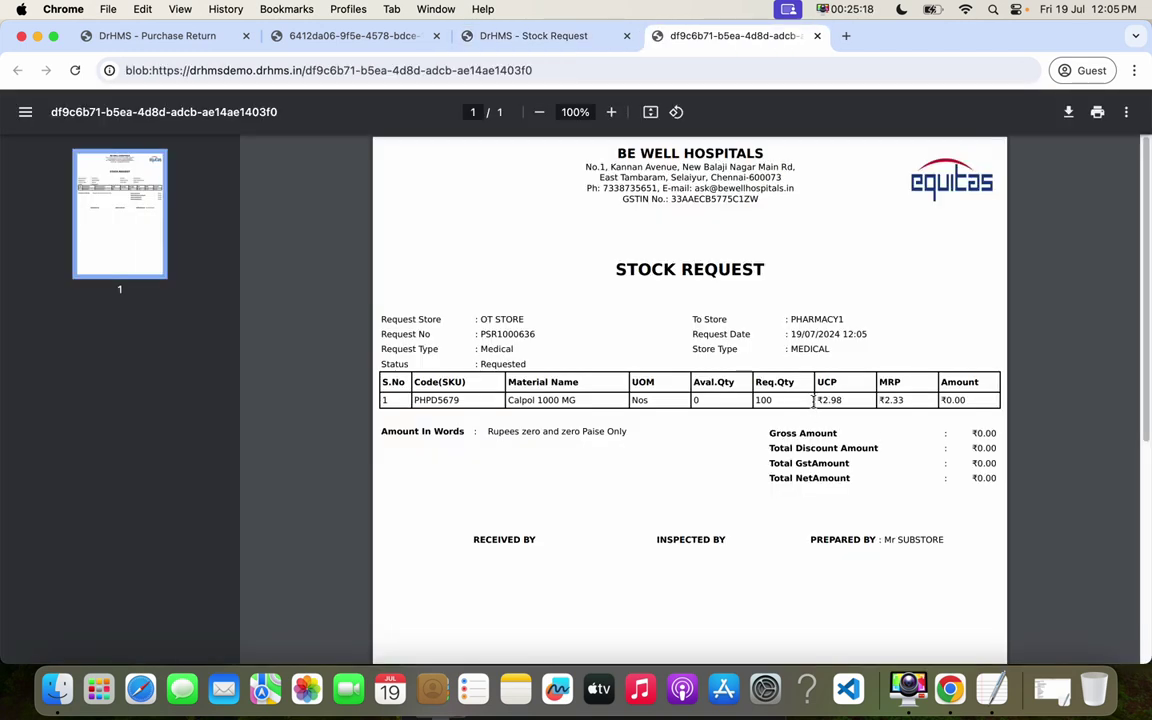
{"action": "left_click", "coordinate": [573, 37]}
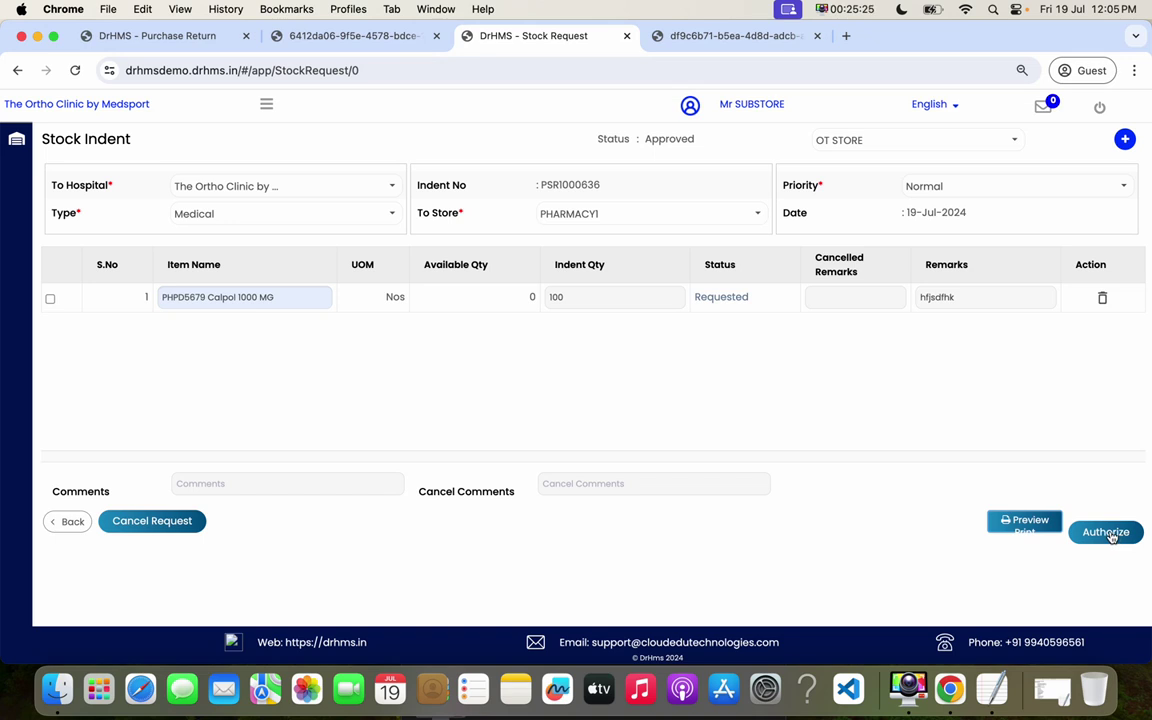
{"action": "left_click", "coordinate": [1108, 533]}
{"action": "left_click", "coordinate": [615, 267]}
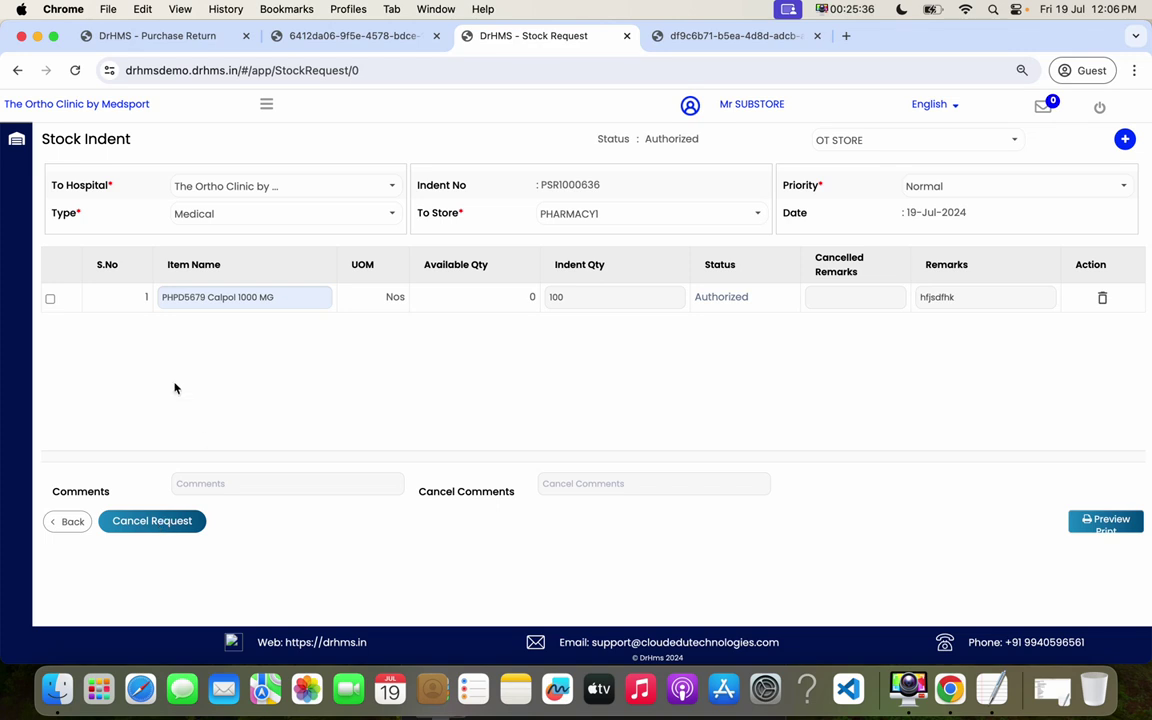
- Tick the Calpol line, go back to the Stock Indents list, and switch to the pharmacy user's tab
{"action": "left_click", "coordinate": [51, 299]}
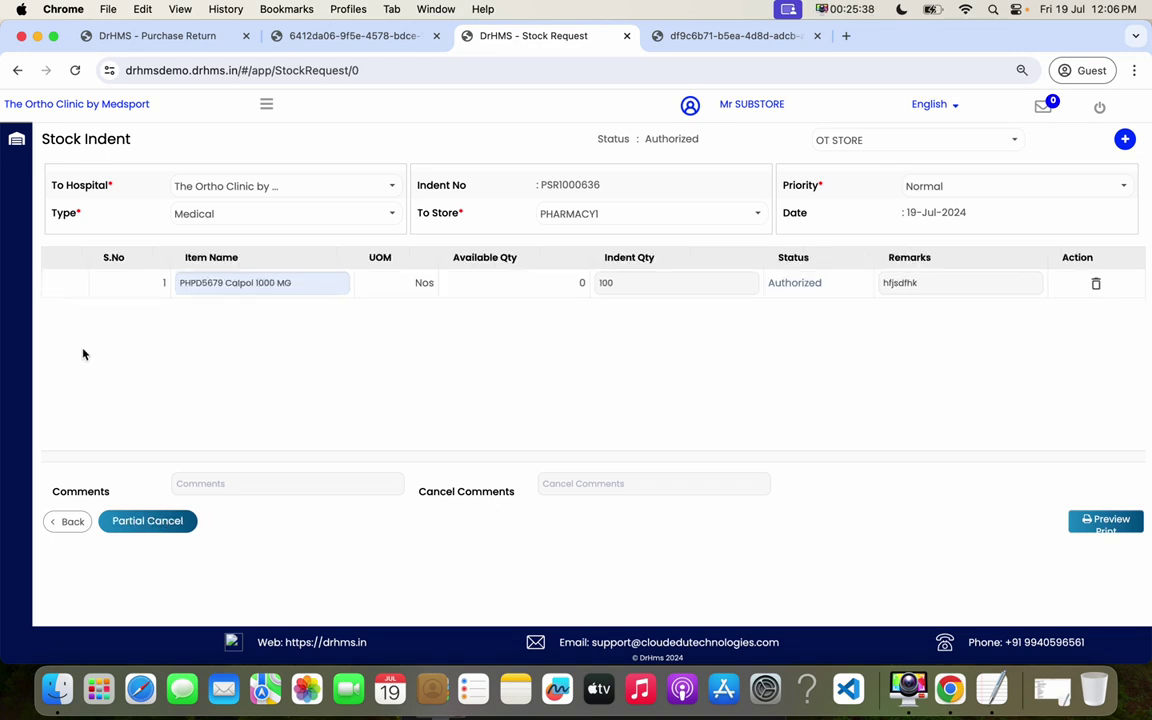
{"action": "left_click", "coordinate": [75, 525]}
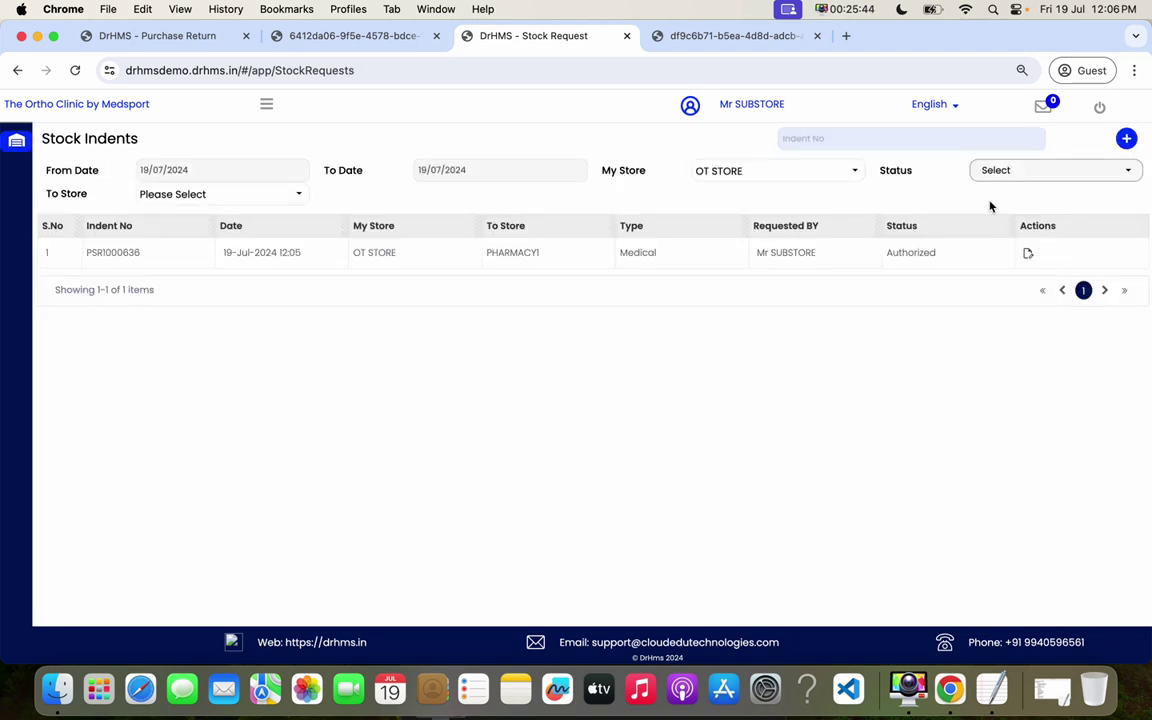
{"action": "left_click", "coordinate": [205, 36]}
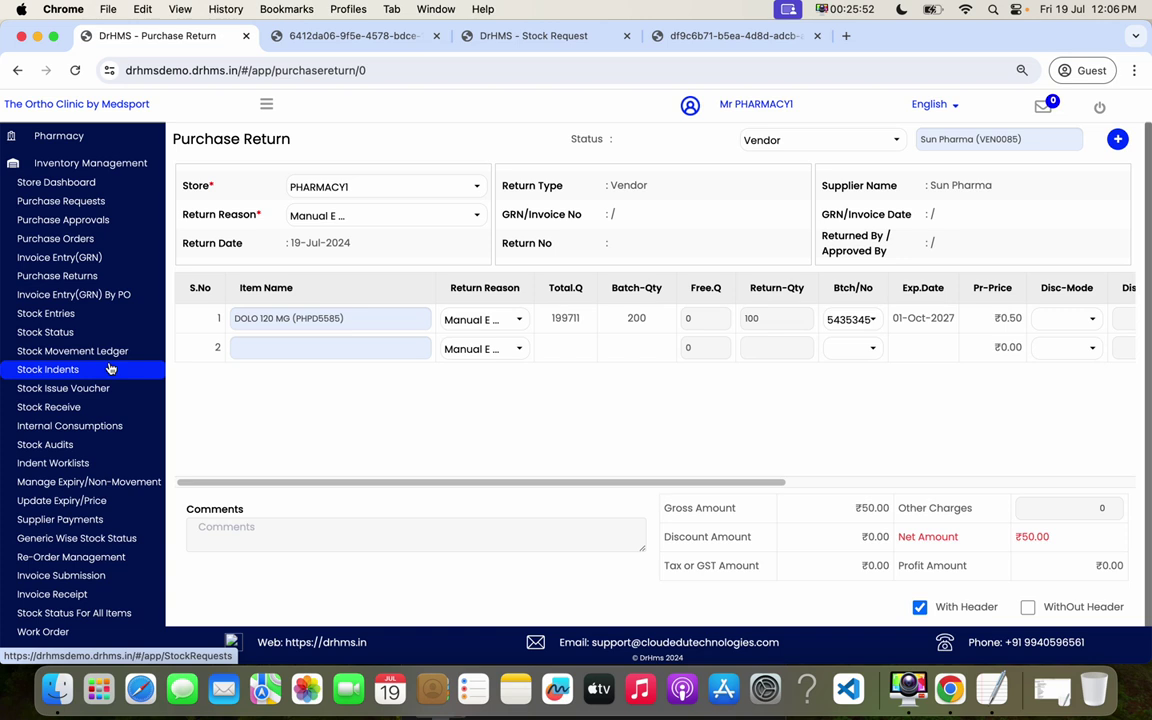
- Open Indent Worklists and review PSR1000636's date, requesting OT STORE, and requester
{"action": "left_click", "coordinate": [90, 465]}
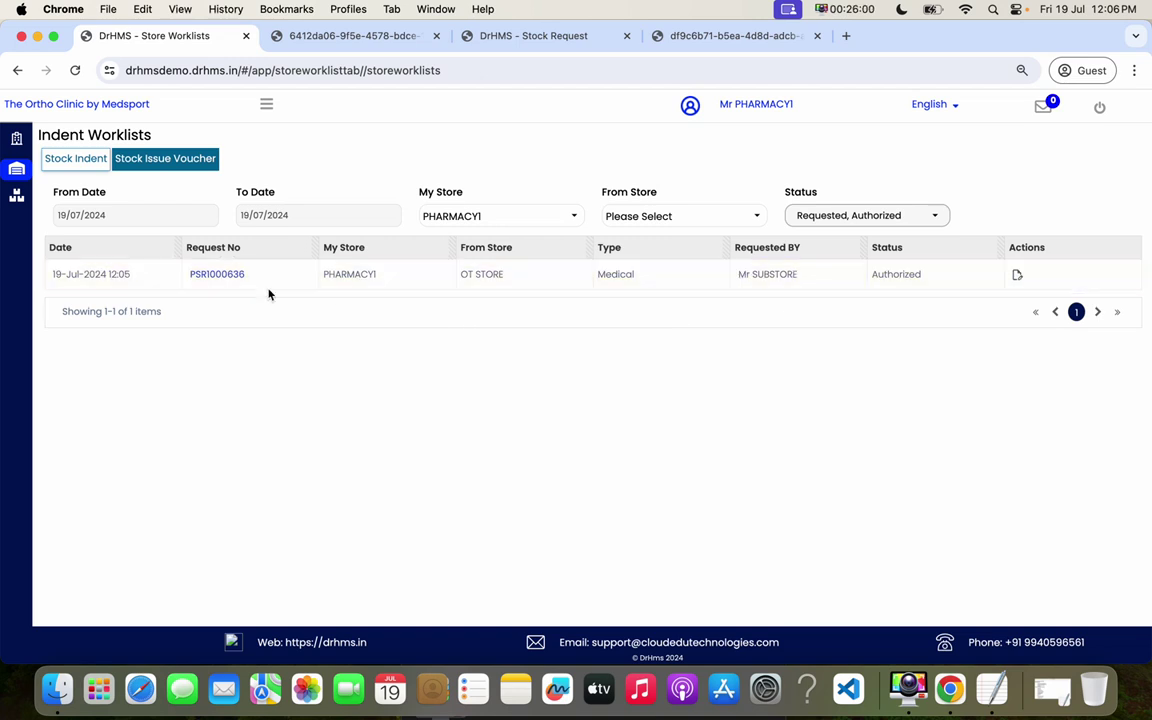
{"action": "left_click_drag", "start_coordinate": [69, 274], "coordinate": [131, 276]}
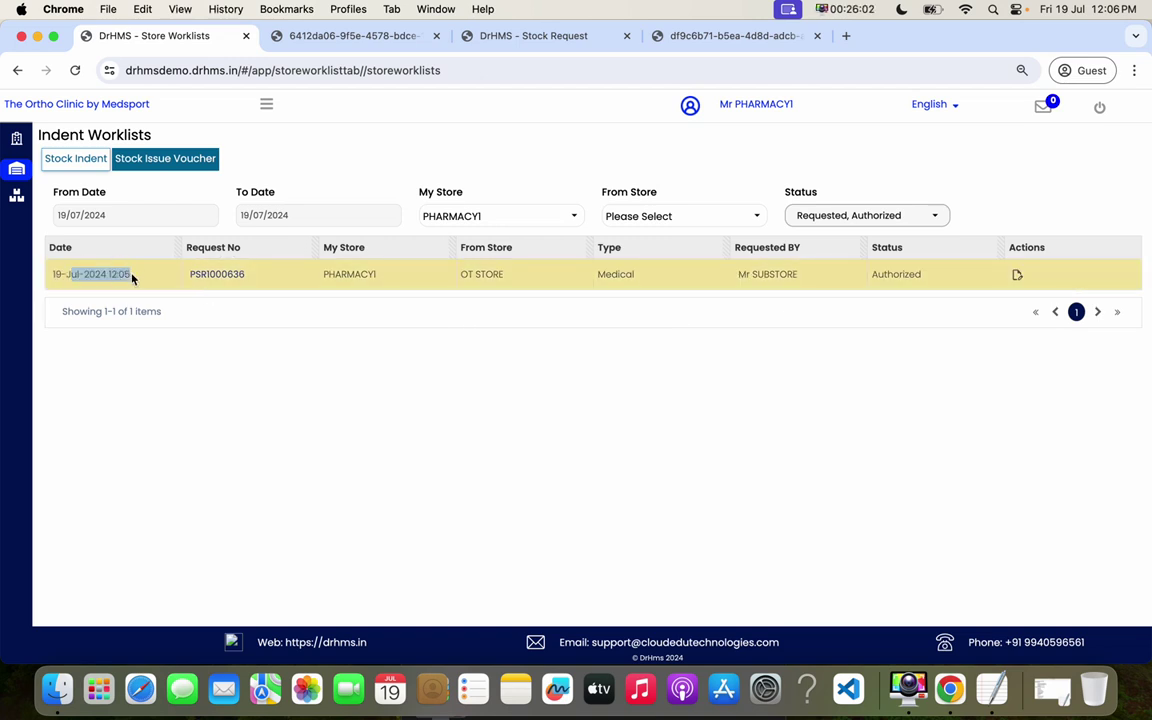
{"action": "left_click_drag", "start_coordinate": [508, 275], "coordinate": [463, 273]}
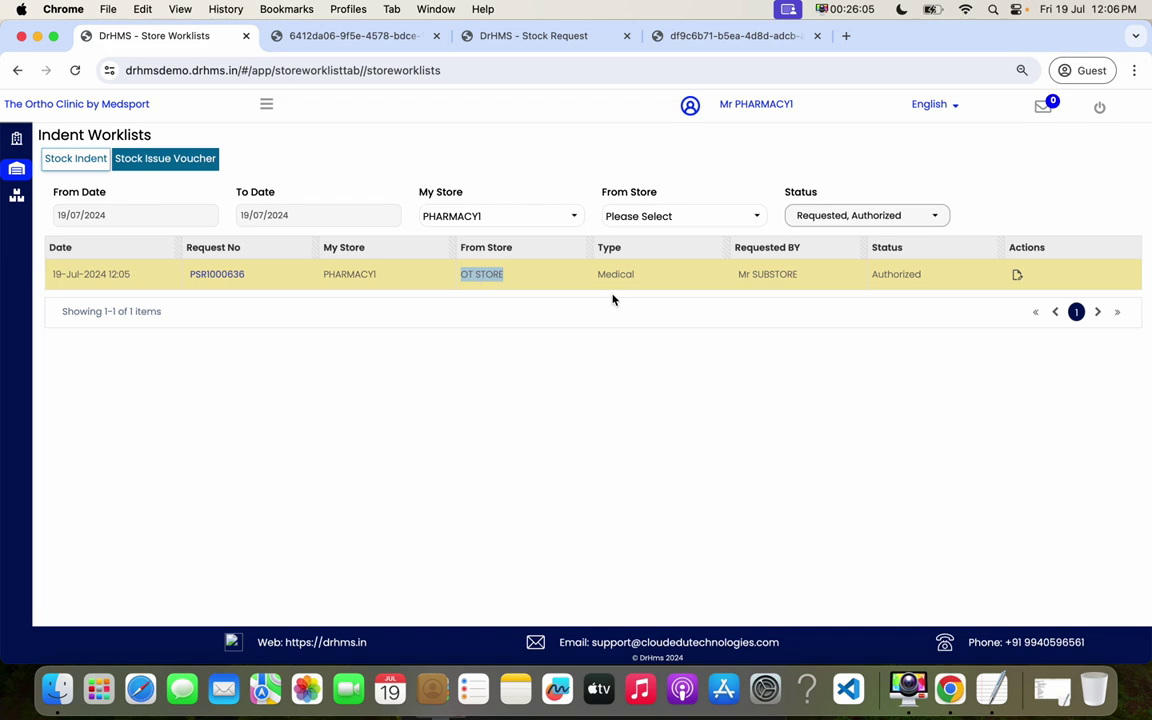
{"action": "left_click_drag", "start_coordinate": [798, 275], "coordinate": [741, 277]}
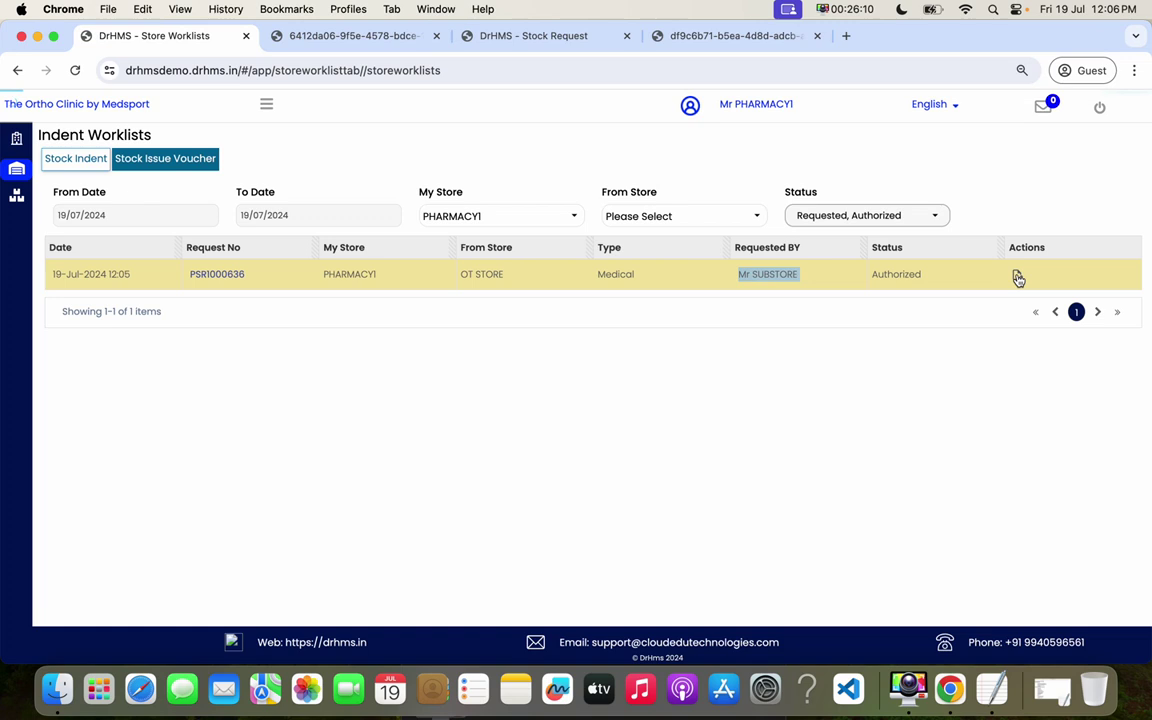
- Open PSR1000636's issue voucher, set quantity 100, and transfer the Calpol stock to OT STORE
{"action": "left_click", "coordinate": [1017, 275]}
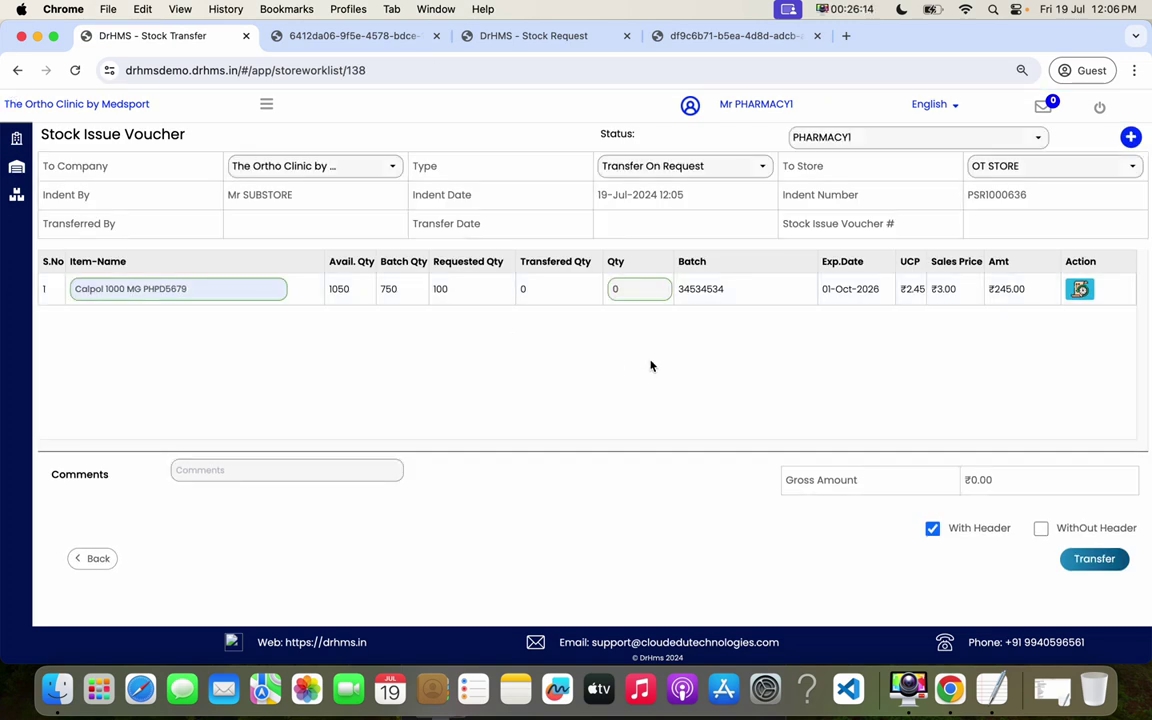
{"action": "double_click", "coordinate": [637, 289]}
{"action": "type", "text": "100"}
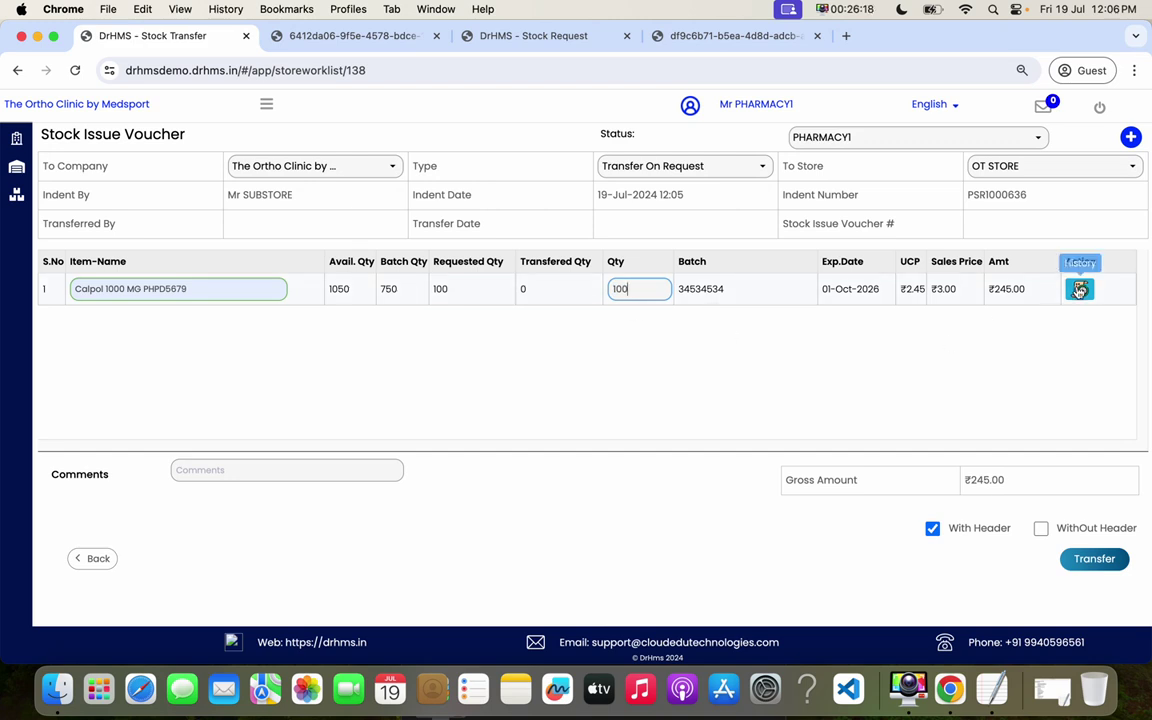
{"action": "left_click", "coordinate": [1100, 561]}
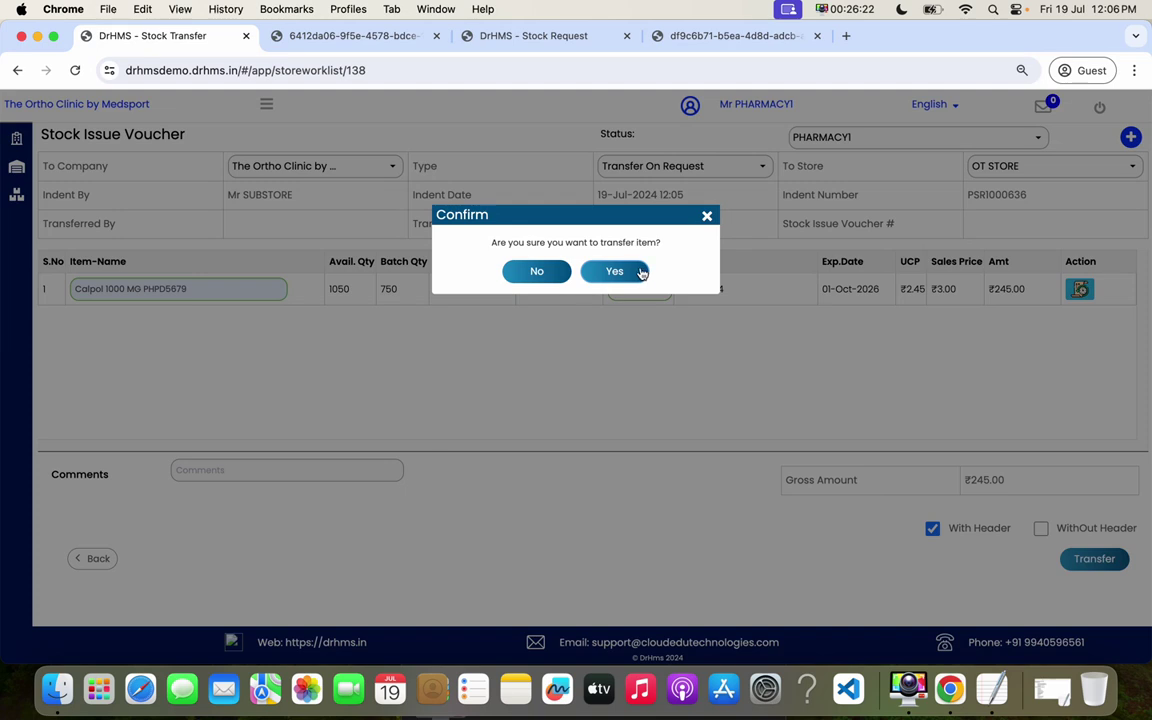
{"action": "left_click", "coordinate": [640, 272]}
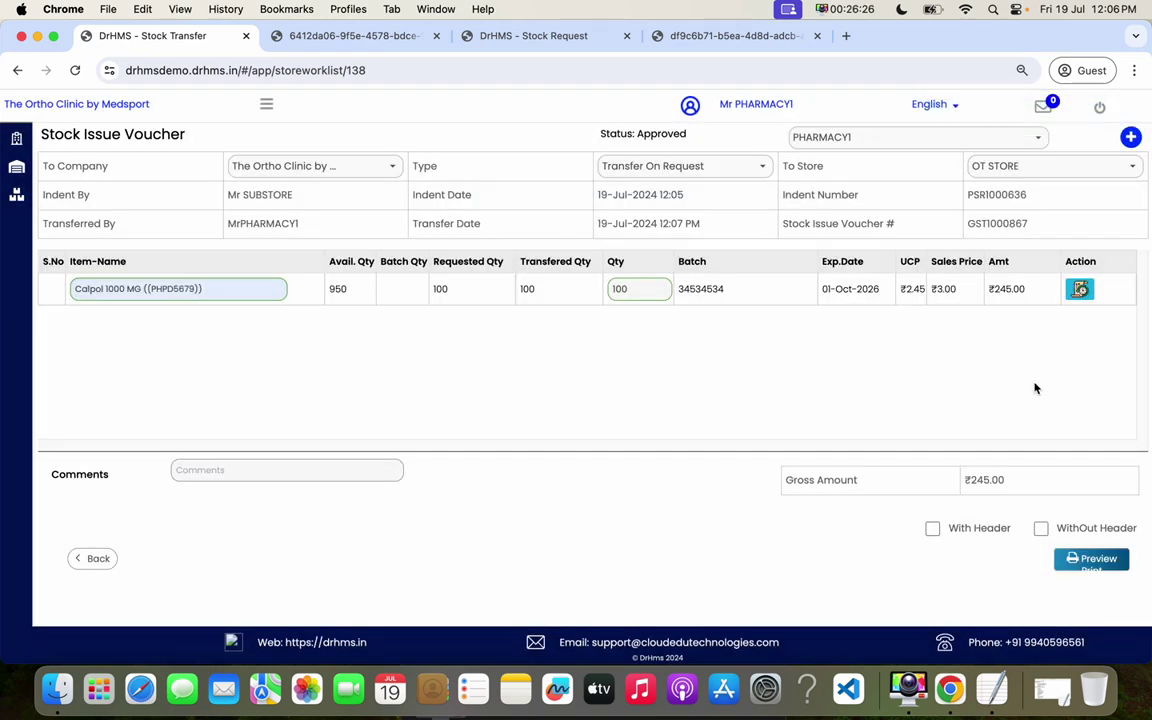
- Check Calpol 1000 MG's transfer history and review the GST1000867 indent and transfer details
{"action": "left_click", "coordinate": [1080, 289]}
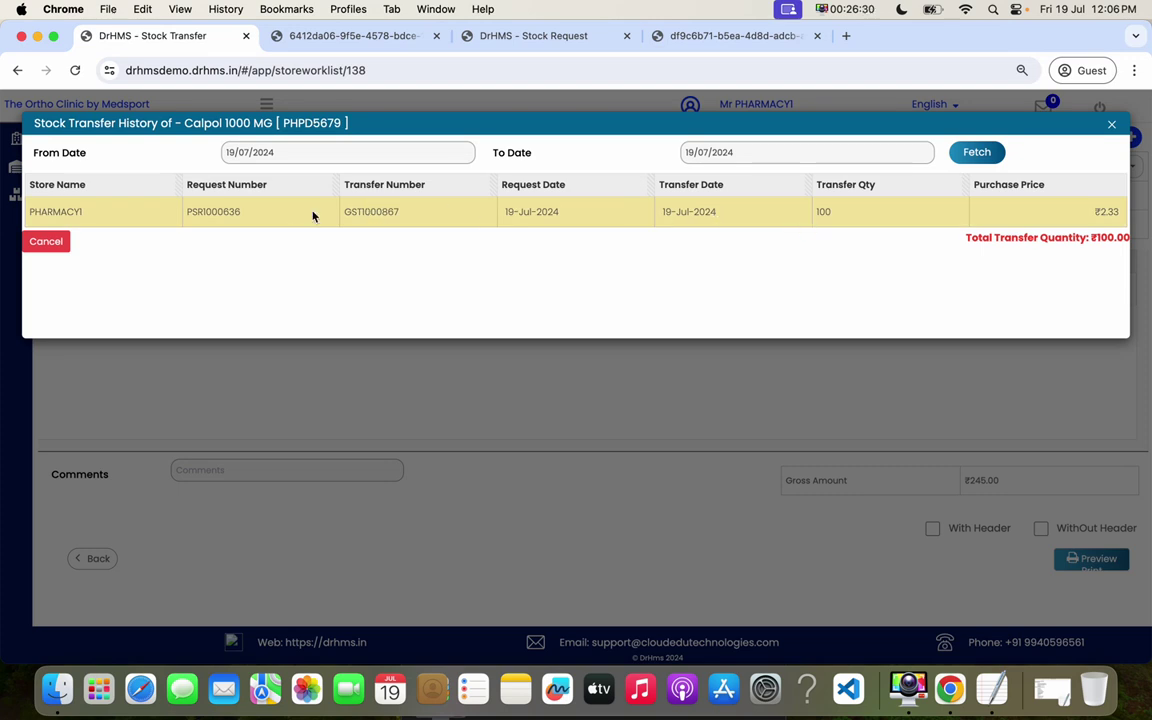
{"action": "left_click", "coordinate": [864, 432]}
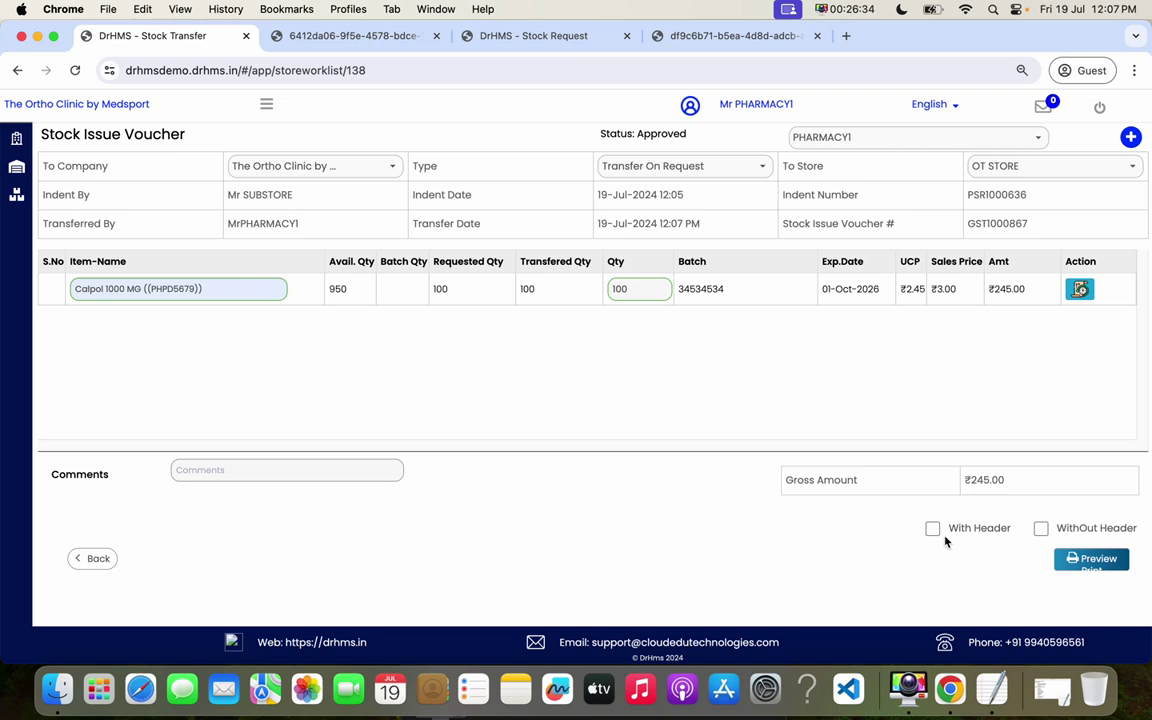
{"action": "left_click_drag", "start_coordinate": [575, 195], "coordinate": [676, 222]}
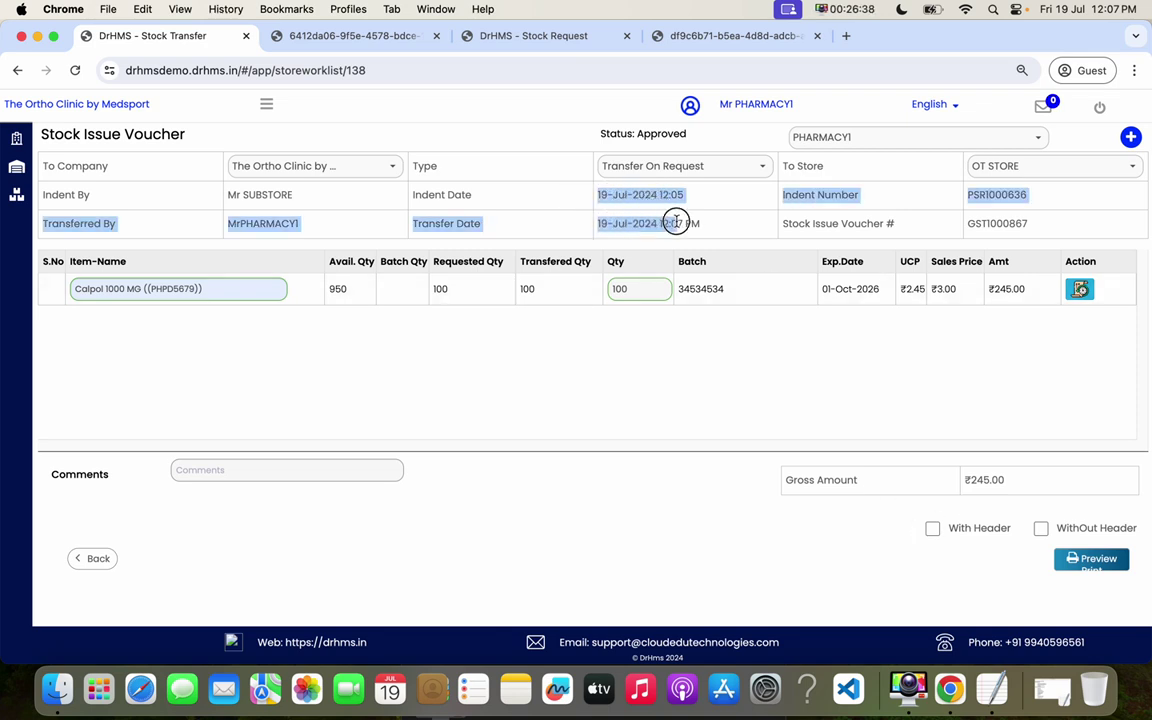
{"action": "left_click", "coordinate": [932, 529]}
- Generate GST1000867 printouts with header and without header, returning to the voucher each time
{"action": "left_click", "coordinate": [1090, 563]}
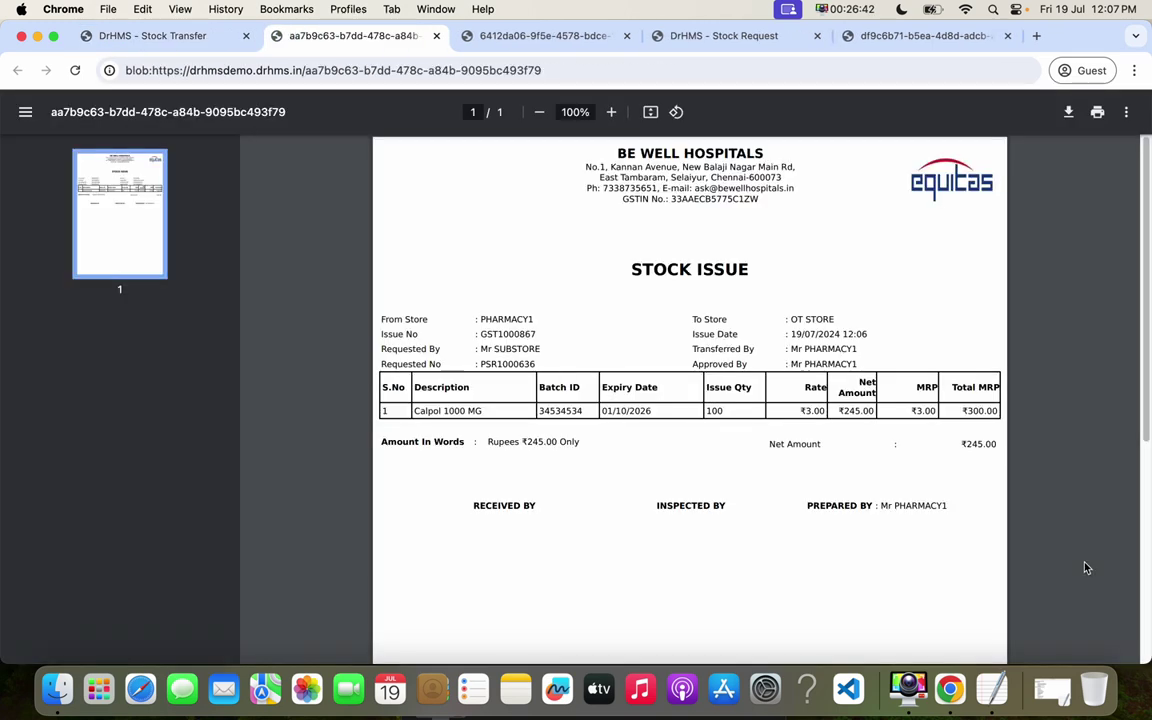
{"action": "key", "text": "ctrl+shift+Tab"}
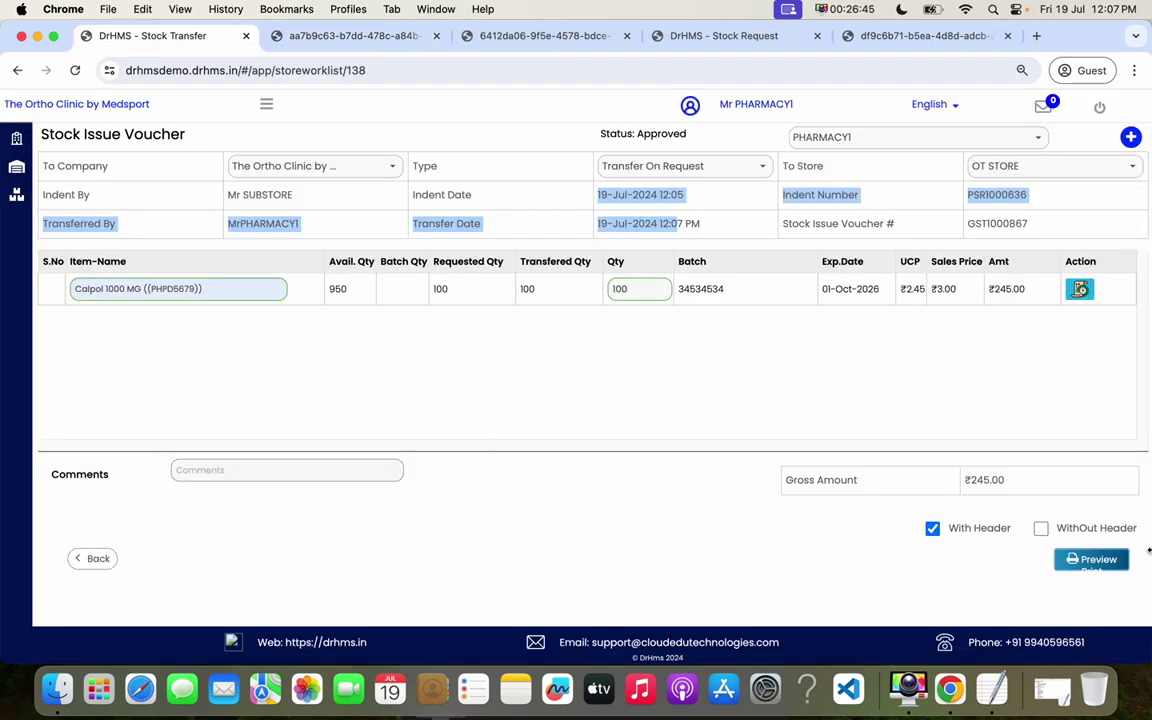
{"action": "left_click", "coordinate": [1045, 532]}
{"action": "left_click", "coordinate": [1097, 561]}
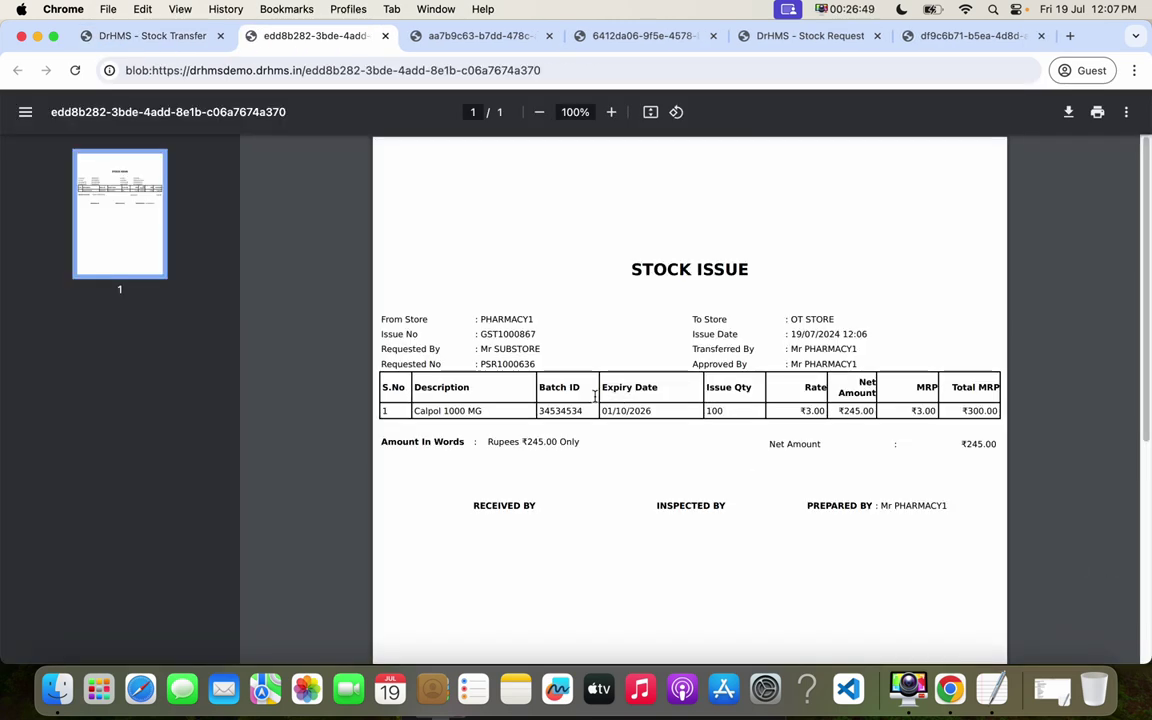
{"action": "left_click", "coordinate": [150, 36]}
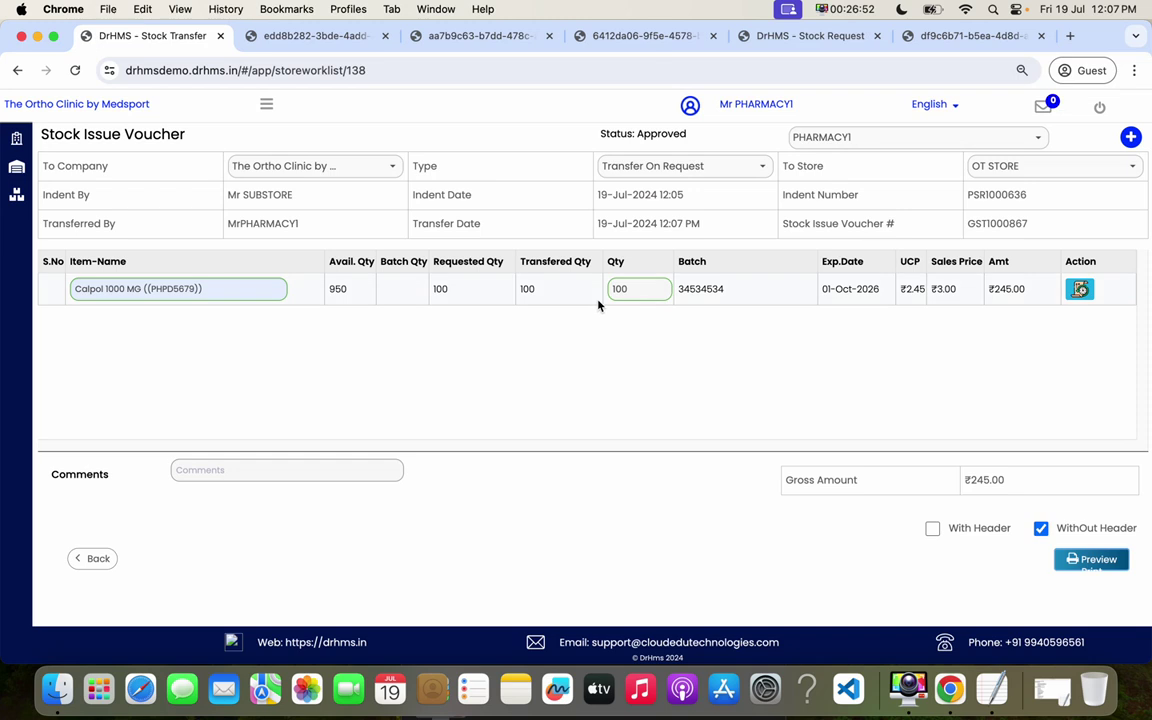
{"action": "left_click", "coordinate": [266, 104]}
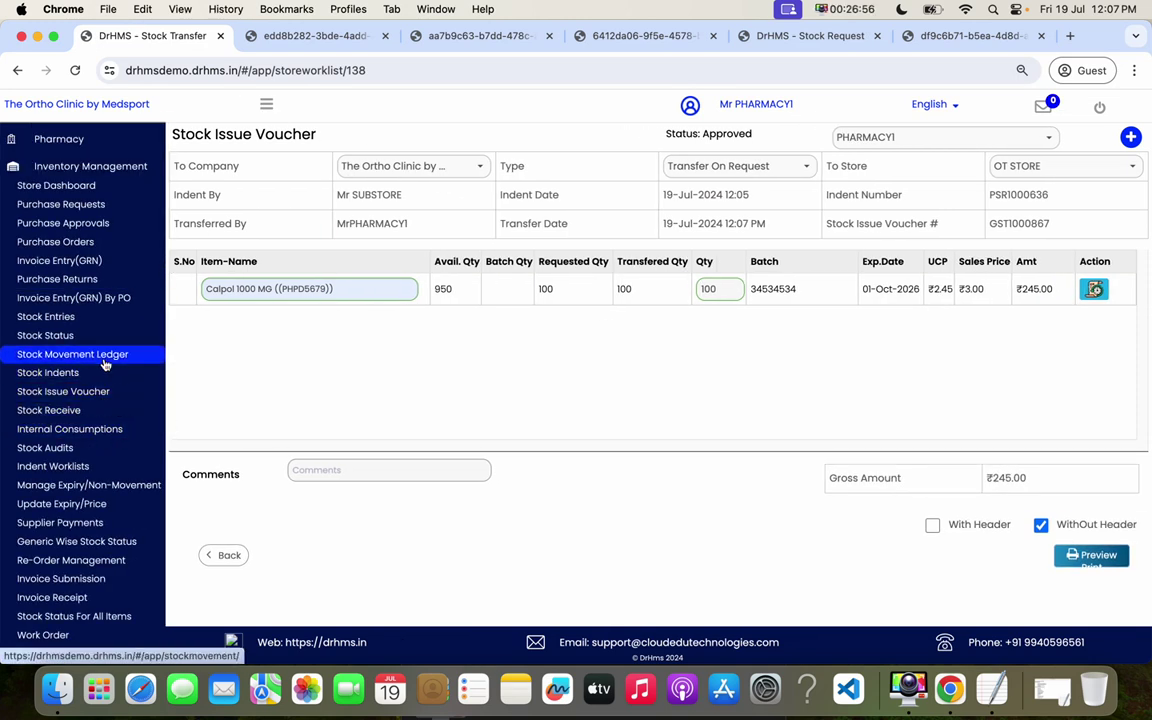
- Open the Stock Movement Ledger filtered to Calpol 1000 MG
{"action": "left_click", "coordinate": [90, 354]}
{"action": "left_click", "coordinate": [995, 141]}
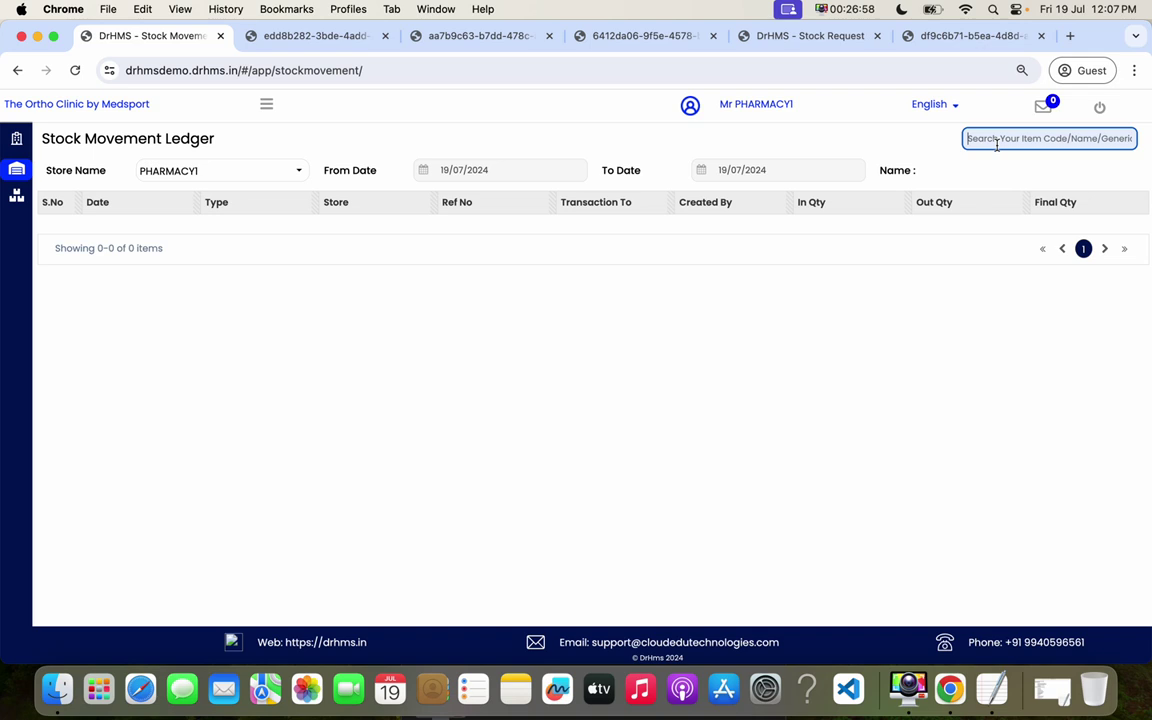
{"action": "type", "text": "cal"}
{"action": "left_click", "coordinate": [846, 192]}
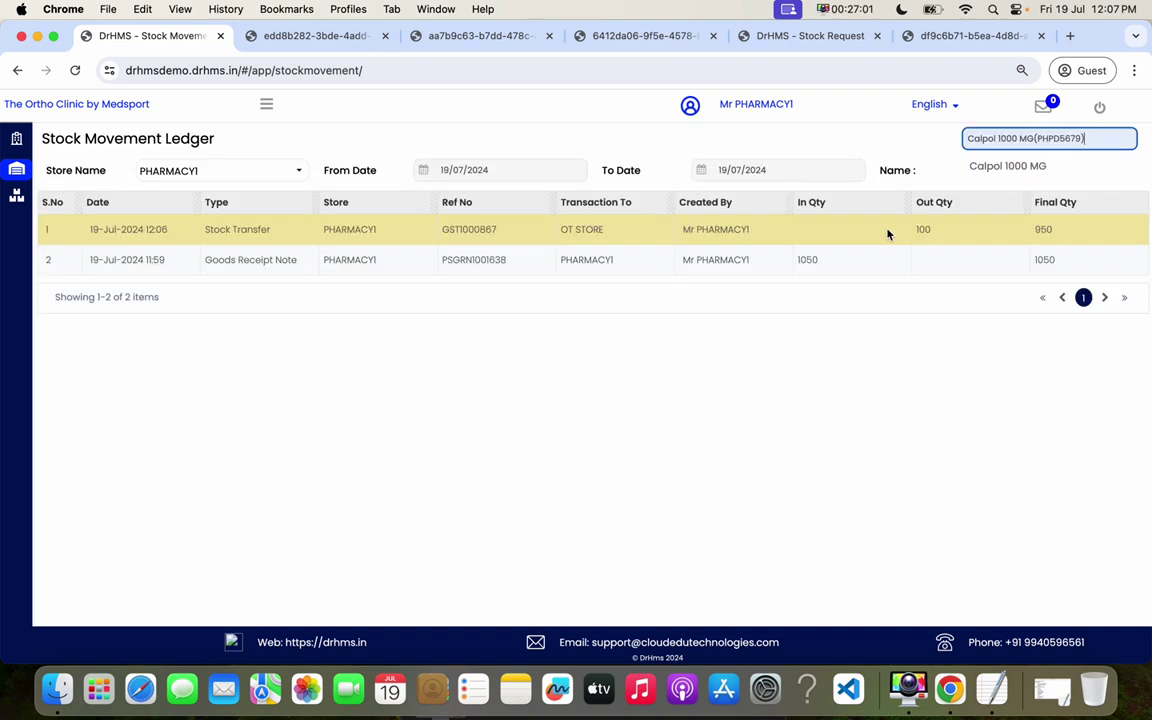
- Check the ledger's 1050 received, 100 transferred out and 950 balance, then return to the sub-store tab
{"action": "double_click", "coordinate": [801, 260]}
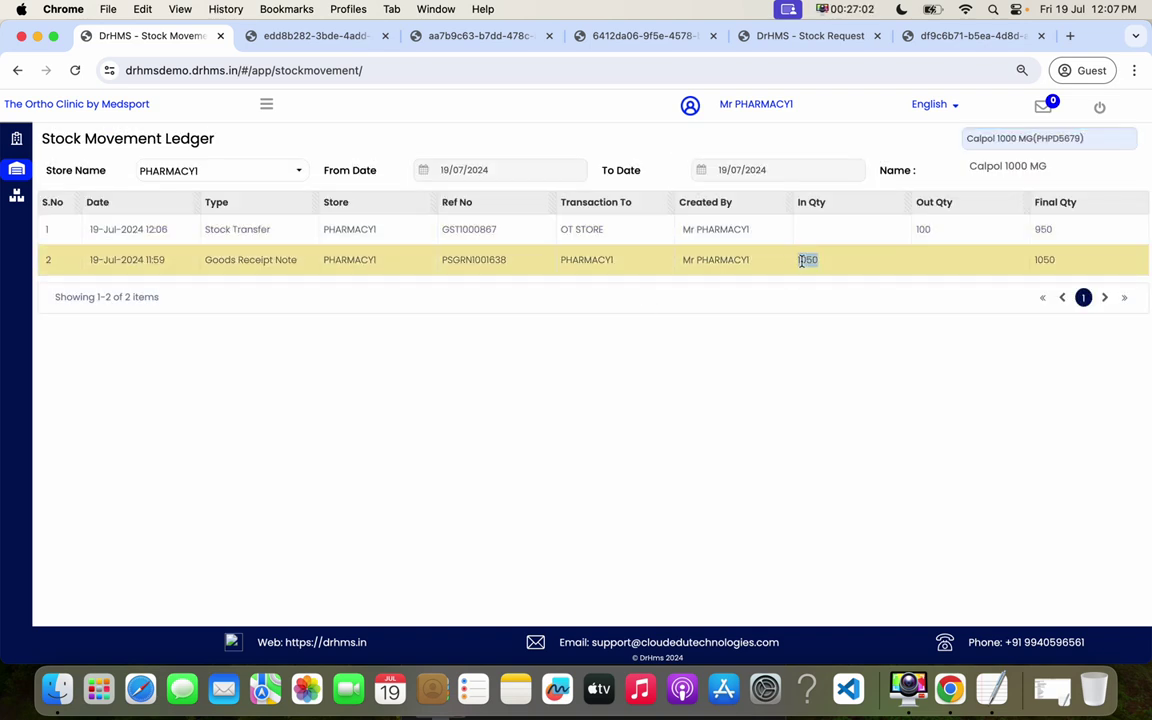
{"action": "double_click", "coordinate": [921, 229]}
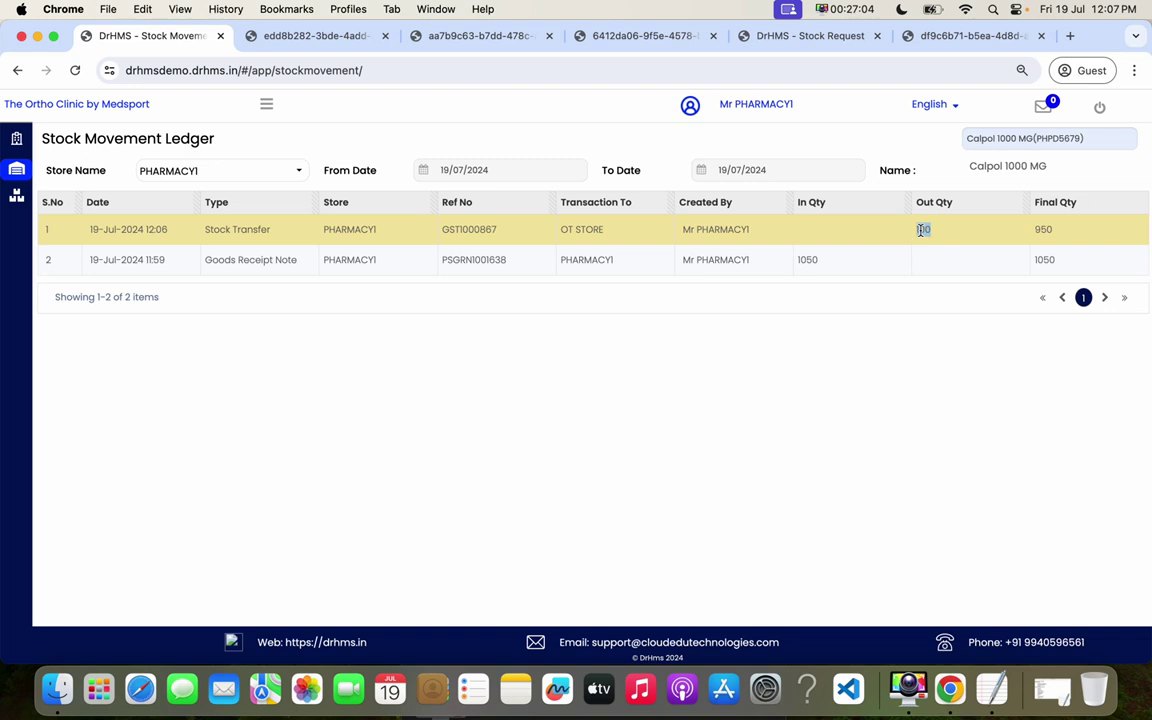
{"action": "left_click_drag", "start_coordinate": [572, 229], "coordinate": [930, 229]}
{"action": "double_click", "coordinate": [1042, 229]}
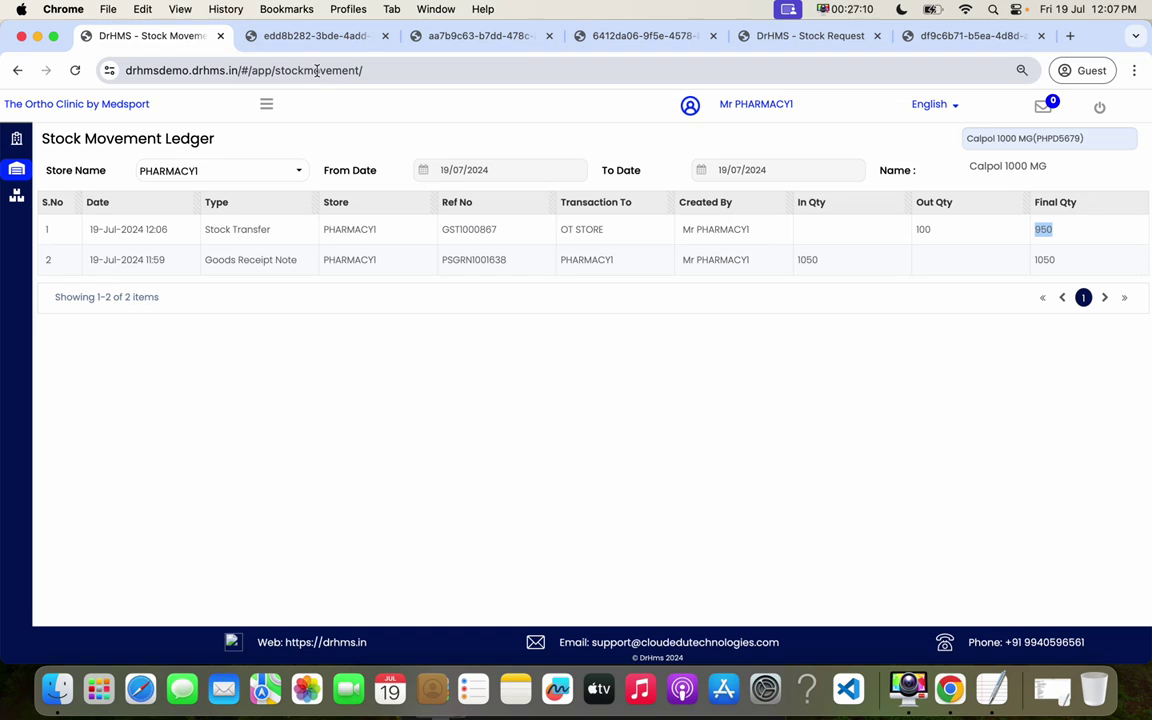
{"action": "left_click", "coordinate": [267, 104]}
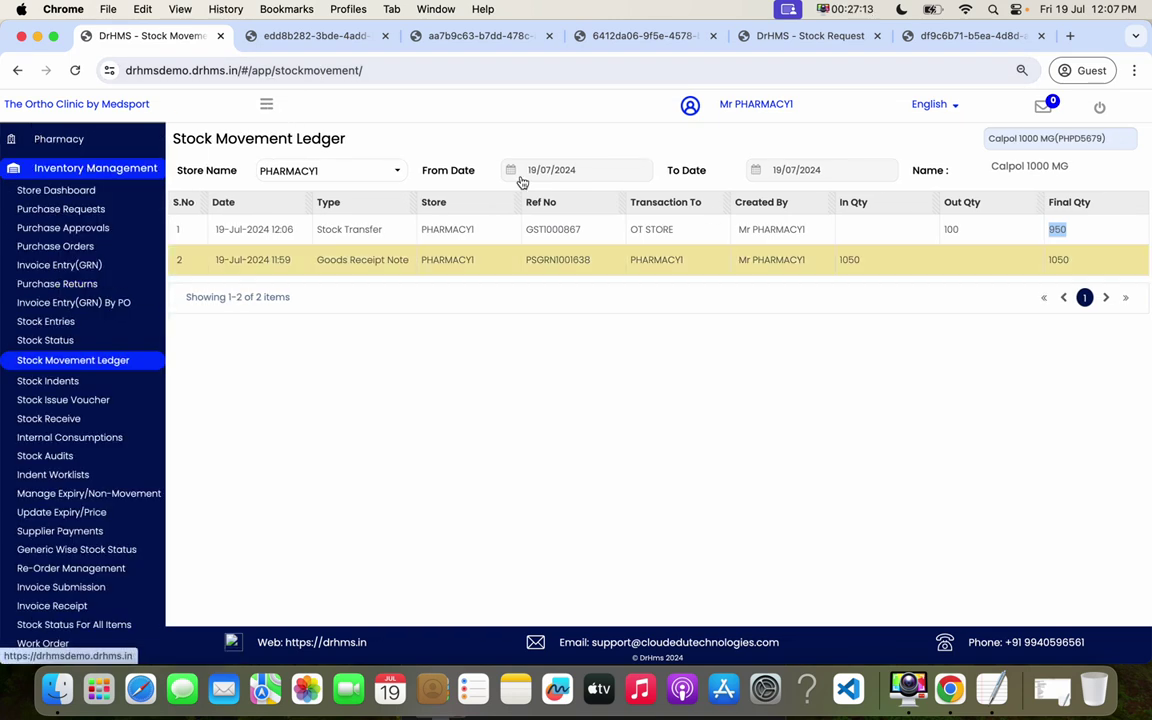
{"action": "left_click", "coordinate": [820, 38]}
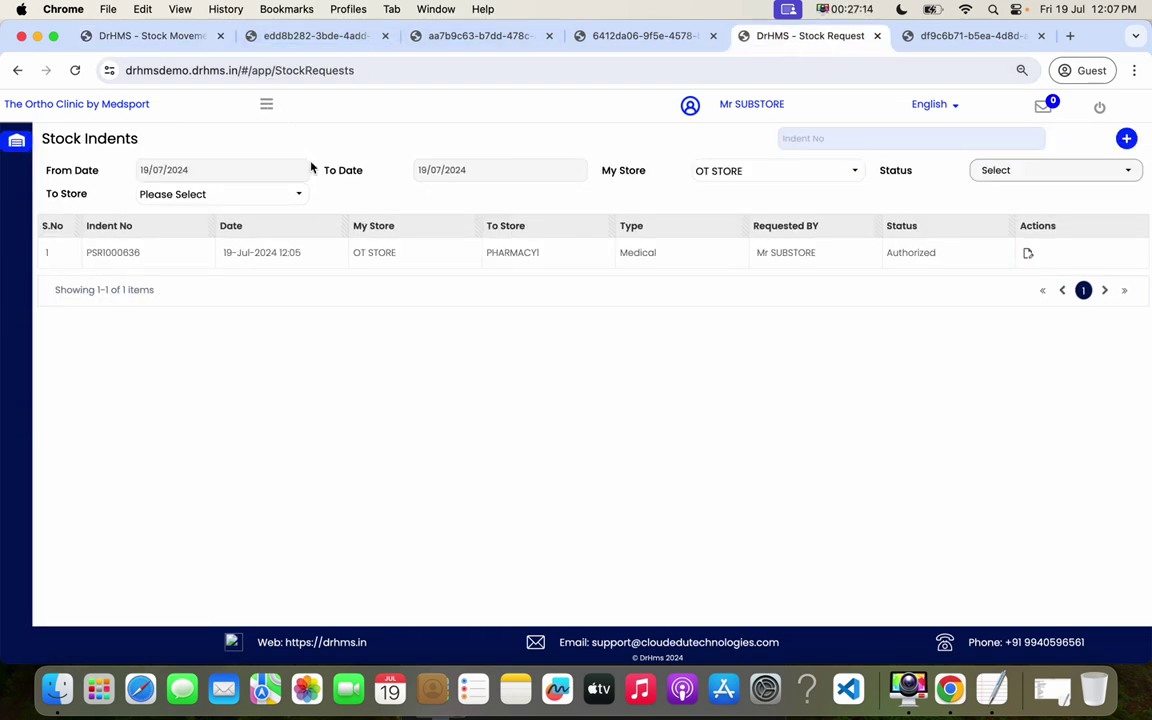
- Accept PHARMACY1 transfer GST1000867 into OT STORE, producing acceptance number GREC1000371
{"action": "left_click", "coordinate": [266, 106]}
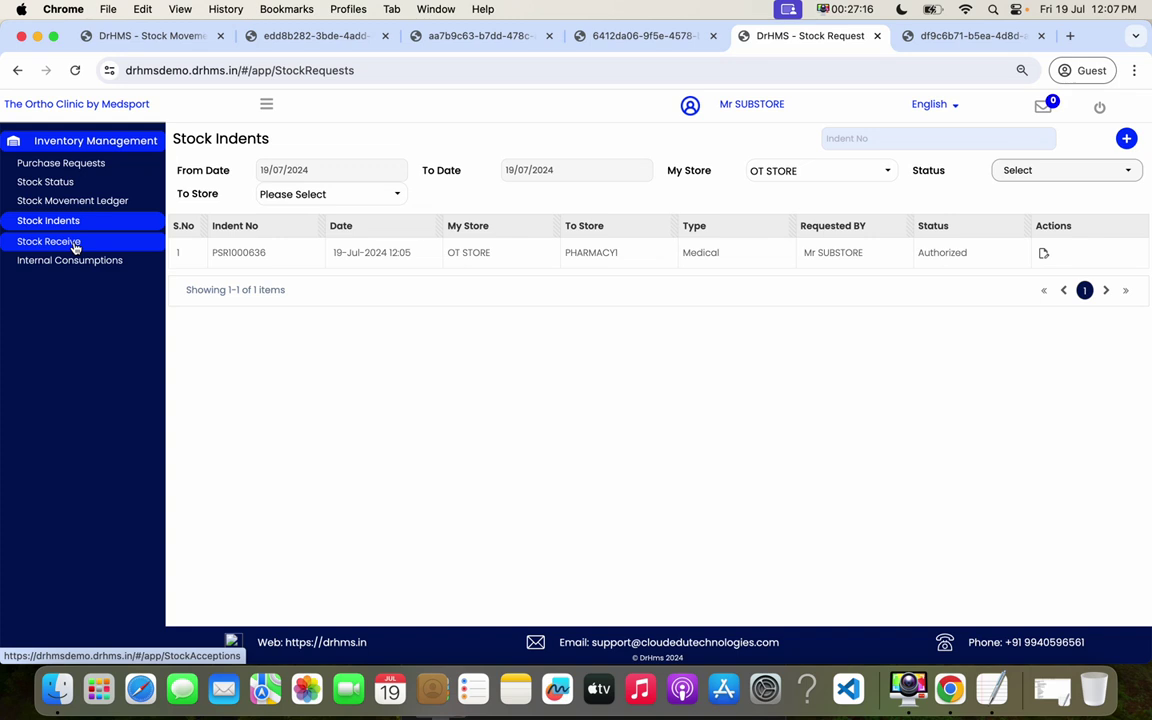
{"action": "left_click", "coordinate": [75, 242]}
{"action": "left_click_drag", "start_coordinate": [379, 253], "coordinate": [465, 252]}
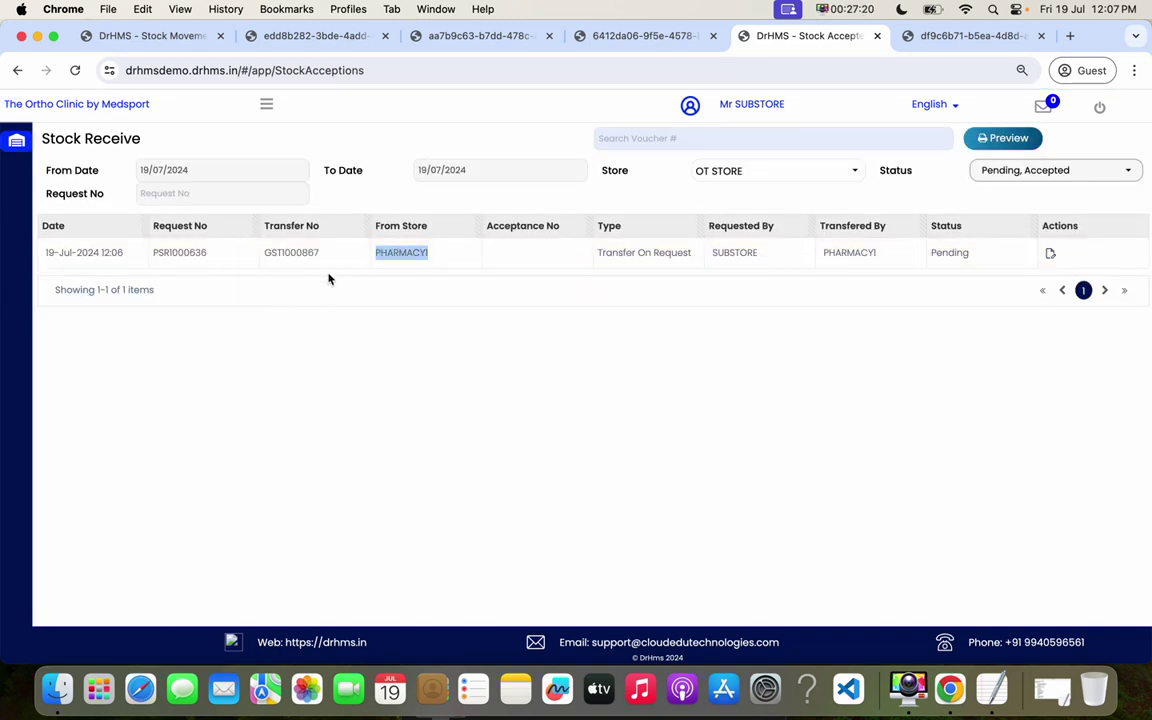
{"action": "left_click_drag", "start_coordinate": [201, 253], "coordinate": [734, 257]}
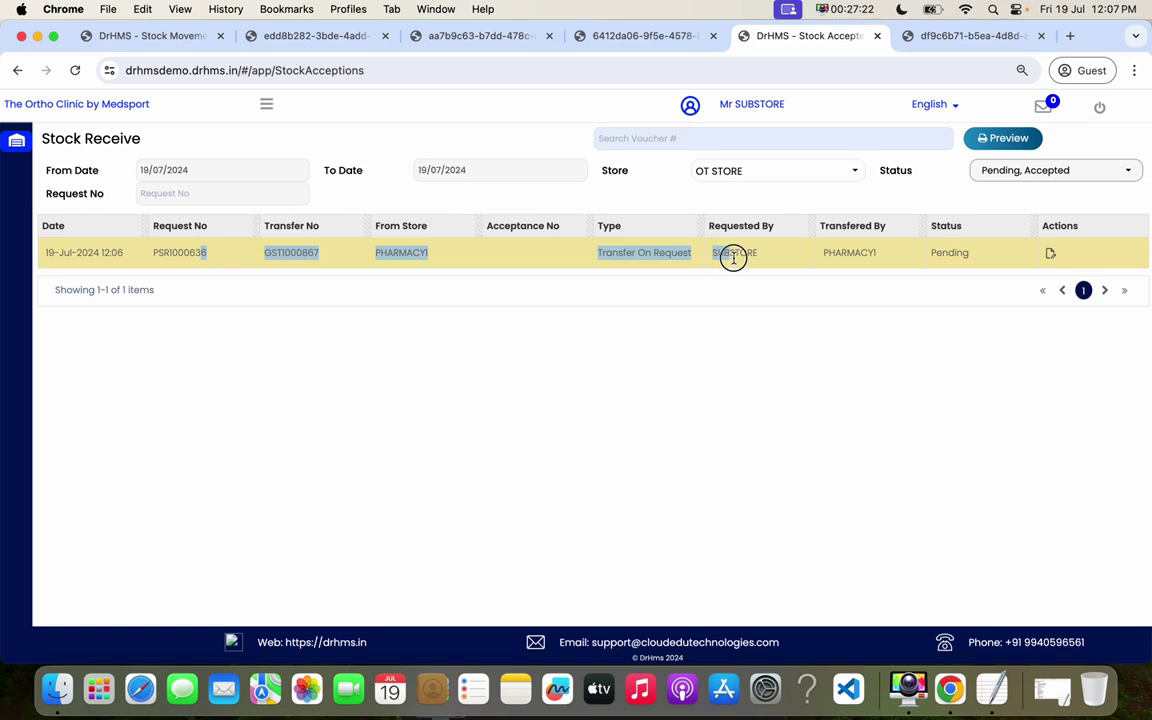
{"action": "left_click", "coordinate": [1050, 254]}
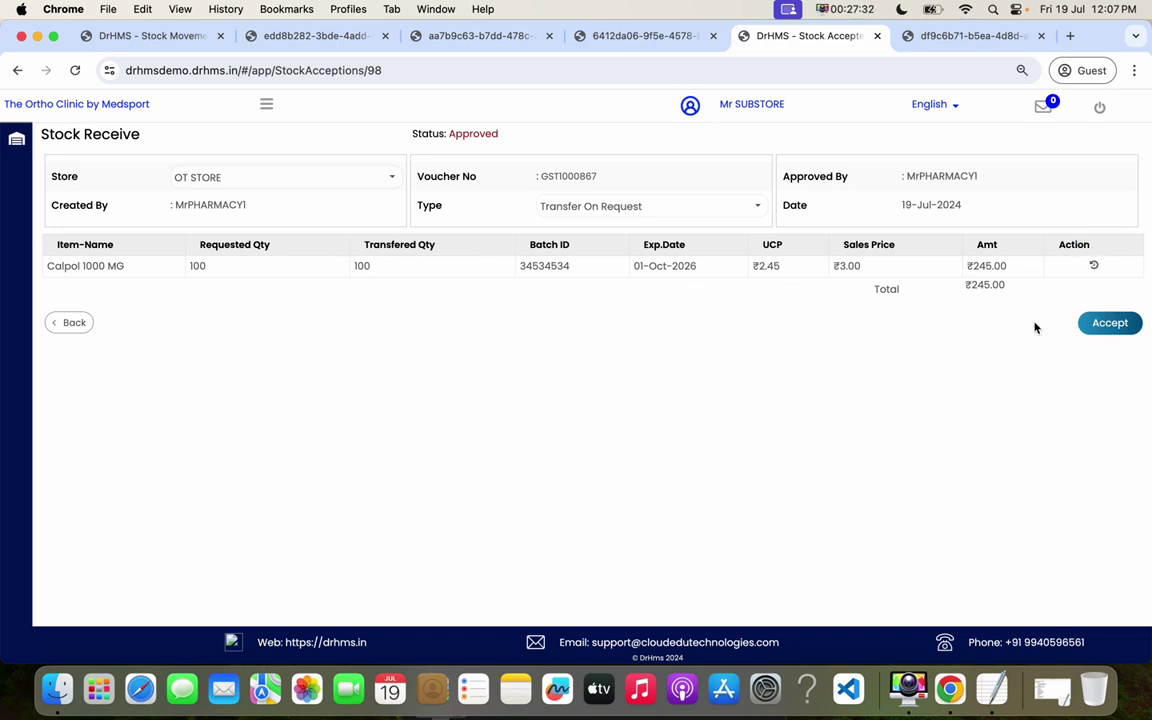
{"action": "left_click", "coordinate": [1110, 324]}
{"action": "left_click", "coordinate": [624, 282]}
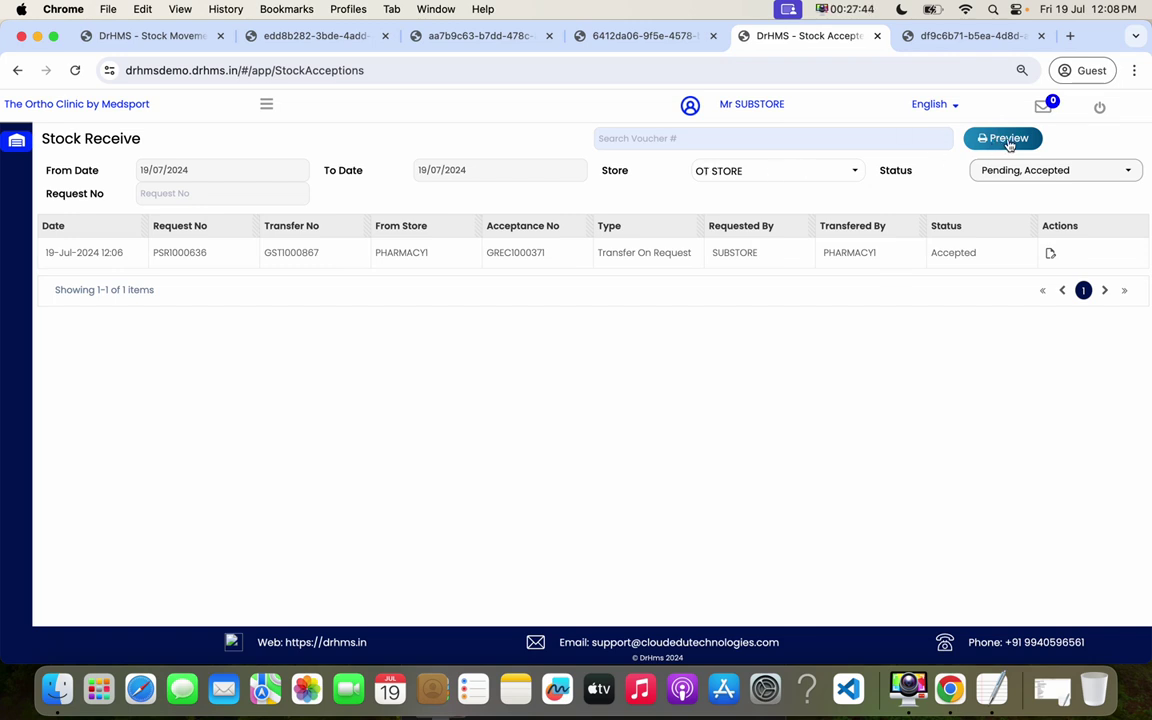
{"action": "left_click", "coordinate": [266, 104]}
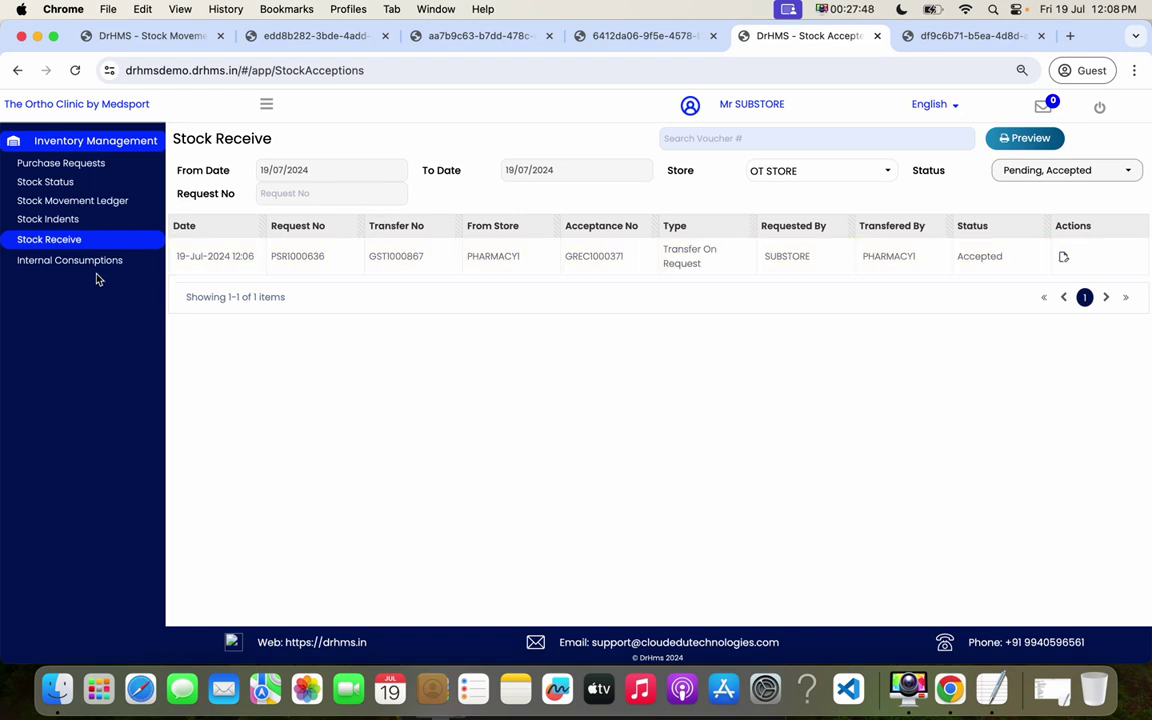
- Verify Calpol 1000 MG's 100-unit In Qty in the Stock Movement Ledger, then open Internal Consumptions
{"action": "left_click", "coordinate": [72, 200]}
{"action": "left_click", "coordinate": [1005, 139]}
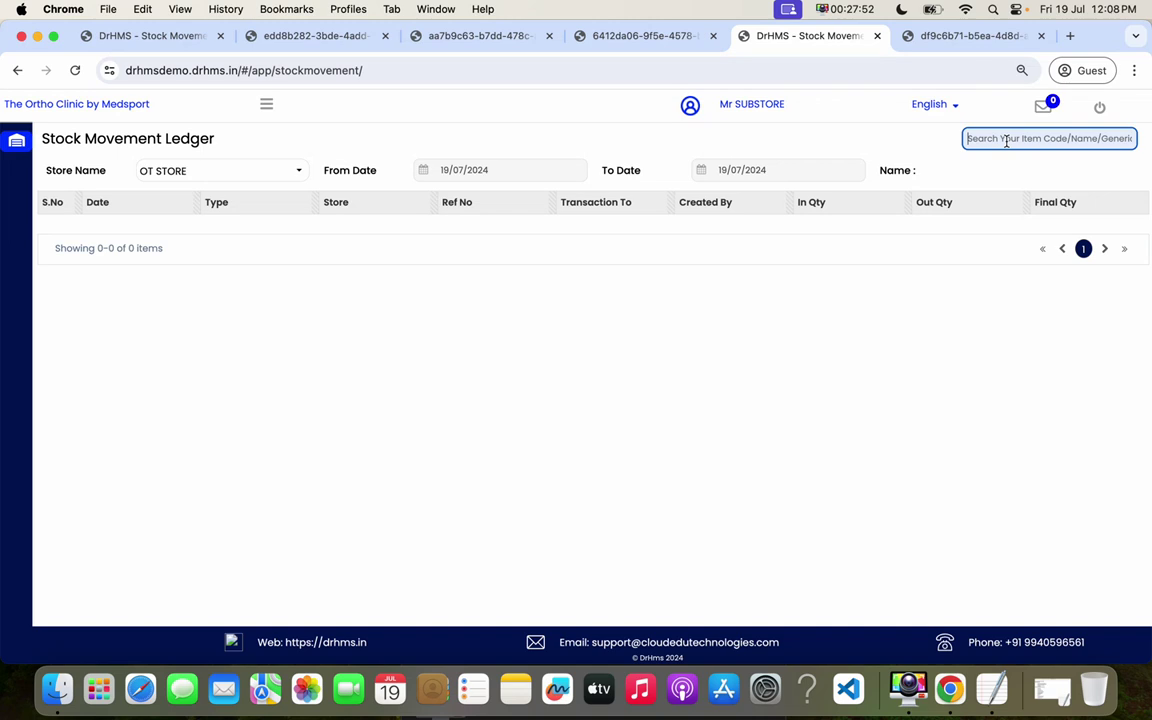
{"action": "type", "text": "cal"}
{"action": "left_click", "coordinate": [728, 185]}
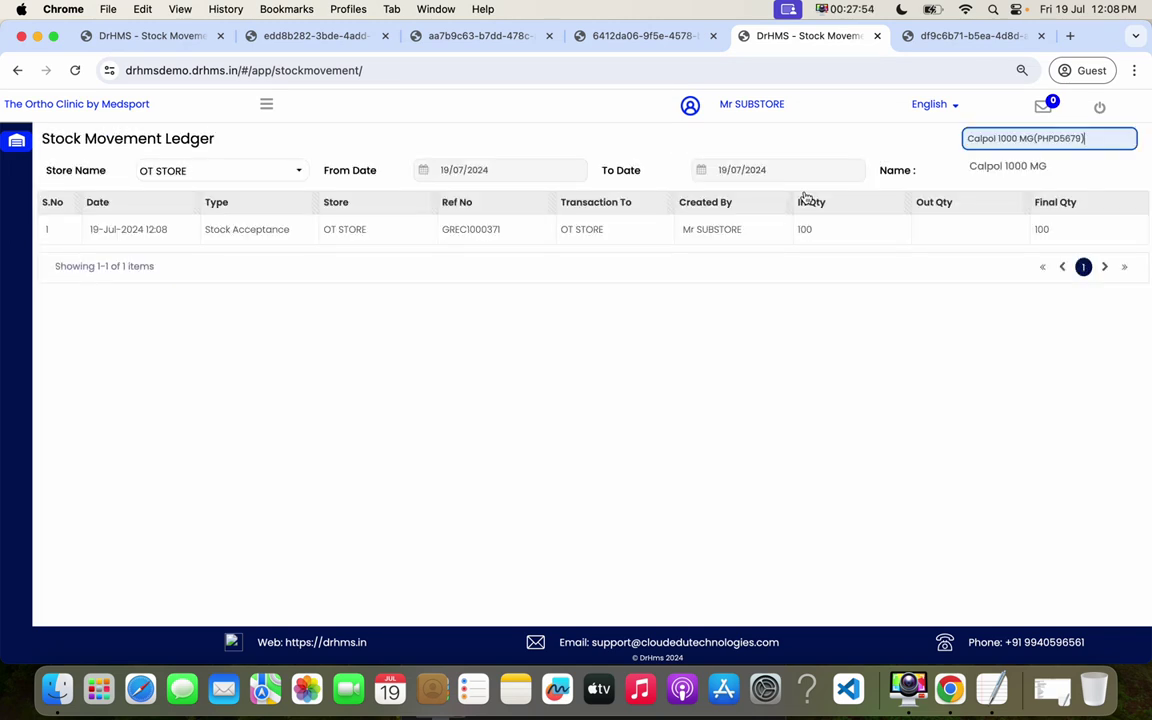
{"action": "double_click", "coordinate": [802, 229]}
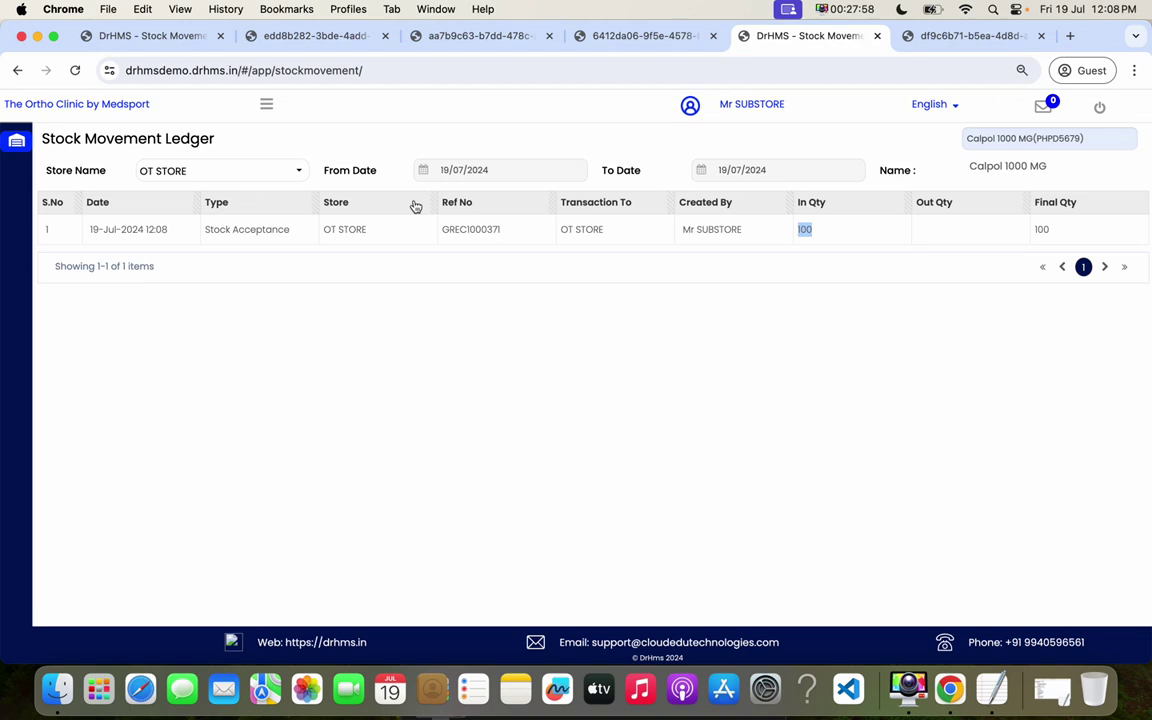
{"action": "left_click", "coordinate": [265, 105]}
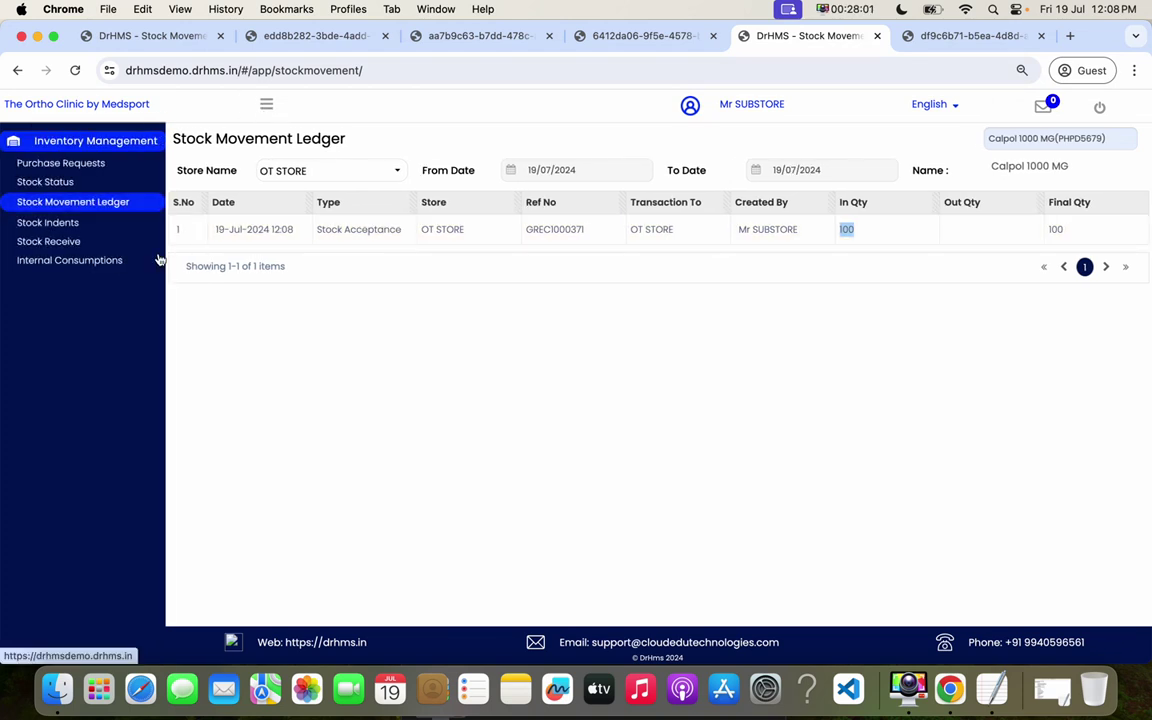
{"action": "left_click", "coordinate": [110, 262]}
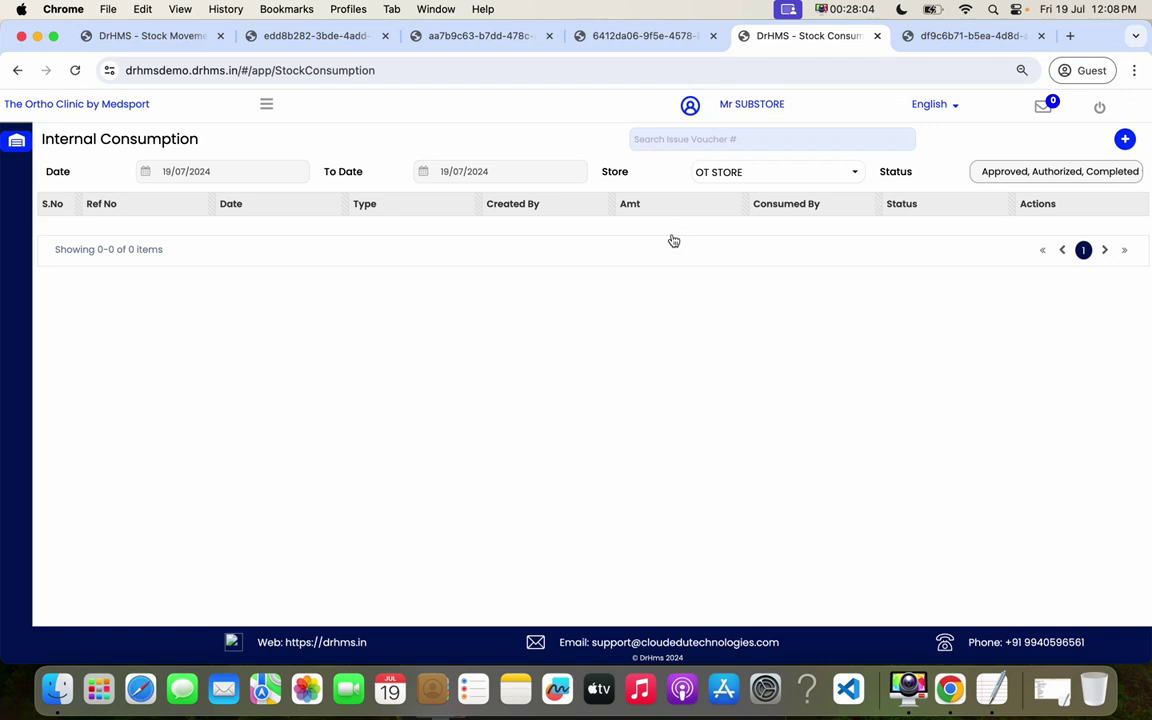
- Start a new internal consumption entry and try, then clear, a 'cal' item search in row 1
{"action": "left_click", "coordinate": [686, 145]}
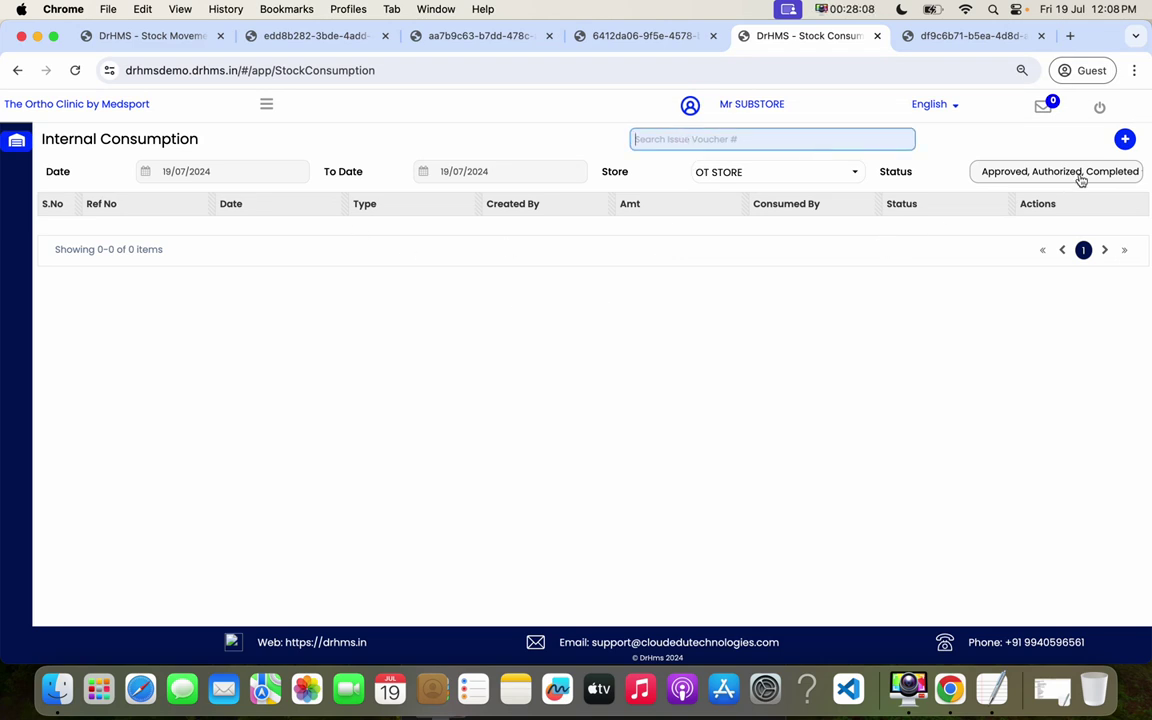
{"action": "left_click", "coordinate": [1125, 139]}
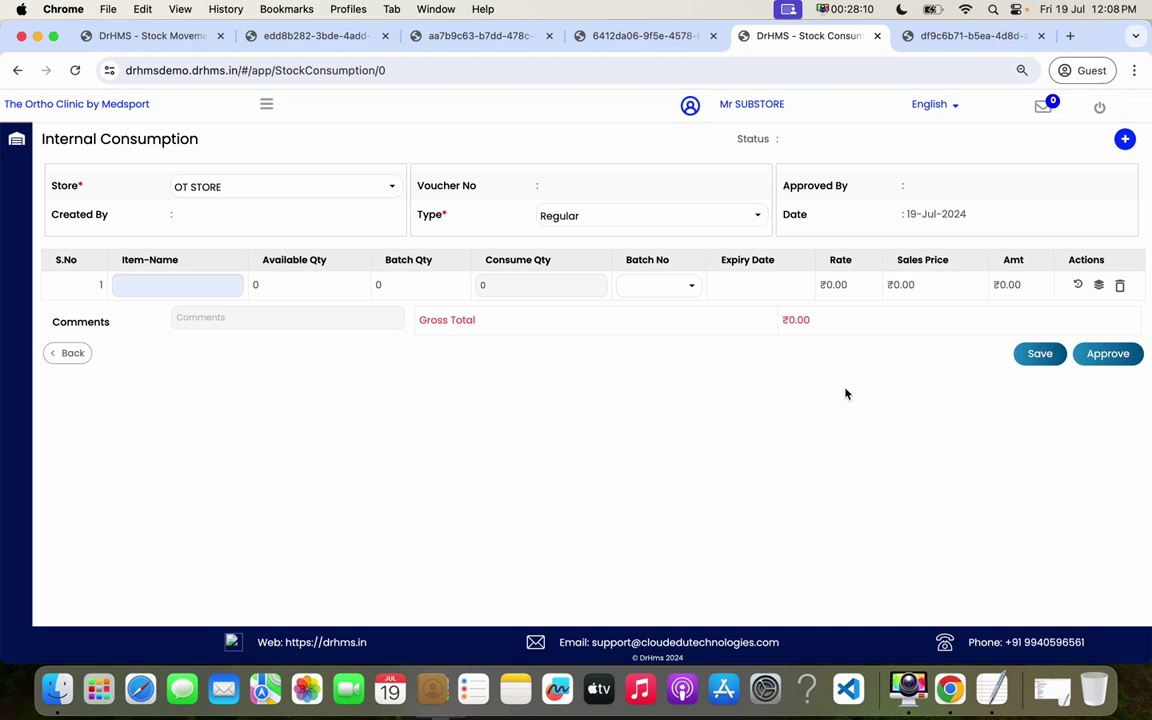
{"action": "left_click", "coordinate": [177, 285]}
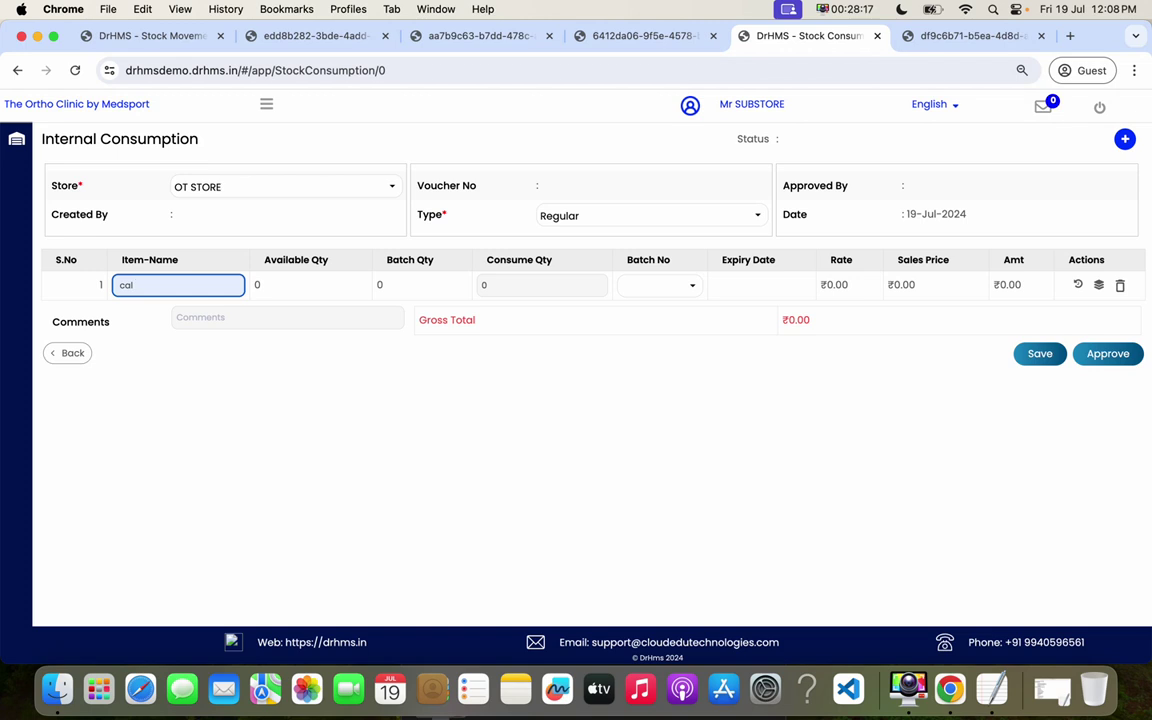
{"action": "key", "text": "BackSpace"}
{"action": "type", "text": "cal"}
{"action": "double_click", "coordinate": [159, 285]}
{"action": "key", "text": "BackSpace"}
{"action": "left_click", "coordinate": [472, 199]}
- Add HQ-STAR 200MG as the row 1 item and dismiss the Qty not Available warning
{"action": "left_click", "coordinate": [266, 104]}
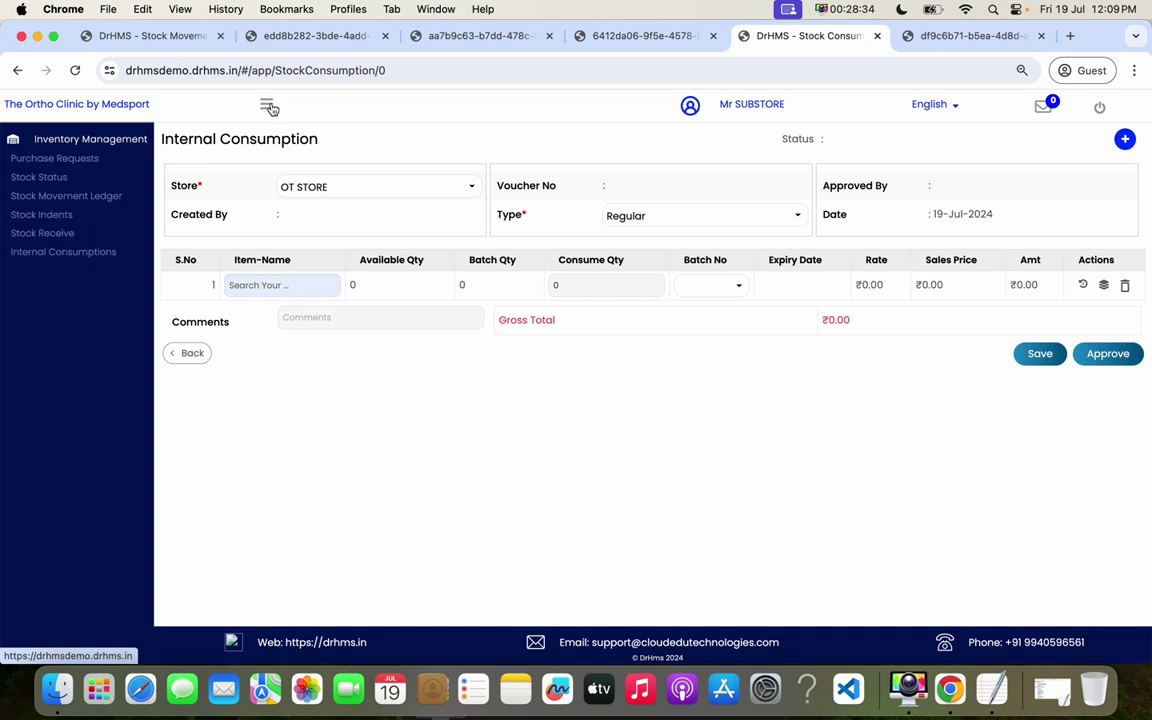
{"action": "left_click", "coordinate": [284, 284]}
{"action": "type", "text": "%%%"}
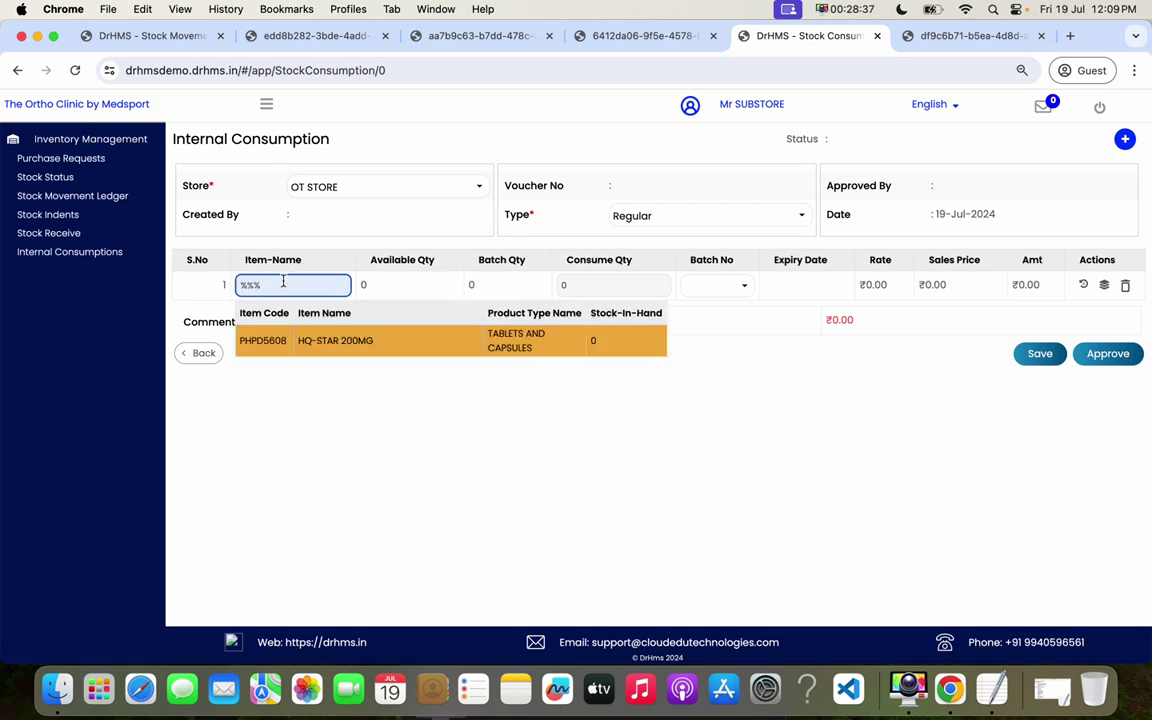
{"action": "left_click", "coordinate": [411, 342]}
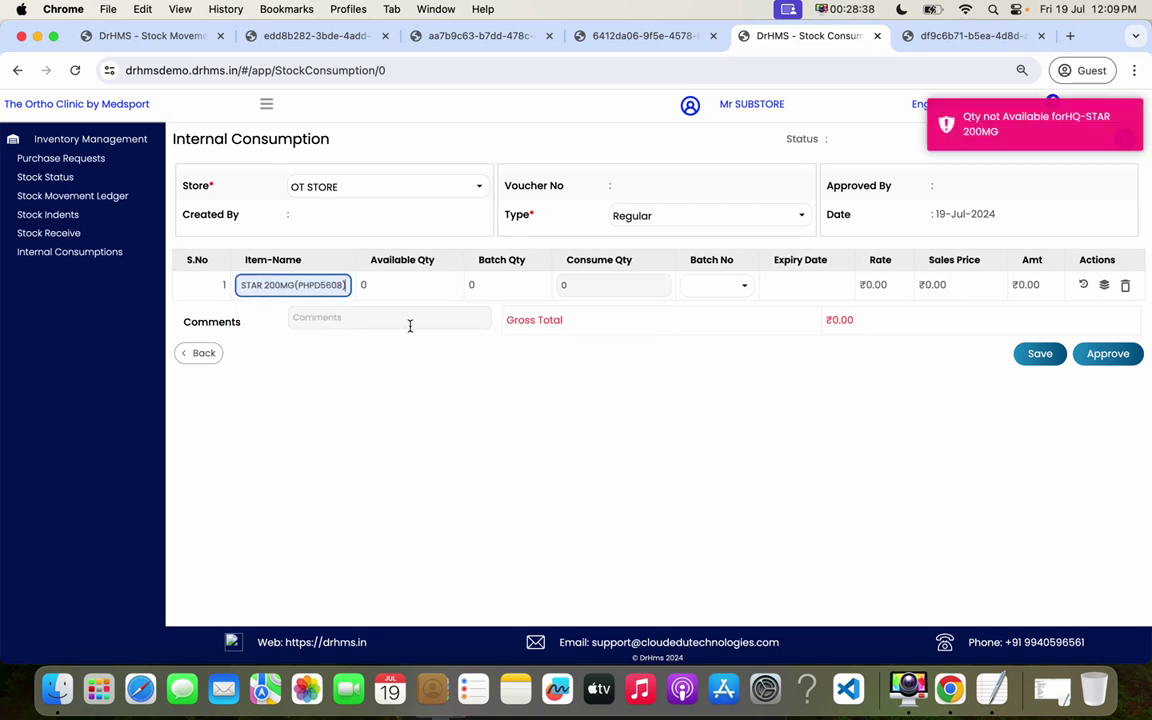
{"action": "left_click", "coordinate": [969, 152]}
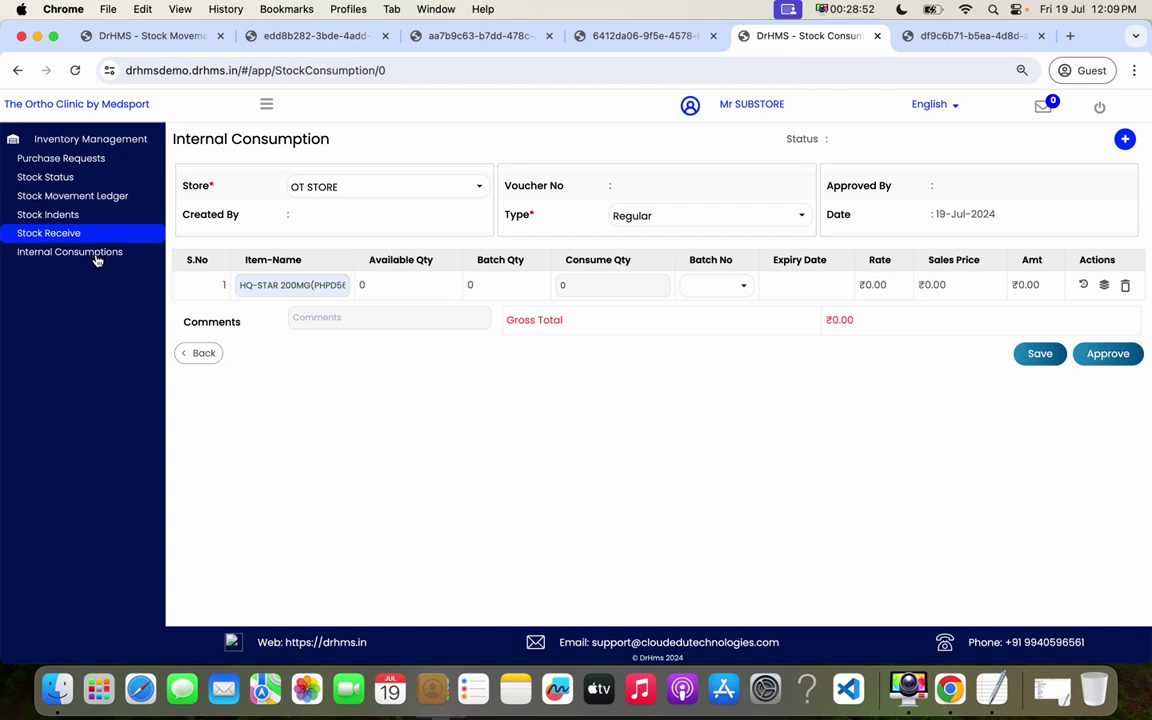
- Start a new purchase request with PHARMACY1 as the destination store
{"action": "left_click", "coordinate": [74, 158]}
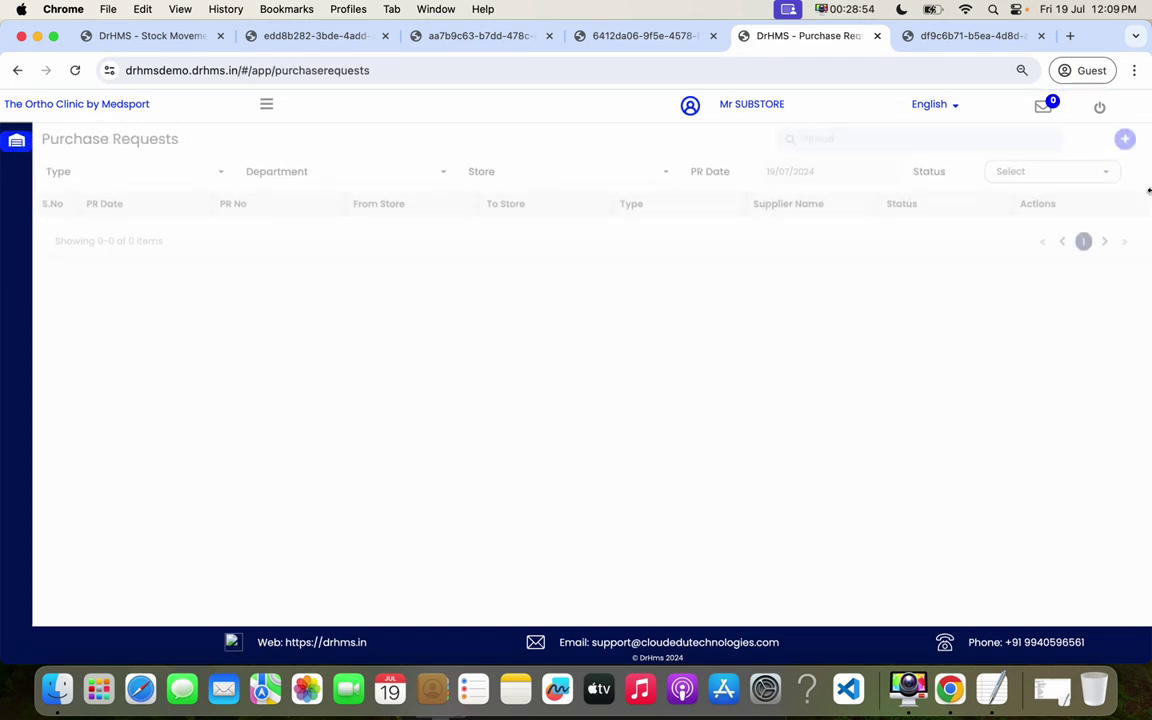
{"action": "left_click", "coordinate": [1125, 141]}
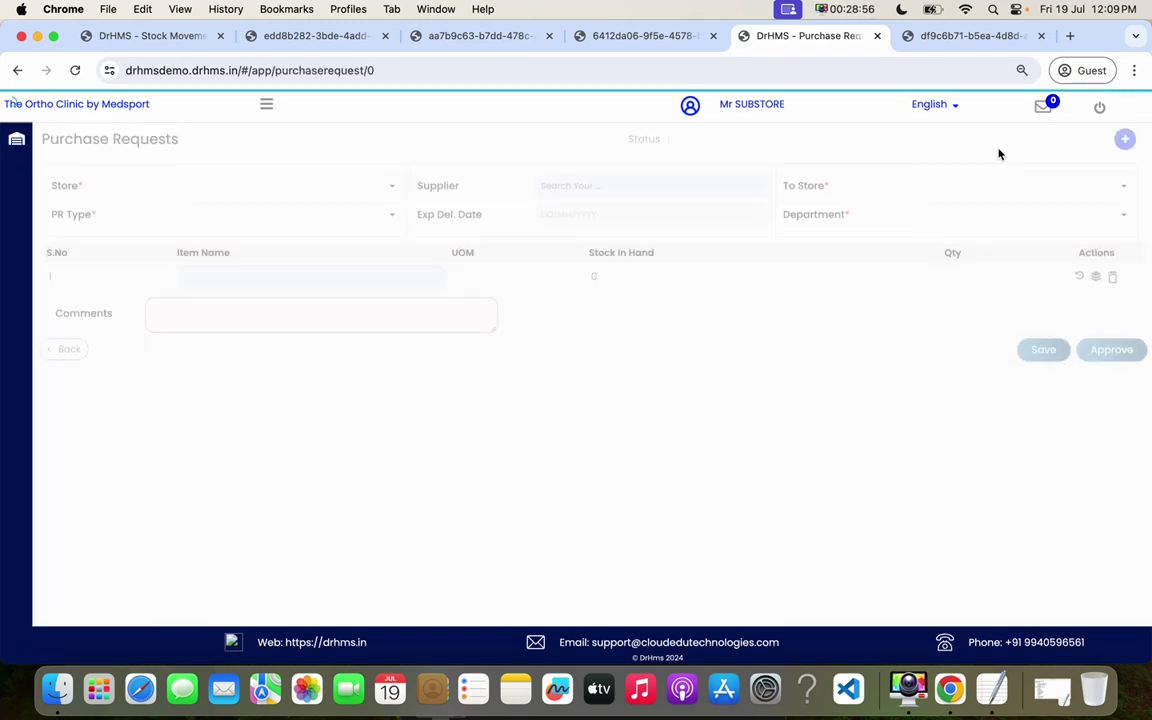
{"action": "left_click", "coordinate": [255, 283]}
{"action": "type", "text": "dolo"}
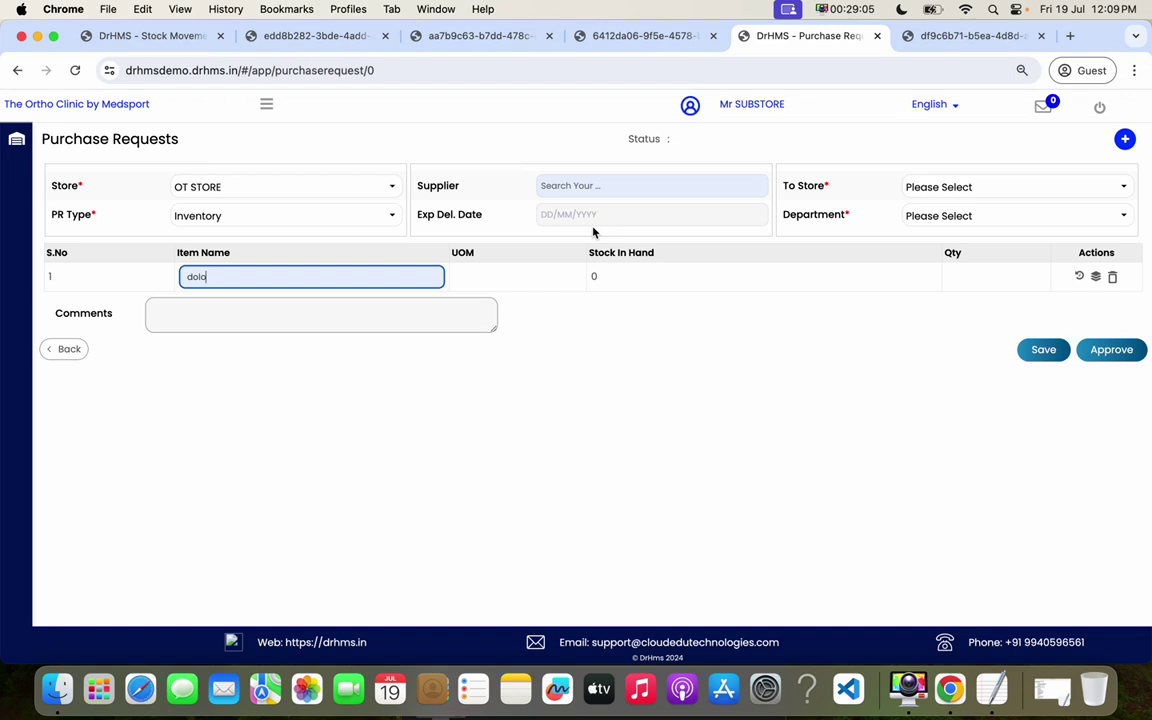
{"action": "left_click", "coordinate": [1008, 192]}
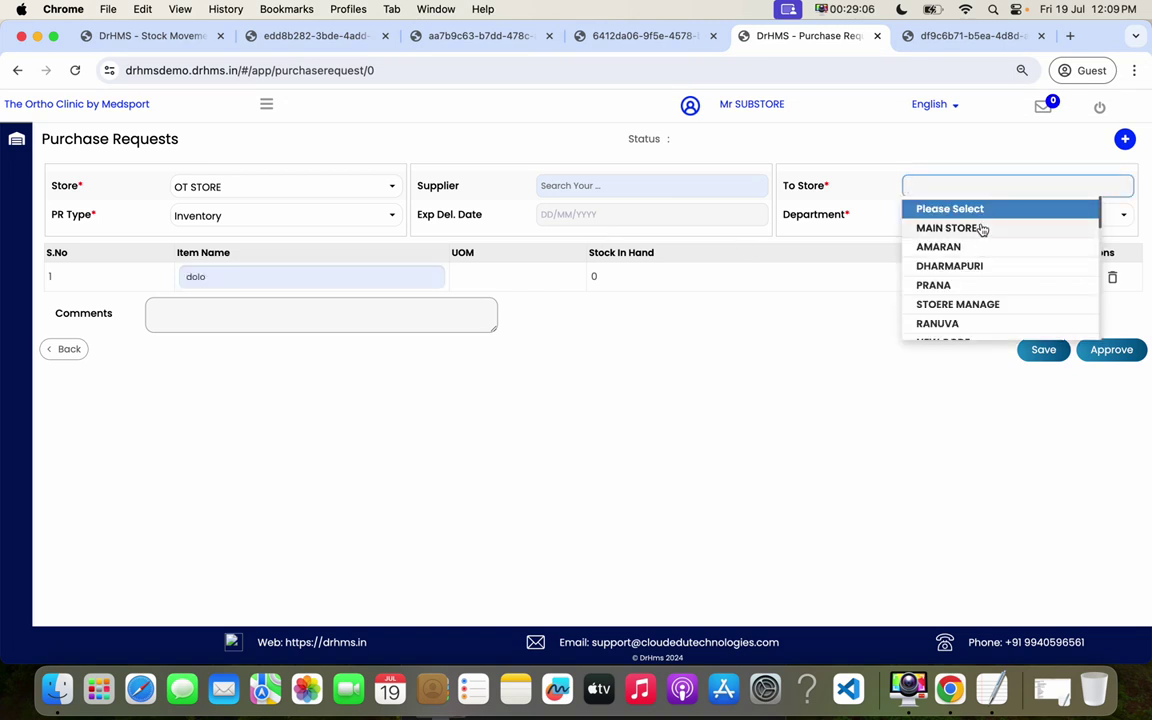
{"action": "key", "text": "Down"}
{"action": "key", "text": "Down"}
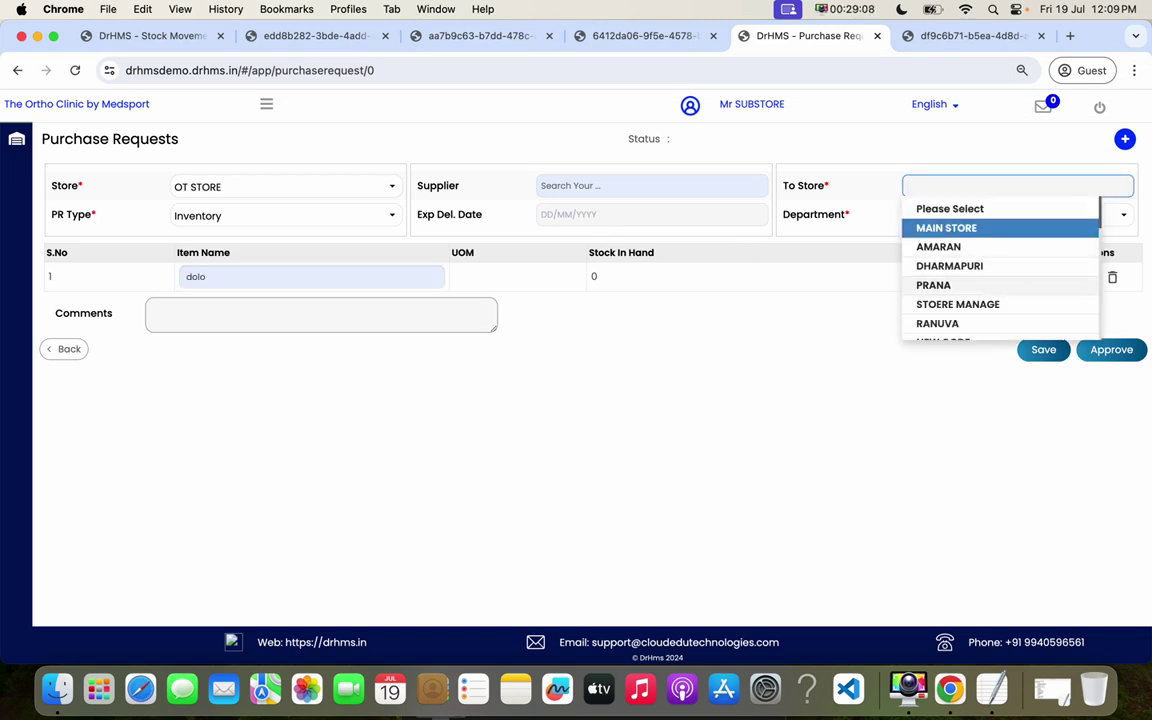
{"action": "key", "text": "Down"}
{"action": "key", "text": "Down"}
{"action": "key", "text": "Down"}
{"action": "key", "text": "Down"}
{"action": "key", "text": "Down"}
{"action": "key", "text": "Down"}
{"action": "key", "text": "Down"}
{"action": "key", "text": "Down"}
{"action": "key", "text": "Down"}
{"action": "key", "text": "Down"}
{"action": "key", "text": "Down"}
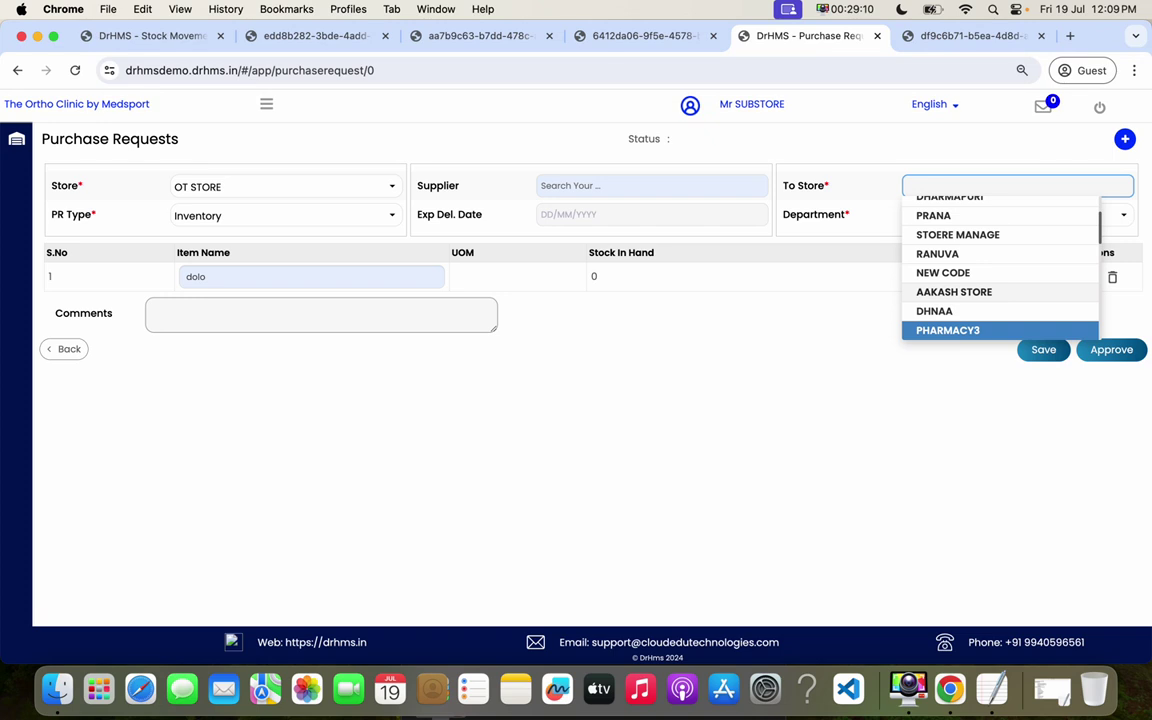
{"action": "left_click", "coordinate": [958, 310]}
- Add HQ-STAR 200MG to the purchase request's item list
{"action": "left_click_drag", "start_coordinate": [301, 283], "coordinate": [80, 286]}
{"action": "type", "text": "dol"}
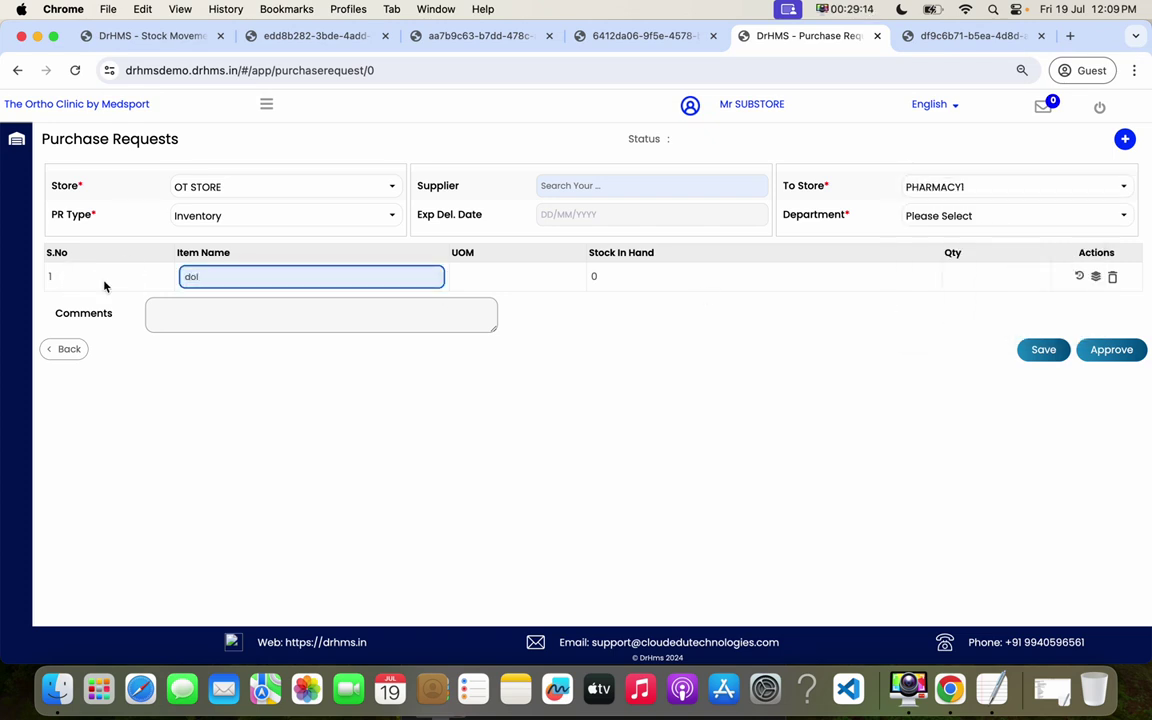
{"action": "left_click_drag", "start_coordinate": [241, 282], "coordinate": [190, 276]}
{"action": "type", "text": "%%%"}
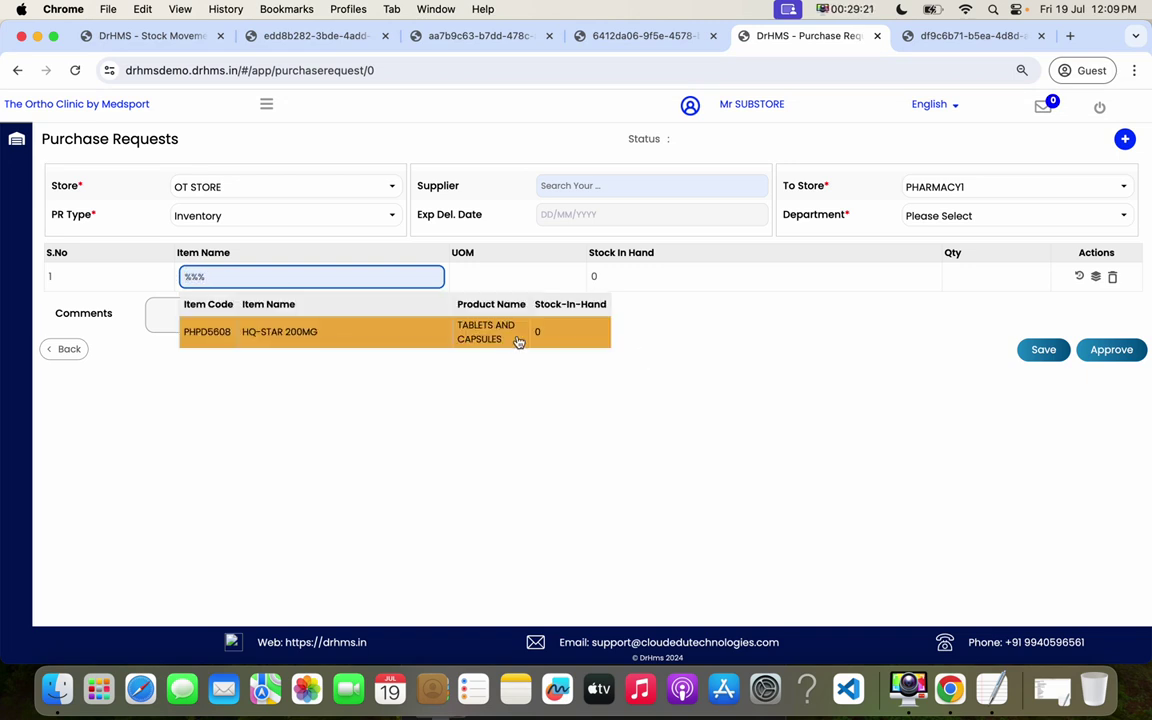
{"action": "left_click", "coordinate": [519, 342]}
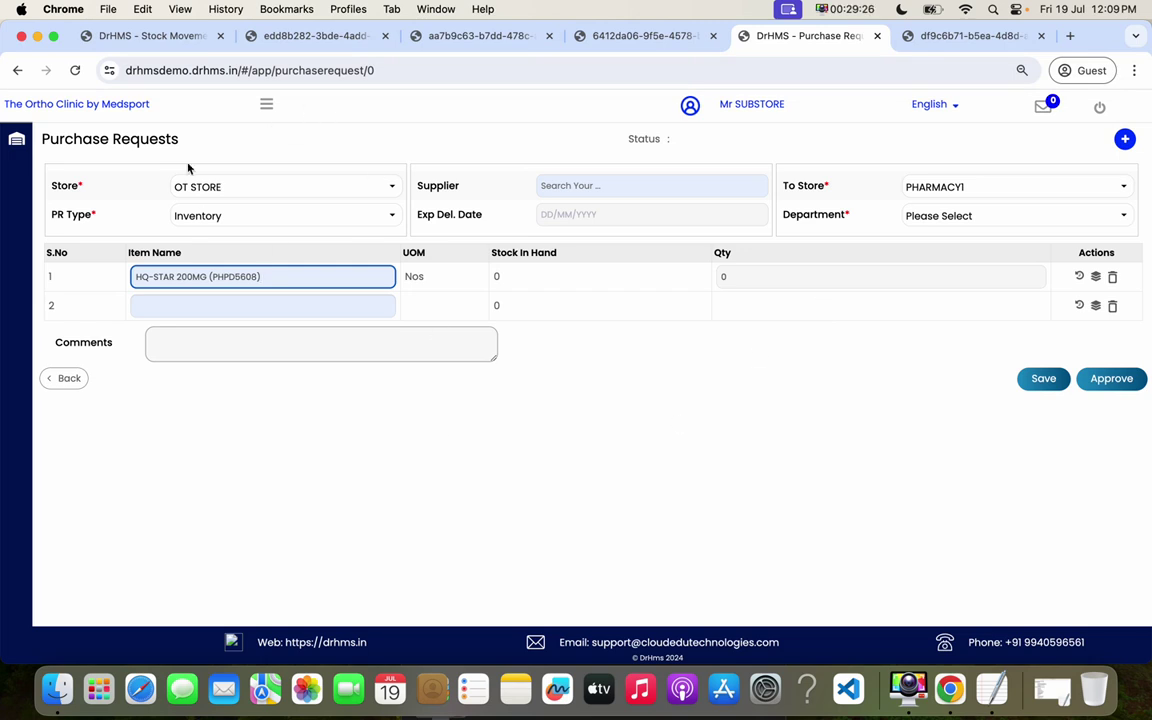
- Return to the Stock Movement Ledger and skim the TextEdit training outline before minimizing it
{"action": "left_click", "coordinate": [157, 36]}
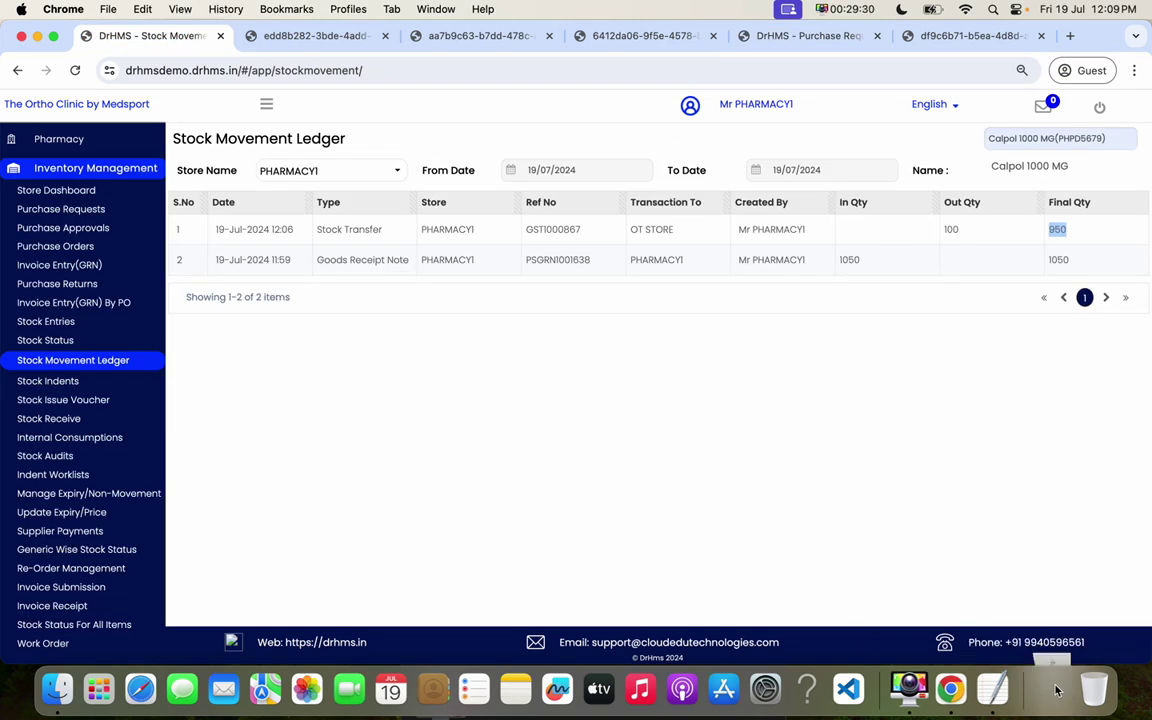
{"action": "left_click", "coordinate": [1033, 683]}
{"action": "left_click", "coordinate": [172, 519]}
{"action": "left_click_drag", "start_coordinate": [92, 447], "coordinate": [229, 430]}
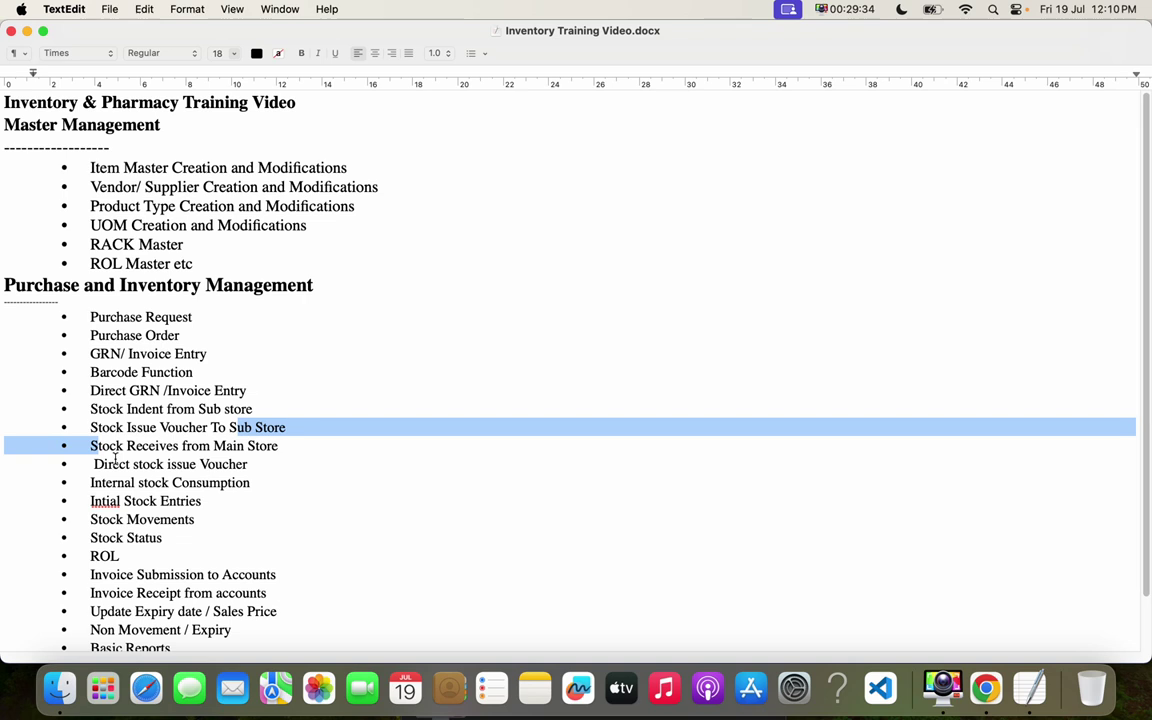
{"action": "left_click", "coordinate": [117, 462]}
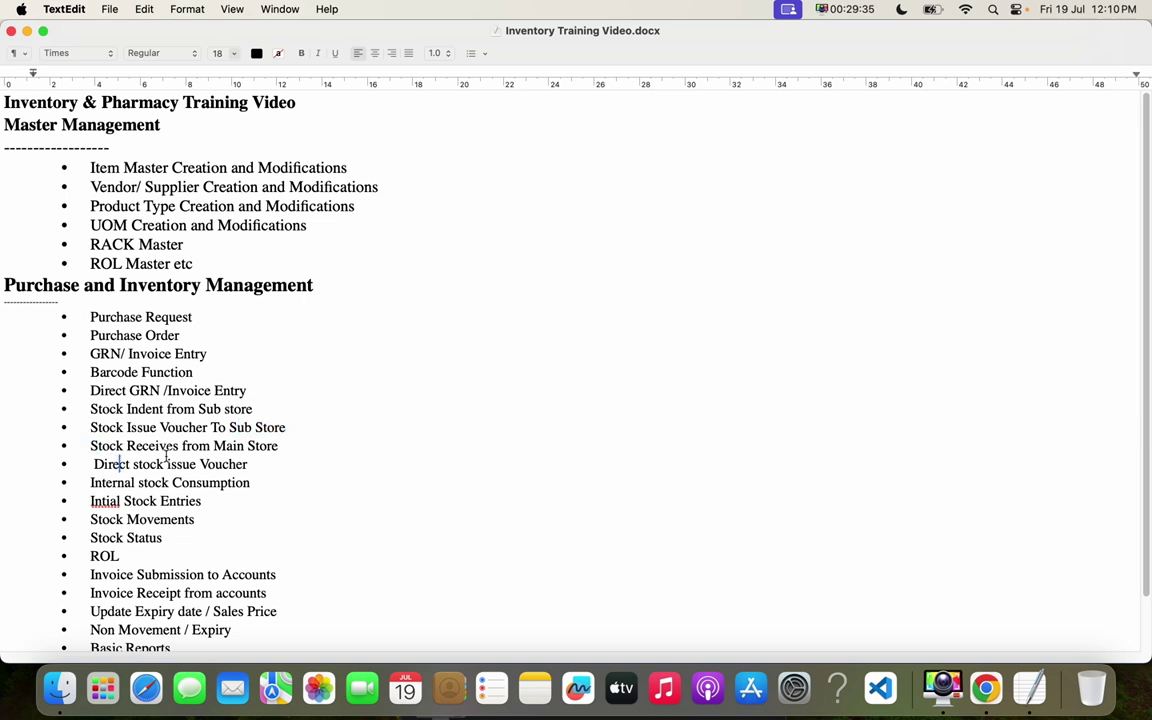
{"action": "left_click", "coordinate": [27, 31]}
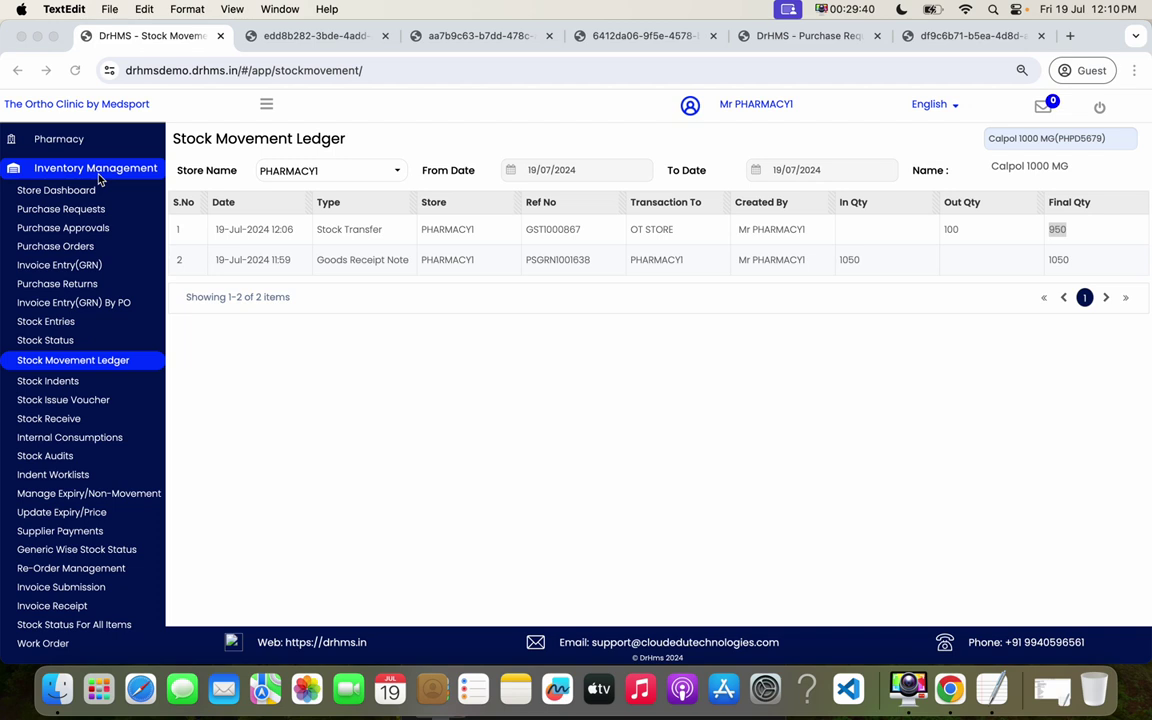
- Start a new Stock Issue Voucher with OT STORE as the destination store
{"action": "left_click", "coordinate": [83, 400]}
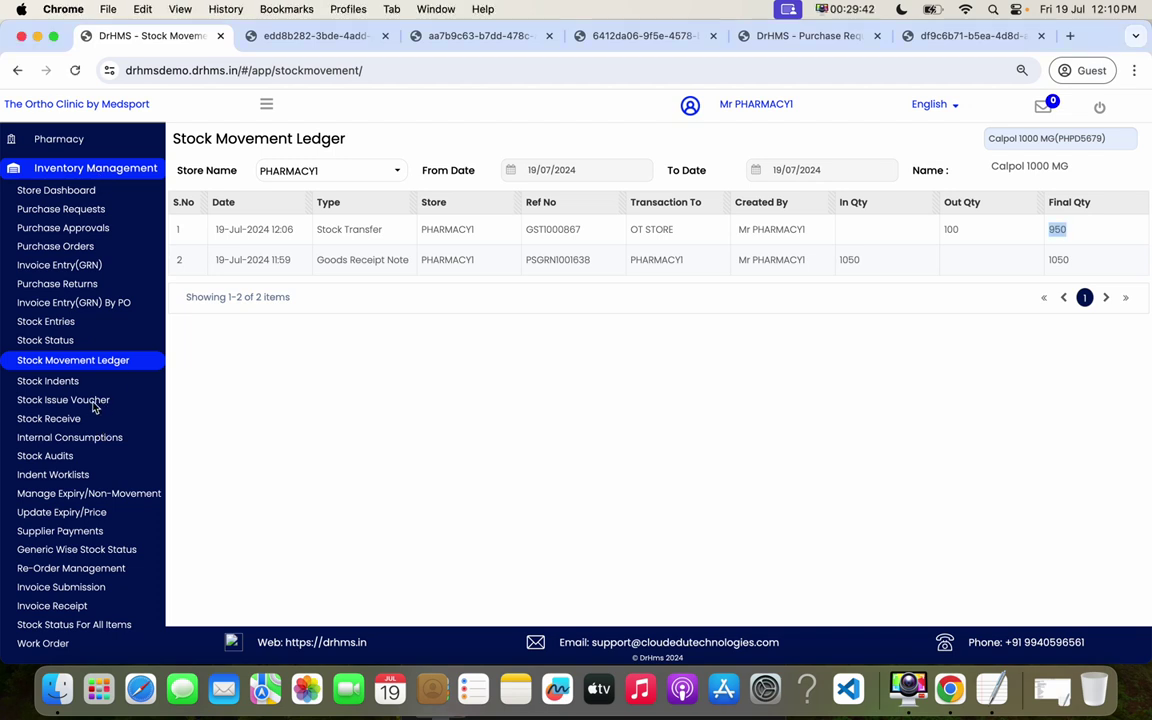
{"action": "left_click", "coordinate": [83, 400]}
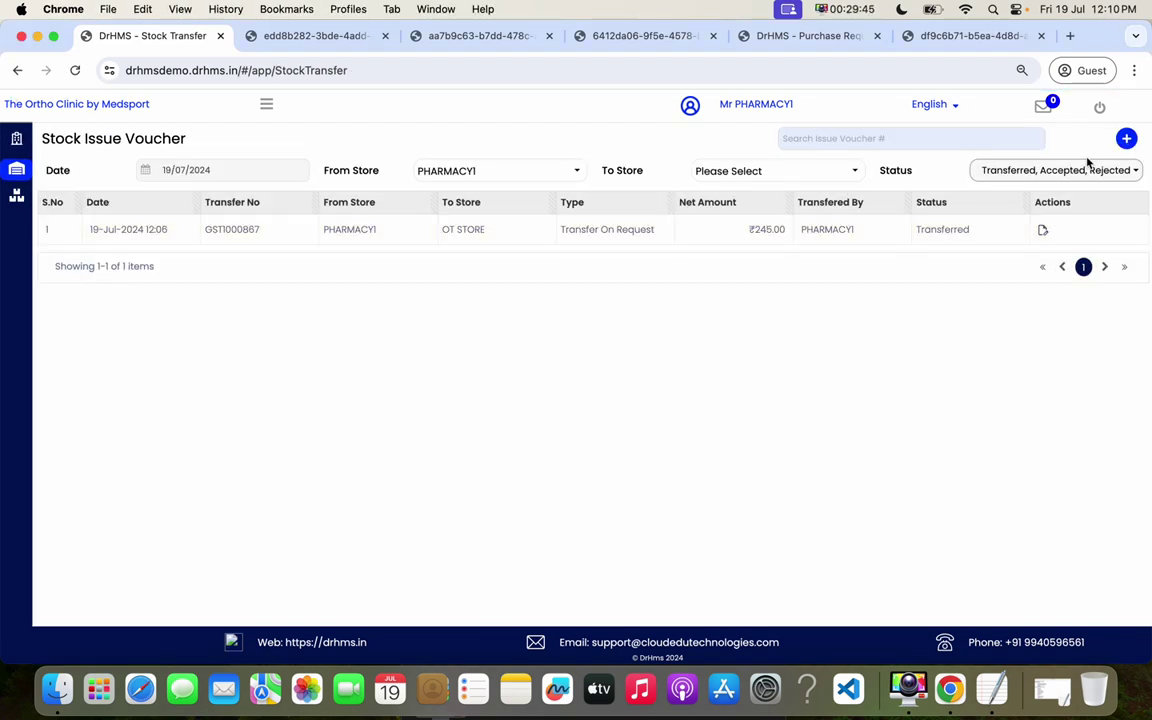
{"action": "left_click", "coordinate": [1126, 140]}
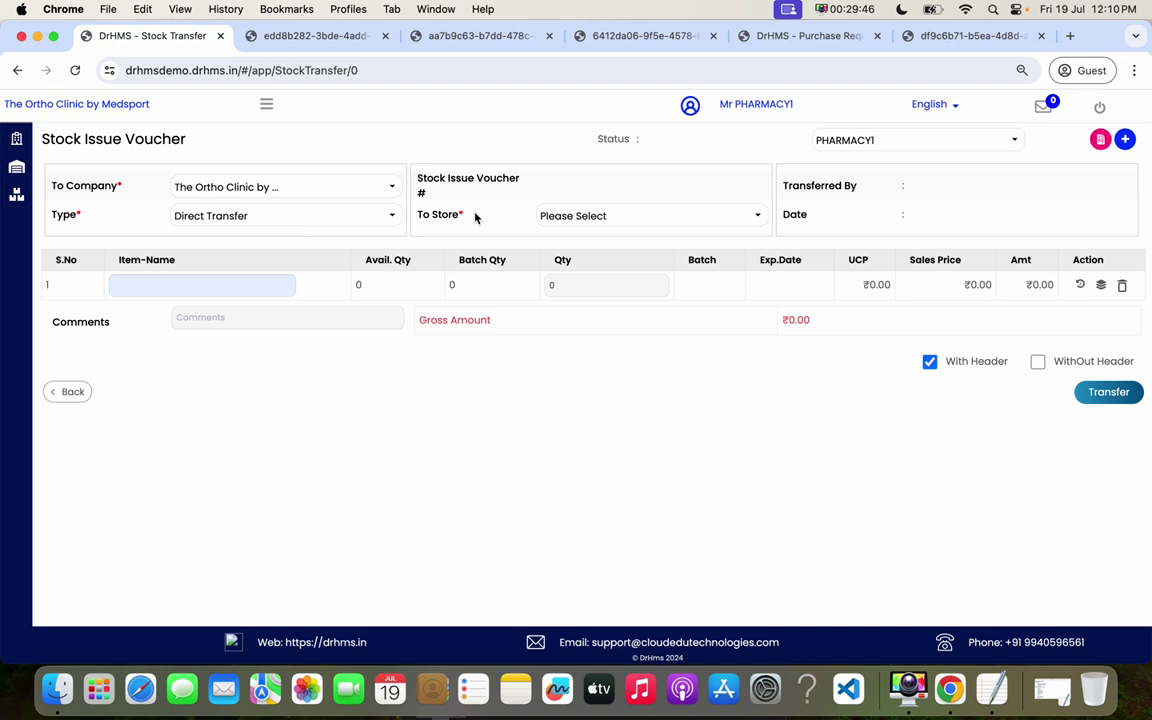
{"action": "left_click", "coordinate": [705, 214]}
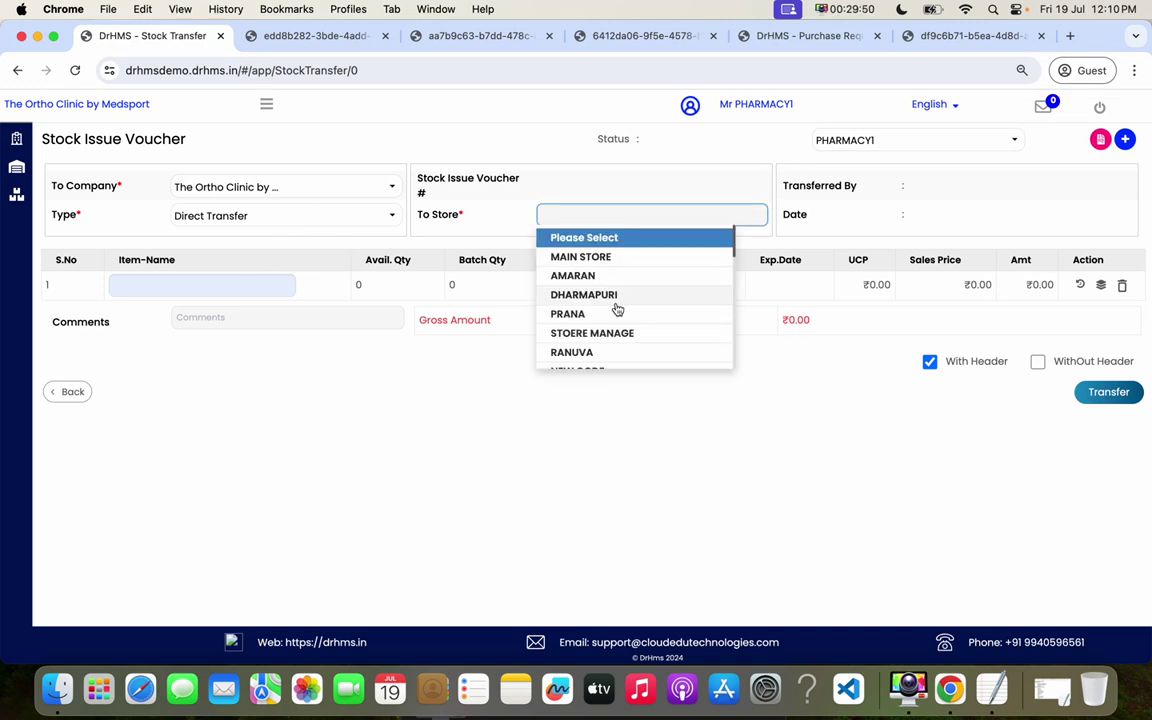
{"action": "type", "text": "ot"}
{"action": "left_click", "coordinate": [580, 236]}
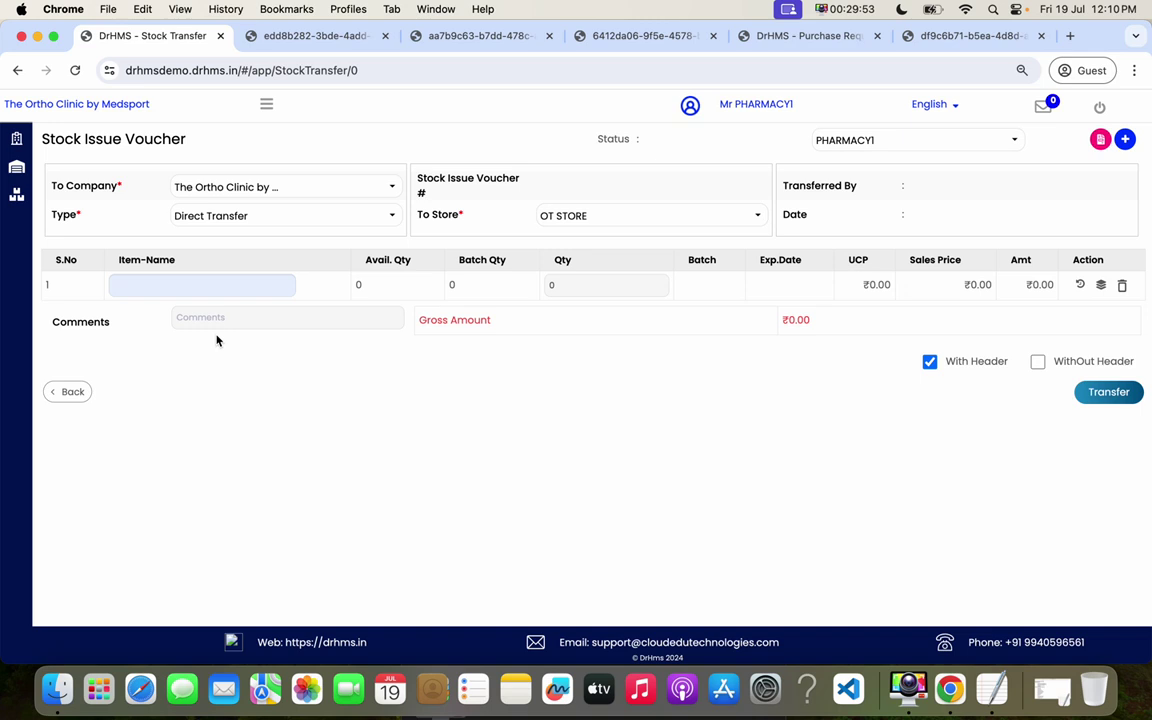
- Add 10 Calpol 1000 MG to the voucher and confirm the transfer
{"action": "left_click", "coordinate": [181, 291]}
{"action": "type", "text": "co"}
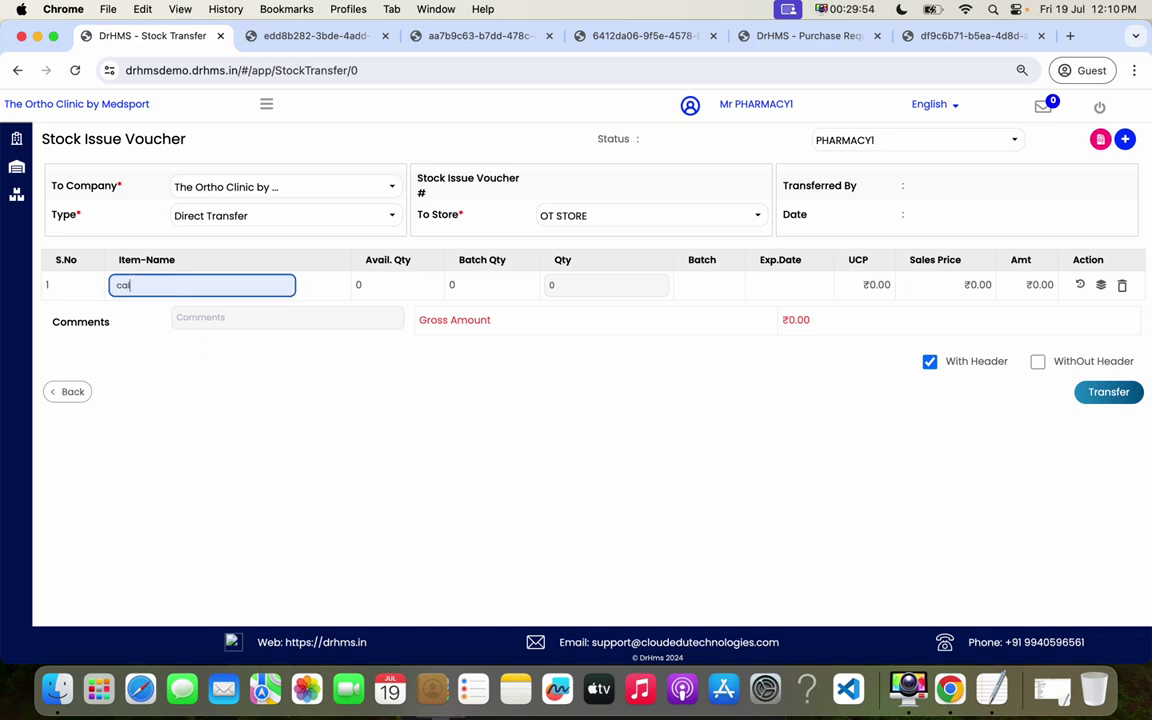
{"action": "type", "text": "po"}
{"action": "left_click", "coordinate": [316, 357]}
{"action": "left_click", "coordinate": [562, 285]}
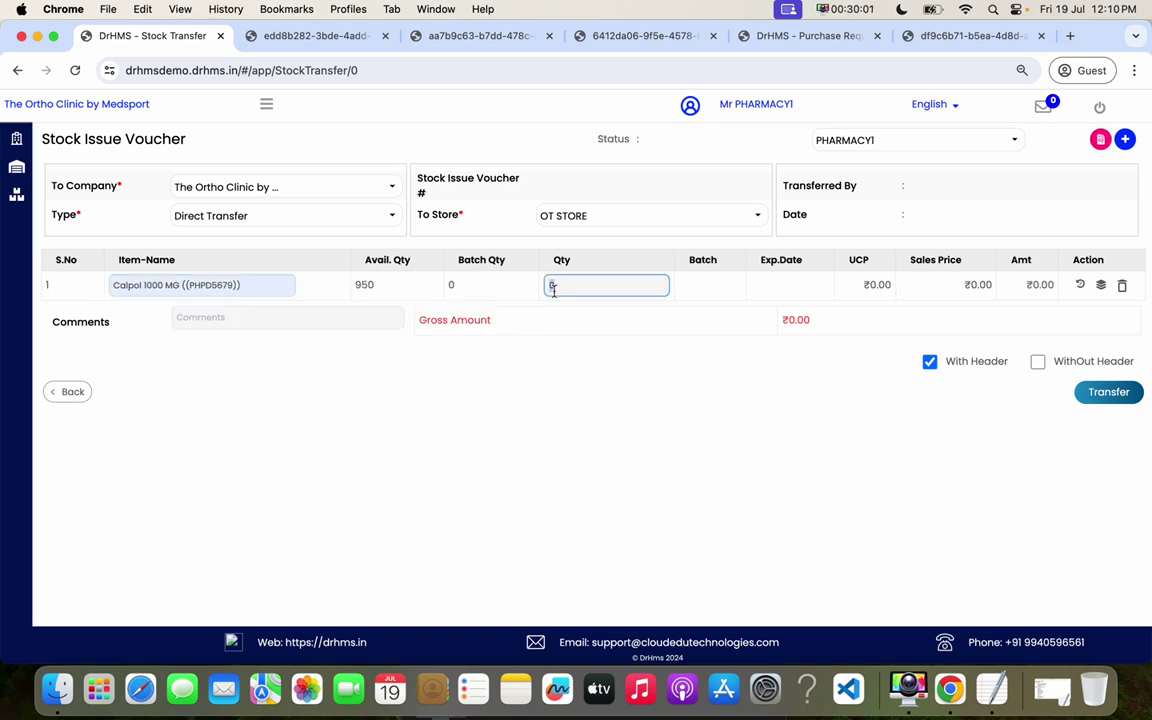
{"action": "key", "text": "Return"}
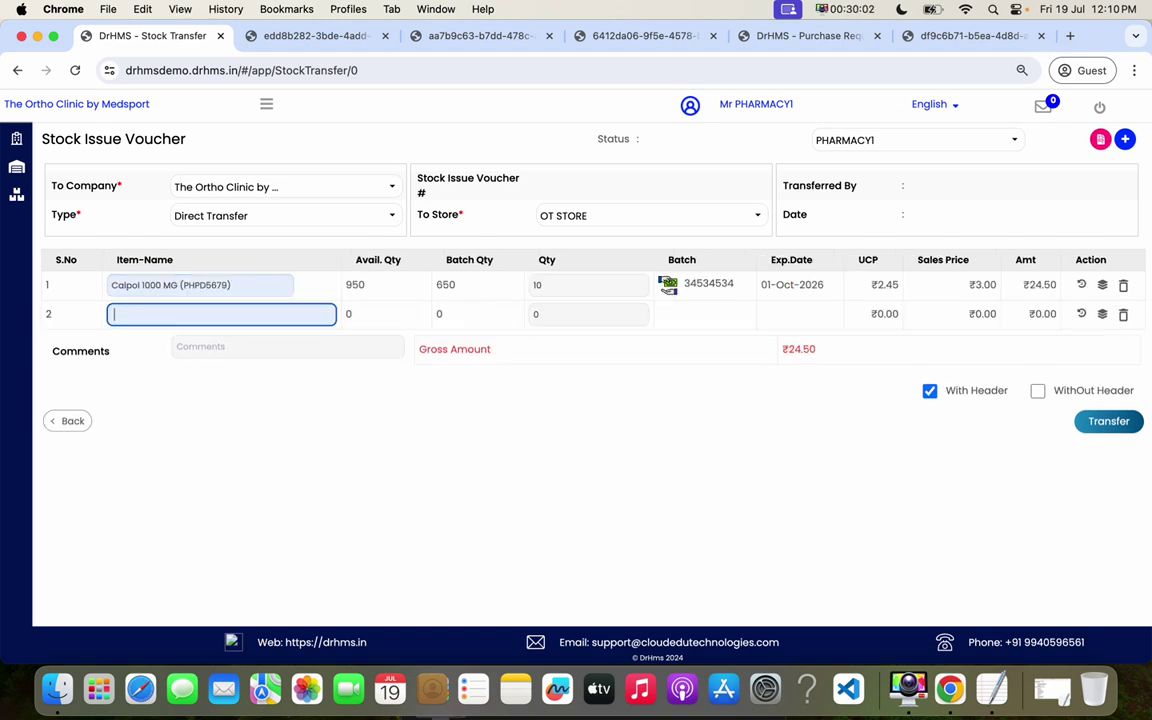
{"action": "left_click", "coordinate": [1106, 420]}
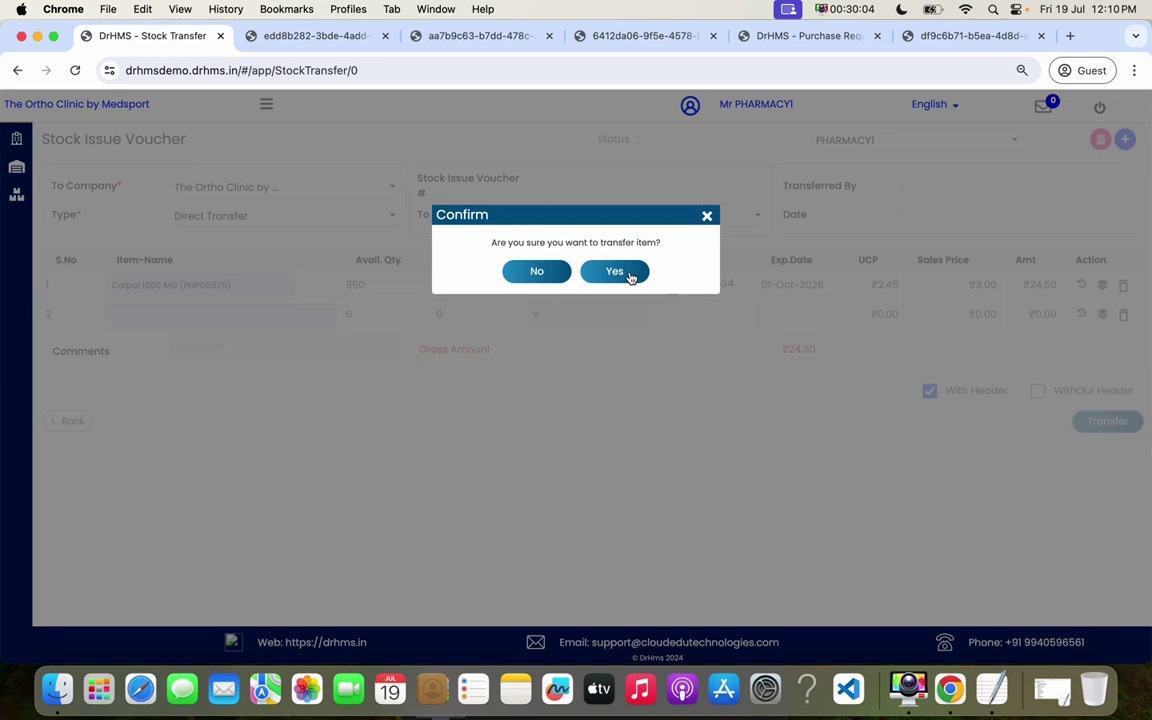
{"action": "left_click", "coordinate": [630, 272]}
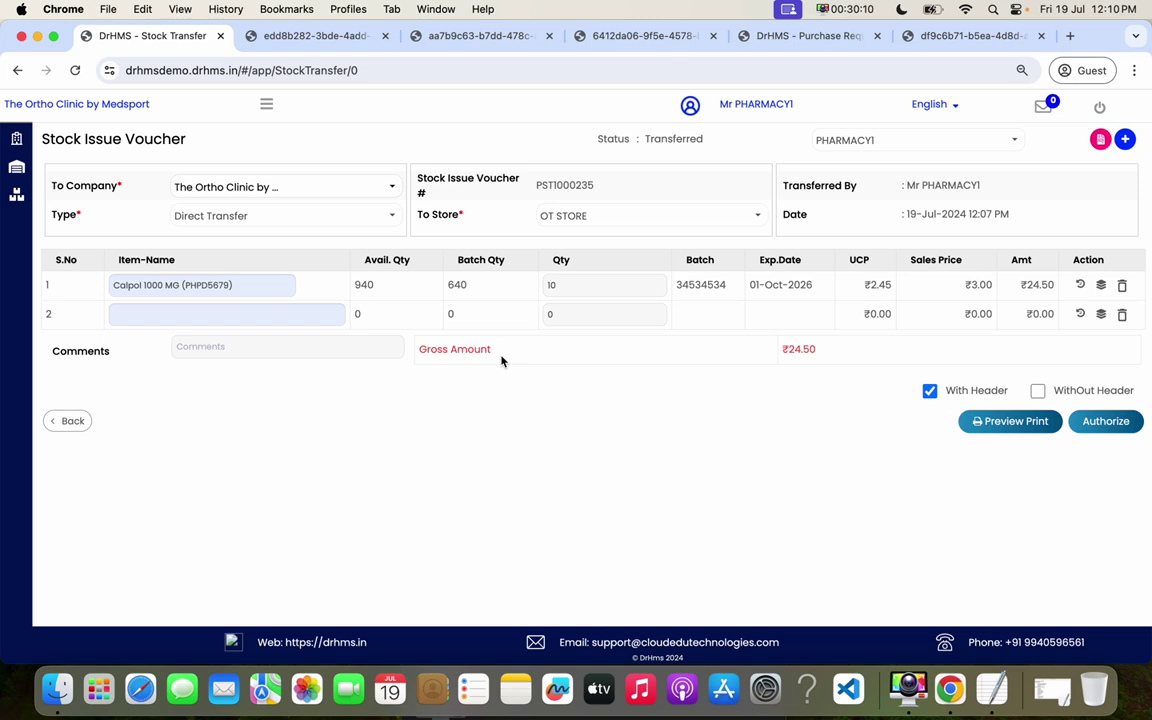
- Submit Sun Pharma invoice 45655665 for GRN PSGRN1001639 (DOLO 120 MG, ₹100.00) to accounts
{"action": "left_click", "coordinate": [267, 110]}
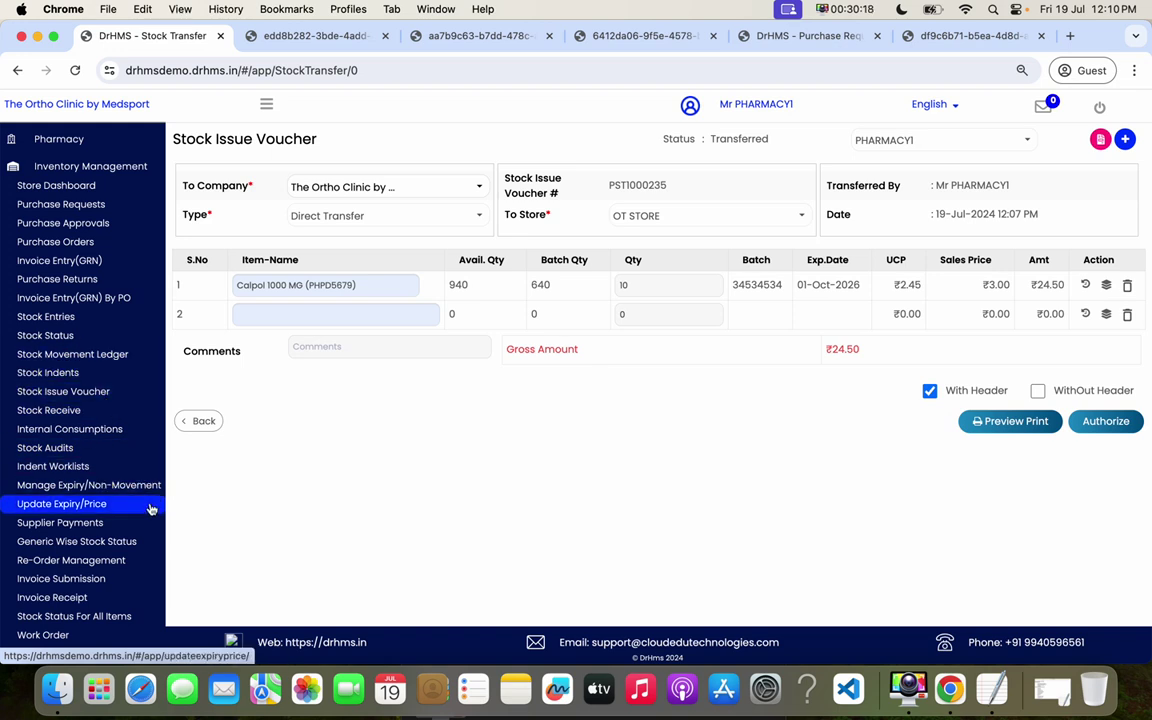
{"action": "left_click", "coordinate": [88, 587]}
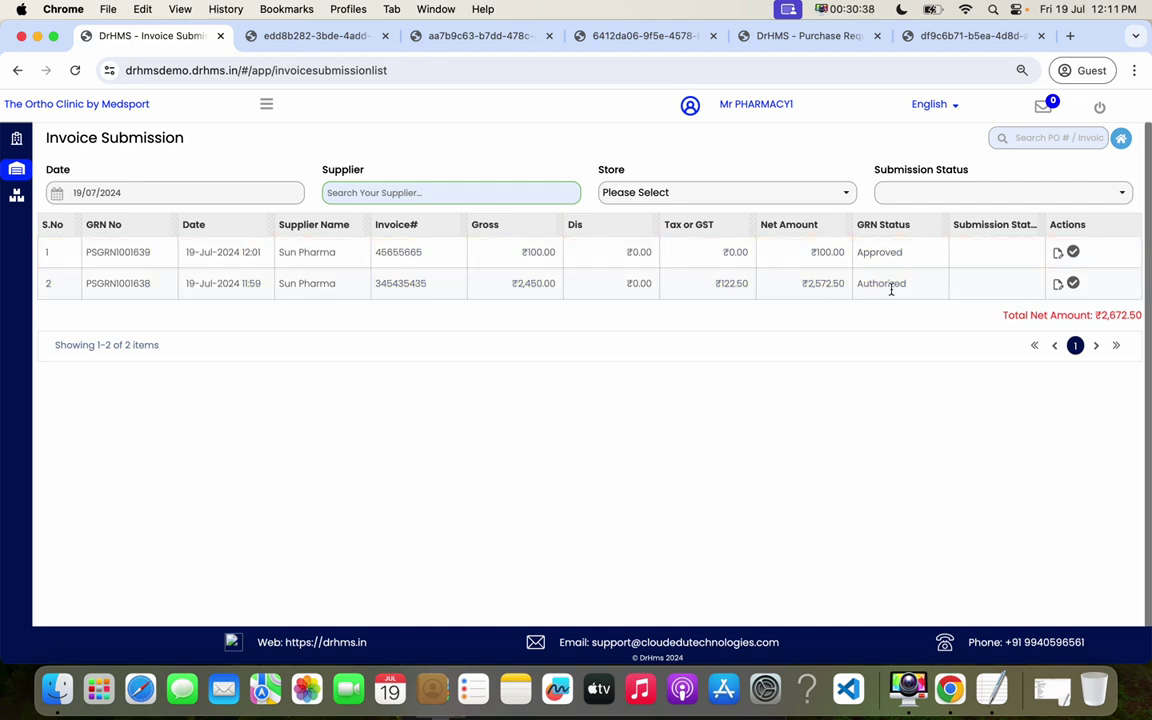
{"action": "left_click", "coordinate": [1059, 255]}
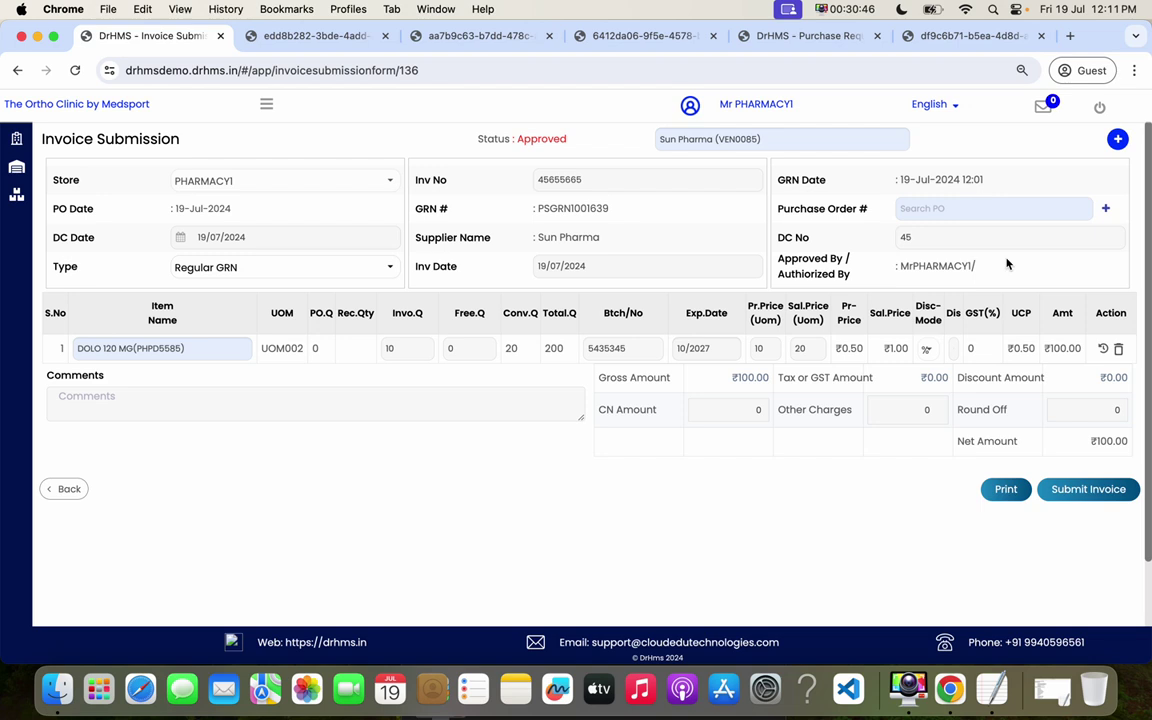
{"action": "left_click", "coordinate": [1112, 485]}
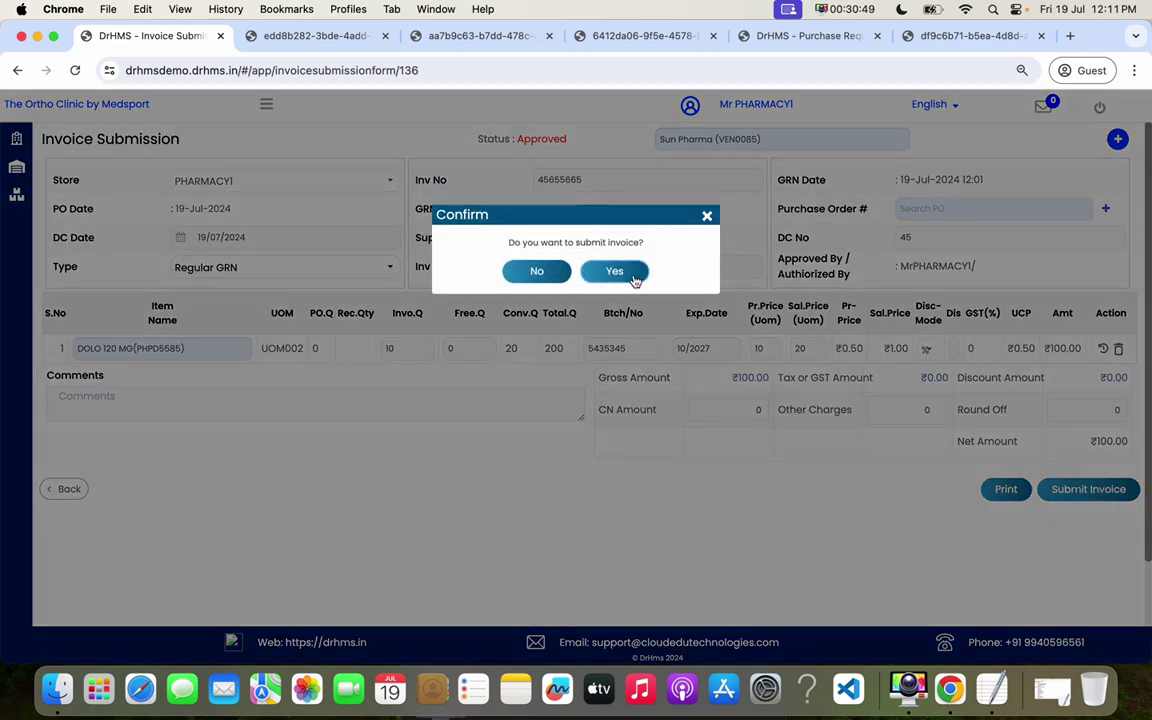
{"action": "left_click", "coordinate": [614, 271]}
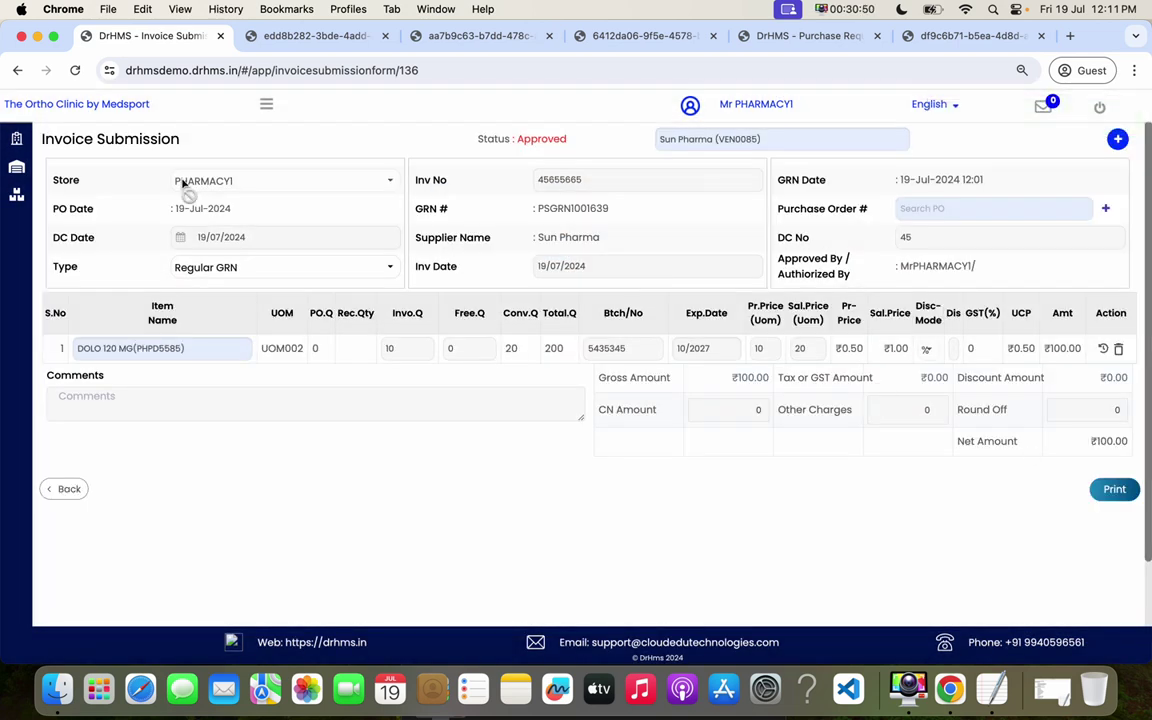
{"action": "left_click", "coordinate": [266, 103]}
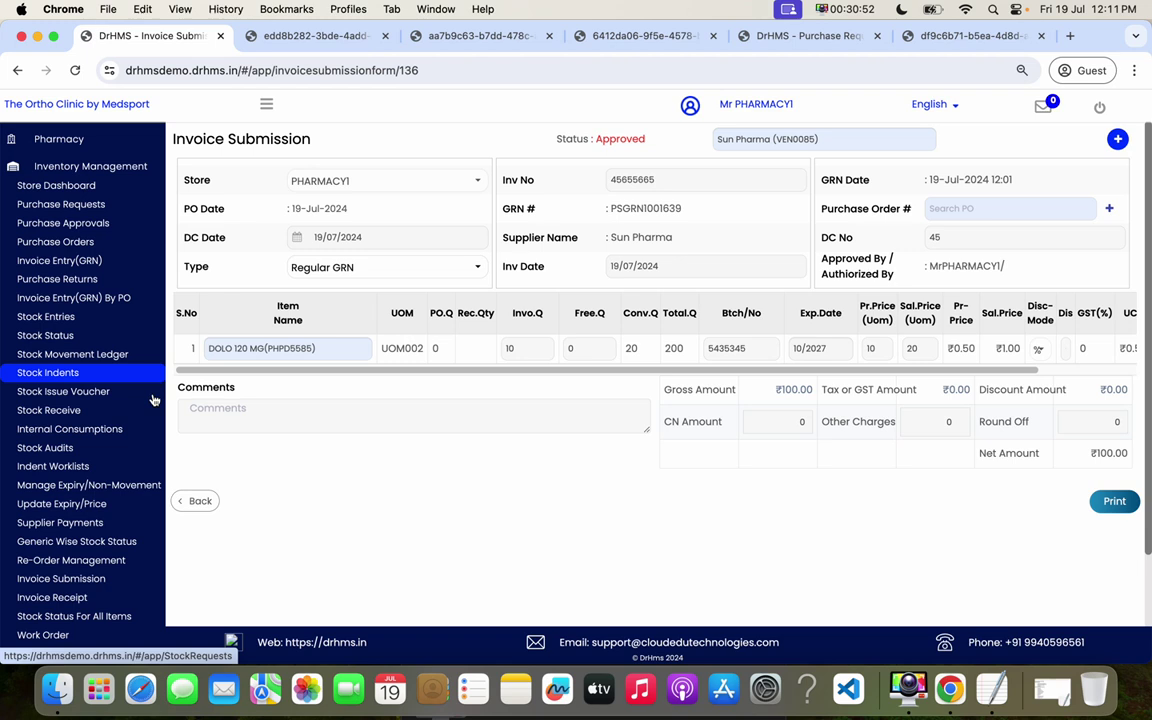
- Receive Sun Pharma's PSGRN1001639 invoice in Invoice Receipt and check its 19-Jul-2024 received date
{"action": "left_click", "coordinate": [88, 597]}
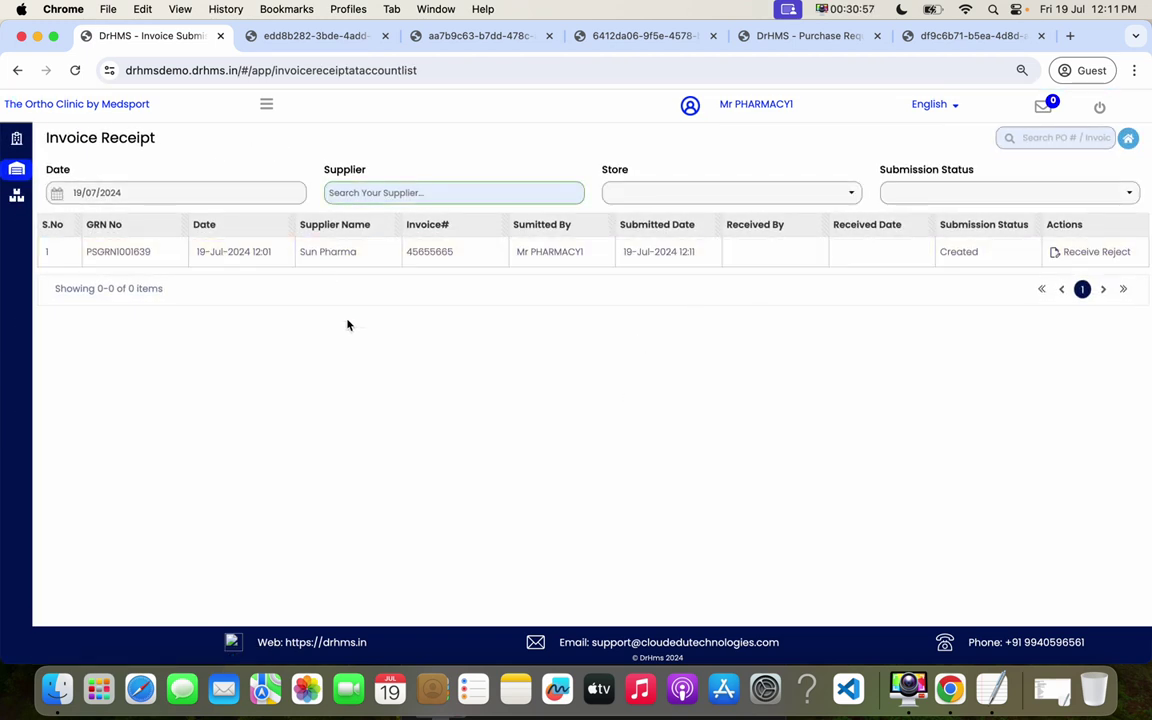
{"action": "left_click_drag", "start_coordinate": [243, 252], "coordinate": [648, 252]}
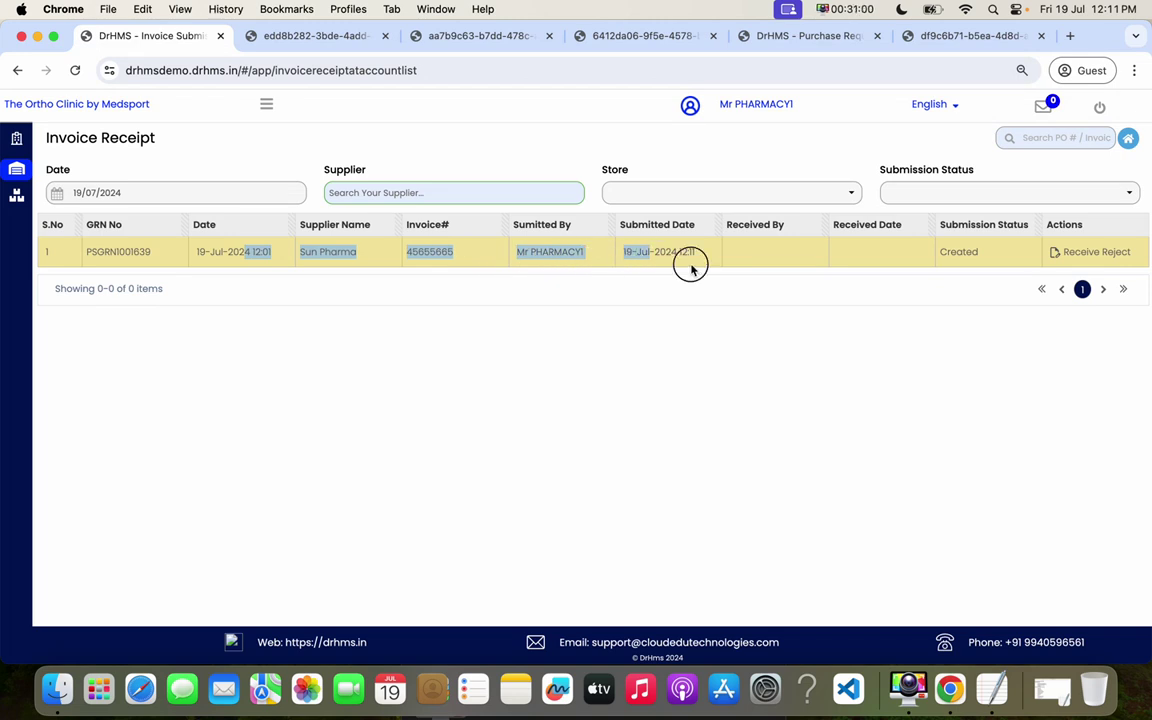
{"action": "left_click", "coordinate": [691, 265]}
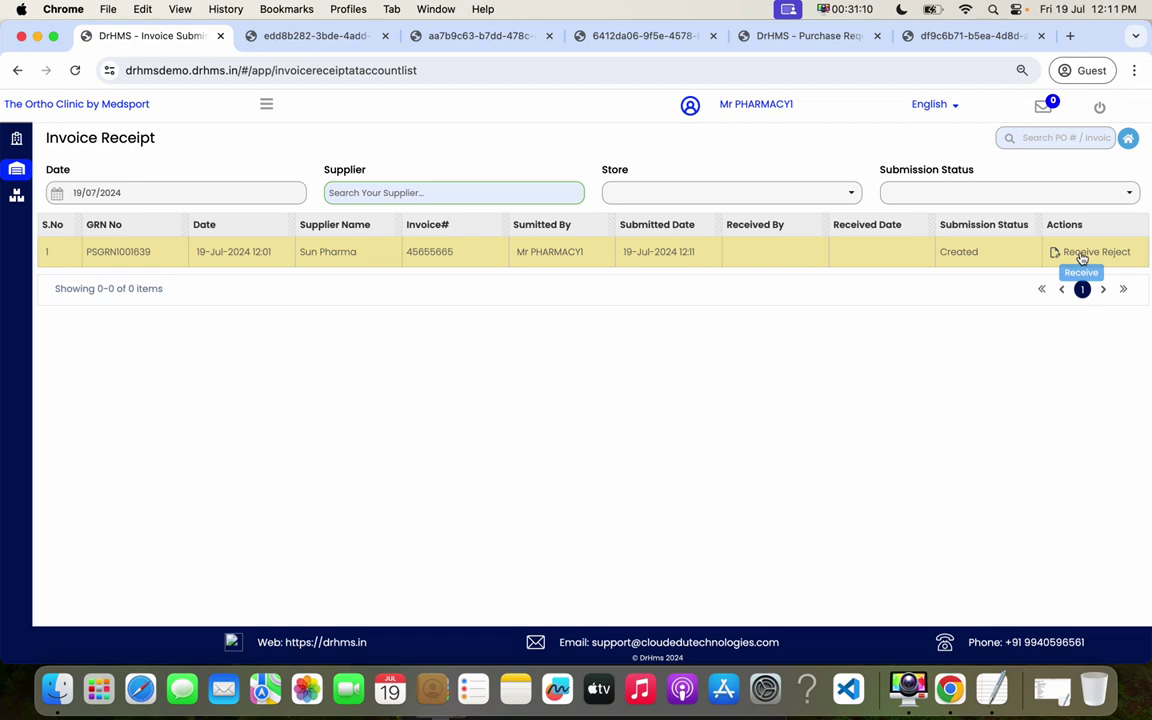
{"action": "left_click", "coordinate": [1080, 253]}
{"action": "left_click", "coordinate": [637, 277]}
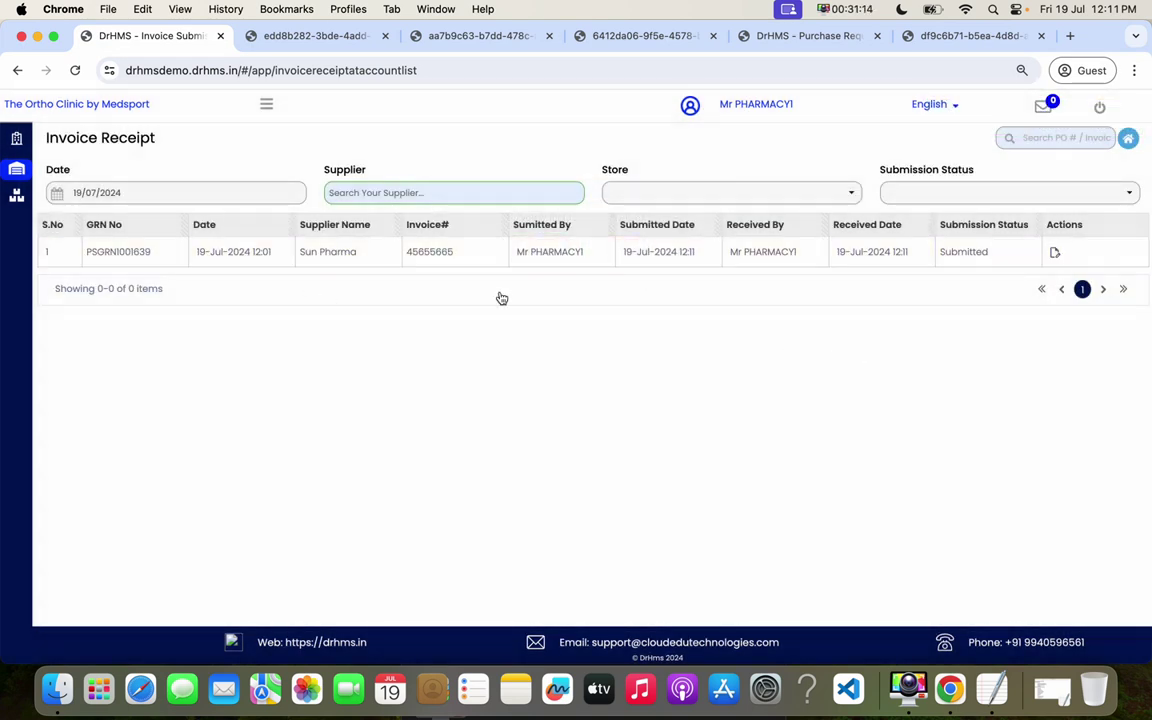
{"action": "left_click_drag", "start_coordinate": [697, 251], "coordinate": [623, 251]}
{"action": "left_click_drag", "start_coordinate": [838, 251], "coordinate": [895, 251]}
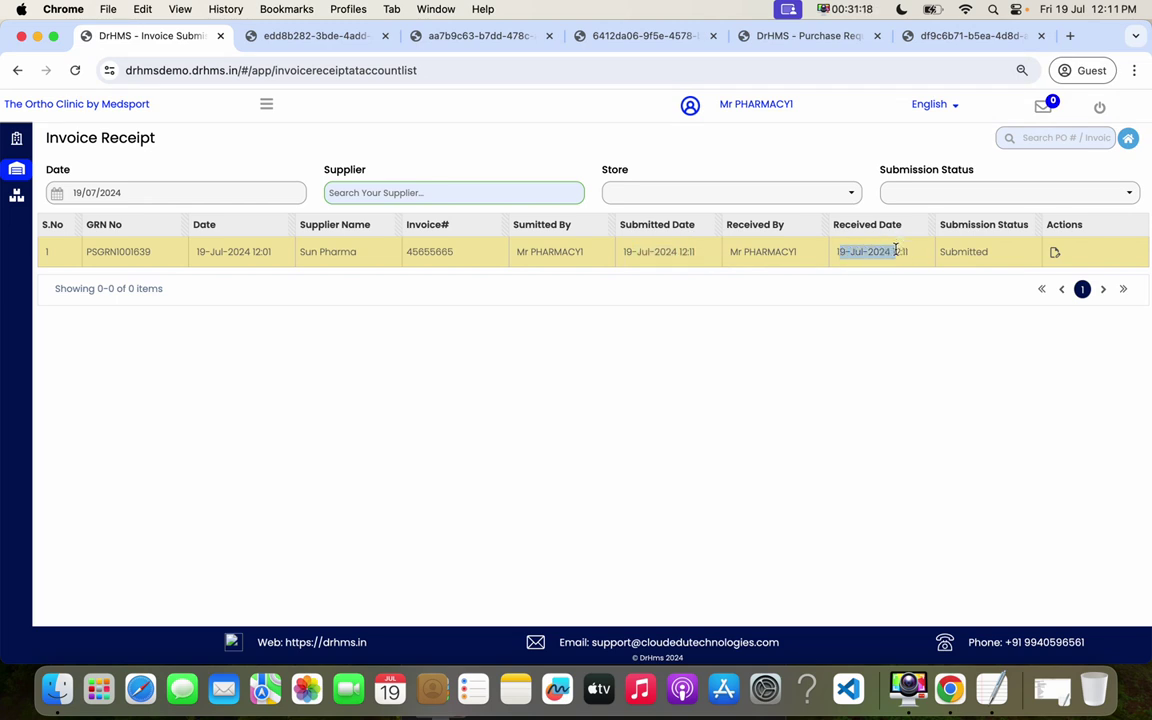
{"action": "left_click", "coordinate": [267, 110]}
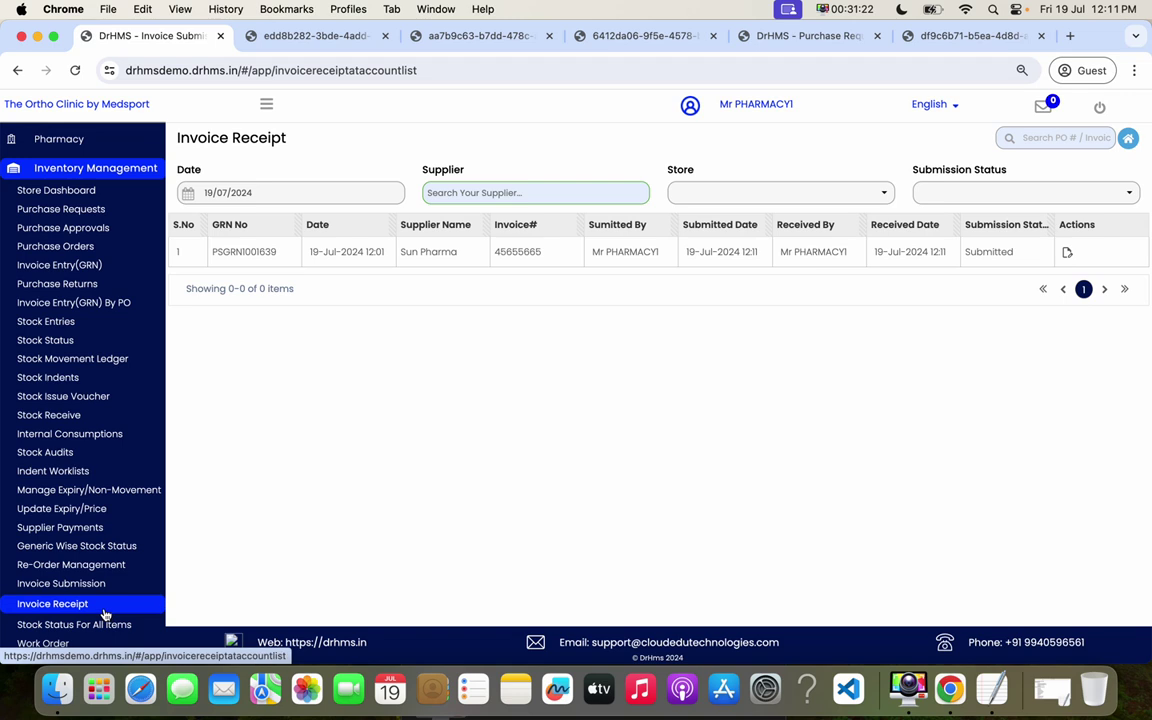
- Fetch the Non Movement report for 30/04/2024 to 01/06/2024
{"action": "left_click", "coordinate": [88, 490]}
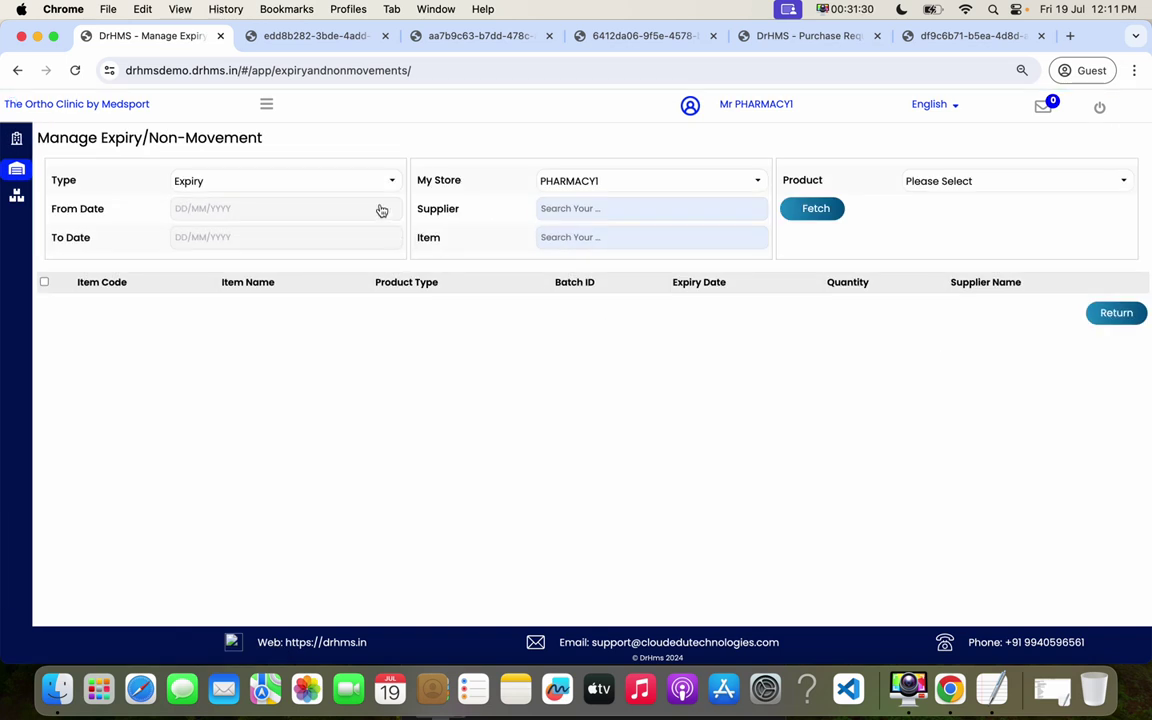
{"action": "left_click", "coordinate": [334, 180]}
{"action": "left_click", "coordinate": [265, 241]}
{"action": "left_click", "coordinate": [269, 212]}
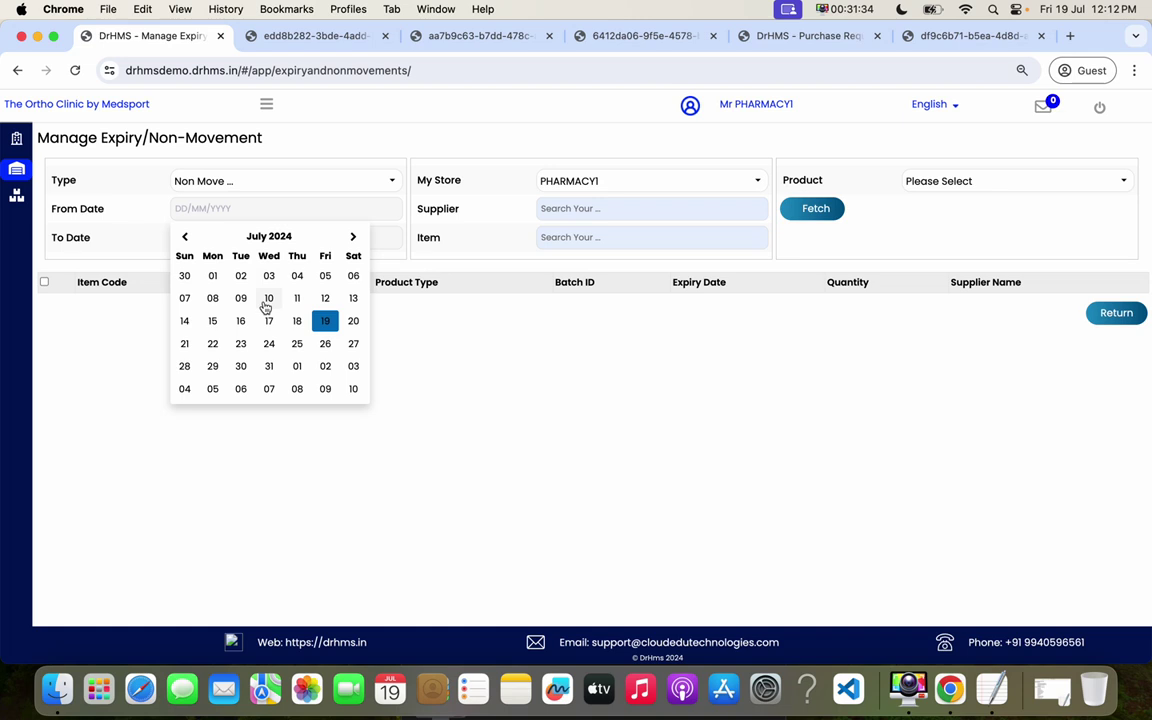
{"action": "left_click", "coordinate": [184, 236]}
{"action": "left_click", "coordinate": [184, 236]}
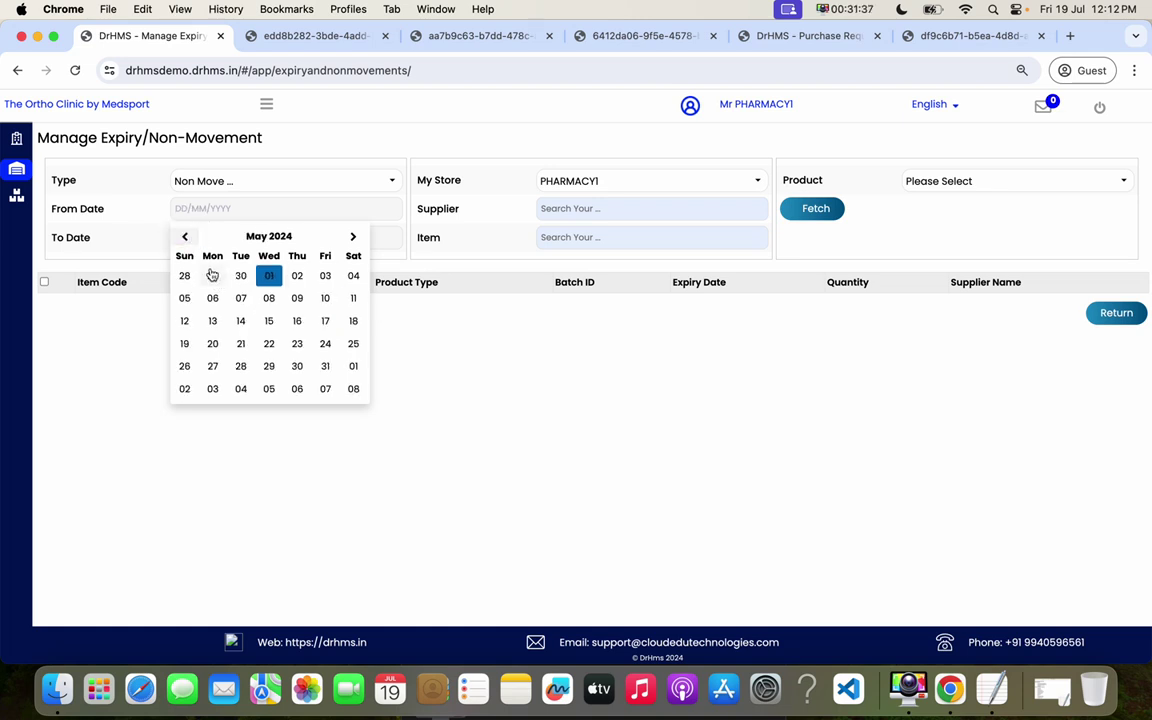
{"action": "left_click", "coordinate": [240, 275]}
{"action": "left_click", "coordinate": [257, 237]}
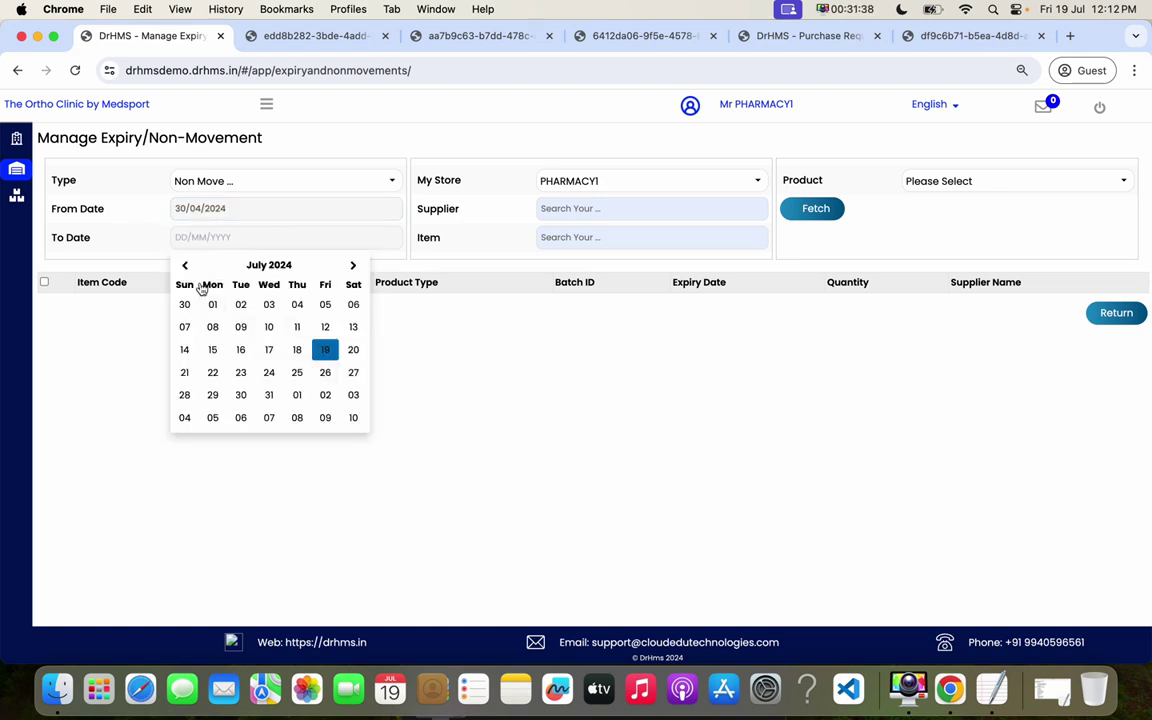
{"action": "left_click", "coordinate": [184, 265]}
{"action": "left_click", "coordinate": [352, 304]}
{"action": "left_click", "coordinate": [827, 212]}
- Filter the report to LOTION products in PHARMACY1 and switch the type to Expiry
{"action": "left_click", "coordinate": [963, 184]}
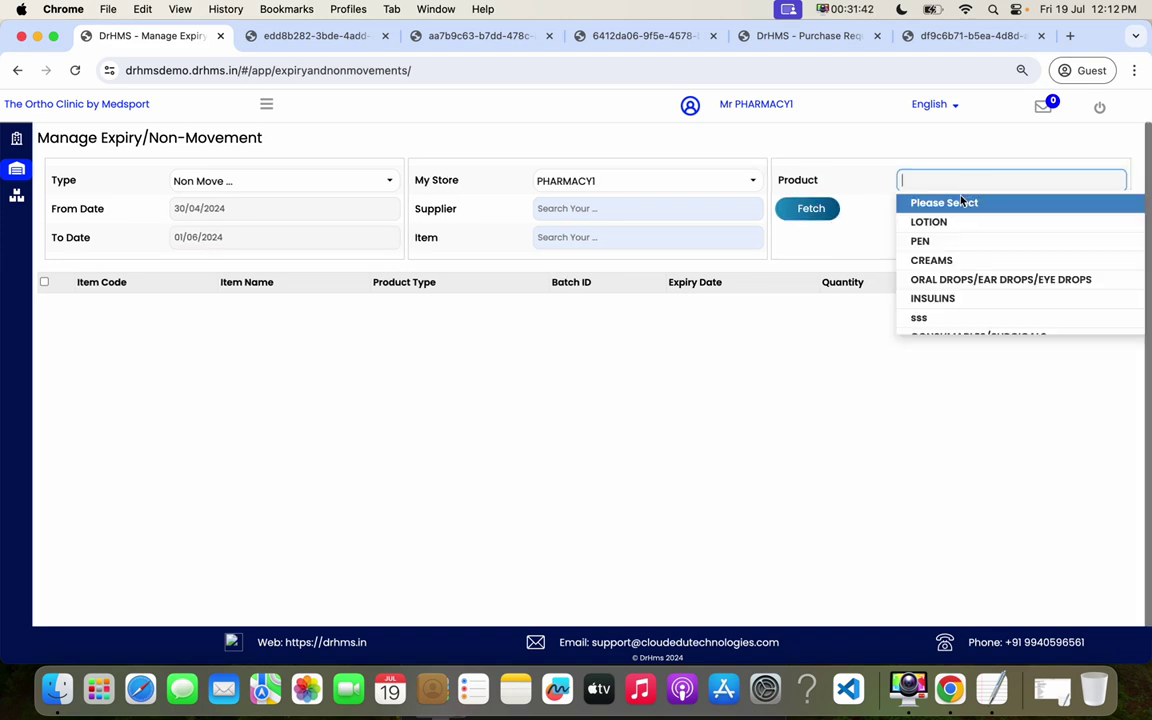
{"action": "left_click", "coordinate": [941, 222]}
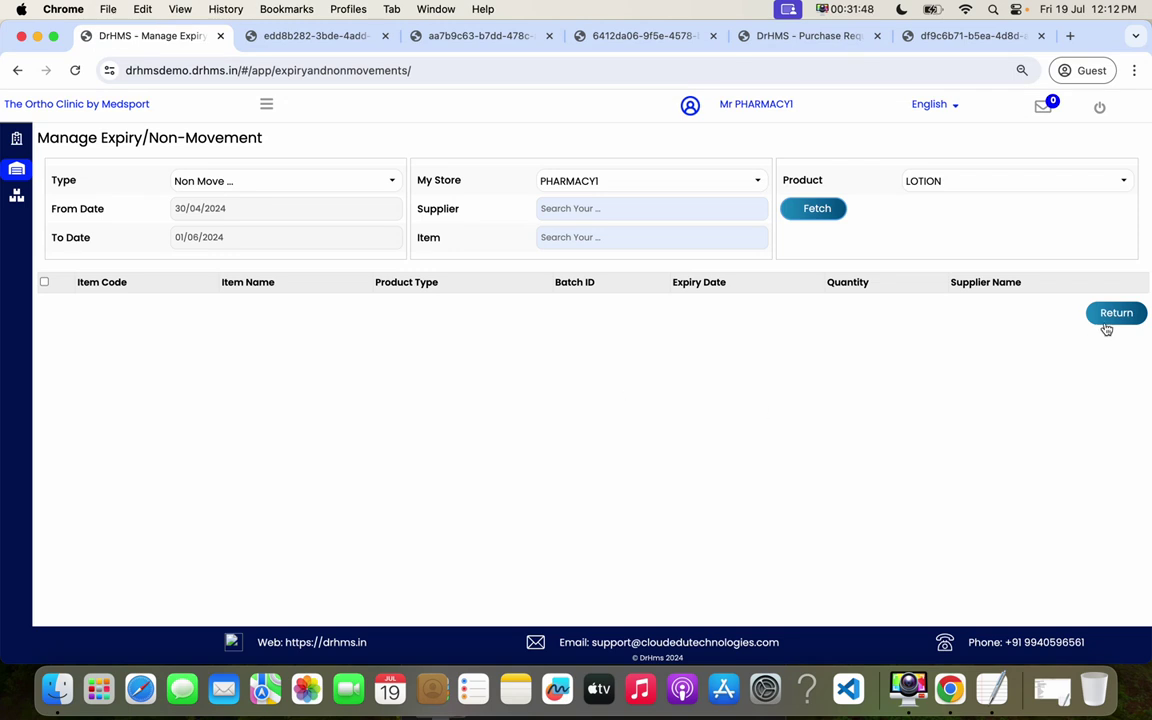
{"action": "left_click", "coordinate": [598, 183]}
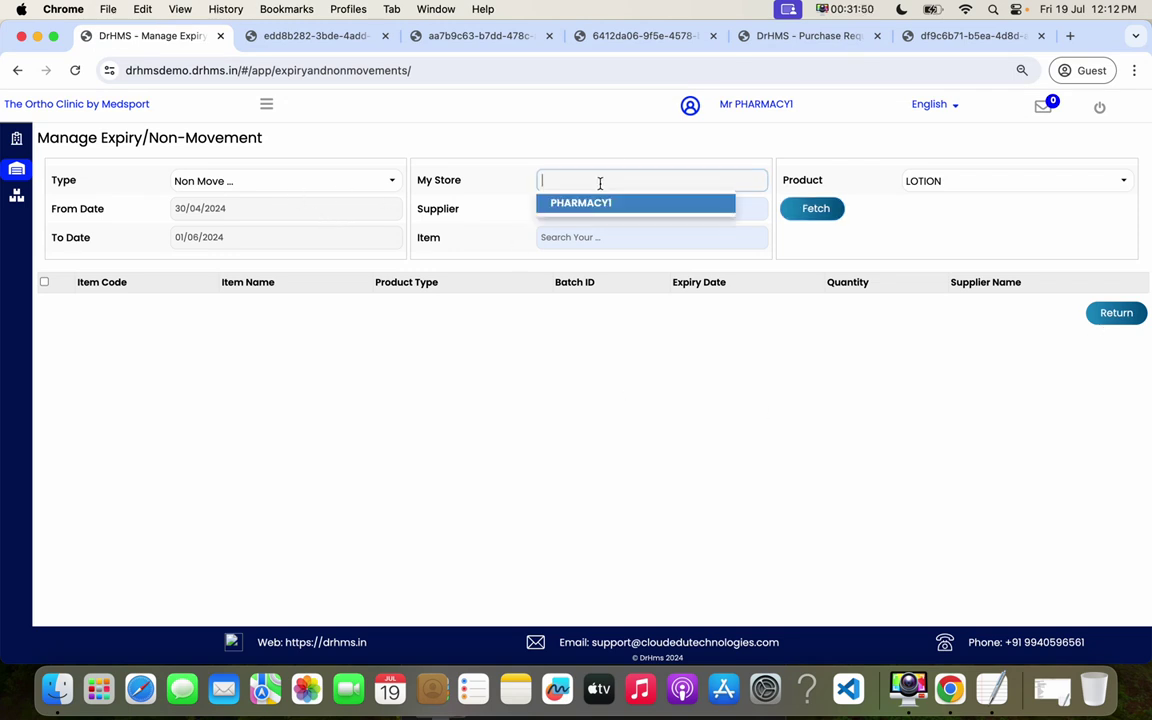
{"action": "left_click", "coordinate": [488, 268]}
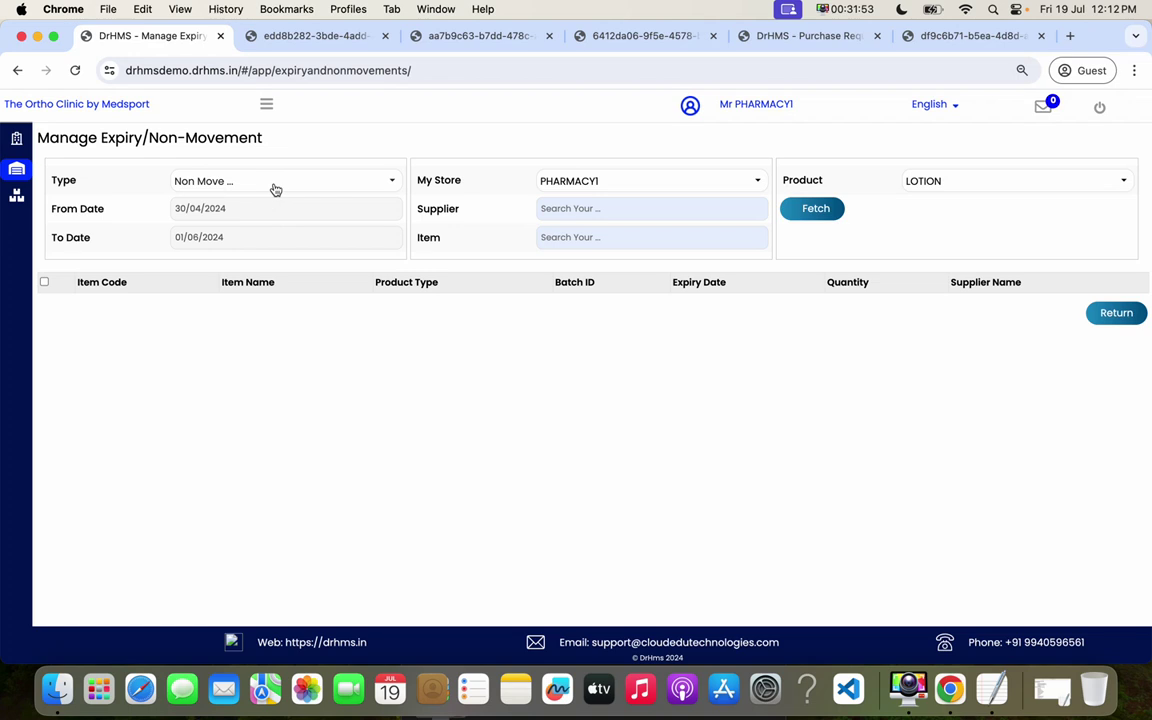
{"action": "left_click", "coordinate": [274, 183]}
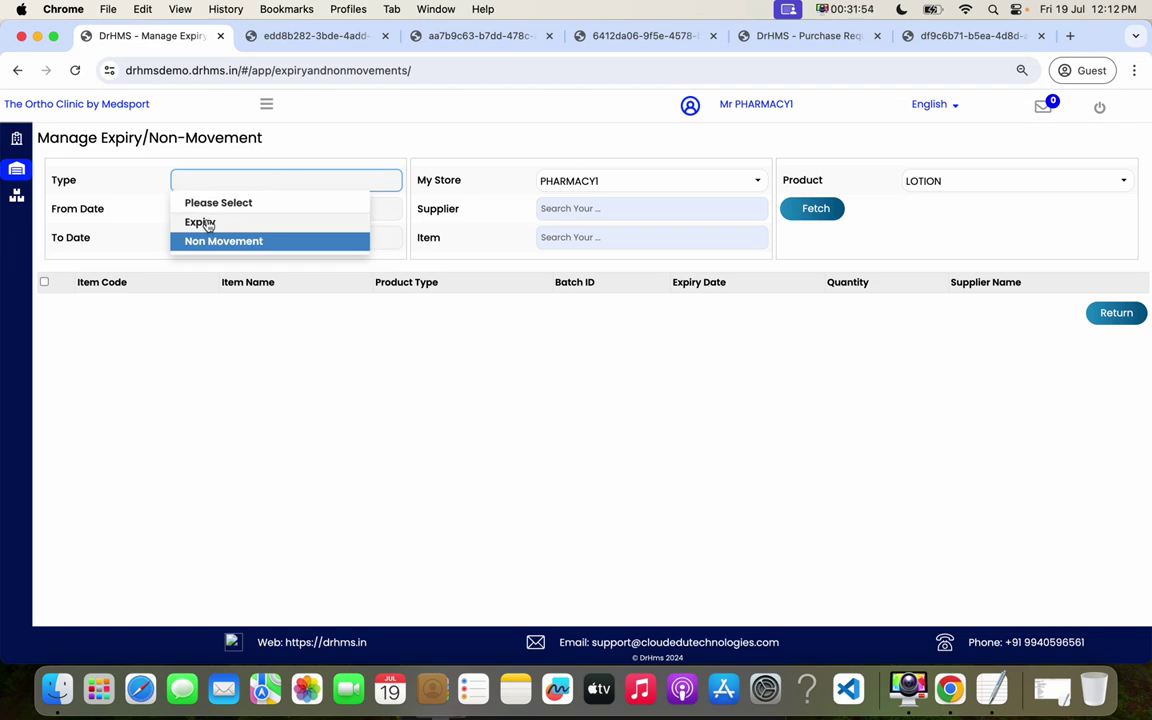
{"action": "left_click", "coordinate": [207, 224]}
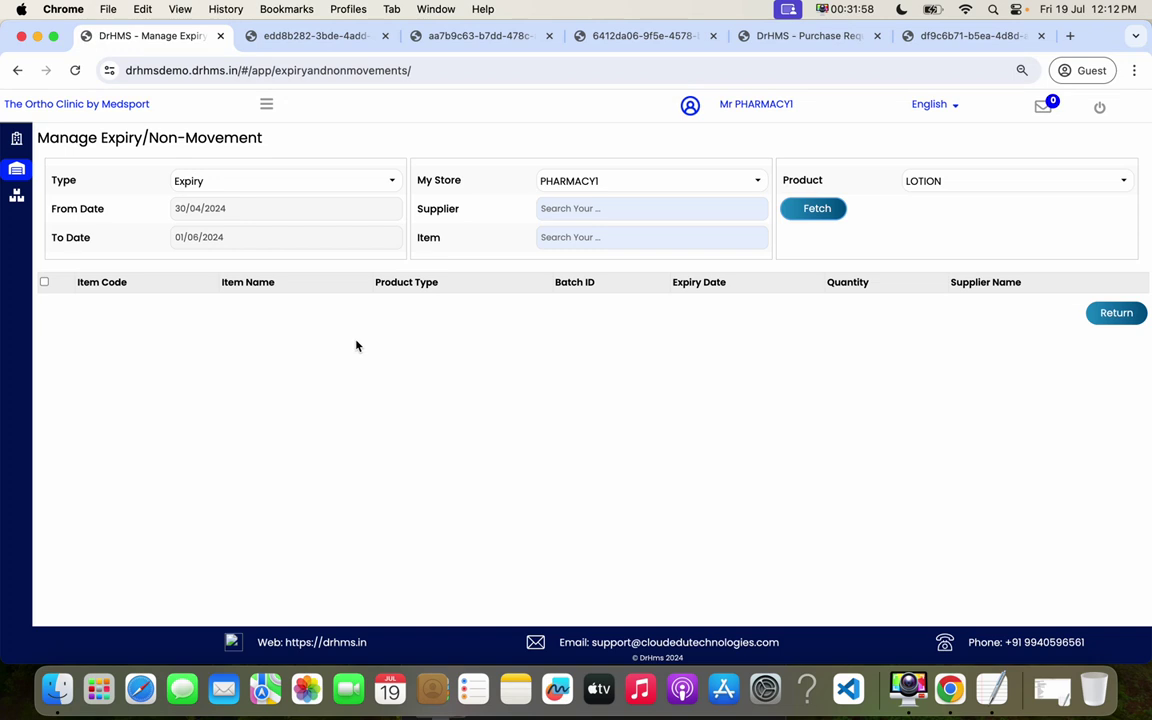
{"action": "left_click", "coordinate": [268, 106]}
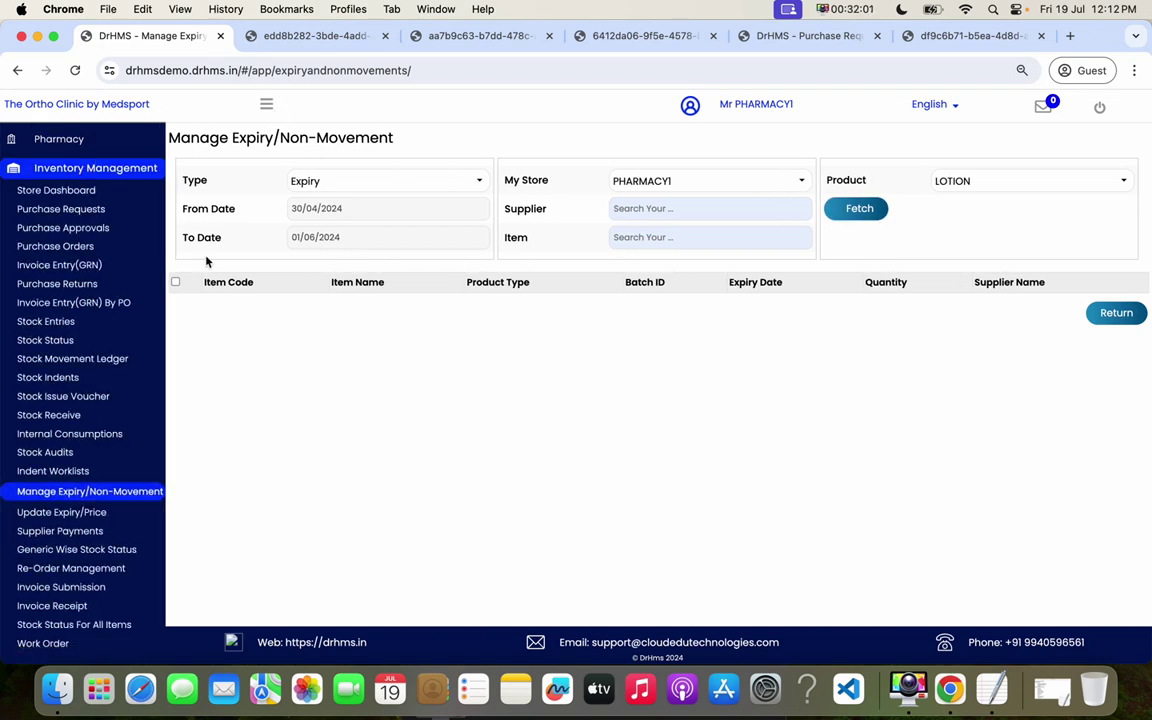
- Load Calpol 1000 MG's batches on the Update Expiry/Price page
{"action": "left_click", "coordinate": [84, 517]}
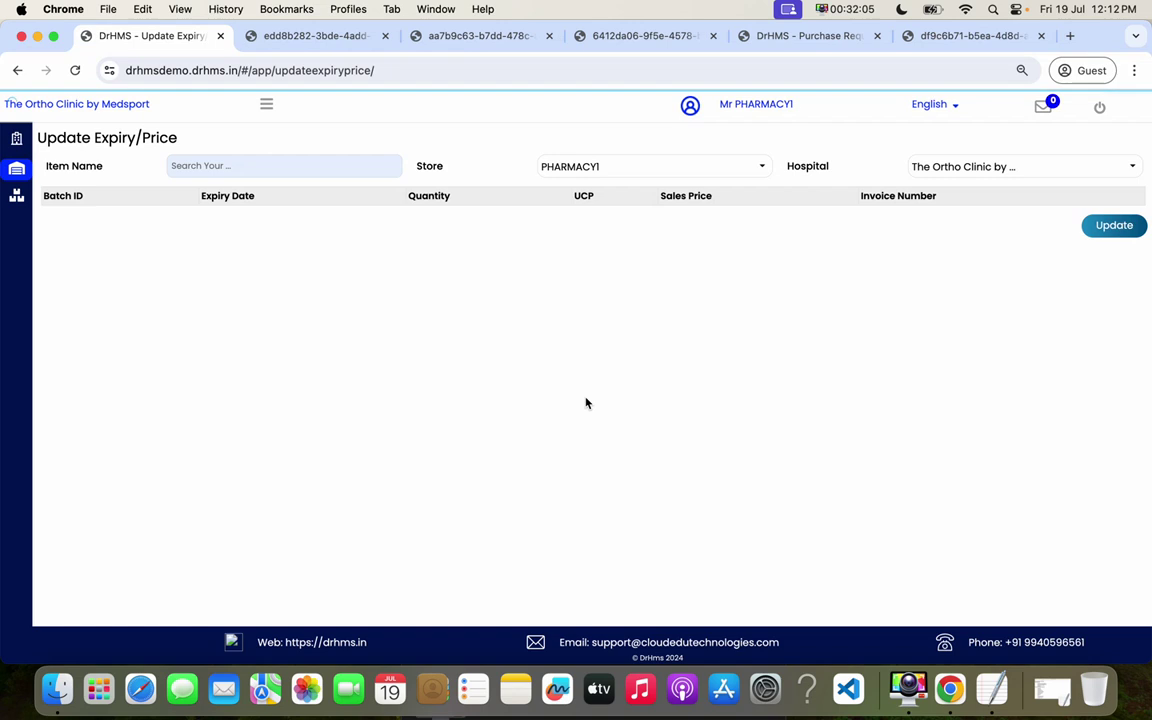
{"action": "left_click", "coordinate": [255, 167]}
{"action": "type", "text": "cal"}
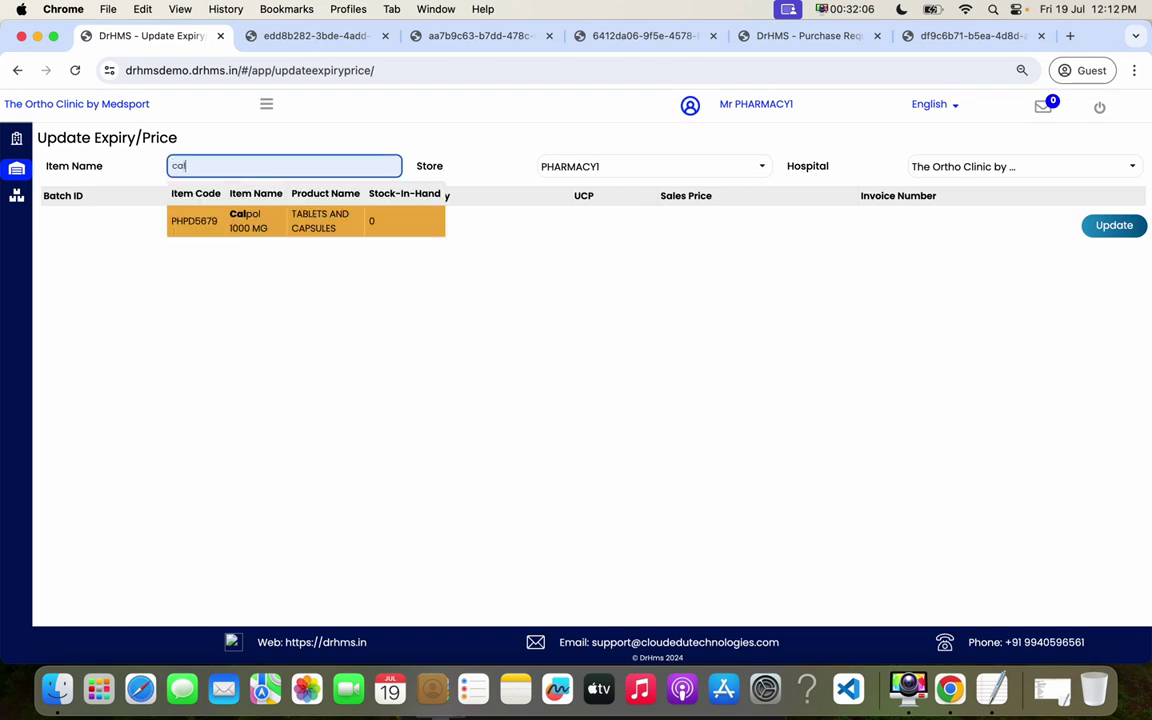
{"action": "left_click", "coordinate": [369, 230]}
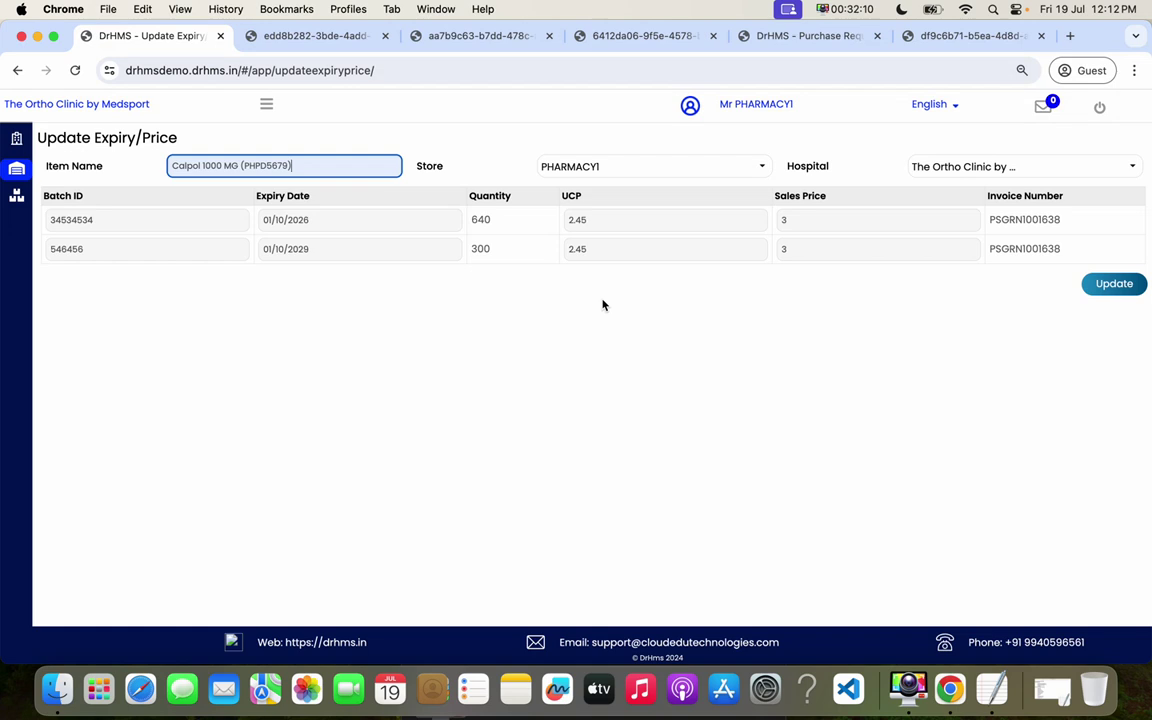
{"action": "left_click", "coordinate": [533, 249]}
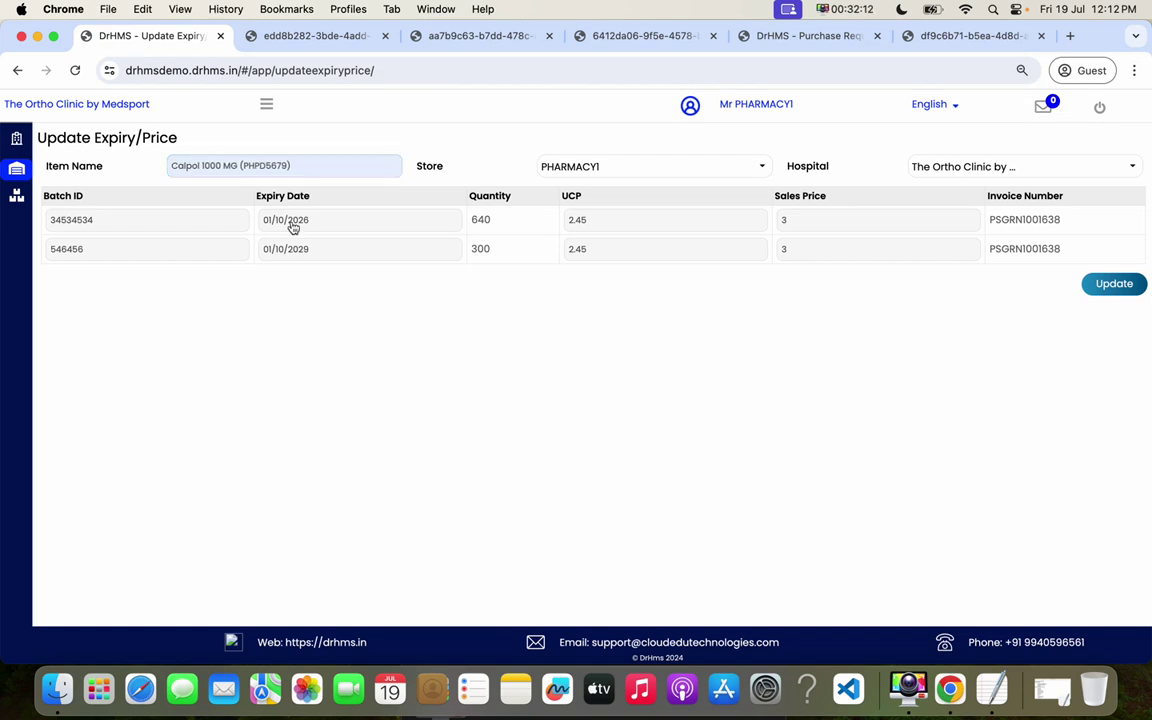
- Review the first batch's ID, expiry date, UCP 2.45 and sales price, leaving them unchanged
{"action": "left_click", "coordinate": [147, 219]}
{"action": "left_click", "coordinate": [283, 224]}
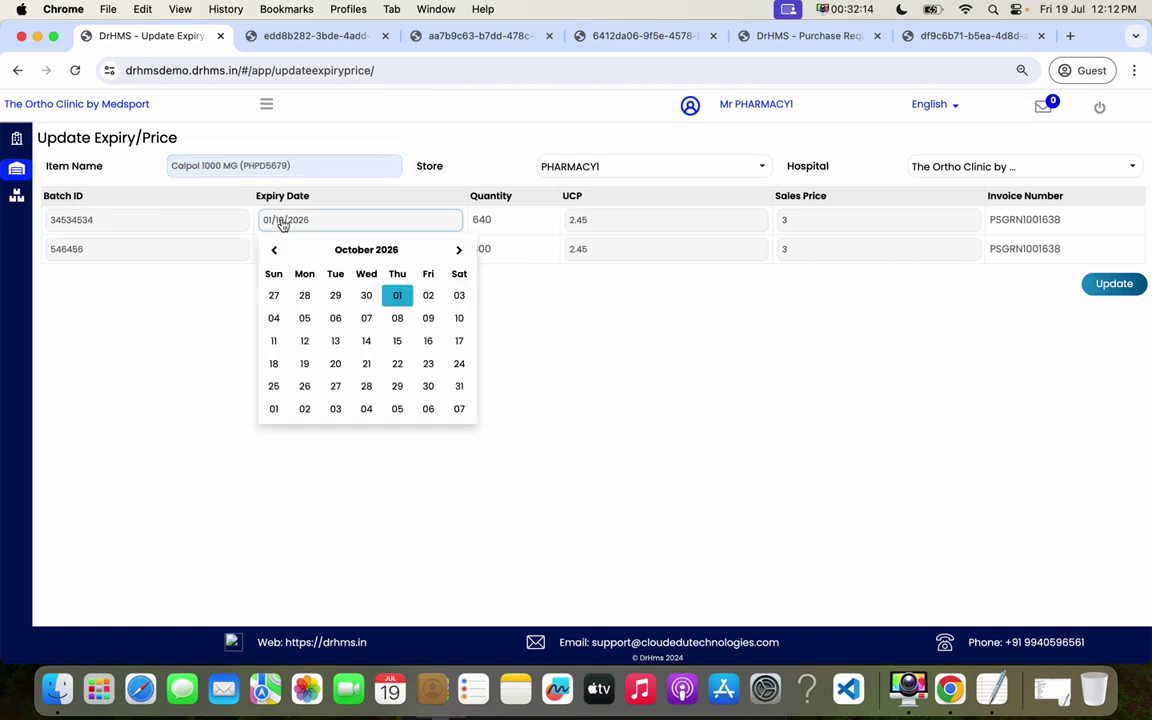
{"action": "left_click", "coordinate": [558, 314]}
{"action": "double_click", "coordinate": [563, 221]}
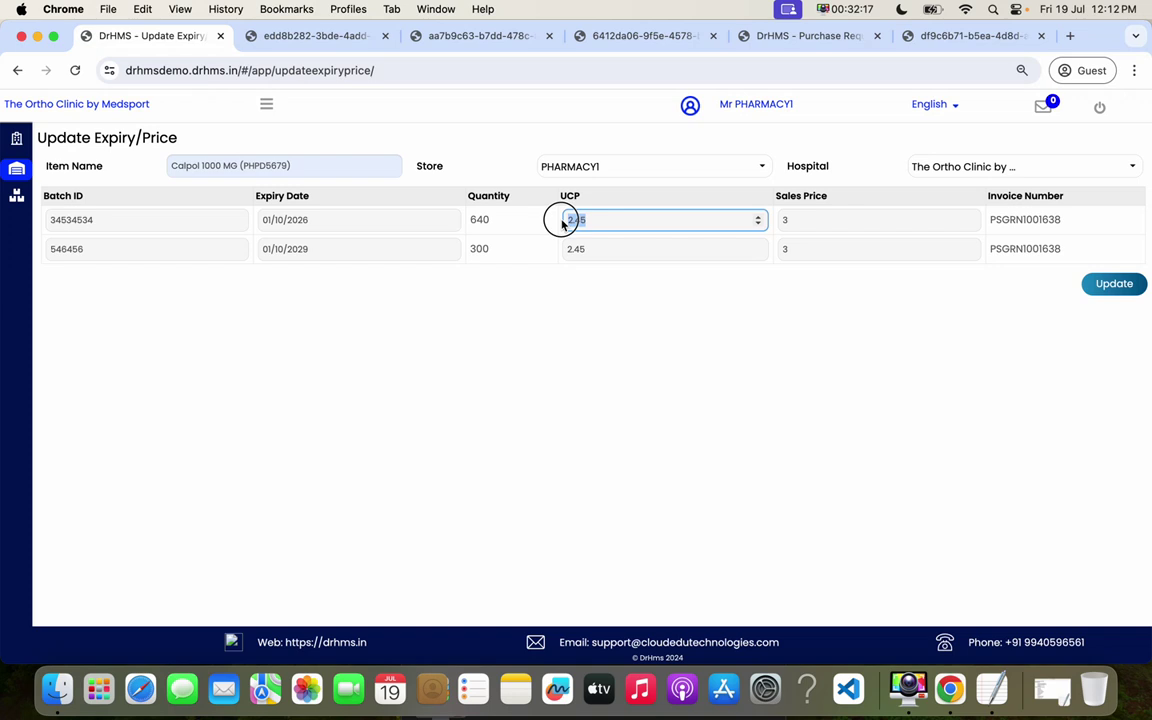
{"action": "left_click", "coordinate": [733, 316]}
{"action": "left_click", "coordinate": [782, 219]}
{"action": "left_click", "coordinate": [724, 324]}
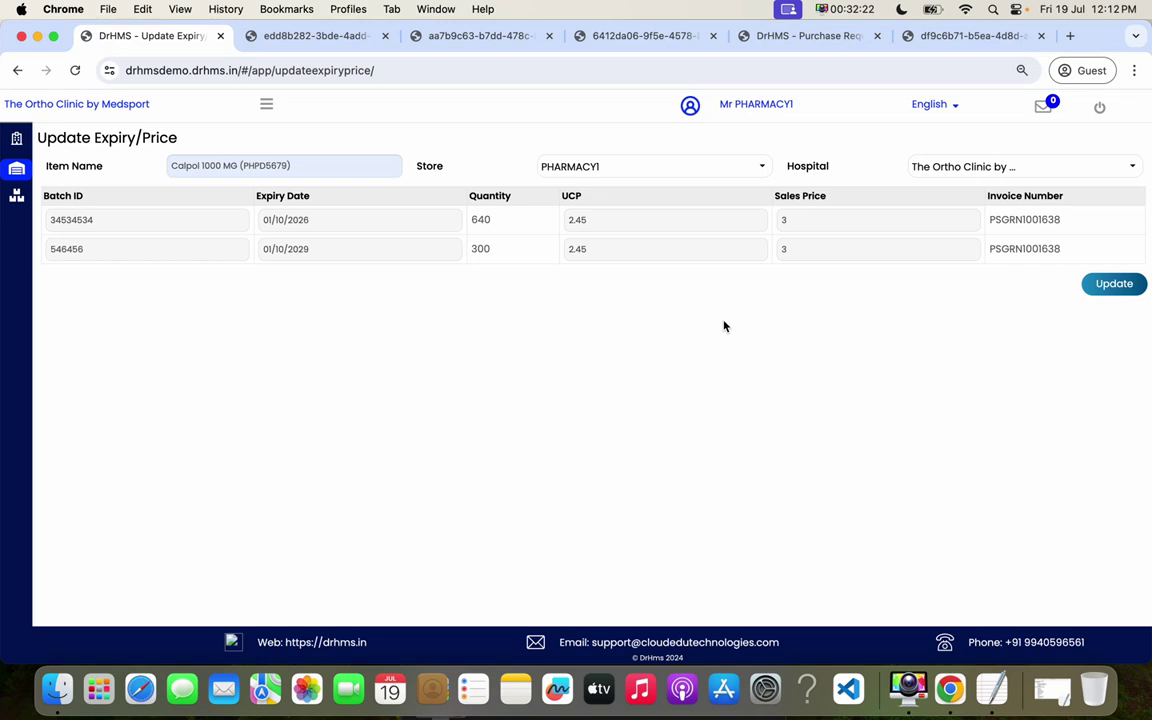
{"action": "left_click", "coordinate": [267, 105]}
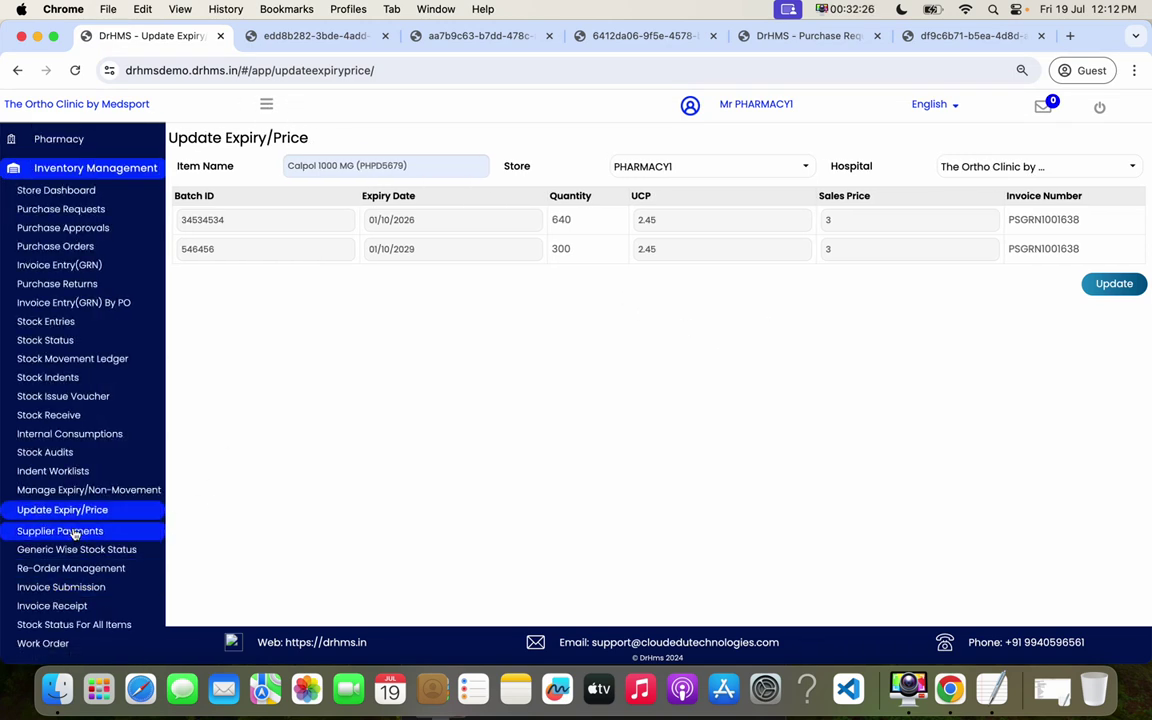
{"action": "left_click", "coordinate": [73, 532]}
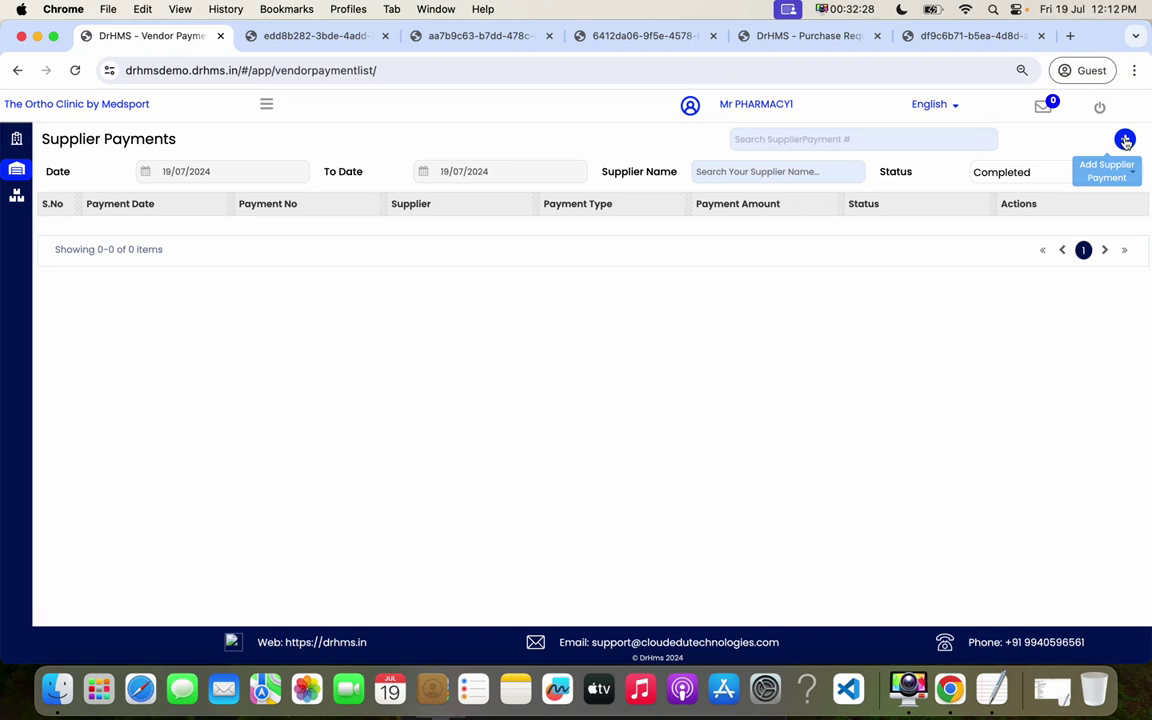
- Start a new supplier payment for Sun Pharma marked as tax deducted
{"action": "left_click", "coordinate": [1125, 140]}
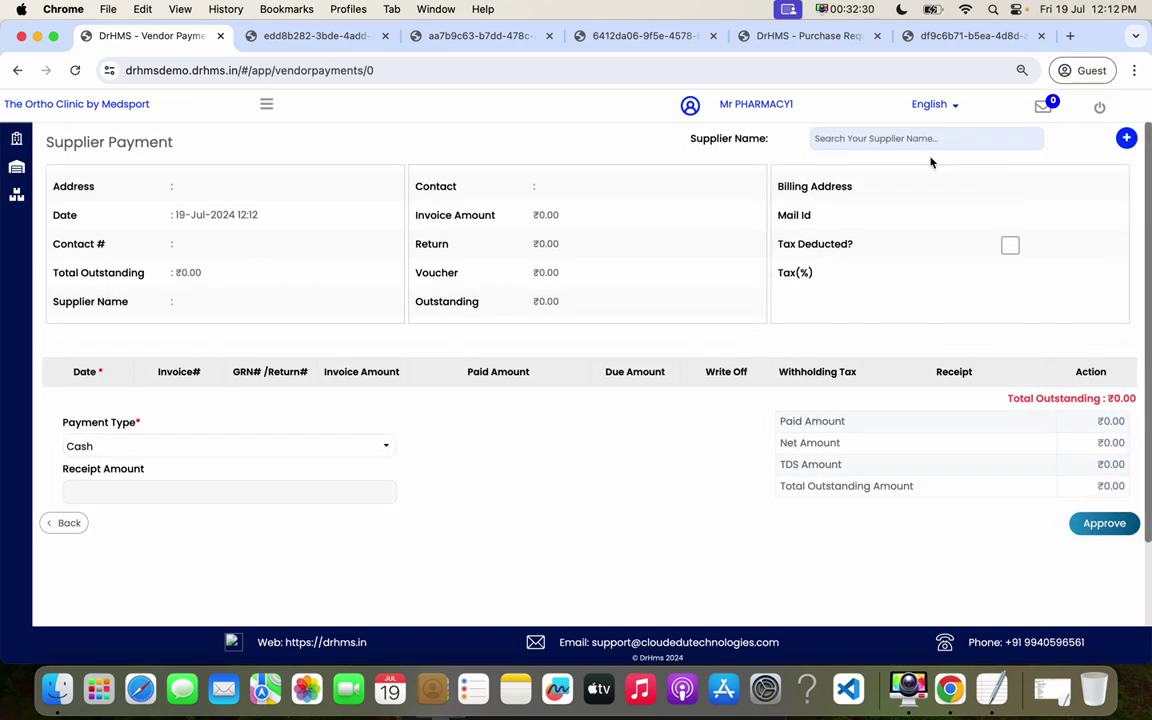
{"action": "left_click", "coordinate": [842, 140]}
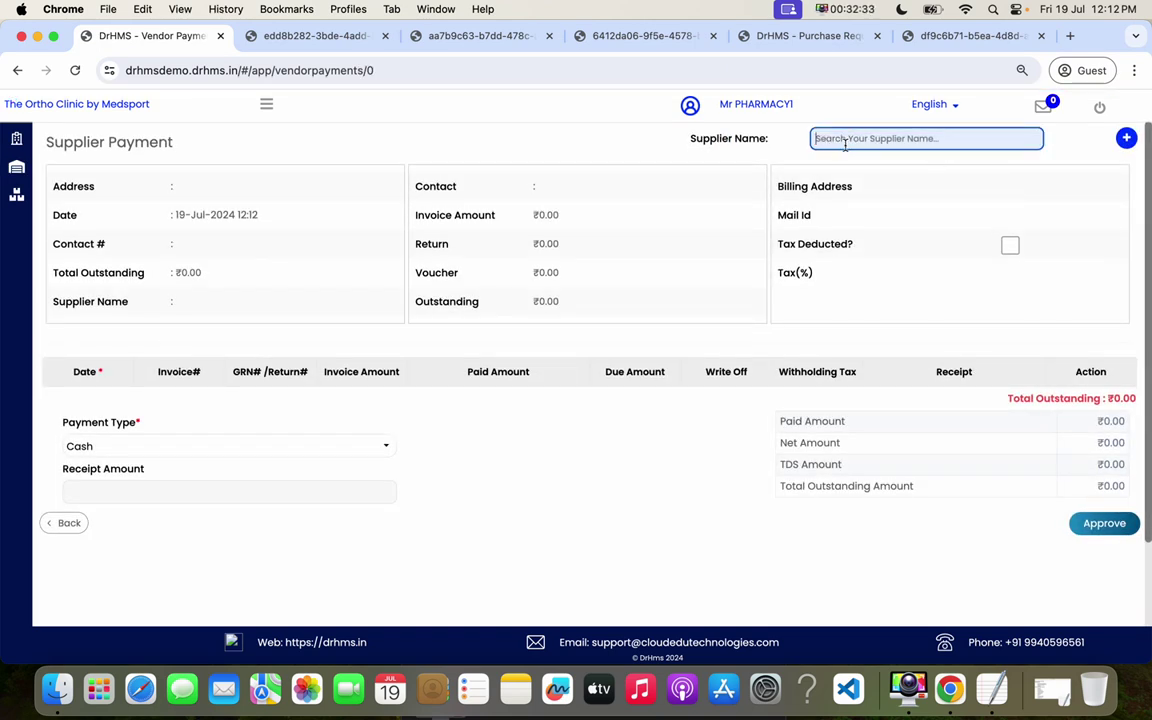
{"action": "type", "text": "sun"}
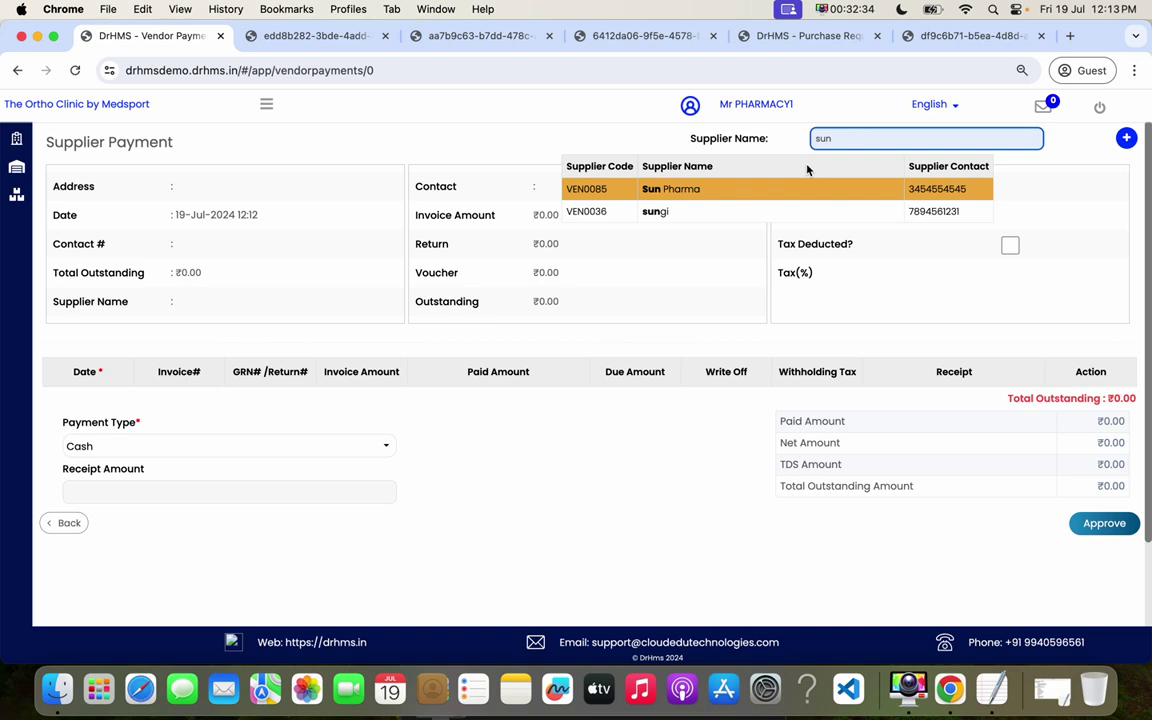
{"action": "left_click", "coordinate": [743, 189]}
{"action": "left_click_drag", "start_coordinate": [536, 216], "coordinate": [589, 224]}
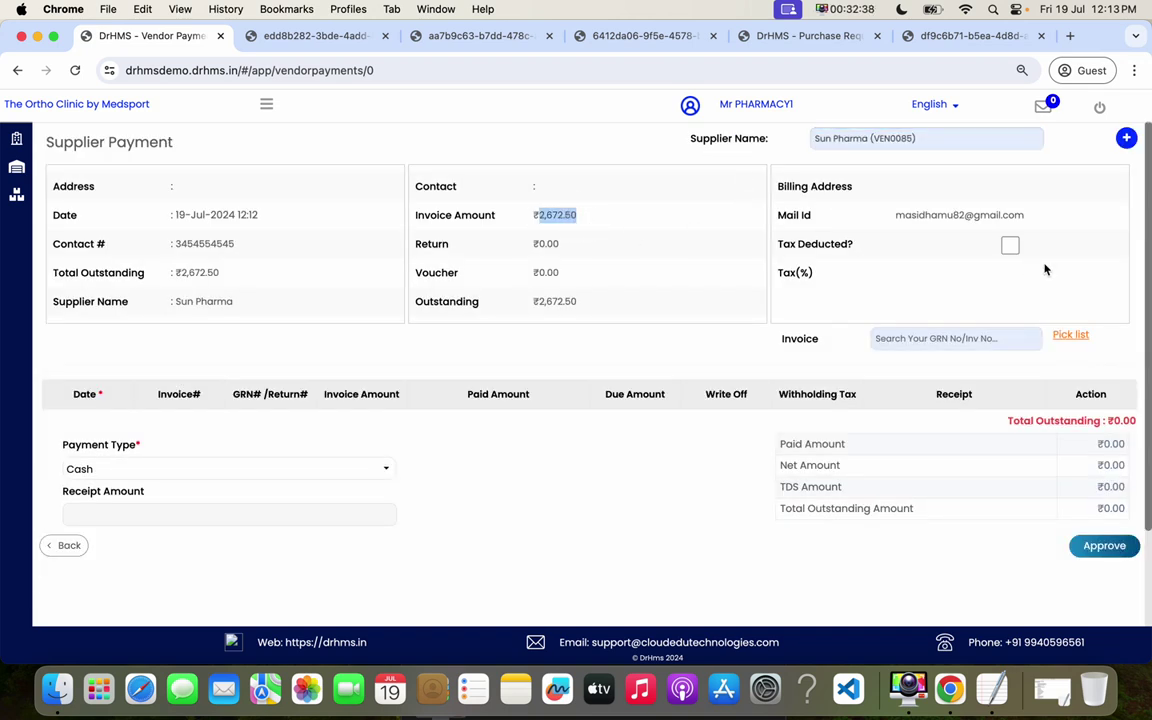
{"action": "left_click", "coordinate": [1010, 245]}
- Pay ₹2,500 against the ₹2,572.50 pending invoice with zero write-off, and approve
{"action": "left_click", "coordinate": [952, 338]}
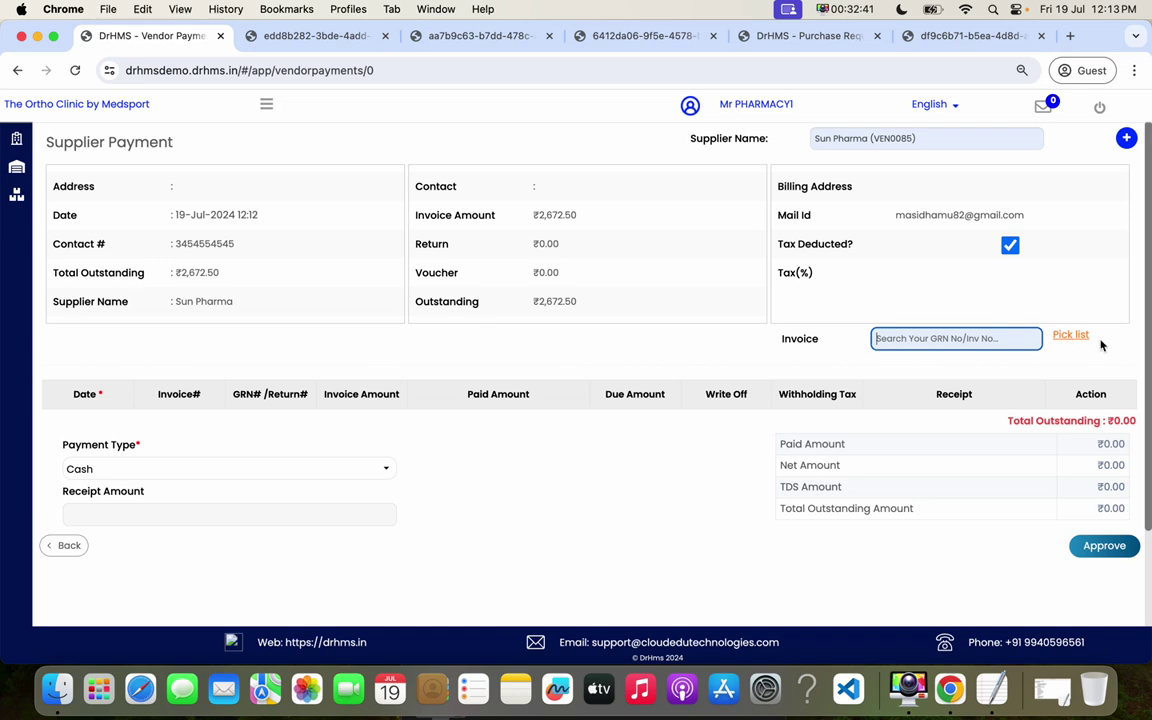
{"action": "left_click", "coordinate": [1078, 337]}
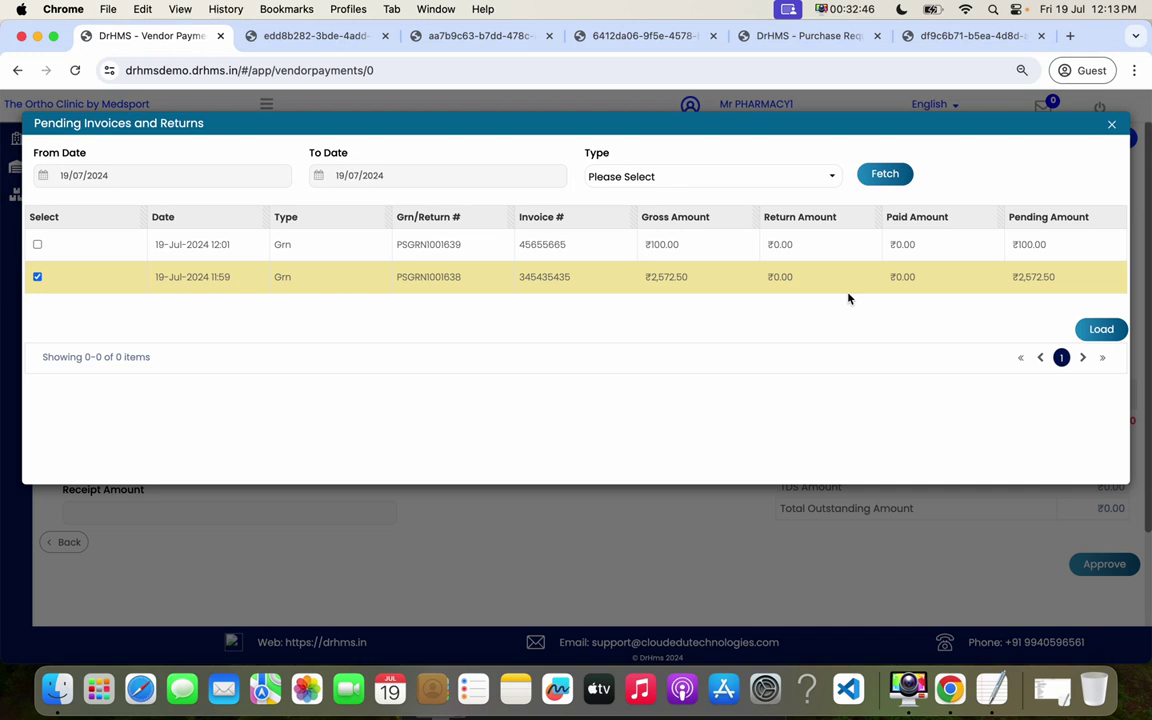
{"action": "left_click", "coordinate": [1100, 329]}
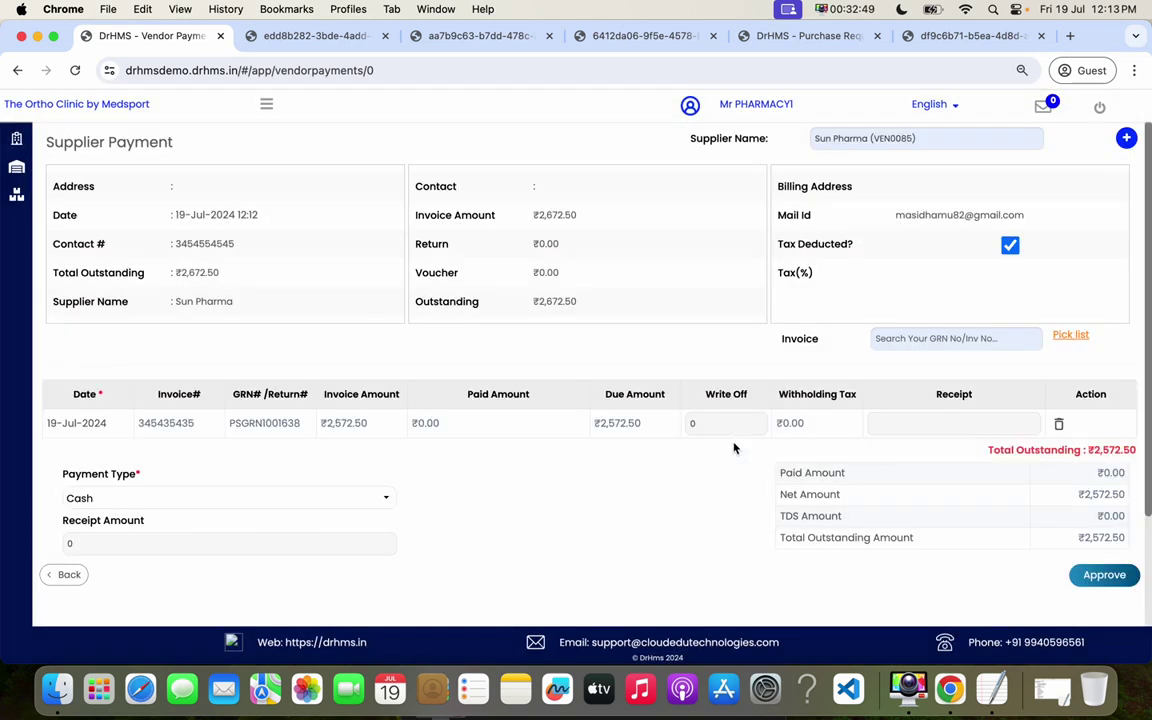
{"action": "left_click", "coordinate": [718, 425]}
{"action": "left_click", "coordinate": [651, 478]}
{"action": "left_click", "coordinate": [921, 421]}
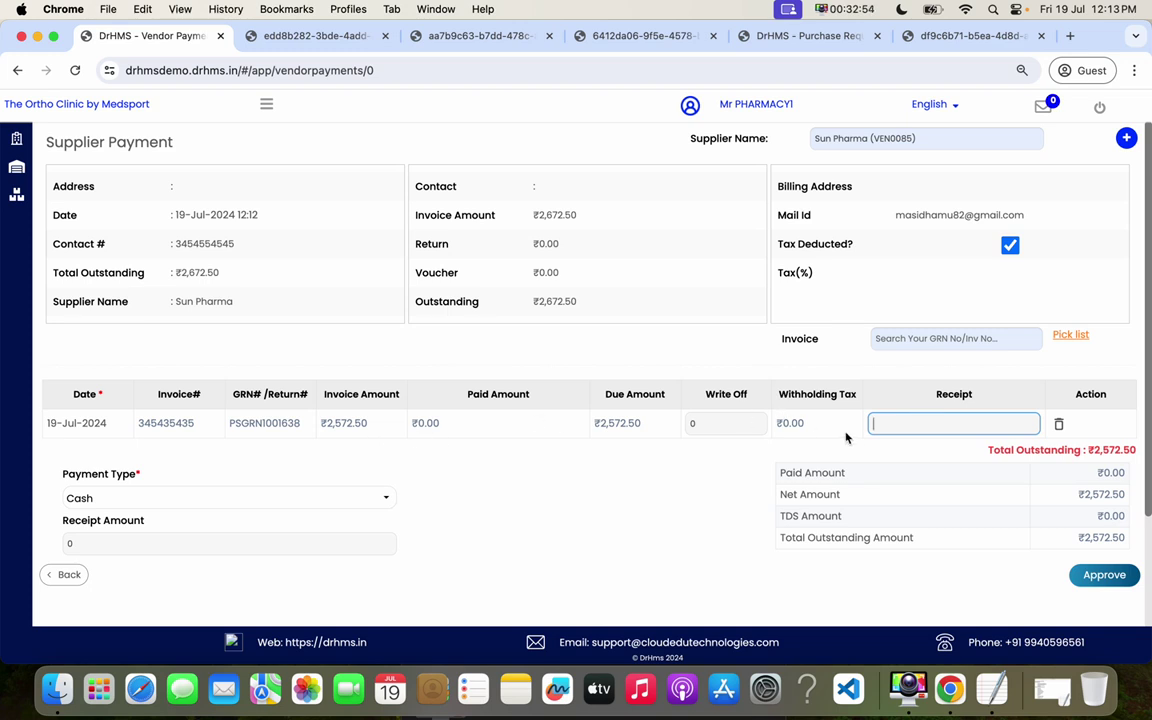
{"action": "type", "text": "2500"}
{"action": "left_click", "coordinate": [554, 484]}
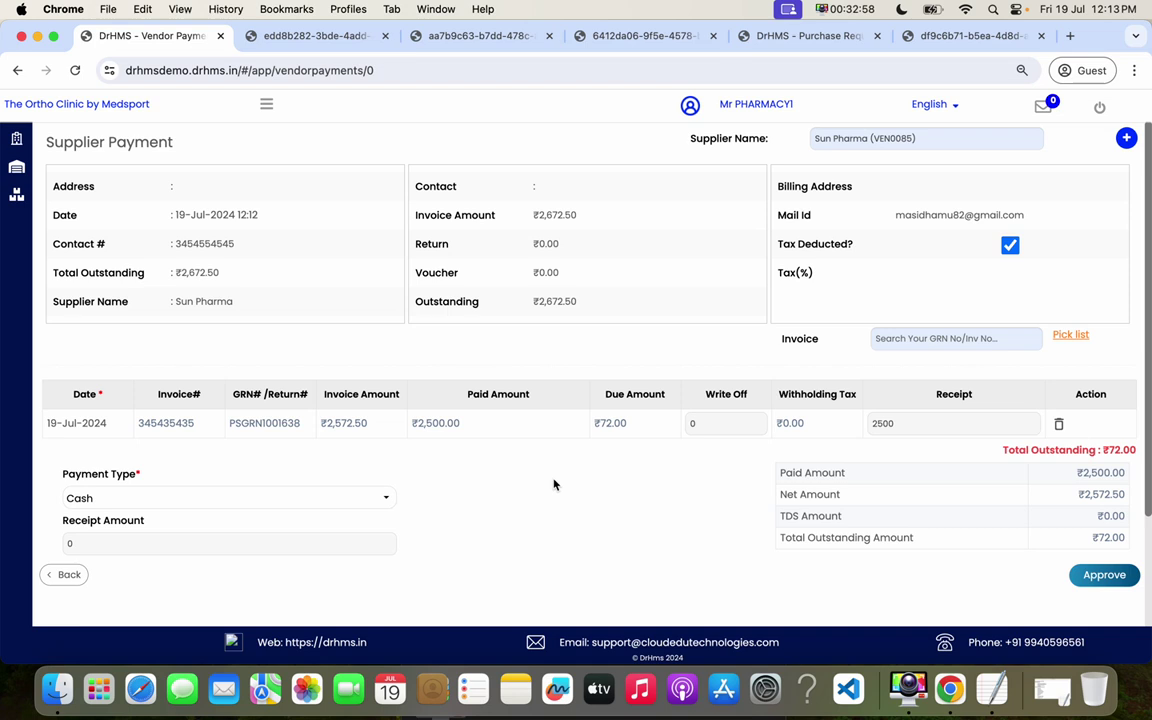
{"action": "left_click", "coordinate": [79, 551]}
{"action": "left_click", "coordinate": [1102, 575]}
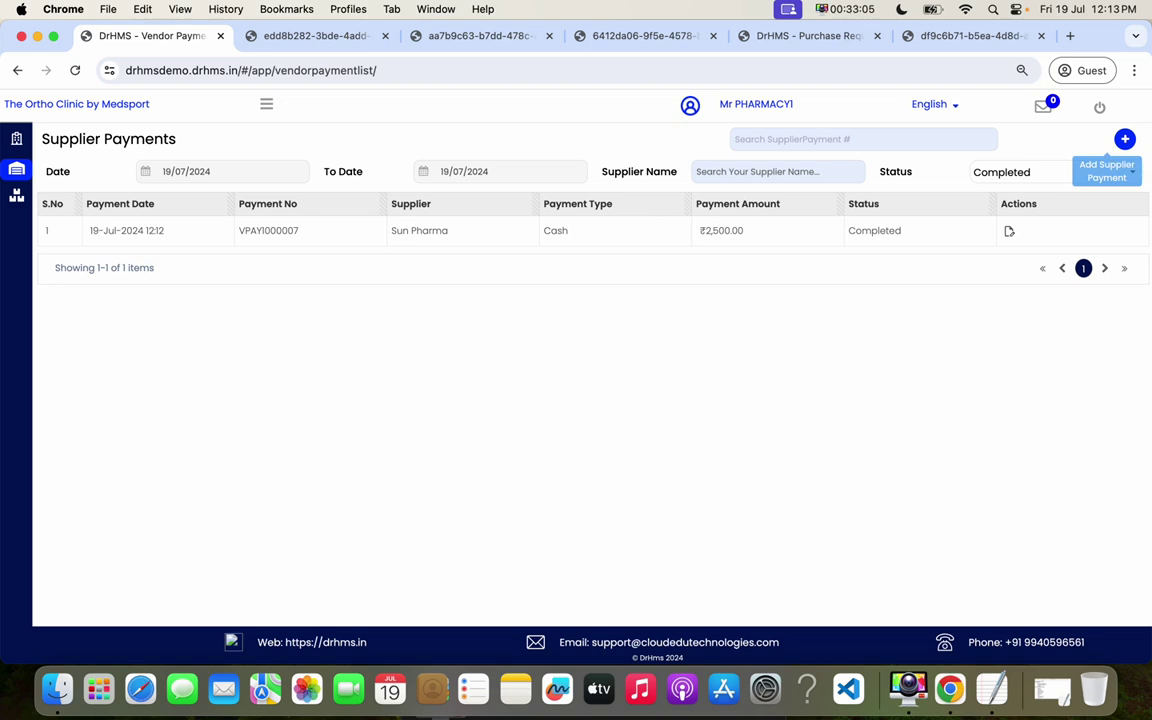
- Start a new supplier payment with Sun Pharma selected as the supplier
{"action": "left_click", "coordinate": [1124, 139]}
{"action": "left_click", "coordinate": [866, 140]}
{"action": "type", "text": "sun"}
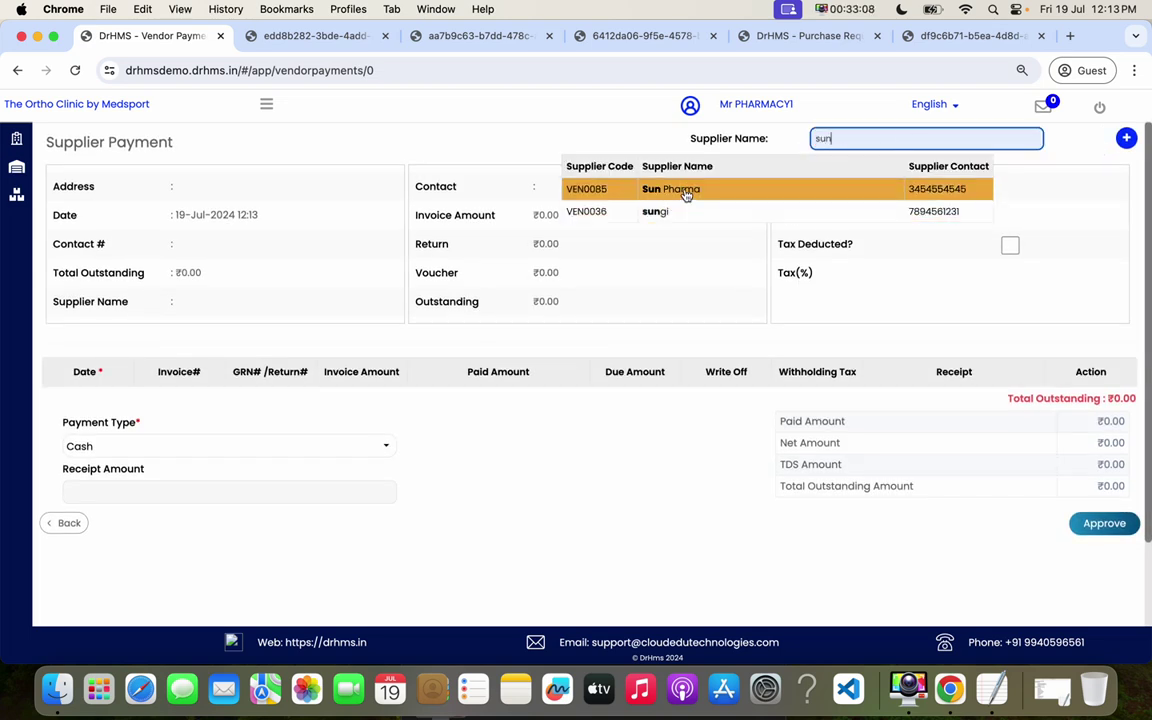
{"action": "left_click", "coordinate": [787, 188]}
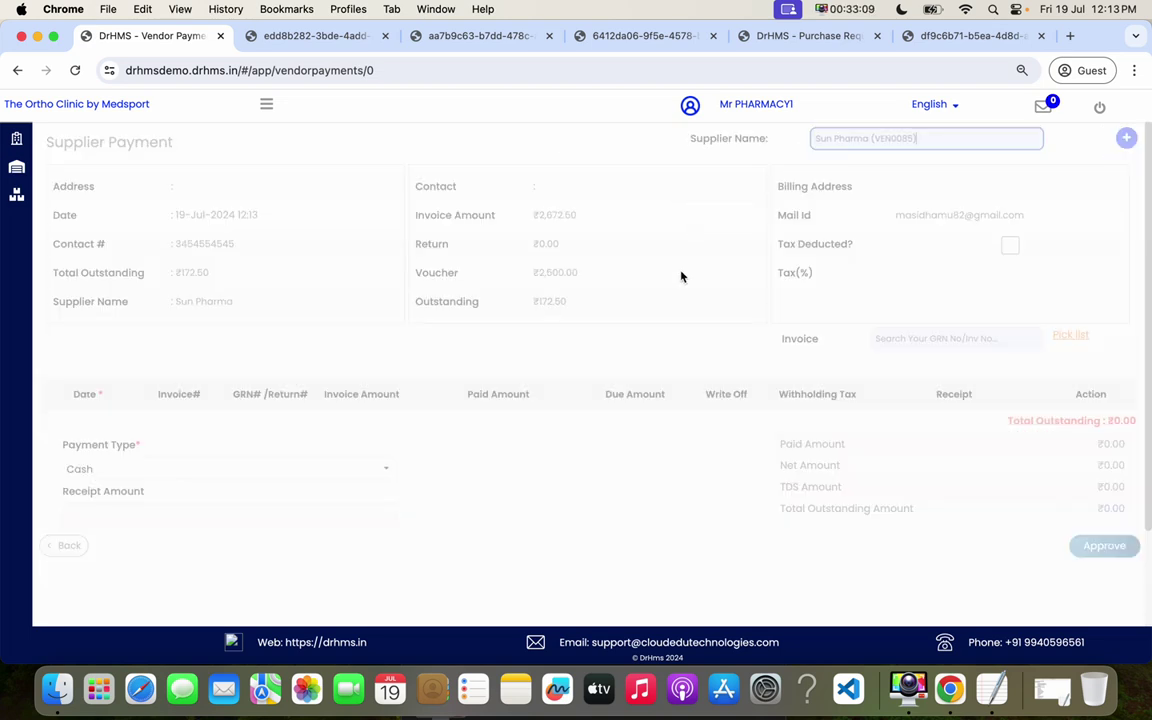
- Review Sun Pharma's pending invoices, noting the remaining ₹72.00, and close the list without loading any
{"action": "left_click", "coordinate": [1071, 334]}
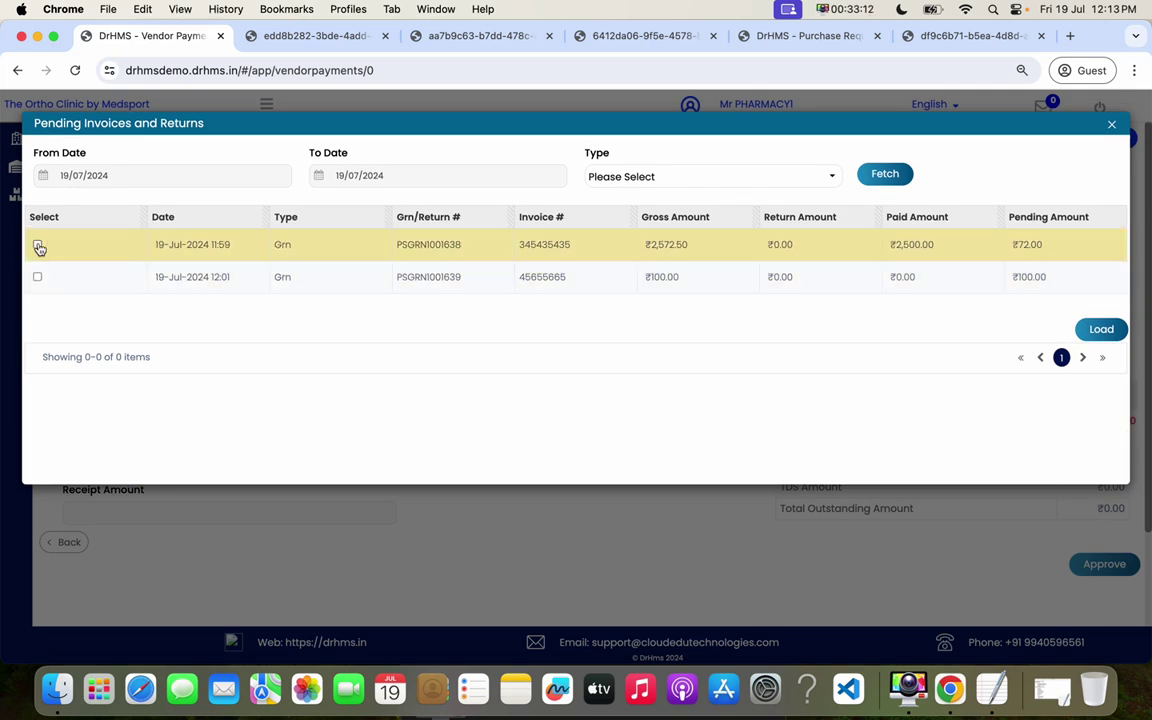
{"action": "left_click_drag", "start_coordinate": [935, 244], "coordinate": [893, 244]}
{"action": "left_click_drag", "start_coordinate": [998, 244], "coordinate": [1070, 242]}
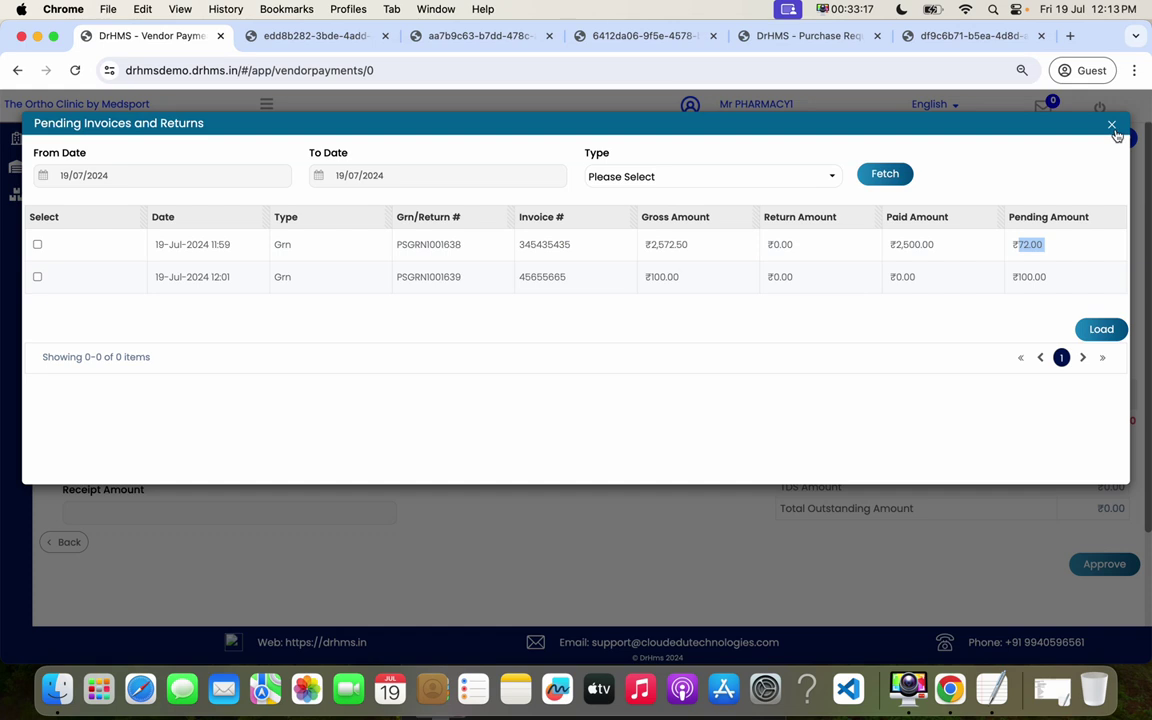
{"action": "left_click", "coordinate": [1111, 124]}
{"action": "left_click", "coordinate": [264, 104]}
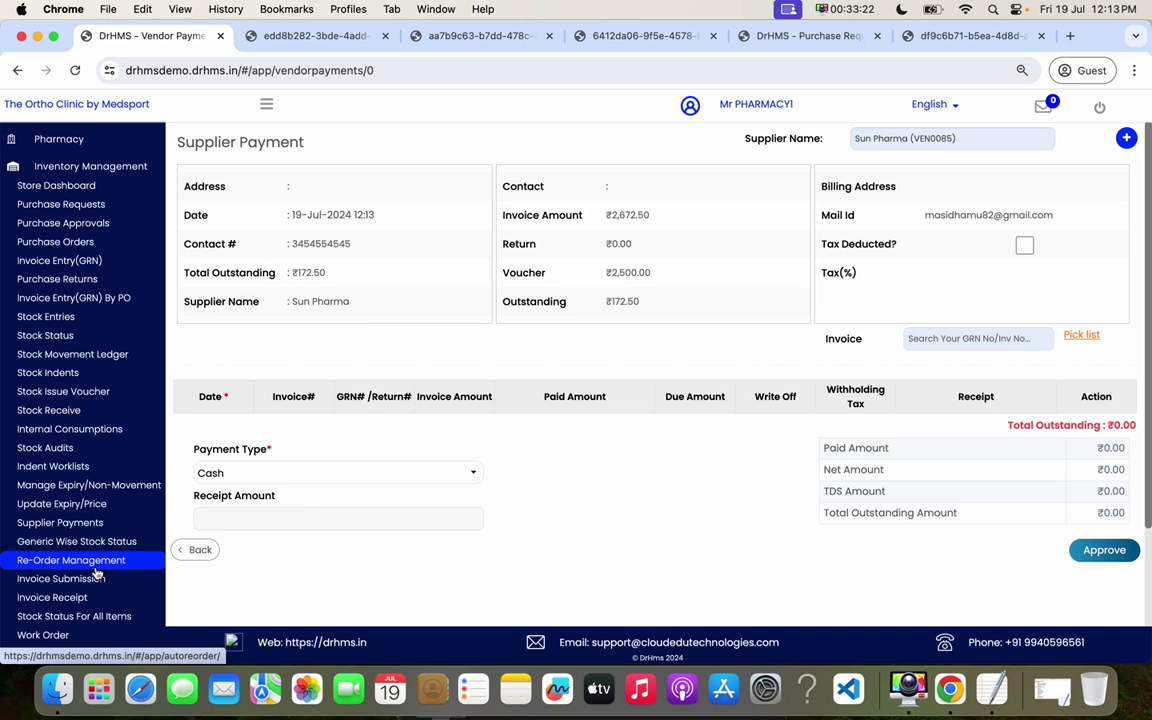
- In Re-Order Management, fetch re-order items for product type LOTION, which returns nothing
{"action": "left_click", "coordinate": [96, 564]}
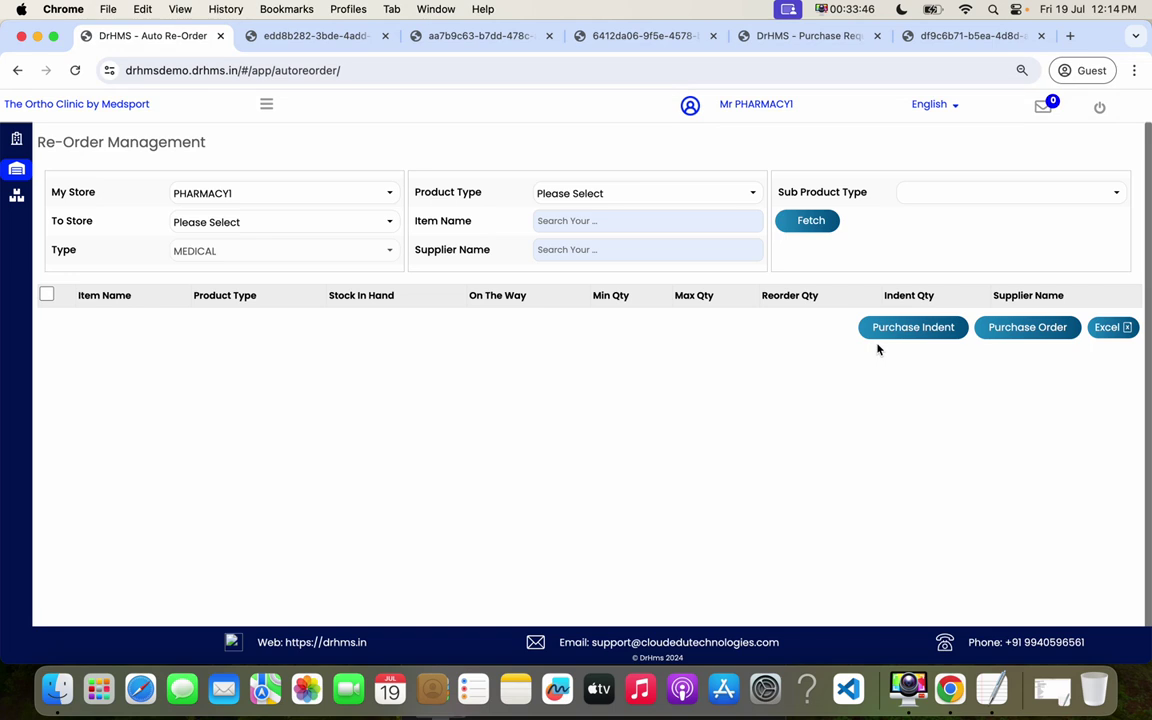
{"action": "left_click", "coordinate": [612, 196]}
{"action": "left_click", "coordinate": [575, 234]}
{"action": "left_click", "coordinate": [811, 224]}
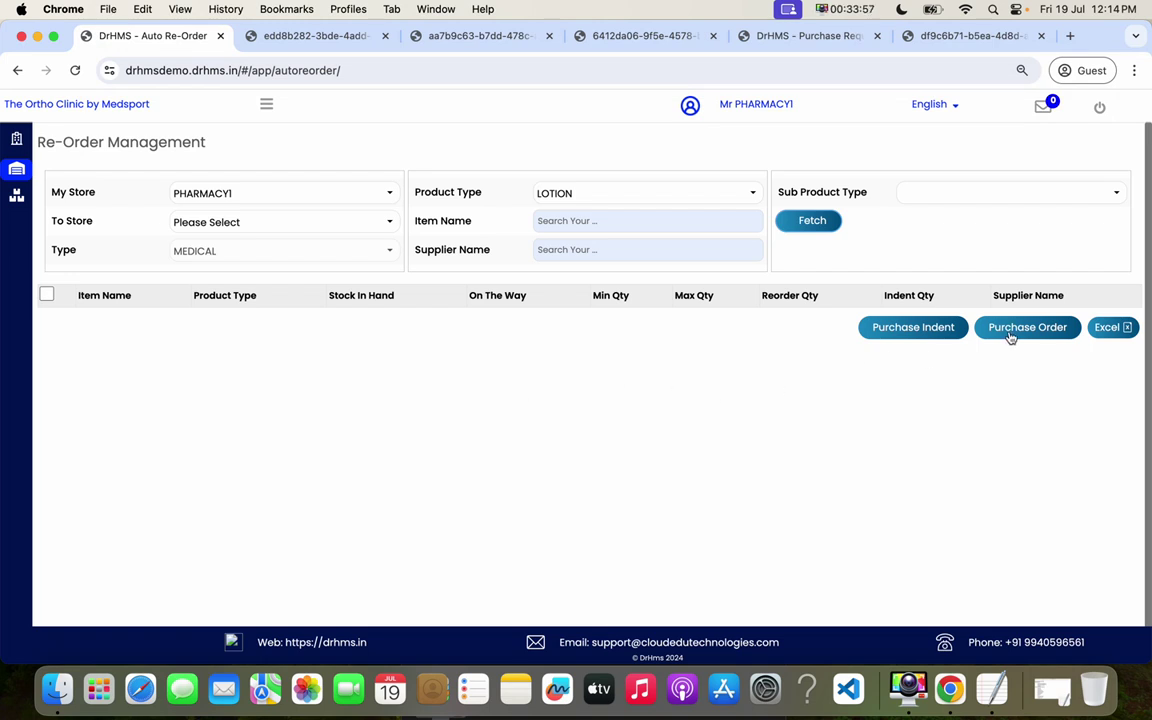
- Go to the Store Dashboard from the navigation menu
{"action": "left_click", "coordinate": [267, 106]}
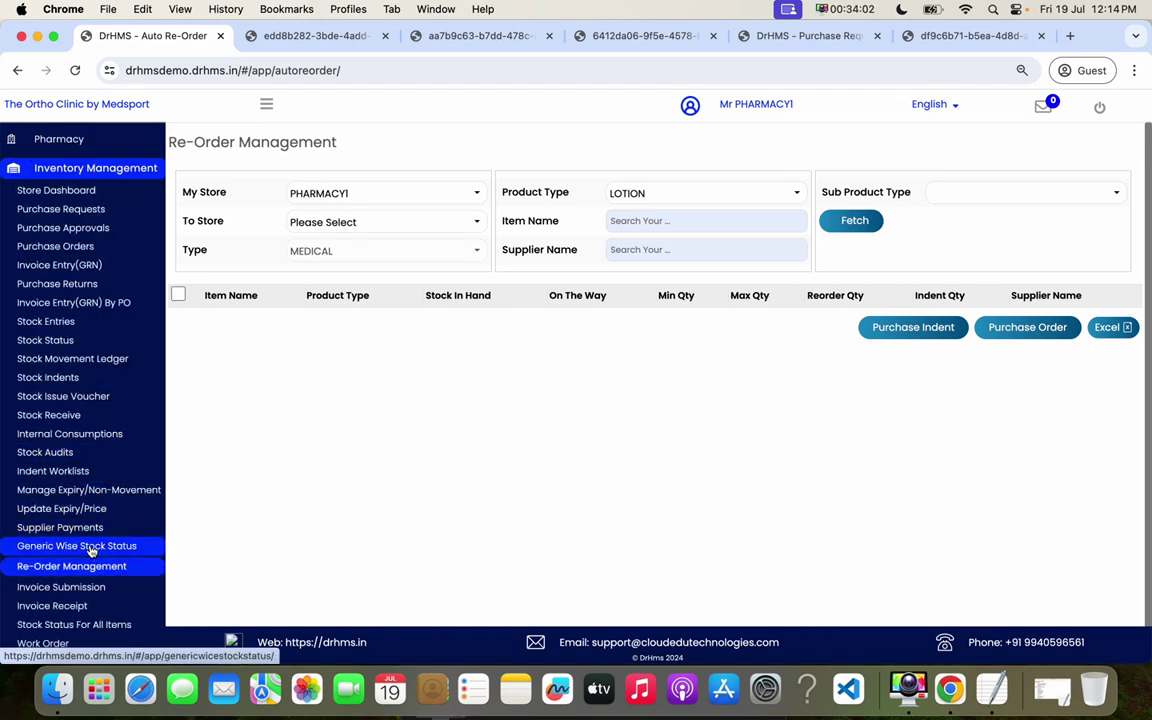
{"action": "scroll", "coordinate": [110, 546], "scroll_direction": "down", "scroll_amount": 1}
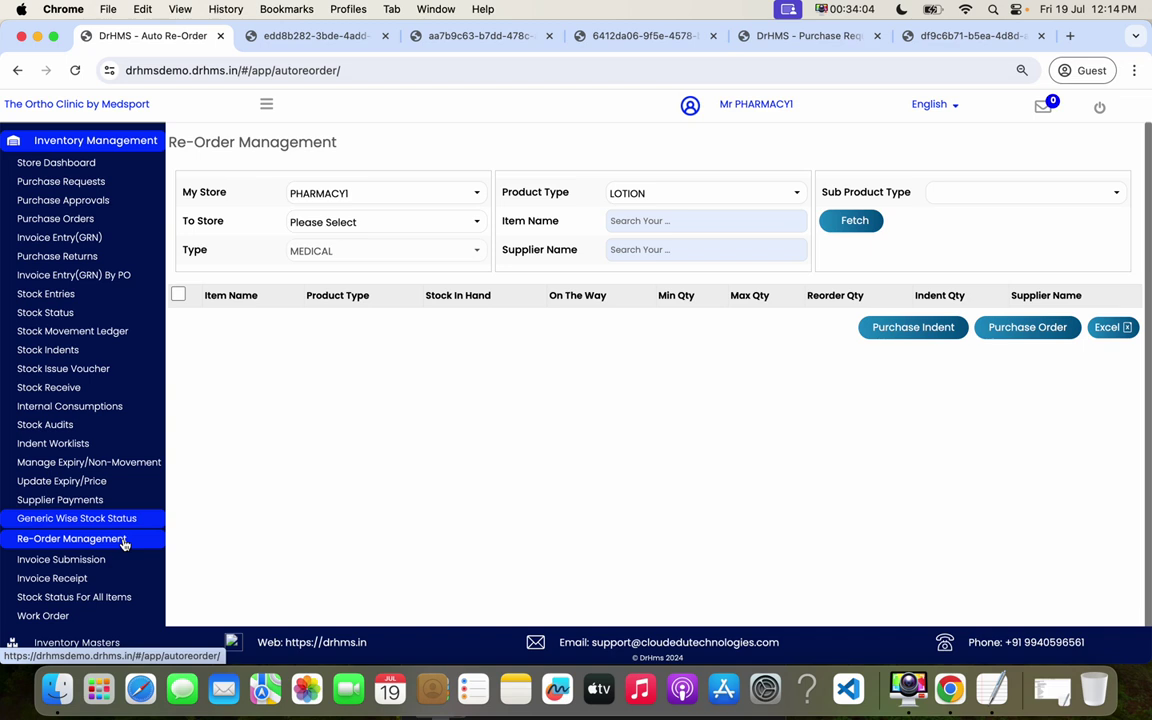
{"action": "scroll", "coordinate": [124, 544], "scroll_direction": "up", "scroll_amount": 1}
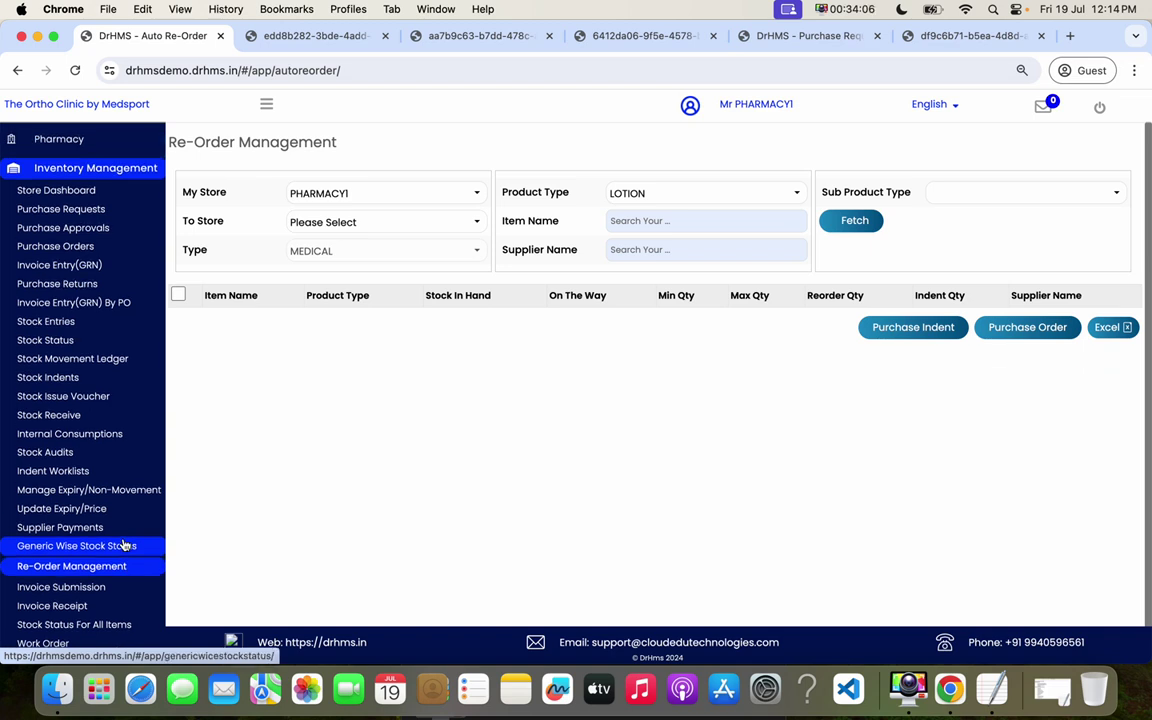
{"action": "left_click", "coordinate": [116, 170]}
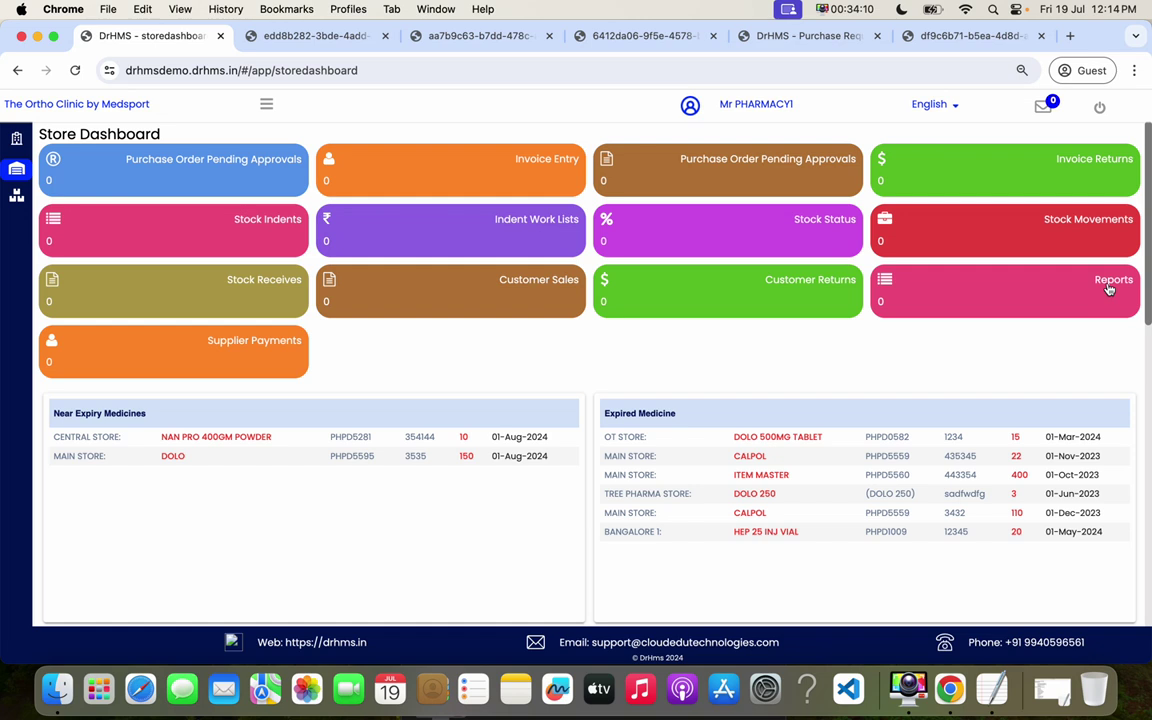
- View the Stock Non Movement report and load the Stock Status report for DOLO 120 MG and Calpol 1000 MG
{"action": "left_click", "coordinate": [1108, 289]}
{"action": "left_click", "coordinate": [674, 364]}
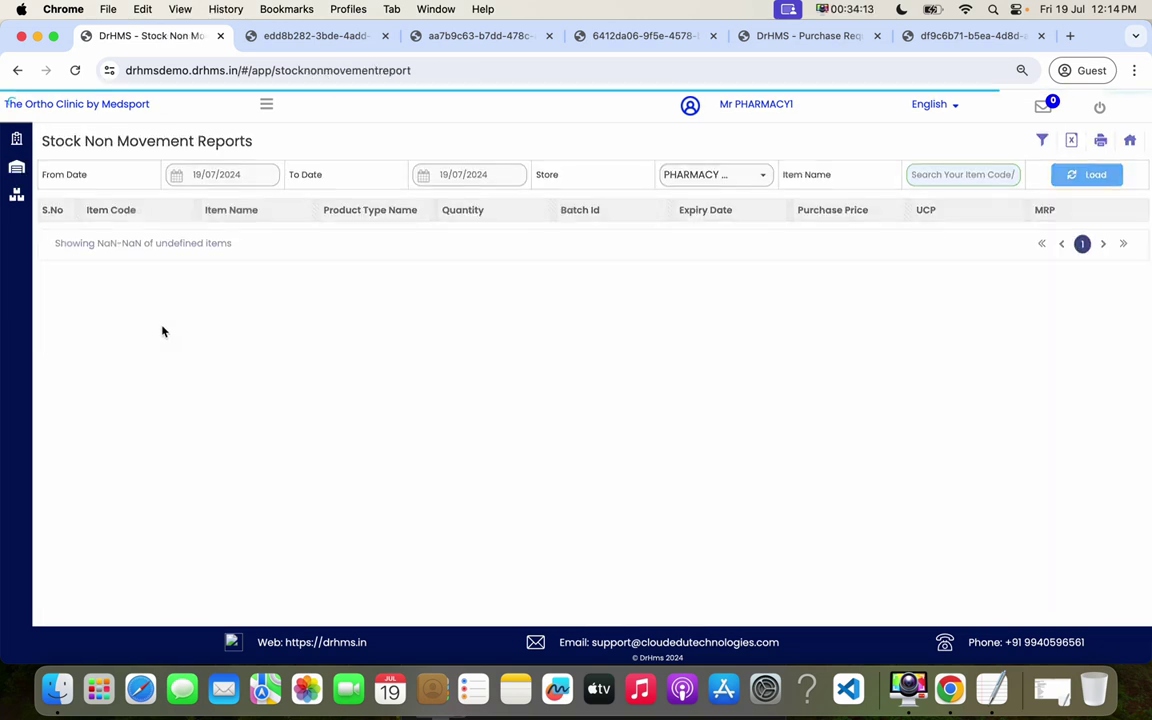
{"action": "left_click", "coordinate": [1130, 141]}
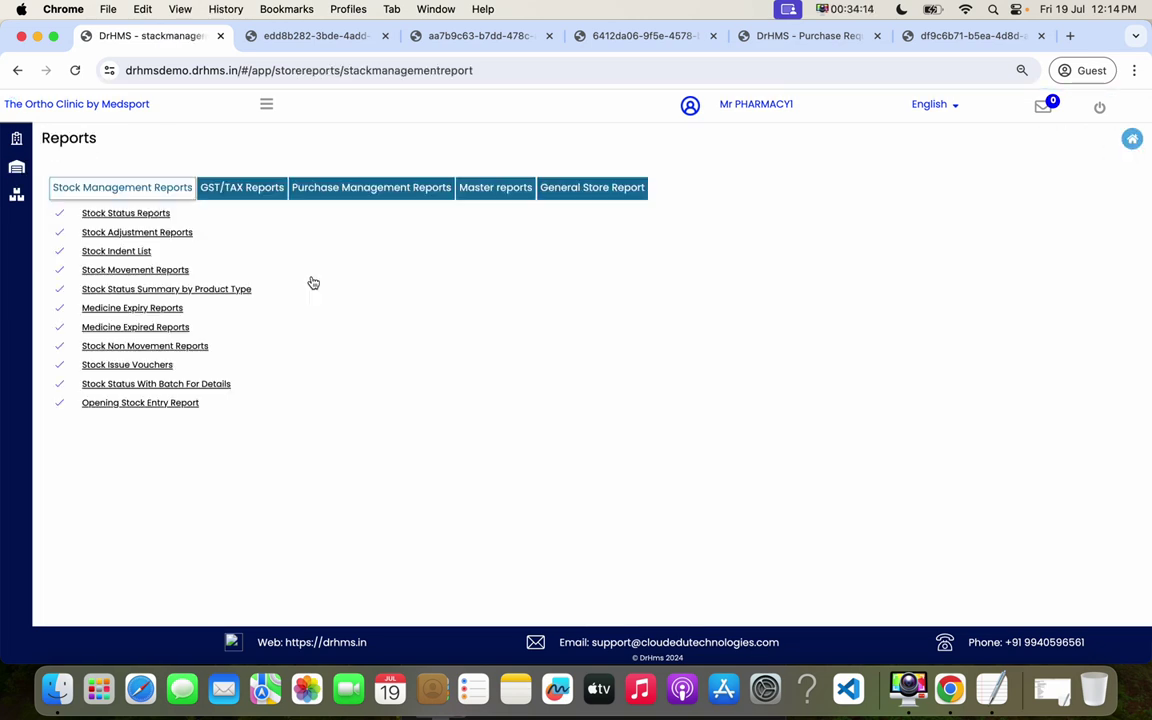
{"action": "left_click", "coordinate": [128, 214]}
{"action": "left_click", "coordinate": [1070, 174]}
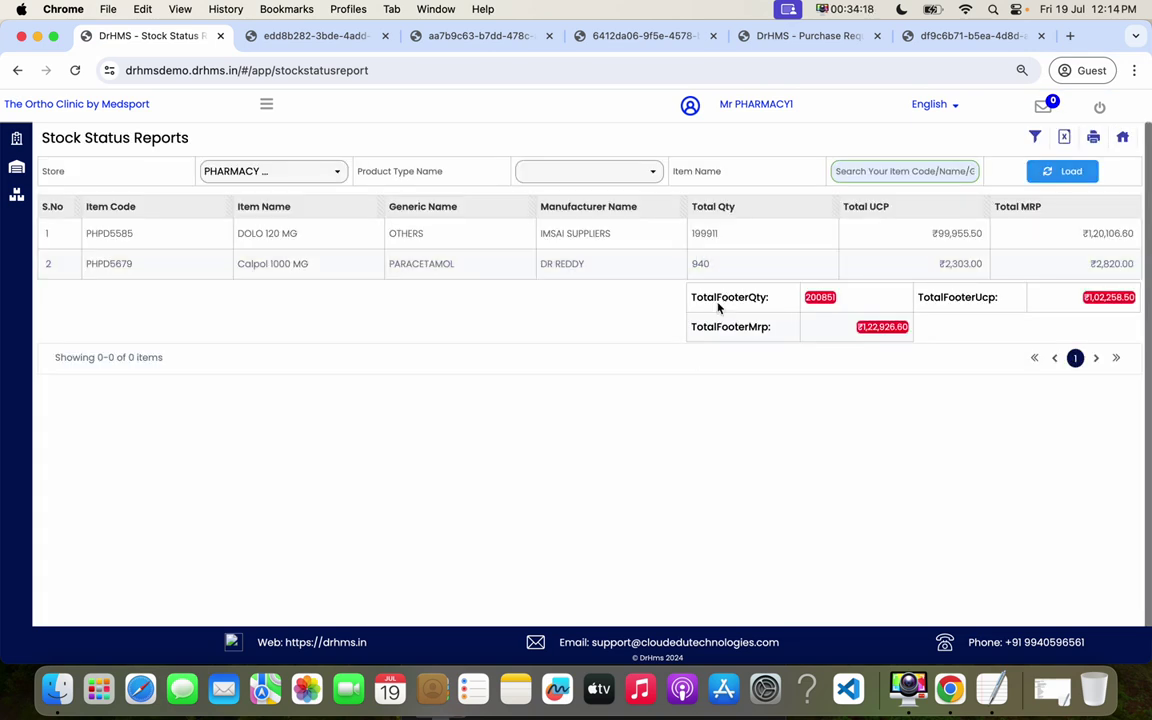
{"action": "left_click", "coordinate": [1122, 138]}
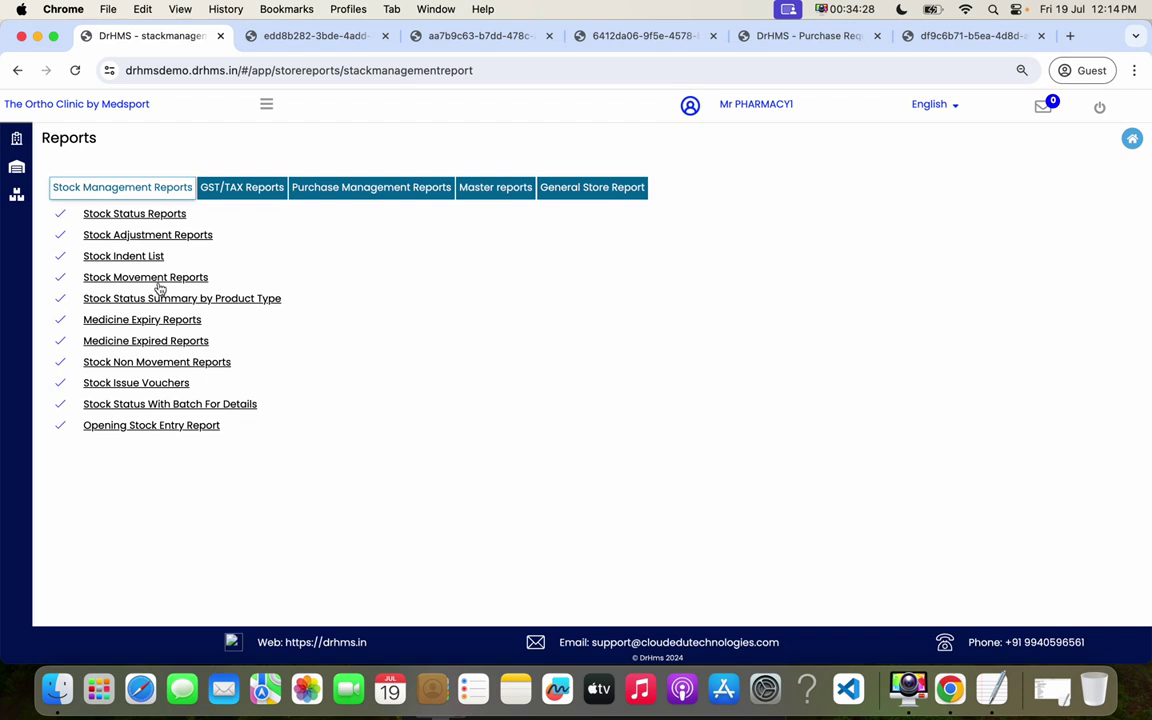
- Check the Medicine Expiry report, then show the GST/TAX reports list
{"action": "left_click", "coordinate": [168, 322]}
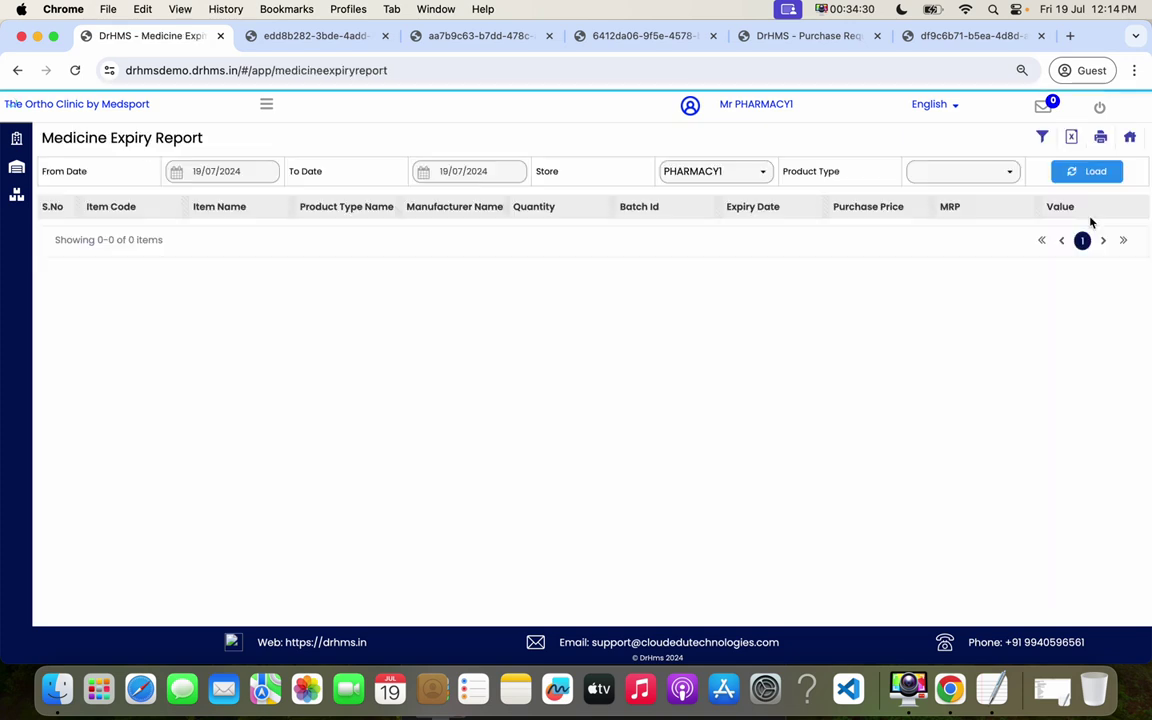
{"action": "left_click", "coordinate": [1132, 139]}
{"action": "left_click", "coordinate": [256, 190]}
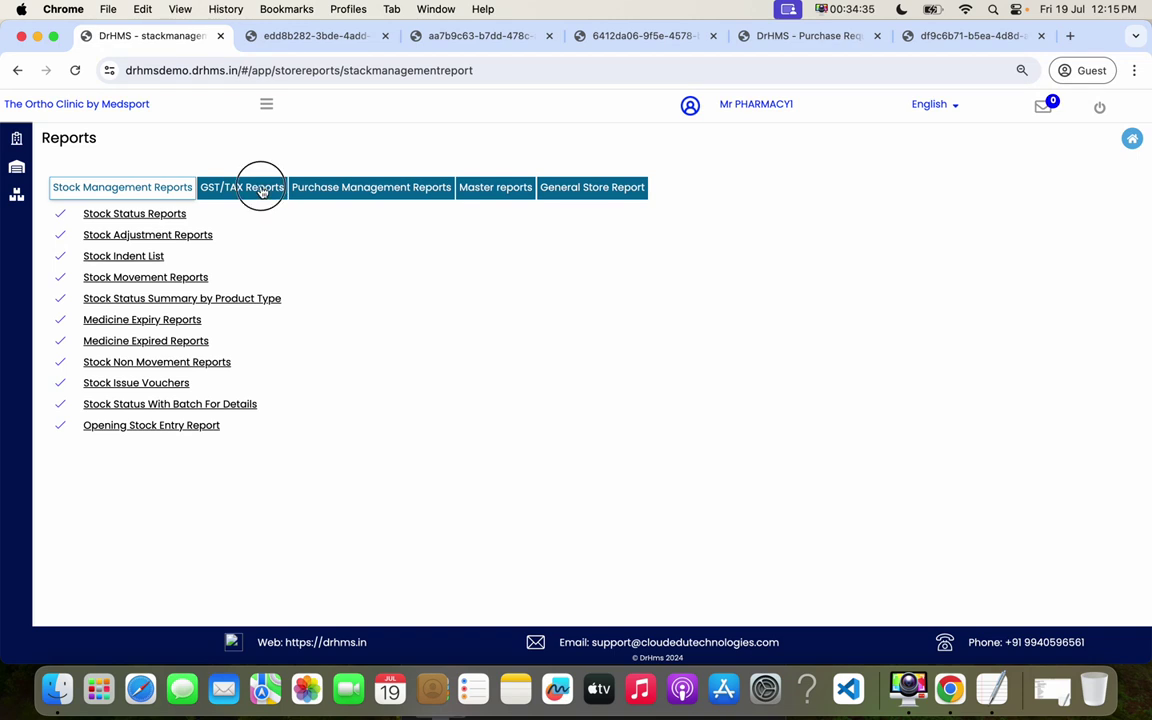
- Load today's Invoice Details Report, showing both Sun Pharma GRNs with PO numbers and dates
{"action": "left_click", "coordinate": [353, 189]}
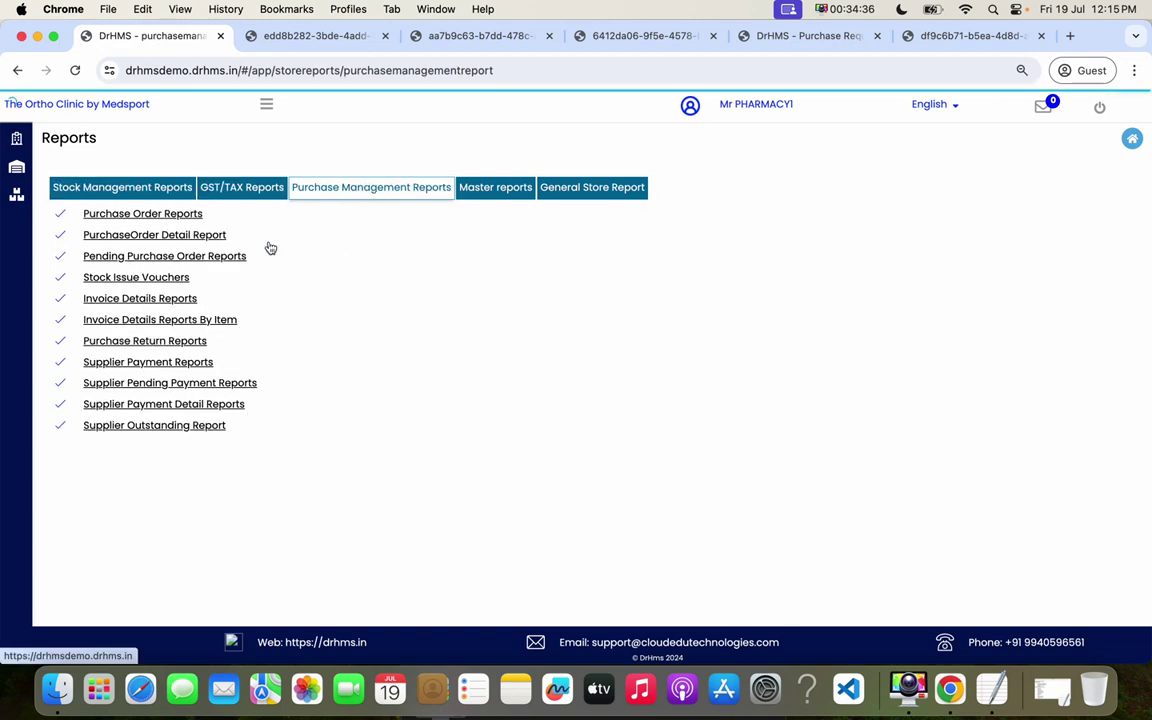
{"action": "left_click", "coordinate": [166, 298]}
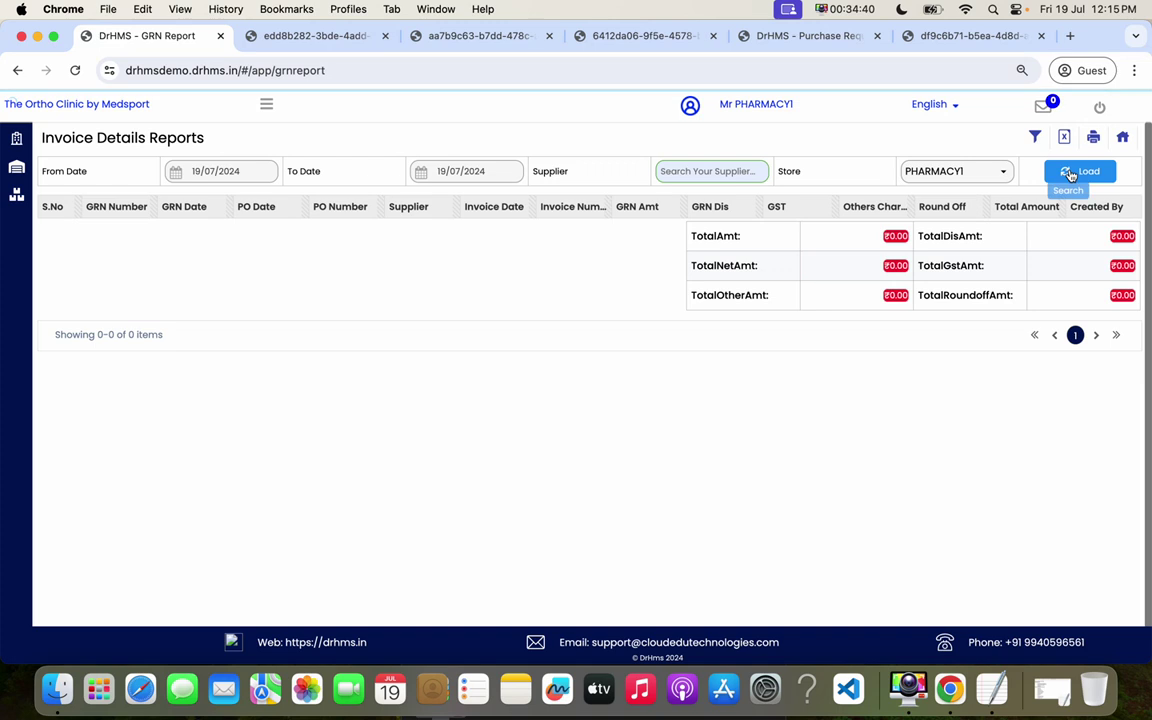
{"action": "left_click", "coordinate": [1071, 172]}
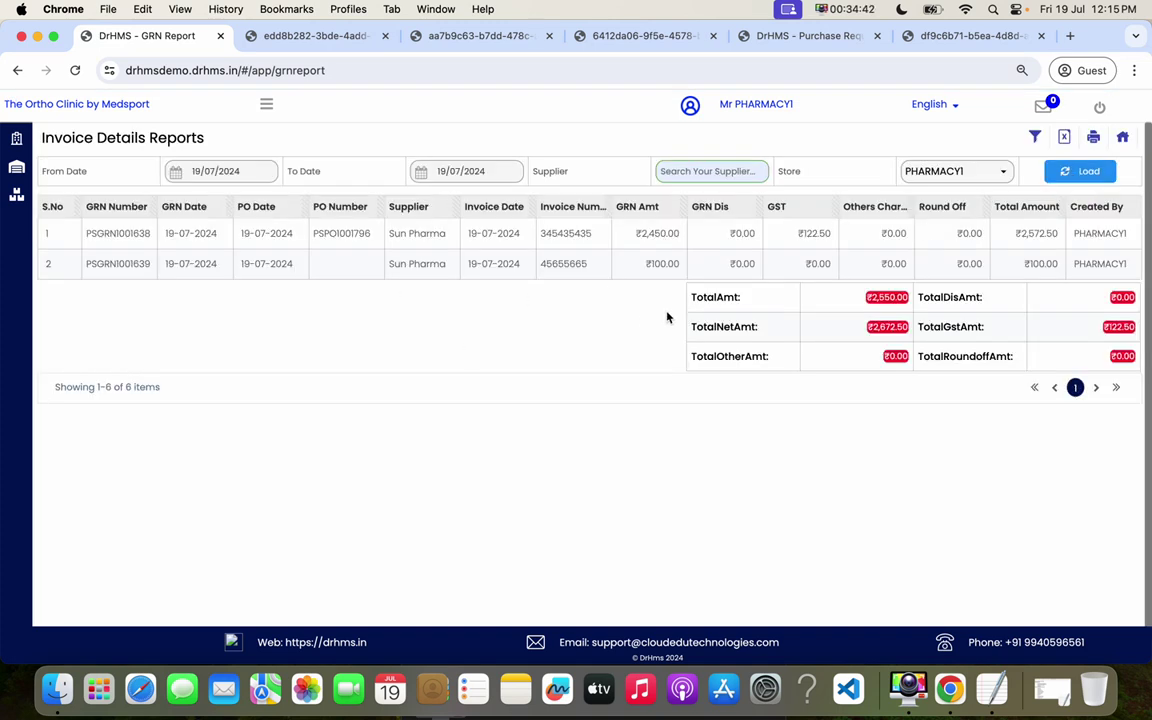
{"action": "left_click_drag", "start_coordinate": [324, 238], "coordinate": [445, 226]}
{"action": "left_click_drag", "start_coordinate": [276, 266], "coordinate": [490, 265]}
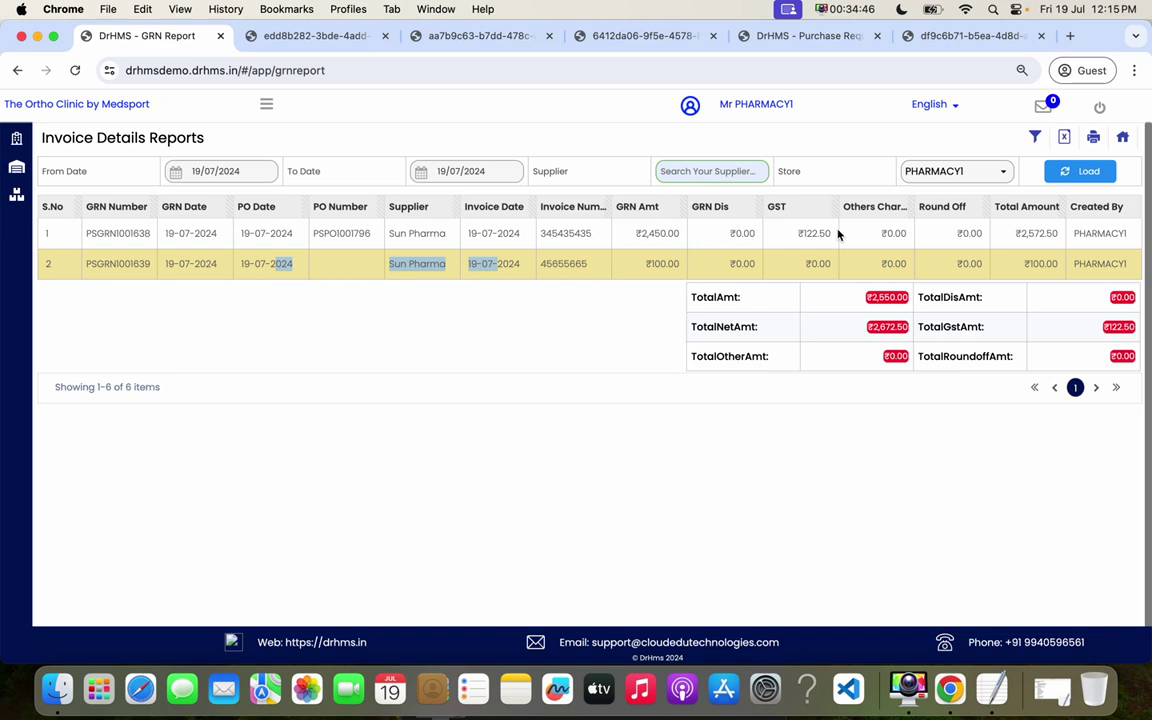
- Return to the reports list and display the Master reports list
{"action": "left_click", "coordinate": [1123, 141]}
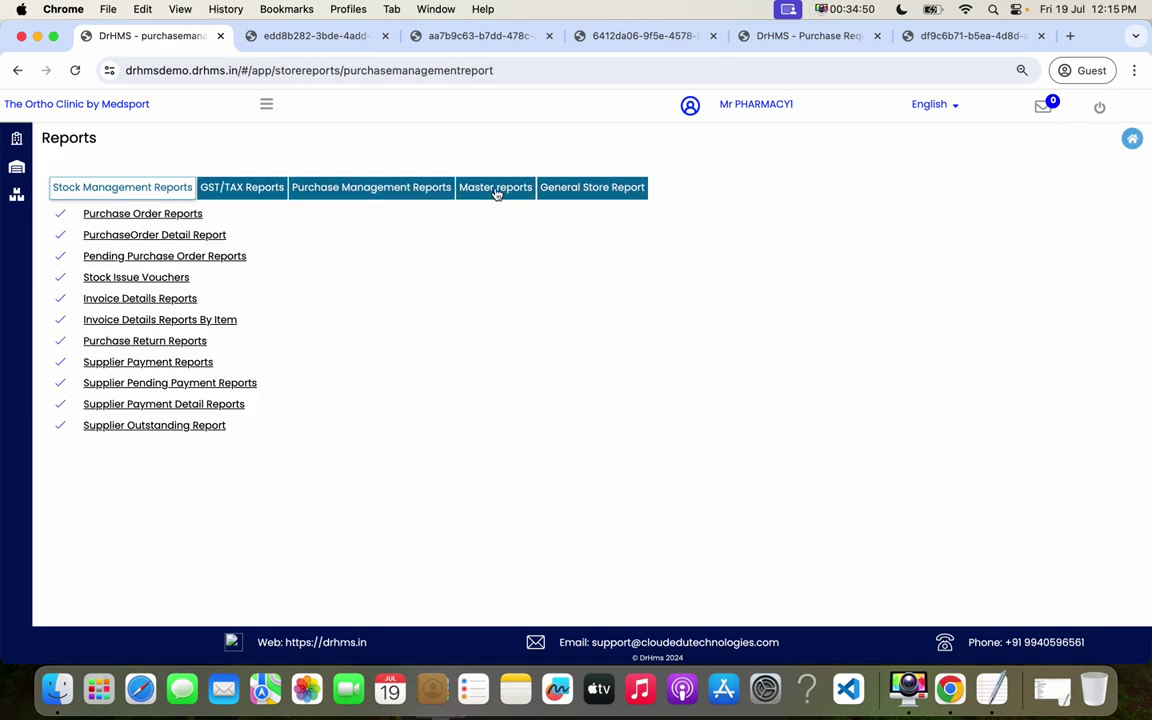
{"action": "left_click", "coordinate": [421, 190]}
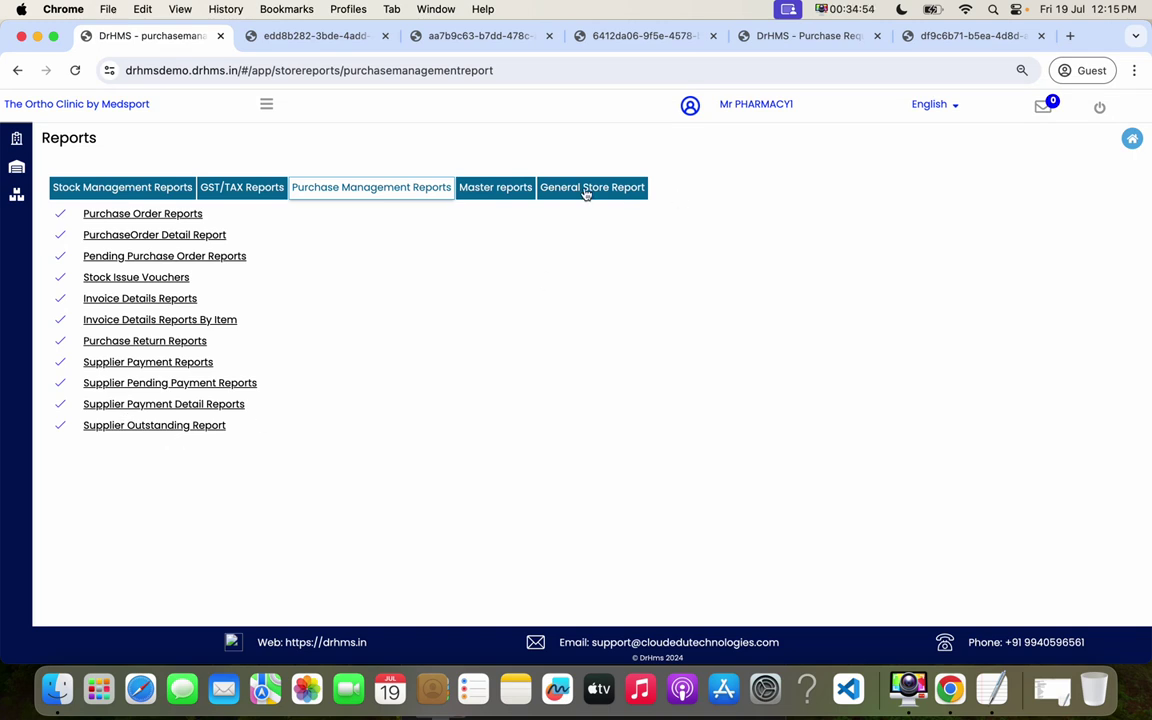
{"action": "left_click", "coordinate": [505, 192]}
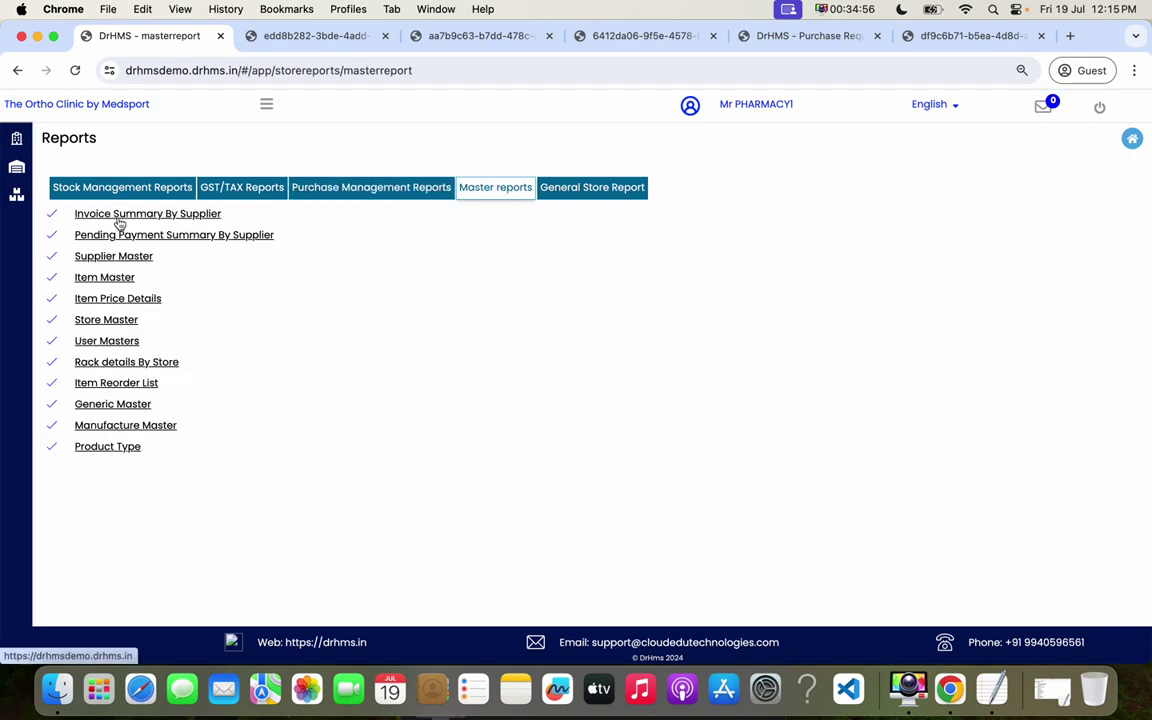
{"action": "left_click", "coordinate": [266, 104]}
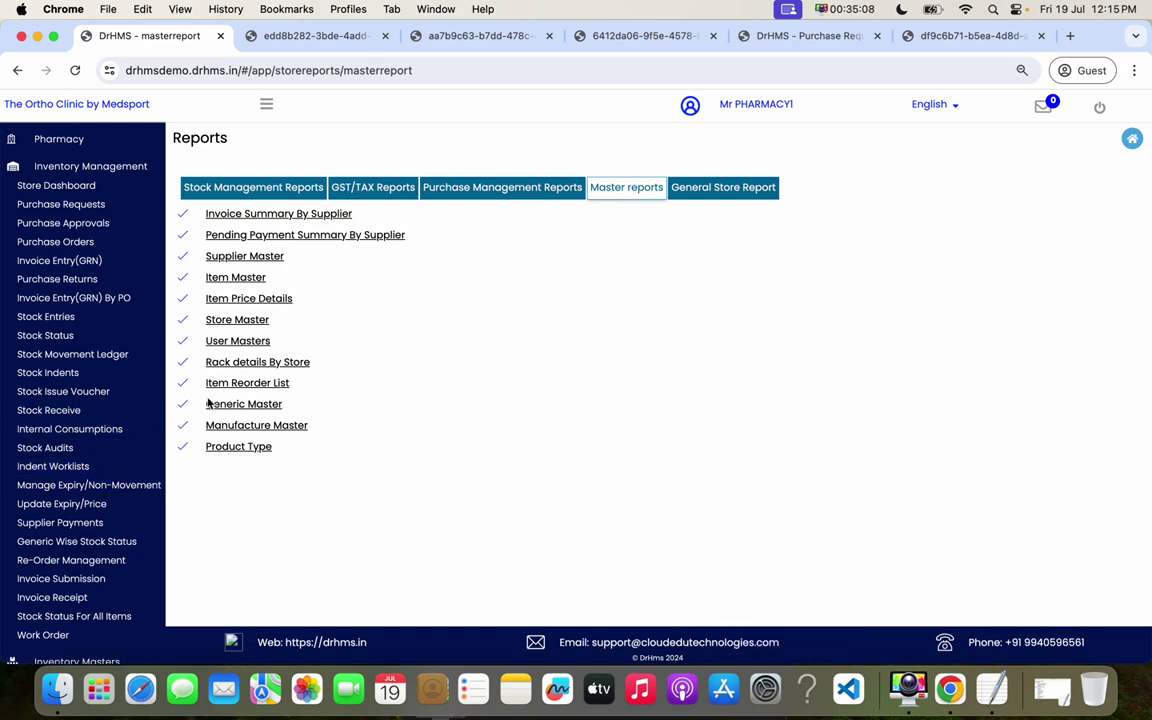
{"action": "left_click", "coordinate": [1052, 688]}
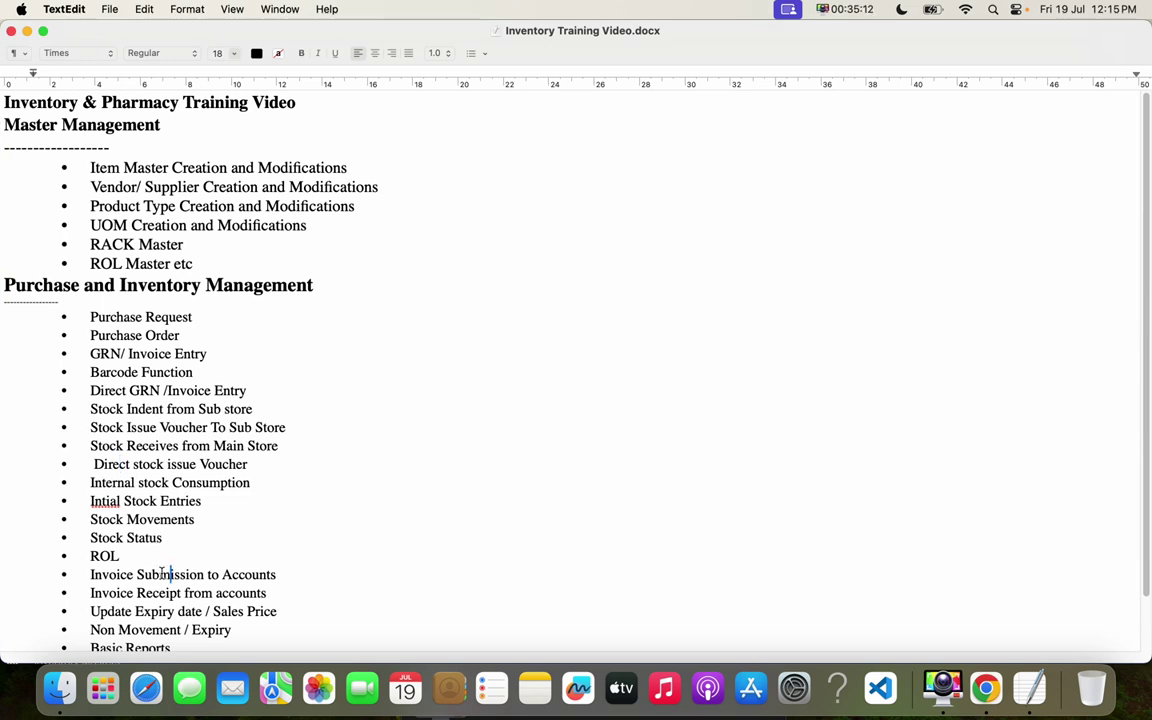
- Scan the Inventory Training Video.docx outline topics down to ROL and Mobile app Approval
{"action": "key", "text": "Down"}
{"action": "key", "text": "Down"}
{"action": "key", "text": "Down"}
{"action": "key", "text": "Down"}
{"action": "key", "text": "Down"}
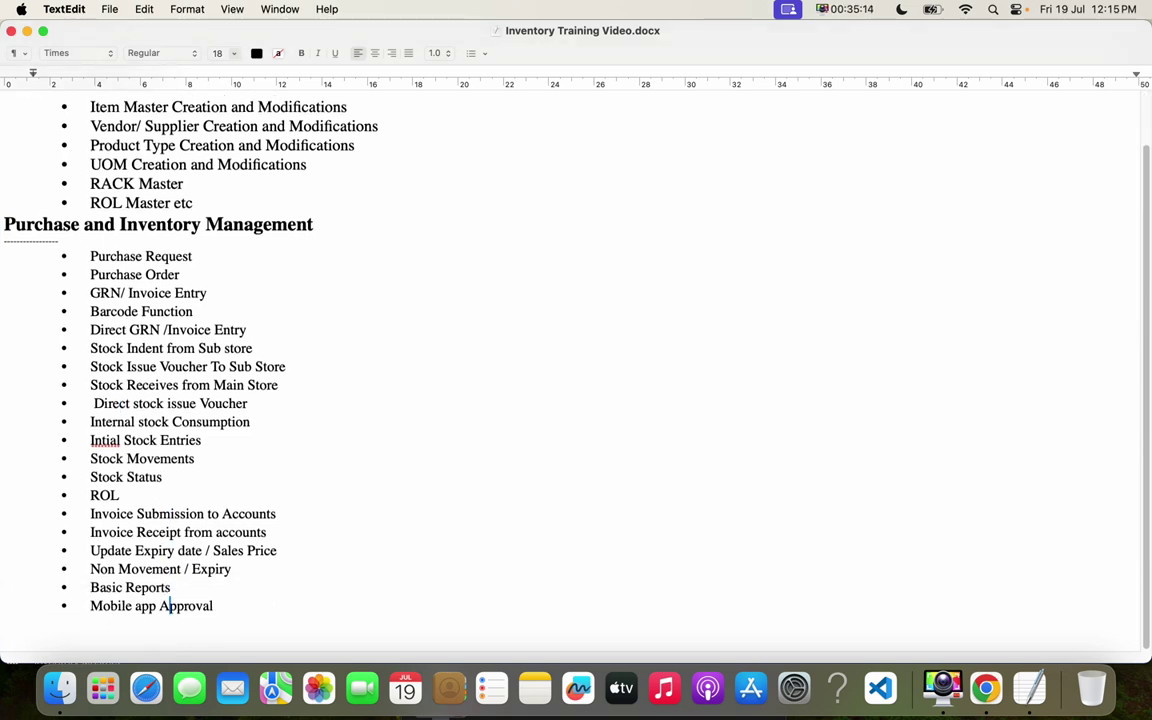
{"action": "left_click", "coordinate": [121, 495]}
{"action": "left_click", "coordinate": [943, 688]}
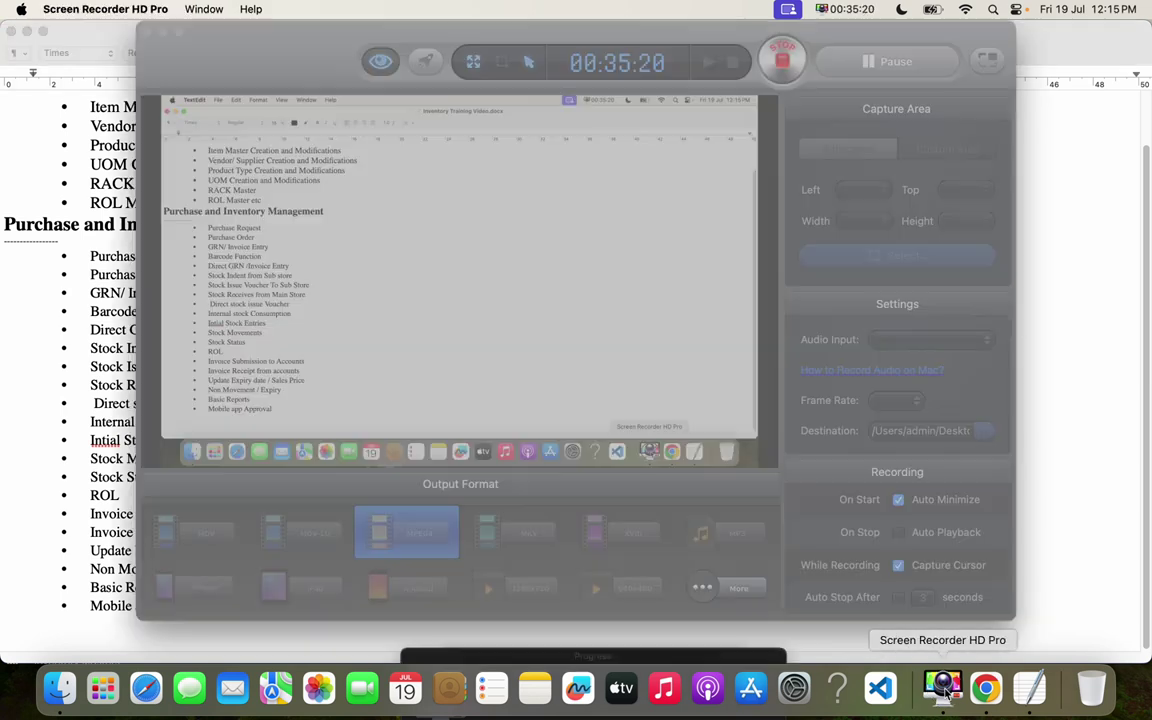